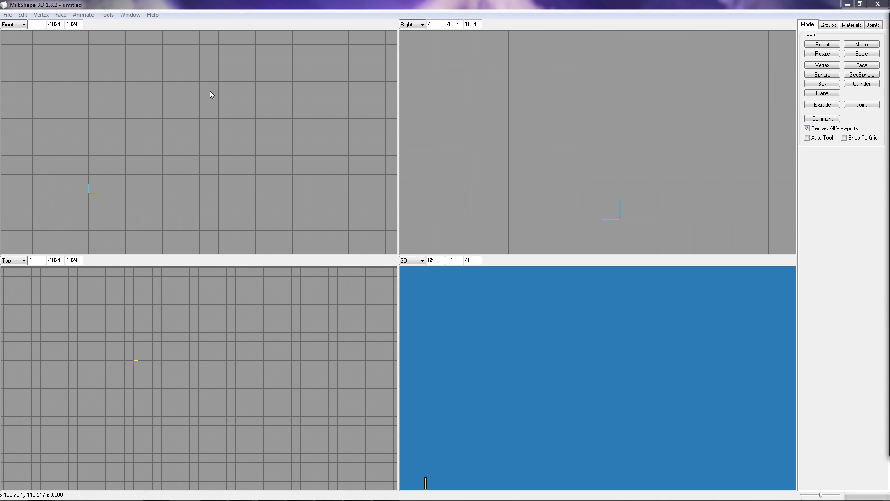
# Open the Right viewport's background image settings and start browsing for an image file
pyautogui.rightClick(508, 128)
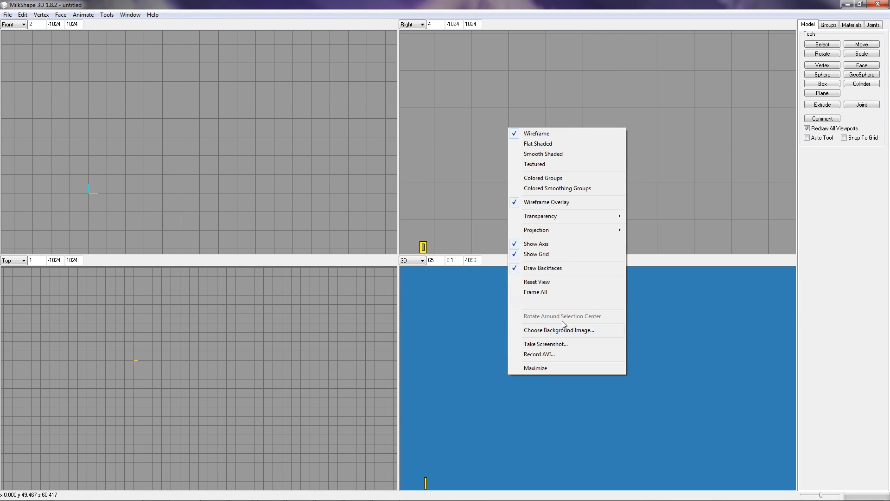
pyautogui.click(486, 172)
pyautogui.rightClick(490, 153)
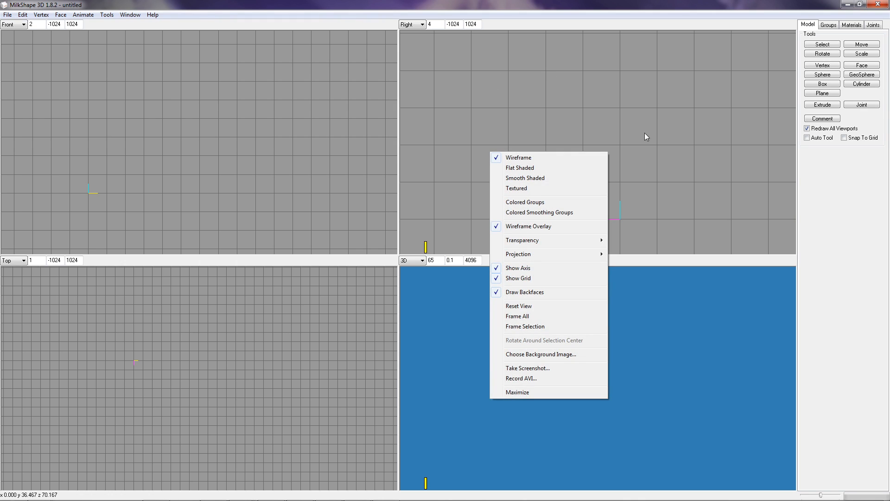
pyautogui.click(551, 354)
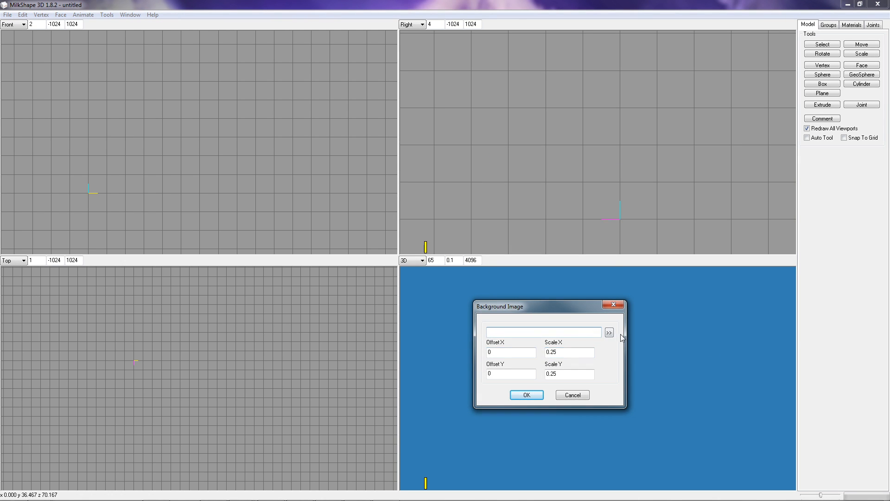
pyautogui.click(609, 332)
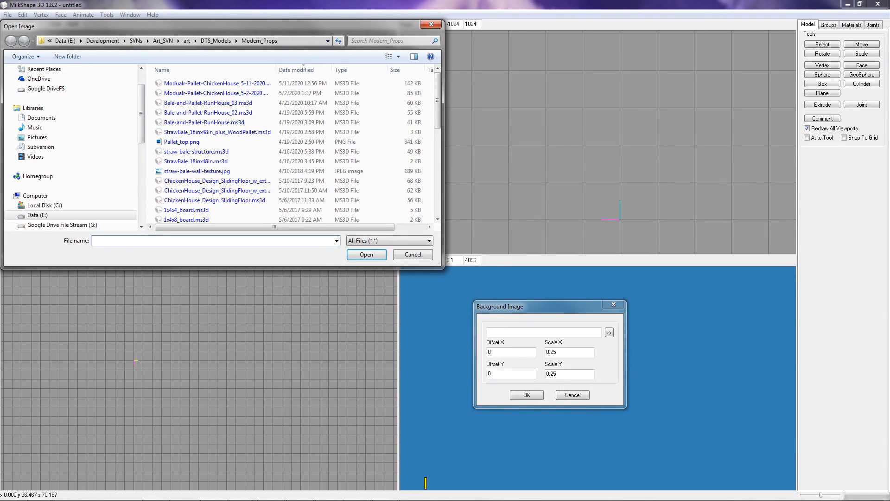
# Load Cyprus_Toad.jpg from E:\Development\SVNs\Art_SVN\art\2D_Art\ReferenceArt\Cyprus as the Right viewport's background image
pyautogui.click(37, 491)
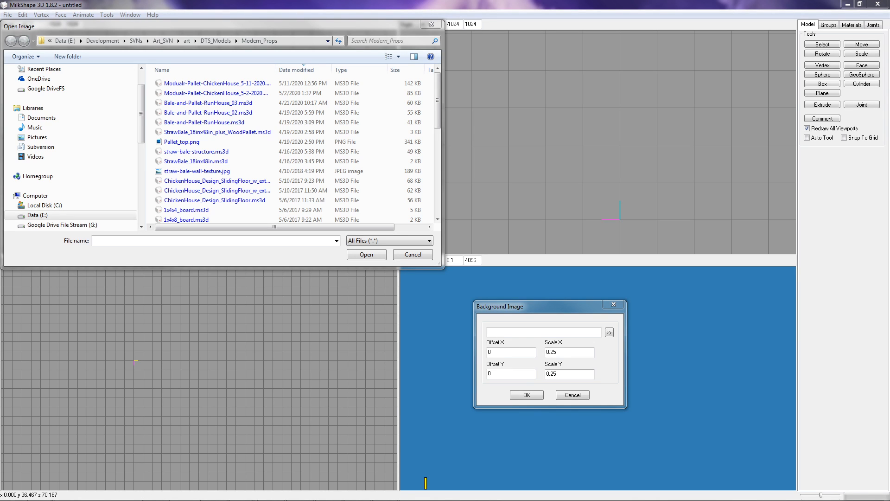
pyautogui.click(136, 40)
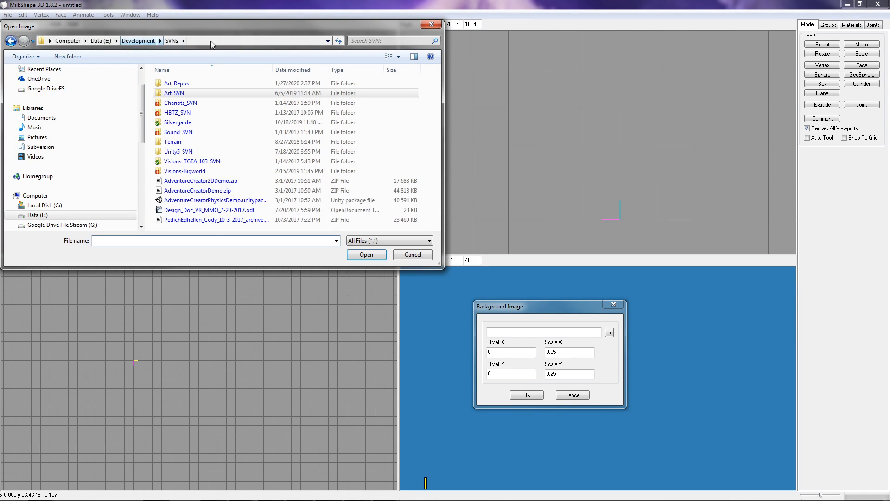
pyautogui.click(222, 41)
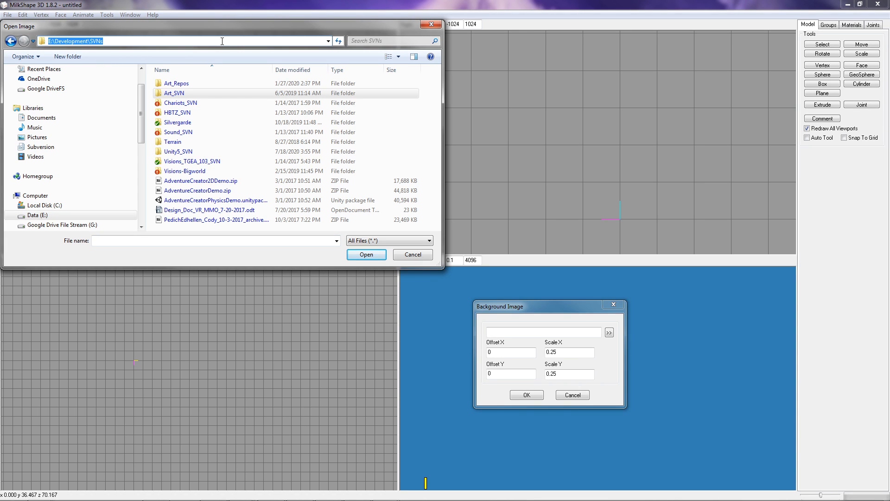
pyautogui.write('E:\\Development\\SVNs\\Art_SVN\\art\\2D_Art\\ReferenceArt\\Cyprus')
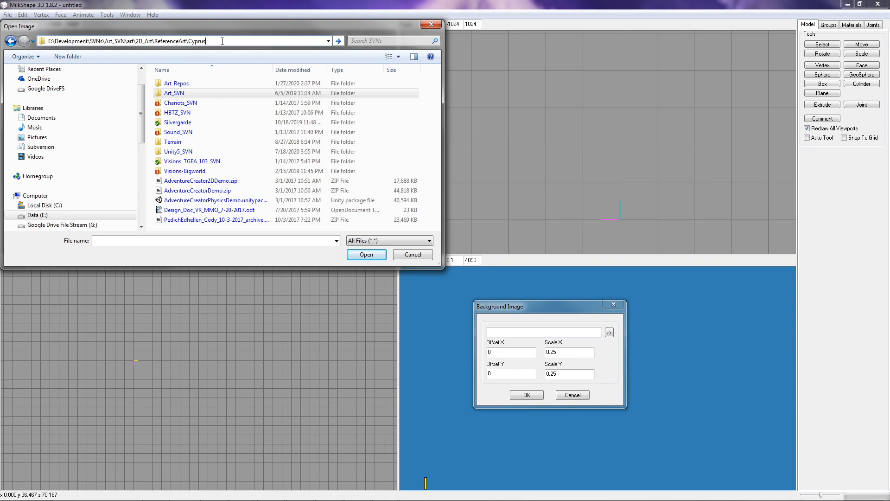
pyautogui.press('Return')
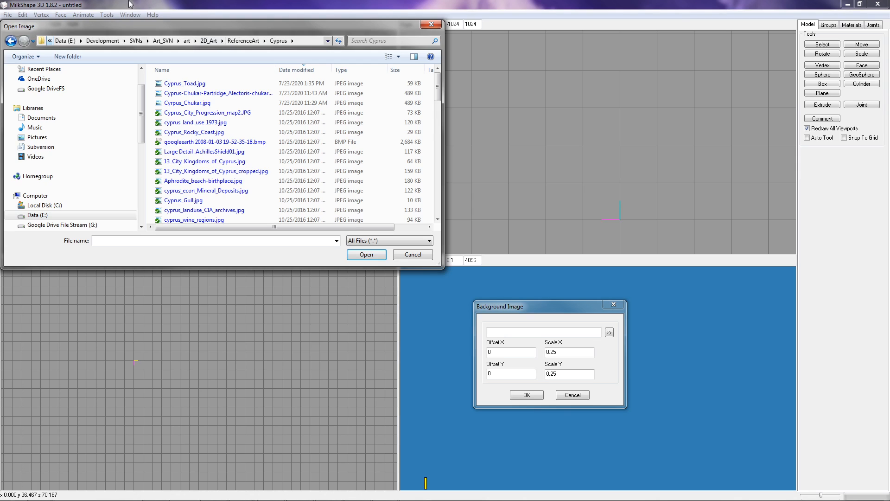
pyautogui.click(185, 84)
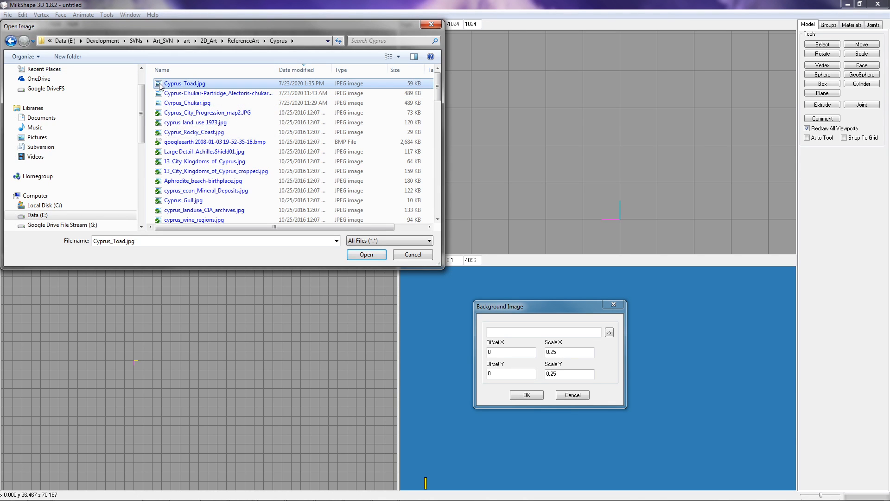
pyautogui.click(366, 254)
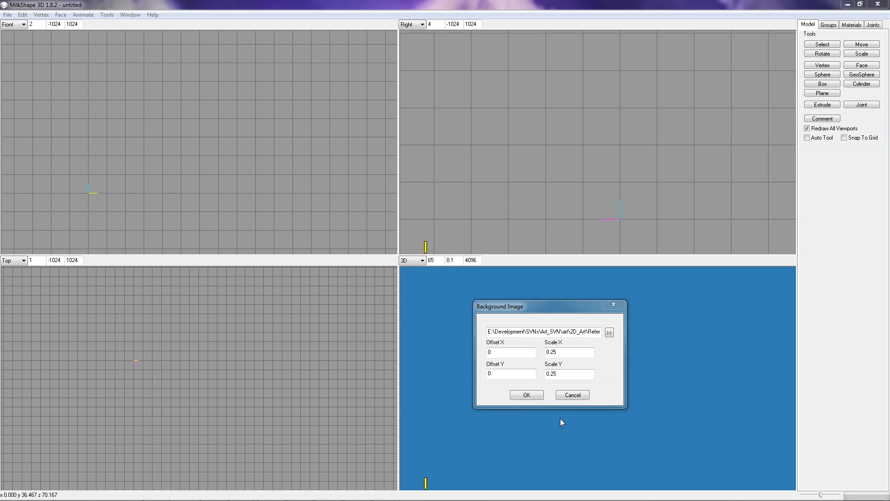
pyautogui.click(551, 353)
pyautogui.click(524, 395)
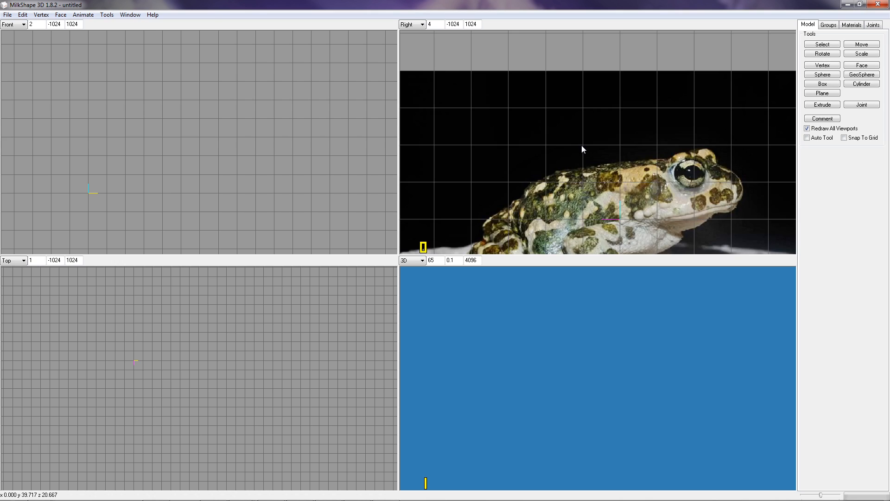
# Set the toad background image's Y offset to 2 in the Right viewport
pyautogui.scroll(-2, 583, 149)
pyautogui.scroll(2, 582, 146)
pyautogui.scroll(-2, 581, 147)
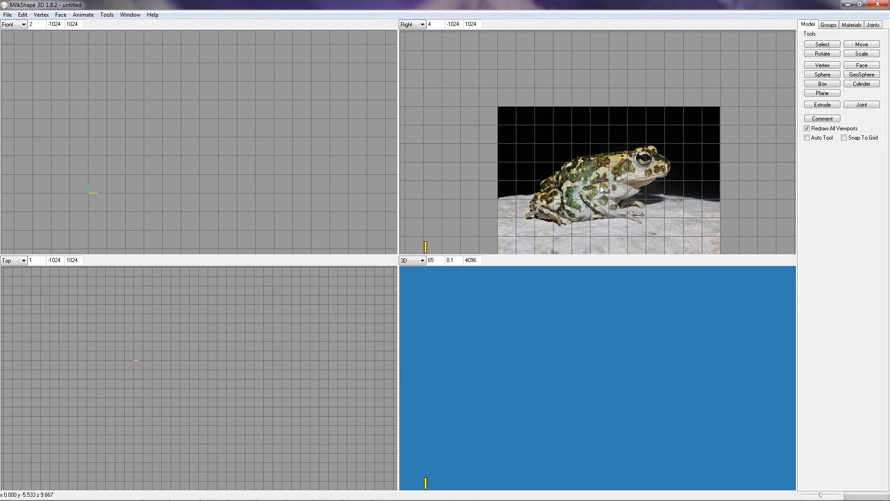
pyautogui.rightClick(614, 178)
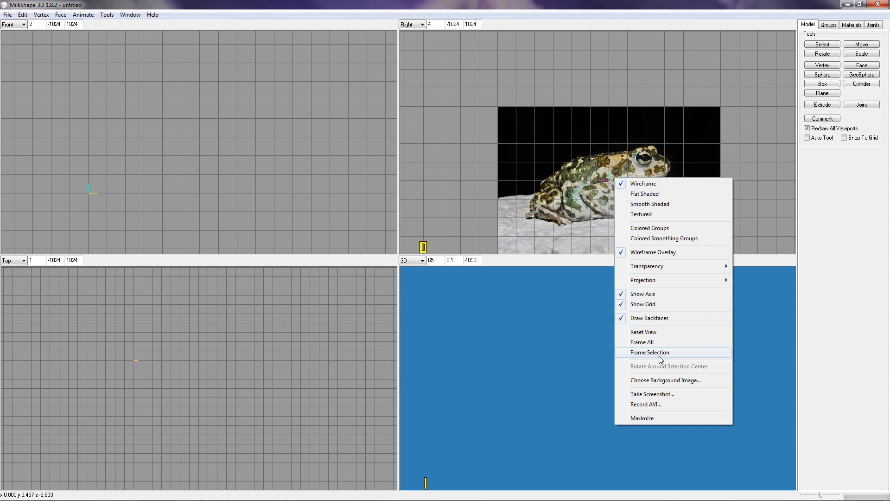
pyautogui.click(664, 380)
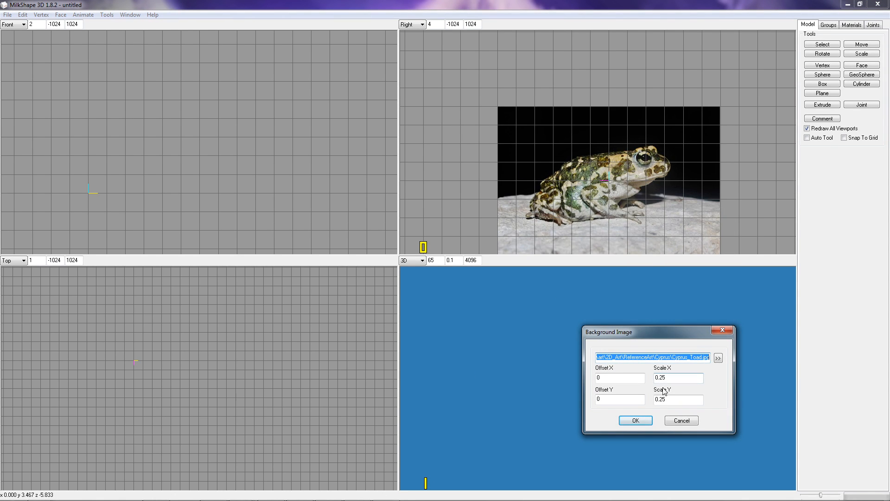
pyautogui.click(604, 402)
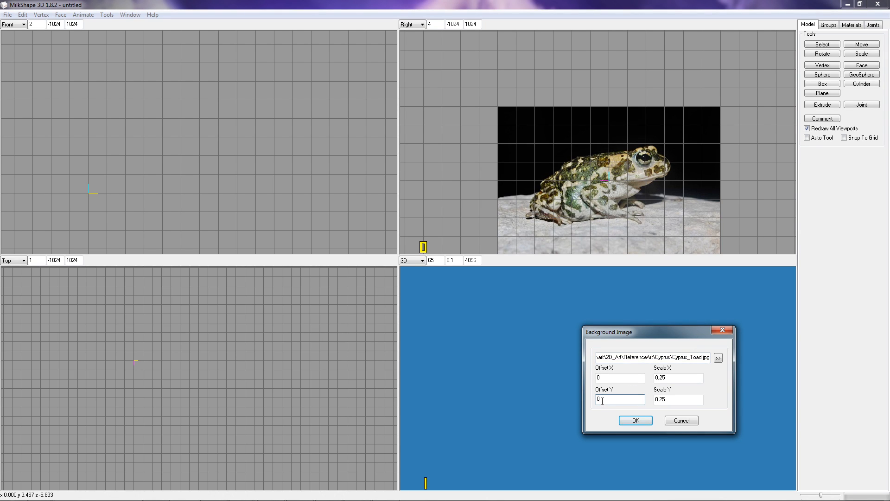
pyautogui.moveTo(604, 399); pyautogui.dragTo(597, 400)
pyautogui.click(640, 420)
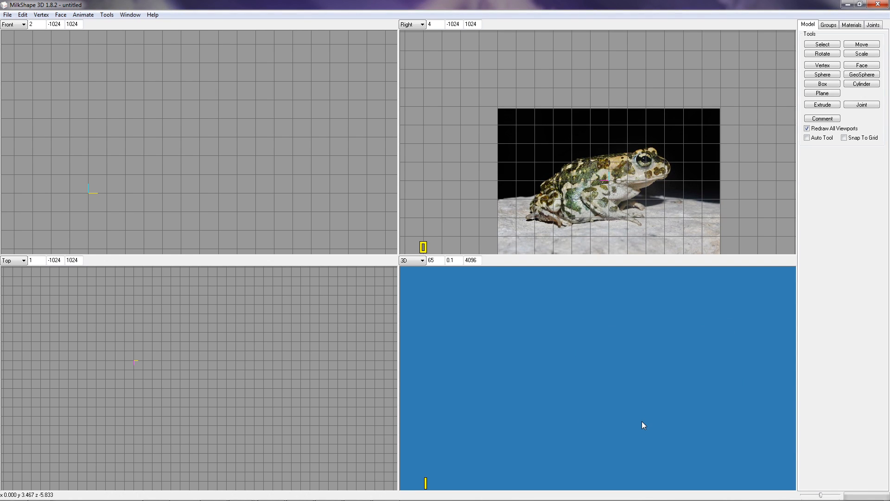
# Set the toad background image's Y offset to -5 and both its X and Y scale to 0.1
pyautogui.rightClick(659, 427)
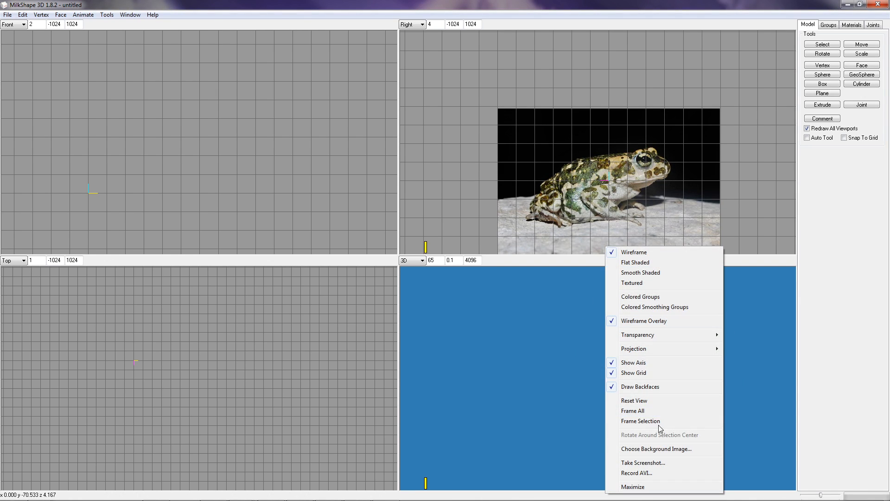
pyautogui.click(650, 449)
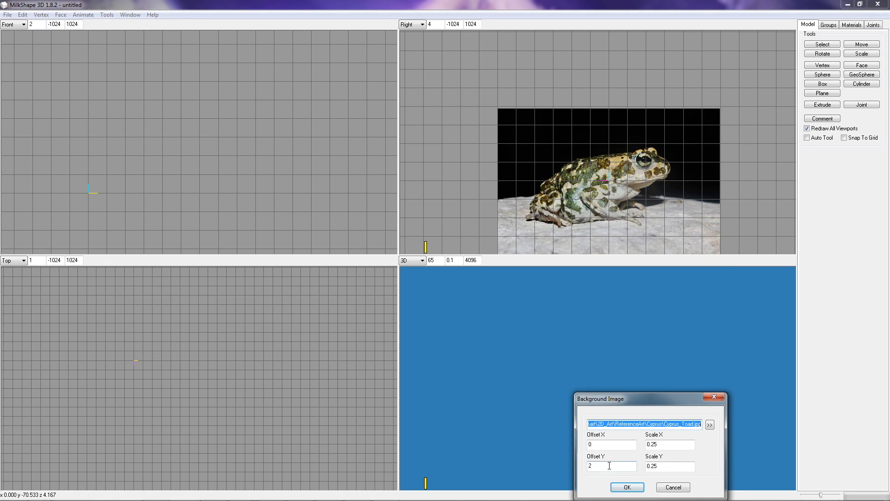
pyautogui.click(591, 467)
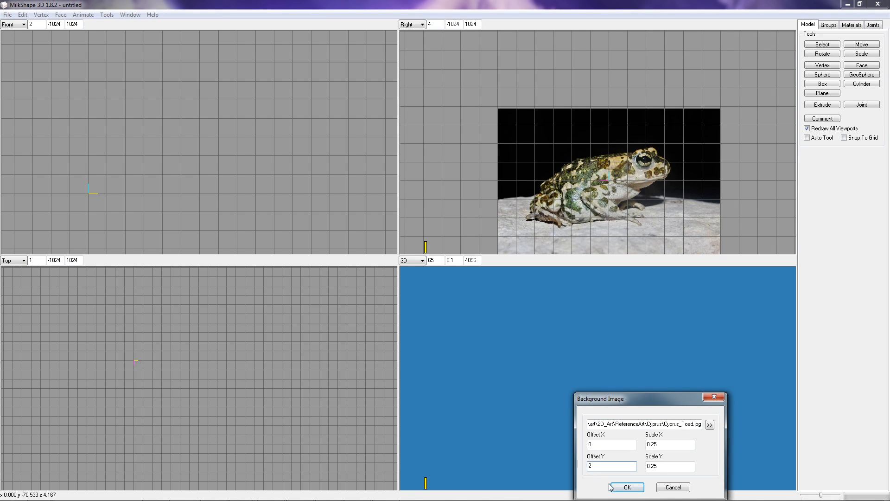
pyautogui.press('BackSpace')
pyautogui.write('-5')
pyautogui.moveTo(651, 444); pyautogui.dragTo(660, 444)
pyautogui.write('1')
pyautogui.press('Tab')
pyautogui.write('0.1')
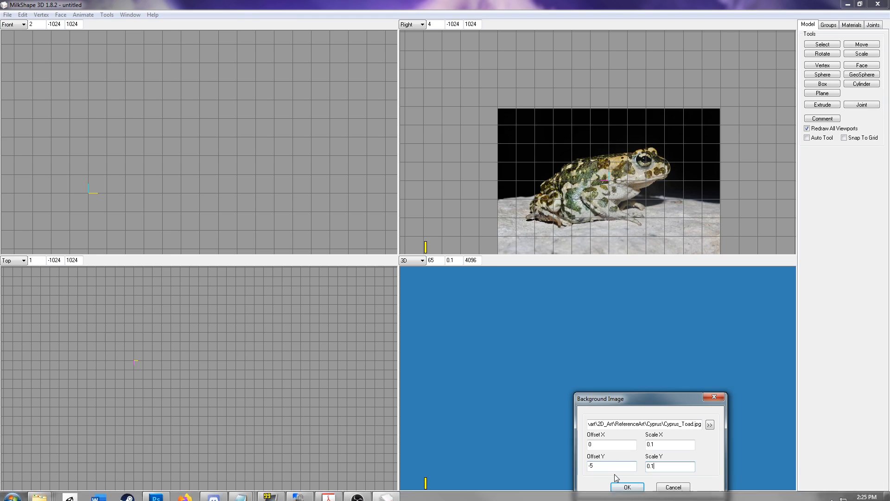
pyautogui.click(622, 487)
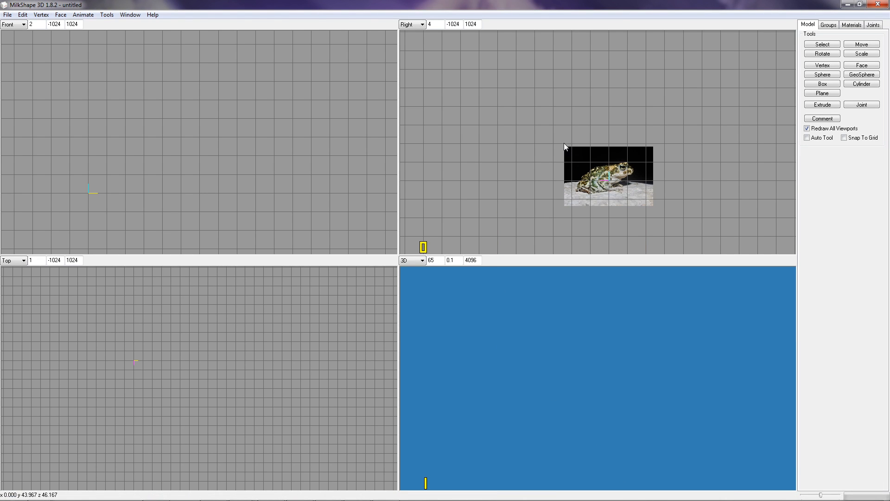
# Set the toad background image's Y offset to -15
pyautogui.rightClick(613, 175)
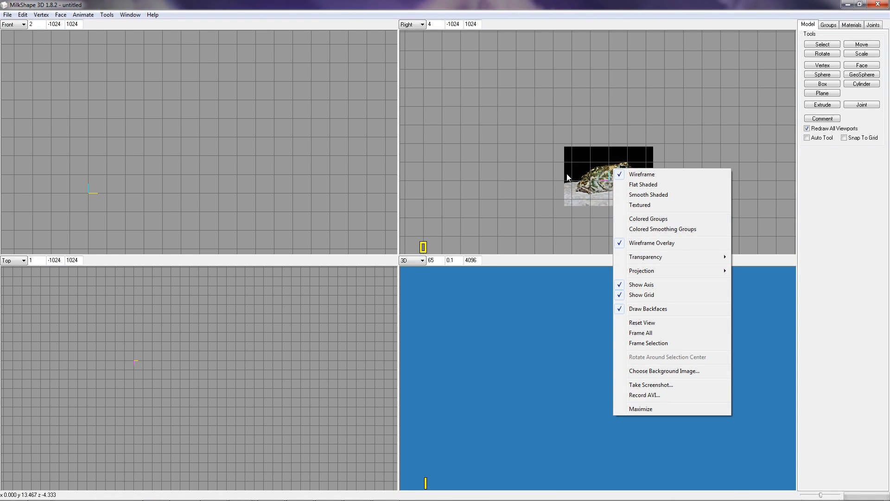
pyautogui.click(650, 371)
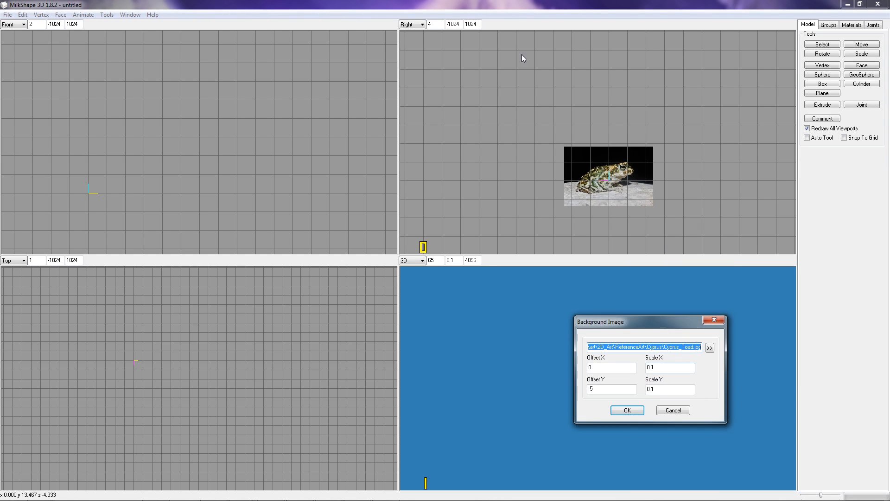
pyautogui.doubleClick(592, 388)
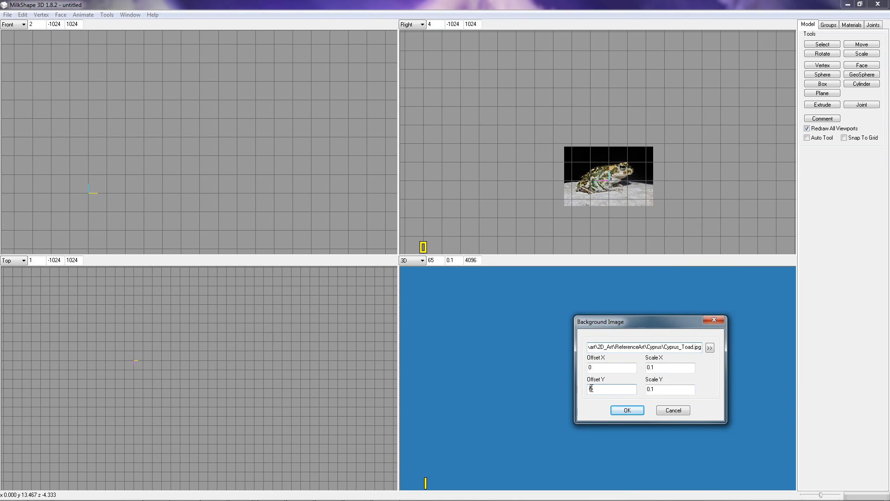
pyautogui.write('-15')
pyautogui.click(614, 407)
# Raise the toad background image by setting its Y offset to -18
pyautogui.rightClick(630, 167)
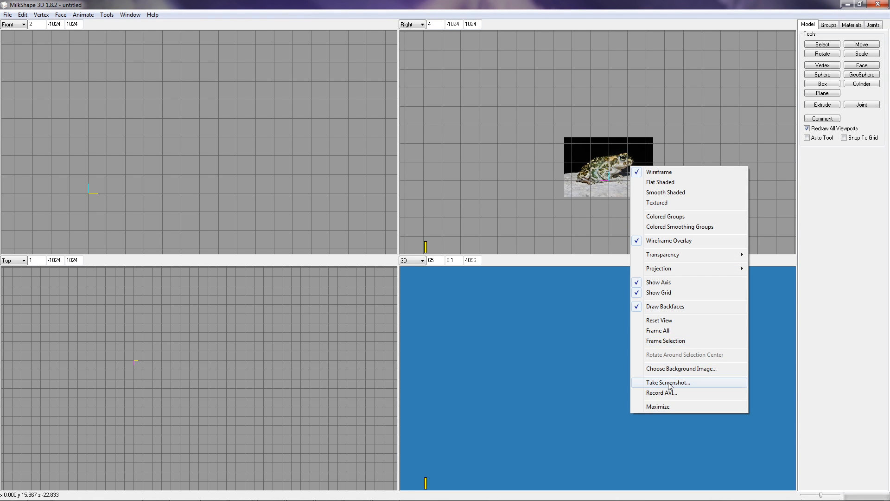
pyautogui.click(672, 368)
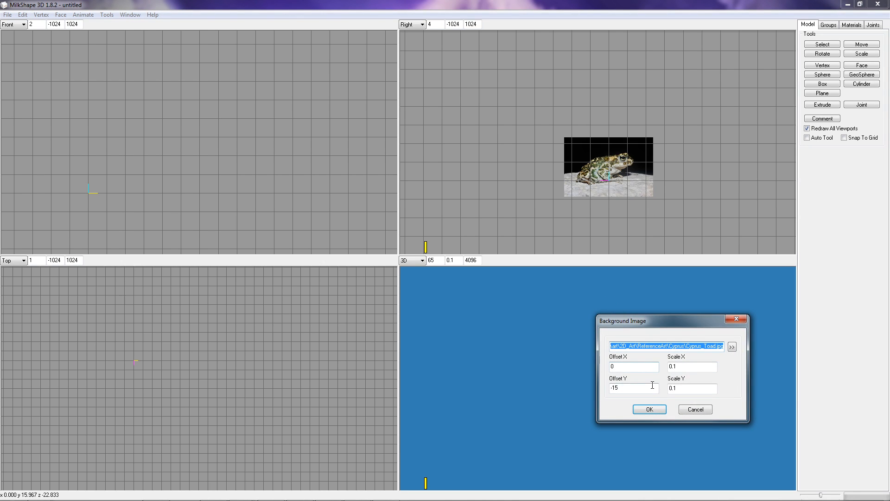
pyautogui.moveTo(615, 388); pyautogui.dragTo(621, 388)
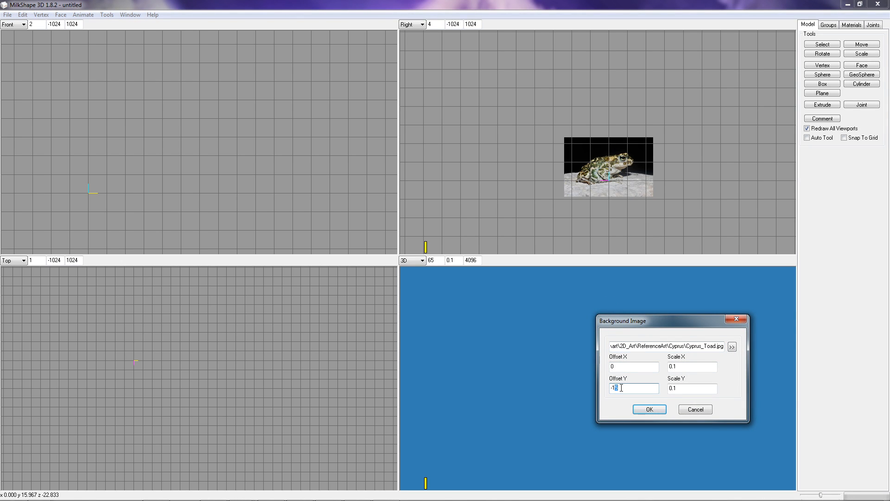
pyautogui.write('8')
pyautogui.click(649, 409)
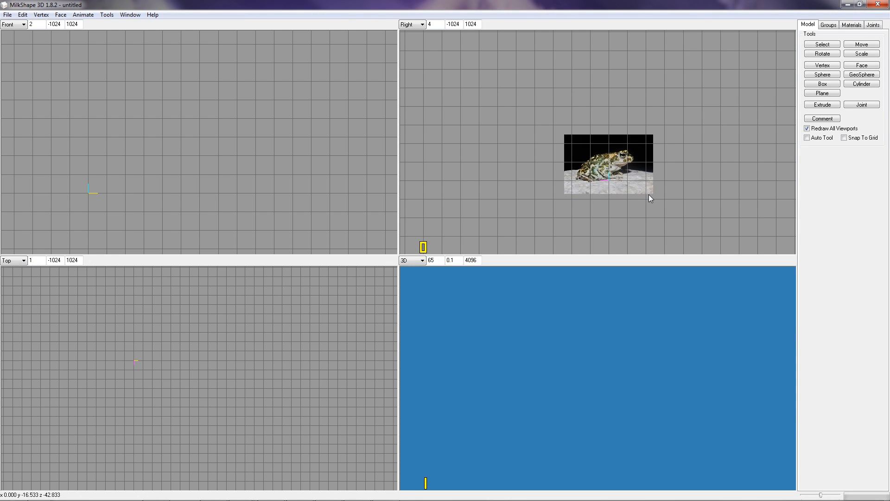
# Place a vertex with the Vertex tool on the toad's throat, just above the chest, in the Right viewport
pyautogui.keyDown('ctrl'); pyautogui.moveTo(687, 173); pyautogui.dragTo(668, 177); pyautogui.keyUp('ctrl')
pyautogui.scroll(5, 669, 176)
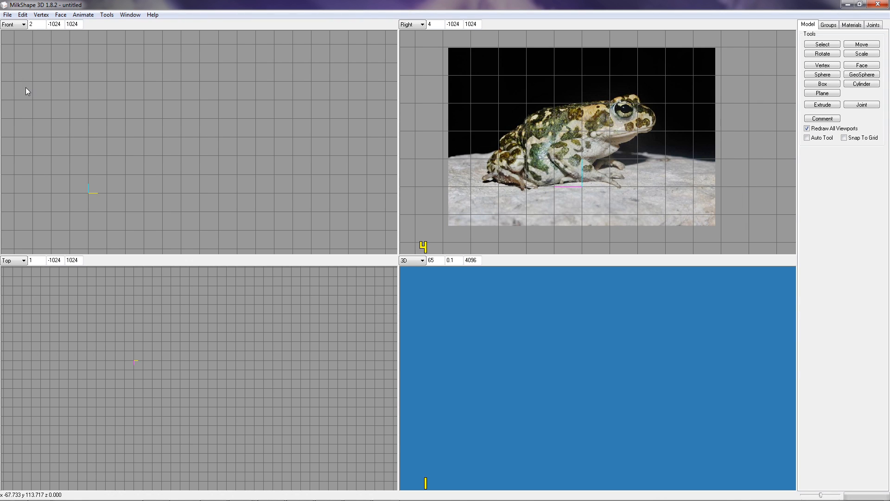
pyautogui.moveTo(595, 107); pyautogui.dragTo(609, 136, button='middle')
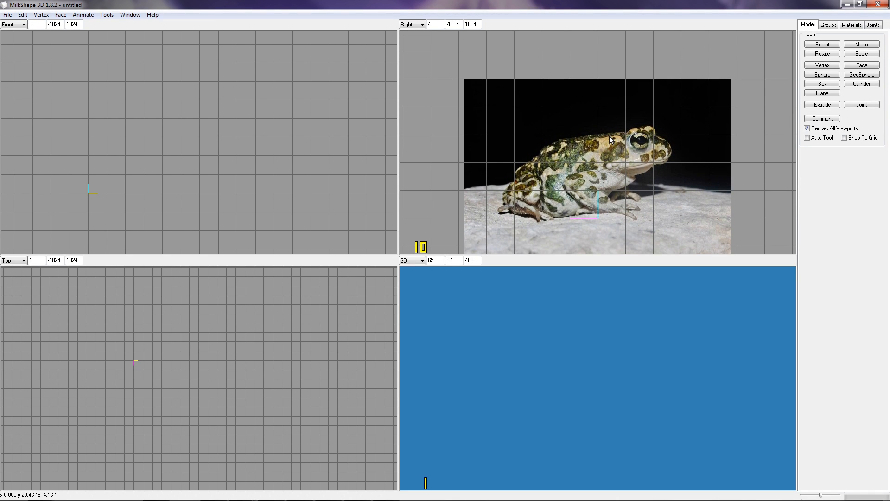
pyautogui.scroll(2, 609, 135)
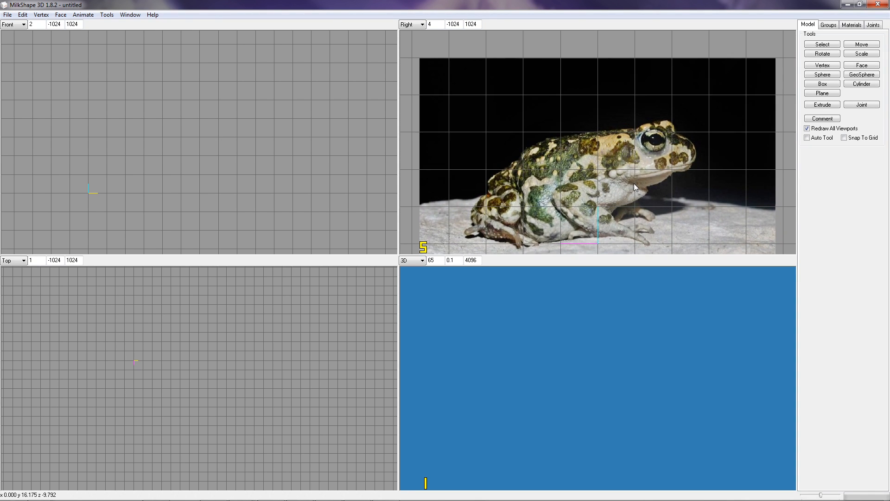
pyautogui.scroll(3, 634, 185)
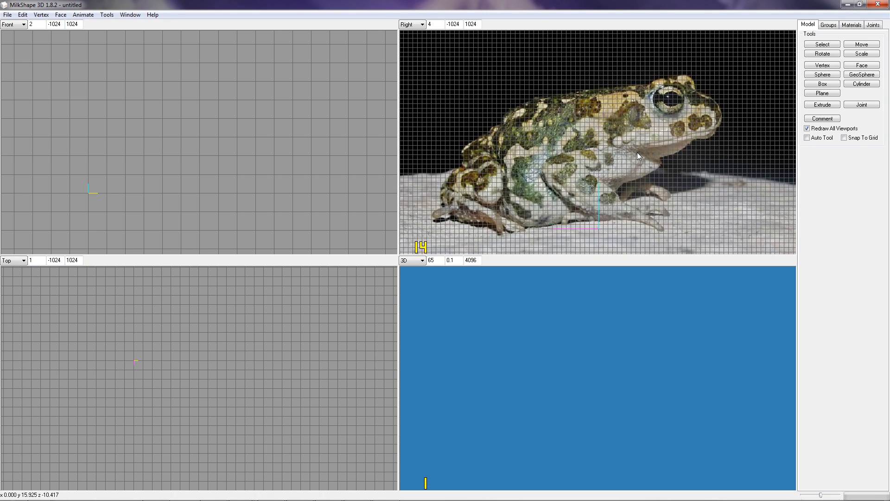
pyautogui.scroll(1, 637, 152)
pyautogui.moveTo(594, 155); pyautogui.dragTo(607, 152, button='middle')
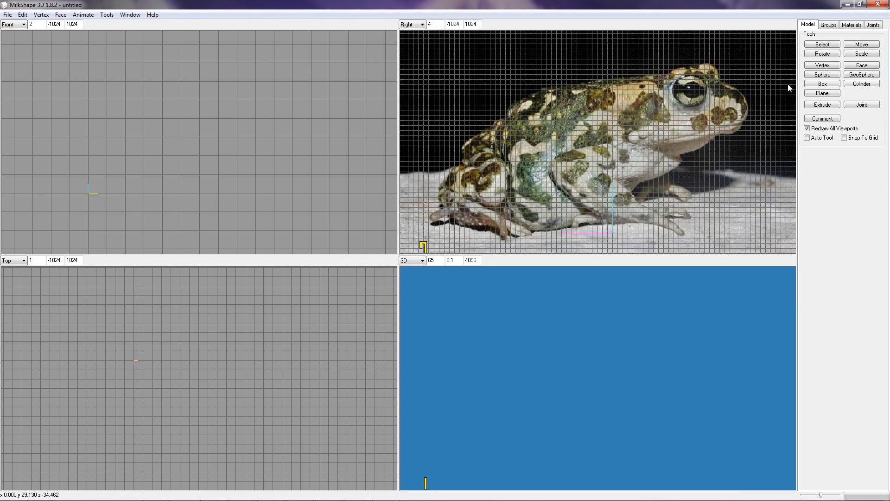
pyautogui.click(824, 75)
pyautogui.click(820, 67)
pyautogui.click(821, 67)
pyautogui.click(680, 153)
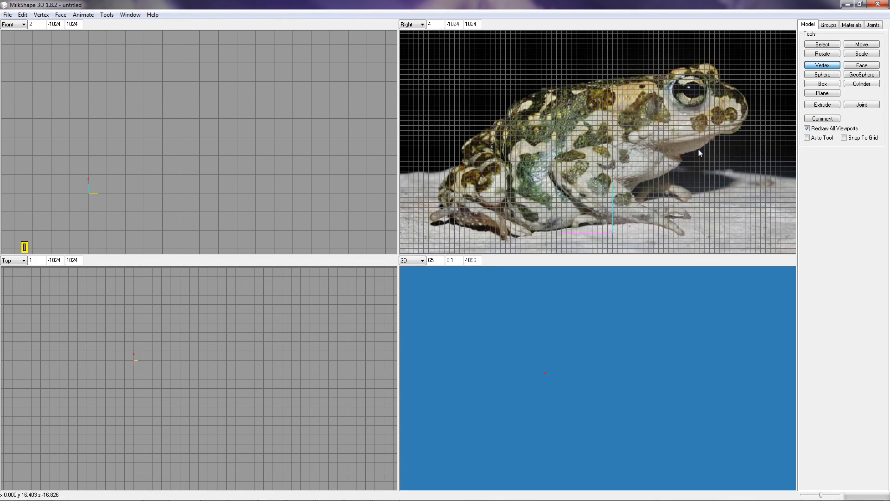
# Place a row of vertices in the Right viewport from the toad's throat along the underside of the jaw to the chin
pyautogui.click(696, 150)
pyautogui.click(703, 144)
pyautogui.click(711, 140)
pyautogui.click(738, 129)
pyautogui.click(741, 125)
pyautogui.click(747, 115)
# Continue the row of vertices around the toad's snout and over the top of the head above the eye
pyautogui.click(748, 108)
pyautogui.click(740, 94)
pyautogui.click(735, 87)
pyautogui.click(715, 77)
pyautogui.click(691, 65)
pyautogui.click(678, 68)
# Undo the last vertices placed above the eye and place them again along the brow down to its rear edge
pyautogui.click(47, 15)
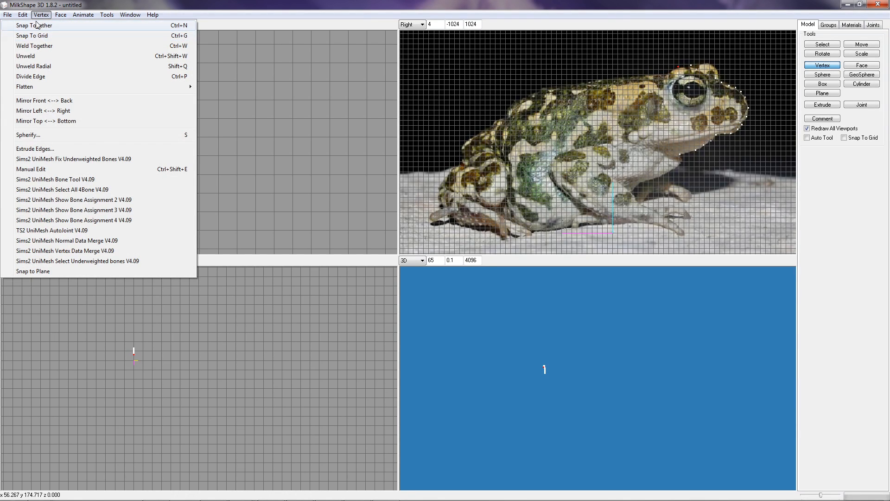
pyautogui.click(30, 27)
pyautogui.click(23, 15)
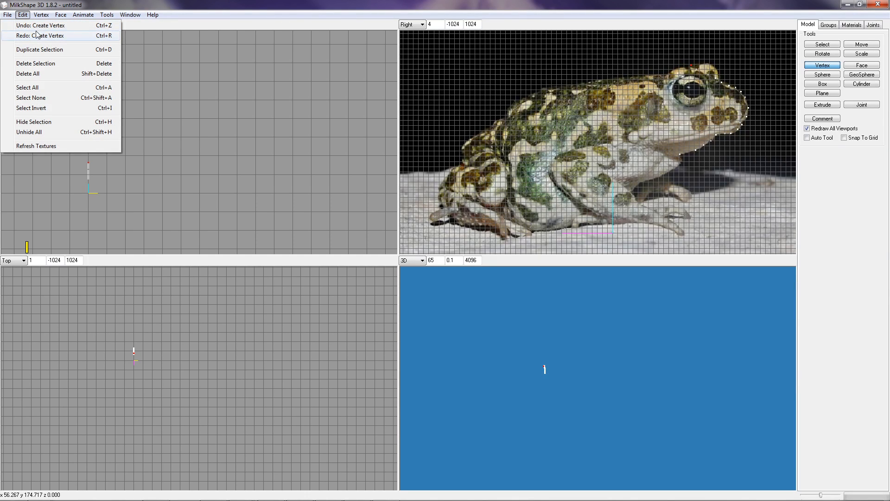
pyautogui.click(38, 26)
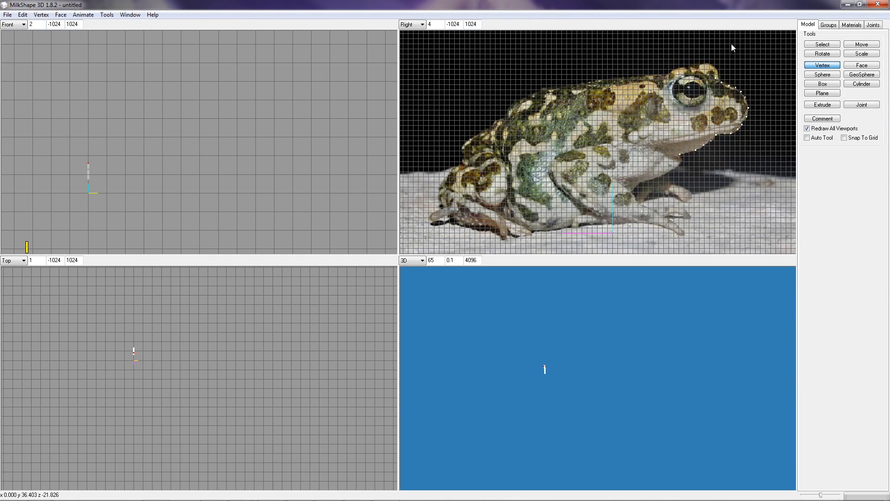
pyautogui.click(678, 67)
pyautogui.click(670, 71)
# Place vertices along the toad's back from behind the eye to the highest part of the body
pyautogui.scroll(2, 695, 92)
pyautogui.moveTo(731, 143); pyautogui.dragTo(624, 164, button='right')
pyautogui.scroll(3, 624, 164)
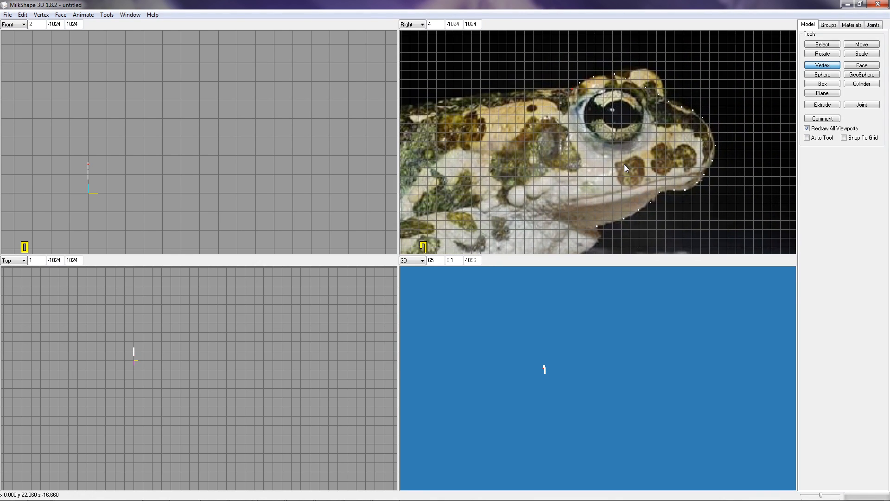
pyautogui.moveTo(558, 171); pyautogui.dragTo(664, 158, button='right')
pyautogui.scroll(-1, 679, 168)
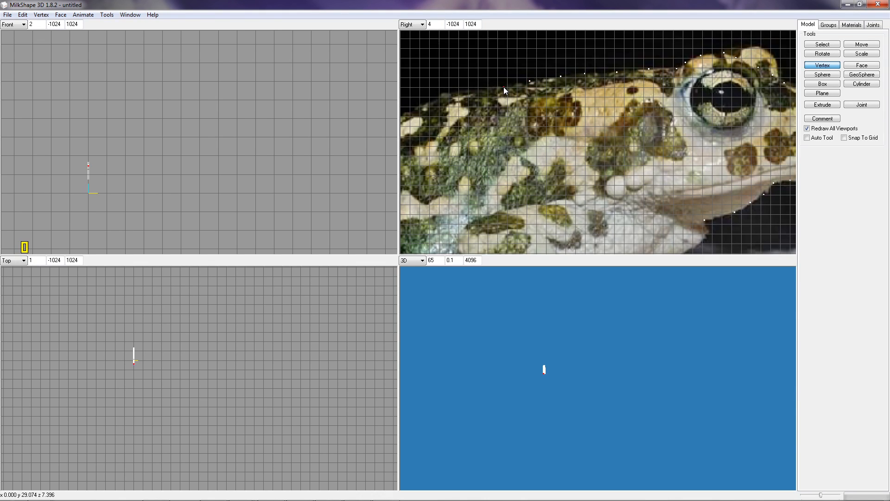
pyautogui.click(480, 88)
# Continue the outline with vertices down the slope of the toad's rear back
pyautogui.keyDown('ctrl'); pyautogui.moveTo(444, 146); pyautogui.dragTo(663, 116); pyautogui.keyUp('ctrl')
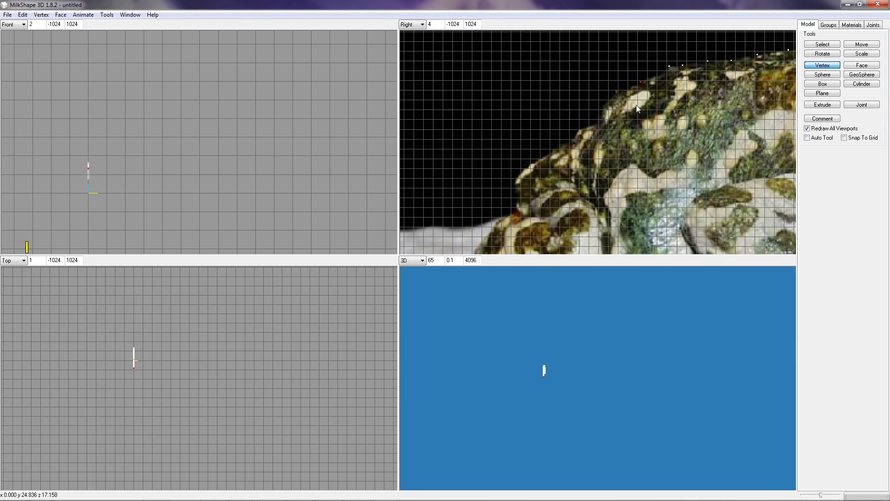
pyautogui.click(615, 89)
pyautogui.click(611, 98)
pyautogui.click(601, 105)
pyautogui.click(599, 118)
pyautogui.click(592, 125)
# Place vertices down the toad's rump and along the rear edge of the thigh
pyautogui.moveTo(626, 158); pyautogui.dragTo(583, 110, button='right')
pyautogui.scroll(-5, 585, 101)
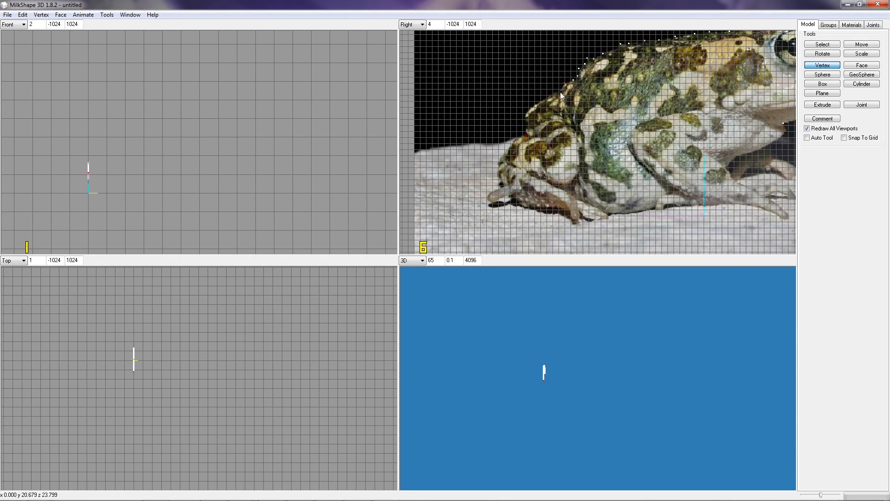
pyautogui.scroll(2, 559, 98)
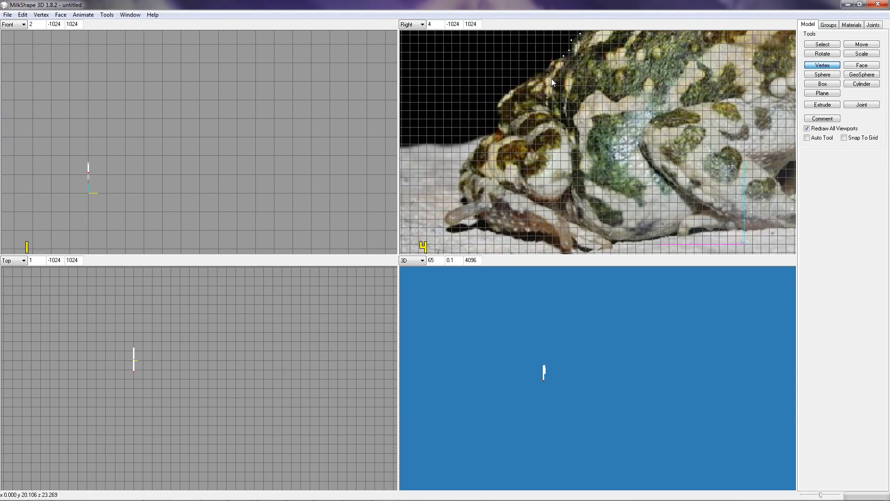
pyautogui.click(547, 69)
pyautogui.click(502, 155)
pyautogui.click(511, 176)
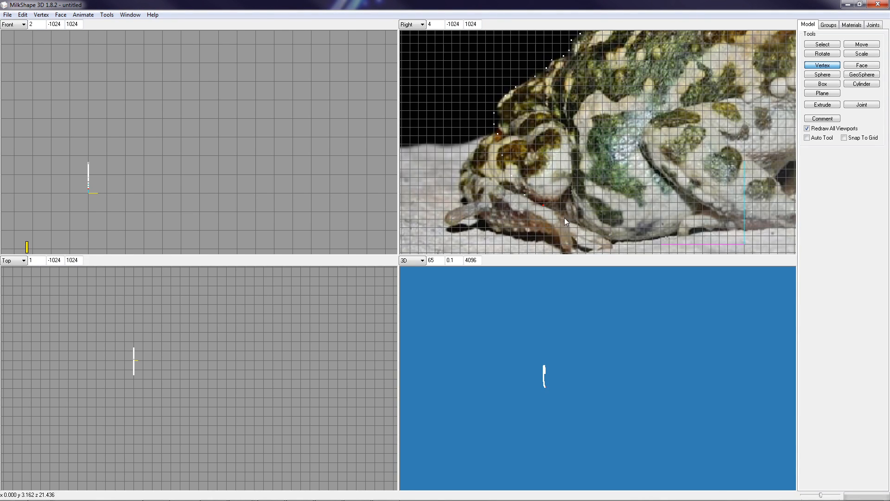
# Complete the body outline with vertices along the belly and up behind the front leg to the chest
pyautogui.click(601, 234)
pyautogui.moveTo(665, 198); pyautogui.dragTo(507, 183, button='right')
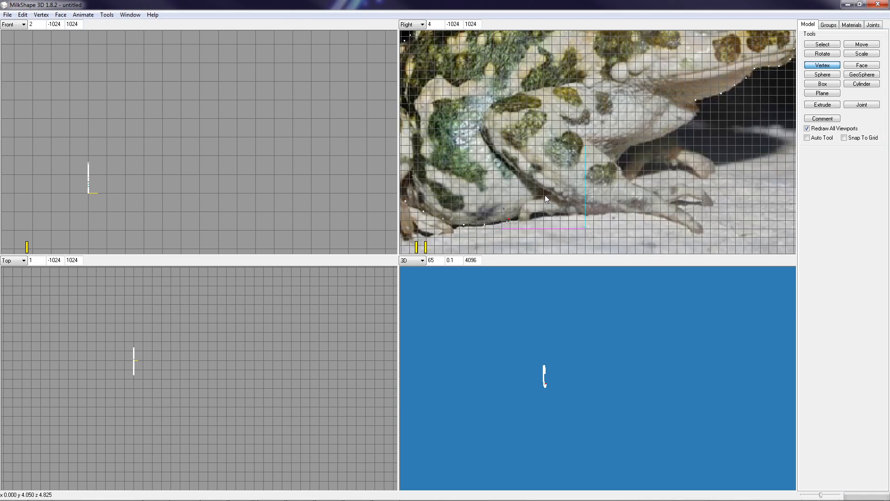
pyautogui.click(545, 195)
pyautogui.click(581, 181)
# Select the single vertex at the top of the front forearm and move it slightly down to smooth the outline
pyautogui.click(834, 45)
pyautogui.moveTo(579, 178); pyautogui.dragTo(585, 185)
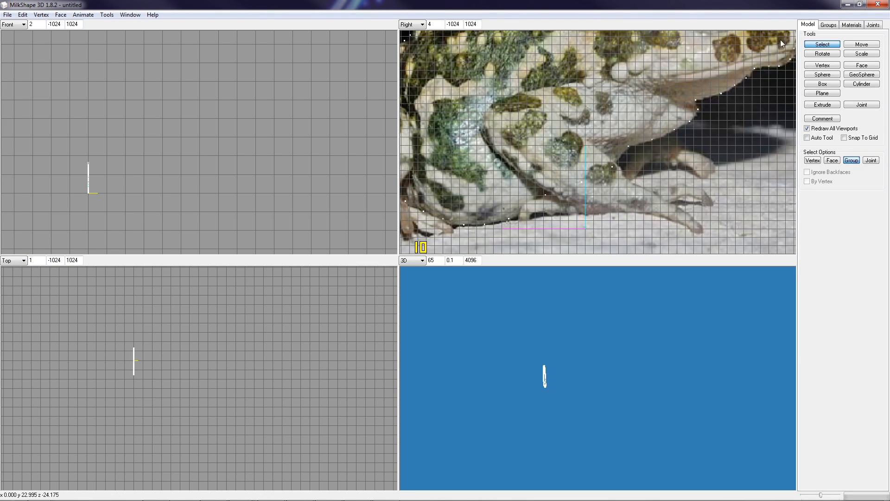
pyautogui.click(812, 160)
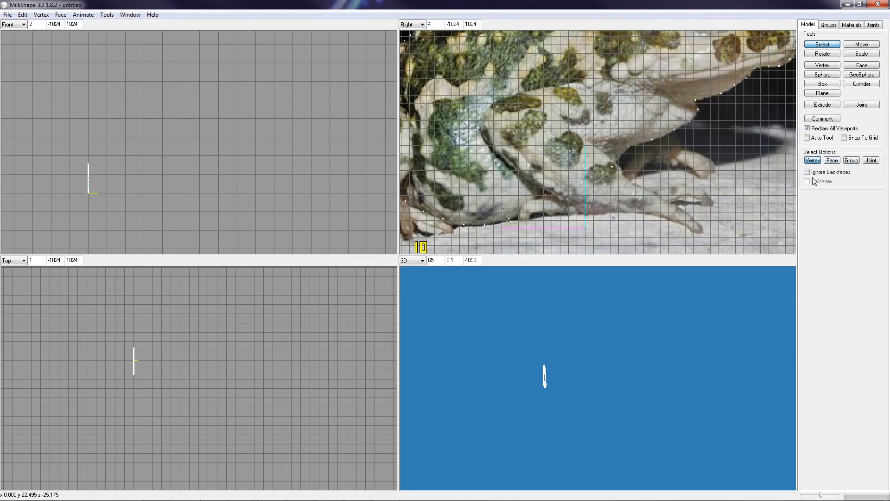
pyautogui.click(581, 182)
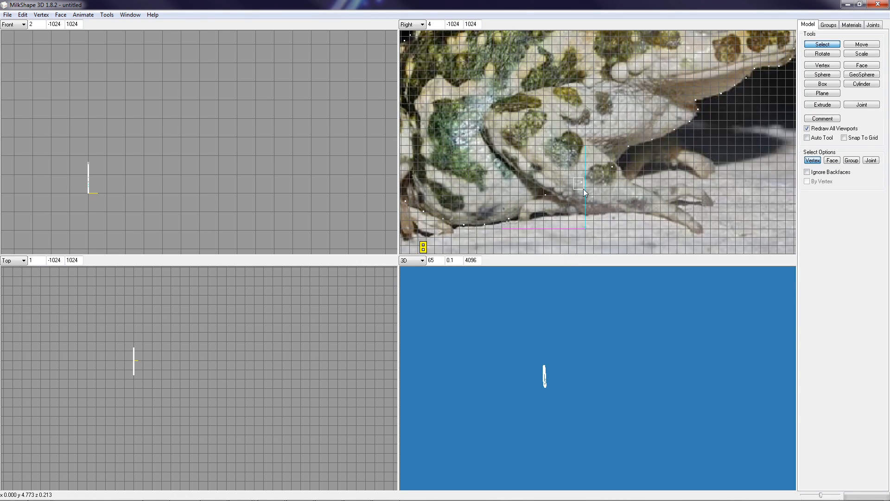
pyautogui.click(860, 45)
pyautogui.moveTo(599, 201); pyautogui.dragTo(597, 203)
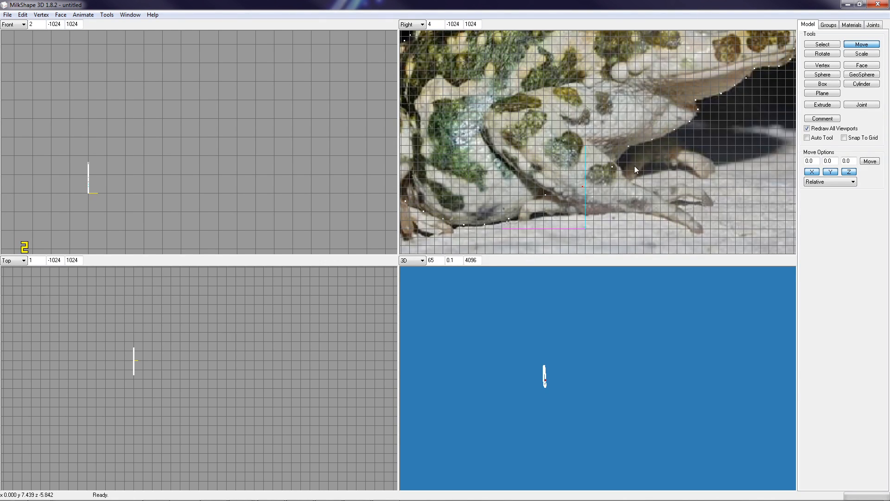
# Examine the complete vertex outline in the Right, Front, Top and 3D viewports
pyautogui.scroll(-5, 624, 178)
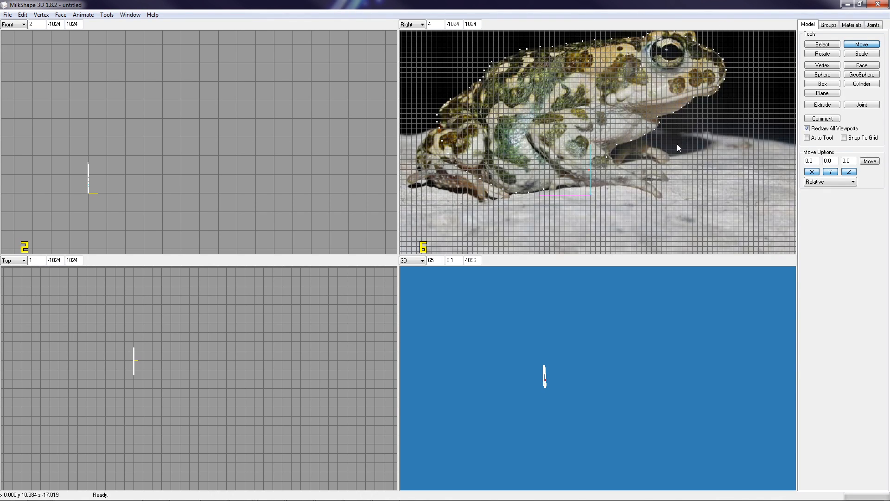
pyautogui.scroll(1, 669, 125)
pyautogui.moveTo(666, 122); pyautogui.dragTo(663, 145, button='right')
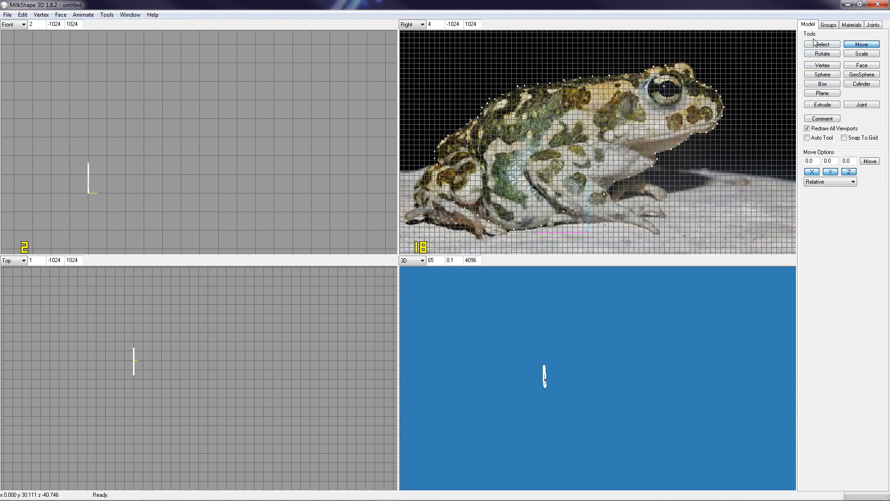
pyautogui.click(817, 64)
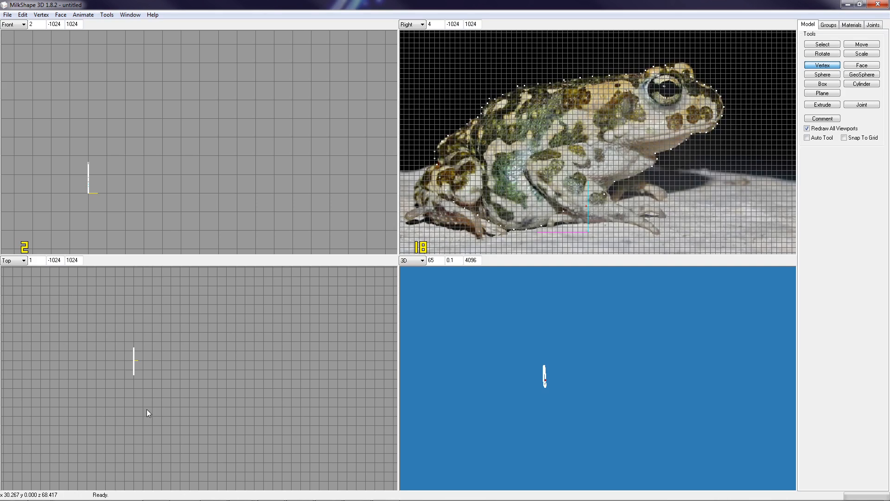
pyautogui.moveTo(127, 196); pyautogui.dragTo(284, 148, button='right')
pyautogui.scroll(3, 212, 168)
pyautogui.scroll(-3, 212, 168)
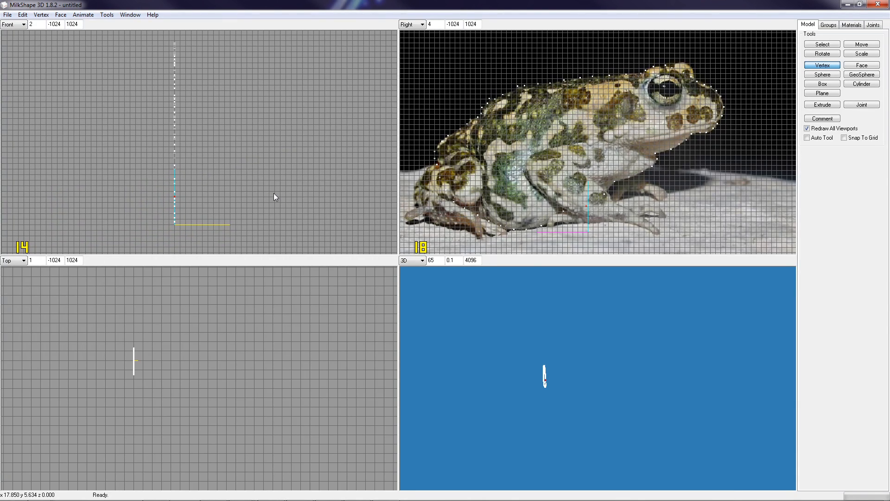
pyautogui.moveTo(182, 354); pyautogui.dragTo(215, 374, button='right')
pyautogui.scroll(4, 215, 374)
pyautogui.moveTo(102, 383); pyautogui.dragTo(255, 364, button='right')
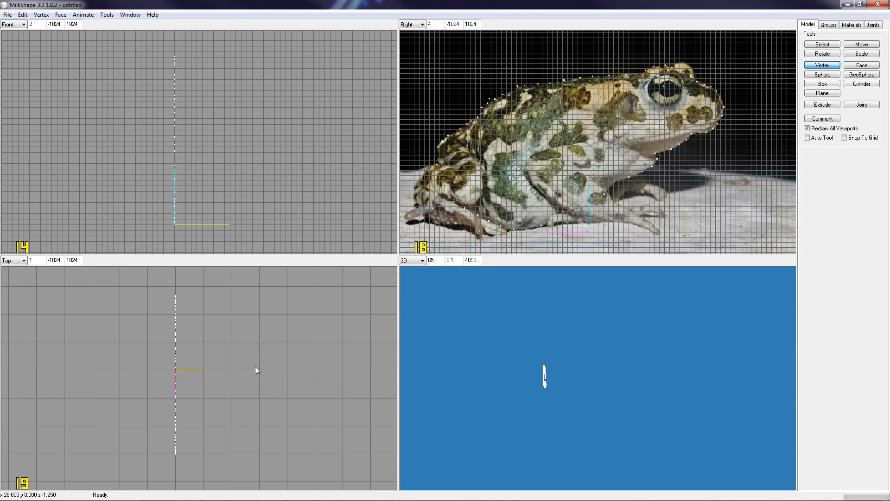
pyautogui.moveTo(514, 353); pyautogui.dragTo(591, 346)
pyautogui.moveTo(516, 355); pyautogui.dragTo(520, 390)
pyautogui.scroll(3, 520, 390)
pyautogui.moveTo(479, 410); pyautogui.dragTo(595, 411)
pyautogui.moveTo(661, 376); pyautogui.dragTo(504, 371)
# Select the belly vertex behind the front leg and move it slightly down into line with its neighbours
pyautogui.click(822, 45)
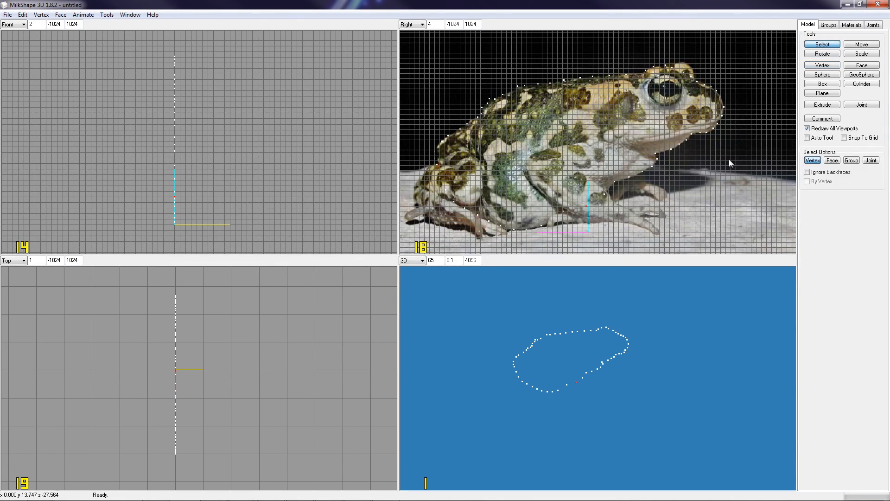
pyautogui.click(564, 211)
pyautogui.click(862, 44)
pyautogui.moveTo(570, 226); pyautogui.dragTo(573, 231)
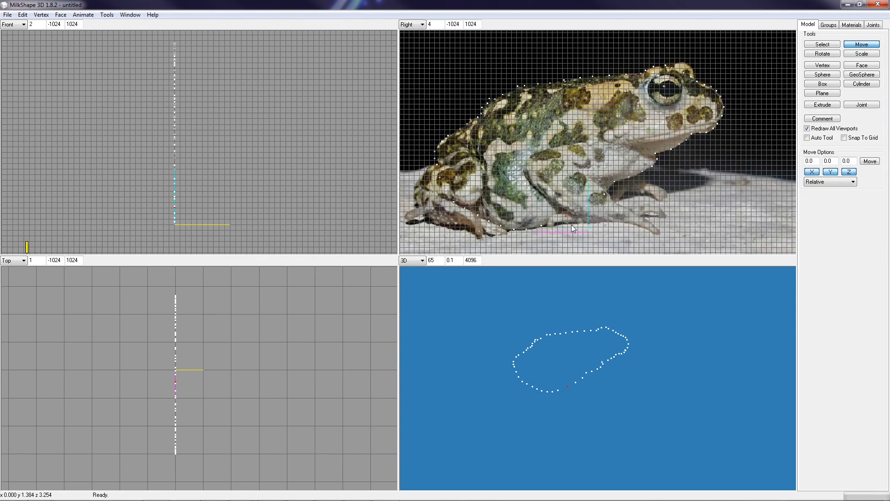
pyautogui.moveTo(571, 225); pyautogui.dragTo(573, 228)
# Examine the vertex outline against the toad photo in the Right and 3D viewports
pyautogui.scroll(5, 609, 395)
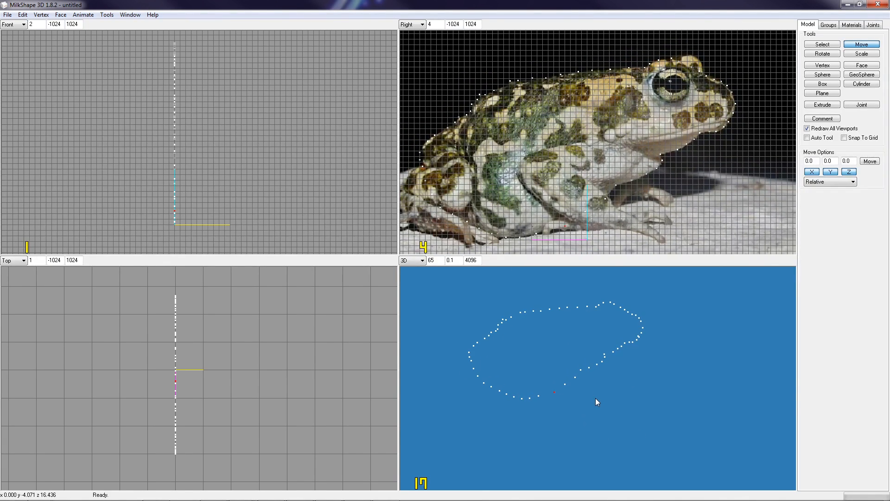
pyautogui.moveTo(584, 388); pyautogui.dragTo(615, 410)
pyautogui.keyDown('ctrl'); pyautogui.moveTo(571, 215); pyautogui.dragTo(579, 214); pyautogui.keyUp('ctrl')
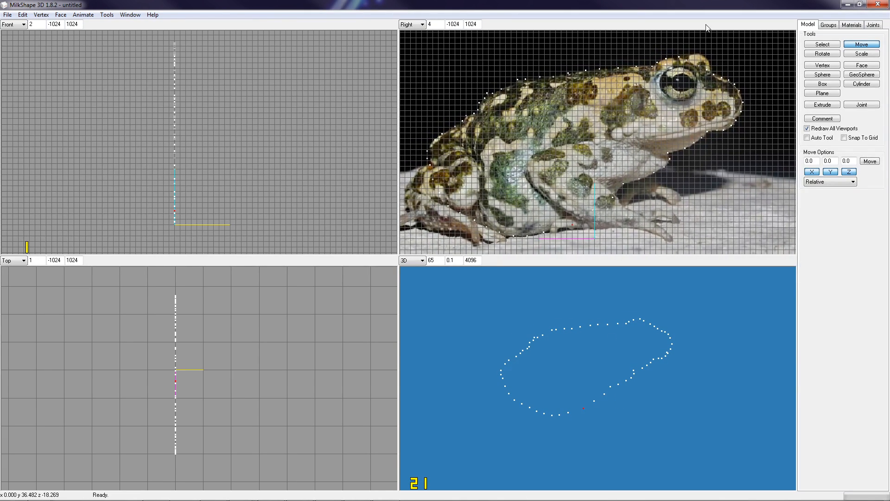
pyautogui.click(822, 65)
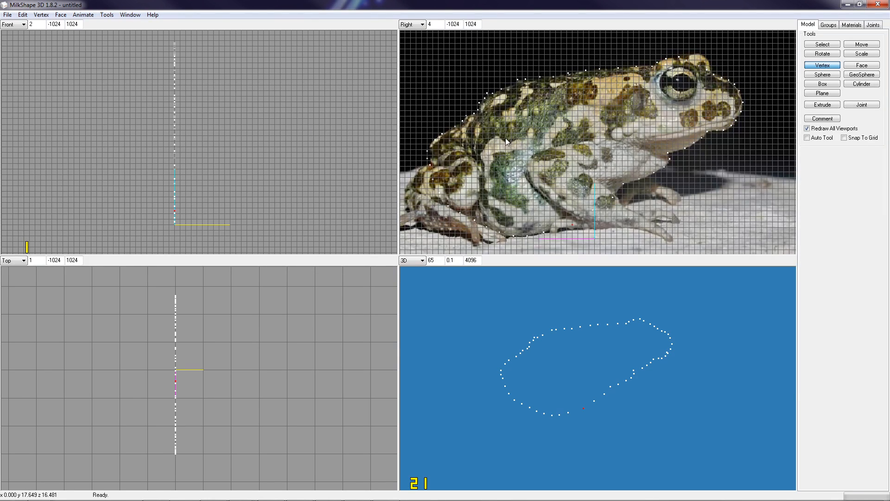
pyautogui.scroll(2, 493, 119)
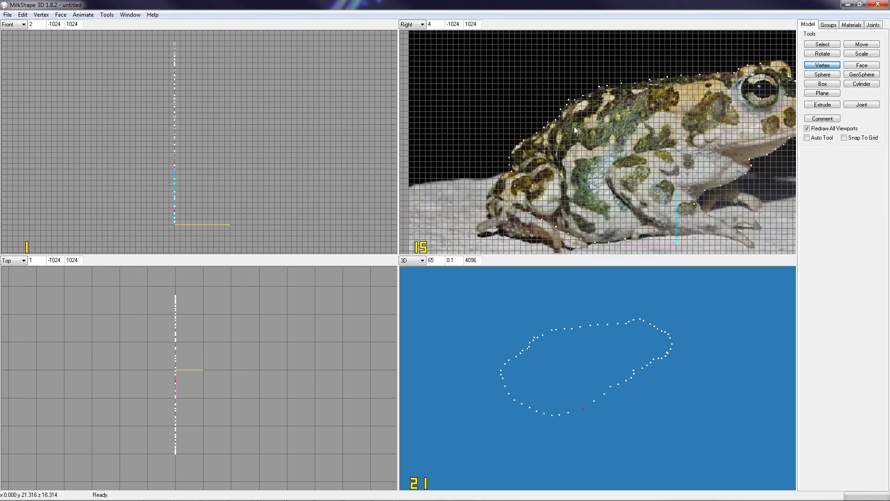
pyautogui.scroll(3, 540, 129)
pyautogui.scroll(1, 539, 132)
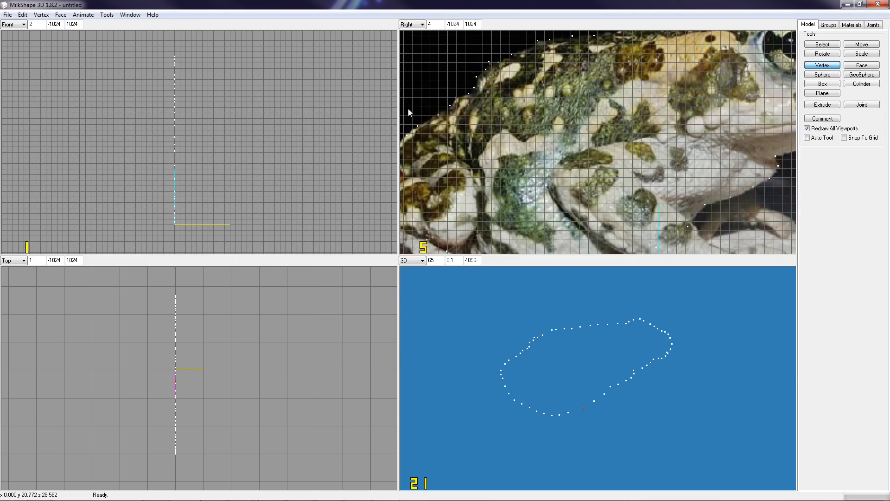
pyautogui.scroll(-5, 580, 157)
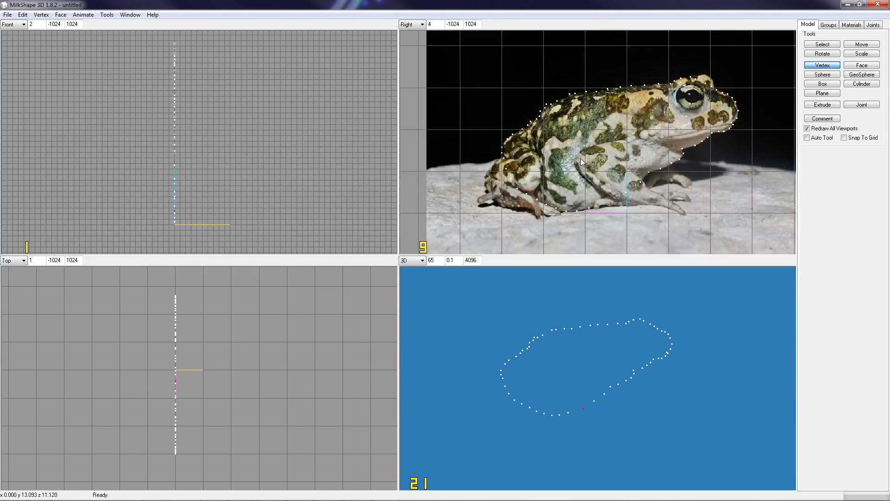
pyautogui.scroll(2, 553, 119)
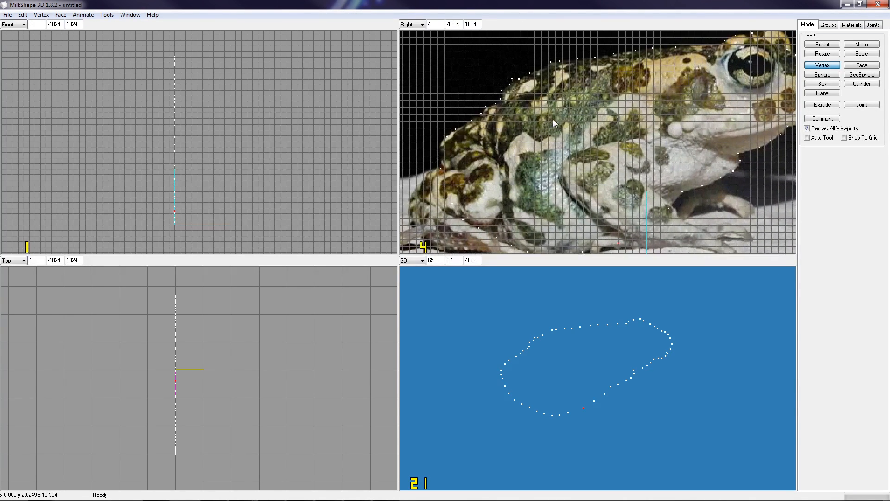
pyautogui.scroll(-1, 556, 132)
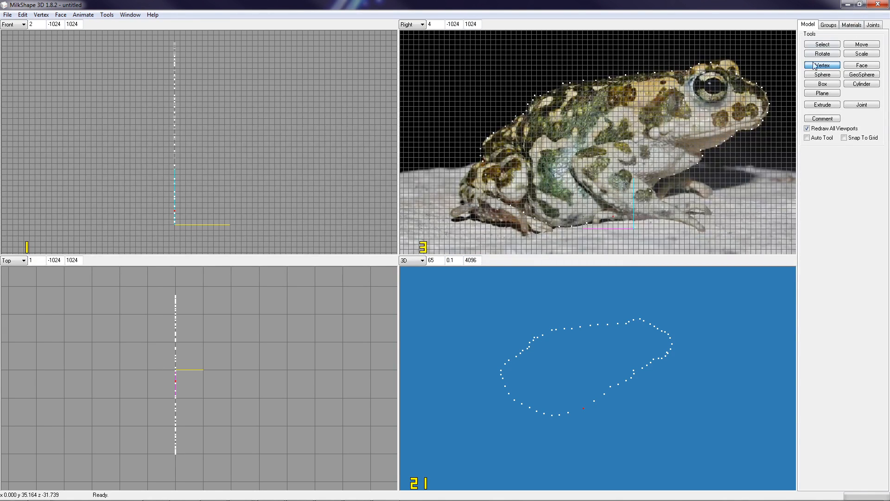
pyautogui.scroll(1, 564, 123)
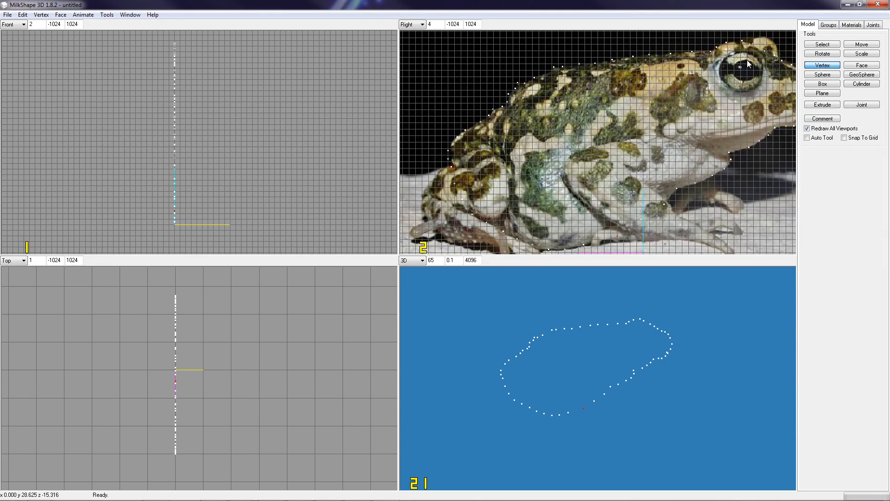
# Place a second, inner row of vertices following the snout and mouth line back to the throat
pyautogui.scroll(-3, 646, 123)
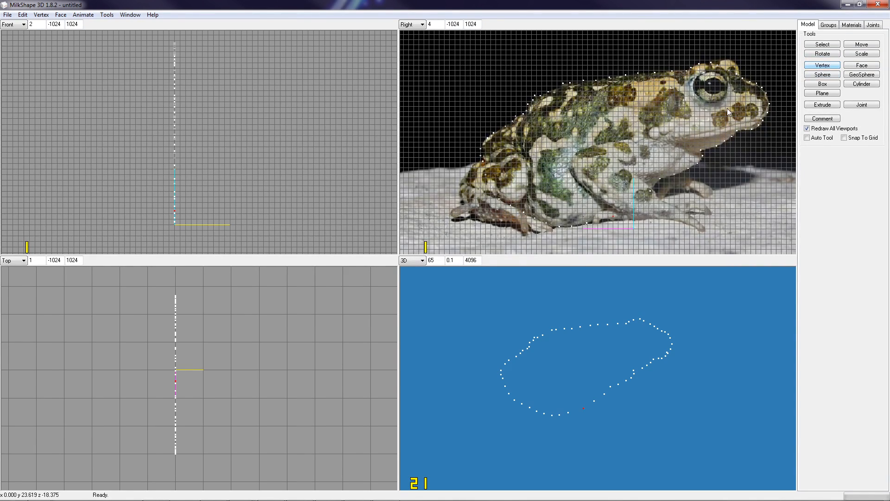
pyautogui.click(822, 66)
pyautogui.click(760, 99)
pyautogui.click(749, 120)
pyautogui.click(727, 128)
# Select the inner row of snout and mouth vertices and move it slightly towards the outer outline
pyautogui.click(822, 45)
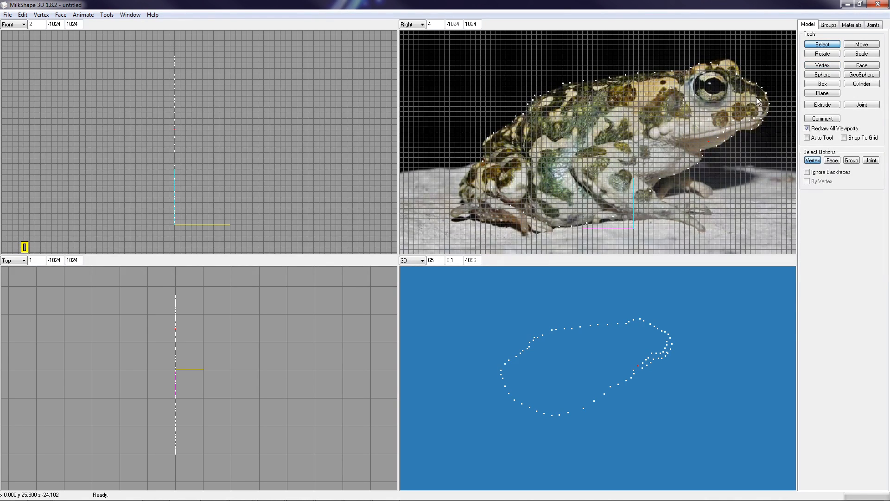
pyautogui.keyDown('shift'); pyautogui.click(764, 110); pyautogui.keyUp('shift')
pyautogui.moveTo(753, 109); pyautogui.dragTo(733, 133)
pyautogui.click(860, 46)
pyautogui.moveTo(772, 155); pyautogui.dragTo(774, 156)
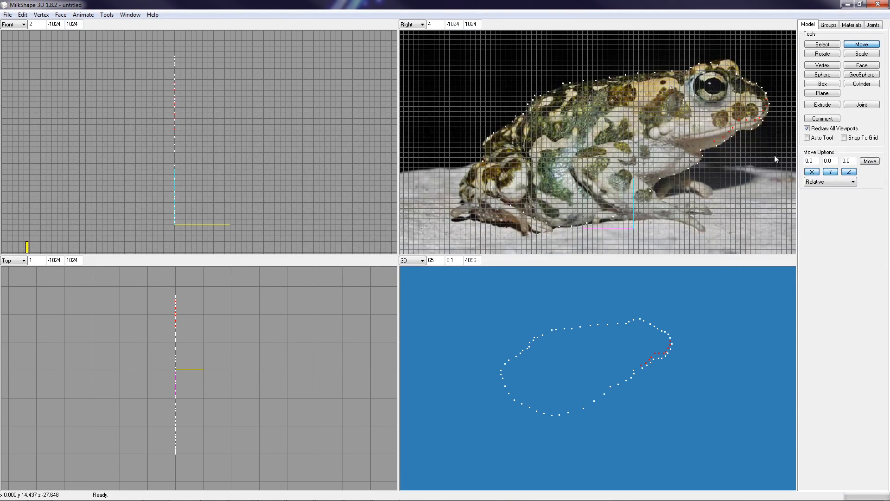
# Select the inner-row vertices along the front of the lower lip and move them slightly down towards the outline
pyautogui.click(821, 44)
pyautogui.moveTo(728, 111); pyautogui.dragTo(759, 130)
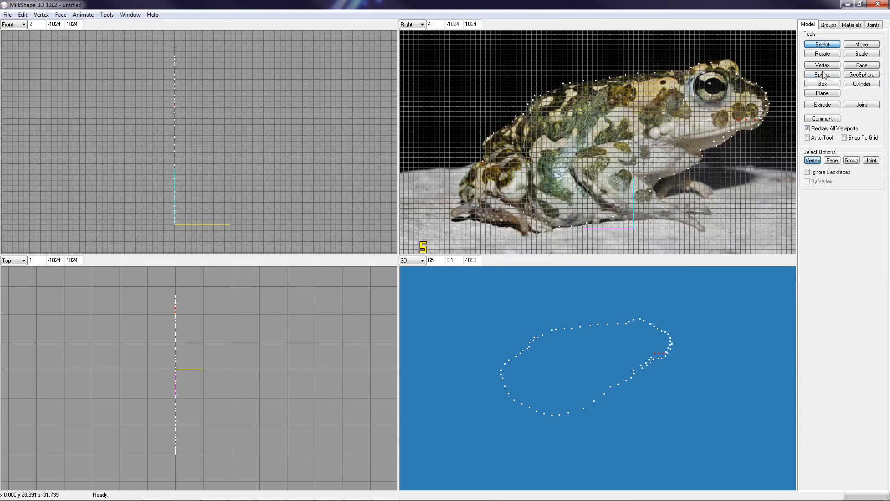
pyautogui.click(863, 45)
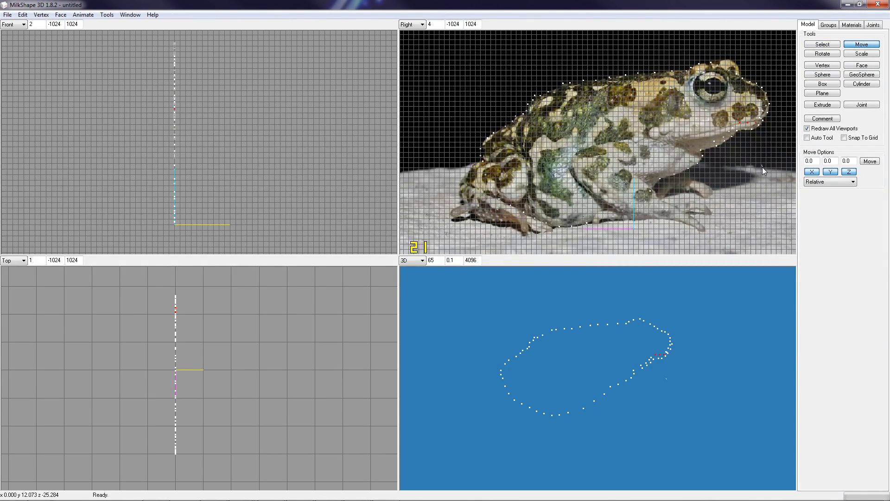
pyautogui.click(832, 46)
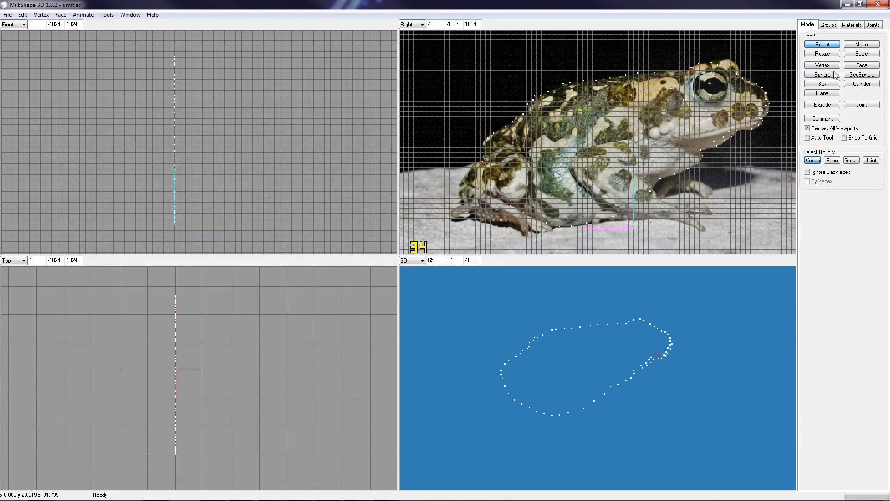
pyautogui.click(861, 45)
pyautogui.moveTo(755, 162); pyautogui.dragTo(758, 165)
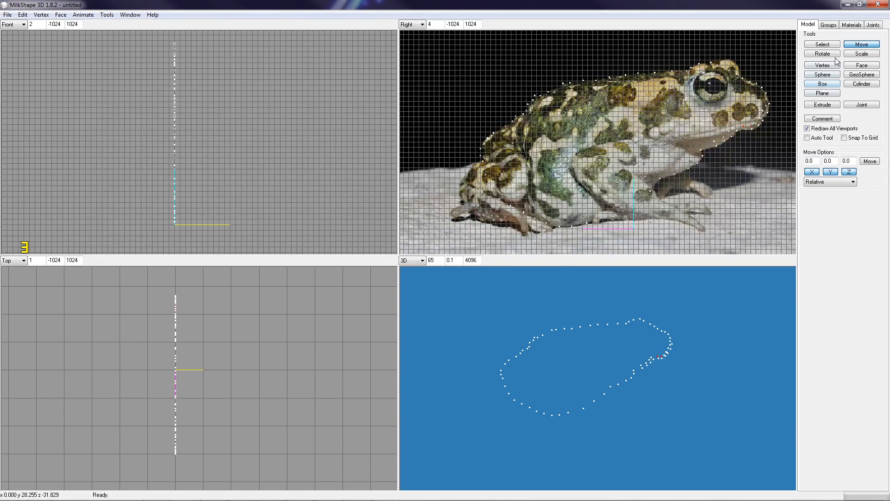
# Select the inner-row vertex where the lower lip meets the throat and move it slightly forward and up
pyautogui.click(829, 45)
pyautogui.keyDown('ctrl'); pyautogui.moveTo(716, 139); pyautogui.dragTo(696, 128); pyautogui.keyUp('ctrl')
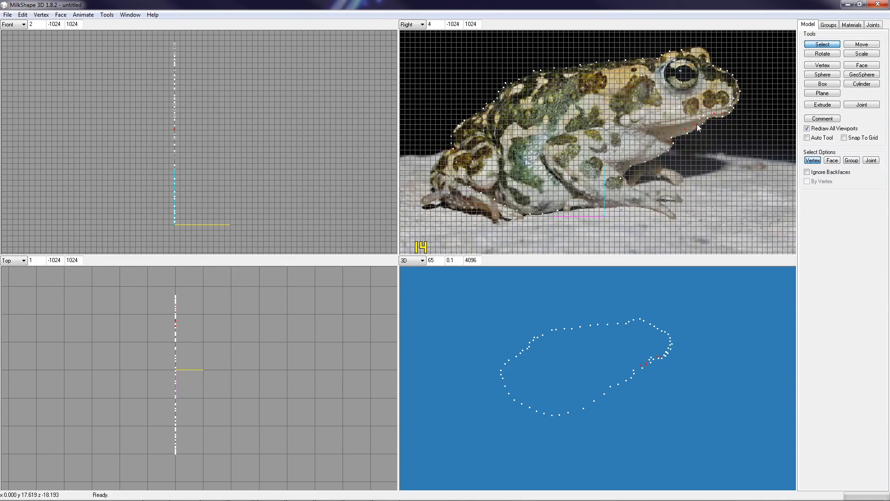
pyautogui.scroll(3, 720, 166)
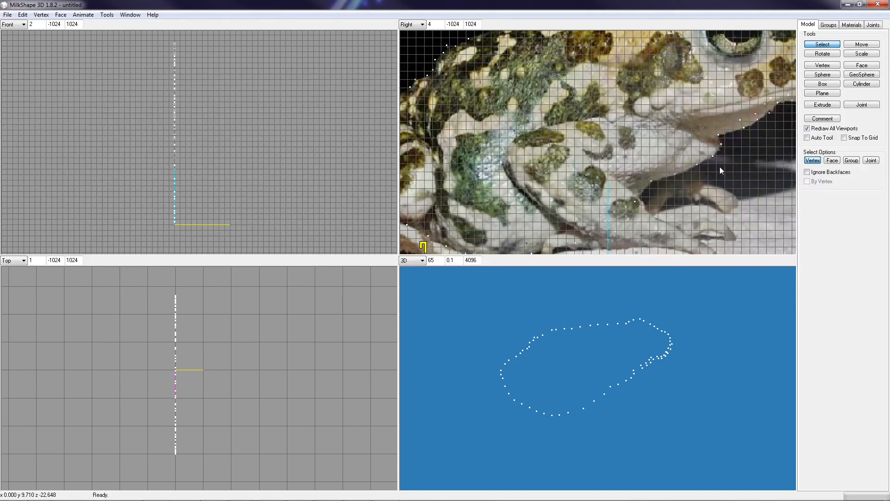
pyautogui.keyDown('ctrl'); pyautogui.moveTo(736, 146); pyautogui.dragTo(596, 199); pyautogui.keyUp('ctrl')
pyautogui.click(596, 173)
pyautogui.click(615, 169)
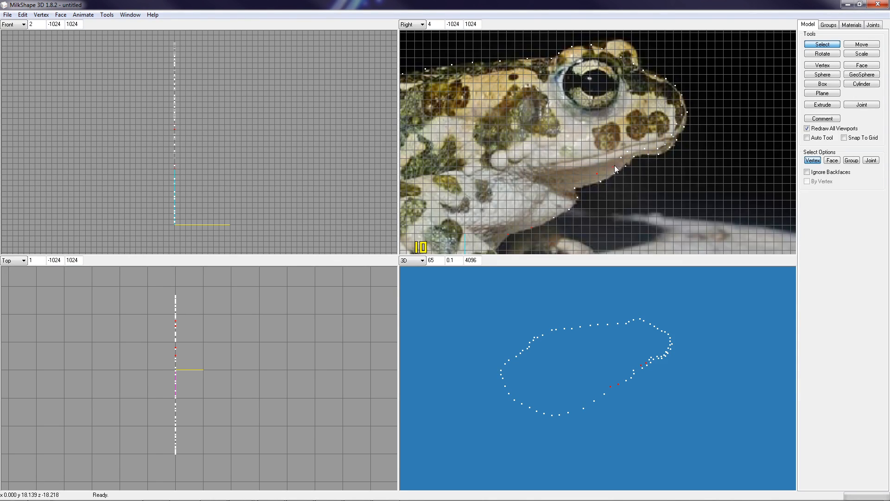
pyautogui.click(621, 157)
pyautogui.click(627, 150)
pyautogui.click(862, 45)
pyautogui.moveTo(666, 204); pyautogui.dragTo(672, 202)
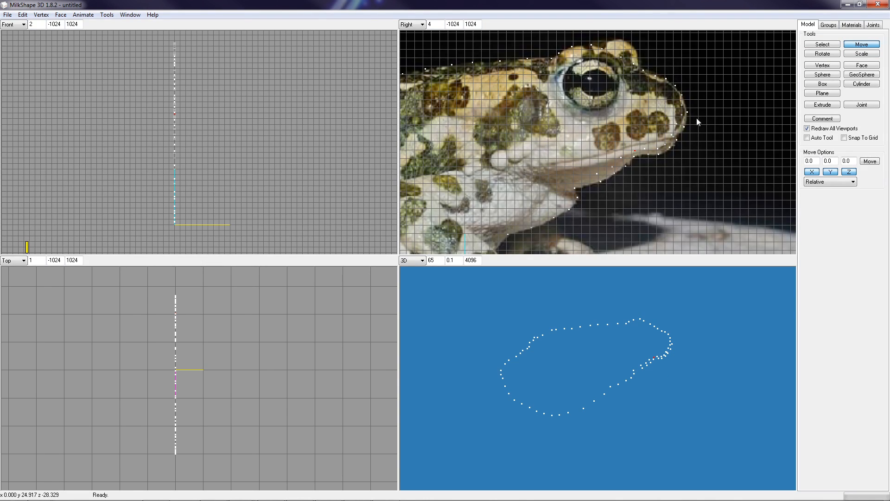
# Select the whole inner row of snout, lip and throat vertices and shift it slightly sideways off the centre line in the Front view
pyautogui.click(811, 45)
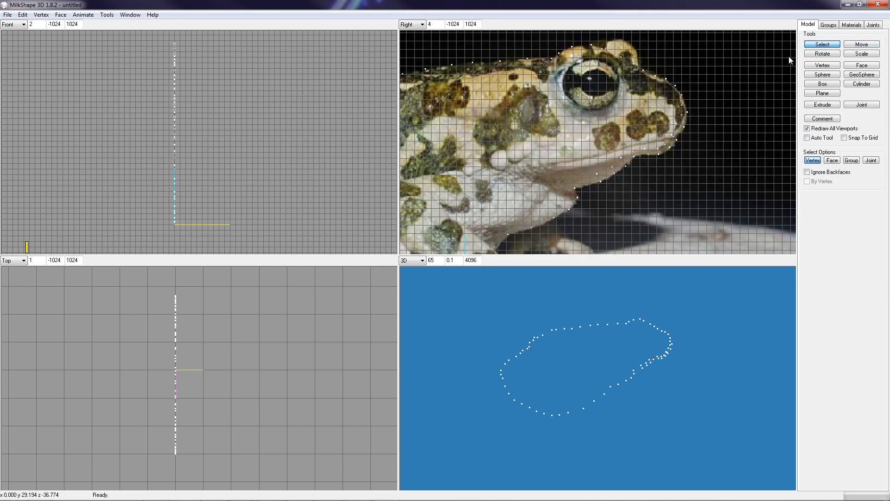
pyautogui.click(621, 158)
pyautogui.keyDown('shift'); pyautogui.moveTo(593, 170); pyautogui.dragTo(597, 172); pyautogui.keyUp('shift')
pyautogui.keyDown('shift'); pyautogui.moveTo(647, 147); pyautogui.dragTo(682, 108); pyautogui.keyUp('shift')
pyautogui.click(863, 45)
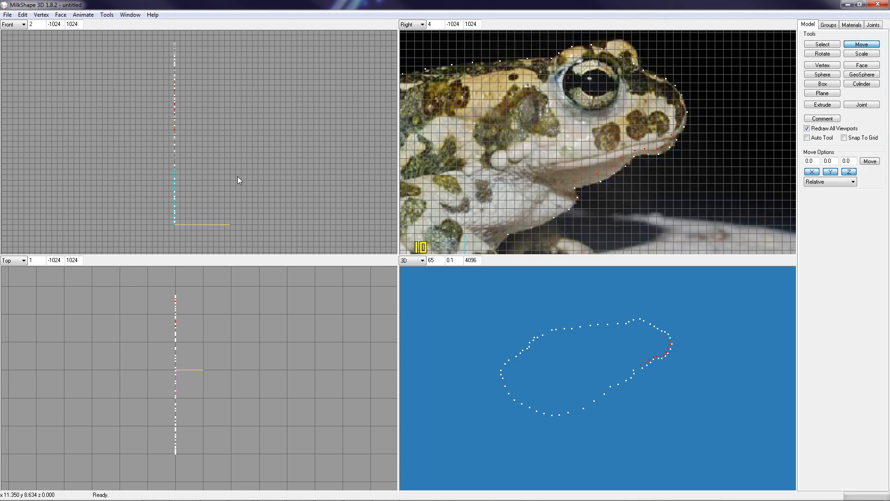
pyautogui.scroll(5, 238, 177)
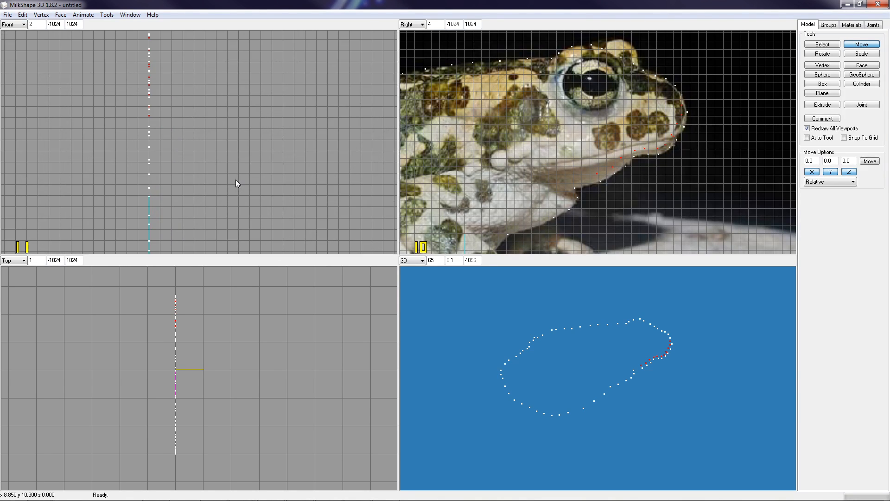
pyautogui.moveTo(244, 133); pyautogui.dragTo(269, 173, button='middle')
pyautogui.scroll(-3, 269, 174)
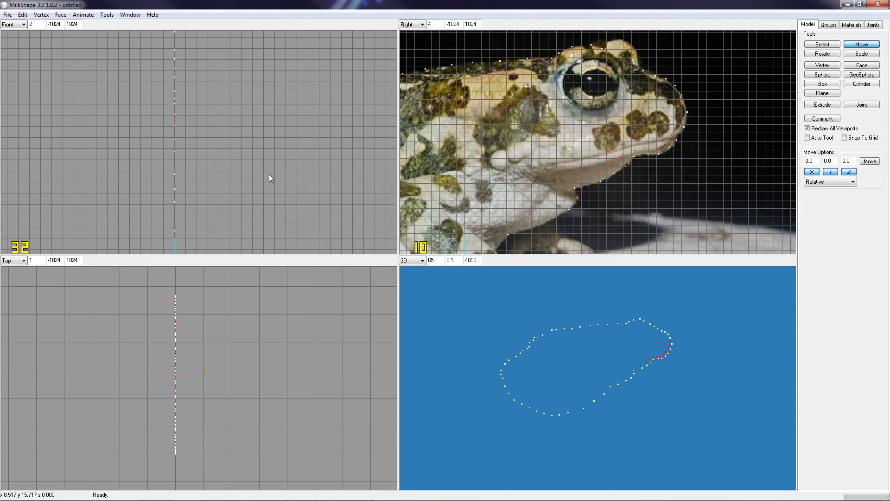
pyautogui.scroll(-5, 269, 174)
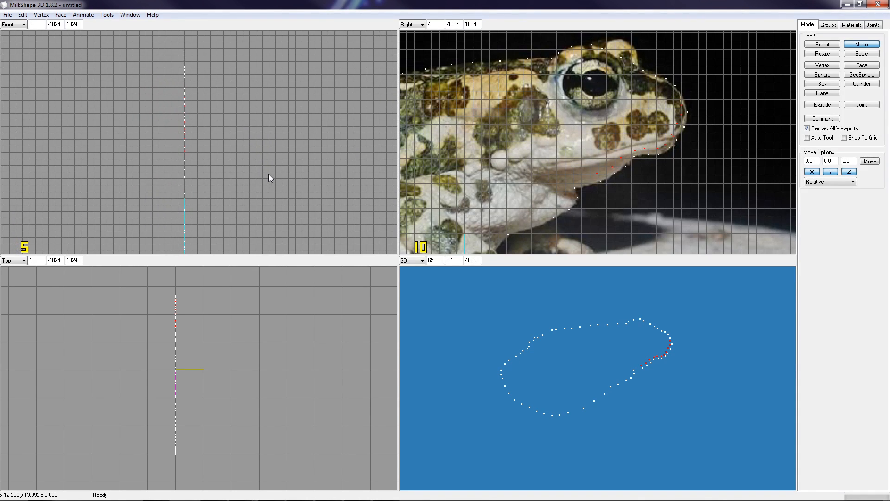
pyautogui.moveTo(265, 189); pyautogui.dragTo(263, 176, button='middle')
pyautogui.scroll(1, 264, 176)
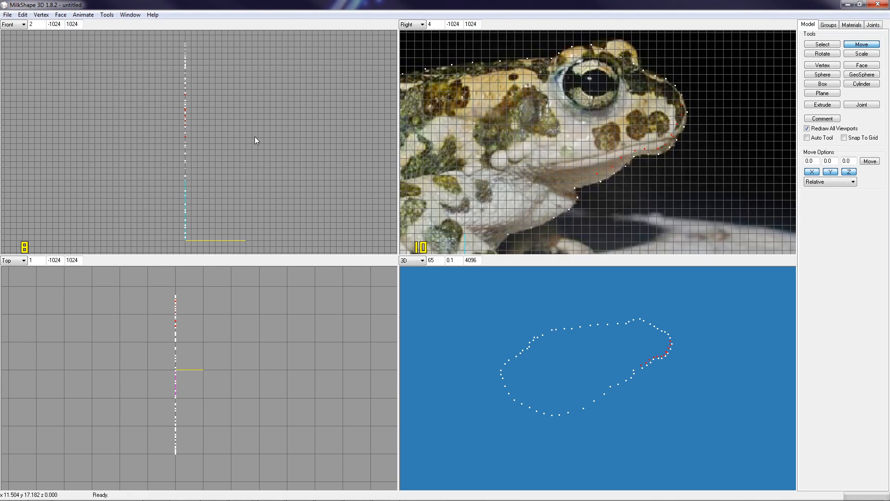
pyautogui.moveTo(254, 137); pyautogui.dragTo(252, 139)
pyautogui.scroll(1, 265, 368)
pyautogui.scroll(1, 265, 368)
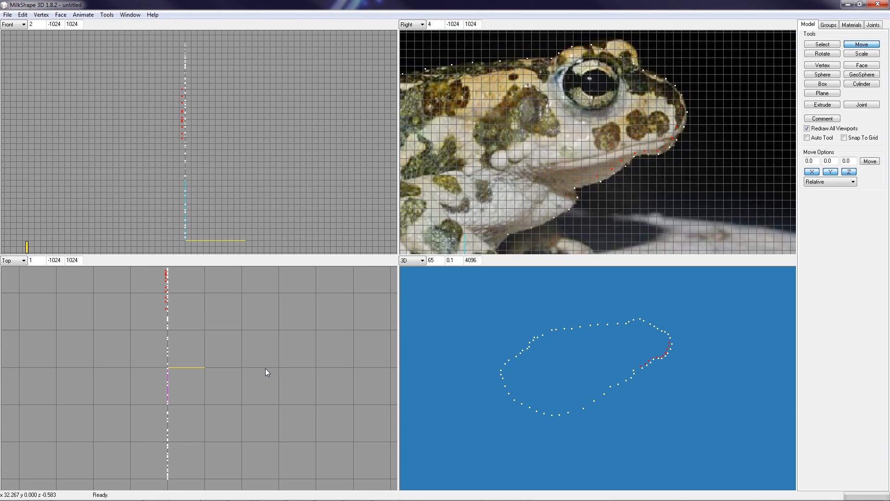
pyautogui.moveTo(270, 335); pyautogui.dragTo(268, 352, button='right')
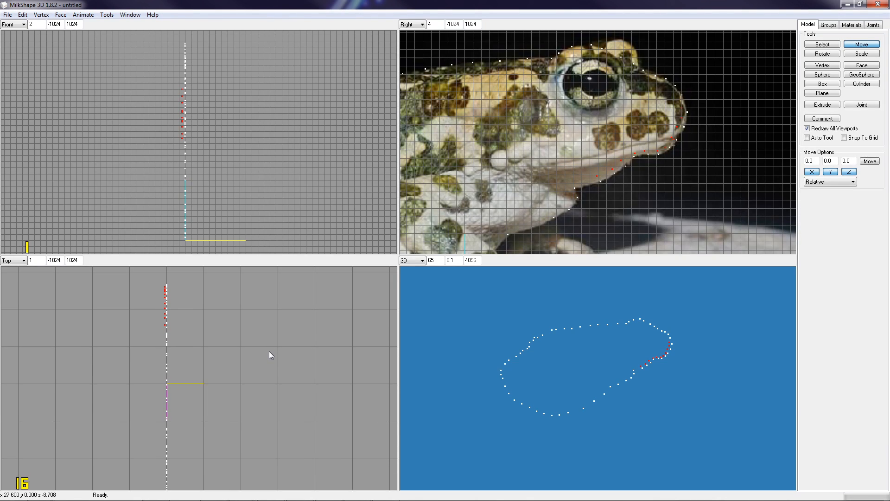
pyautogui.moveTo(280, 349); pyautogui.dragTo(278, 349)
# Move the selected inner row across to the opposite side of the centre line in the Front view
pyautogui.moveTo(243, 144); pyautogui.dragTo(249, 143)
pyautogui.moveTo(241, 148); pyautogui.dragTo(242, 148)
pyautogui.scroll(2, 198, 311)
pyautogui.keyDown('ctrl'); pyautogui.moveTo(201, 296); pyautogui.dragTo(213, 373); pyautogui.keyUp('ctrl')
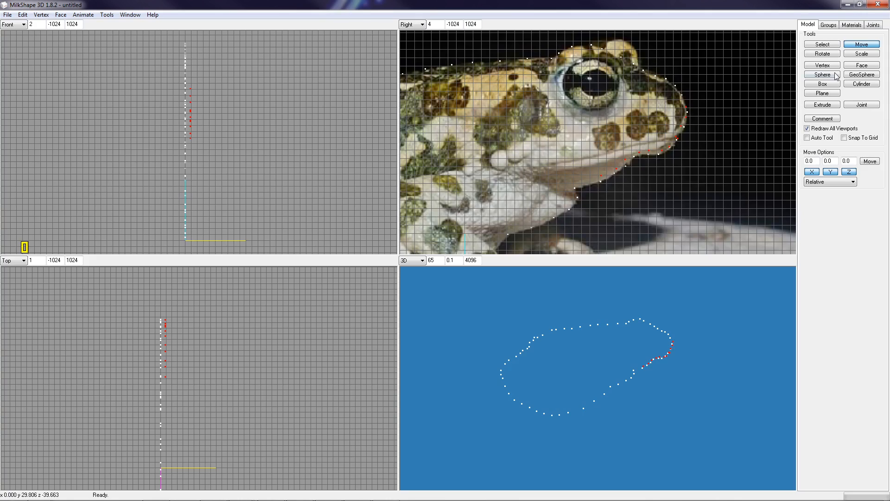
pyautogui.click(827, 45)
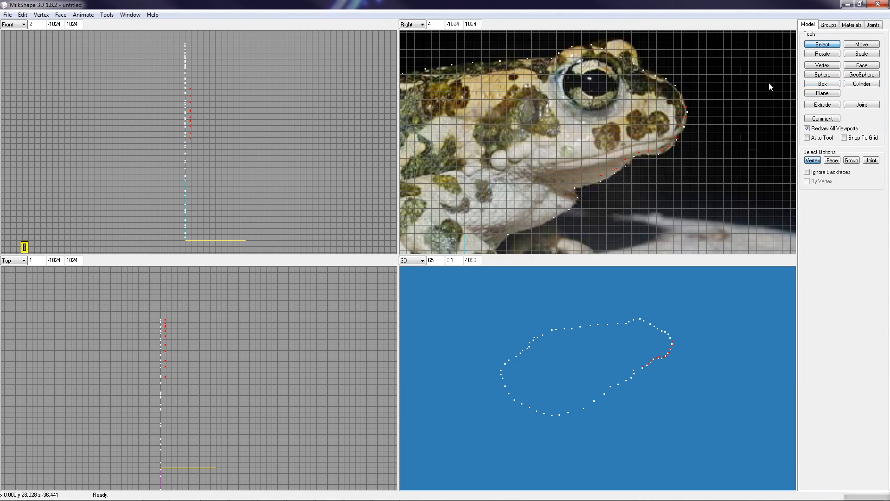
pyautogui.click(860, 67)
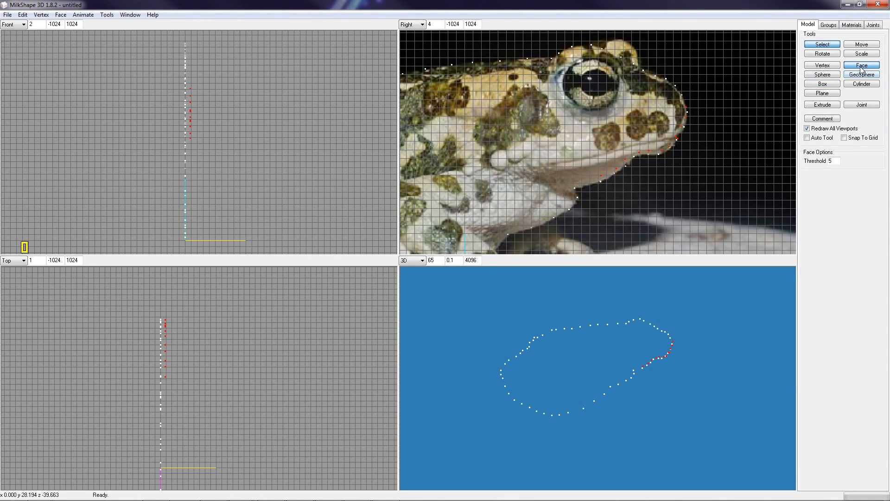
pyautogui.click(693, 120)
pyautogui.click(822, 45)
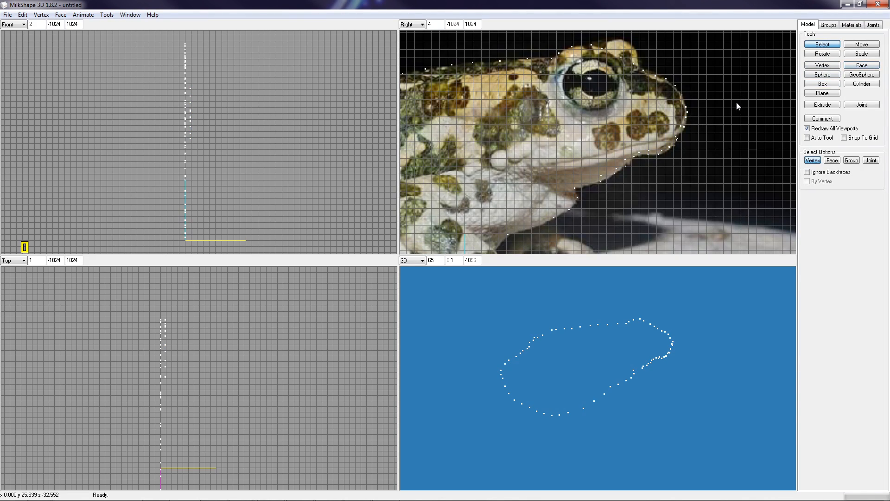
# Select the outline and inner-row vertices at the tip of the snout and create faces between them
pyautogui.moveTo(683, 104); pyautogui.dragTo(691, 117)
pyautogui.click(61, 15)
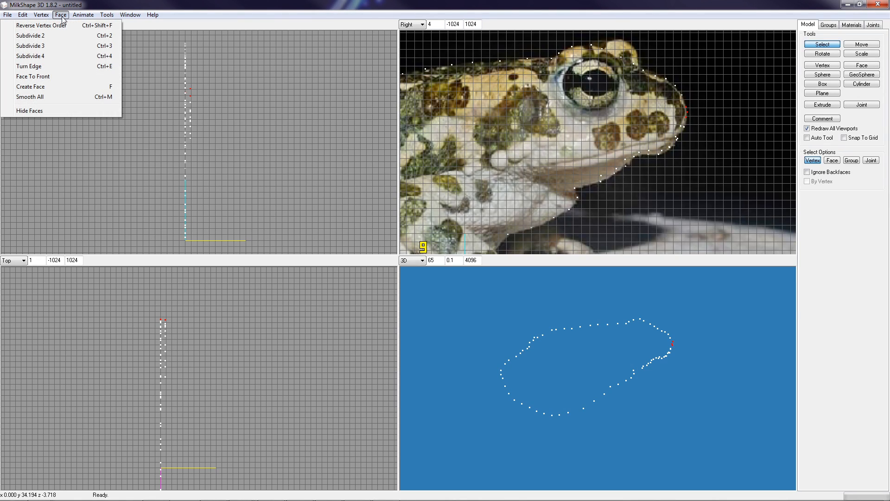
pyautogui.click(35, 89)
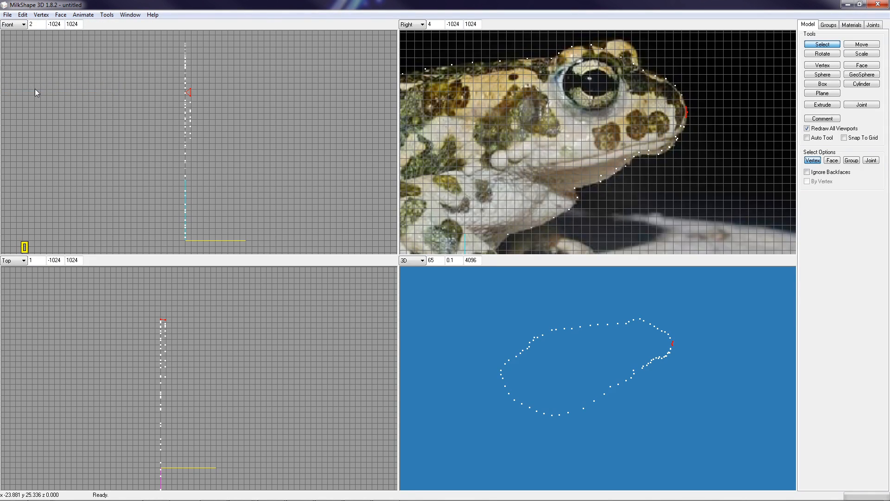
pyautogui.moveTo(684, 110); pyautogui.dragTo(691, 128)
pyautogui.moveTo(672, 113); pyautogui.dragTo(683, 133)
# Separate the overlapping inner-row vertices at the front of the mouth by moving one slightly down and back
pyautogui.click(681, 126)
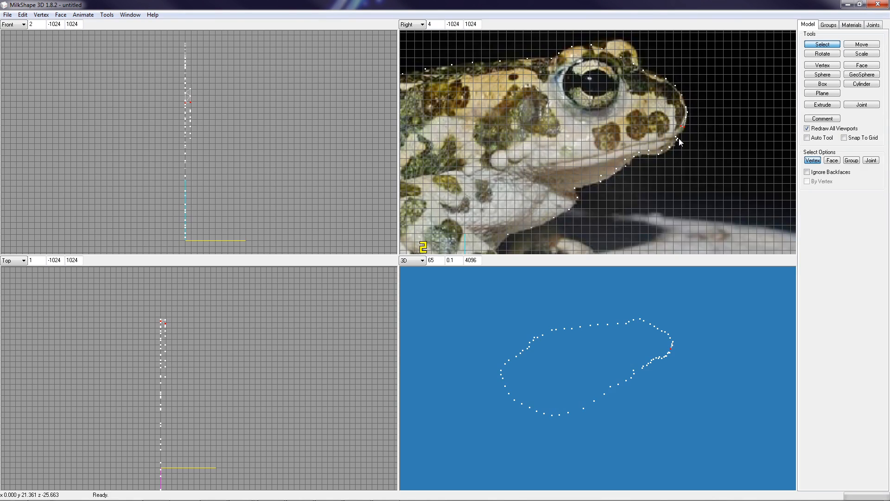
pyautogui.keyDown('shift'); pyautogui.click(677, 138); pyautogui.keyUp('shift')
pyautogui.moveTo(699, 385); pyautogui.dragTo(664, 332)
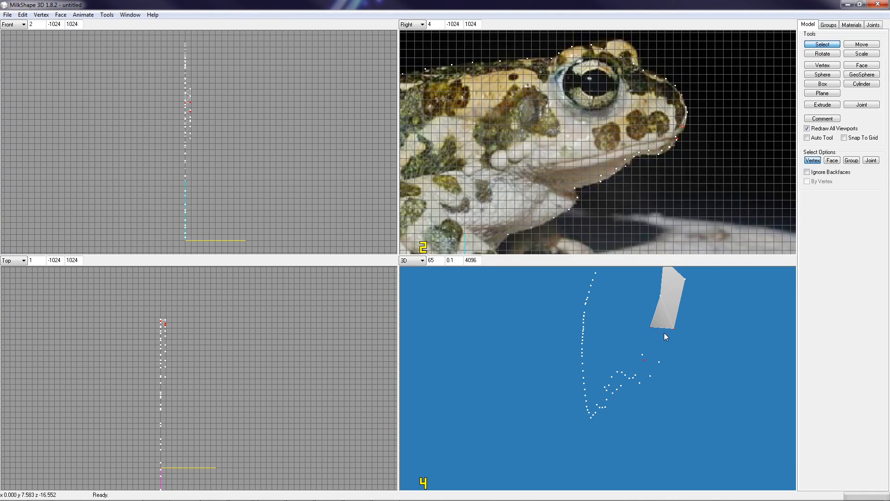
pyautogui.moveTo(664, 332)
pyautogui.mouseDown()
pyautogui.moveTo(680, 333)
pyautogui.moveTo(670, 329)
pyautogui.mouseUp()
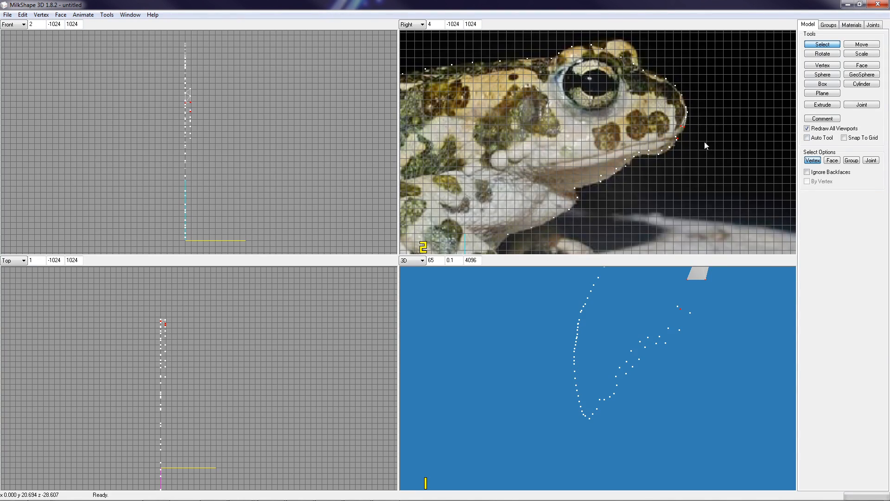
pyautogui.click(676, 137)
pyautogui.click(854, 46)
pyautogui.moveTo(713, 166); pyautogui.dragTo(706, 171)
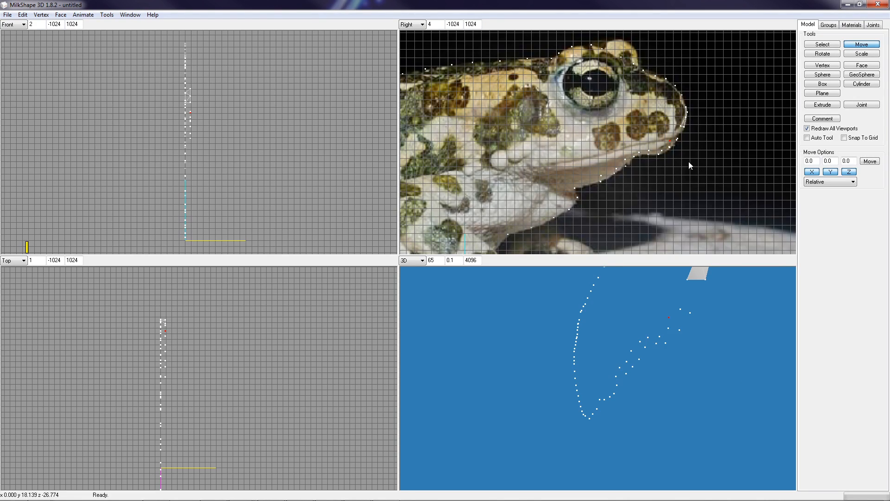
pyautogui.moveTo(686, 173); pyautogui.dragTo(688, 173)
# Select the remaining inner-row vertex at the front of the mouth and move it slightly up and back
pyautogui.click(822, 44)
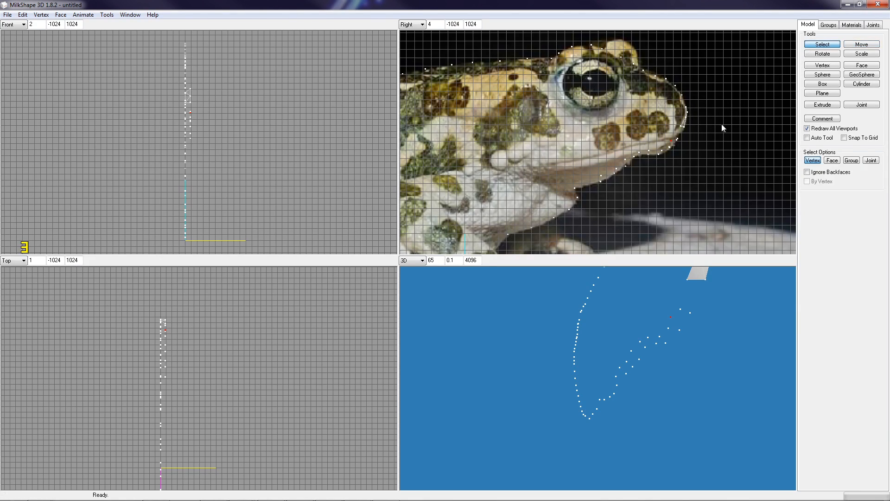
pyautogui.click(681, 126)
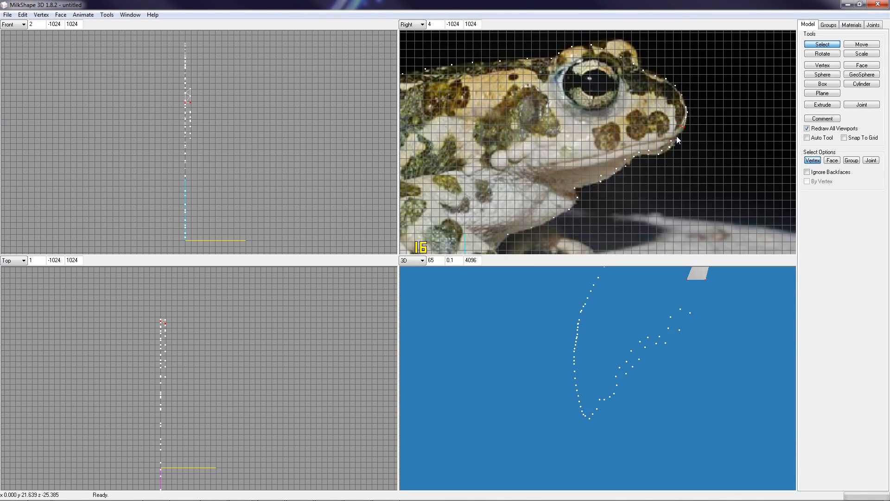
pyautogui.click(677, 138)
pyautogui.click(818, 45)
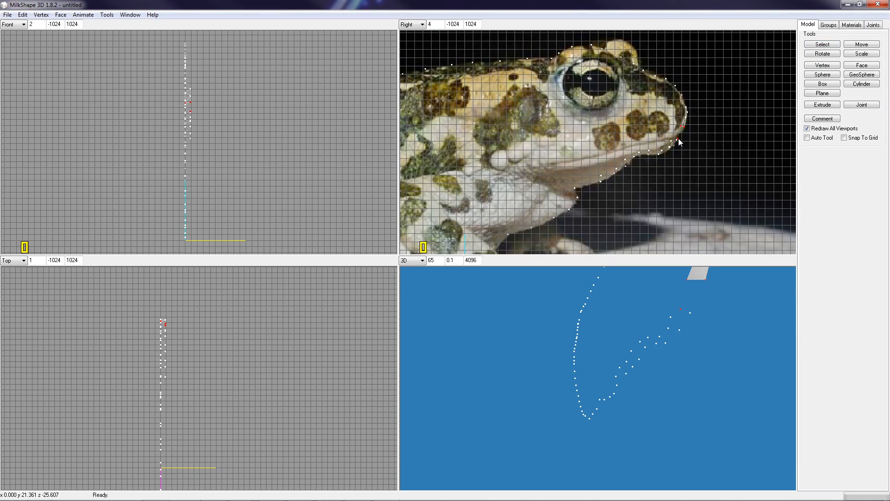
pyautogui.click(817, 46)
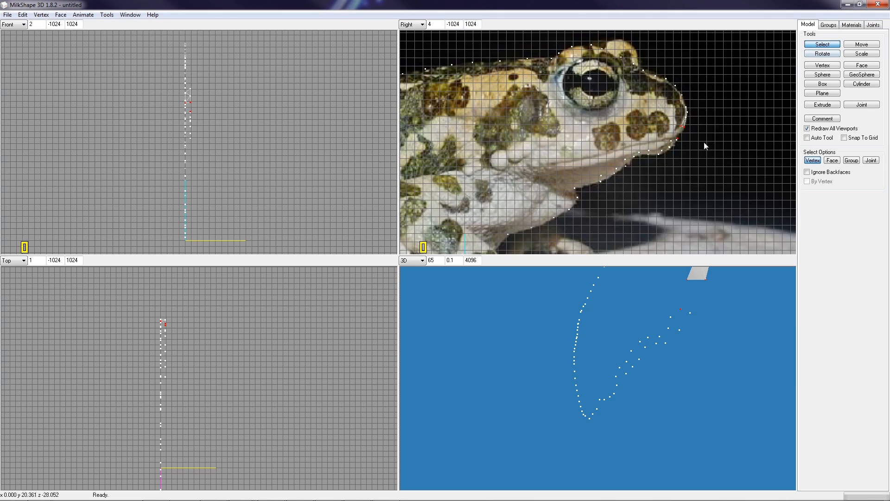
pyautogui.click(678, 139)
pyautogui.click(847, 44)
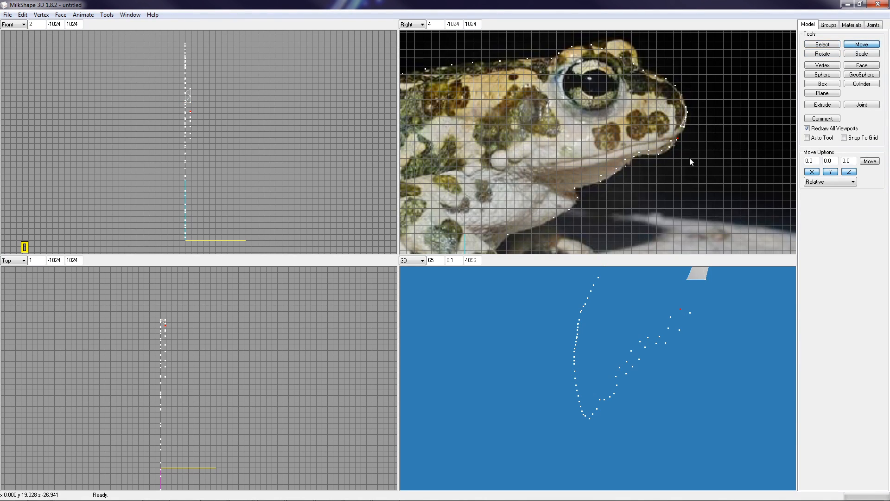
pyautogui.moveTo(689, 157); pyautogui.dragTo(687, 156)
pyautogui.moveTo(687, 160); pyautogui.dragTo(684, 147)
# Place a vertex on the centre outline at the front of the mouth and join it to the snout vertices above with a face
pyautogui.click(833, 66)
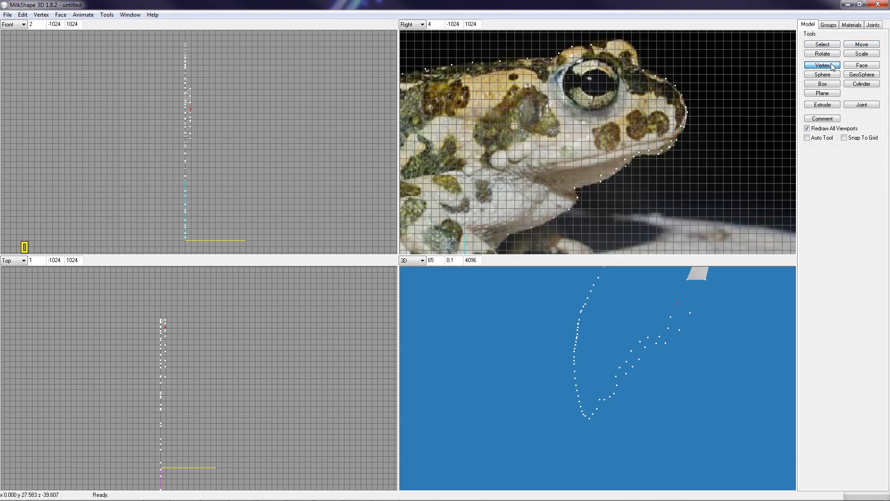
pyautogui.click(677, 136)
pyautogui.click(836, 45)
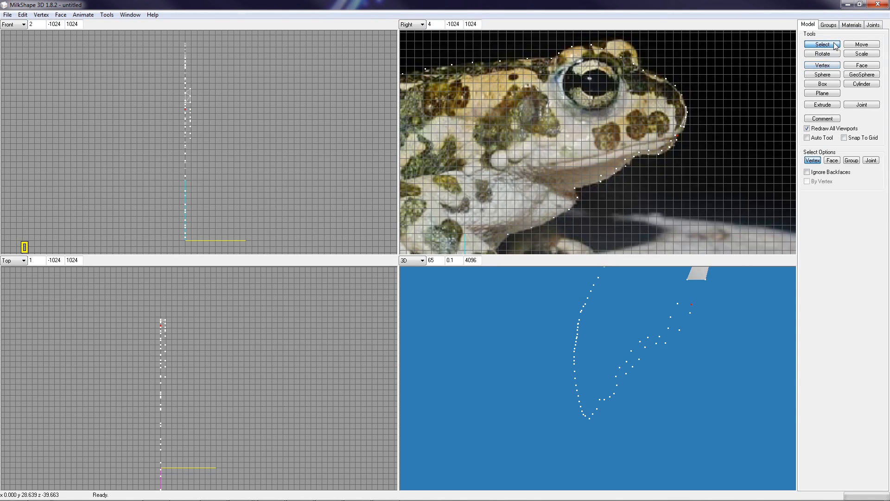
pyautogui.click(684, 128)
pyautogui.hotkey('ctrl', 'f')
# Continue the strip of faces between the outline and the inner row down to the front of the mouth
pyautogui.click(679, 135)
pyautogui.keyDown('shift'); pyautogui.click(677, 135); pyautogui.keyUp('shift')
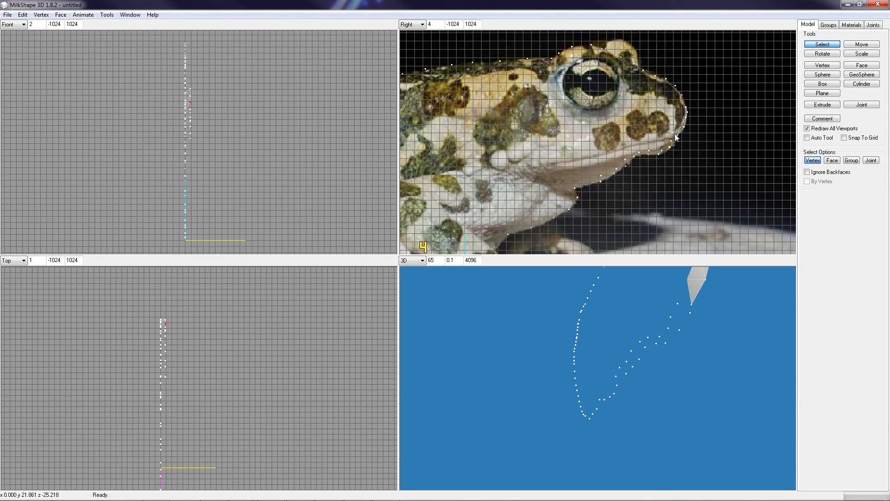
pyautogui.hotkey('ctrl', 'f')
pyautogui.click(676, 148)
pyautogui.moveTo(673, 132); pyautogui.dragTo(676, 151)
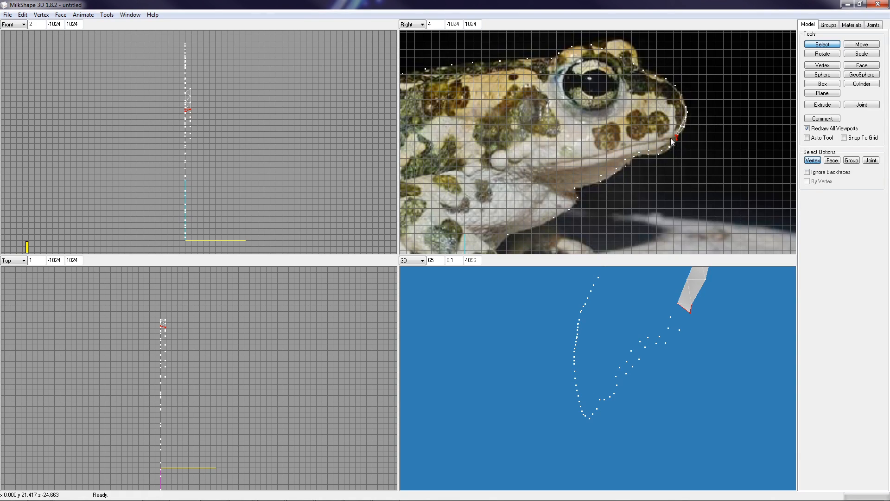
# Extend the face strip between the outline and the inner row by two triangles down the front of the lip
pyautogui.click(672, 139)
pyautogui.keyDown('shift'); pyautogui.click(676, 136); pyautogui.keyUp('shift')
pyautogui.keyDown('shift'); pyautogui.rightClick(677, 136); pyautogui.keyUp('shift')
pyautogui.keyDown('shift'); pyautogui.moveTo(675, 139); pyautogui.dragTo(676, 143); pyautogui.keyUp('shift')
pyautogui.hotkey('ctrl', 'f')
pyautogui.moveTo(673, 145); pyautogui.dragTo(673, 154)
pyautogui.hotkey('ctrl', 'f')
pyautogui.click(497, 289)
pyautogui.moveTo(190, 117); pyautogui.dragTo(194, 121)
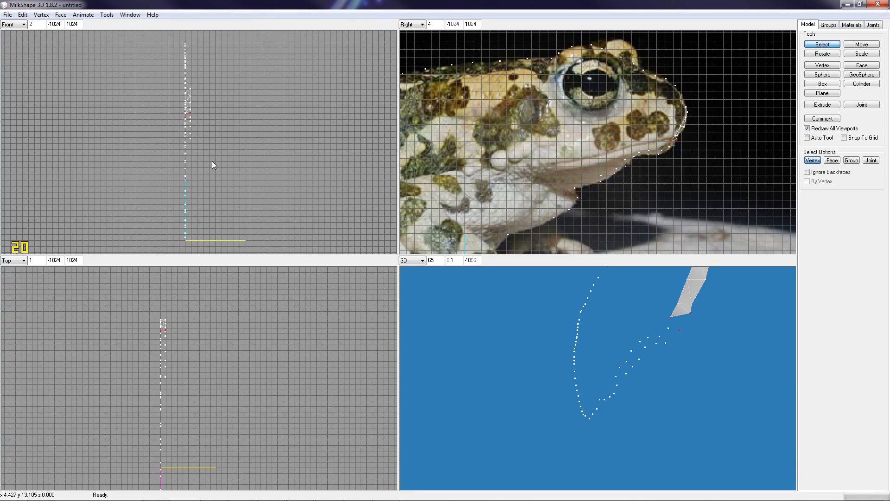
pyautogui.hotkey('ctrl', 'f')
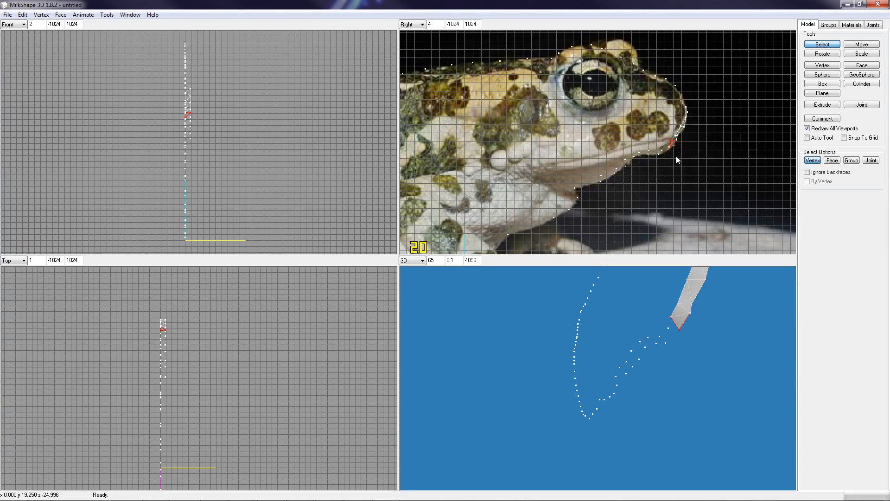
# Join the next inner-row vertex below the front lip to the end of the strip with a face
pyautogui.keyDown('shift'); pyautogui.click(661, 150); pyautogui.keyUp('shift')
pyautogui.moveTo(686, 385); pyautogui.dragTo(611, 363)
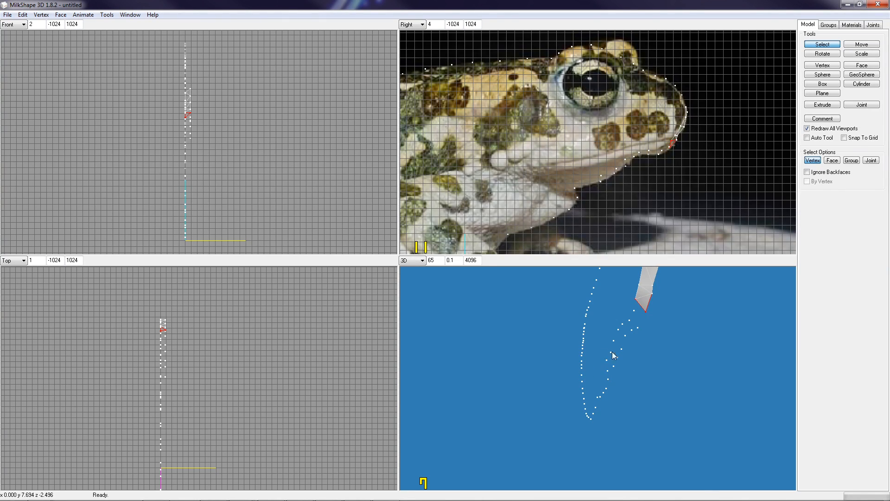
pyautogui.moveTo(634, 310); pyautogui.dragTo(636, 313)
pyautogui.moveTo(633, 313); pyautogui.dragTo(637, 324)
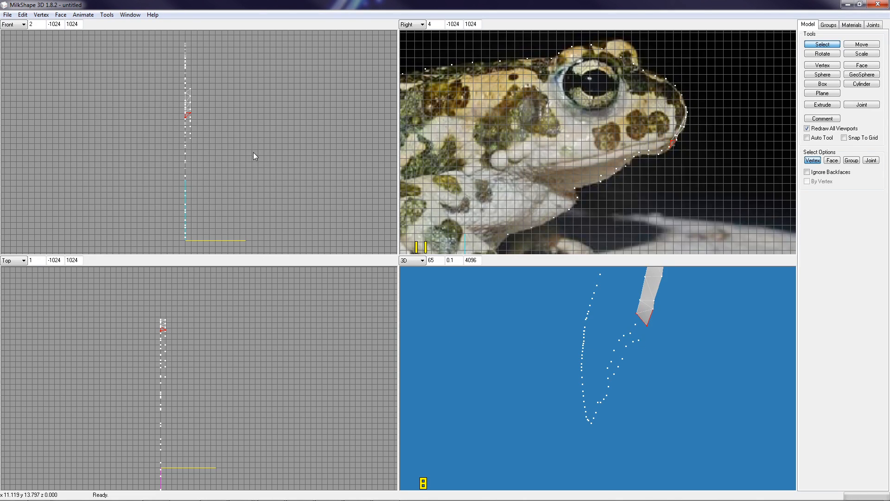
pyautogui.scroll(5, 230, 144)
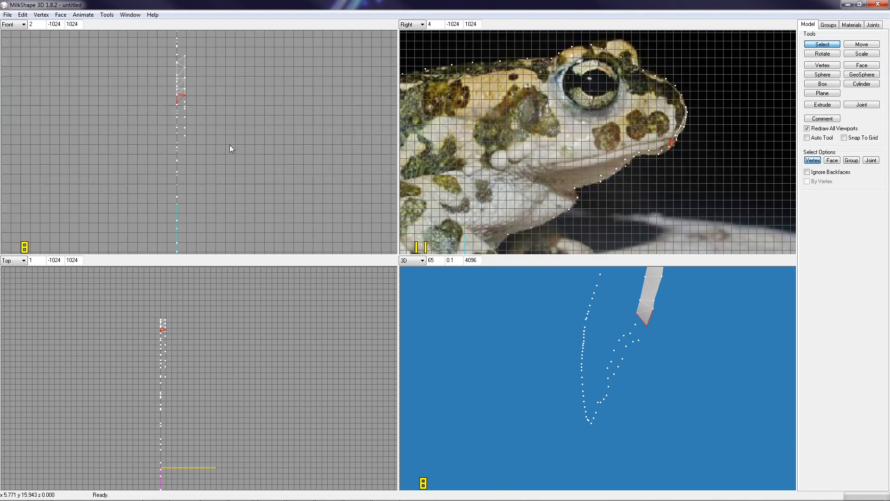
pyautogui.scroll(2, 229, 146)
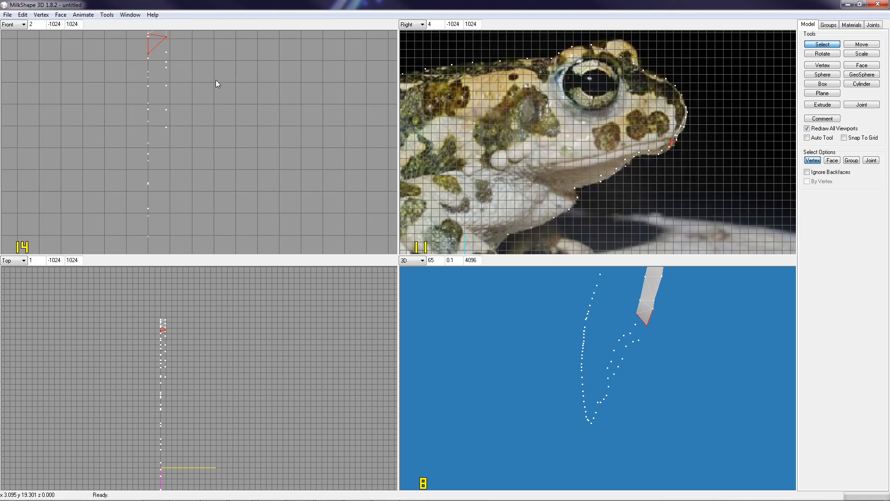
pyautogui.rightClick(216, 65)
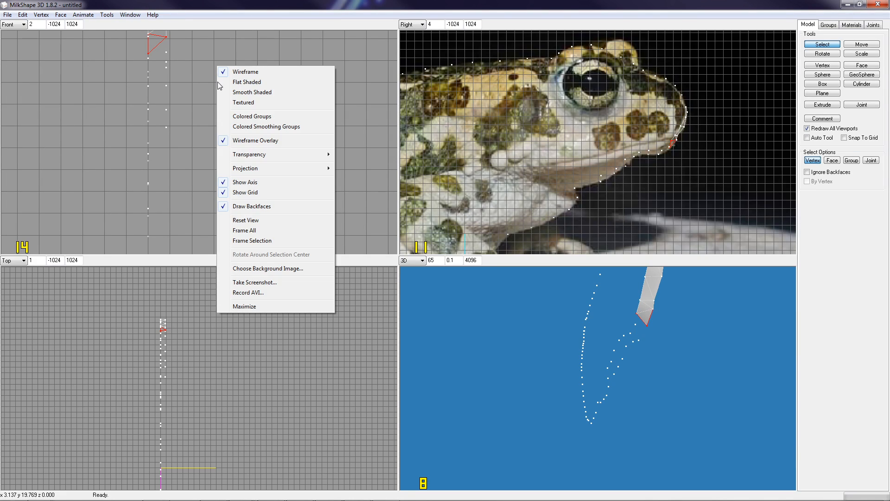
pyautogui.click(205, 51)
pyautogui.moveTo(205, 51); pyautogui.dragTo(247, 153, button='right')
pyautogui.scroll(3, 211, 163)
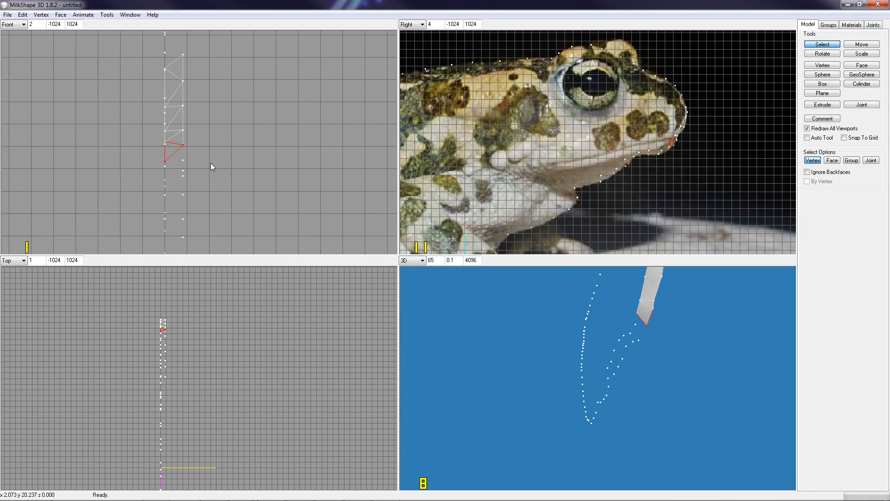
pyautogui.scroll(4, 210, 164)
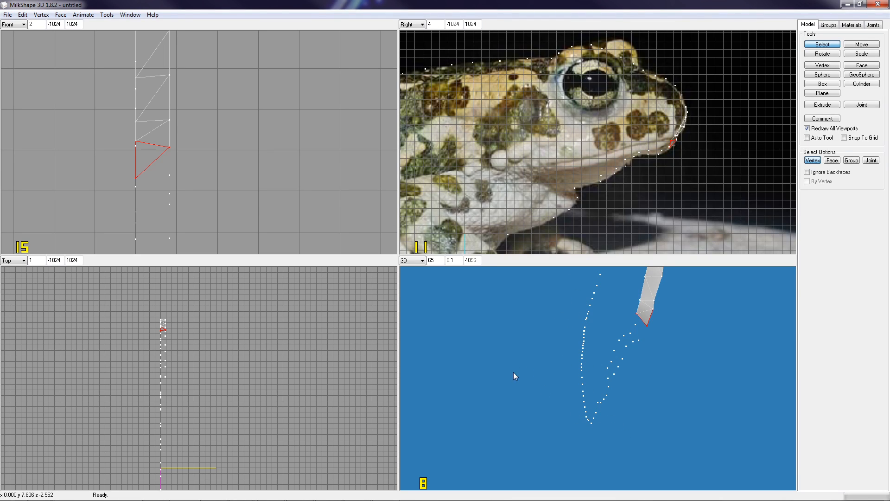
pyautogui.click(670, 150)
pyautogui.hotkey('ctrl', 'f')
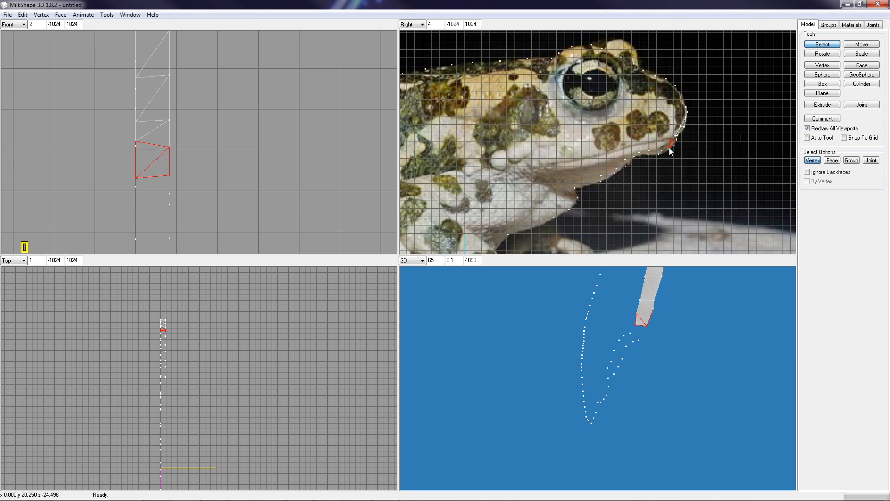
# Try to build the next lip face from vertices picked in the front view, and undo it
pyautogui.moveTo(131, 173); pyautogui.dragTo(145, 195)
pyautogui.moveTo(129, 177); pyautogui.dragTo(180, 182)
pyautogui.hotkey('ctrl', 'f')
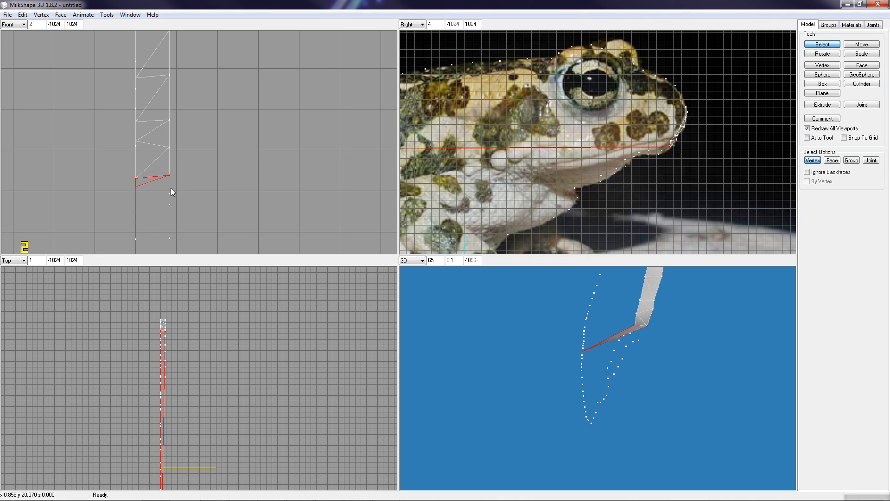
pyautogui.moveTo(586, 404); pyautogui.dragTo(671, 367)
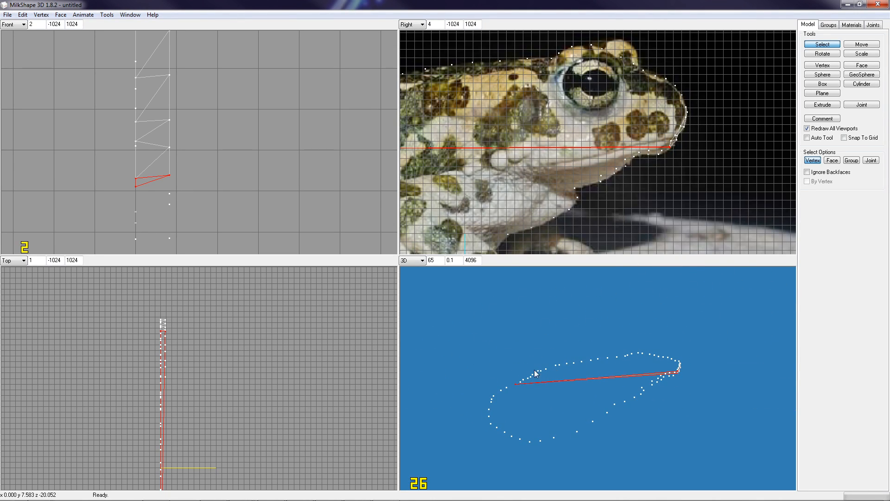
pyautogui.click(23, 14)
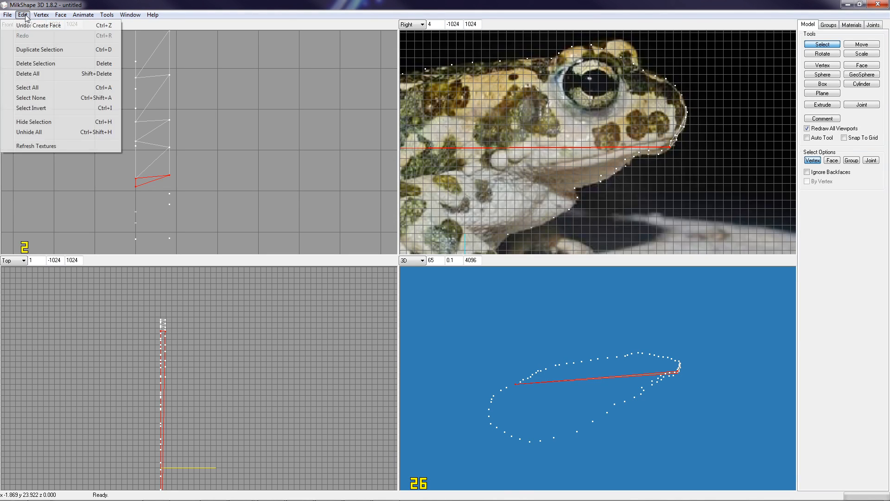
pyautogui.click(43, 26)
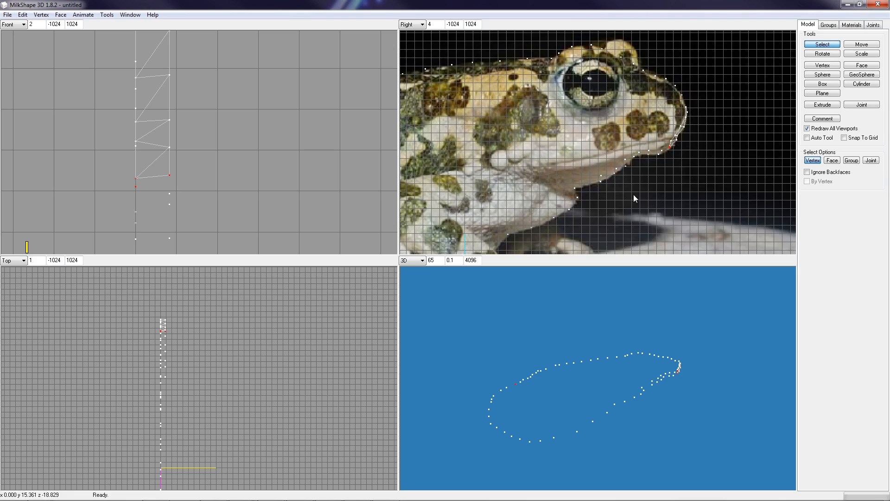
# Build faces around the bottom corner of the front lip, joining the lowest outline vertex to the inner row
pyautogui.moveTo(658, 142); pyautogui.dragTo(673, 159)
pyautogui.moveTo(727, 388); pyautogui.dragTo(644, 418)
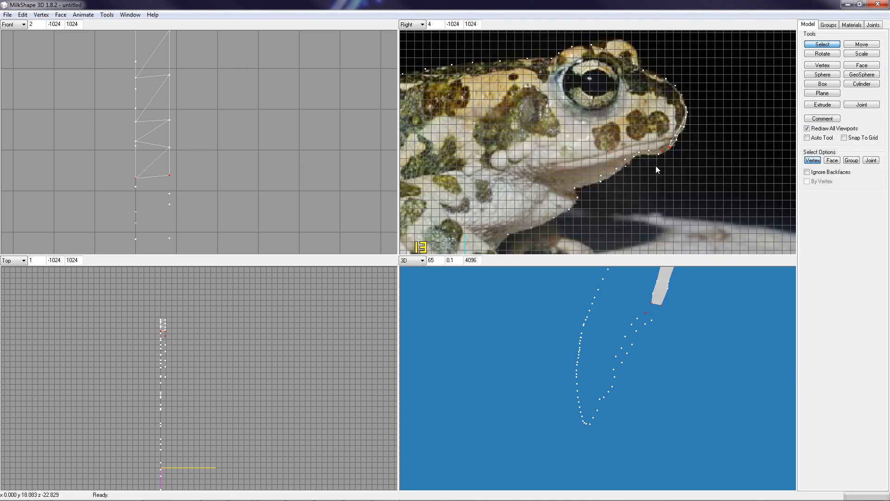
pyautogui.hotkey('ctrl', 'f')
pyautogui.moveTo(659, 149); pyautogui.dragTo(664, 160)
pyautogui.moveTo(671, 149); pyautogui.dragTo(672, 156)
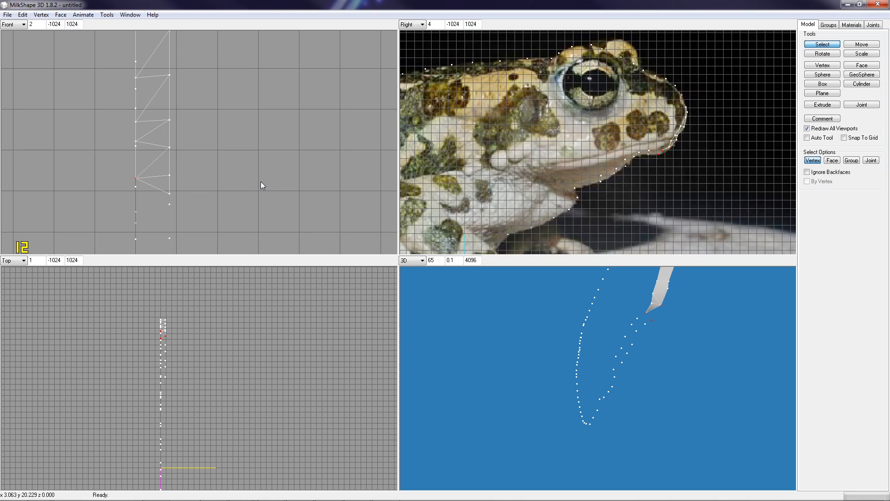
pyautogui.hotkey('ctrl', 'f')
# Continue the strip of faces backwards along the flat underside of the chin
pyautogui.moveTo(647, 147); pyautogui.dragTo(669, 165)
pyautogui.hotkey('ctrl', 'f')
pyautogui.moveTo(645, 146); pyautogui.dragTo(661, 158)
pyautogui.hotkey('ctrl', 'f')
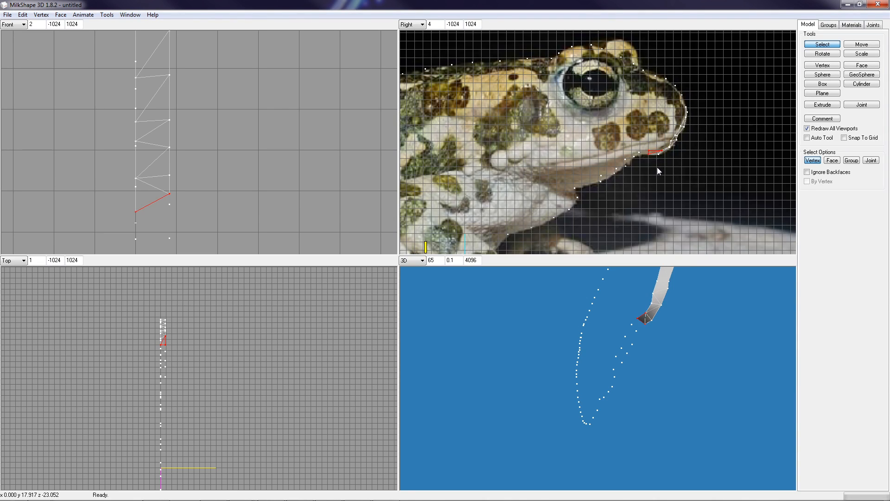
pyautogui.moveTo(633, 141); pyautogui.dragTo(655, 164)
pyautogui.hotkey('ctrl', 'f')
pyautogui.moveTo(632, 151); pyautogui.dragTo(648, 158)
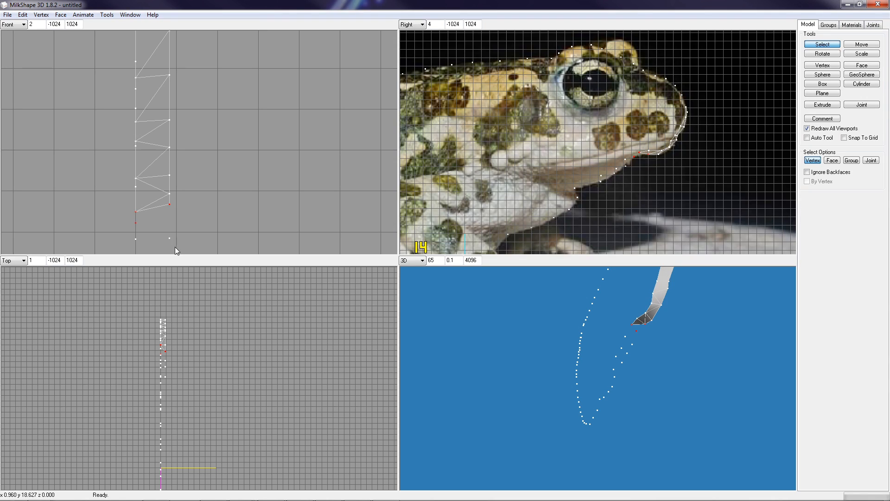
pyautogui.hotkey('ctrl', 'f')
# Carry the strip of faces down the sloping underside of the jaw to the last inner-row vertex
pyautogui.moveTo(621, 146); pyautogui.dragTo(648, 168)
pyautogui.hotkey('ctrl', 'f')
pyautogui.moveTo(622, 159); pyautogui.dragTo(636, 169)
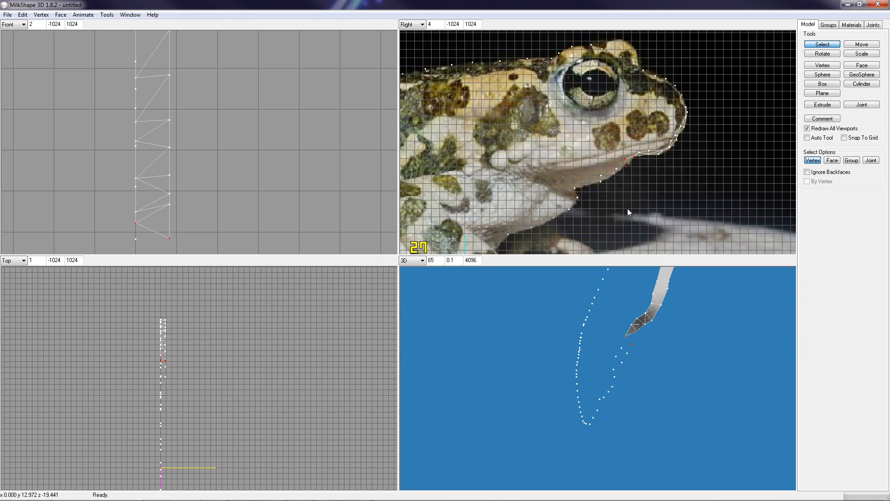
pyautogui.hotkey('ctrl', 'f')
pyautogui.moveTo(615, 149); pyautogui.dragTo(627, 179)
pyautogui.hotkey('ctrl', 'f')
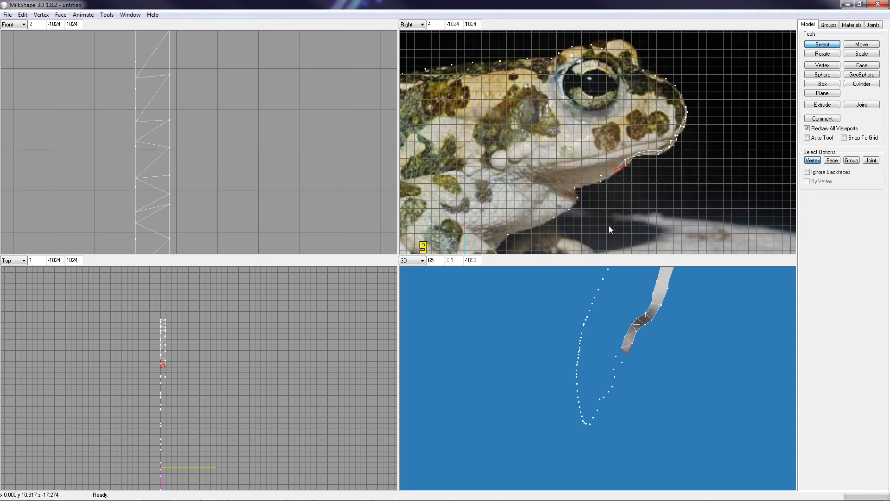
pyautogui.moveTo(617, 176); pyautogui.dragTo(588, 196)
pyautogui.hotkey('ctrl', 'f')
pyautogui.moveTo(610, 184); pyautogui.dragTo(611, 185)
pyautogui.hotkey('ctrl', 'f')
# Try to close the strip with a long face reaching the throat corner, and undo it
pyautogui.moveTo(568, 164); pyautogui.dragTo(604, 199)
pyautogui.hotkey('ctrl', 'f')
pyautogui.moveTo(649, 388); pyautogui.dragTo(731, 377)
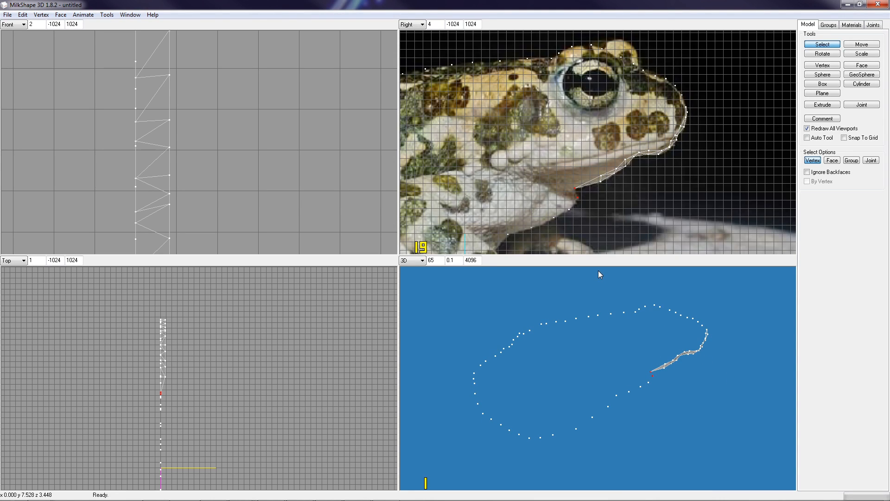
pyautogui.click(821, 66)
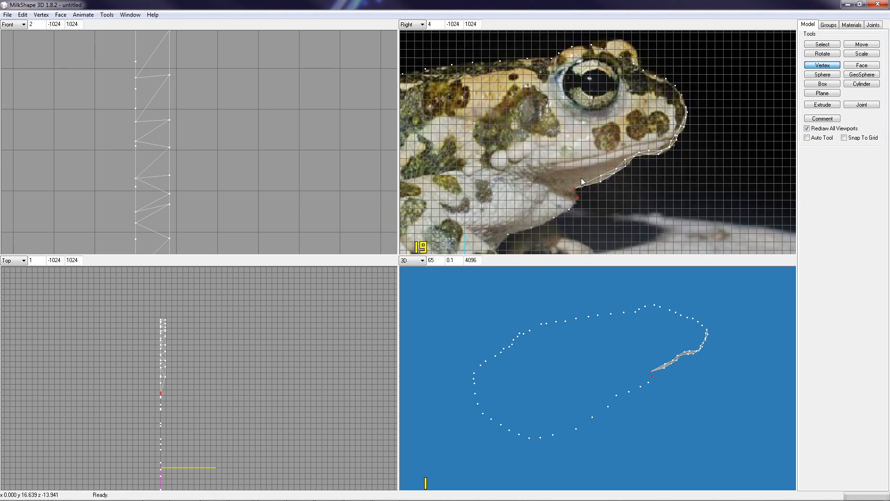
pyautogui.click(42, 14)
pyautogui.moveTo(22, 14)
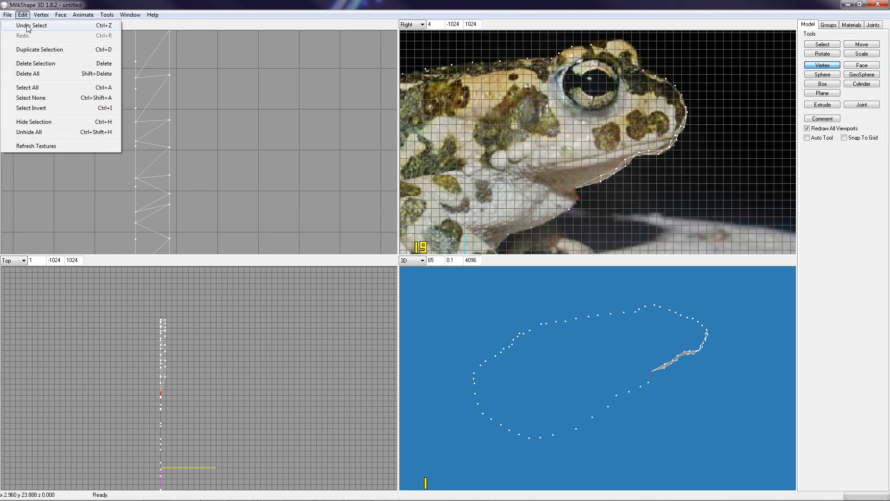
pyautogui.click(28, 25)
pyautogui.click(22, 14)
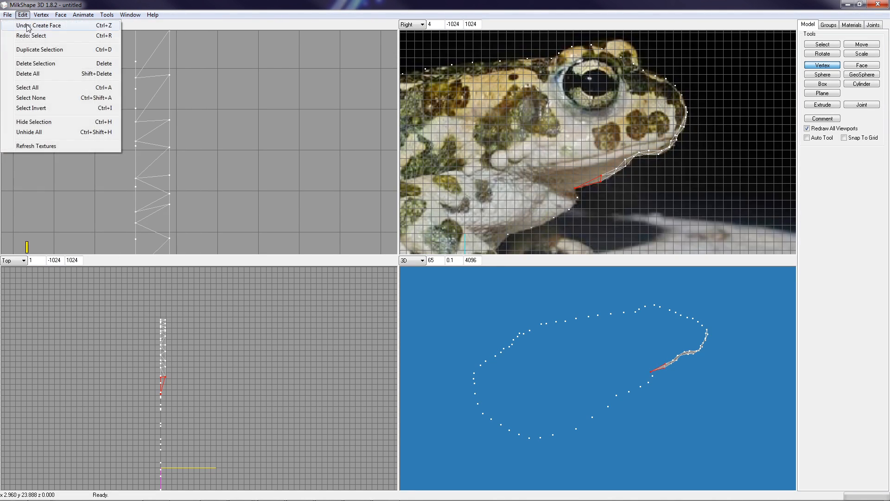
pyautogui.click(31, 25)
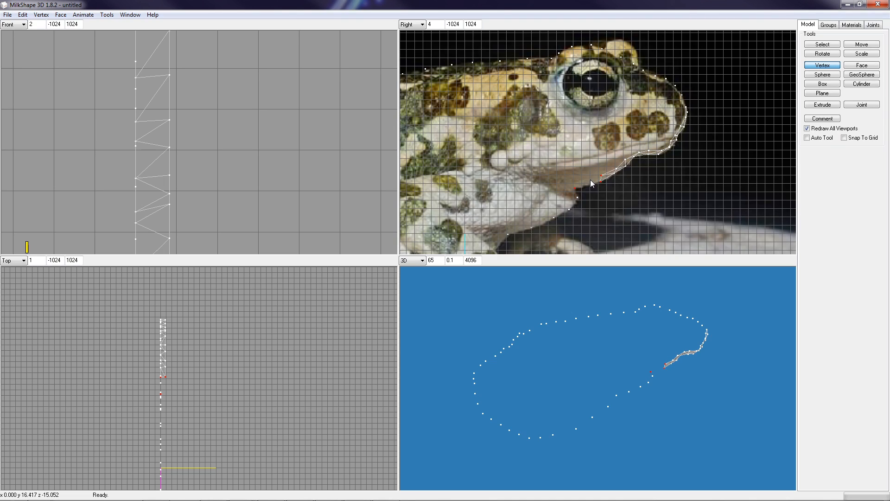
# Place a vertex between the last inner-row vertex and the throat corner and offset it sideways beyond the inner row
pyautogui.click(590, 179)
pyautogui.click(862, 44)
pyautogui.moveTo(232, 208); pyautogui.dragTo(248, 10, button='right')
pyautogui.moveTo(184, 181); pyautogui.dragTo(216, 200)
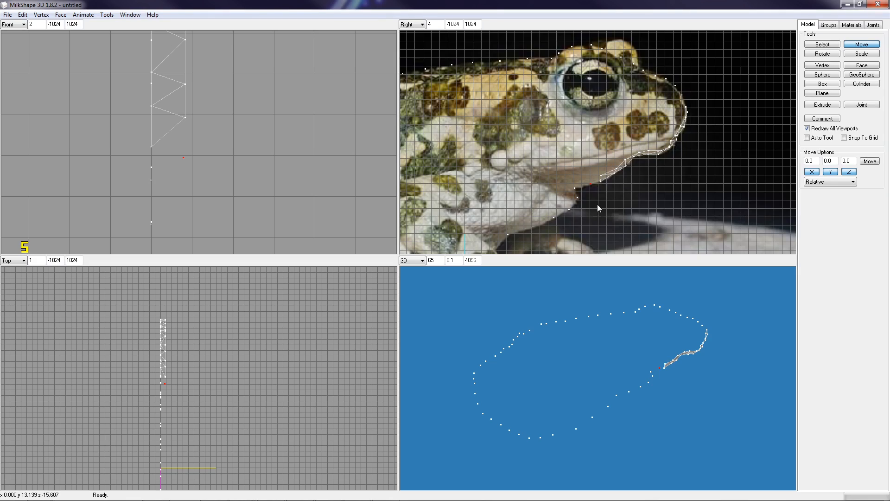
pyautogui.moveTo(601, 208); pyautogui.dragTo(601, 207)
pyautogui.moveTo(600, 205); pyautogui.dragTo(594, 199)
pyautogui.moveTo(595, 202); pyautogui.dragTo(600, 206)
pyautogui.moveTo(236, 187); pyautogui.dragTo(237, 187)
pyautogui.moveTo(224, 187); pyautogui.dragTo(245, 187)
# Join the new offset vertex to the throat corner, the outline and the last inner-row vertex with two faces
pyautogui.click(827, 45)
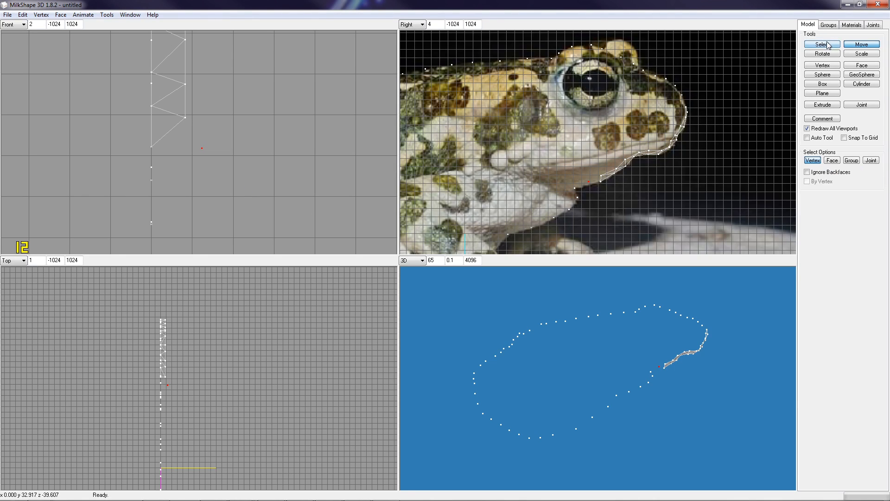
pyautogui.moveTo(571, 177); pyautogui.dragTo(604, 191)
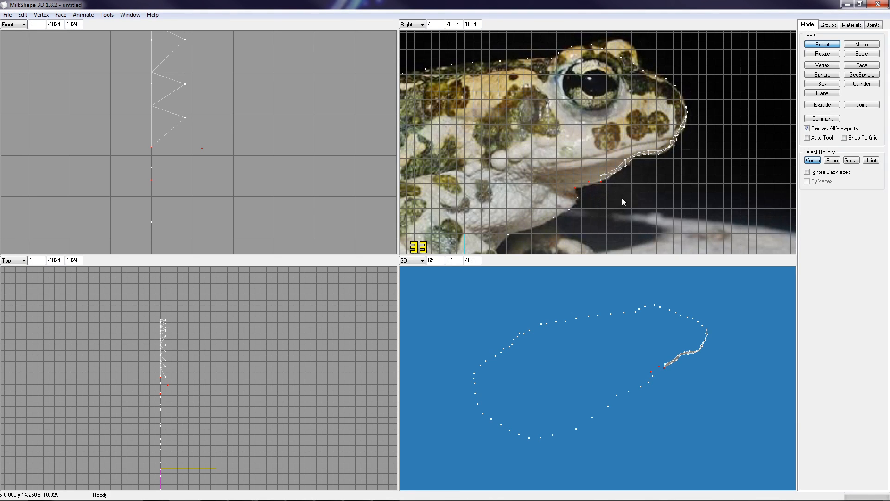
pyautogui.hotkey('ctrl', 'f')
pyautogui.moveTo(586, 168); pyautogui.dragTo(603, 188)
# Place two vertices just behind the throat corner and move them sideways away from the centre line
pyautogui.click(819, 65)
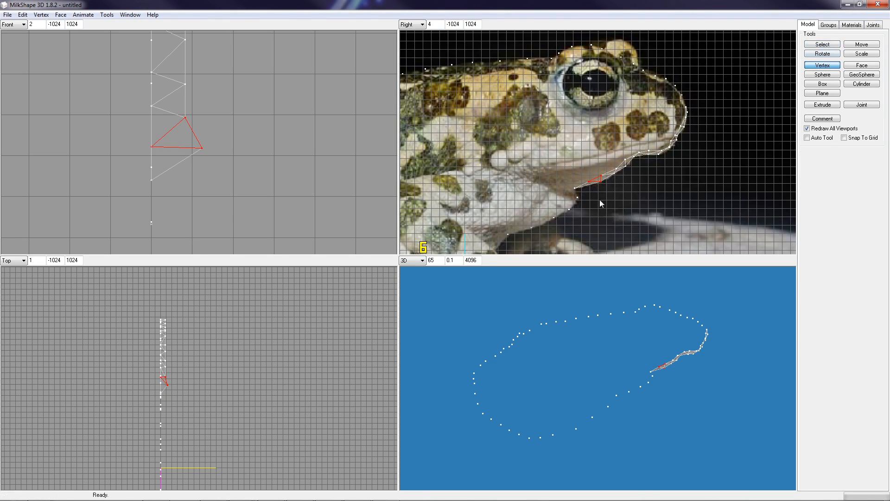
pyautogui.click(573, 181)
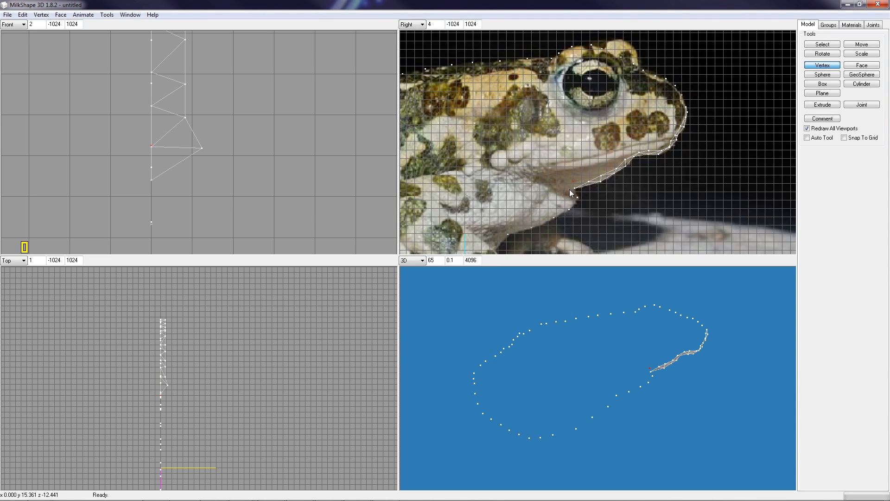
pyautogui.click(566, 187)
pyautogui.click(837, 47)
pyautogui.moveTo(560, 173); pyautogui.dragTo(576, 188)
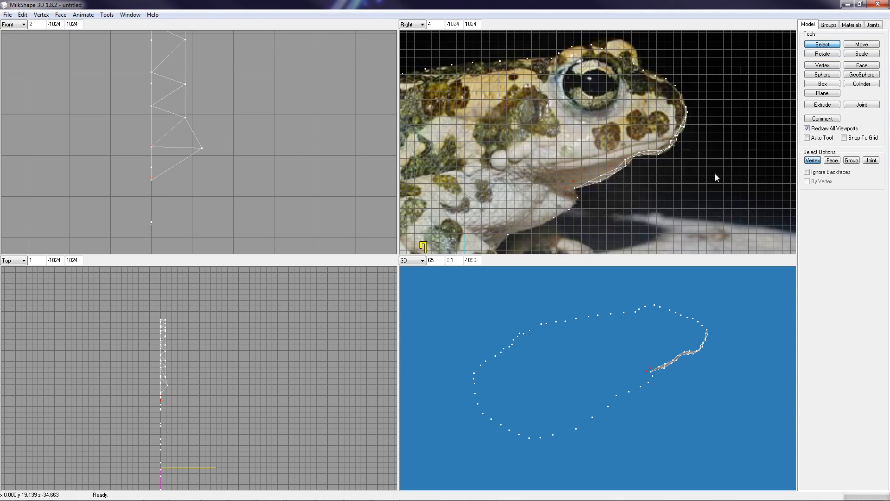
pyautogui.click(861, 46)
pyautogui.moveTo(238, 209); pyautogui.dragTo(278, 212)
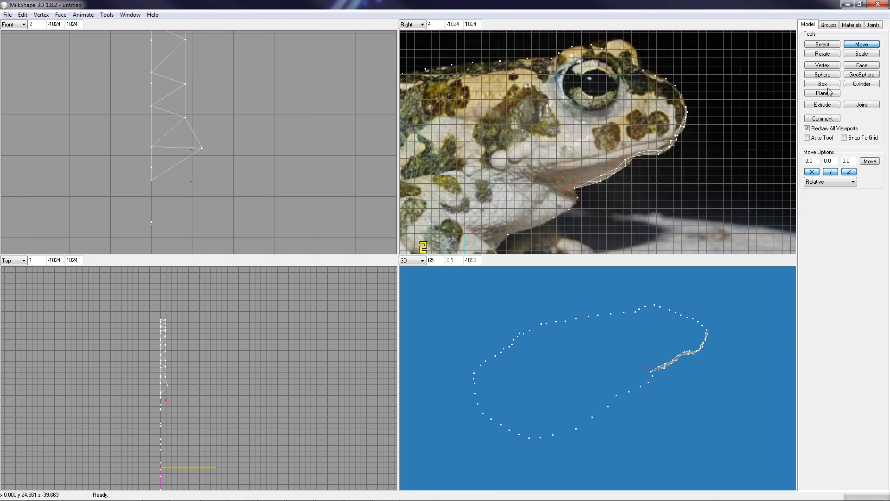
# Join the two offset vertices to the throat corner with faces and place another vertex just below them
pyautogui.click(829, 46)
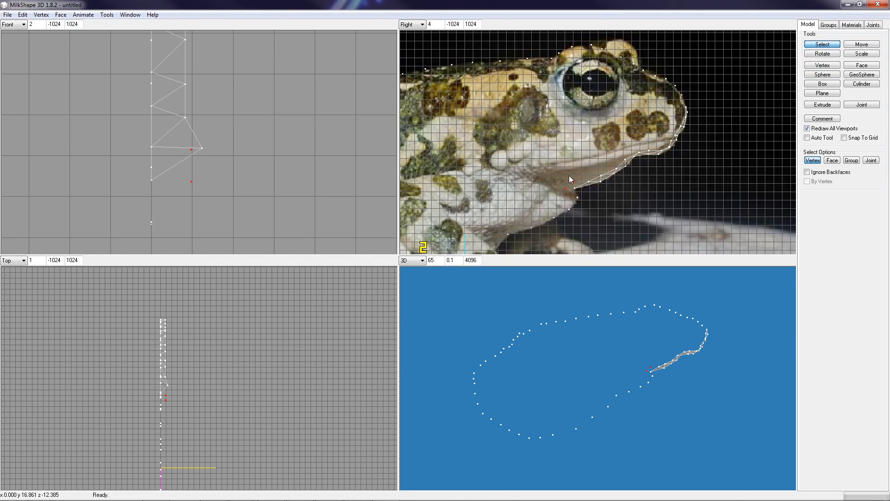
pyautogui.moveTo(581, 186)
pyautogui.mouseDown()
pyautogui.moveTo(592, 189)
pyautogui.moveTo(573, 188)
pyautogui.moveTo(580, 192)
pyautogui.mouseUp()
pyautogui.click(823, 65)
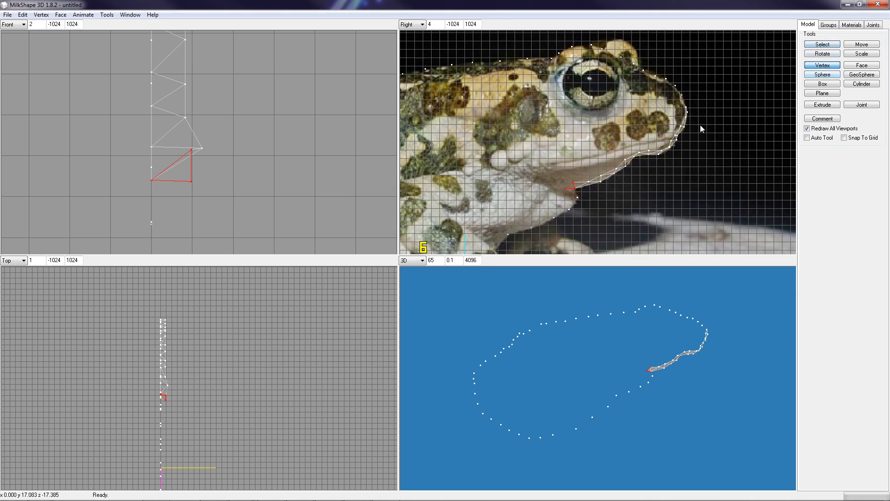
pyautogui.click(570, 195)
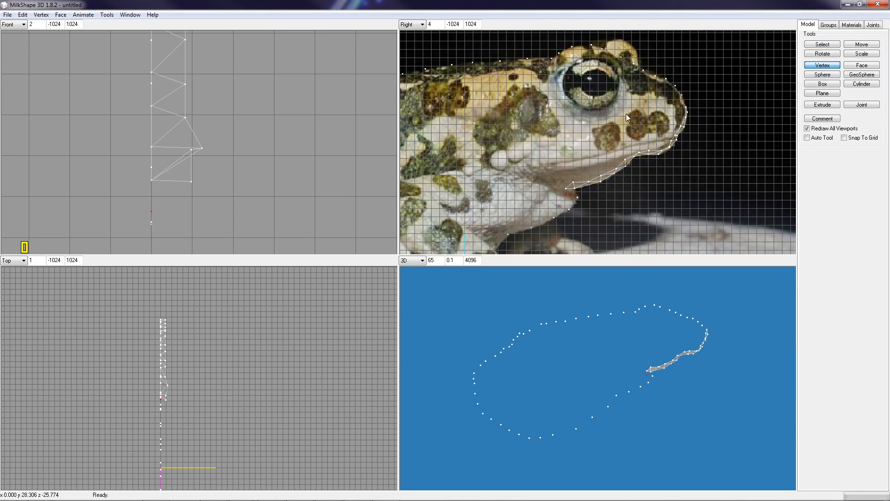
# Move the newly placed throat vertex sideways away from the centre line and nudge it slightly upward
pyautogui.click(855, 44)
pyautogui.moveTo(251, 220); pyautogui.dragTo(280, 221)
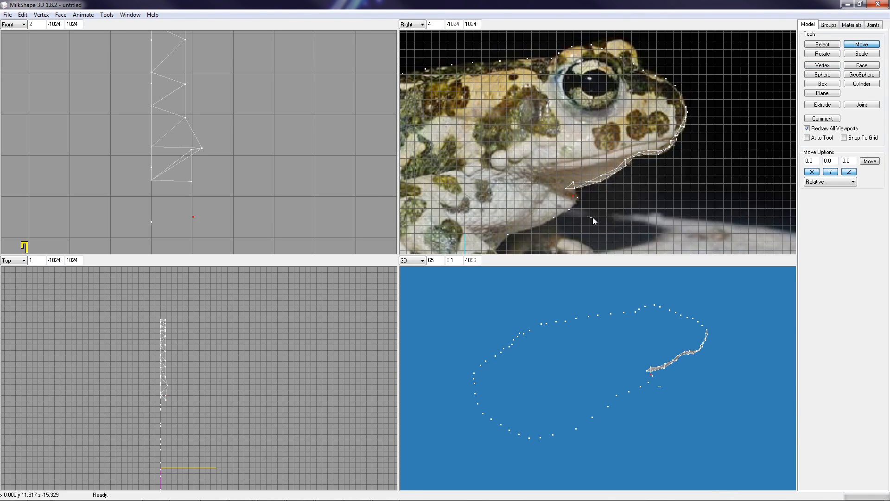
pyautogui.moveTo(588, 218); pyautogui.dragTo(589, 216)
# Join the newly offset vertex to the vertex above it and the throat outline with faces
pyautogui.click(822, 45)
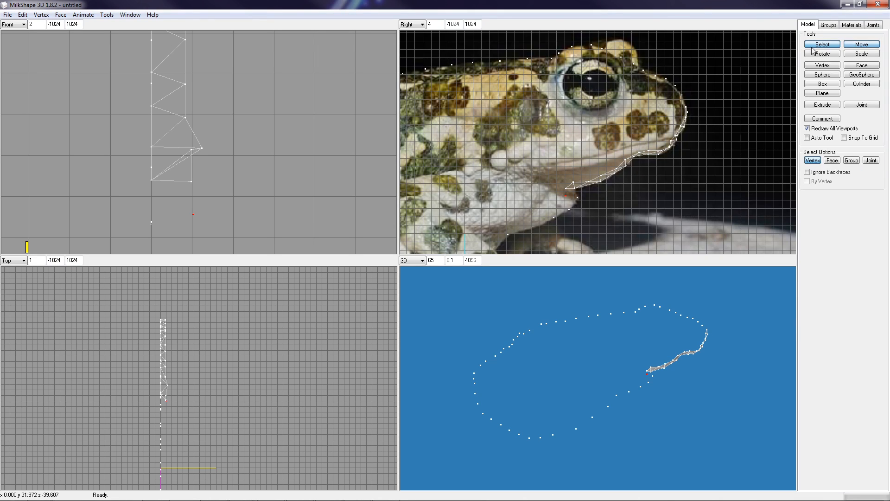
pyautogui.moveTo(557, 183); pyautogui.dragTo(579, 199)
pyautogui.moveTo(562, 184); pyautogui.dragTo(573, 209)
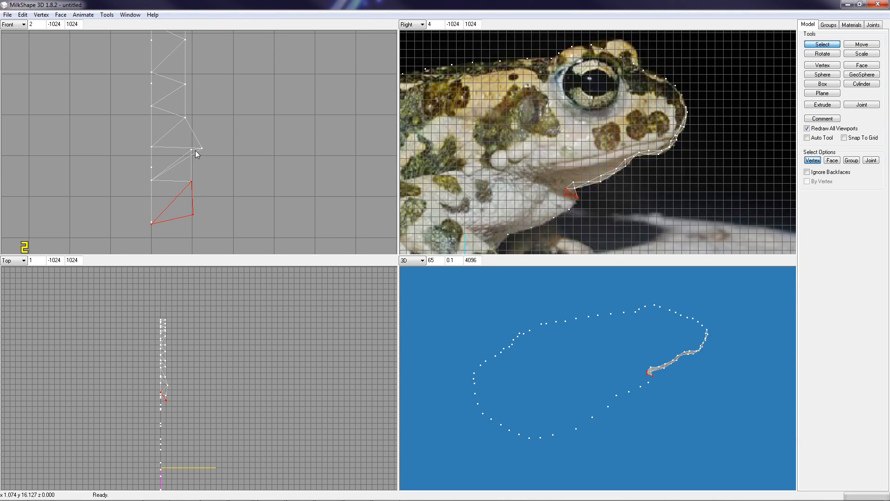
pyautogui.moveTo(692, 397); pyautogui.dragTo(658, 399)
pyautogui.scroll(8, 659, 398)
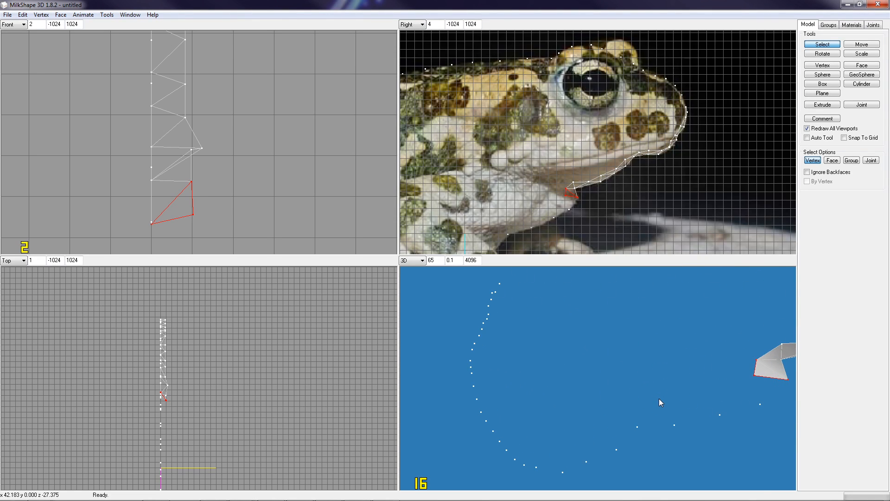
pyautogui.moveTo(658, 398); pyautogui.dragTo(803, 372)
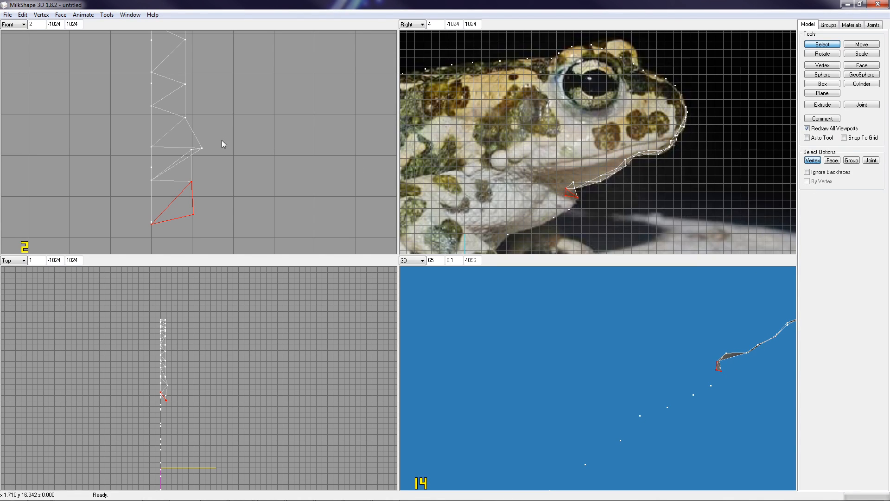
# Lower the offset vertex at the throat corner slightly to straighten the inner row
pyautogui.click(192, 149)
pyautogui.moveTo(674, 362); pyautogui.dragTo(697, 370)
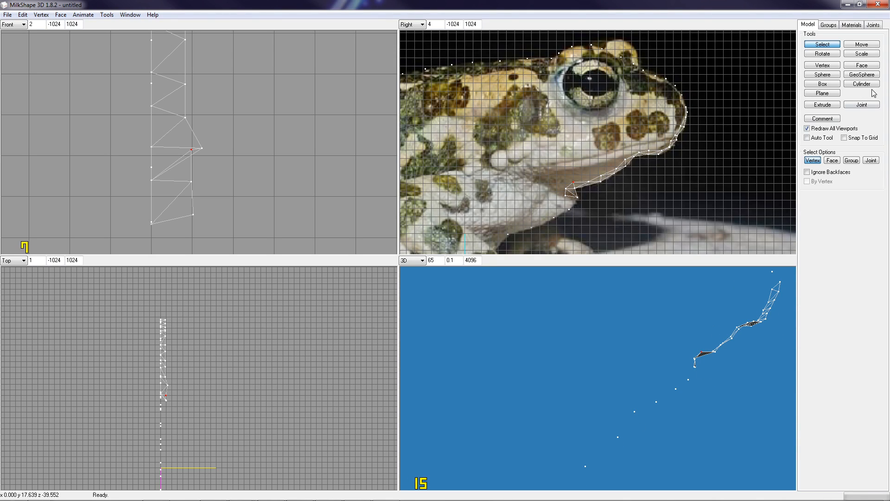
pyautogui.click(868, 45)
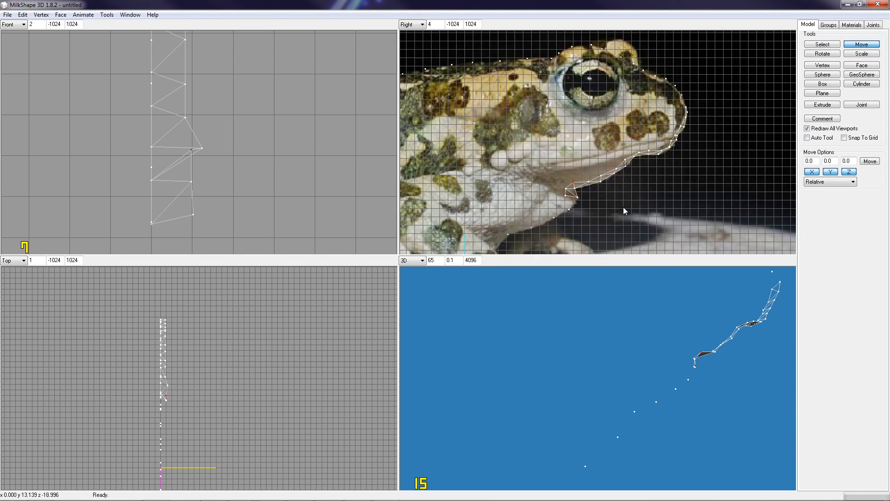
pyautogui.moveTo(623, 207); pyautogui.dragTo(623, 209)
pyautogui.moveTo(688, 267); pyautogui.dragTo(718, 342)
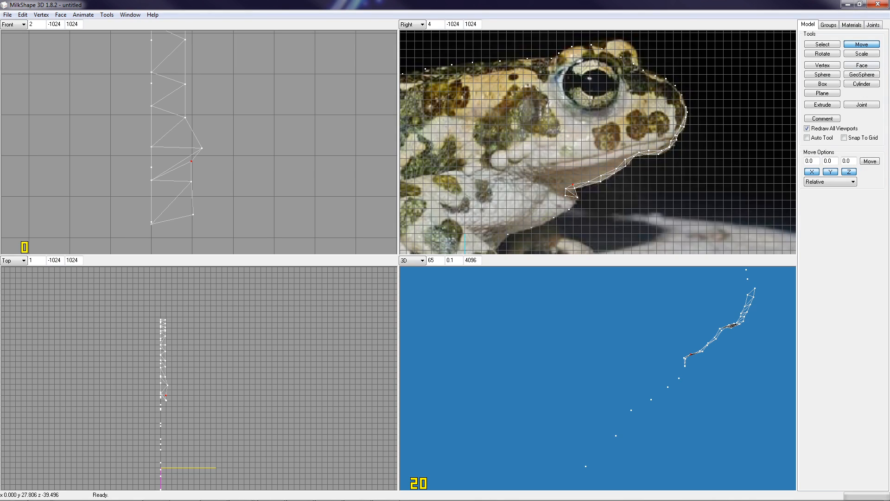
pyautogui.moveTo(714, 395); pyautogui.dragTo(679, 394)
pyautogui.scroll(3, 680, 395)
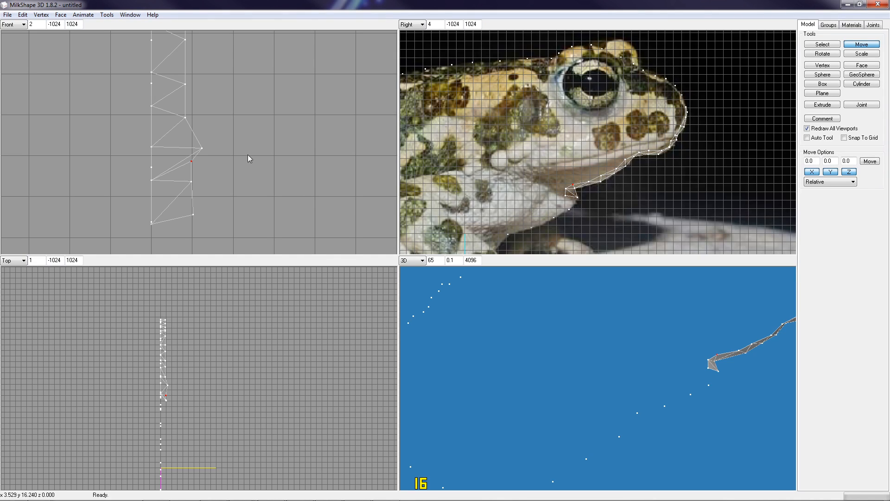
# Move the two offset vertices behind the throat corner forward and down toward the throat outline
pyautogui.click(832, 54)
pyautogui.click(812, 44)
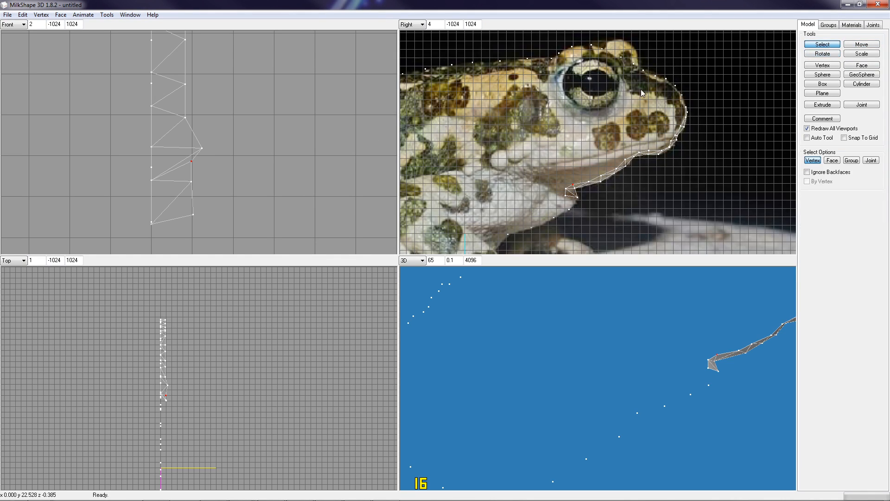
pyautogui.moveTo(184, 169); pyautogui.dragTo(208, 235)
pyautogui.click(629, 230)
pyautogui.moveTo(560, 184); pyautogui.dragTo(572, 201)
pyautogui.click(862, 44)
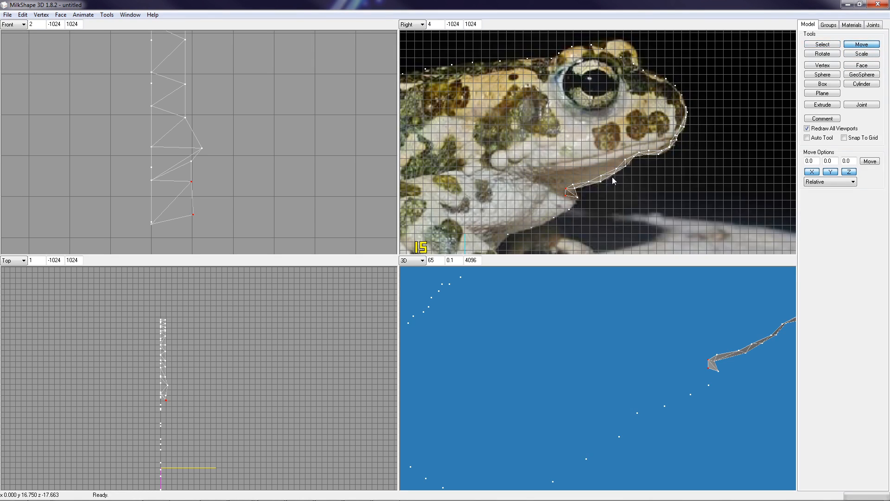
pyautogui.moveTo(591, 204); pyautogui.dragTo(600, 207)
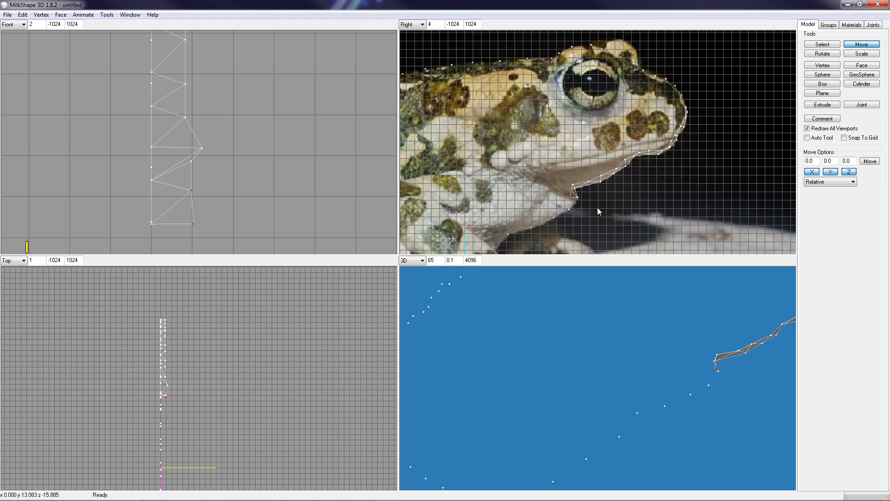
pyautogui.moveTo(736, 427); pyautogui.dragTo(754, 433)
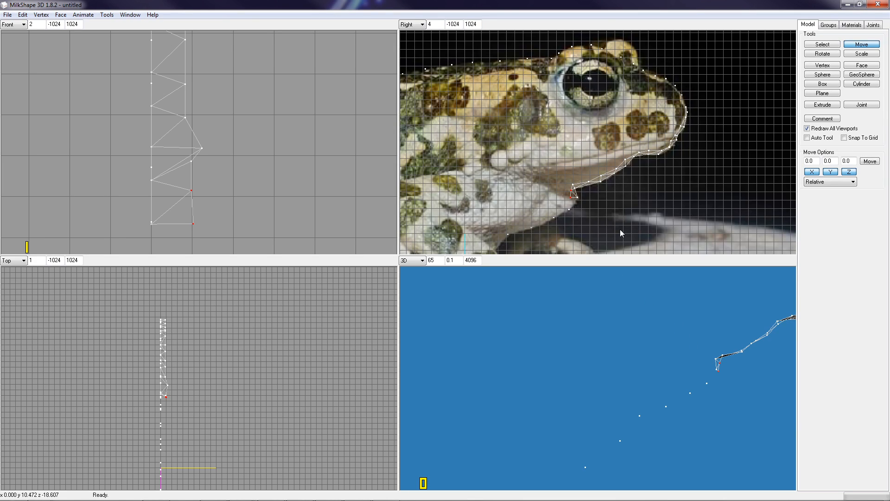
pyautogui.moveTo(619, 230); pyautogui.dragTo(621, 231)
# Rotate the two offset vertices in the side view to follow the throat edge and nudge them forward
pyautogui.click(834, 54)
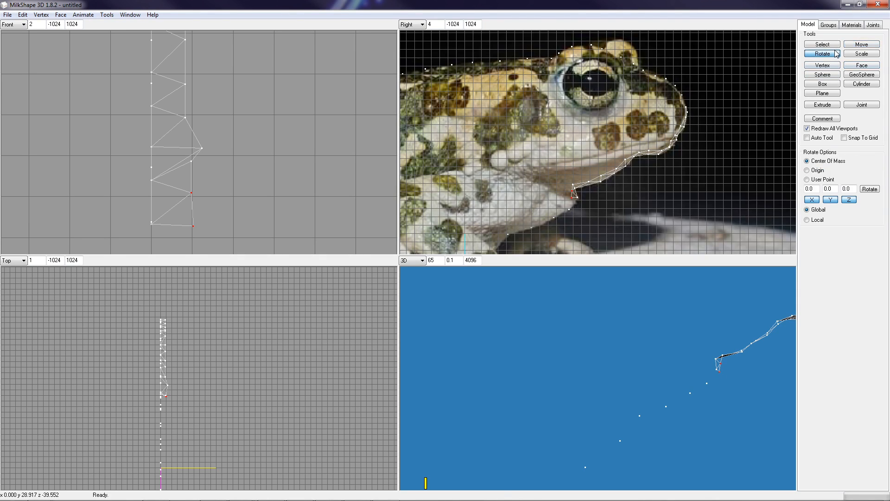
pyautogui.moveTo(617, 229); pyautogui.dragTo(629, 229)
pyautogui.moveTo(630, 230)
pyautogui.mouseDown()
pyautogui.moveTo(639, 231)
pyautogui.moveTo(629, 231)
pyautogui.mouseUp()
pyautogui.click(862, 45)
pyautogui.moveTo(687, 201); pyautogui.dragTo(689, 202)
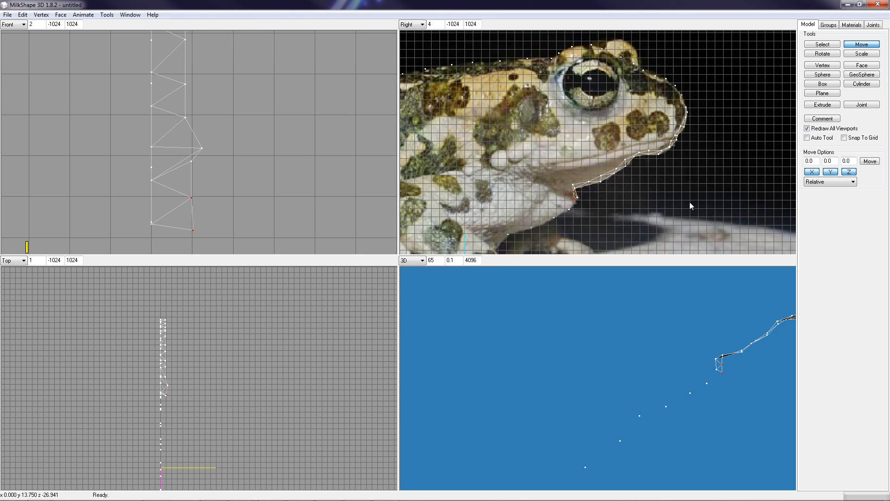
pyautogui.moveTo(738, 413)
pyautogui.mouseDown()
pyautogui.moveTo(676, 412)
pyautogui.moveTo(736, 407)
pyautogui.mouseUp()
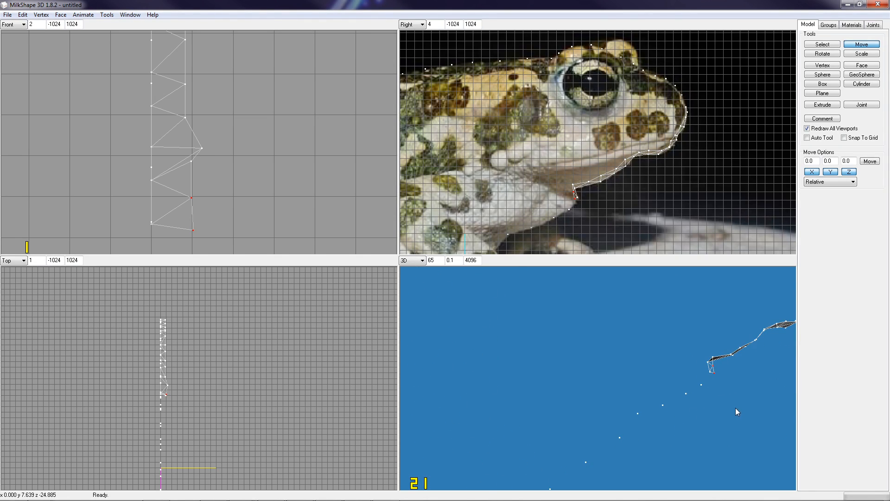
# Move the offset vertex at the throat corner down to line up with the outline
pyautogui.click(818, 45)
pyautogui.click(574, 185)
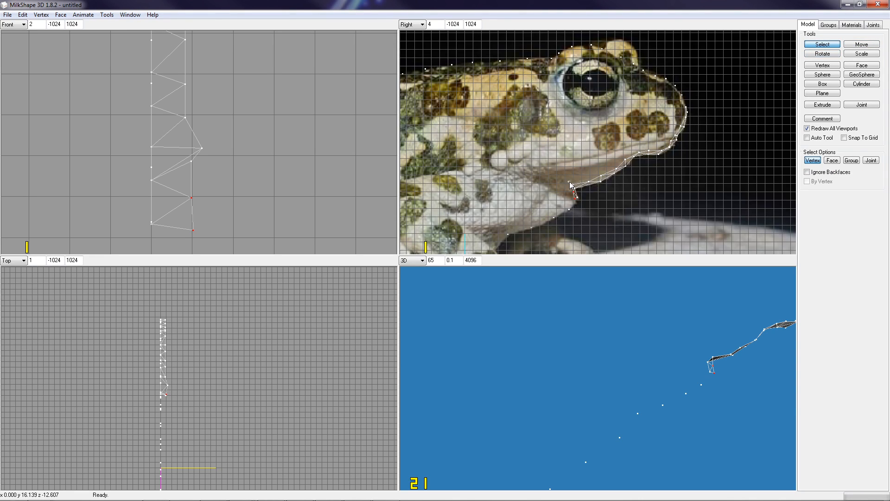
pyautogui.click(872, 45)
pyautogui.moveTo(675, 207); pyautogui.dragTo(675, 210)
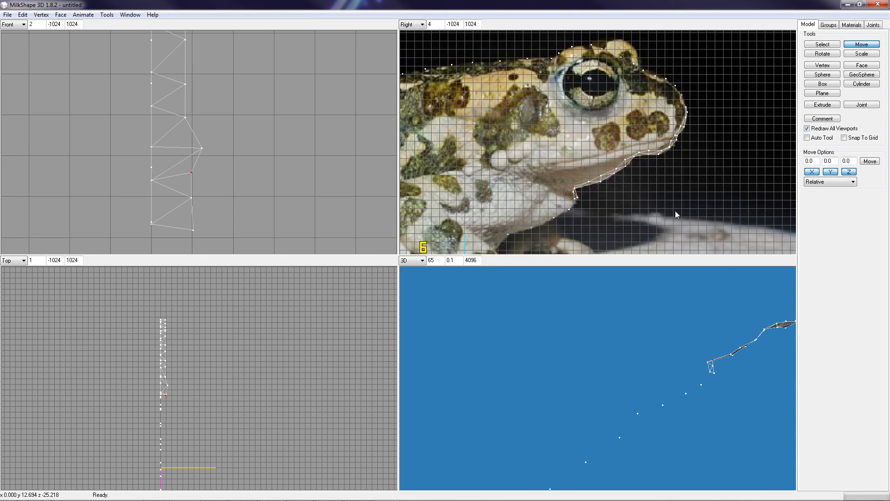
pyautogui.moveTo(701, 405)
pyautogui.mouseDown()
pyautogui.moveTo(719, 383)
pyautogui.moveTo(675, 371)
pyautogui.moveTo(693, 377)
pyautogui.moveTo(699, 395)
pyautogui.mouseUp()
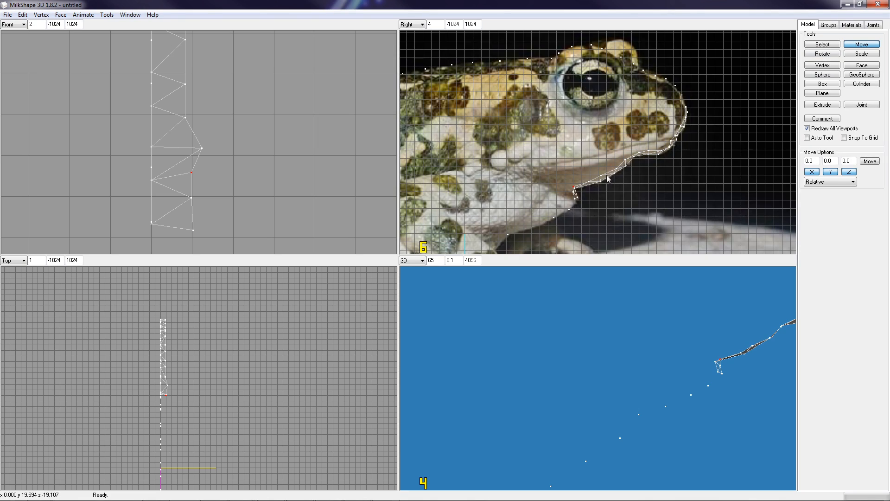
# Join the lowest offset throat vertex to the next outline vertex below with a face
pyautogui.click(823, 44)
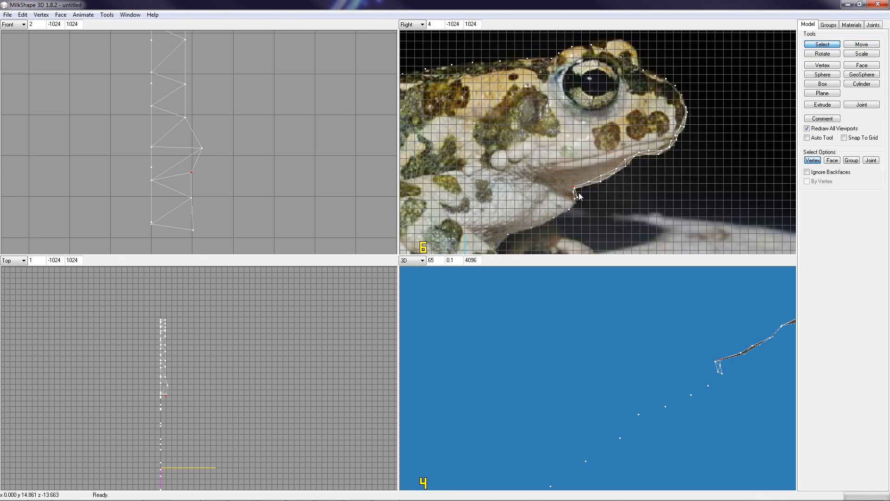
pyautogui.moveTo(576, 200); pyautogui.dragTo(577, 201)
pyautogui.keyDown('shift'); pyautogui.click(568, 208); pyautogui.keyUp('shift')
pyautogui.moveTo(275, 221); pyautogui.dragTo(280, 76, button='right')
pyautogui.hotkey('ctrl', 'f')
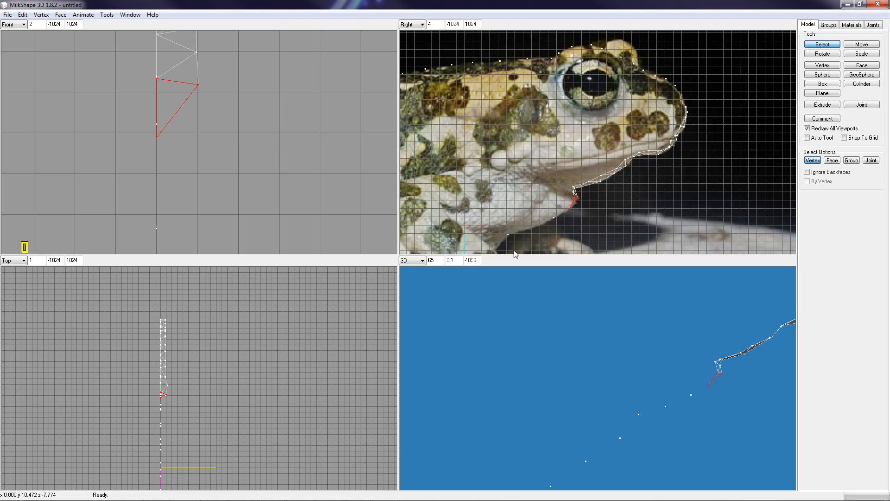
# Place three vertices along the outline below the throat and offset them sideways in line with the inner row
pyautogui.click(822, 66)
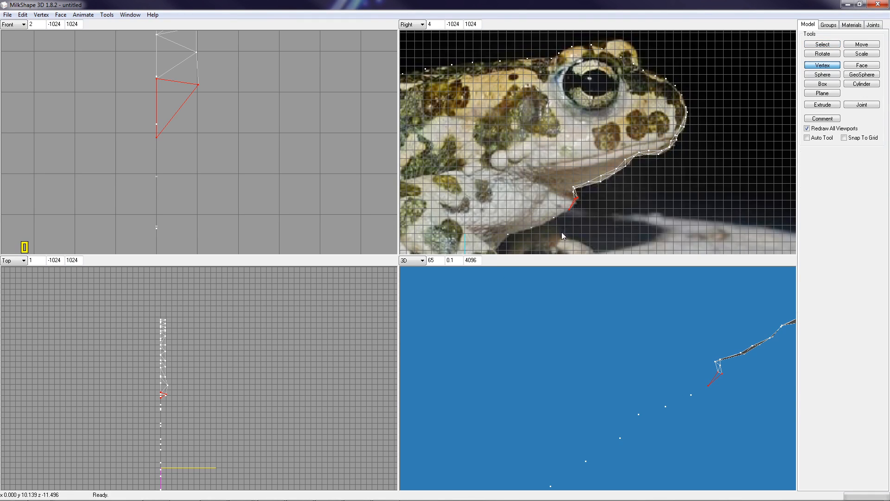
pyautogui.click(569, 204)
pyautogui.click(542, 221)
pyautogui.click(823, 46)
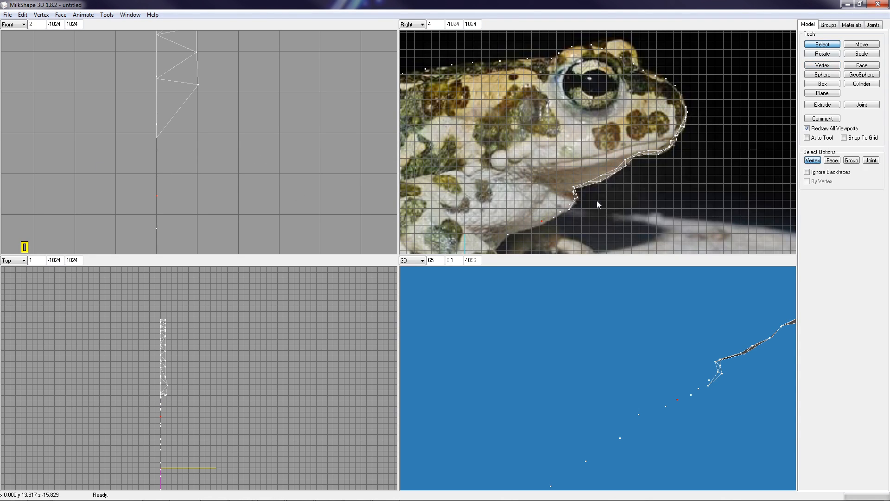
pyautogui.keyDown('shift'); pyautogui.click(560, 211); pyautogui.keyUp('shift')
pyautogui.keyDown('shift'); pyautogui.click(569, 205); pyautogui.keyUp('shift')
pyautogui.click(857, 46)
pyautogui.moveTo(230, 221); pyautogui.dragTo(272, 219)
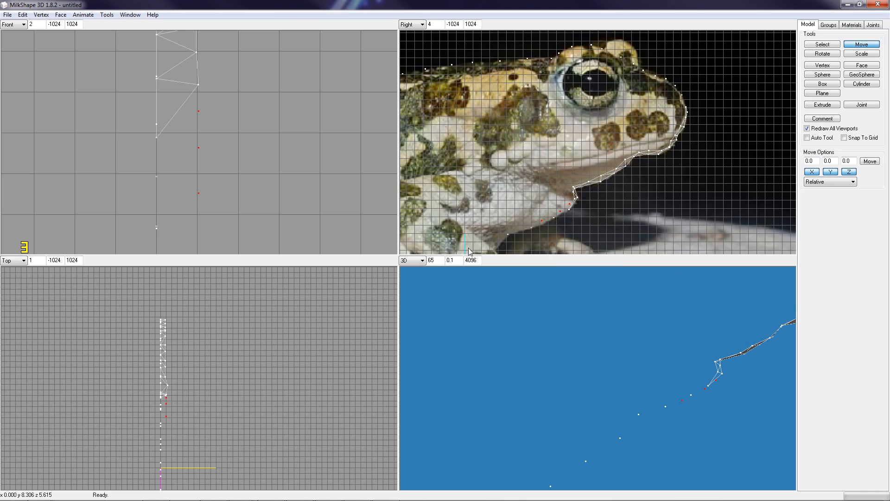
pyautogui.moveTo(230, 229); pyautogui.dragTo(260, 147, button='right')
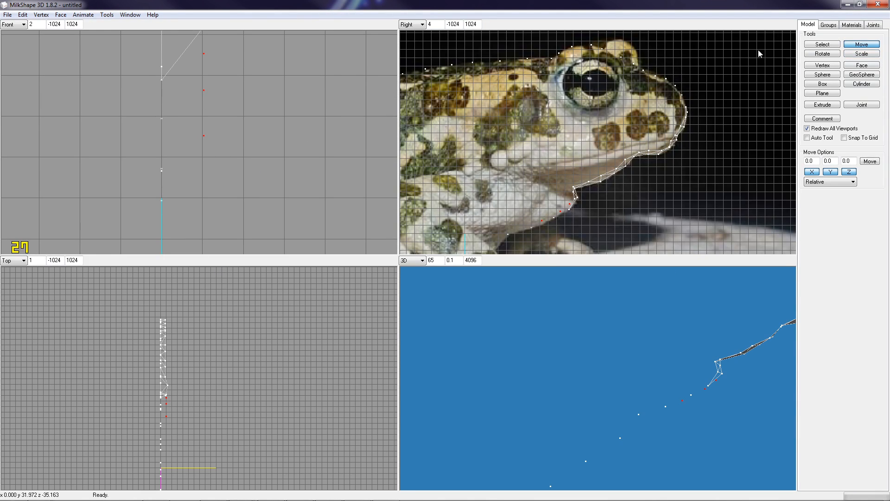
# Join the first two new offset vertices to the outline below the throat with faces
pyautogui.click(822, 44)
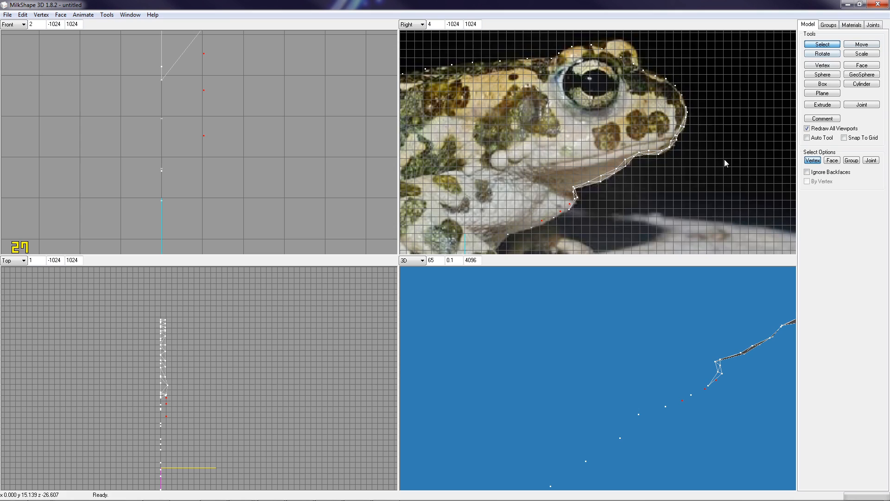
pyautogui.click(573, 199)
pyautogui.moveTo(566, 194); pyautogui.dragTo(575, 212)
pyautogui.hotkey('ctrl', 'f')
pyautogui.moveTo(711, 402); pyautogui.dragTo(657, 387)
pyautogui.moveTo(556, 200); pyautogui.dragTo(575, 226)
pyautogui.hotkey('ctrl', 'f')
pyautogui.hotkey('ctrl', 'f')
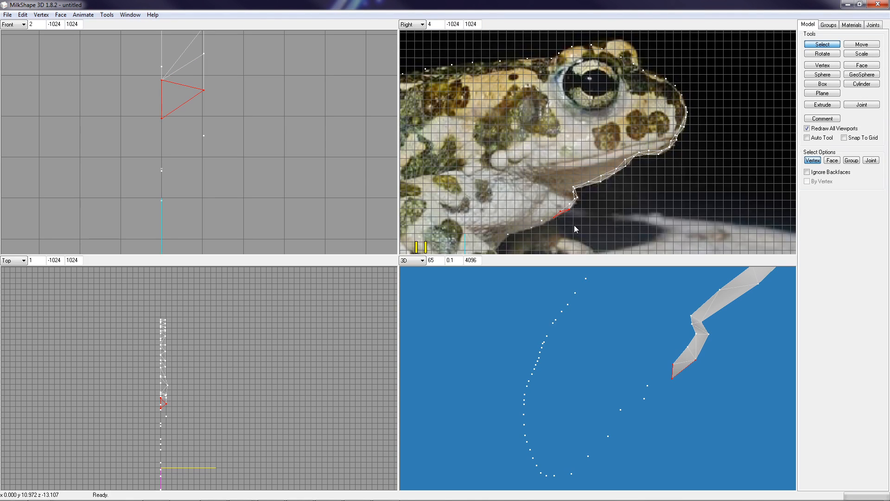
pyautogui.moveTo(674, 376); pyautogui.dragTo(697, 382)
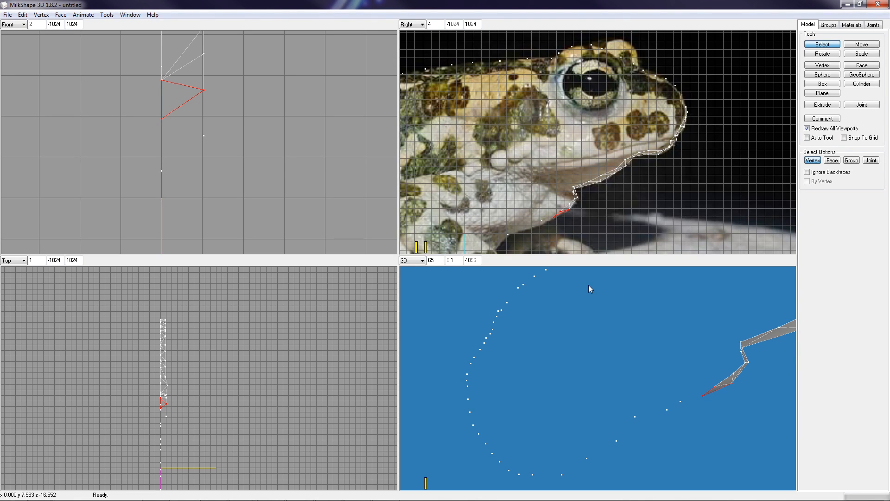
# Join the third offset vertex to the two nearest chest outline vertices with a face
pyautogui.click(825, 43)
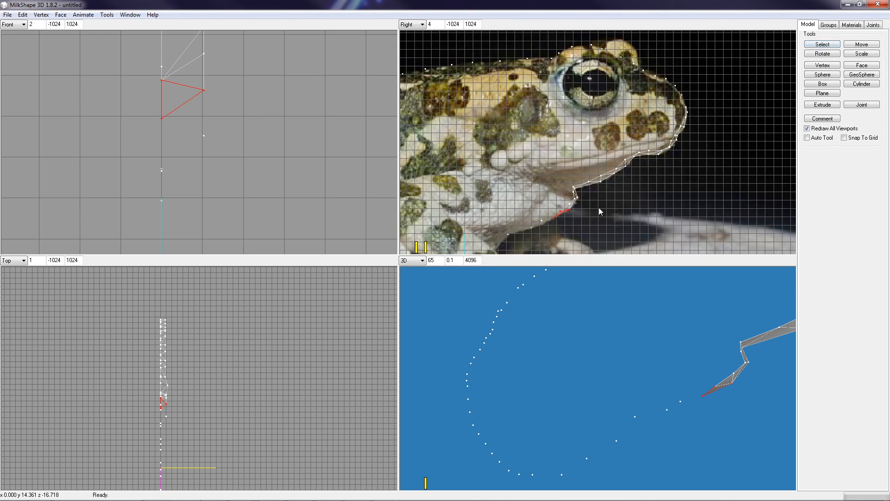
pyautogui.click(834, 44)
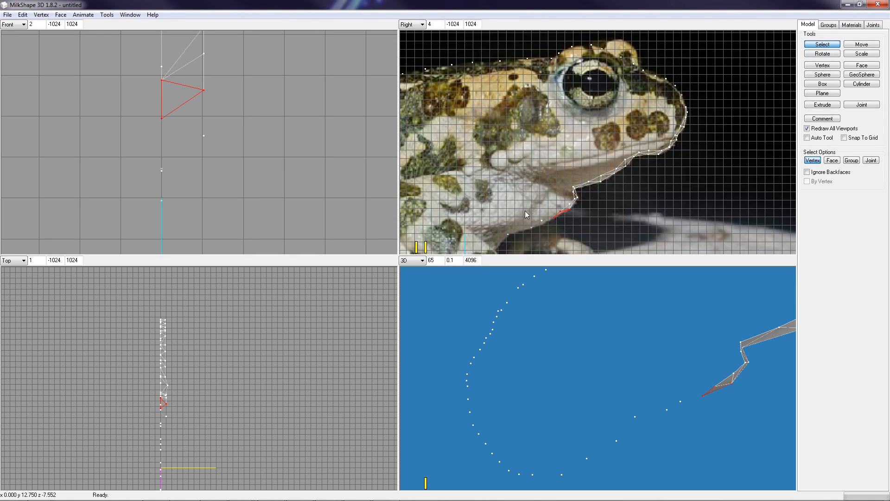
pyautogui.moveTo(539, 204); pyautogui.dragTo(558, 238)
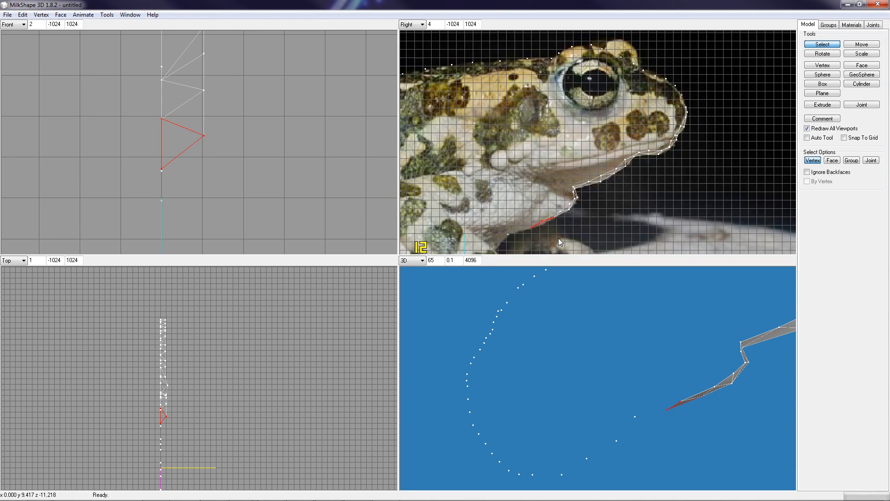
pyautogui.moveTo(613, 351); pyautogui.dragTo(640, 364)
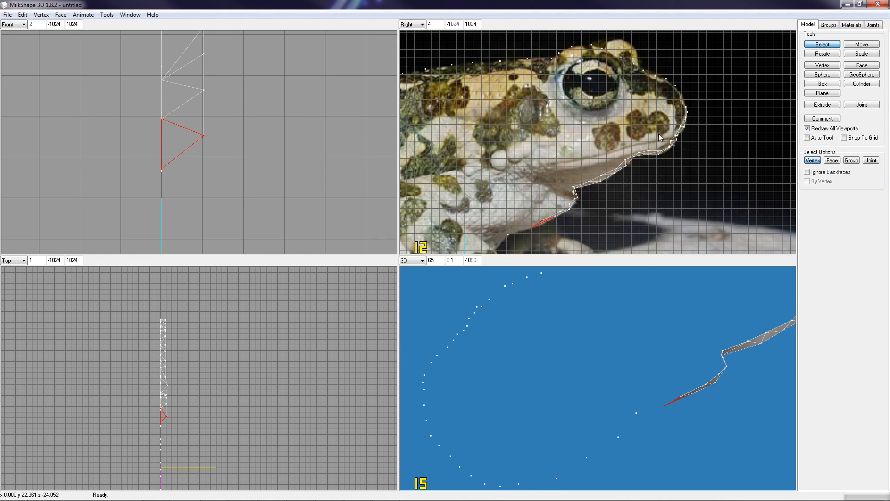
# Place four vertices along the lower chest outline, continuing from the end of the joined faces
pyautogui.click(829, 66)
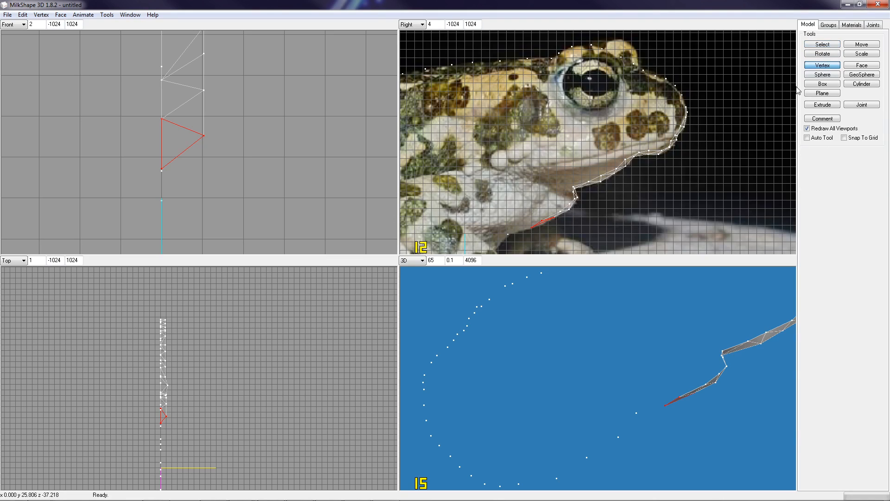
pyautogui.click(529, 226)
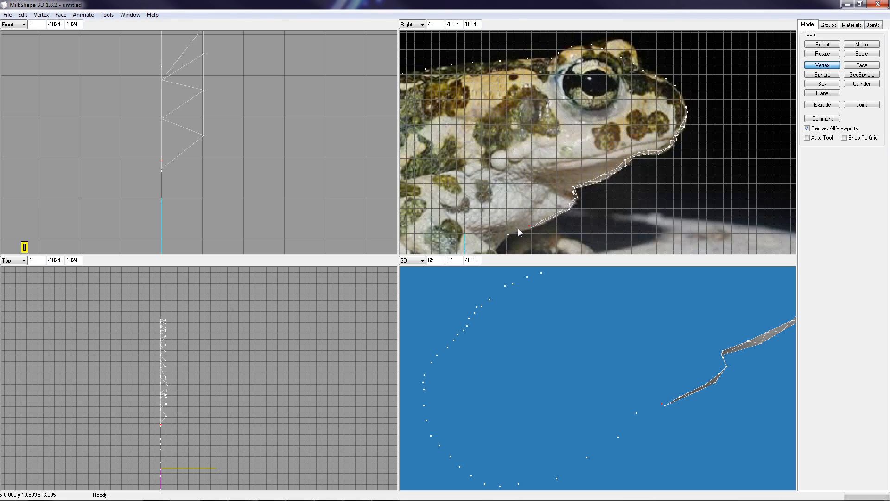
pyautogui.click(518, 228)
pyautogui.click(498, 240)
# Offset the four new lower chest vertices sideways, slightly farther out than the existing inner row
pyautogui.click(812, 44)
pyautogui.keyDown('shift'); pyautogui.click(506, 232); pyautogui.keyUp('shift')
pyautogui.keyDown('shift'); pyautogui.click(518, 228); pyautogui.keyUp('shift')
pyautogui.keyDown('shift'); pyautogui.click(530, 226); pyautogui.keyUp('shift')
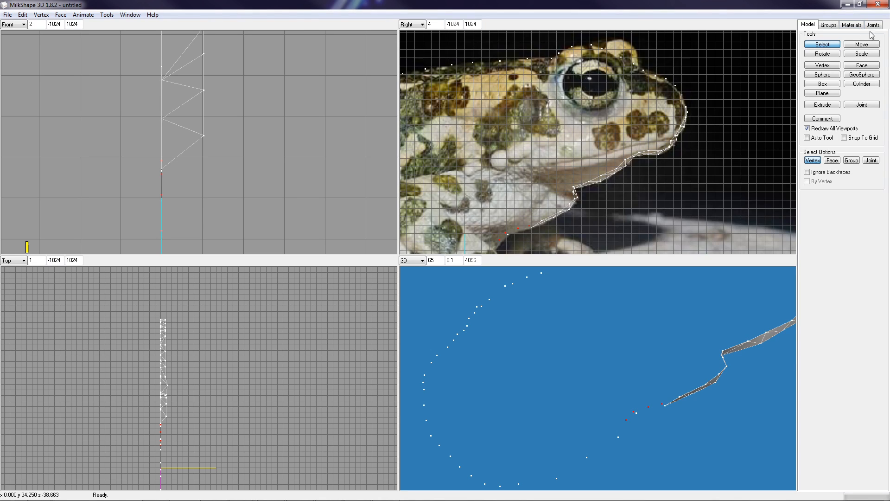
pyautogui.click(861, 44)
pyautogui.moveTo(226, 203); pyautogui.dragTo(263, 199)
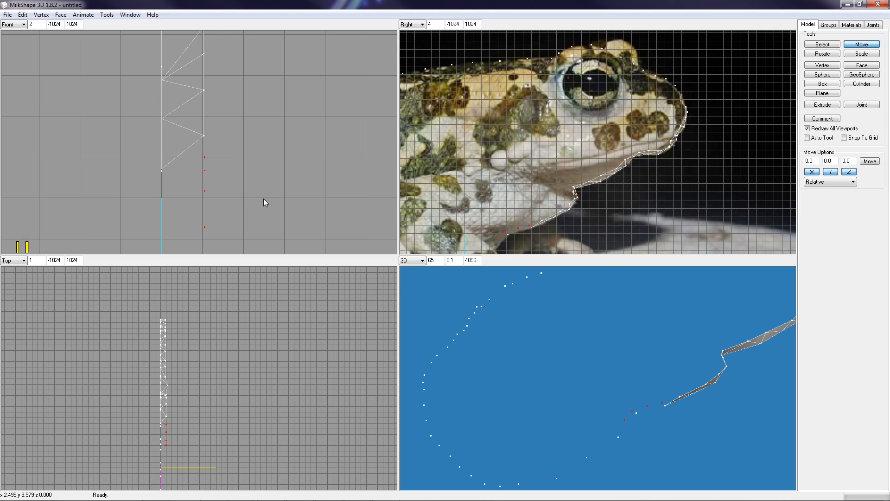
pyautogui.moveTo(318, 206); pyautogui.dragTo(318, 143, button='right')
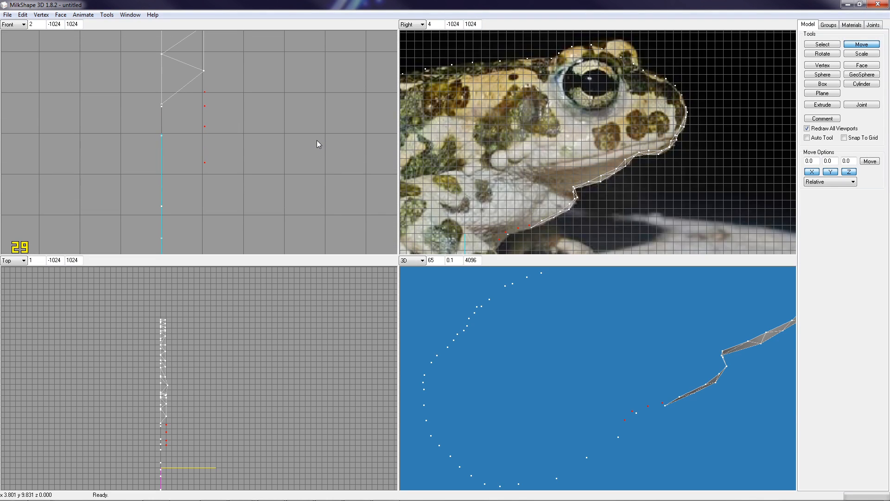
pyautogui.moveTo(273, 374); pyautogui.dragTo(234, 369, button='right')
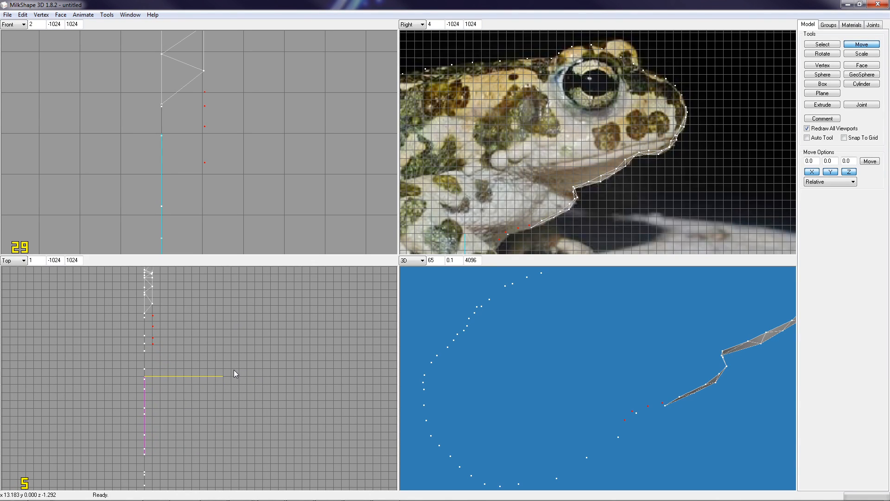
pyautogui.moveTo(286, 203); pyautogui.dragTo(294, 202)
# Join the four offset lower chest vertices to the neighbouring outline vertices with faces
pyautogui.click(826, 45)
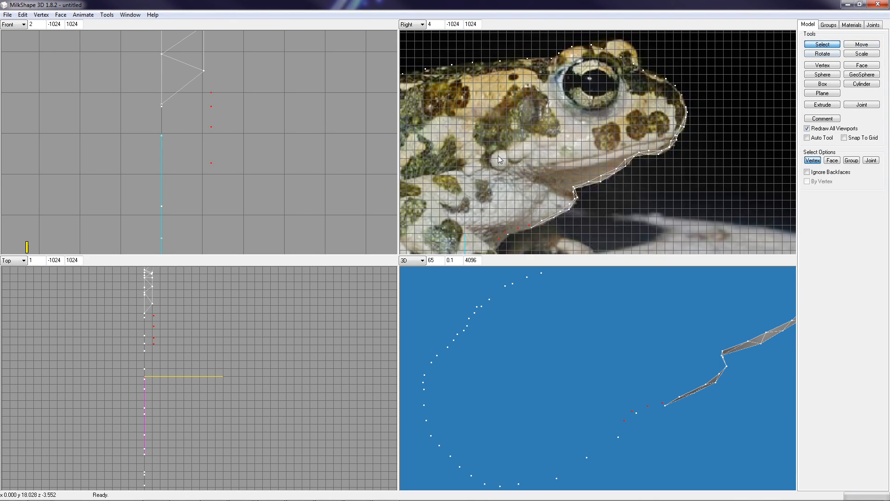
pyautogui.moveTo(524, 217); pyautogui.dragTo(527, 168)
pyautogui.click(514, 240)
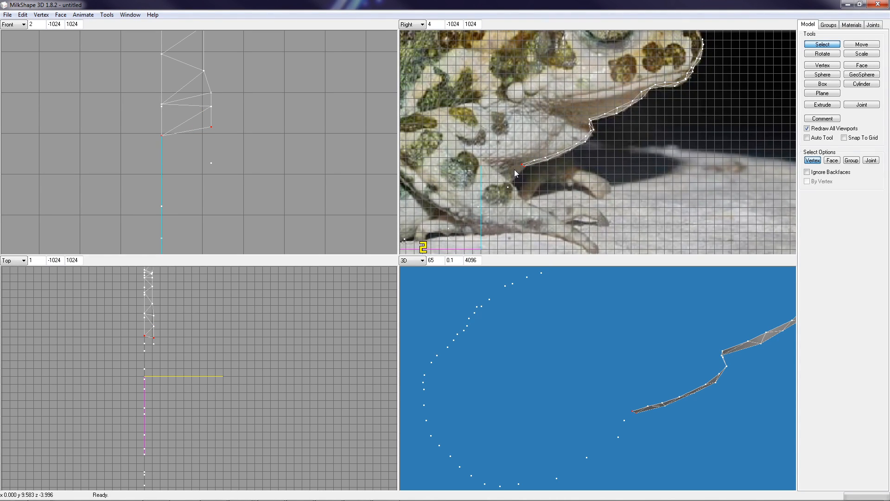
pyautogui.hotkey('ctrl', 'b')
pyautogui.click(517, 171)
pyautogui.keyDown('shift'); pyautogui.click(508, 187); pyautogui.keyUp('shift')
pyautogui.hotkey('ctrl', 'b')
# Place six vertices along the outline from the lower chest to the belly and offset them sideways beyond the inner row
pyautogui.click(823, 66)
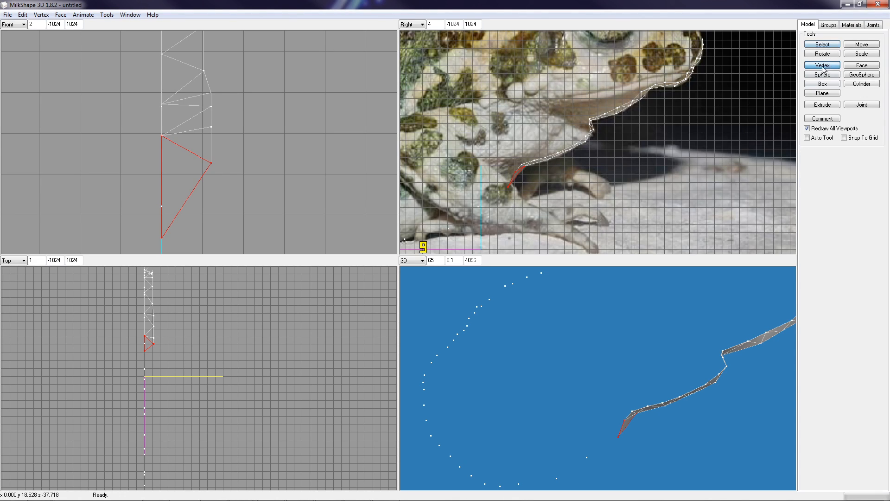
pyautogui.click(508, 178)
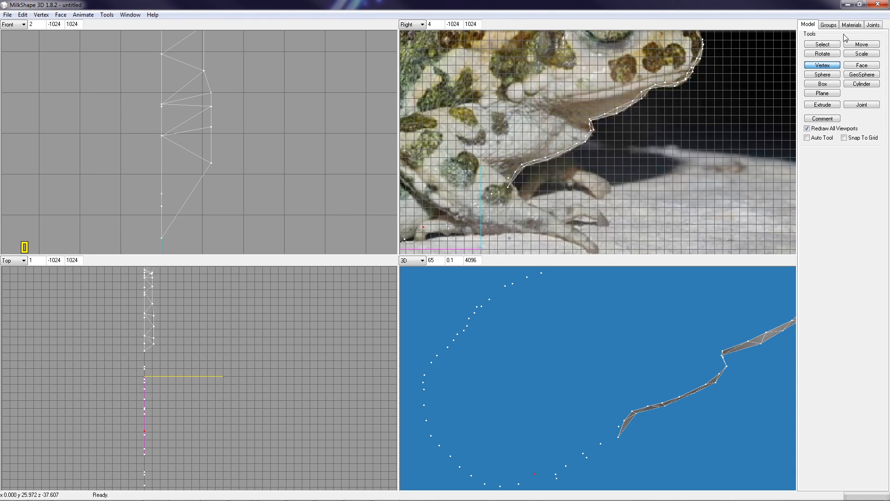
pyautogui.click(829, 45)
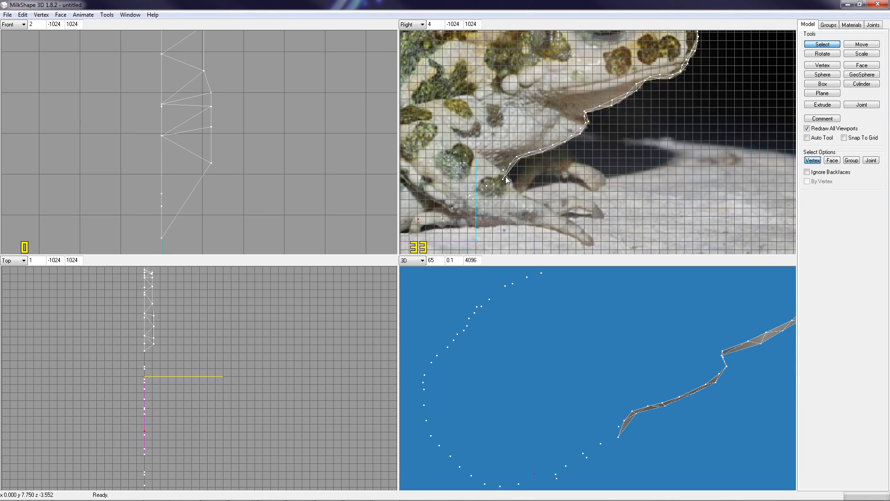
pyautogui.moveTo(501, 166); pyautogui.dragTo(506, 170)
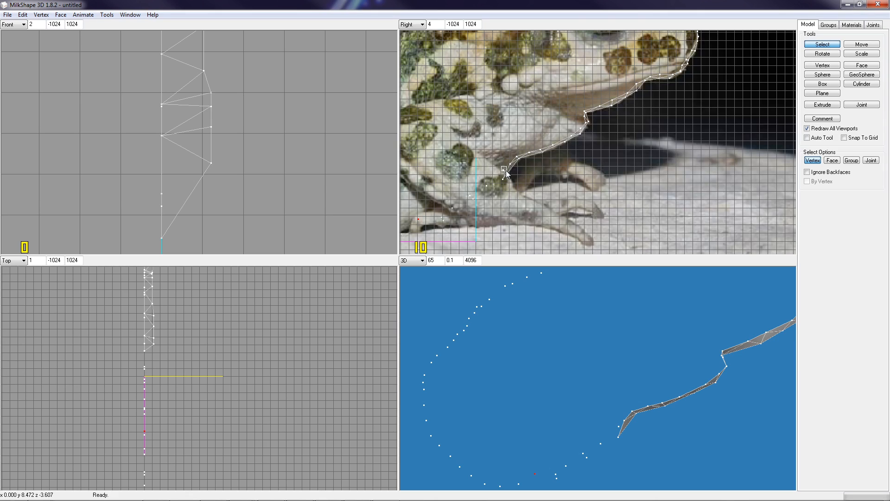
pyautogui.keyDown('shift'); pyautogui.click(487, 185); pyautogui.keyUp('shift')
pyautogui.keyDown('shift'); pyautogui.click(470, 195); pyautogui.keyUp('shift')
pyautogui.keyDown('shift'); pyautogui.click(453, 207); pyautogui.keyUp('shift')
pyautogui.keyDown('shift'); pyautogui.click(442, 216); pyautogui.keyUp('shift')
pyautogui.click(865, 45)
pyautogui.keyDown('ctrl'); pyautogui.moveTo(241, 219); pyautogui.dragTo(248, 155); pyautogui.keyUp('ctrl')
pyautogui.scroll(-2, 248, 158)
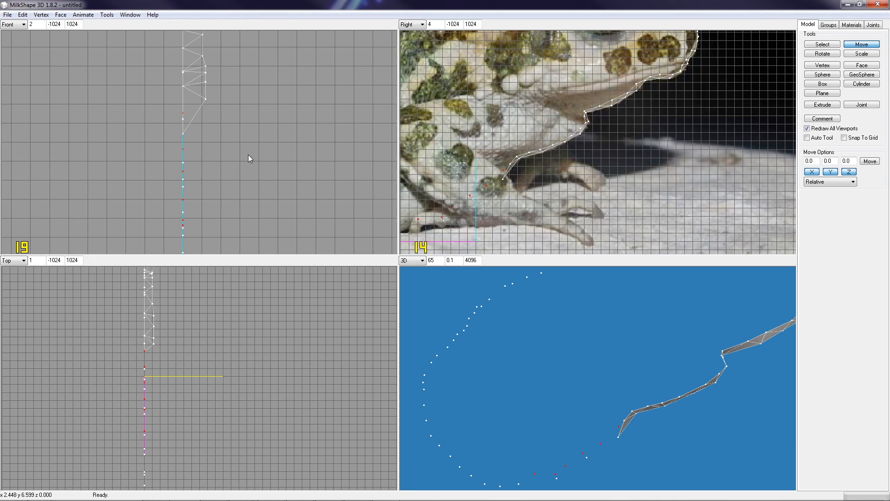
pyautogui.moveTo(241, 184); pyautogui.dragTo(268, 184)
pyautogui.moveTo(268, 184); pyautogui.dragTo(263, 188)
# Nudge the first of the six offset vertices inward and the last joined inner-row vertex outward to smooth the row's curve
pyautogui.click(812, 46)
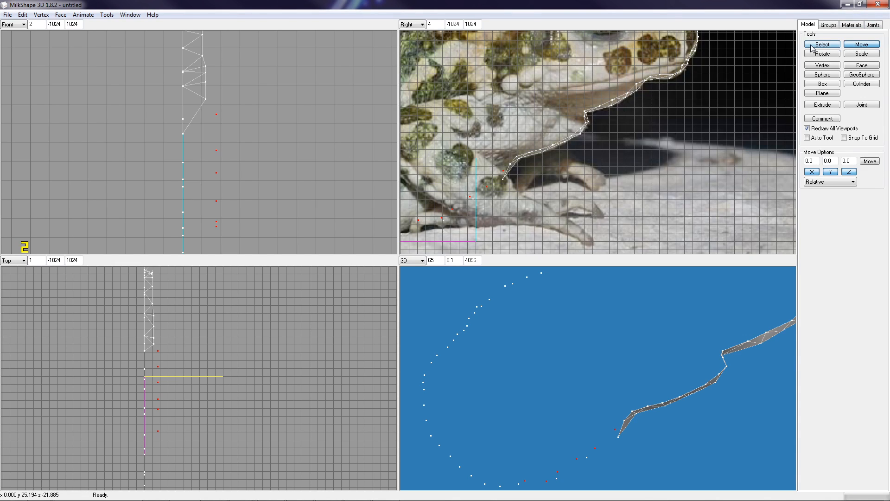
pyautogui.click(214, 113)
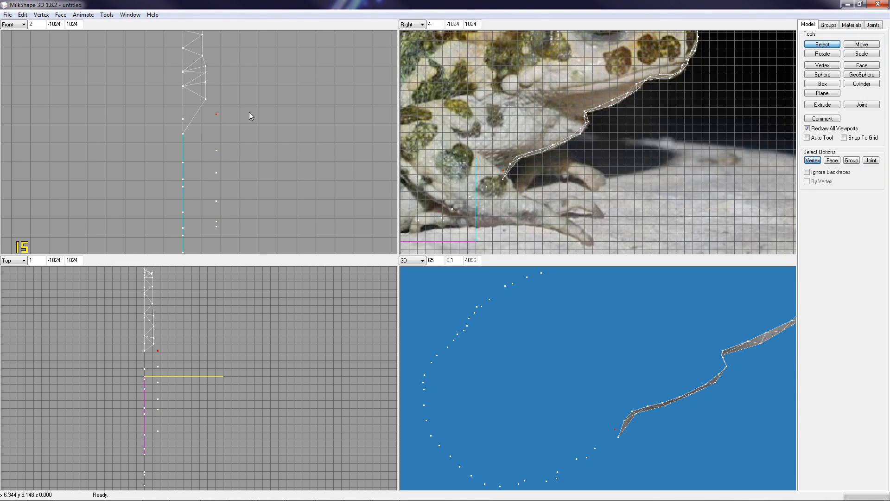
pyautogui.click(860, 45)
pyautogui.moveTo(263, 167); pyautogui.dragTo(260, 166)
pyautogui.click(818, 45)
pyautogui.click(204, 99)
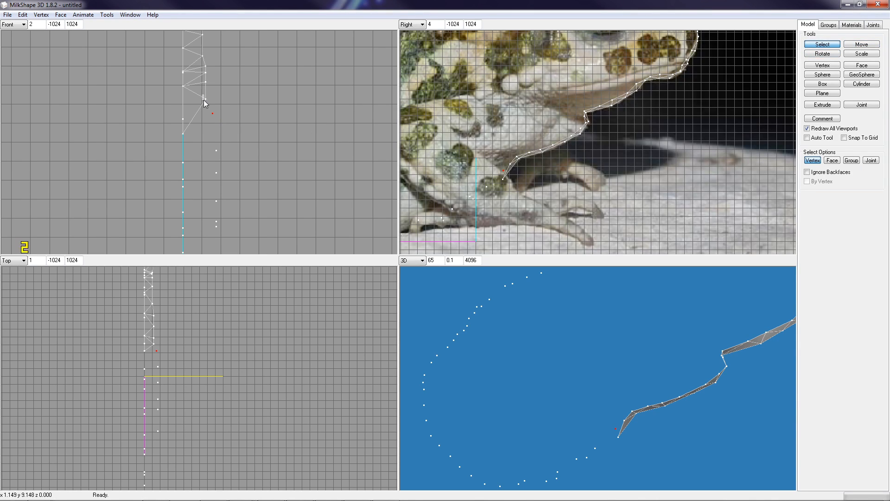
pyautogui.click(869, 46)
pyautogui.moveTo(269, 118); pyautogui.dragTo(272, 116)
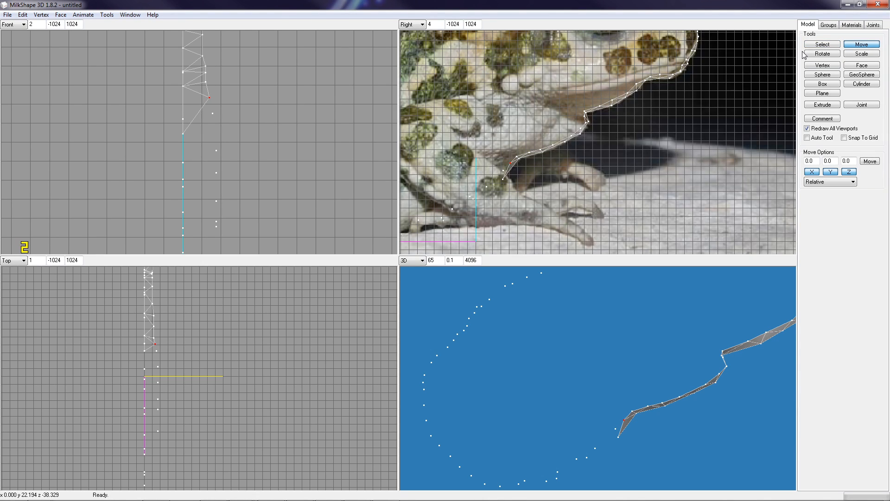
# Nudge two inner-row vertices higher up the chest slightly outward in the front view to even out the curve
pyautogui.click(819, 46)
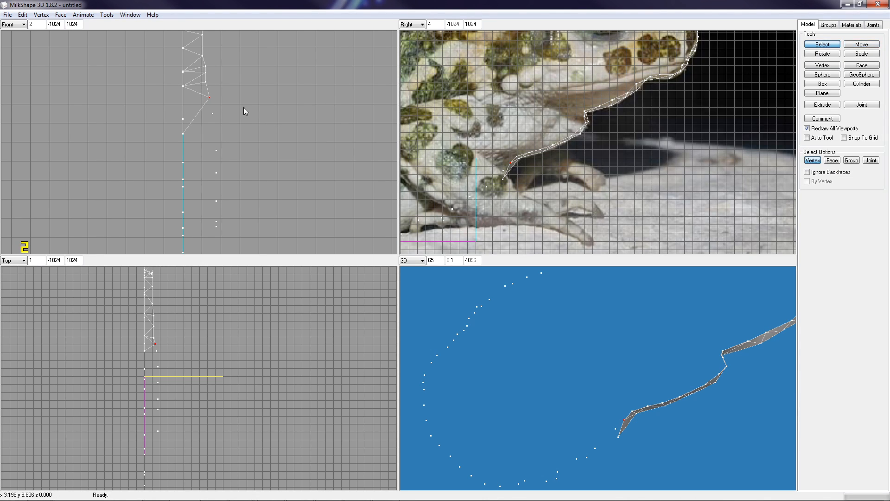
pyautogui.click(205, 81)
pyautogui.click(861, 44)
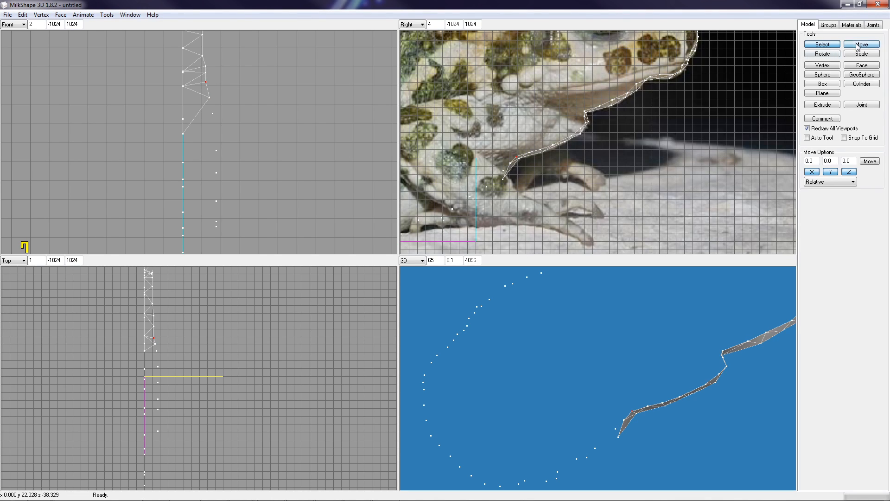
pyautogui.moveTo(245, 129); pyautogui.dragTo(247, 130)
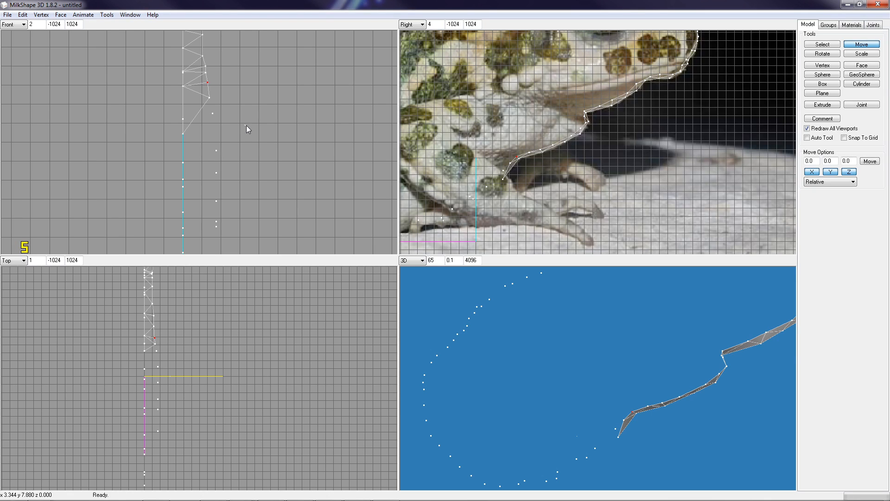
pyautogui.click(832, 44)
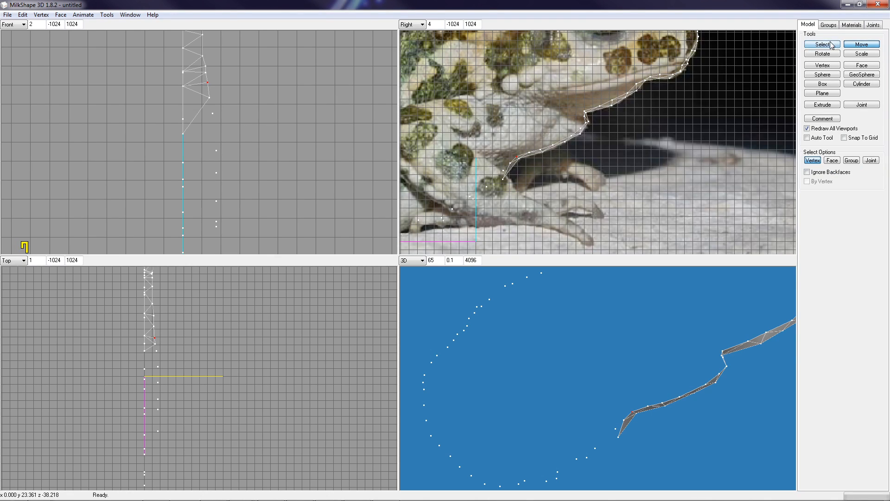
pyautogui.click(202, 56)
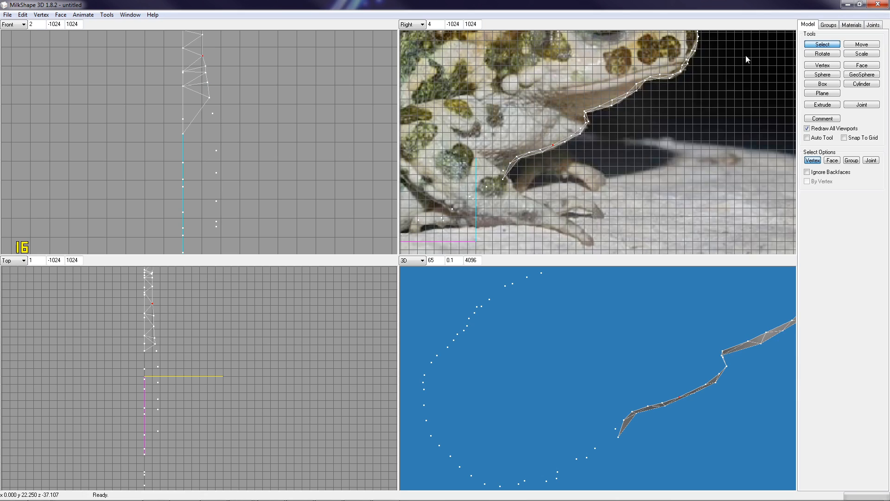
pyautogui.click(862, 45)
pyautogui.moveTo(349, 84); pyautogui.dragTo(349, 80)
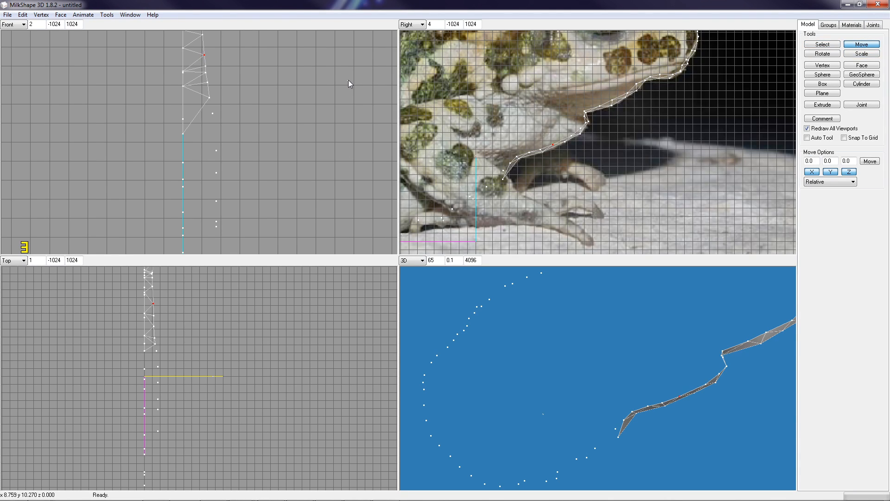
# Join the offset vertices from the lower chest to the front of the belly to the outline with faces
pyautogui.click(810, 44)
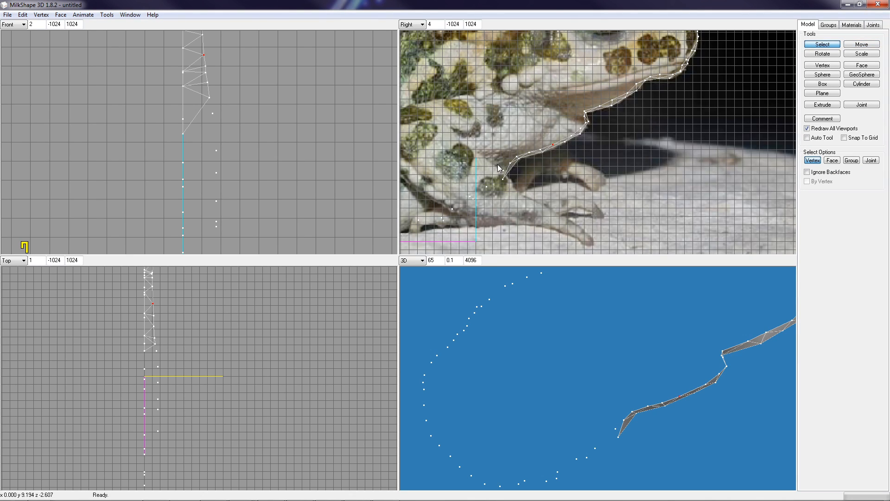
pyautogui.moveTo(496, 158); pyautogui.dragTo(454, 223)
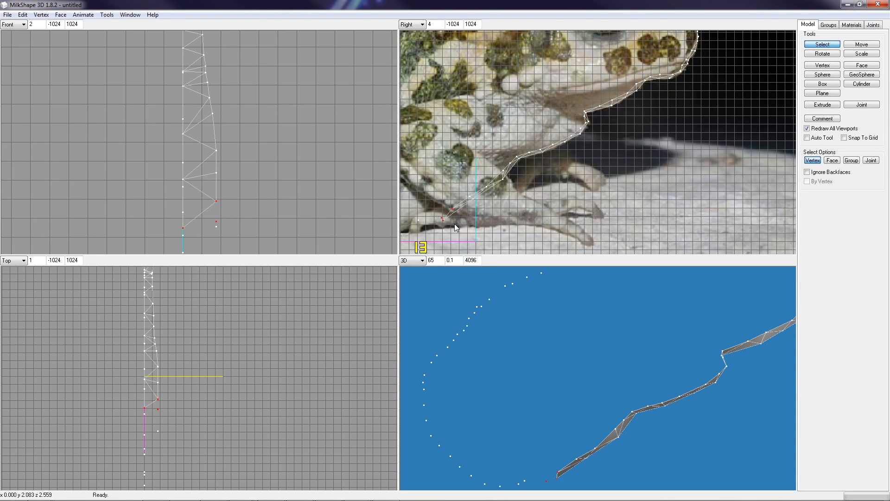
pyautogui.moveTo(452, 228); pyautogui.dragTo(638, 176, button='right')
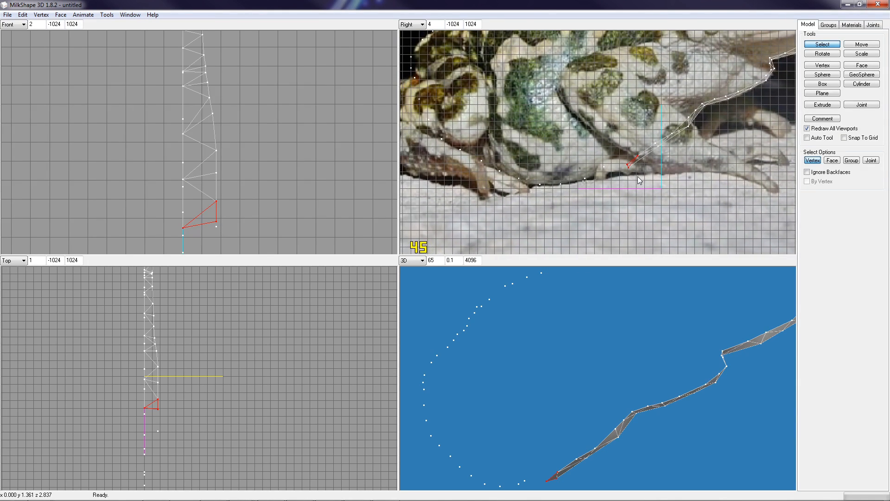
pyautogui.moveTo(622, 160); pyautogui.dragTo(634, 174)
# Move the last unjoined offset vertex slightly down toward the front belly outline in the side view
pyautogui.click(822, 44)
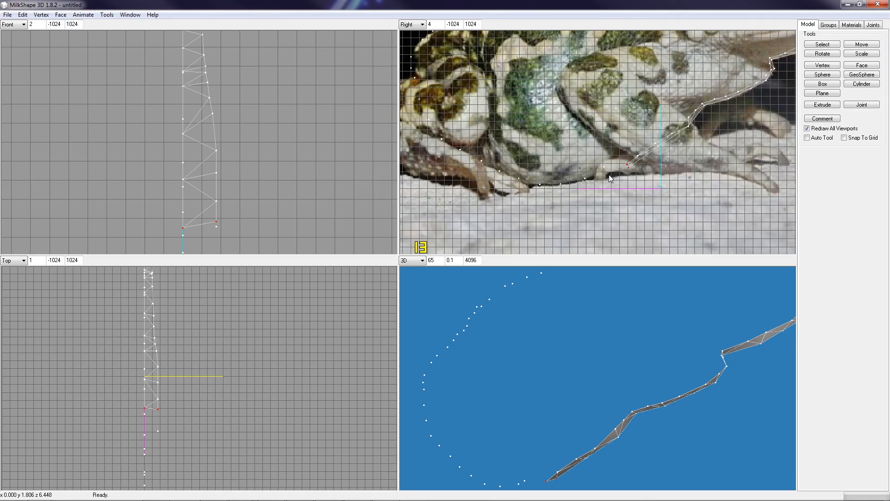
pyautogui.click(818, 45)
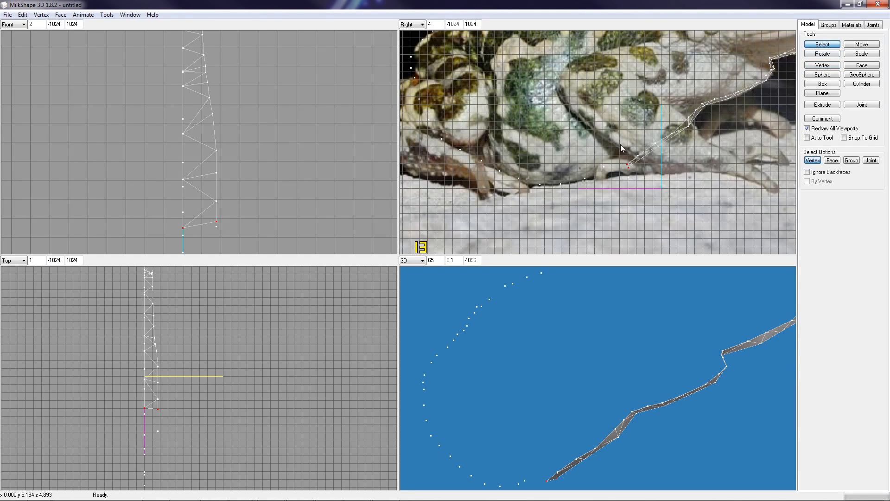
pyautogui.moveTo(607, 171); pyautogui.dragTo(610, 172)
pyautogui.click(856, 45)
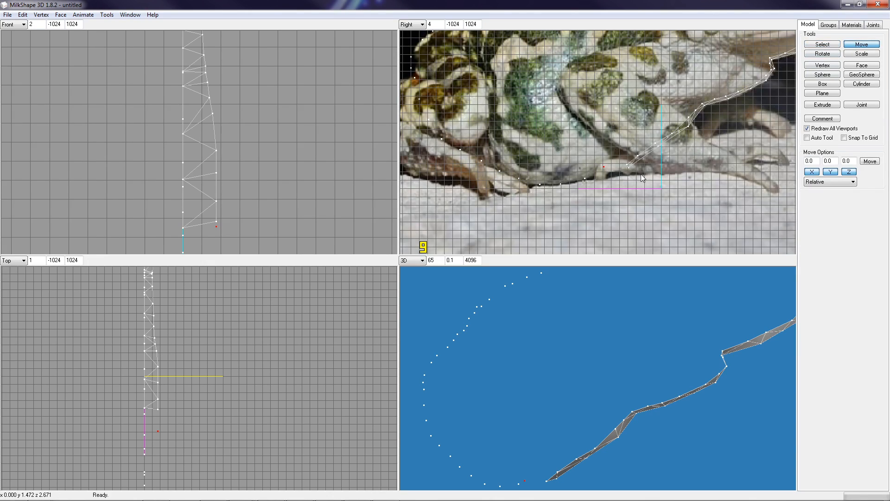
pyautogui.moveTo(605, 177); pyautogui.dragTo(606, 182)
pyautogui.moveTo(606, 182); pyautogui.dragTo(605, 183)
# Place a row of vertices along the belly outline, from the end of the faces back to the hind leg
pyautogui.click(817, 46)
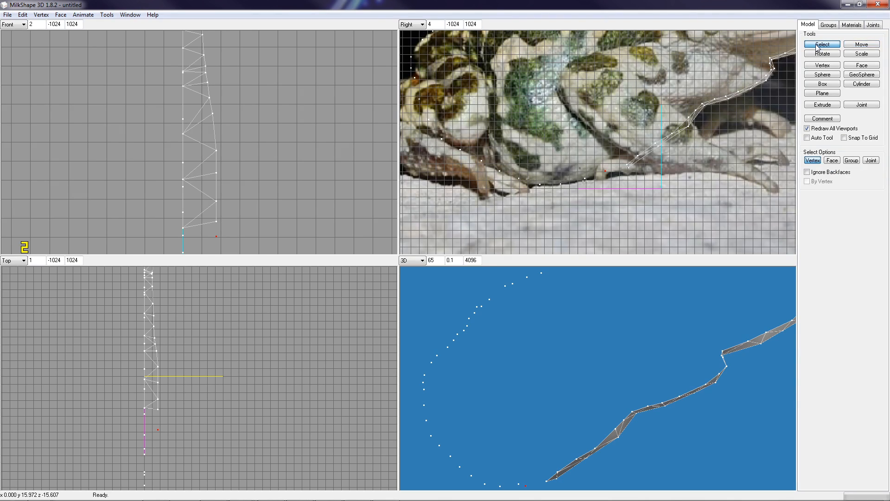
pyautogui.click(832, 66)
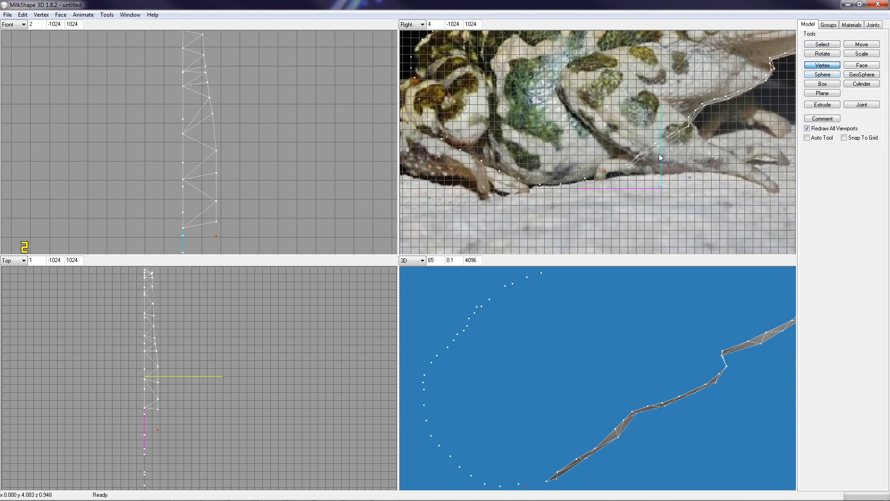
pyautogui.click(615, 165)
pyautogui.click(592, 171)
pyautogui.click(527, 180)
pyautogui.moveTo(279, 210); pyautogui.dragTo(279, 134, button='right')
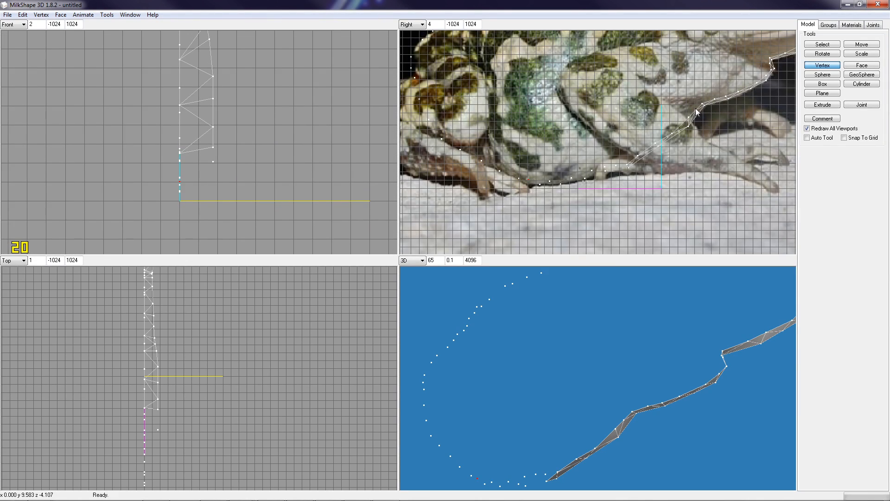
# Offset the new belly vertices sideways in the front view, in line with the existing inner row
pyautogui.click(822, 45)
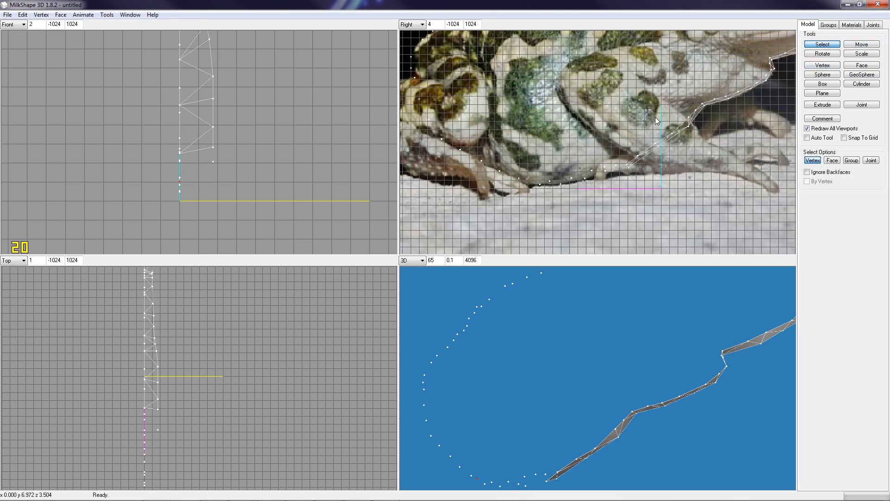
pyautogui.moveTo(610, 164); pyautogui.dragTo(566, 178)
pyautogui.keyDown('shift'); pyautogui.click(570, 178); pyautogui.keyUp('shift')
pyautogui.keyDown('shift'); pyautogui.click(550, 181); pyautogui.keyUp('shift')
pyautogui.click(859, 45)
pyautogui.moveTo(265, 199); pyautogui.dragTo(300, 199)
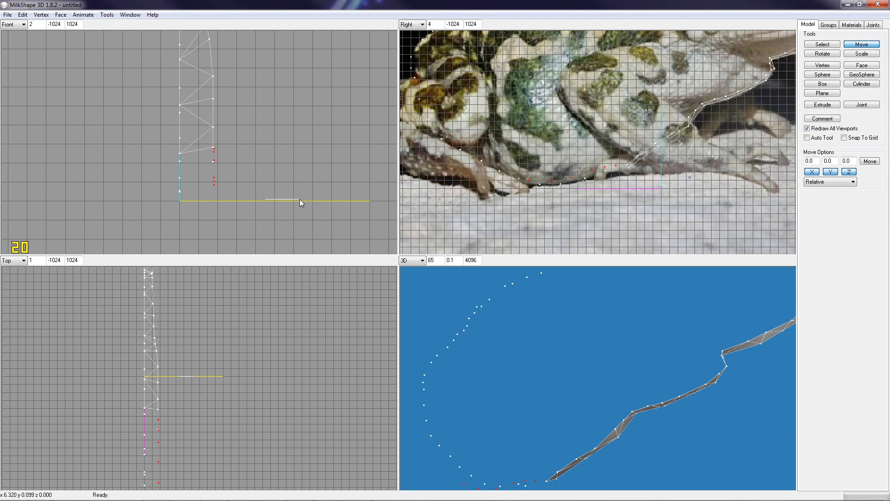
pyautogui.moveTo(299, 198); pyautogui.dragTo(299, 198)
pyautogui.moveTo(234, 458); pyautogui.dragTo(251, 334, button='right')
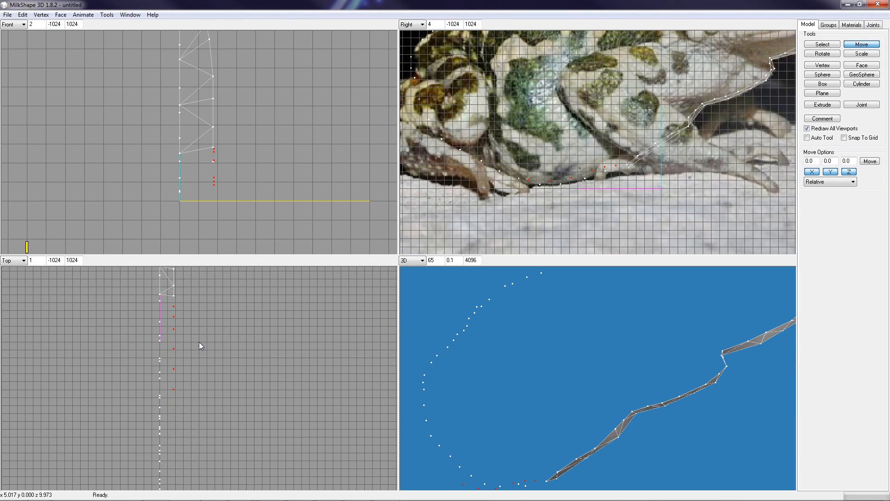
# Move the offset belly vertices slightly farther sideways in the top view, then select the vertex at the front of the row
pyautogui.moveTo(200, 342); pyautogui.dragTo(203, 342)
pyautogui.click(816, 46)
pyautogui.moveTo(211, 169); pyautogui.dragTo(213, 167)
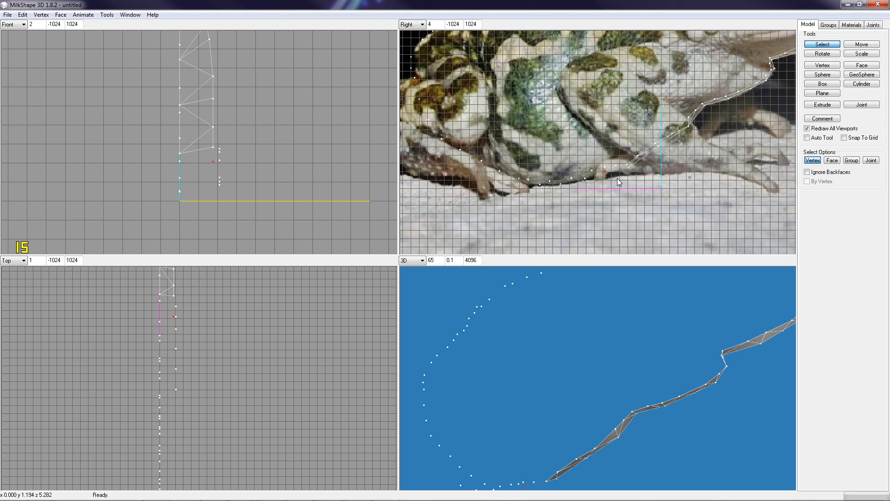
pyautogui.moveTo(603, 162); pyautogui.dragTo(608, 169)
pyautogui.click(219, 148)
# Undo the last selection and deletion, then delete the stray vertex left out of line with the offset belly row
pyautogui.click(23, 15)
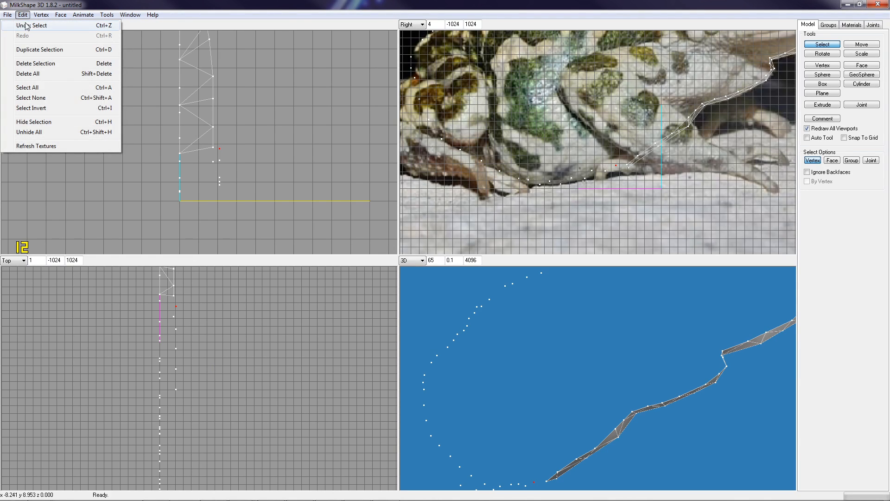
pyautogui.click(25, 25)
pyautogui.click(22, 15)
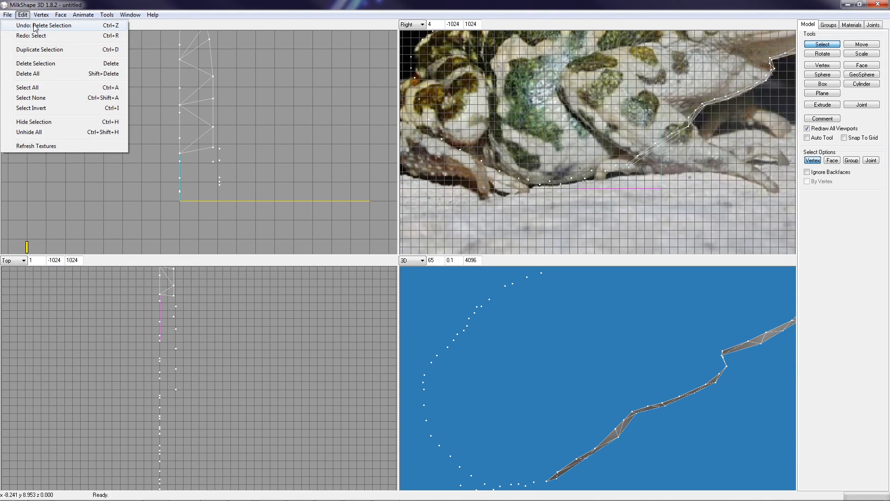
pyautogui.click(35, 25)
pyautogui.keyDown('shift'); pyautogui.click(175, 317); pyautogui.keyUp('shift')
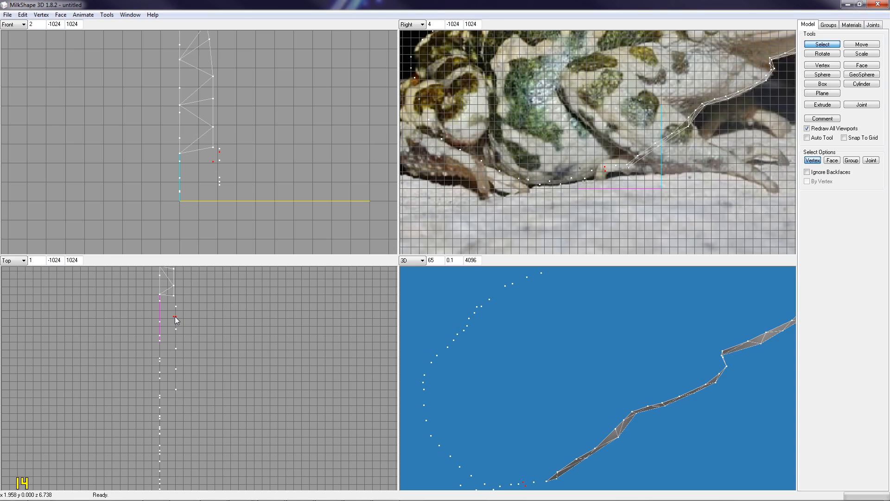
pyautogui.click(174, 317)
# Add two vertices to the belly outline just behind the end of the faces, below the offset row
pyautogui.moveTo(217, 145); pyautogui.dragTo(222, 150)
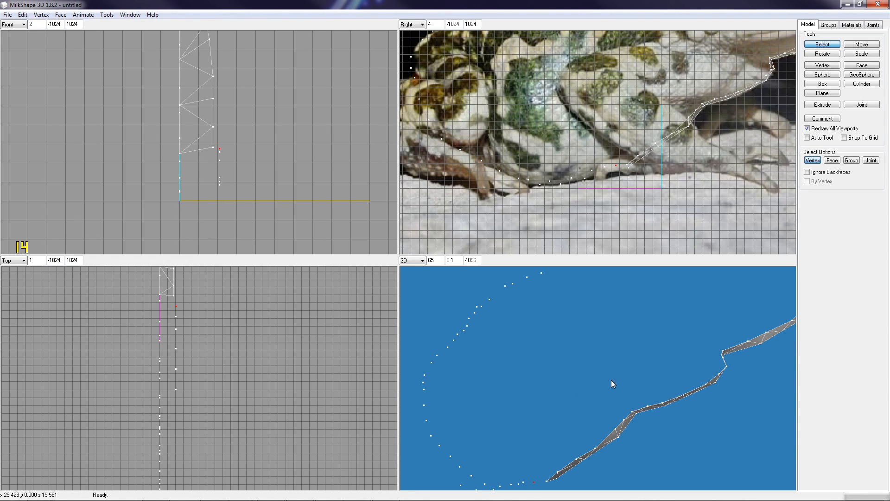
pyautogui.moveTo(541, 424); pyautogui.dragTo(557, 321)
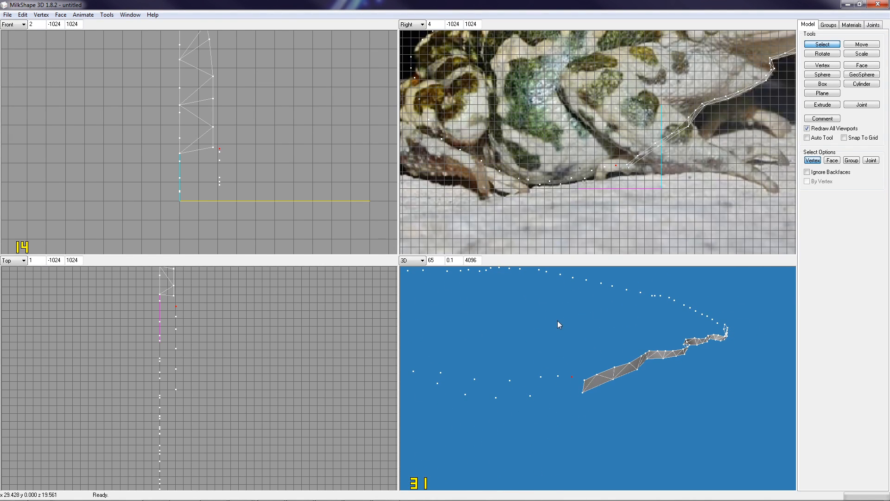
pyautogui.moveTo(614, 398)
pyautogui.mouseDown()
pyautogui.moveTo(578, 378)
pyautogui.moveTo(605, 394)
pyautogui.mouseUp()
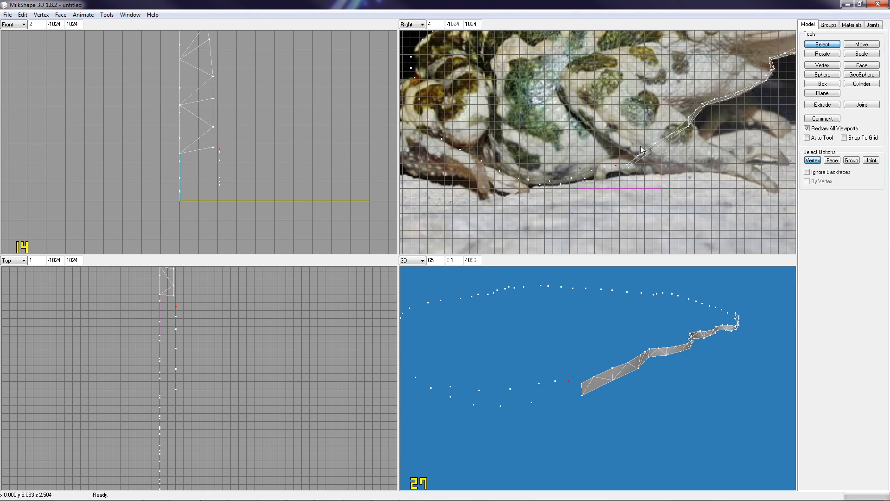
pyautogui.click(825, 66)
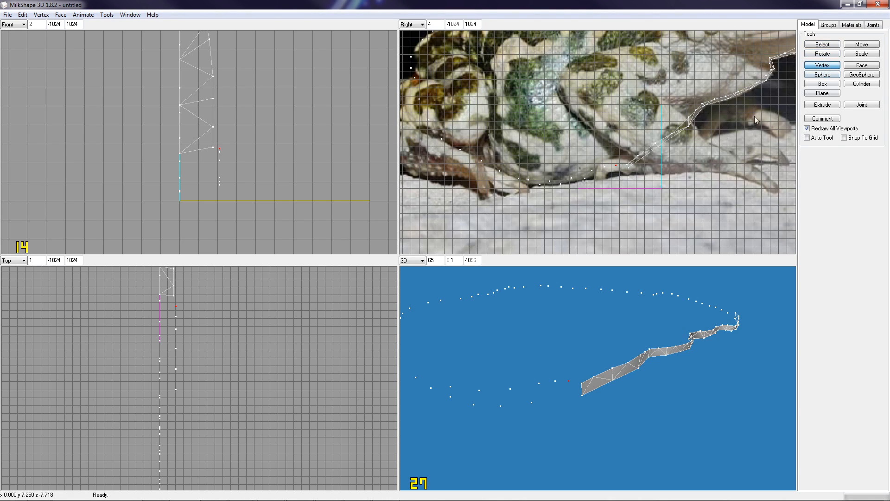
pyautogui.click(611, 172)
pyautogui.click(599, 176)
# Join the front offset belly vertices to the outline with faces, continuing from the end of the existing strip
pyautogui.click(826, 45)
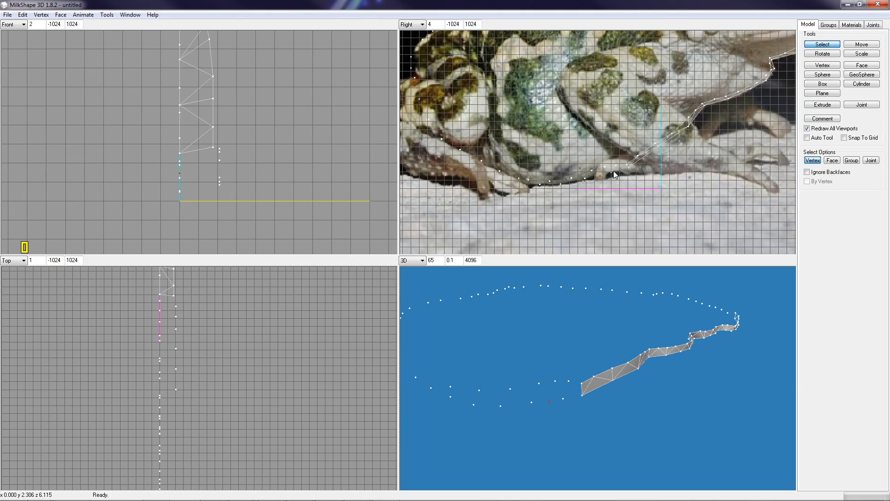
pyautogui.moveTo(610, 162); pyautogui.dragTo(635, 173)
pyautogui.hotkey('ctrl', 'f')
pyautogui.moveTo(609, 162); pyautogui.dragTo(631, 178)
pyautogui.hotkey('ctrl', 'f')
pyautogui.moveTo(602, 157); pyautogui.dragTo(602, 185)
pyautogui.hotkey('ctrl', 'f')
pyautogui.hotkey('ctrl', 'f')
pyautogui.hotkey('ctrl', 'f')
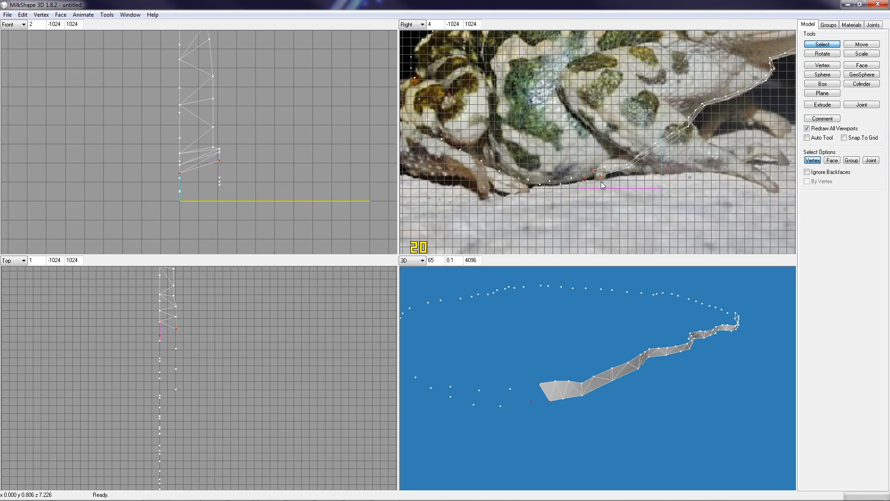
# Join the remaining offset belly vertices to the outline with faces, back toward the hind leg
pyautogui.hotkey('ctrl', 'f')
pyautogui.moveTo(565, 158); pyautogui.dragTo(551, 191)
pyautogui.hotkey('ctrl', 'f')
pyautogui.hotkey('ctrl', 'f')
pyautogui.hotkey('ctrl', 'f')
pyautogui.hotkey('ctrl', 'f')
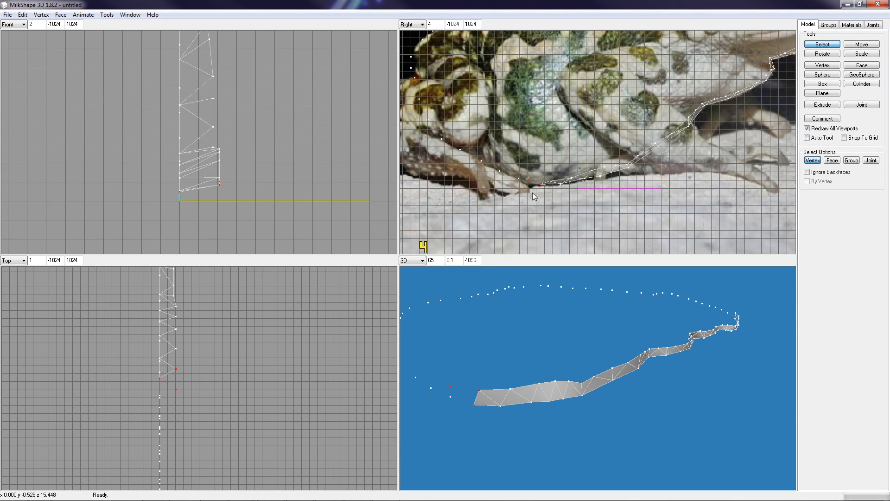
pyautogui.hotkey('ctrl', 'f')
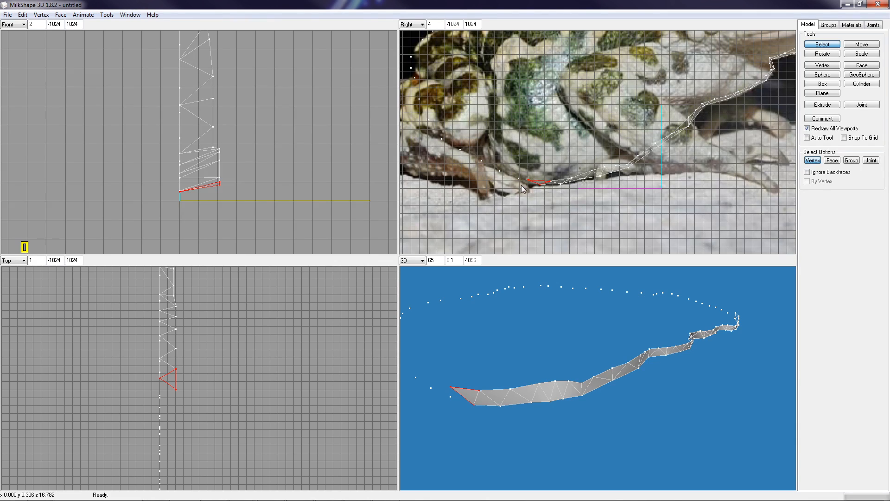
pyautogui.moveTo(517, 176); pyautogui.dragTo(544, 193)
pyautogui.hotkey('ctrl', 'f')
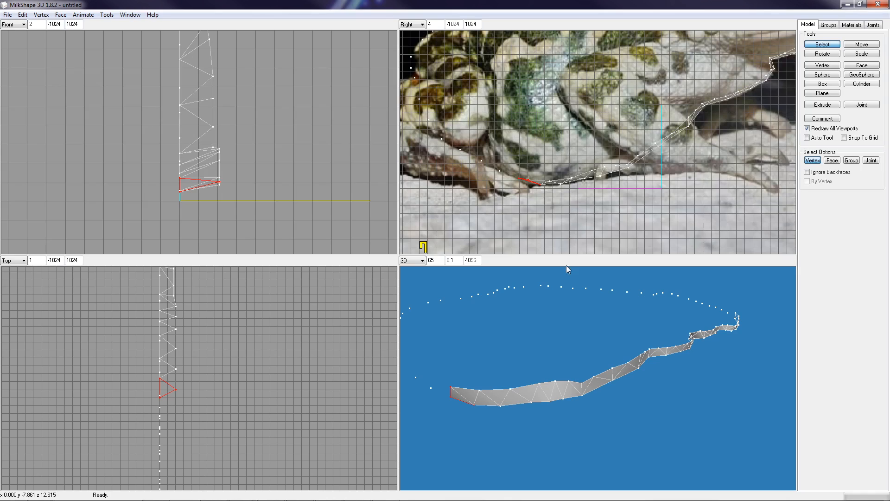
# Move the three front inner belly vertices inward in line with the chest row and down toward the outline
pyautogui.moveTo(544, 221); pyautogui.dragTo(636, 221, button='right')
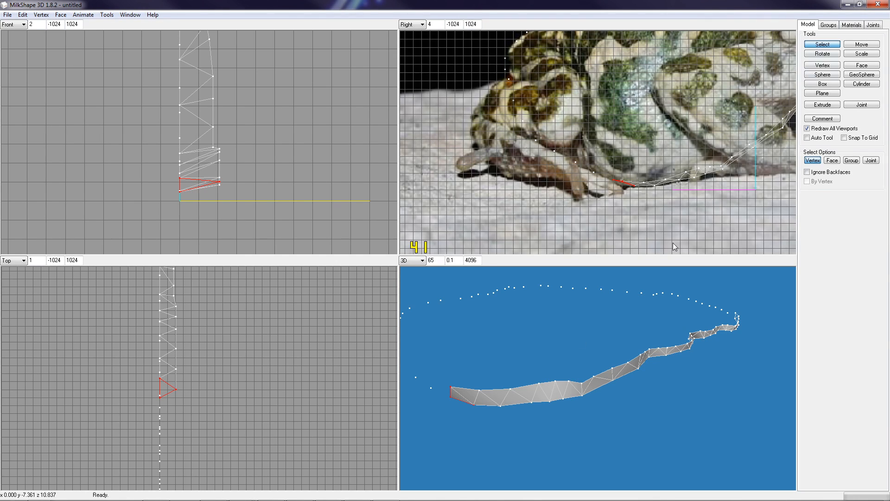
pyautogui.moveTo(704, 426); pyautogui.dragTo(664, 438)
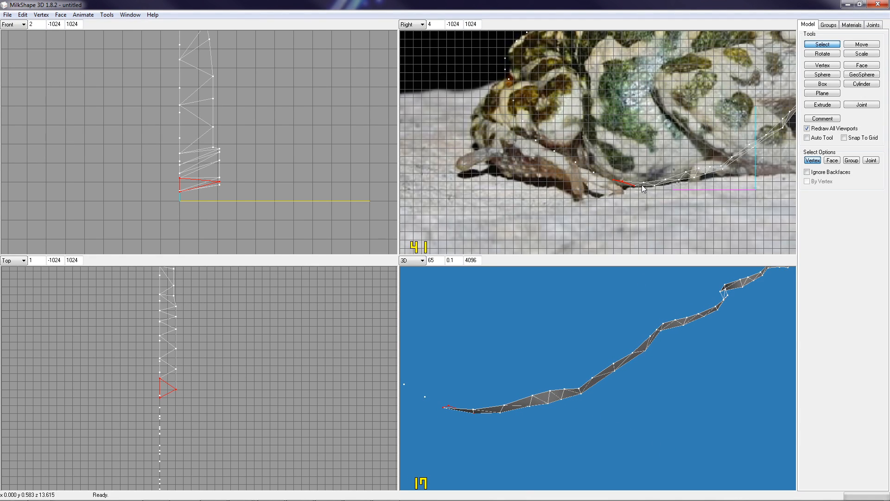
pyautogui.moveTo(603, 391)
pyautogui.mouseDown()
pyautogui.moveTo(620, 408)
pyautogui.moveTo(605, 405)
pyautogui.mouseUp()
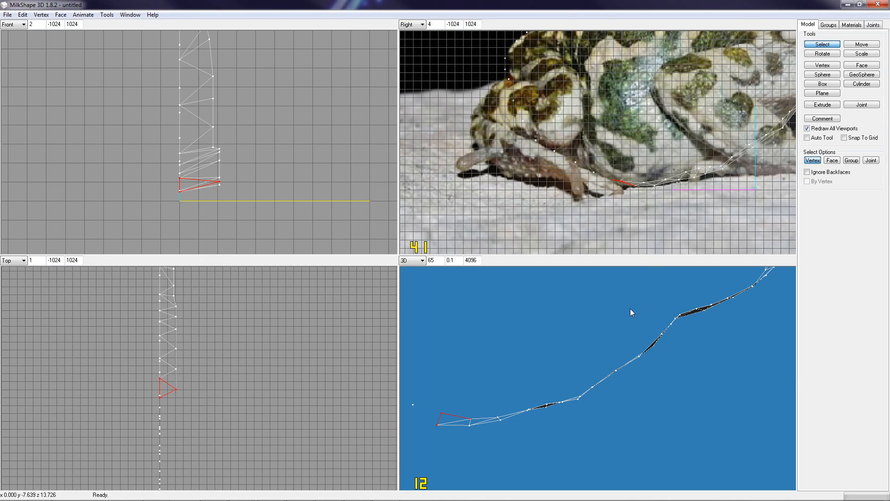
pyautogui.moveTo(675, 162); pyautogui.dragTo(713, 175)
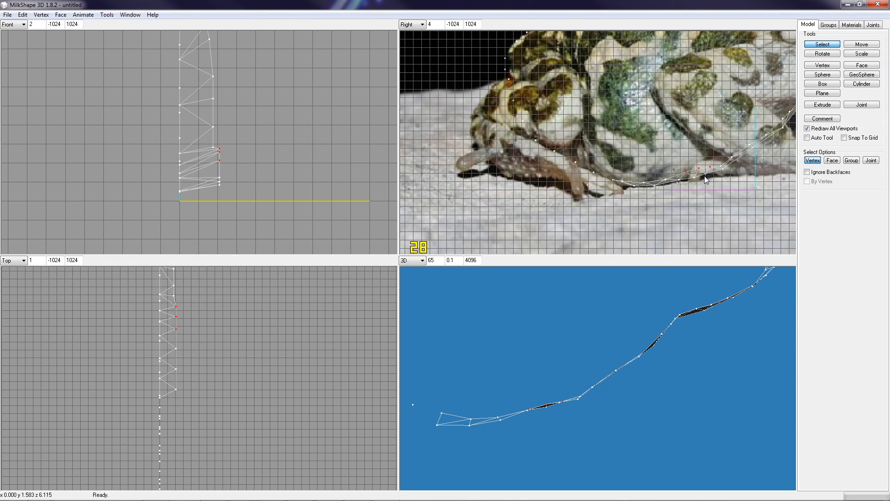
pyautogui.click(309, 163)
pyautogui.click(23, 14)
pyautogui.click(40, 22)
pyautogui.click(850, 44)
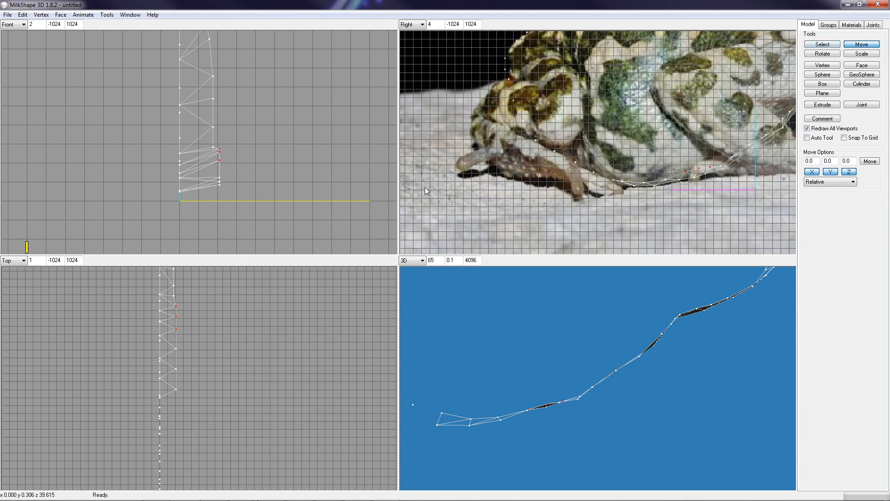
pyautogui.moveTo(225, 319); pyautogui.dragTo(223, 320)
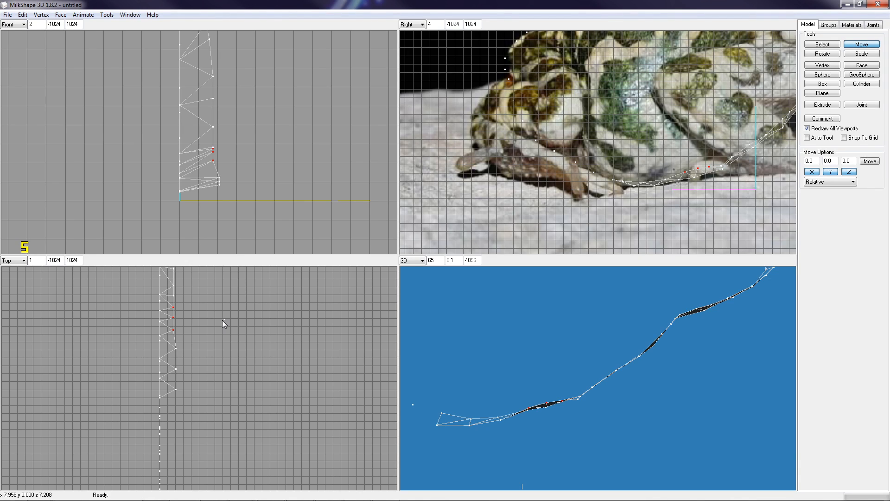
pyautogui.moveTo(719, 213); pyautogui.dragTo(724, 217)
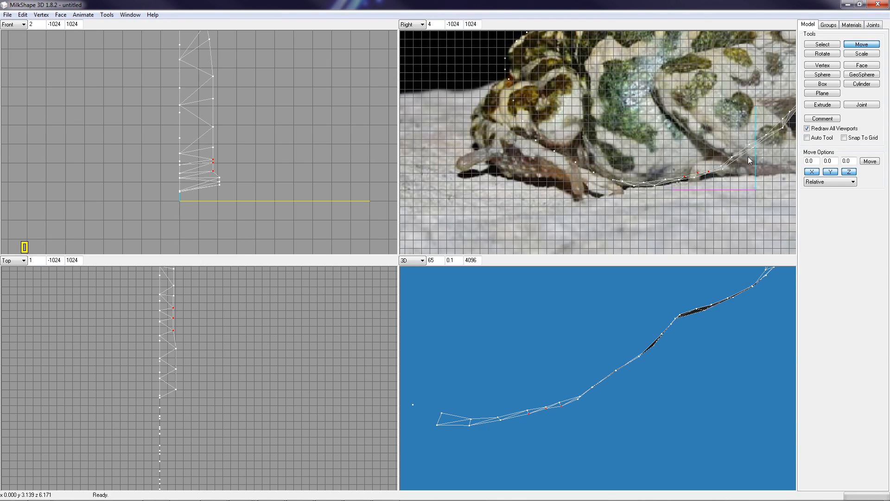
# Move the rear two of those three inner belly vertices slightly farther down in the side view
pyautogui.click(824, 45)
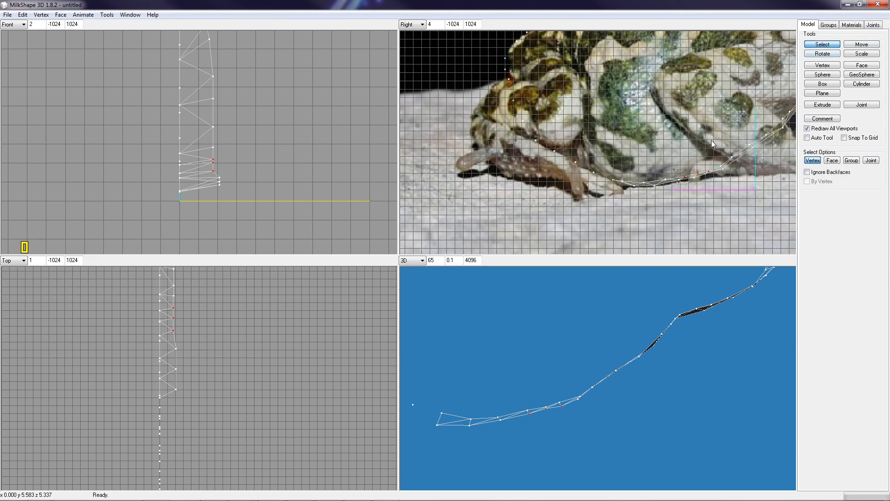
pyautogui.moveTo(704, 158); pyautogui.dragTo(710, 175, button='right')
pyautogui.click(679, 210)
pyautogui.click(25, 16)
pyautogui.click(29, 25)
pyautogui.click(861, 44)
pyautogui.moveTo(688, 194); pyautogui.dragTo(689, 197)
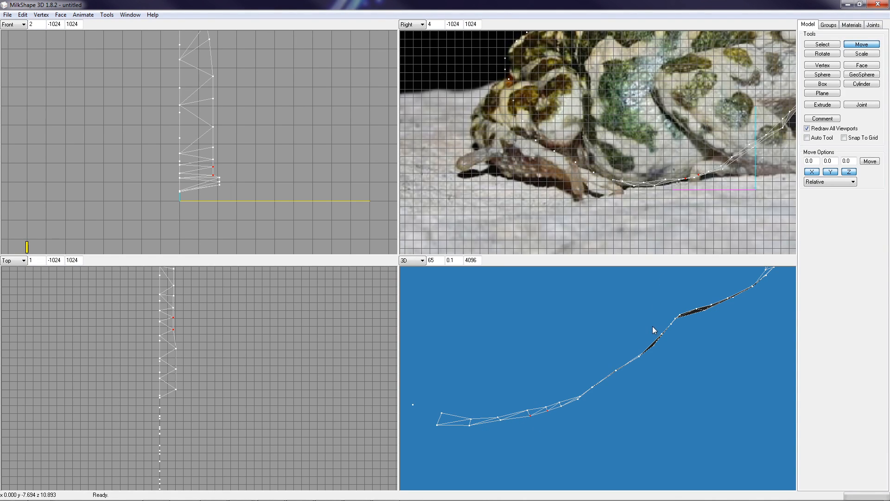
pyautogui.moveTo(646, 394); pyautogui.dragTo(683, 381)
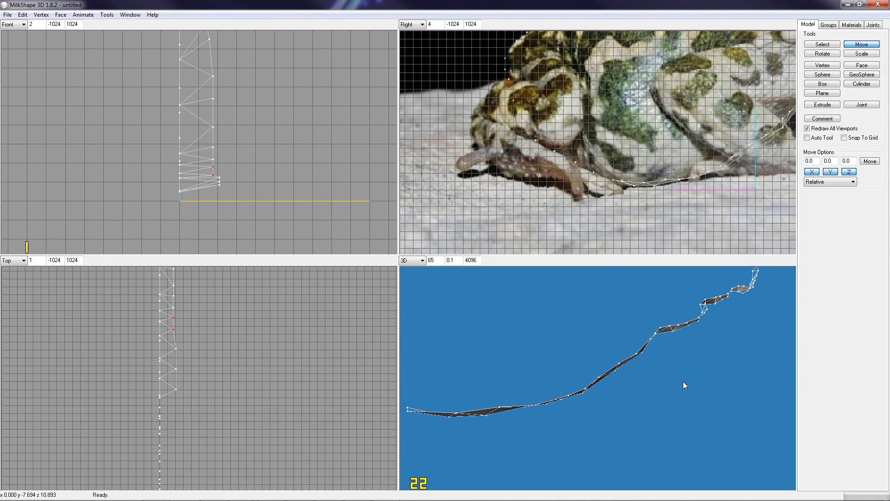
# Move the next two inner belly vertices toward the hind leg down onto the outline in the side view
pyautogui.press('s')
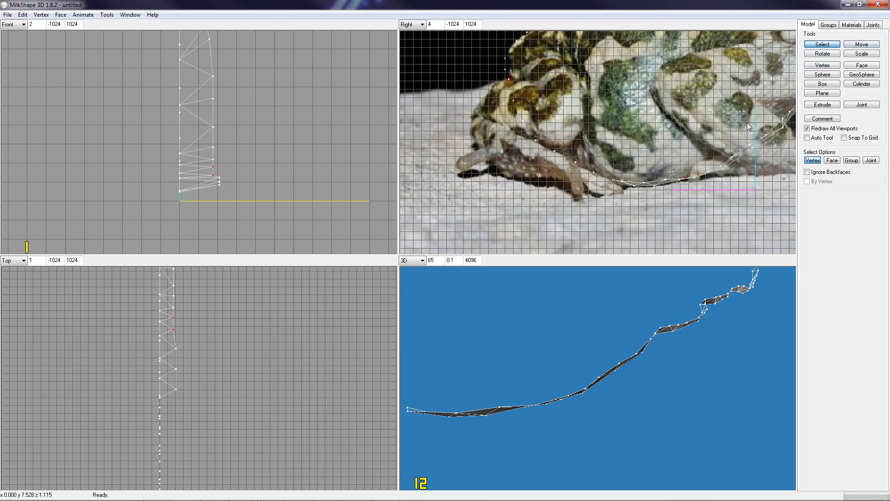
pyautogui.moveTo(640, 177); pyautogui.dragTo(666, 183)
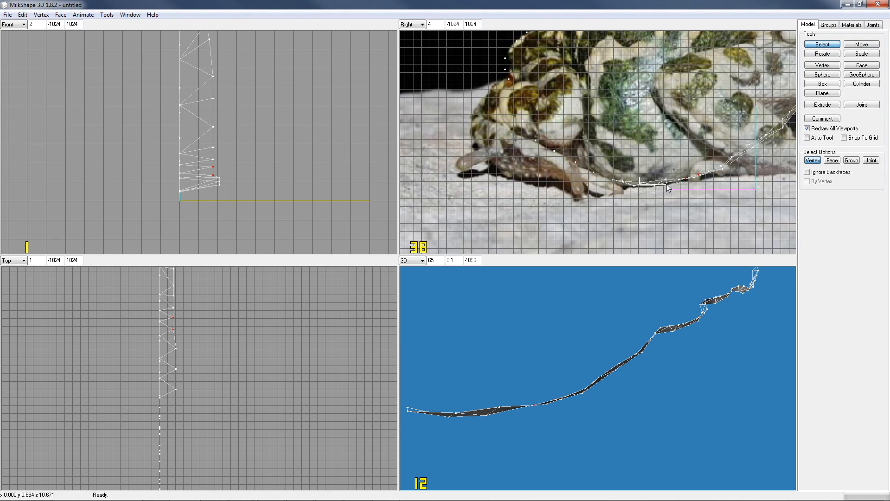
pyautogui.click(873, 48)
pyautogui.moveTo(669, 207); pyautogui.dragTo(671, 209)
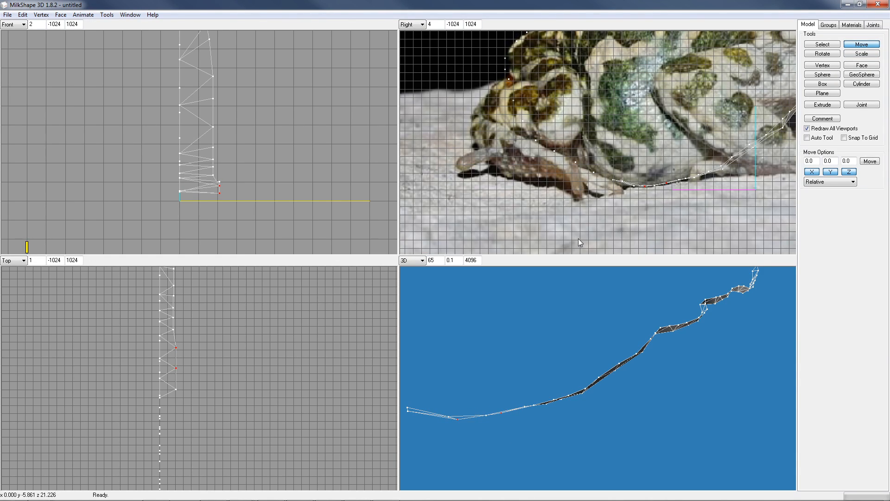
pyautogui.moveTo(760, 357); pyautogui.dragTo(591, 396)
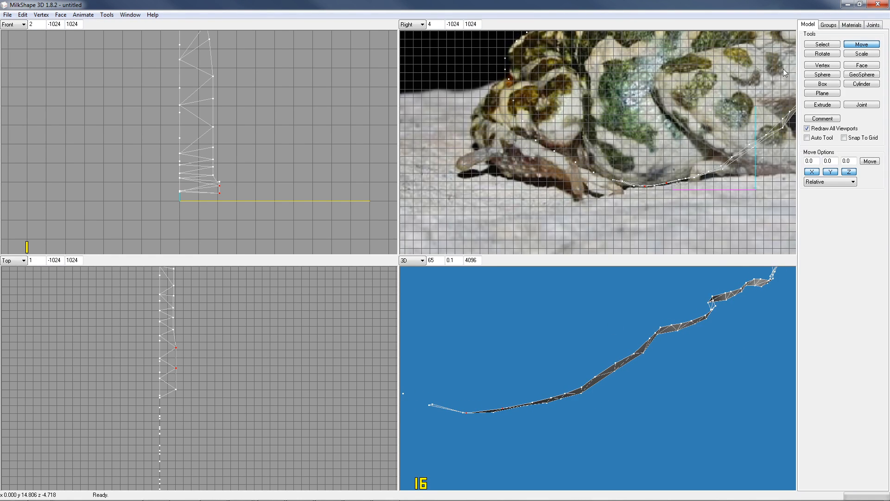
# Raise the rear vertex of that inner pair slightly to smooth the curve of the belly strip
pyautogui.click(824, 45)
pyautogui.moveTo(642, 183); pyautogui.dragTo(648, 208)
pyautogui.click(863, 45)
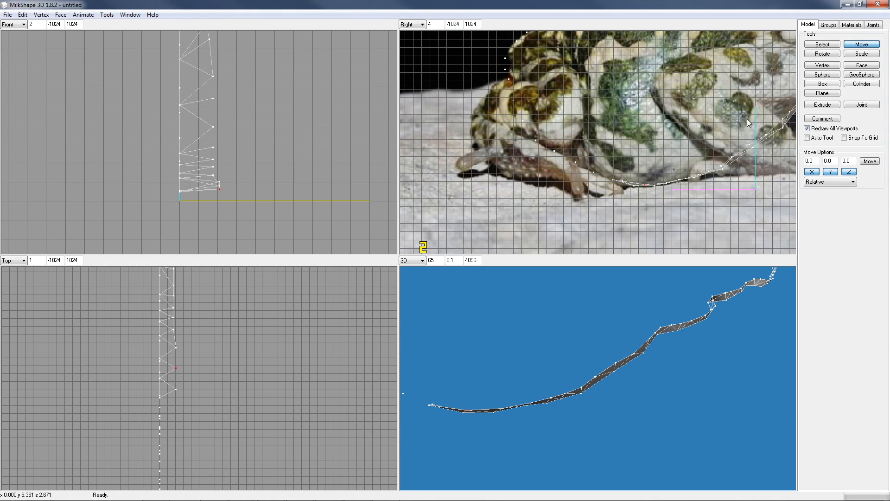
pyautogui.moveTo(599, 427); pyautogui.dragTo(615, 405)
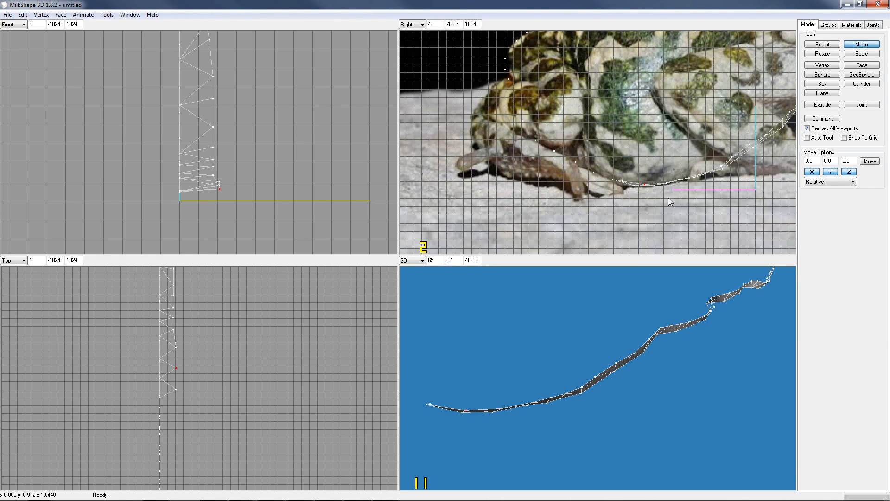
pyautogui.moveTo(596, 365); pyautogui.dragTo(594, 396)
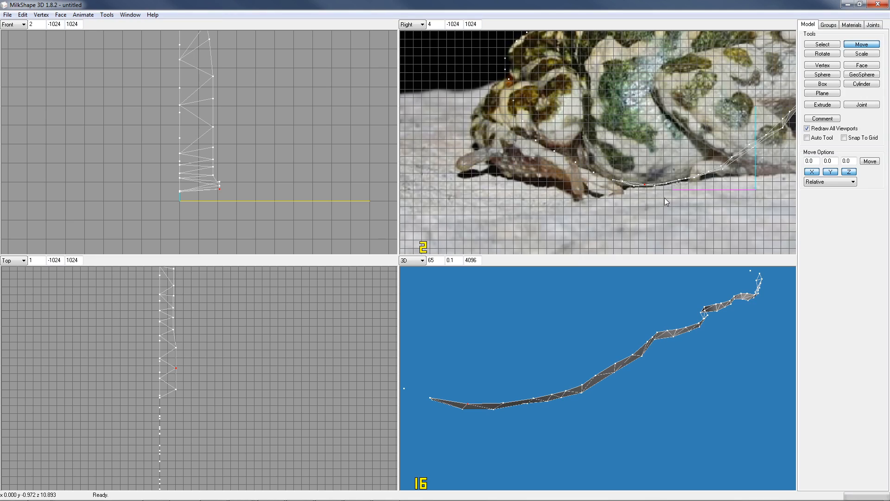
# Move the outline vertex at the middle of the belly slightly down in the side view
pyautogui.click(823, 44)
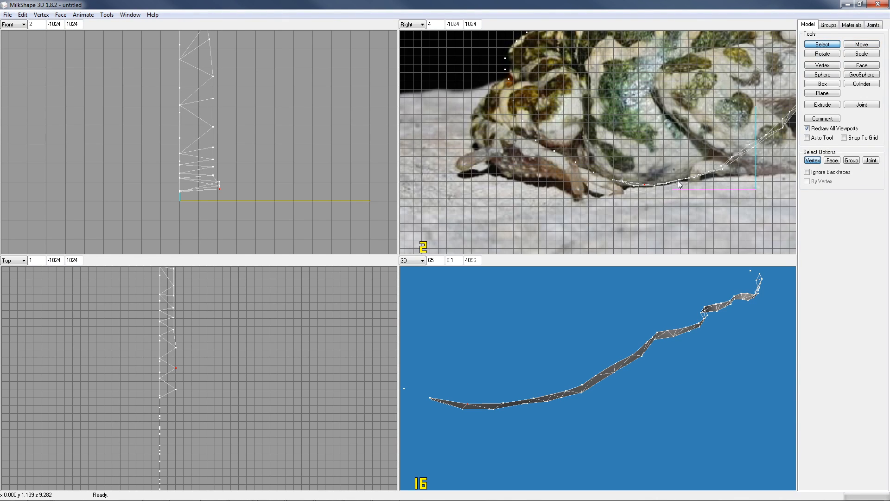
pyautogui.moveTo(674, 176); pyautogui.dragTo(679, 190)
pyautogui.click(865, 45)
pyautogui.moveTo(690, 191); pyautogui.dragTo(689, 193)
pyautogui.moveTo(621, 385); pyautogui.dragTo(643, 398)
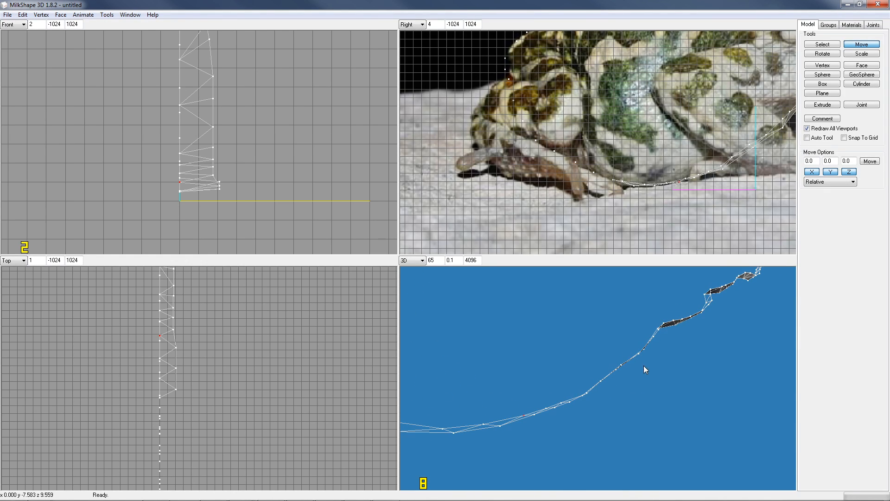
# Place a new vertex behind the end of the belly faces near the hind leg and offset it sideways in the top view
pyautogui.click(822, 66)
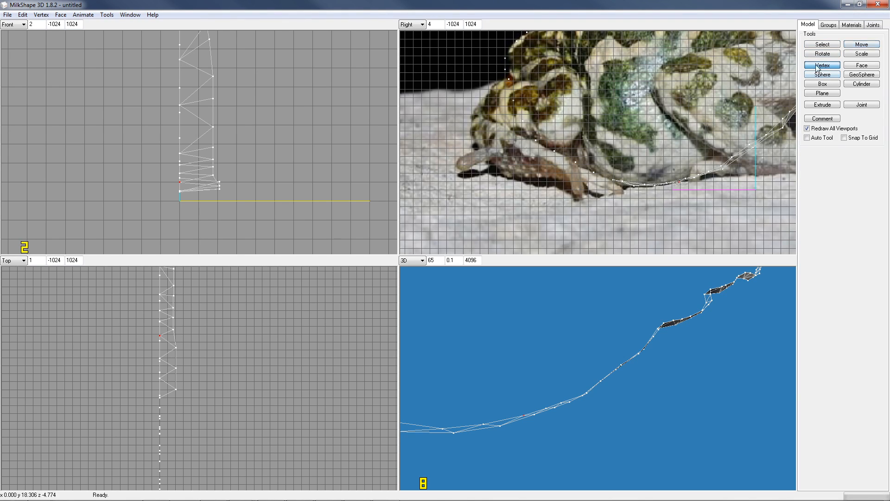
pyautogui.click(603, 174)
pyautogui.click(860, 45)
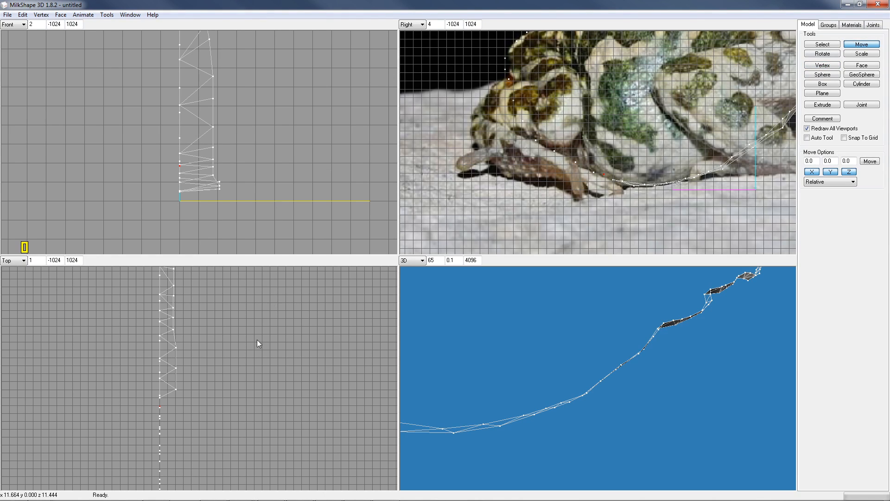
pyautogui.moveTo(209, 435); pyautogui.dragTo(228, 435)
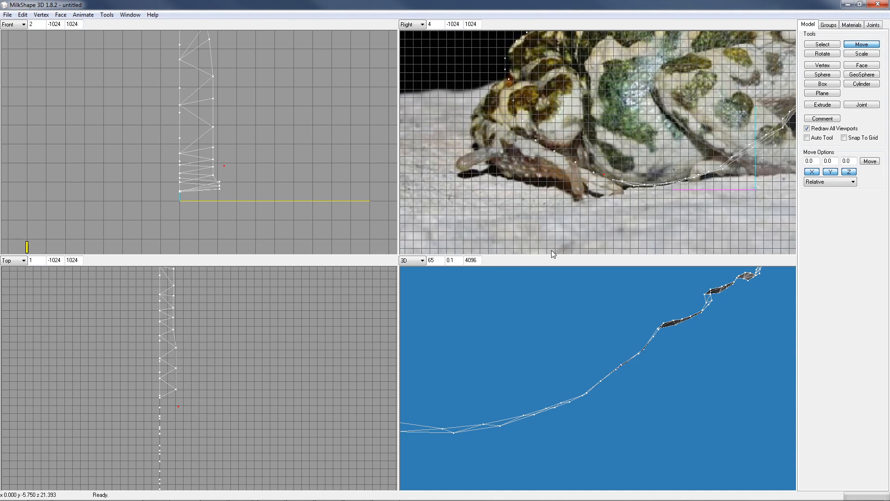
# Place the next two vertices along the outline near the hind leg and offset each sideways in the top view
pyautogui.click(823, 44)
pyautogui.click(823, 65)
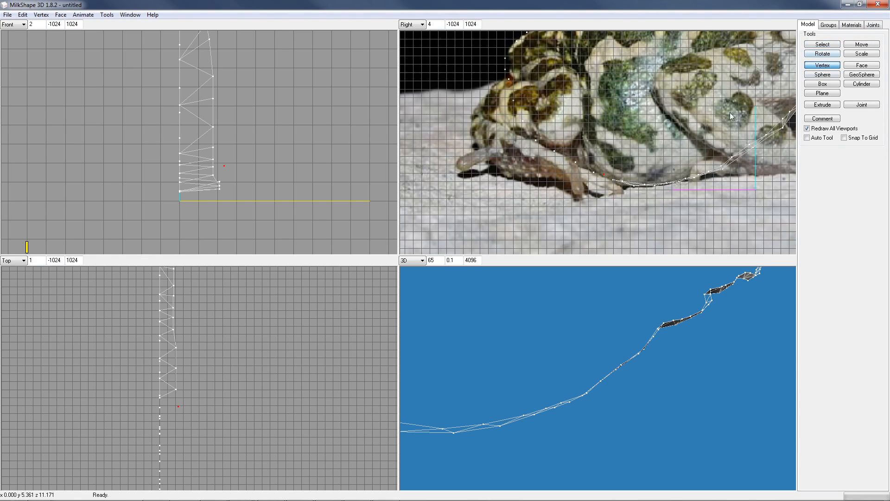
pyautogui.click(584, 166)
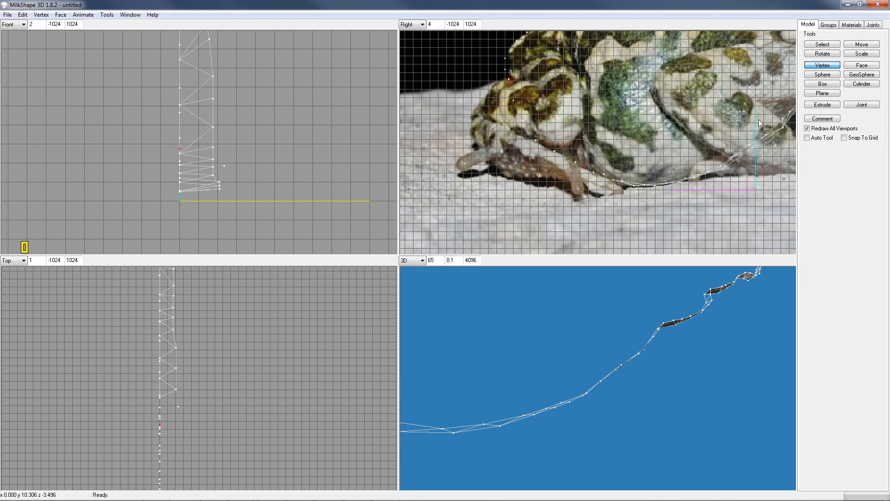
pyautogui.click(861, 44)
pyautogui.moveTo(208, 438); pyautogui.dragTo(227, 438)
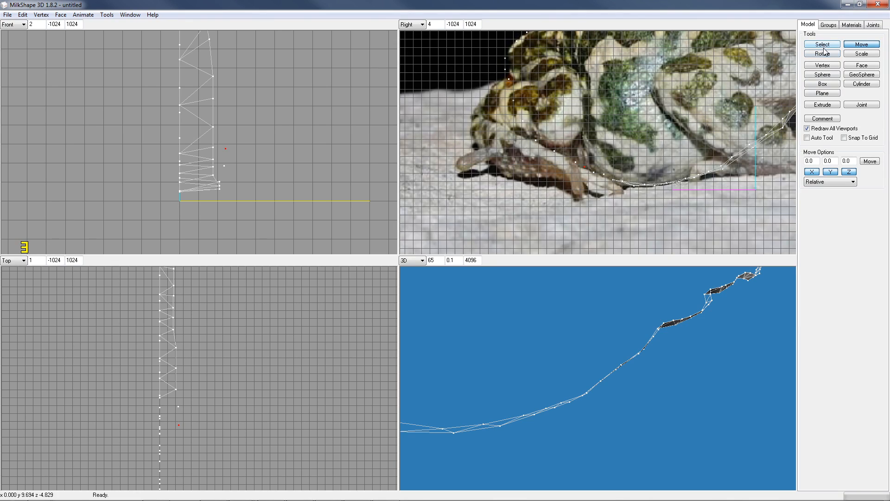
pyautogui.click(823, 65)
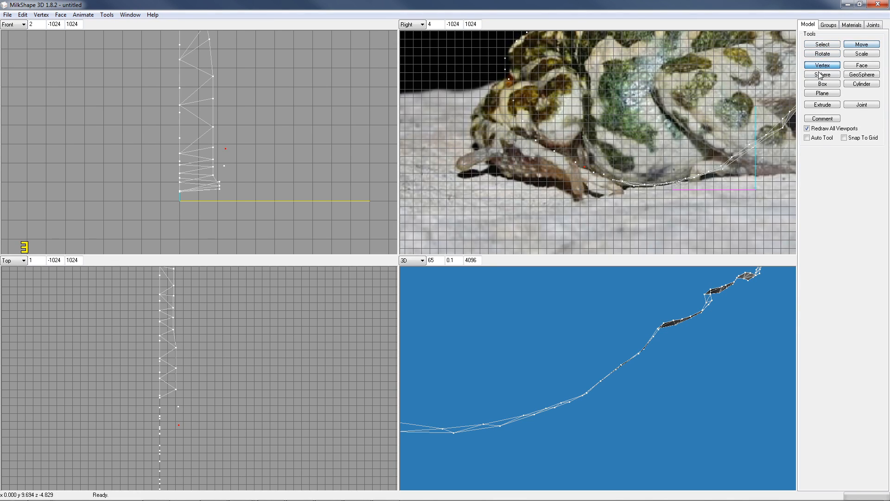
pyautogui.click(566, 157)
pyautogui.click(858, 45)
pyautogui.moveTo(210, 463); pyautogui.dragTo(230, 463)
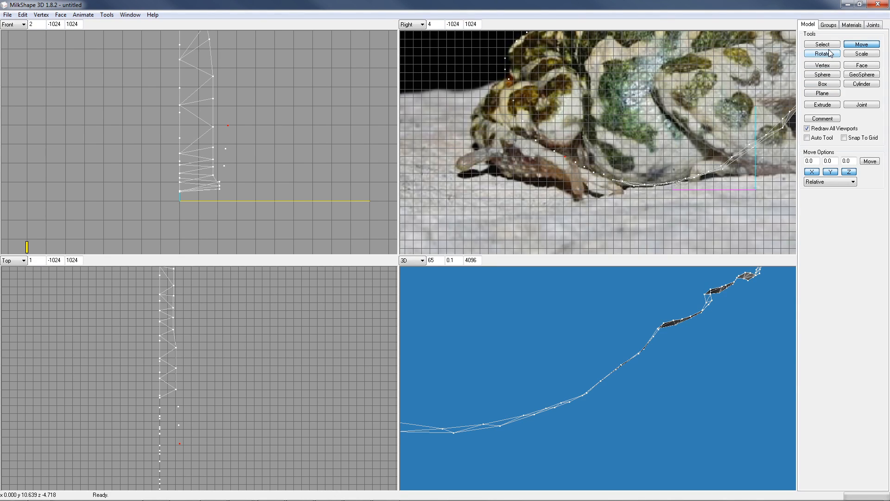
# Place two more closely spaced vertices further up the outline, offsetting the second slightly less sideways in the top view
pyautogui.click(825, 65)
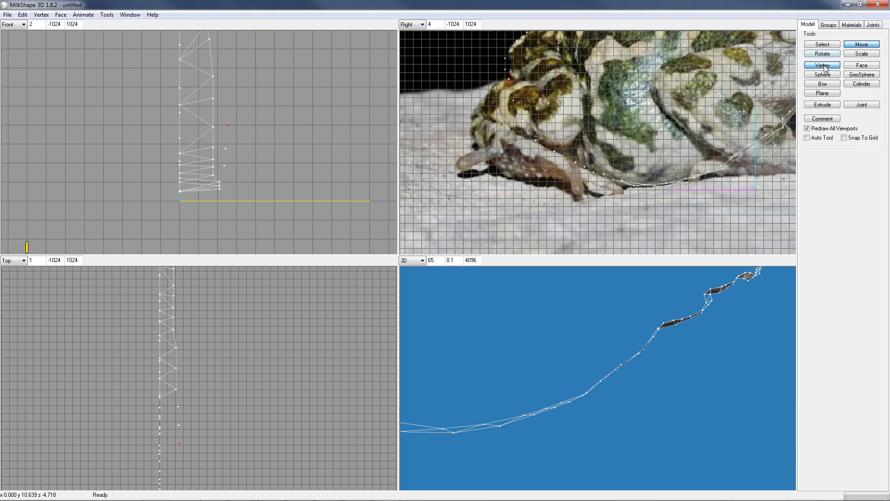
pyautogui.click(555, 150)
pyautogui.click(867, 47)
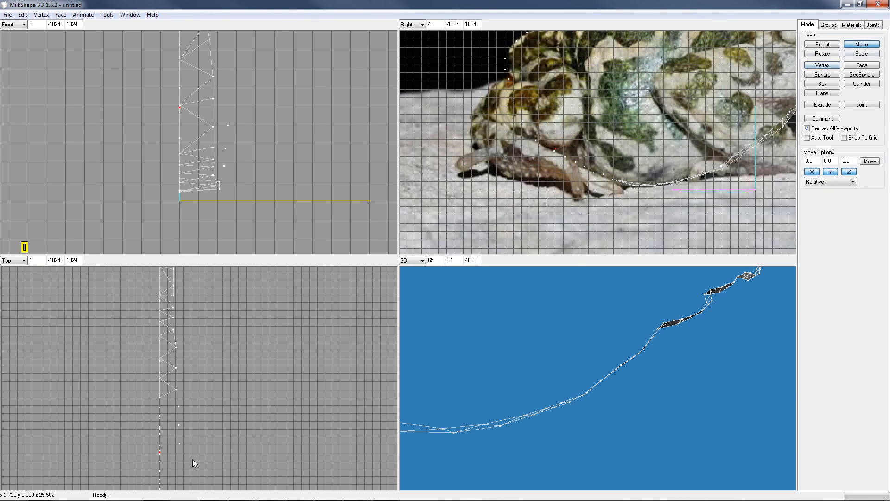
pyautogui.moveTo(213, 458); pyautogui.dragTo(230, 457)
pyautogui.click(823, 65)
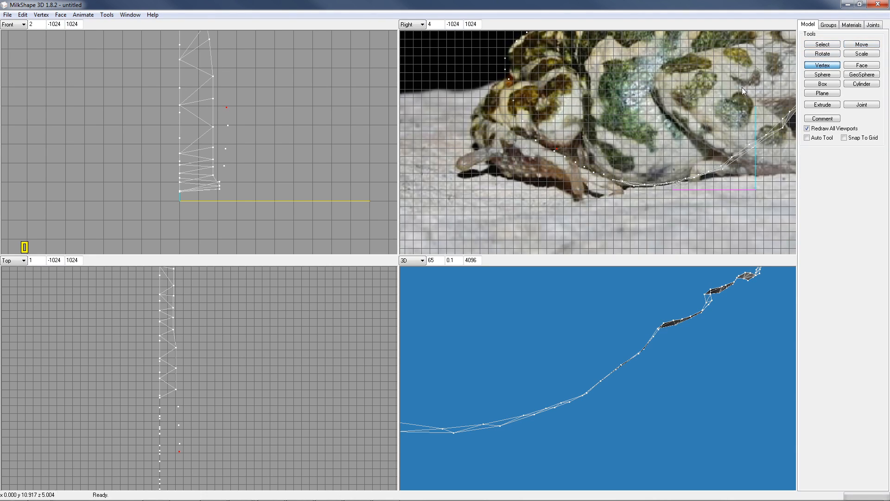
pyautogui.click(546, 145)
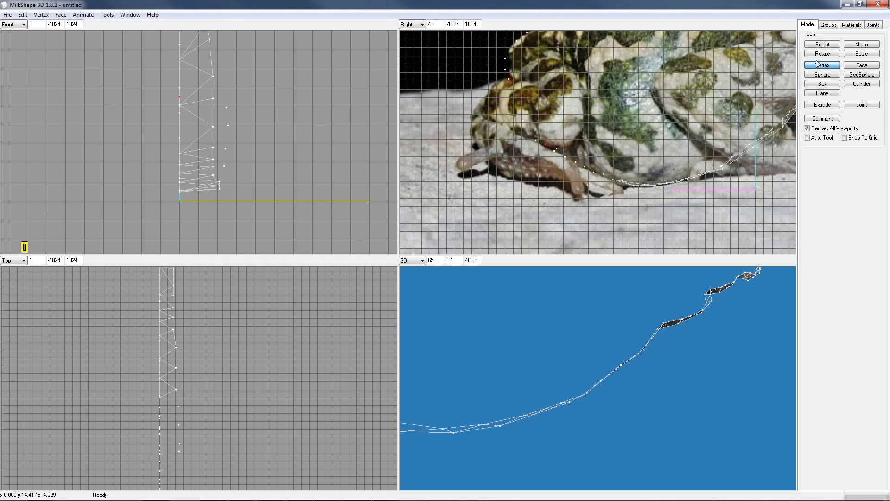
pyautogui.click(861, 44)
pyautogui.moveTo(192, 470); pyautogui.dragTo(209, 470)
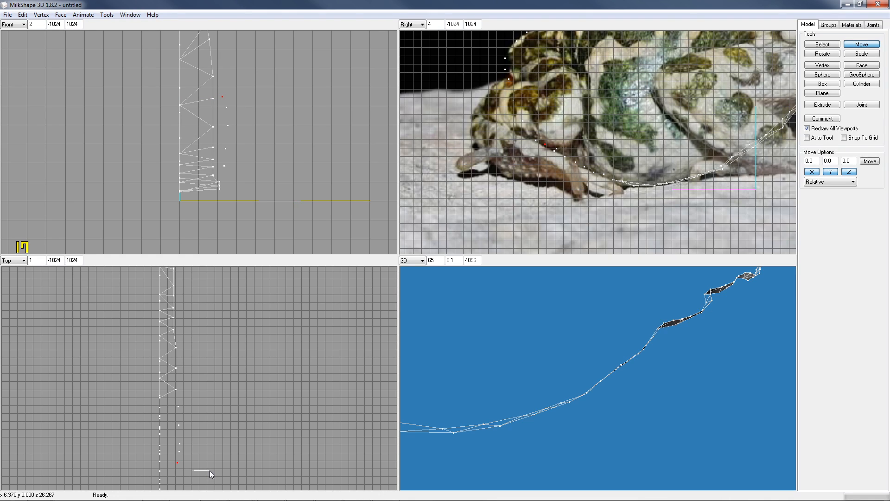
pyautogui.moveTo(209, 470); pyautogui.dragTo(209, 470)
# Add another inner vertex at the lower end of the outline's upward bend and offset it sideways in the top view
pyautogui.moveTo(563, 195); pyautogui.dragTo(623, 197, button='right')
pyautogui.moveTo(619, 231); pyautogui.dragTo(615, 237, button='middle')
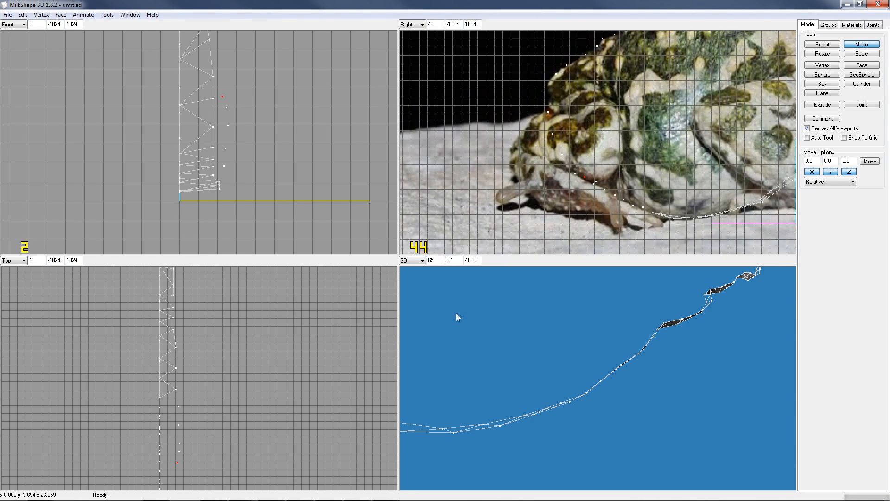
pyautogui.moveTo(244, 461); pyautogui.dragTo(246, 407, button='middle')
pyautogui.scroll(1, 246, 407)
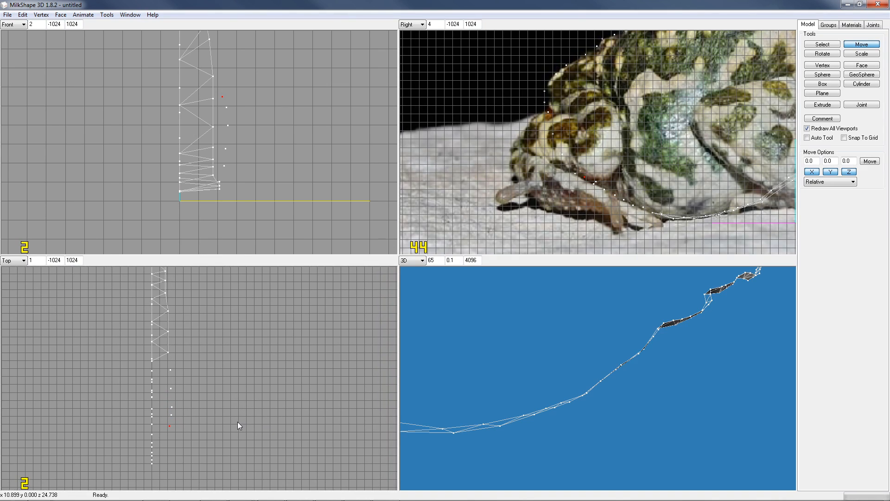
pyautogui.click(823, 66)
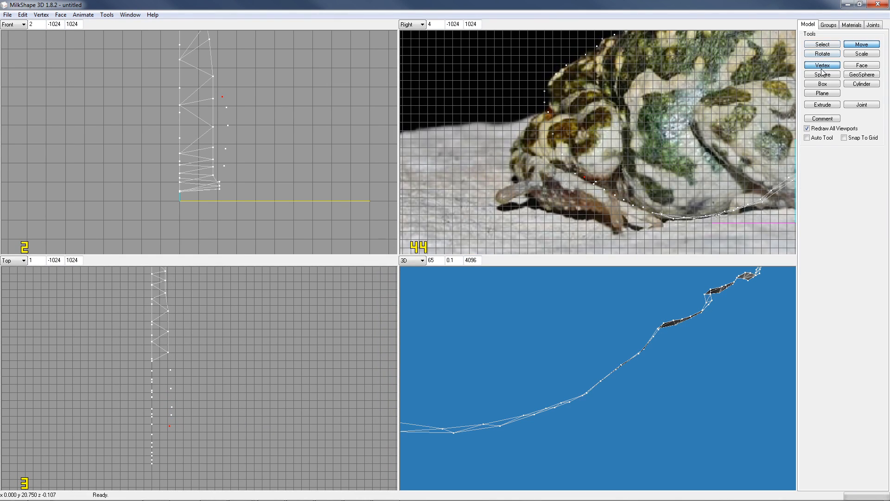
pyautogui.click(577, 172)
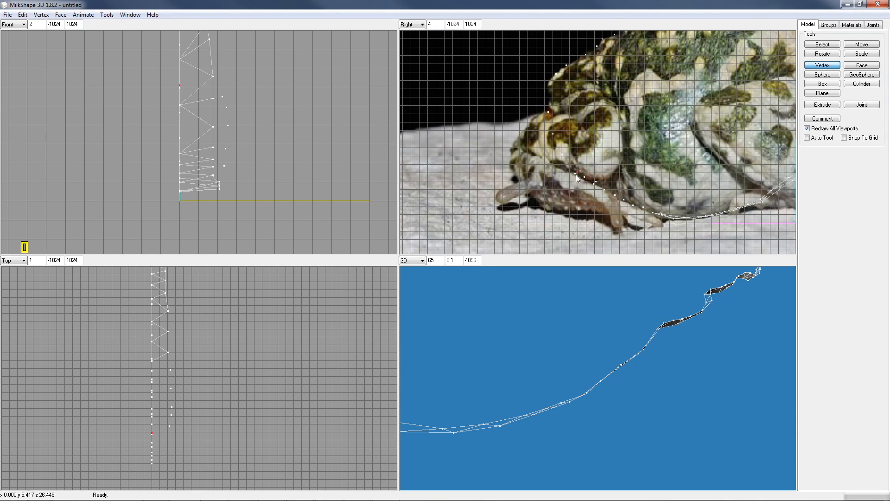
pyautogui.click(867, 44)
pyautogui.moveTo(173, 455); pyautogui.dragTo(186, 455)
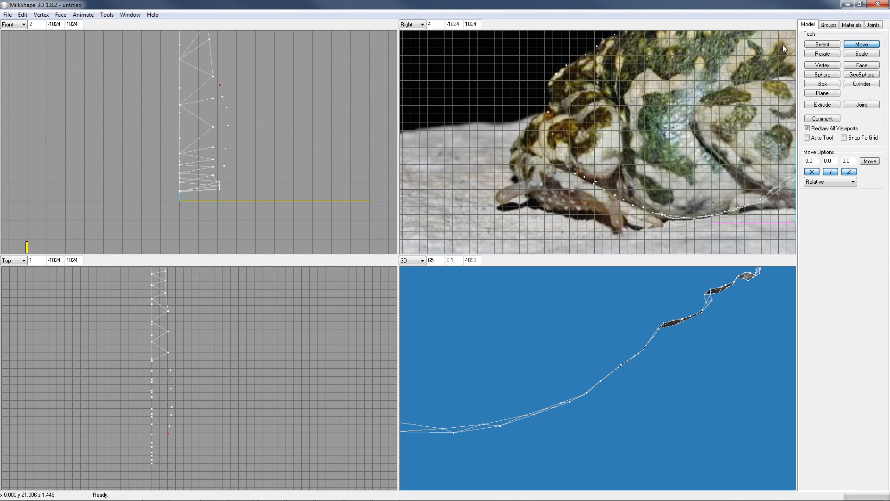
# Place two vertices following the outline's upward bend and offset them sideways so the inner row tapers in the top view
pyautogui.click(832, 66)
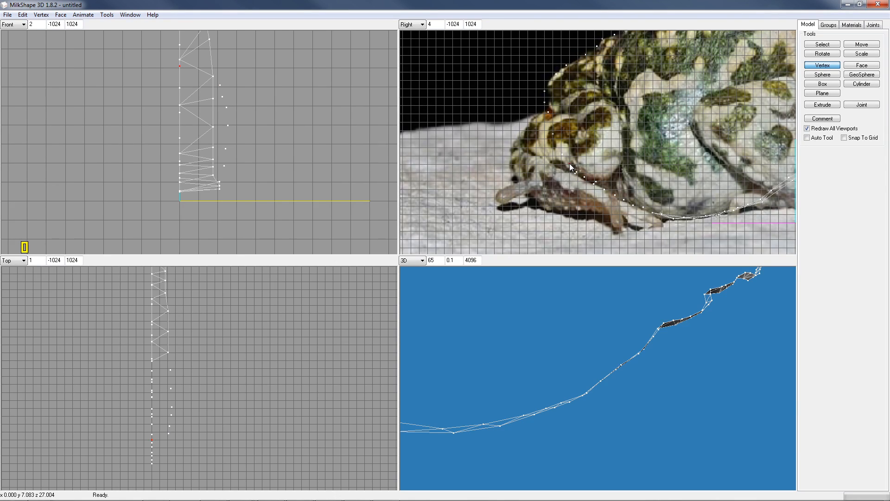
pyautogui.click(858, 46)
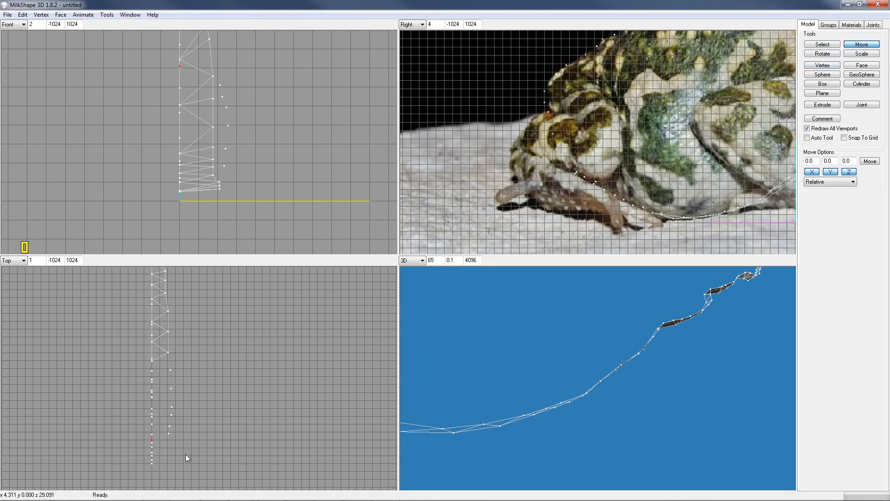
pyautogui.moveTo(183, 457); pyautogui.dragTo(196, 456)
pyautogui.moveTo(199, 456); pyautogui.dragTo(198, 455)
pyautogui.click(835, 66)
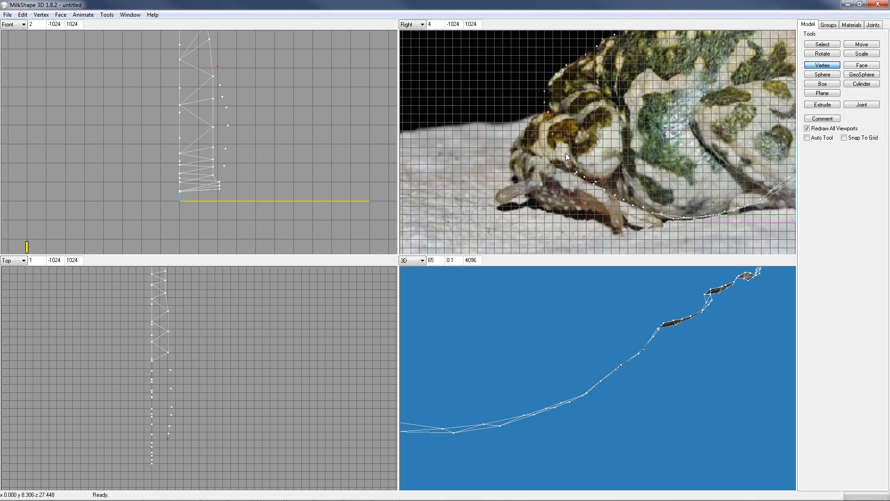
pyautogui.click(863, 45)
pyautogui.moveTo(186, 465); pyautogui.dragTo(201, 465)
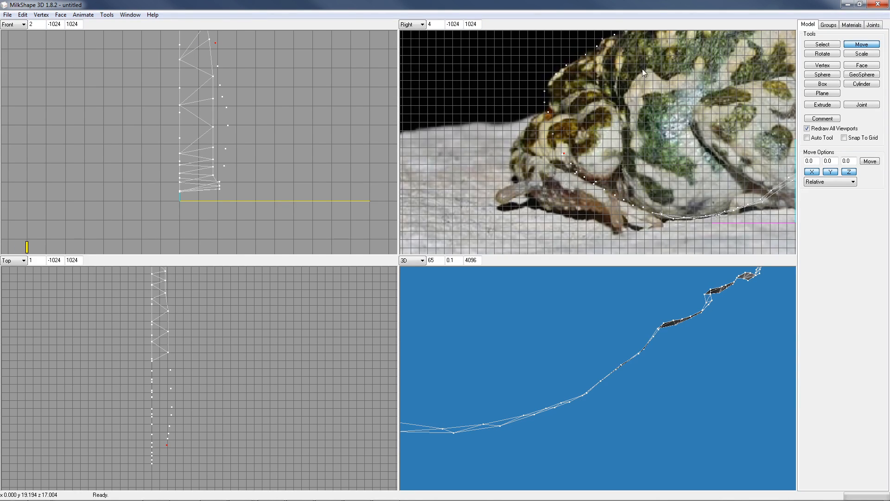
# Place the last two inner vertices up to the top of the bend and offset each sideways in the top view
pyautogui.click(829, 66)
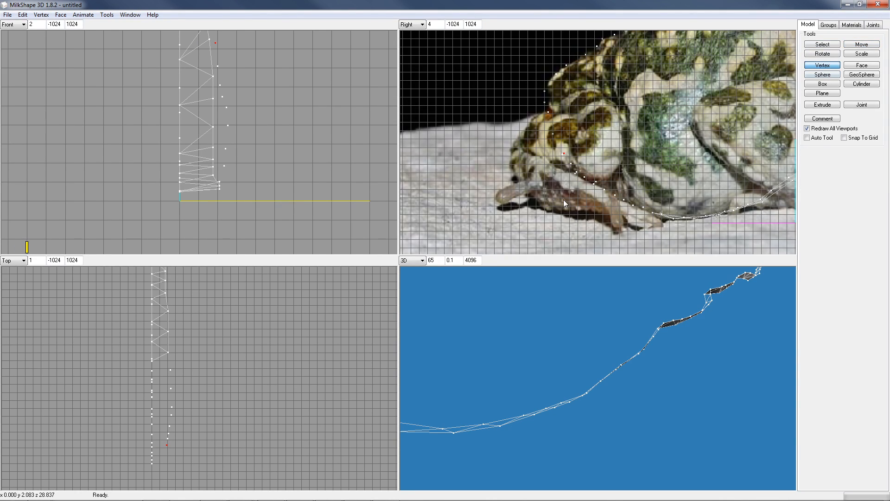
pyautogui.click(557, 142)
pyautogui.click(861, 44)
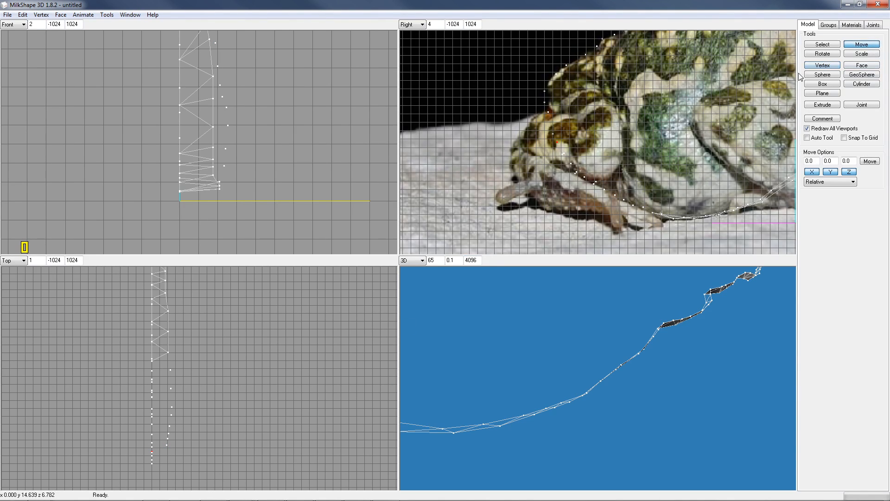
pyautogui.moveTo(176, 462); pyautogui.dragTo(188, 463)
pyautogui.moveTo(190, 466); pyautogui.dragTo(190, 465)
pyautogui.click(833, 66)
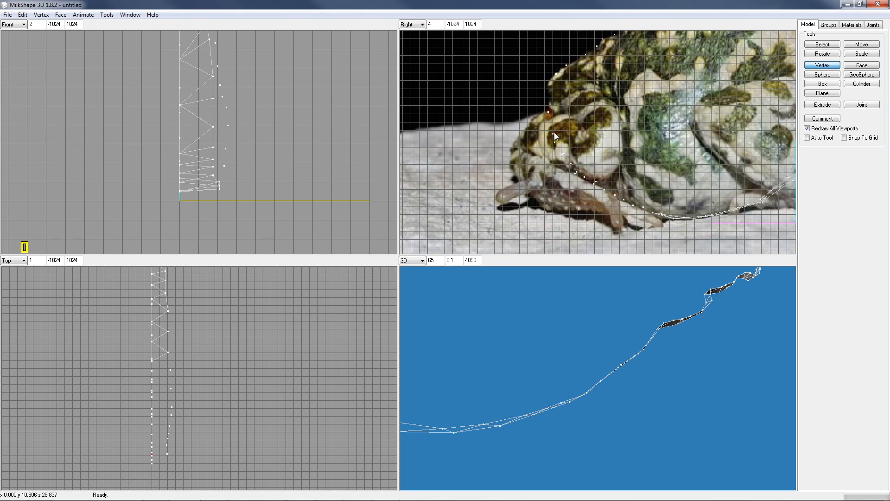
pyautogui.click(866, 44)
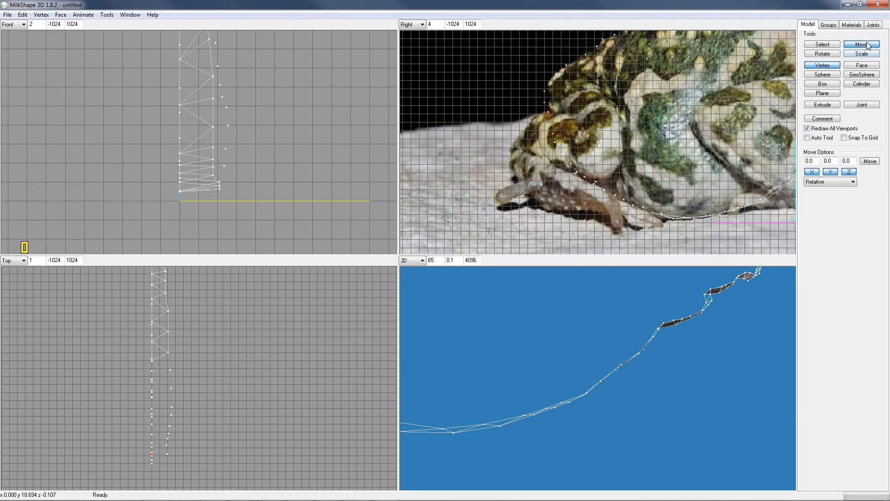
pyautogui.moveTo(187, 470); pyautogui.dragTo(202, 469)
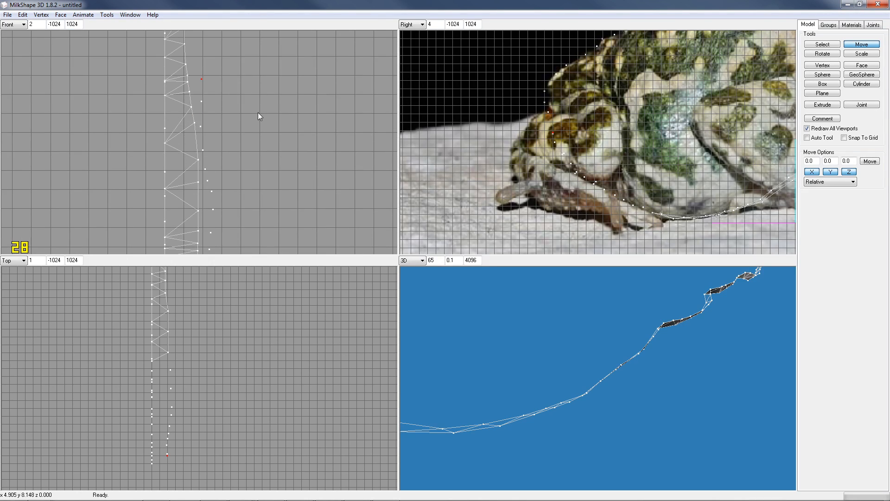
# Move the two uppermost new inner vertices inward in the front view to taper the row toward the centre line
pyautogui.keyDown('ctrl'); pyautogui.moveTo(280, 228); pyautogui.dragTo(269, 262); pyautogui.keyUp('ctrl')
pyautogui.keyDown('ctrl'); pyautogui.moveTo(260, 145); pyautogui.dragTo(260, 165); pyautogui.keyUp('ctrl')
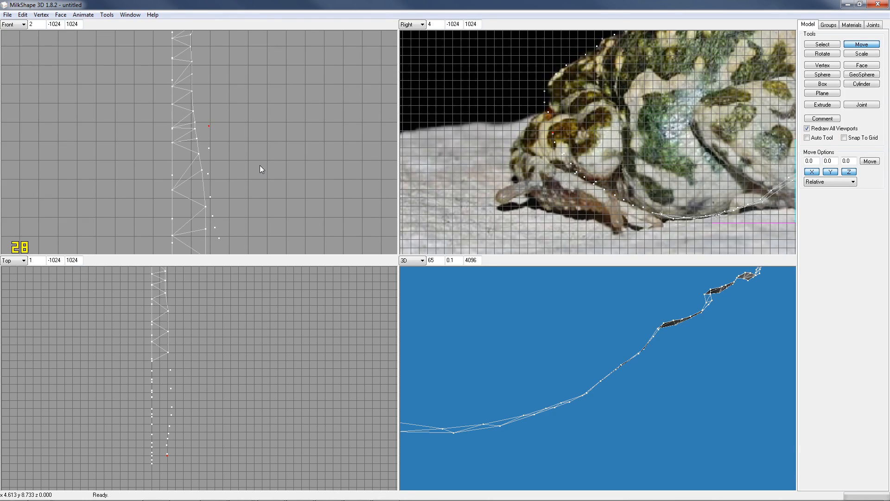
pyautogui.moveTo(229, 125); pyautogui.dragTo(221, 124)
pyautogui.click(812, 45)
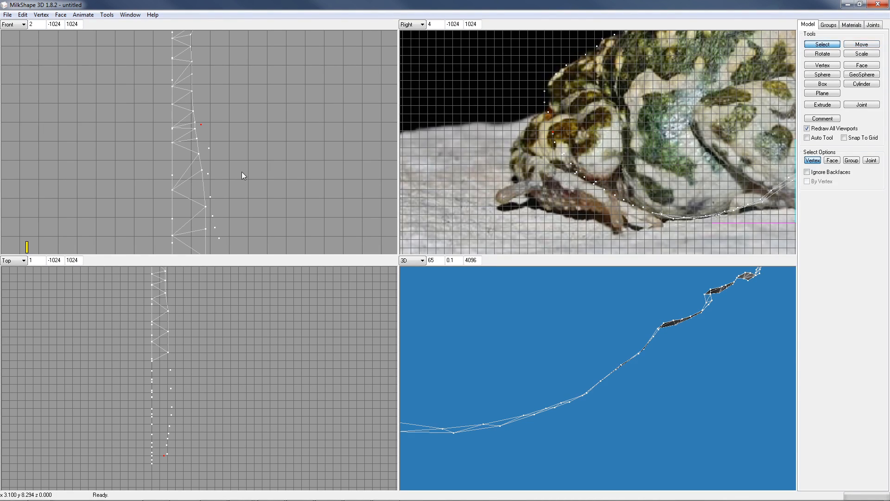
pyautogui.click(208, 148)
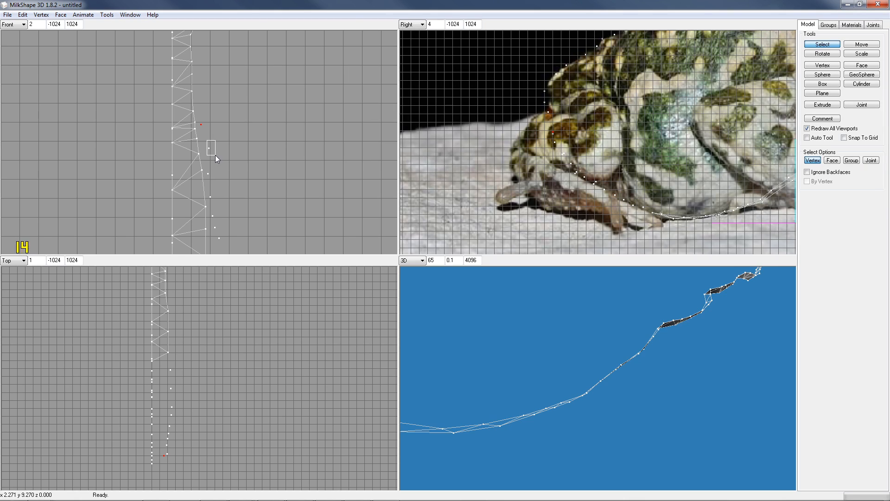
pyautogui.click(861, 44)
pyautogui.moveTo(307, 163); pyautogui.dragTo(305, 164)
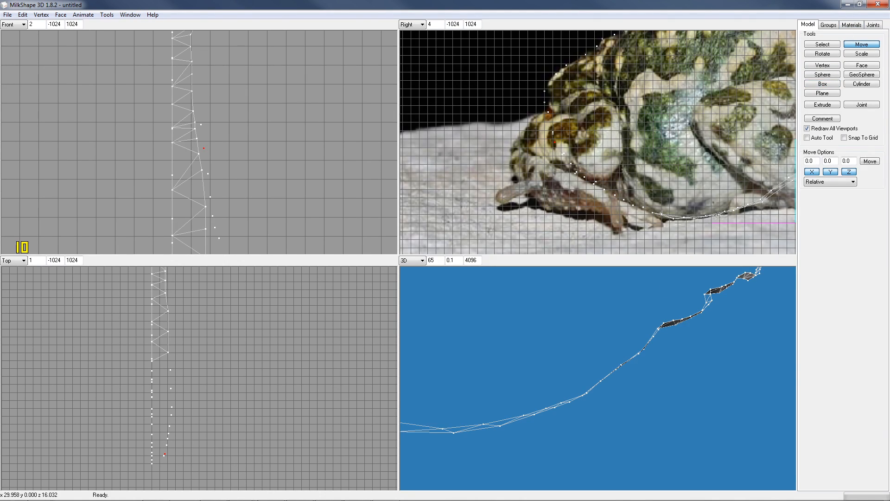
# Continue the face strip from its open end along the underside by joining neighbouring outline and inner-row vertices in the side view
pyautogui.moveTo(523, 366); pyautogui.dragTo(547, 356)
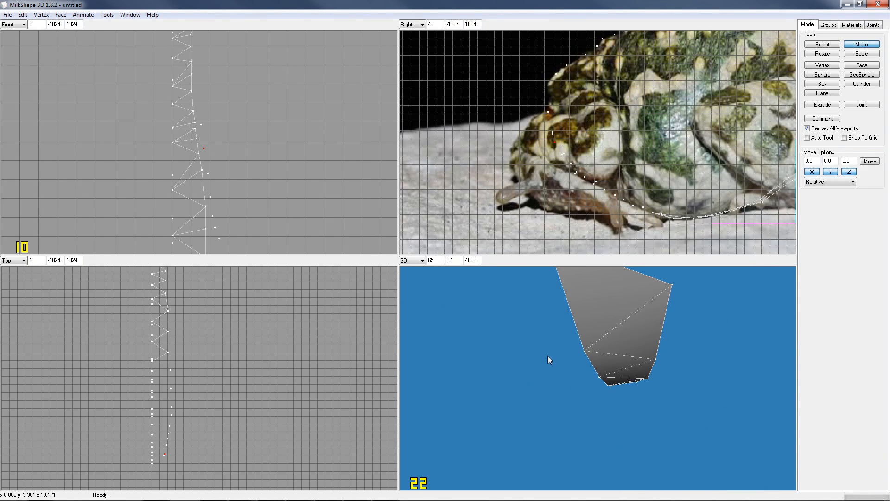
pyautogui.moveTo(633, 387); pyautogui.dragTo(742, 391)
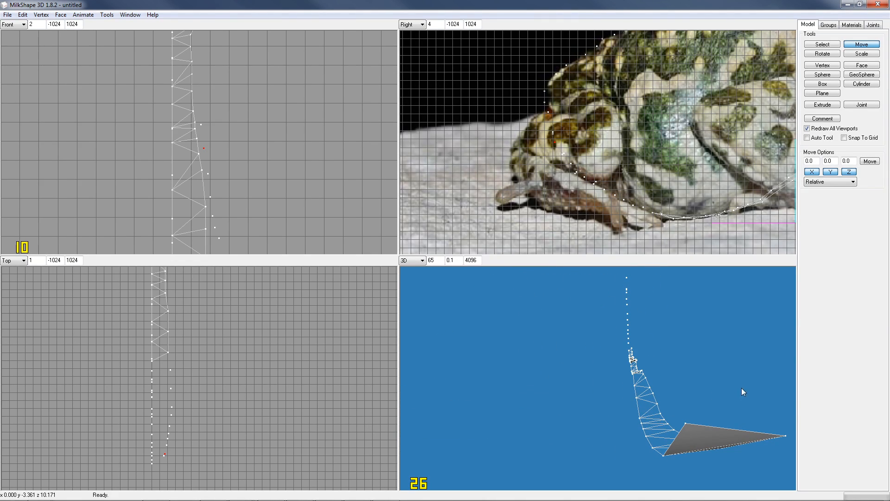
pyautogui.moveTo(649, 379); pyautogui.dragTo(664, 360)
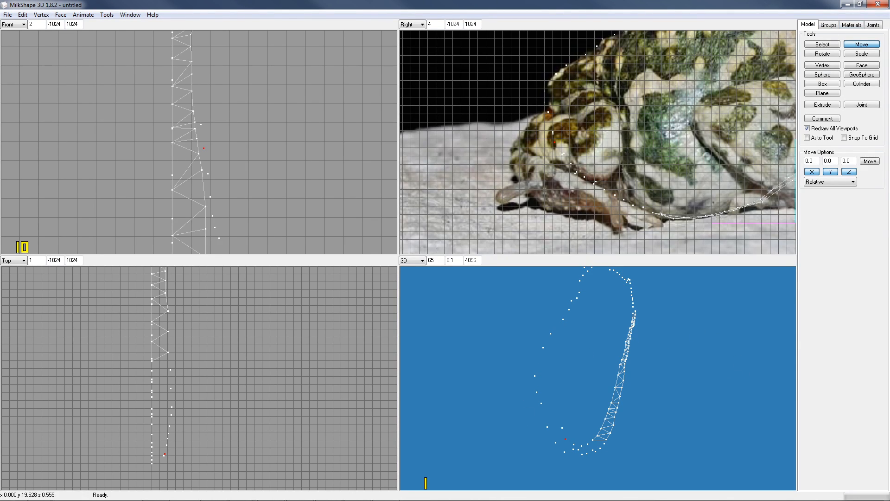
pyautogui.click(833, 44)
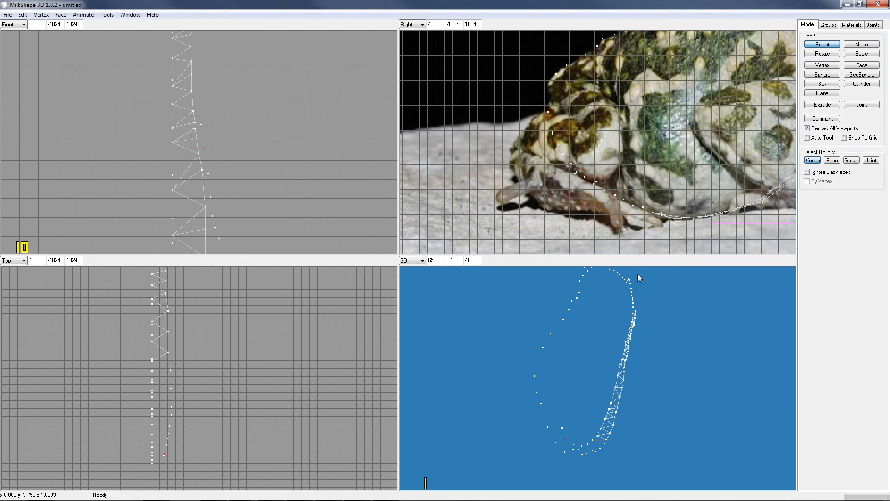
pyautogui.moveTo(641, 203); pyautogui.dragTo(664, 221)
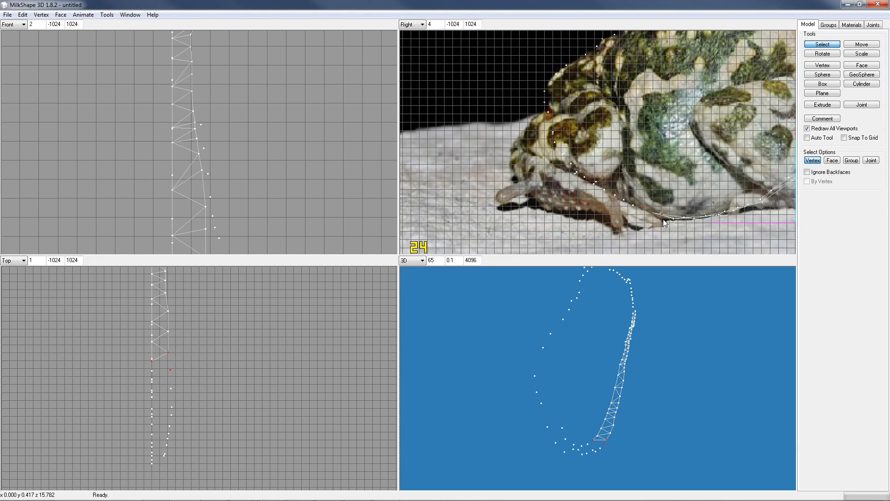
pyautogui.moveTo(632, 200); pyautogui.dragTo(655, 219)
pyautogui.moveTo(623, 201); pyautogui.dragTo(653, 221)
pyautogui.moveTo(610, 192); pyautogui.dragTo(633, 218)
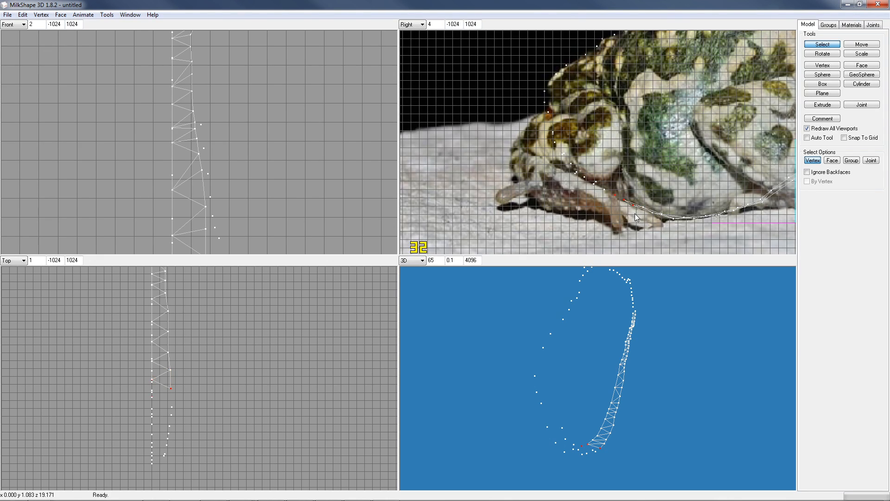
pyautogui.moveTo(601, 185); pyautogui.dragTo(627, 205)
pyautogui.moveTo(669, 365); pyautogui.dragTo(617, 377)
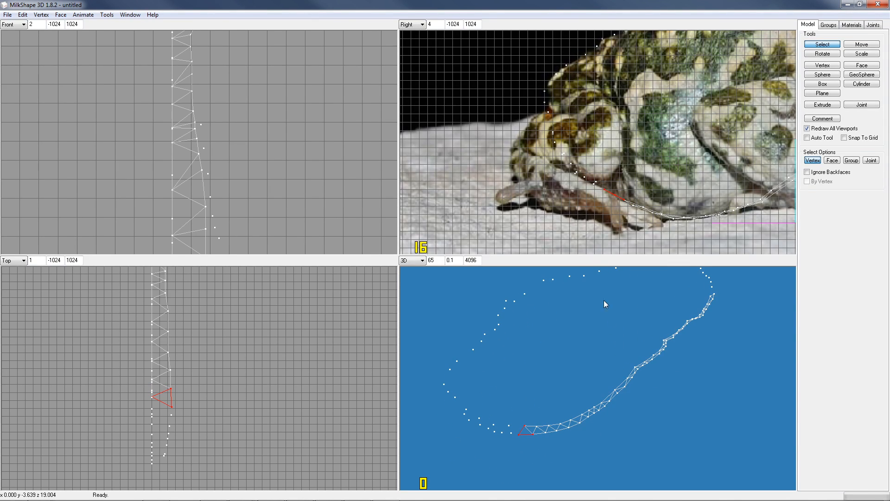
# Add the next faces between the outline and inner row, advancing along the underside toward the start of the upward bend
pyautogui.moveTo(590, 181); pyautogui.dragTo(609, 195)
pyautogui.moveTo(612, 192)
pyautogui.mouseDown()
pyautogui.moveTo(618, 199)
pyautogui.moveTo(598, 183)
pyautogui.moveTo(610, 198)
pyautogui.mouseUp()
pyautogui.keyDown('shift'); pyautogui.moveTo(594, 180); pyautogui.dragTo(598, 186, button='right'); pyautogui.keyUp('shift')
pyautogui.hotkey('ctrl', 'f')
pyautogui.moveTo(589, 176); pyautogui.dragTo(606, 201)
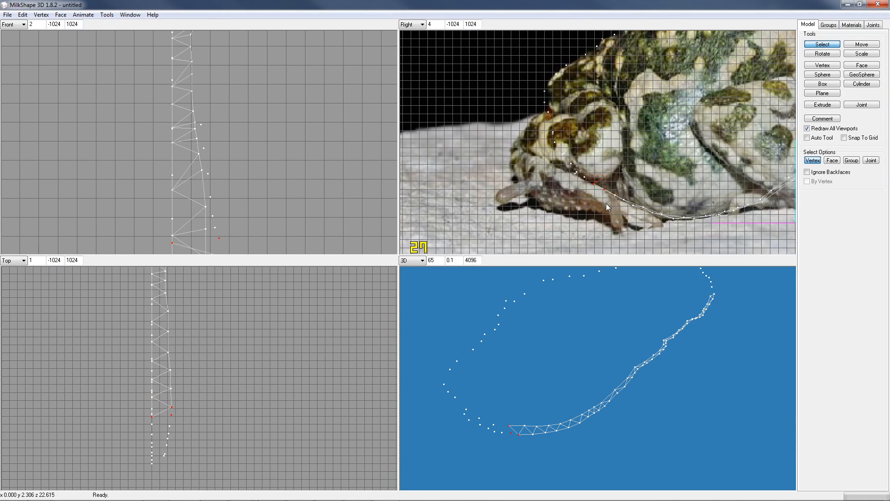
pyautogui.hotkey('ctrl', 'f')
pyautogui.moveTo(583, 178); pyautogui.dragTo(603, 192)
pyautogui.hotkey('ctrl', 'f')
# Extend the face strip to the lower end of the upward bend, joining three vertices for each face
pyautogui.moveTo(576, 175); pyautogui.dragTo(594, 189)
pyautogui.hotkey('ctrl', 'f')
pyautogui.moveTo(573, 175); pyautogui.dragTo(587, 181)
pyautogui.hotkey('ctrl', 'f')
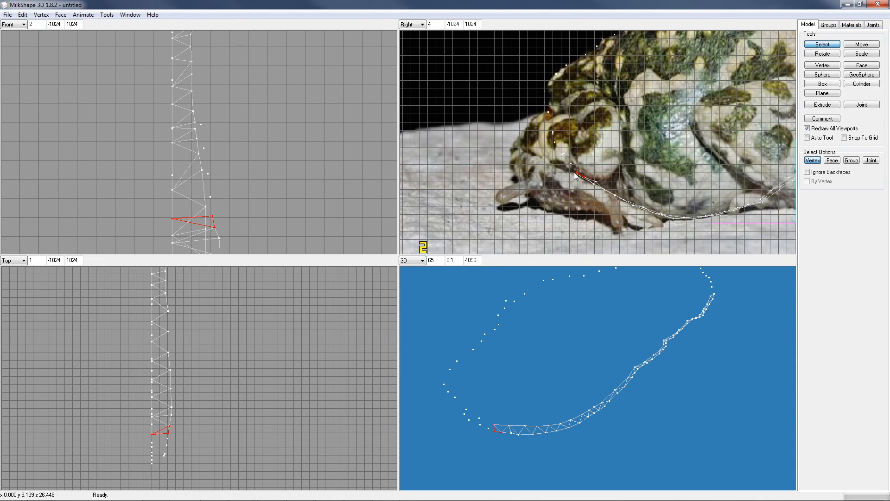
pyautogui.moveTo(570, 161); pyautogui.dragTo(580, 182)
pyautogui.hotkey('ctrl', 'f')
# Build faces up the lower half of the bend between both rows and select the next vertex pair above them
pyautogui.click(575, 176)
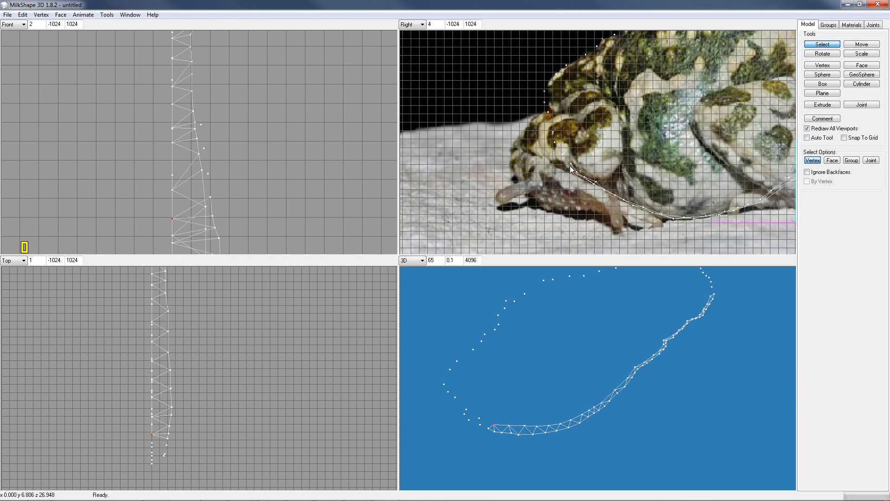
pyautogui.keyDown('shift'); pyautogui.moveTo(573, 167); pyautogui.dragTo(561, 154); pyautogui.keyUp('shift')
pyautogui.moveTo(554, 324); pyautogui.dragTo(605, 302)
pyautogui.hotkey('ctrl', 'f')
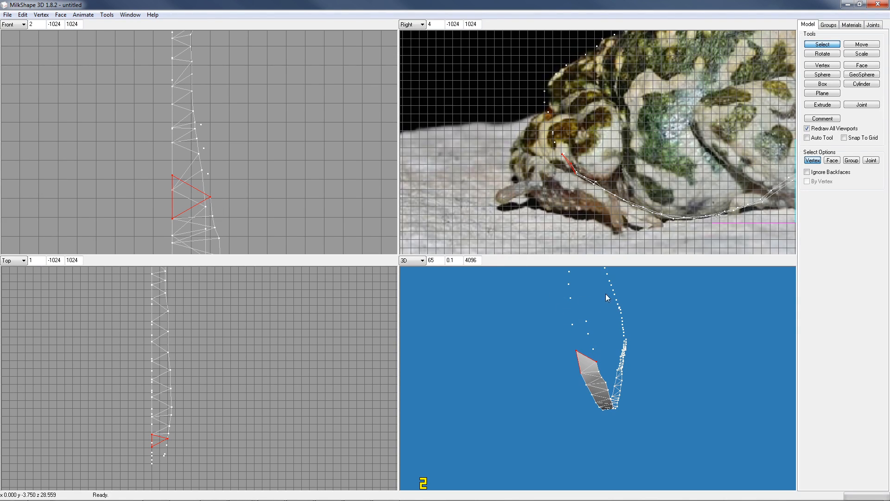
pyautogui.moveTo(559, 152); pyautogui.dragTo(577, 171)
pyautogui.hotkey('ctrl', 'f')
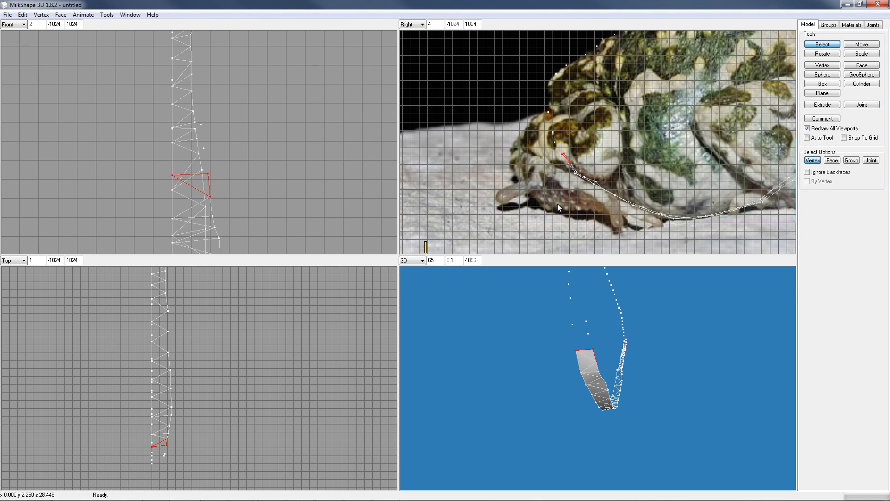
pyautogui.moveTo(553, 141); pyautogui.dragTo(568, 159)
pyautogui.hotkey('ctrl', 'f')
pyautogui.moveTo(552, 132); pyautogui.dragTo(563, 153)
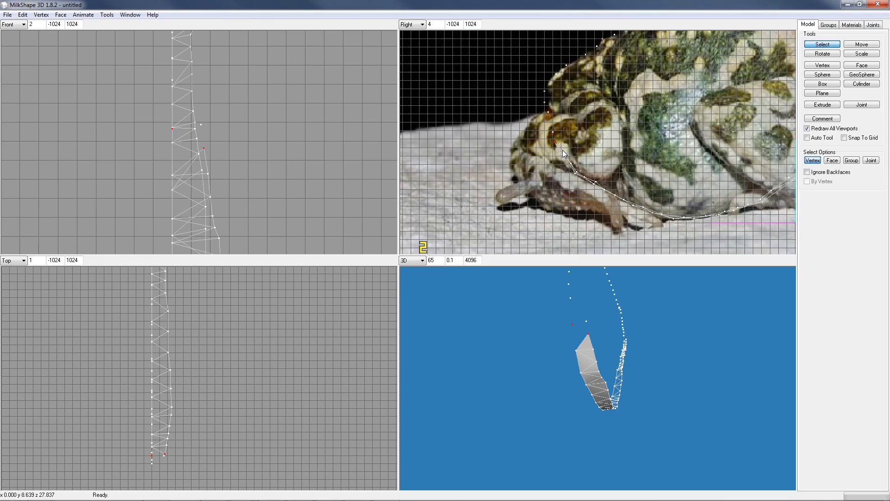
# Try a face joining the selected pair with the inner-row vertex below it, and undo it
pyautogui.keyDown('shift'); pyautogui.click(564, 153); pyautogui.keyUp('shift')
pyautogui.hotkey('ctrl', 'f')
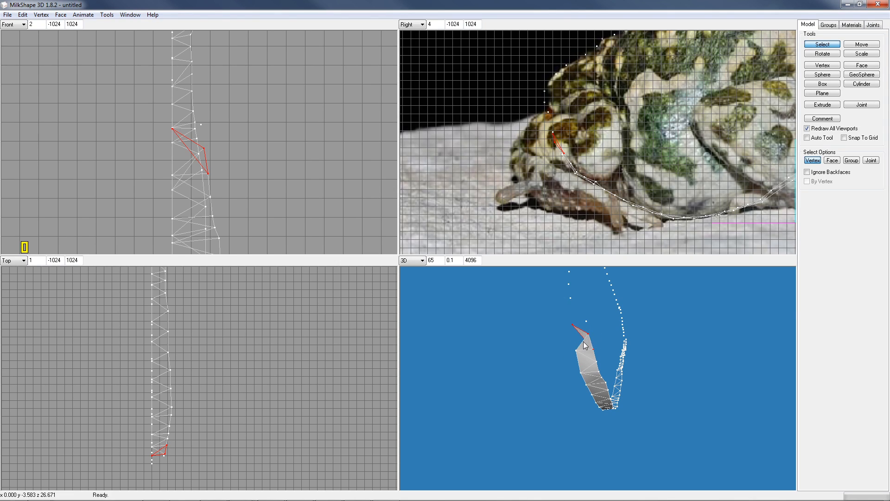
pyautogui.click(26, 15)
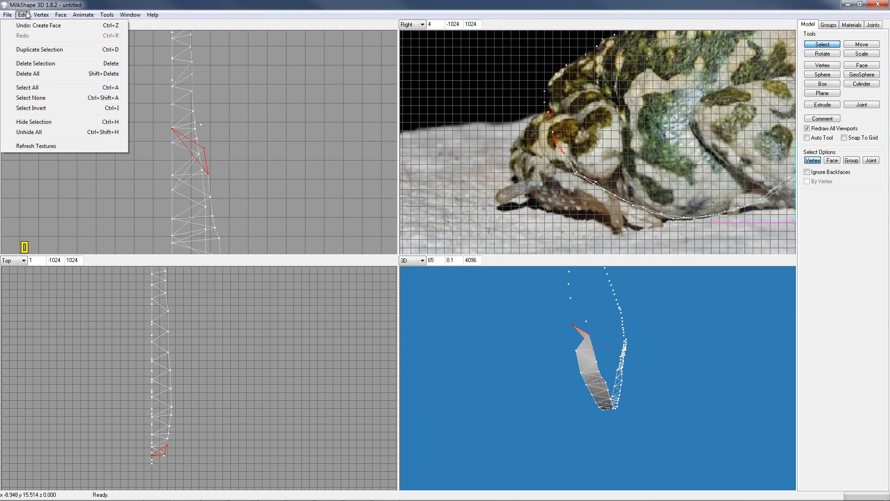
pyautogui.click(34, 26)
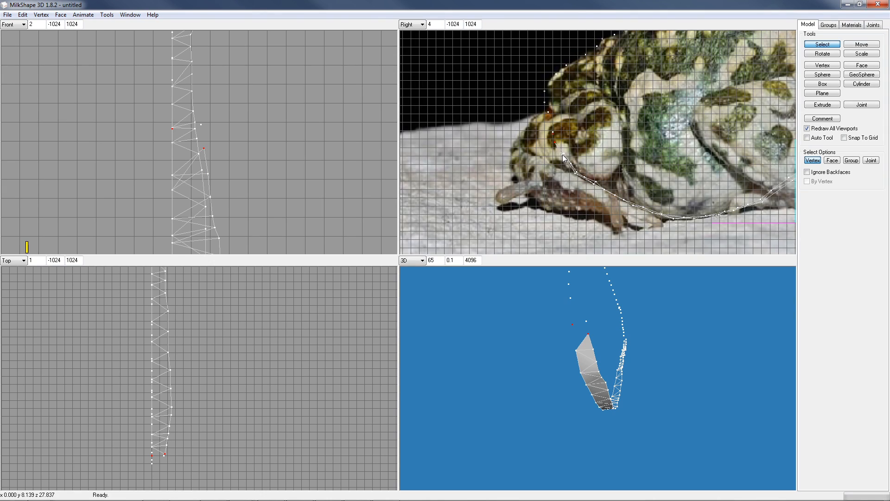
# Complete the faces between the two rows to the top of the bend, ending with a triangle to the next outline vertex
pyautogui.hotkey('ctrl', 'f')
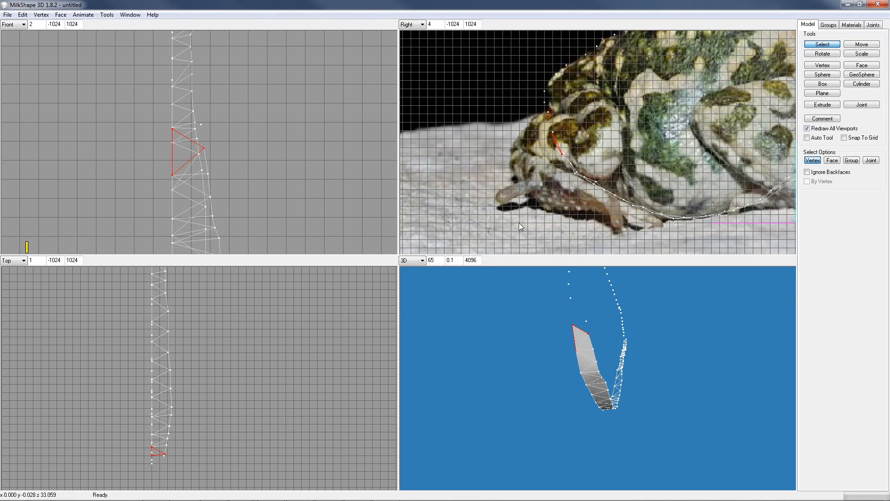
pyautogui.moveTo(548, 129); pyautogui.dragTo(562, 150)
pyautogui.hotkey('ctrl', 'f')
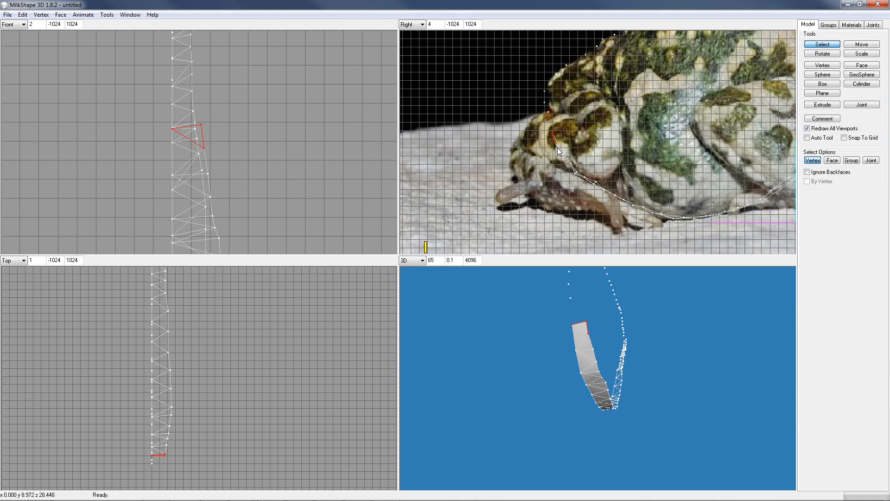
pyautogui.rightClick(577, 328)
pyautogui.click(544, 332)
pyautogui.moveTo(543, 332); pyautogui.dragTo(544, 338)
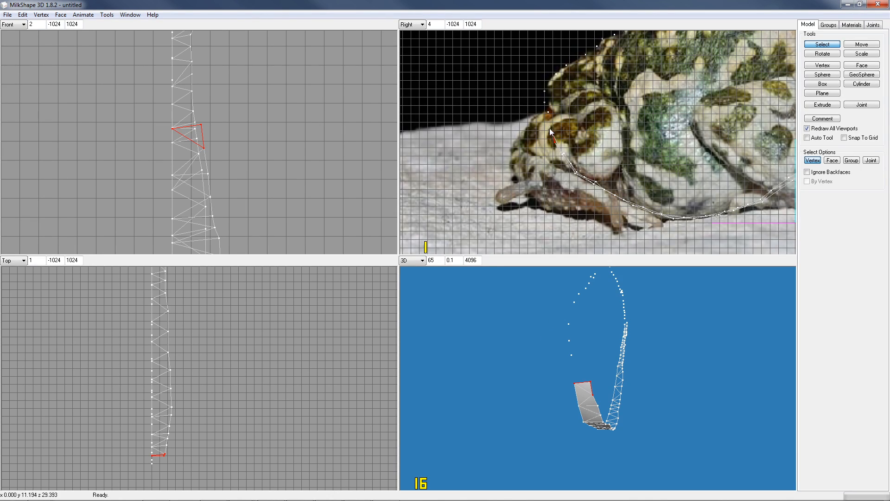
pyautogui.moveTo(557, 137); pyautogui.dragTo(550, 123)
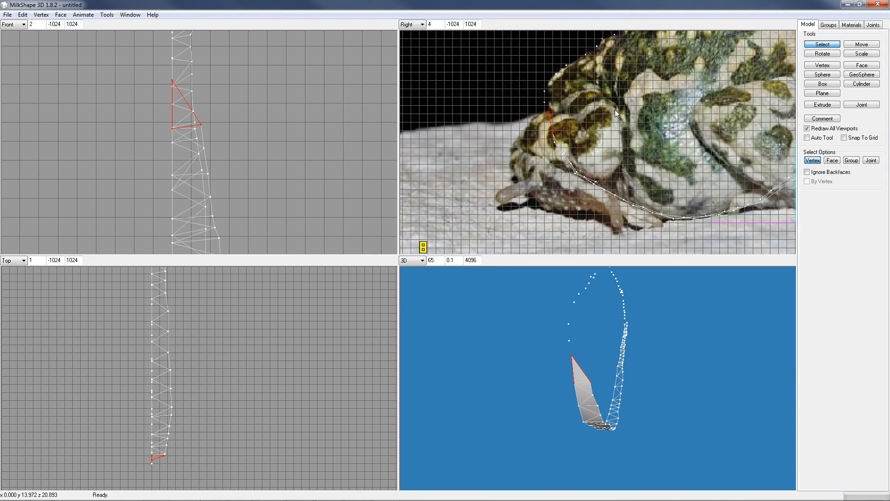
# Place a vertex on the outline just above the top of the bend and offset it sideways in the top view
pyautogui.click(822, 65)
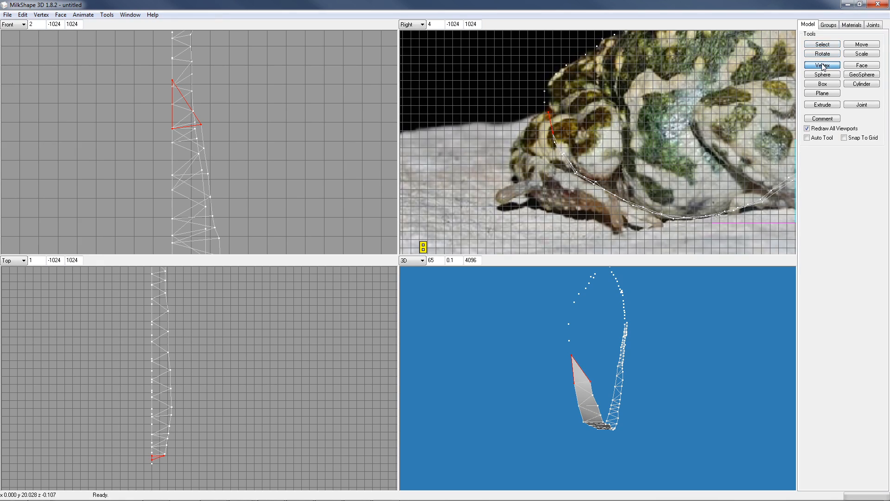
pyautogui.click(550, 118)
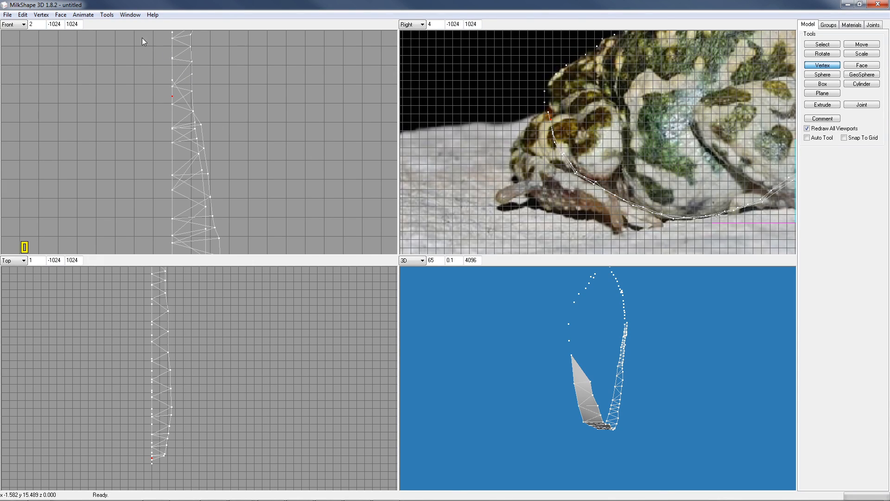
pyautogui.click(866, 44)
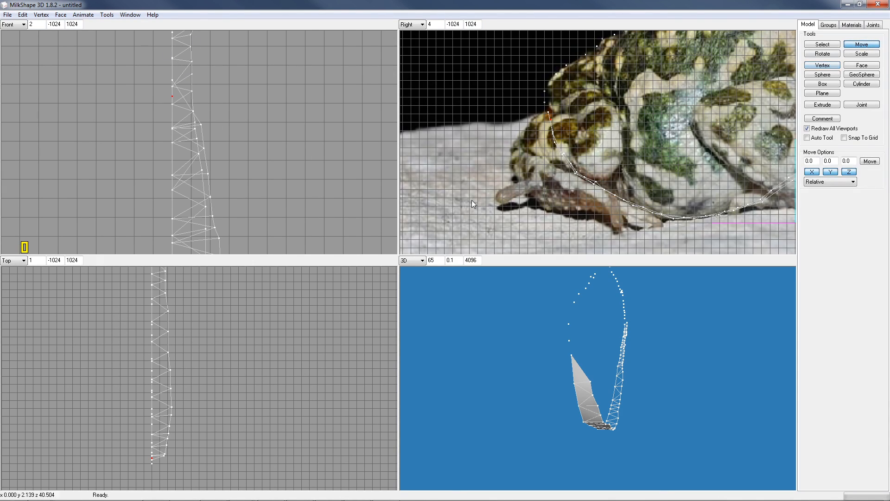
pyautogui.moveTo(189, 462); pyautogui.dragTo(199, 464)
pyautogui.moveTo(582, 139); pyautogui.dragTo(583, 139)
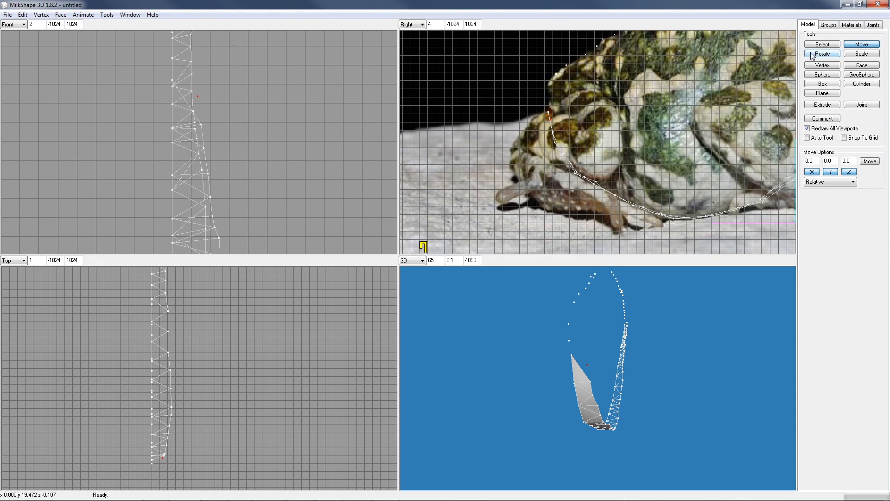
# Place two more vertices upward along the outline and offset each sideways in the top view, tapering the inner row
pyautogui.click(823, 65)
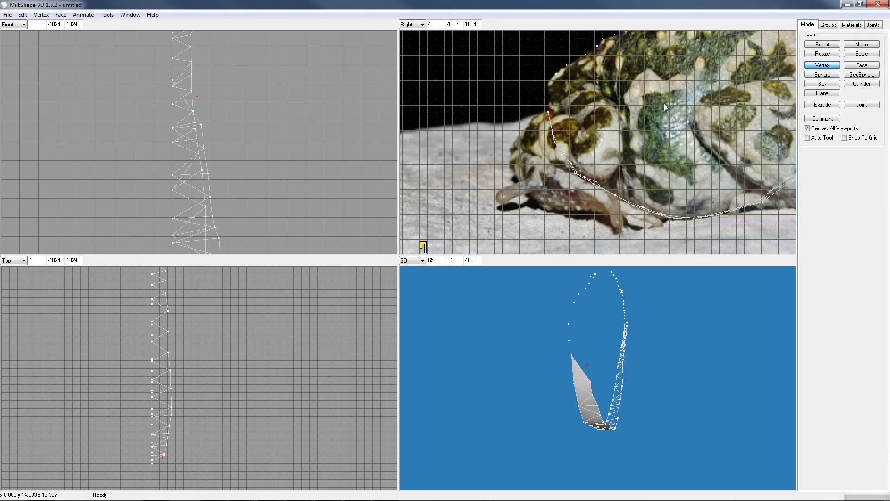
pyautogui.click(550, 110)
pyautogui.click(853, 45)
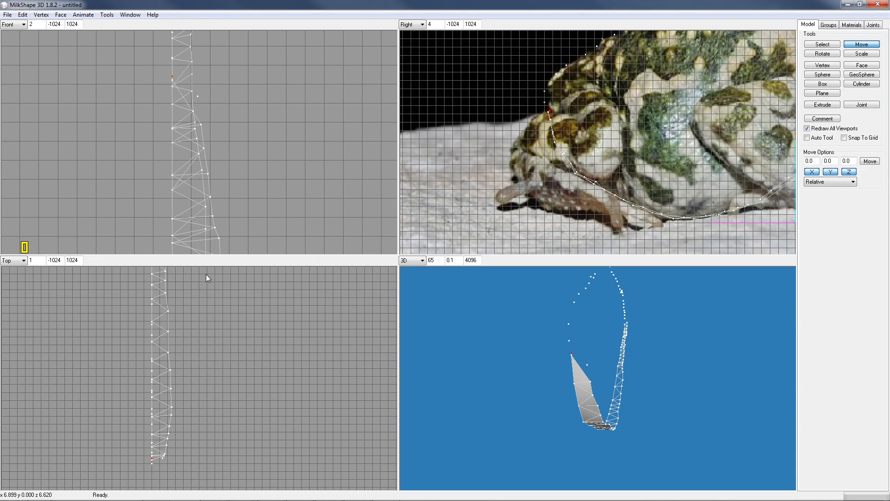
pyautogui.moveTo(189, 457); pyautogui.dragTo(193, 459)
pyautogui.click(822, 65)
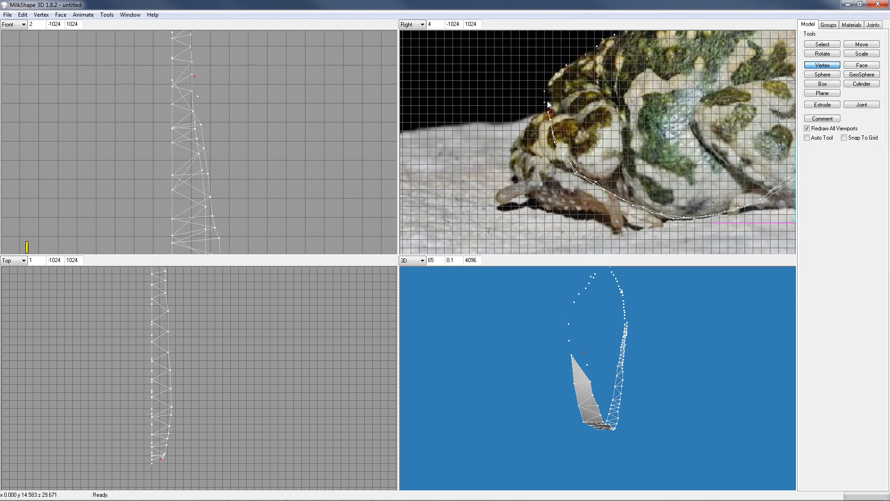
pyautogui.click(547, 101)
pyautogui.click(858, 46)
pyautogui.moveTo(179, 465); pyautogui.dragTo(188, 465)
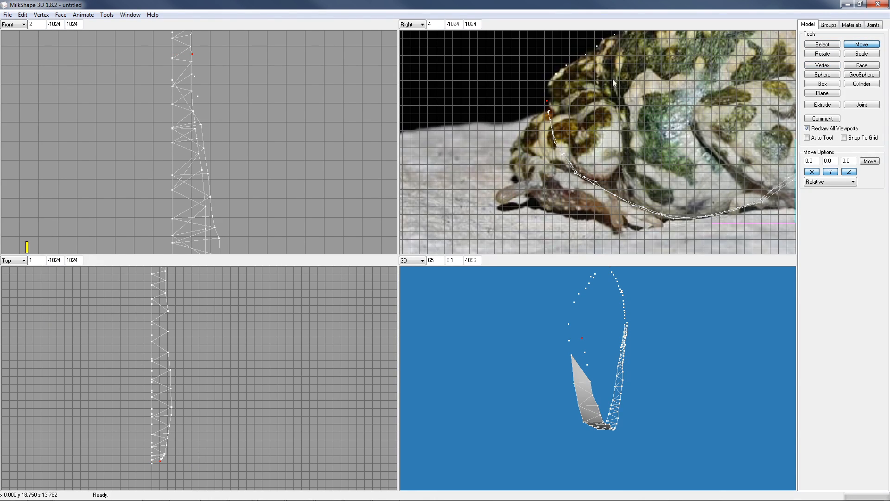
# Place two vertices at the outline's foremost edge above the bend and offset each sideways in the top view
pyautogui.click(836, 65)
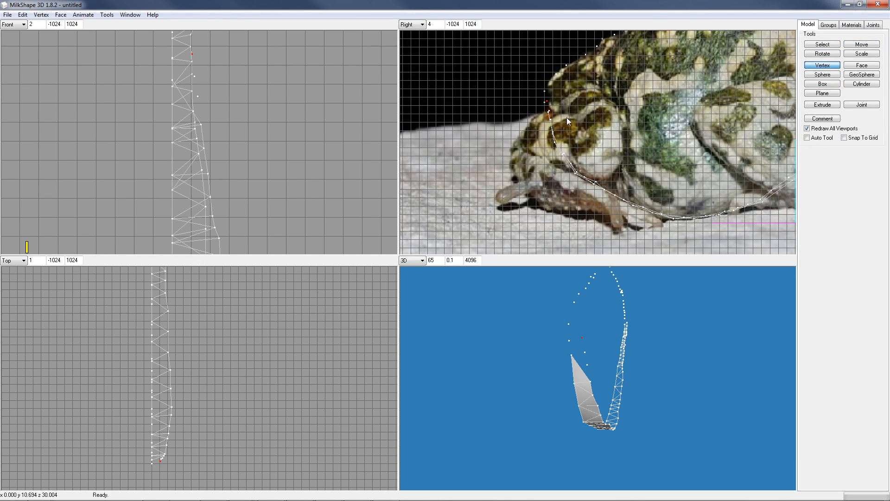
pyautogui.click(545, 95)
pyautogui.click(861, 44)
pyautogui.moveTo(174, 466); pyautogui.dragTo(182, 468)
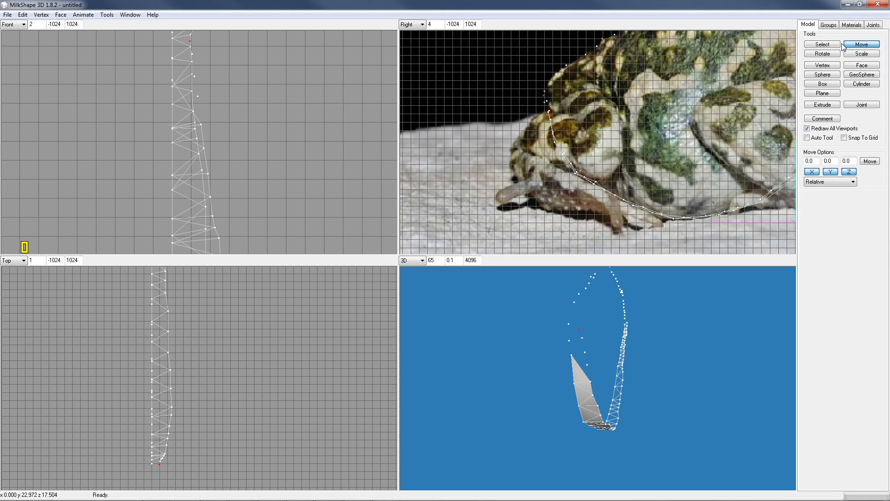
pyautogui.click(829, 65)
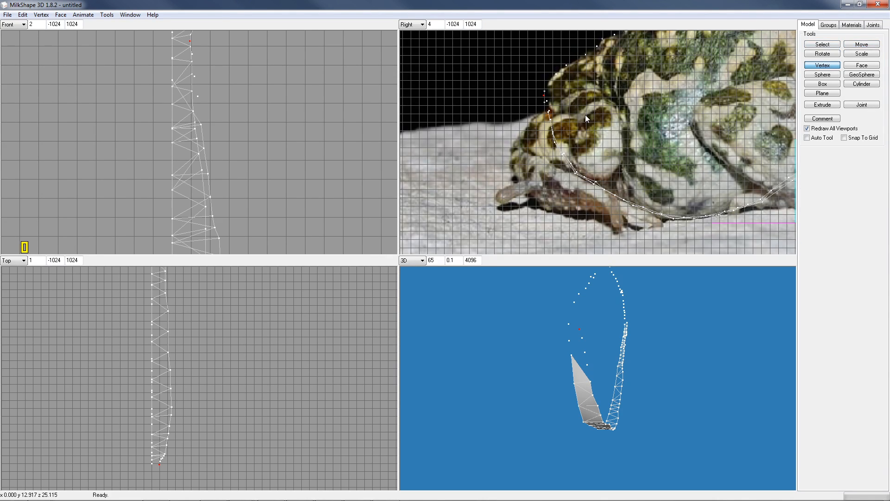
pyautogui.click(546, 91)
pyautogui.click(861, 44)
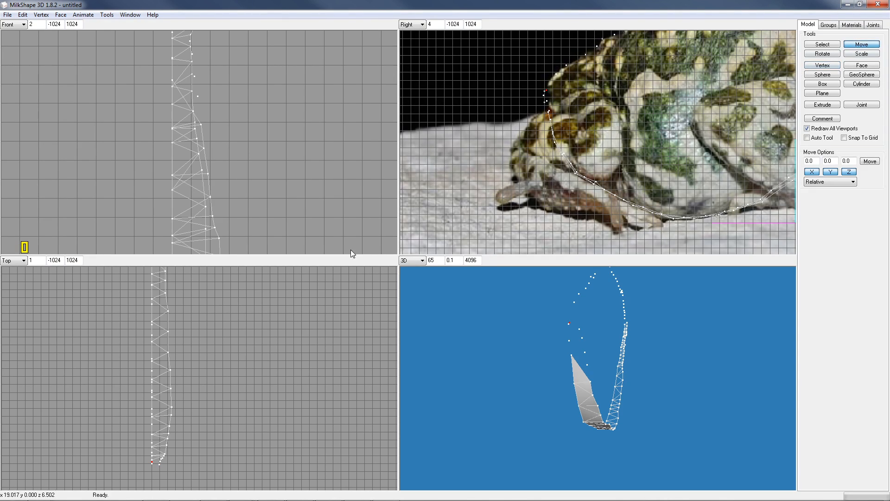
pyautogui.moveTo(191, 460); pyautogui.dragTo(198, 460)
# Place two vertices on the outline just above its foremost edge and offset each sideways in the top view
pyautogui.click(832, 65)
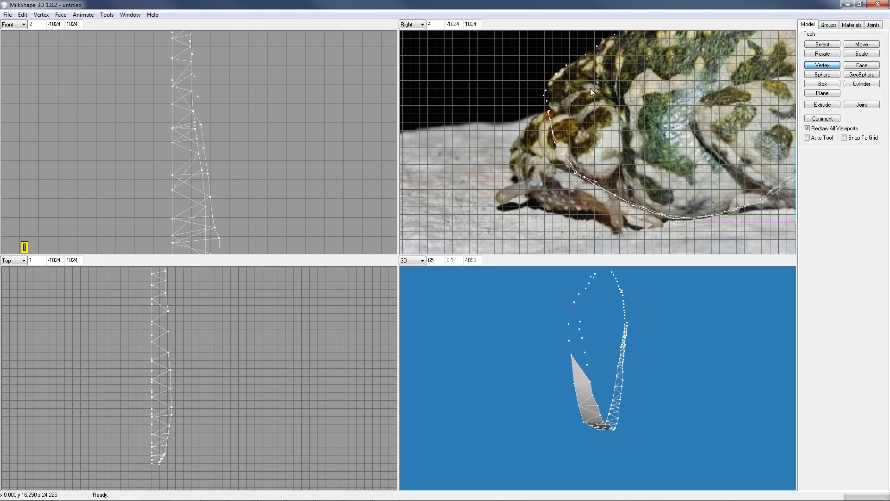
pyautogui.click(864, 46)
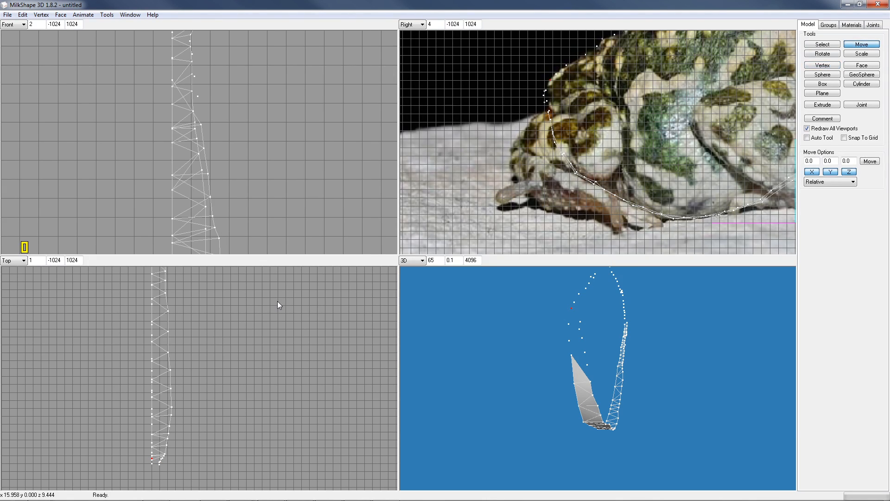
pyautogui.moveTo(191, 457); pyautogui.dragTo(194, 457)
pyautogui.moveTo(193, 455); pyautogui.dragTo(196, 455)
pyautogui.click(833, 65)
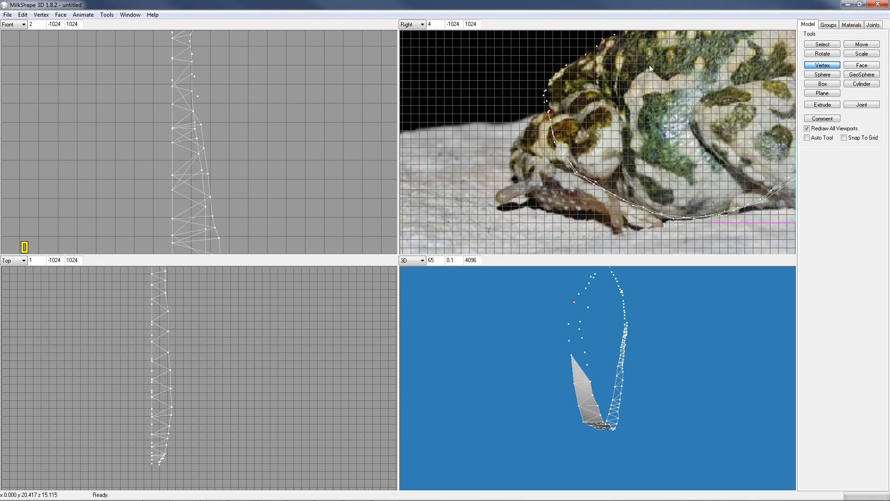
pyautogui.click(862, 45)
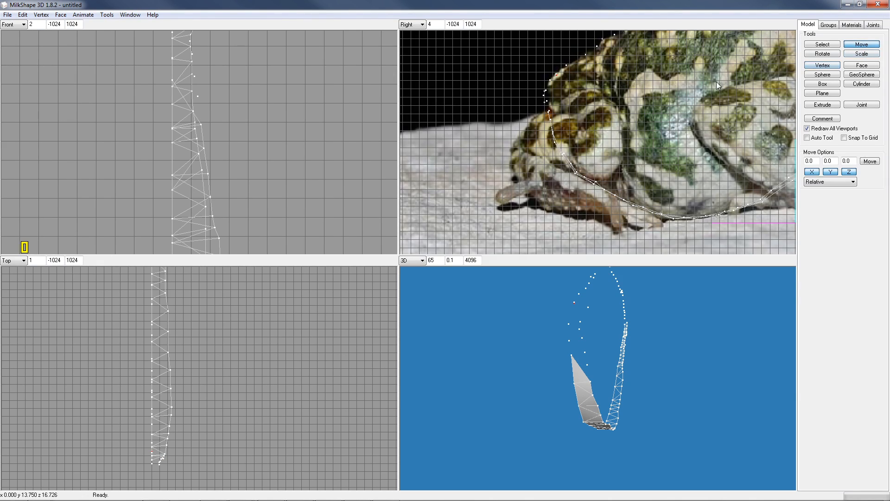
pyautogui.moveTo(265, 390); pyautogui.dragTo(268, 390)
# Place two more vertices up the sloping outline and offset each sideways in the top view, widening the inner row
pyautogui.click(830, 65)
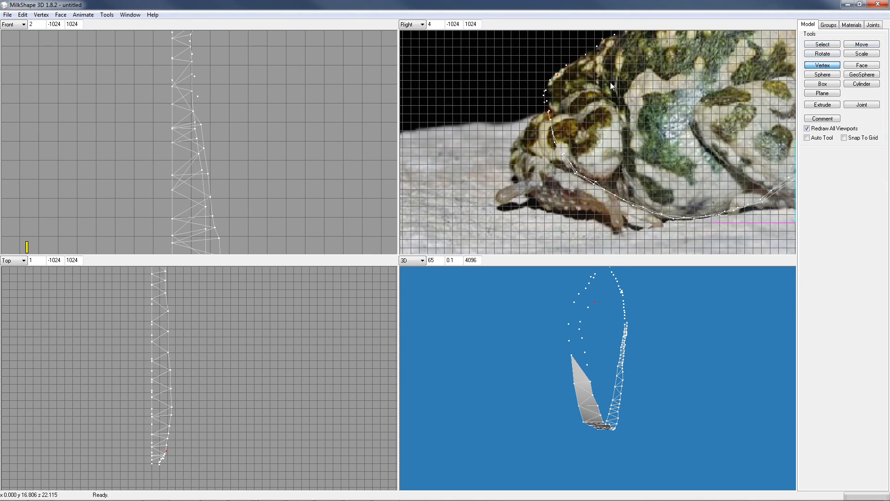
pyautogui.click(563, 70)
pyautogui.click(862, 44)
pyautogui.moveTo(248, 362); pyautogui.dragTo(268, 361)
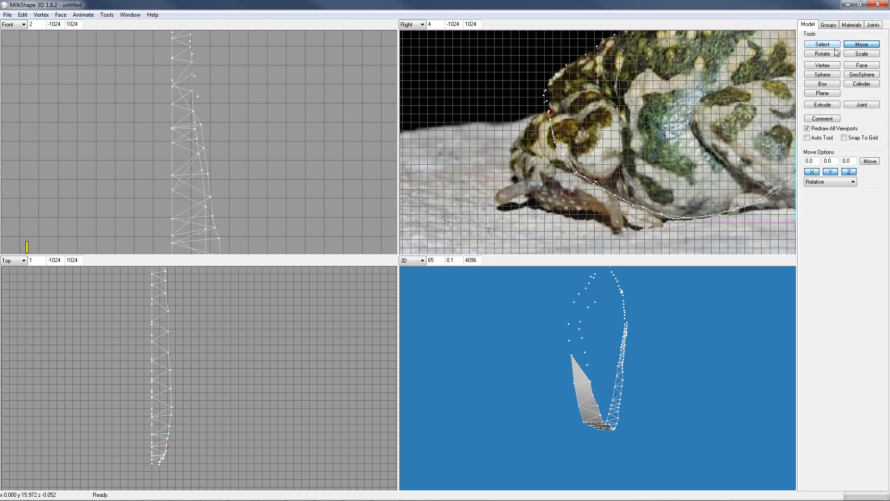
pyautogui.click(834, 65)
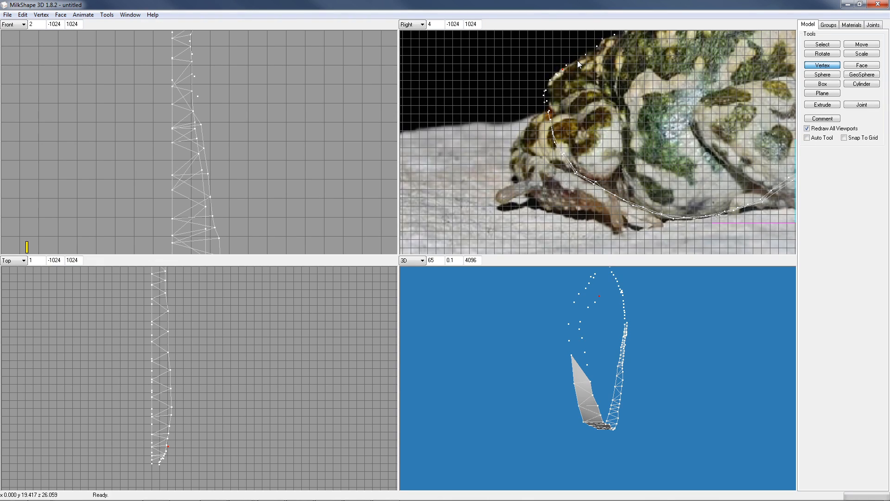
pyautogui.click(861, 44)
pyautogui.moveTo(207, 370); pyautogui.dragTo(225, 369)
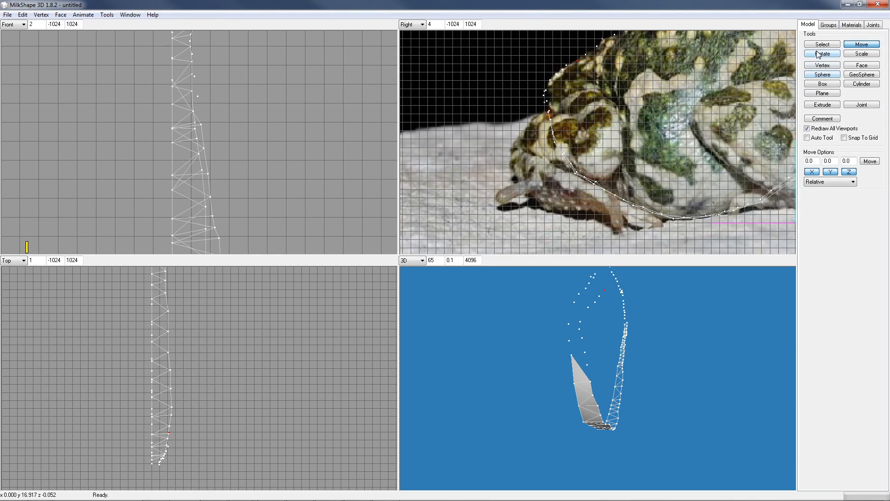
# Place three vertices on the upper part of the slope, below the notch in the outline, and offset each sideways in the top view
pyautogui.click(823, 68)
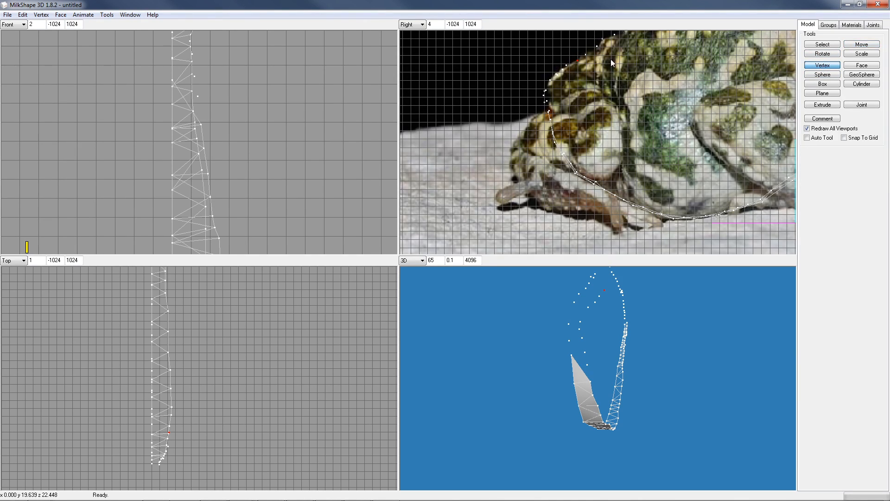
pyautogui.click(587, 54)
pyautogui.click(865, 45)
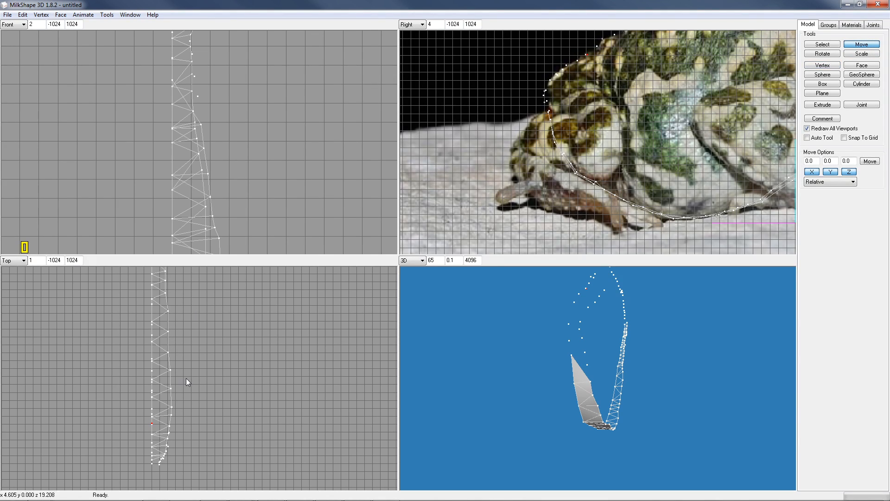
pyautogui.moveTo(195, 407); pyautogui.dragTo(211, 407)
pyautogui.click(827, 66)
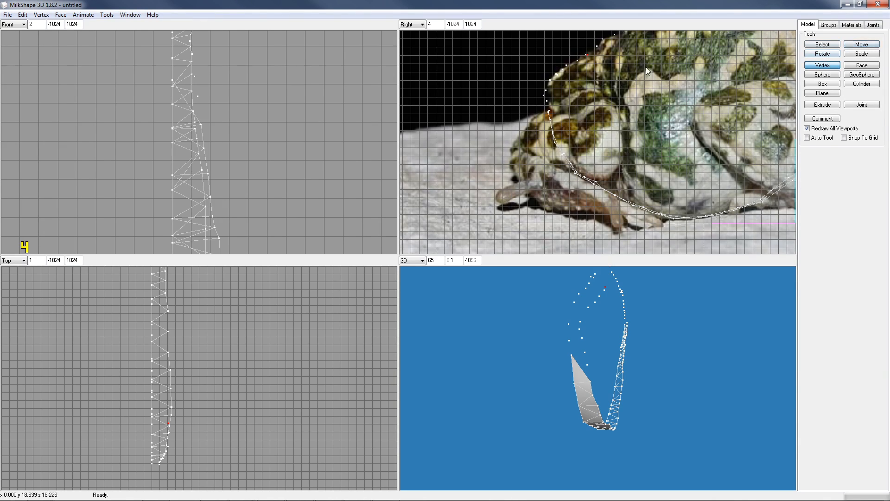
pyautogui.click(593, 50)
pyautogui.click(859, 45)
pyautogui.moveTo(237, 351); pyautogui.dragTo(257, 350)
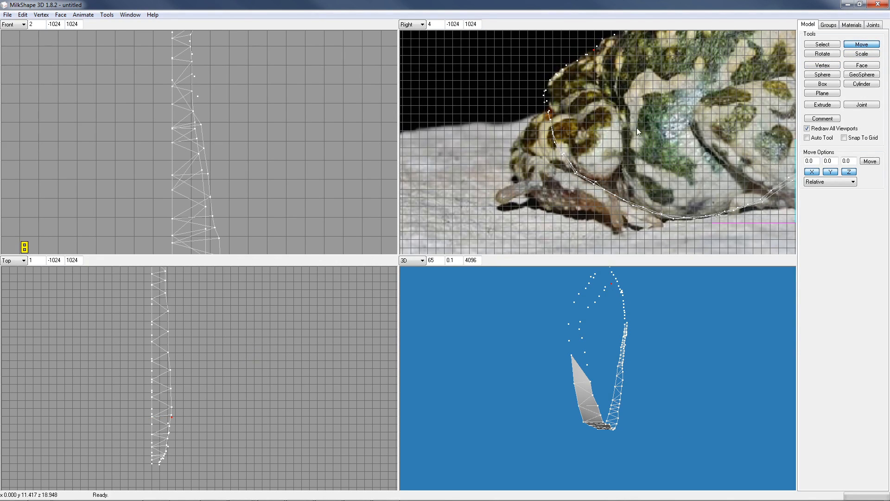
pyautogui.click(823, 66)
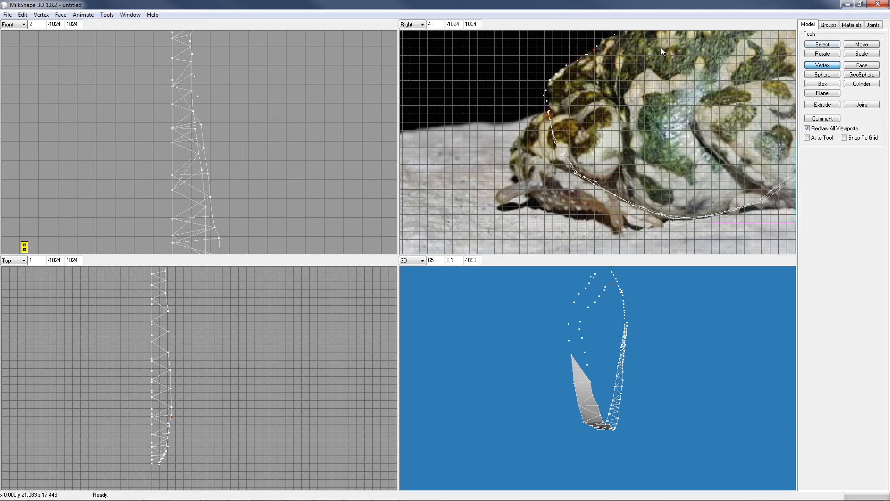
pyautogui.click(598, 47)
pyautogui.click(861, 44)
pyautogui.moveTo(217, 357); pyautogui.dragTo(237, 355)
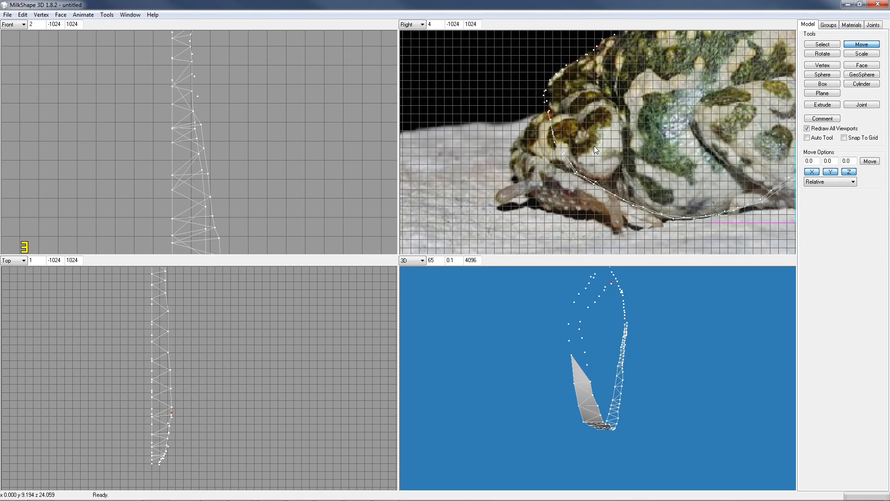
# Join the outline and inner row with triangular faces from the end of the strip above the bend to just below the foremost edge
pyautogui.click(828, 46)
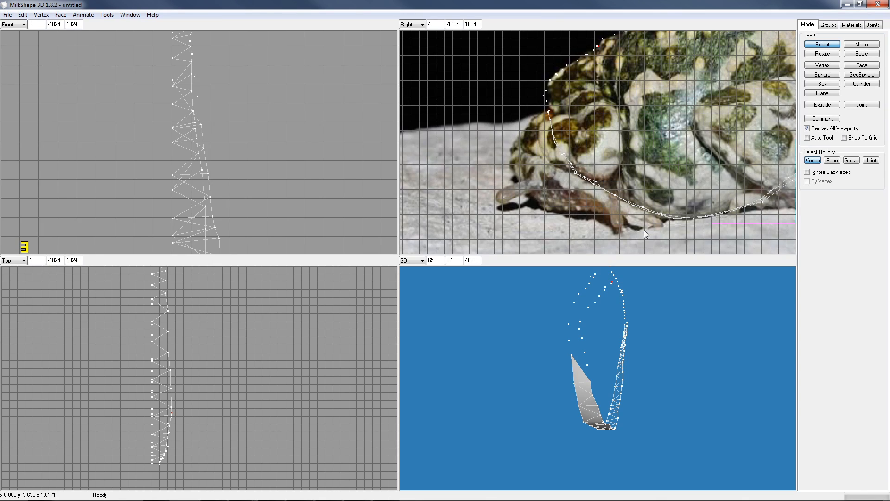
pyautogui.moveTo(652, 359)
pyautogui.mouseDown()
pyautogui.moveTo(667, 382)
pyautogui.moveTo(645, 375)
pyautogui.moveTo(655, 355)
pyautogui.moveTo(656, 366)
pyautogui.mouseUp()
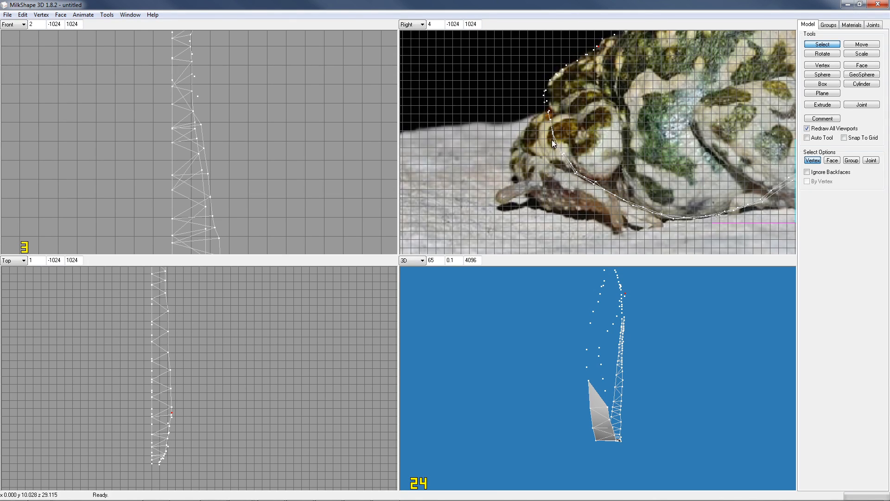
pyautogui.moveTo(544, 110); pyautogui.dragTo(557, 144)
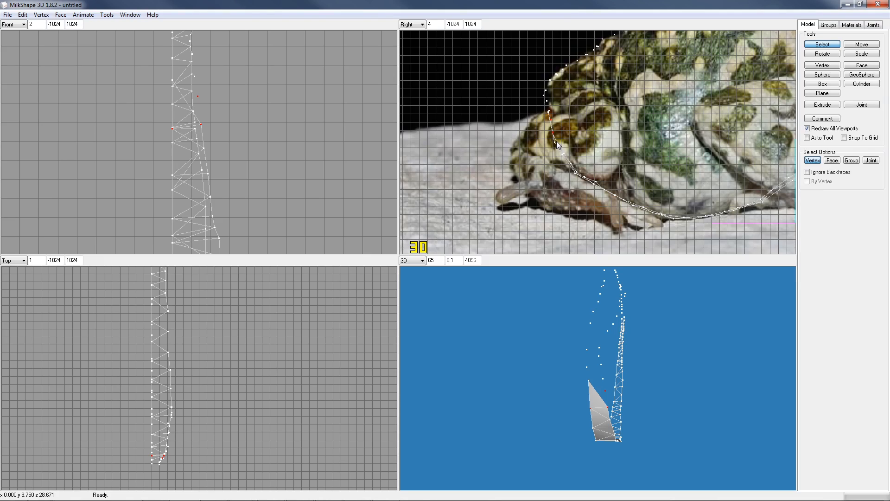
pyautogui.click(553, 135)
pyautogui.click(548, 112)
pyautogui.hotkey('ctrl', 'f')
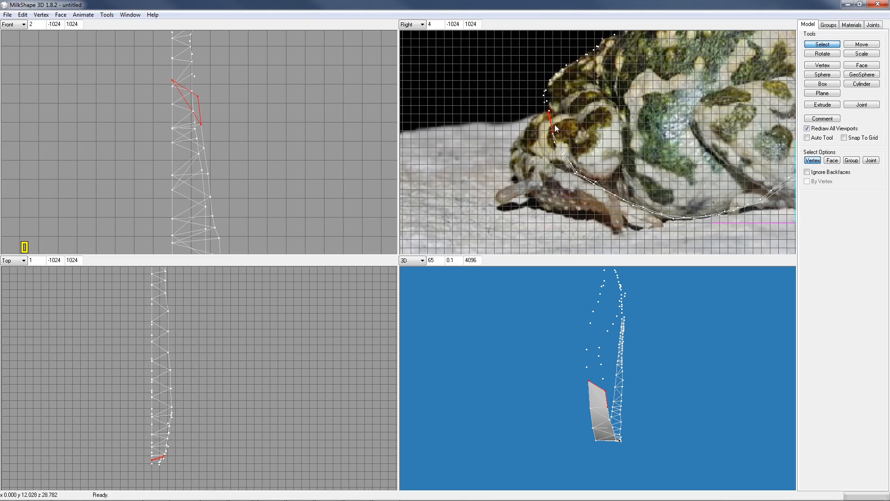
pyautogui.moveTo(546, 108); pyautogui.dragTo(560, 123)
pyautogui.moveTo(542, 99); pyautogui.dragTo(553, 116)
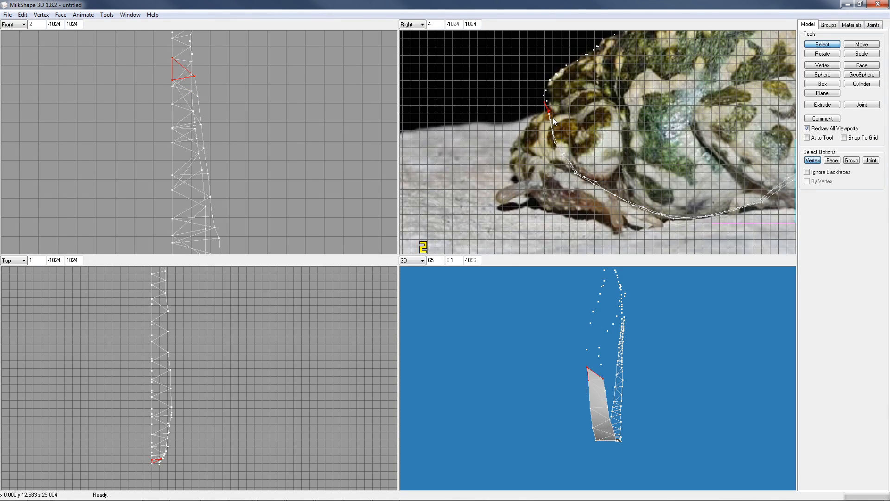
pyautogui.moveTo(543, 98)
pyautogui.mouseDown()
pyautogui.moveTo(550, 116)
pyautogui.moveTo(551, 105)
pyautogui.mouseUp()
pyautogui.hotkey('ctrl', 'w')
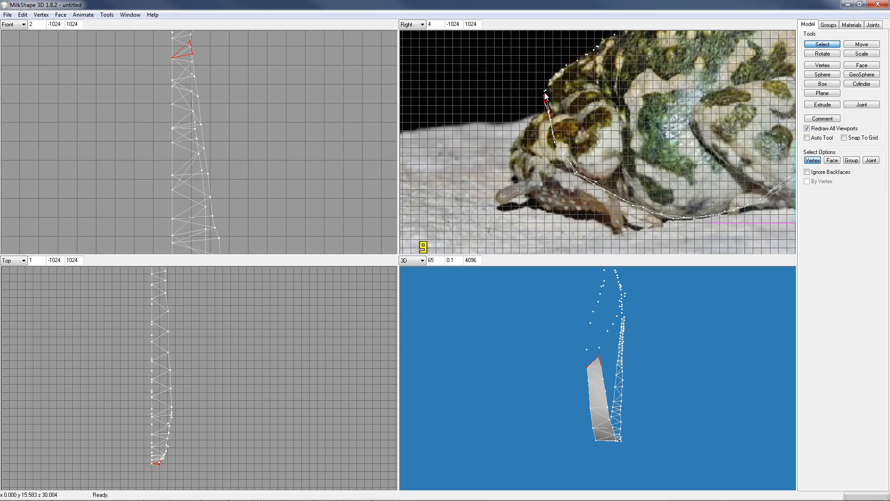
# Extend the strip of faces between the two rows to the outline's foremost edge
pyautogui.click(545, 95)
pyautogui.moveTo(541, 92); pyautogui.dragTo(551, 103)
pyautogui.keyDown('shift'); pyautogui.click(543, 102); pyautogui.keyUp('shift')
pyautogui.hotkey('ctrl', 'f')
pyautogui.moveTo(540, 86); pyautogui.dragTo(556, 96)
pyautogui.press('w')
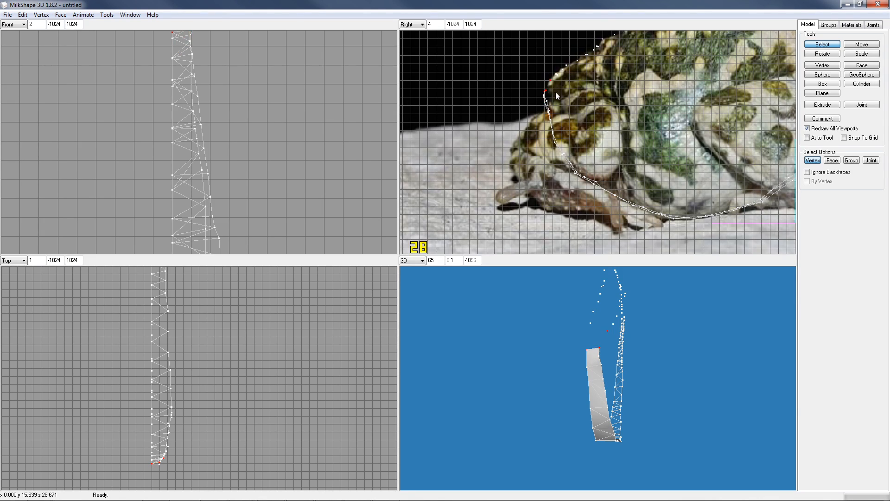
# Create faces linking the foremost-edge vertices with the first vertices on the slope above
pyautogui.press('w')
pyautogui.click(545, 94)
pyautogui.moveTo(542, 90); pyautogui.dragTo(549, 98)
pyautogui.click(546, 93)
pyautogui.moveTo(553, 79); pyautogui.dragTo(556, 81)
pyautogui.keyDown('shift'); pyautogui.click(555, 74); pyautogui.keyUp('shift')
pyautogui.keyDown('shift'); pyautogui.click(545, 101); pyautogui.keyUp('shift')
pyautogui.hotkey('ctrl', 'f')
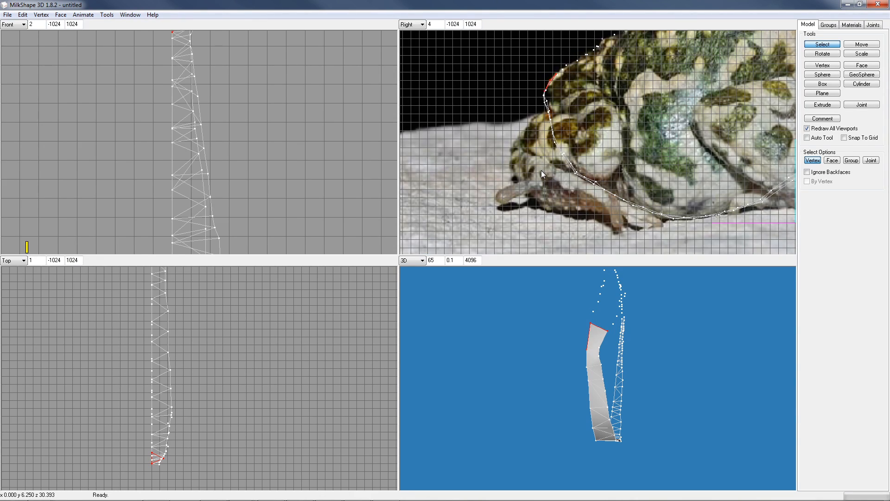
# Continue the triangular faces between the two rows along the lower part of the slope
pyautogui.moveTo(545, 67); pyautogui.dragTo(559, 85)
pyautogui.hotkey('ctrl', 'f')
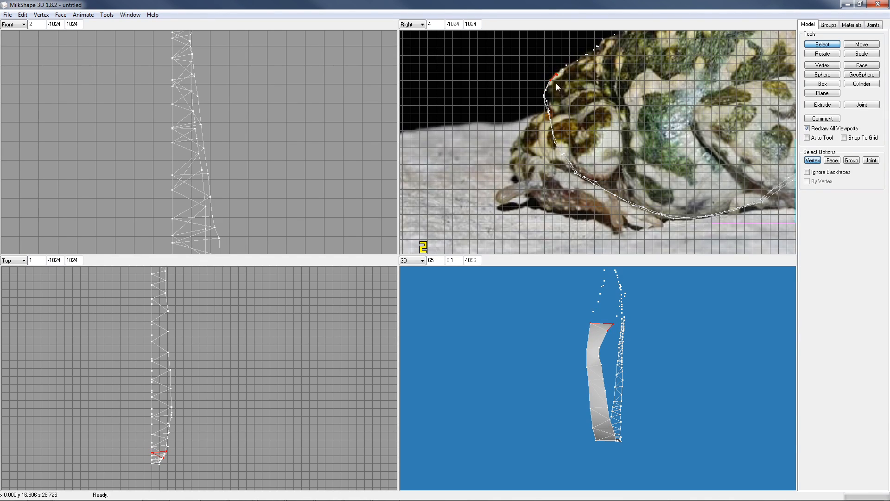
pyautogui.moveTo(556, 61)
pyautogui.mouseDown()
pyautogui.moveTo(563, 76)
pyautogui.moveTo(570, 67)
pyautogui.mouseUp()
pyautogui.hotkey('ctrl', 'f')
pyautogui.moveTo(554, 66); pyautogui.dragTo(573, 74)
pyautogui.hotkey('ctrl', 'f')
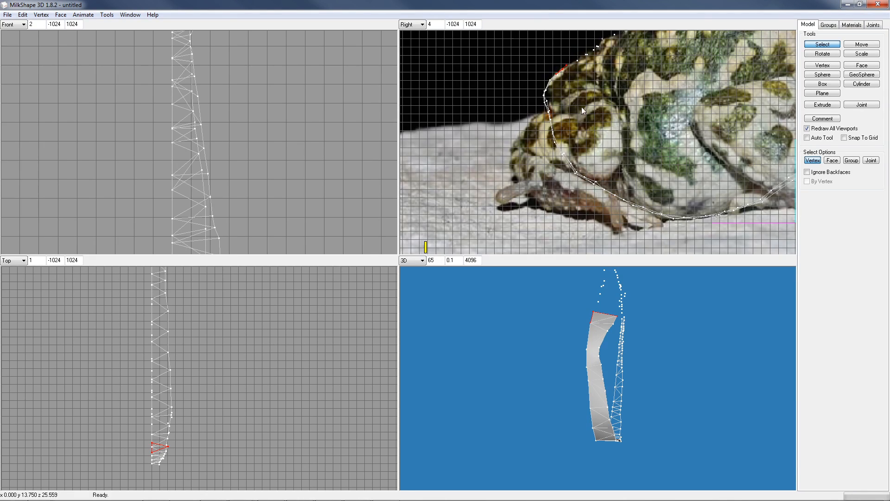
# Create faces across the wide vertex gap midway up the slope, joining the outline to the inner row
pyautogui.moveTo(638, 316); pyautogui.dragTo(630, 291)
pyautogui.moveTo(568, 68); pyautogui.dragTo(579, 70)
pyautogui.hotkey('ctrl', 'f')
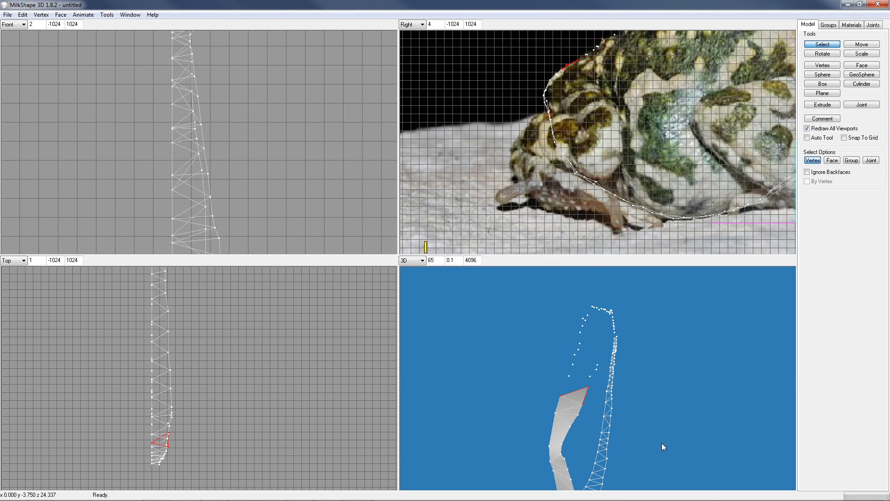
pyautogui.moveTo(564, 54); pyautogui.dragTo(575, 71)
pyautogui.keyDown('shift'); pyautogui.moveTo(586, 57); pyautogui.dragTo(583, 162); pyautogui.keyUp('shift')
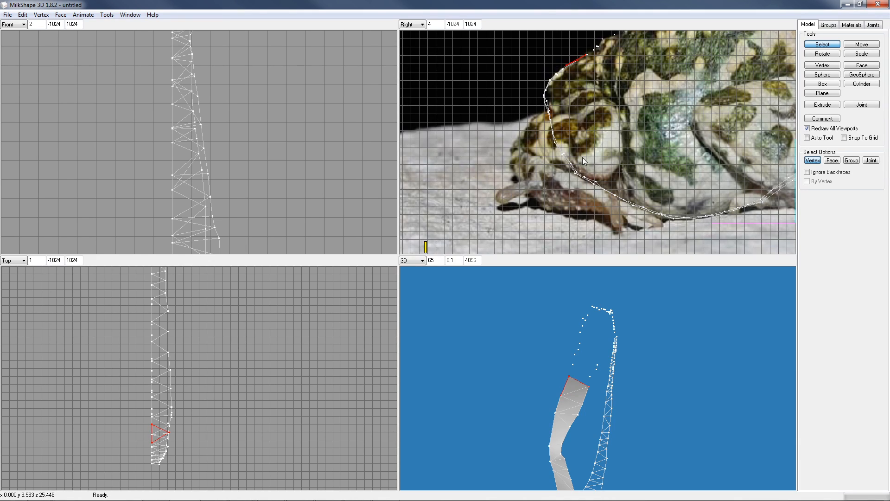
# Complete the faces between the closely spaced vertices at the top of the slope, ending at the next outline vertex
pyautogui.click(591, 66)
pyautogui.hotkey('ctrl', 'z')
pyautogui.moveTo(580, 44); pyautogui.dragTo(593, 59)
pyautogui.hotkey('ctrl', 'z')
pyautogui.moveTo(581, 41); pyautogui.dragTo(596, 53)
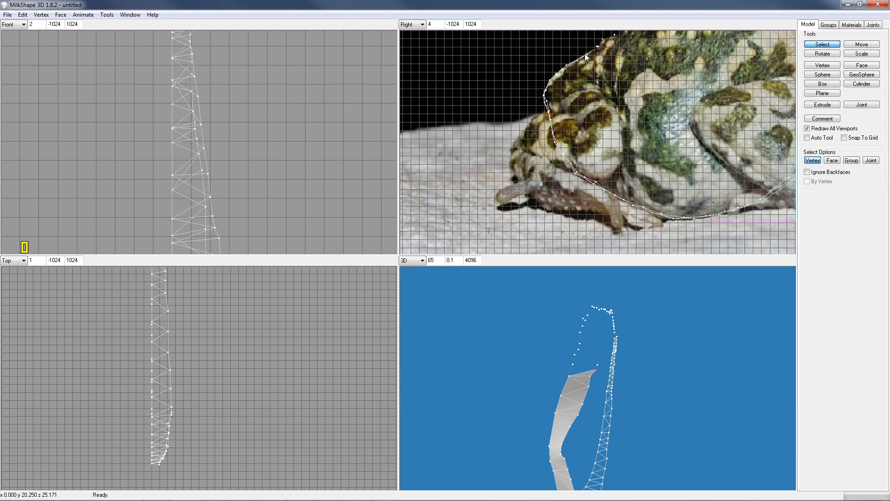
pyautogui.keyDown('shift'); pyautogui.click(585, 55); pyautogui.keyUp('shift')
pyautogui.keyDown('shift'); pyautogui.click(595, 47); pyautogui.keyUp('shift')
pyautogui.hotkey('ctrl', 'f')
pyautogui.moveTo(593, 44)
pyautogui.mouseDown()
pyautogui.moveTo(602, 53)
pyautogui.moveTo(603, 38)
pyautogui.moveTo(604, 48)
pyautogui.mouseUp()
pyautogui.moveTo(590, 35); pyautogui.dragTo(599, 54)
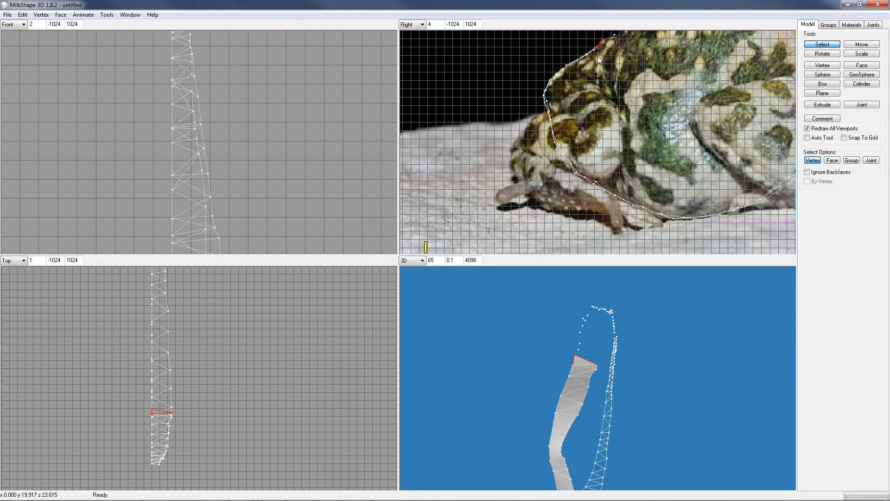
# Place two vertices on the outline at the start of the toad's back and offset each sideways in the top view
pyautogui.keyDown('ctrl'); pyautogui.moveTo(631, 92); pyautogui.dragTo(549, 175); pyautogui.keyUp('ctrl')
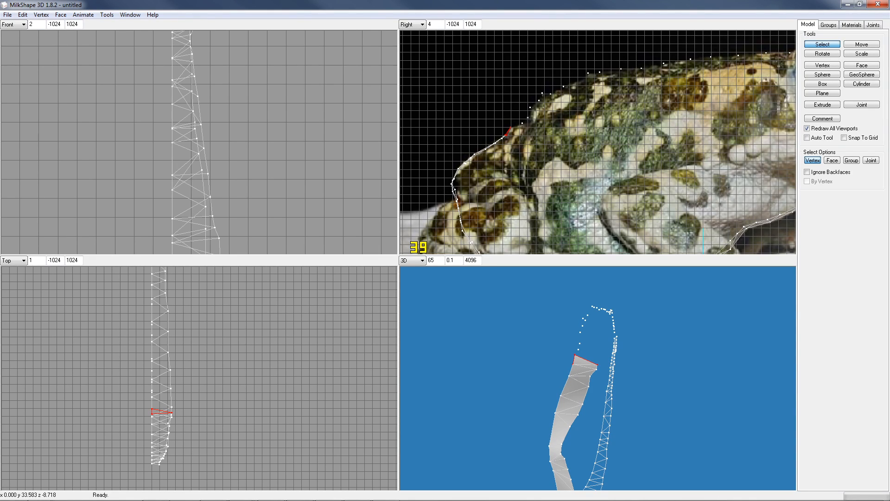
pyautogui.click(822, 66)
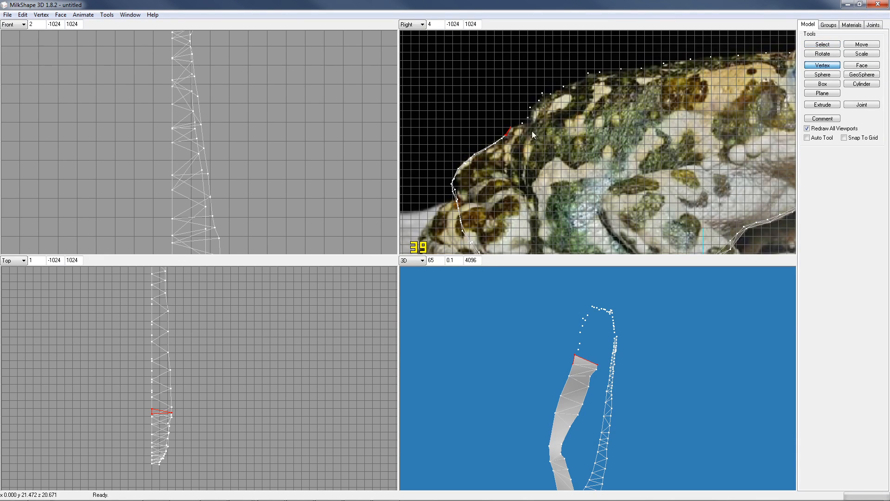
pyautogui.click(516, 126)
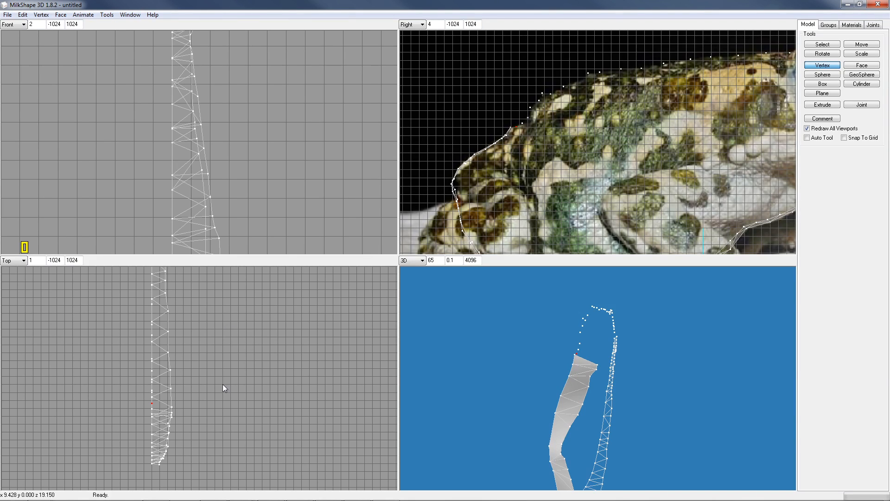
pyautogui.click(861, 44)
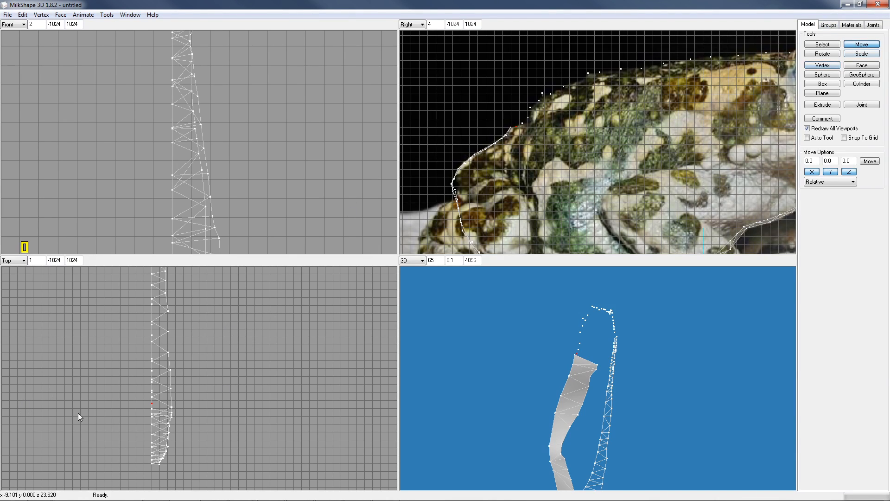
pyautogui.moveTo(190, 380); pyautogui.dragTo(208, 380)
pyautogui.click(828, 66)
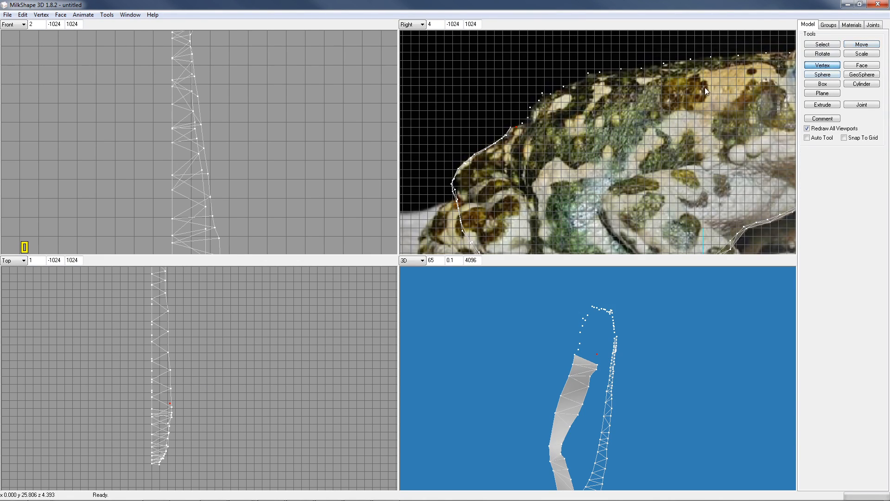
pyautogui.click(524, 123)
pyautogui.click(861, 44)
pyautogui.moveTo(206, 388); pyautogui.dragTo(224, 388)
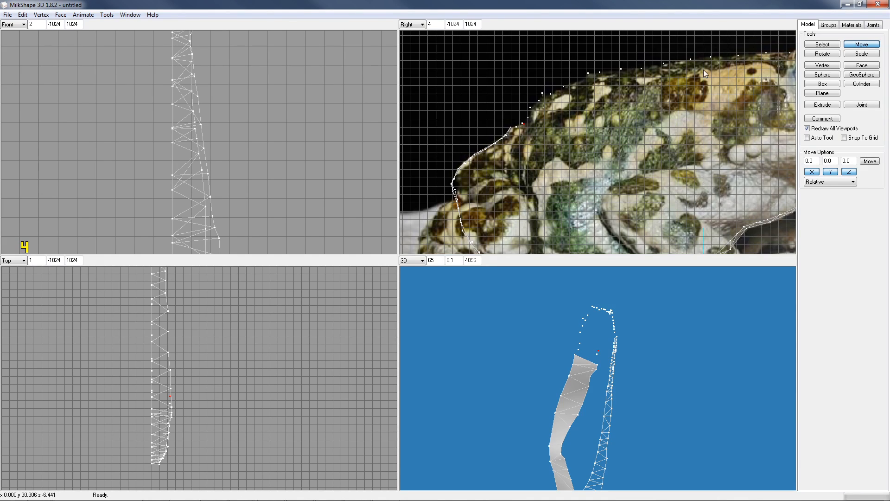
# Place two more vertices up the steep start of the toad's back outline and offset each sideways in the top view
pyautogui.click(829, 66)
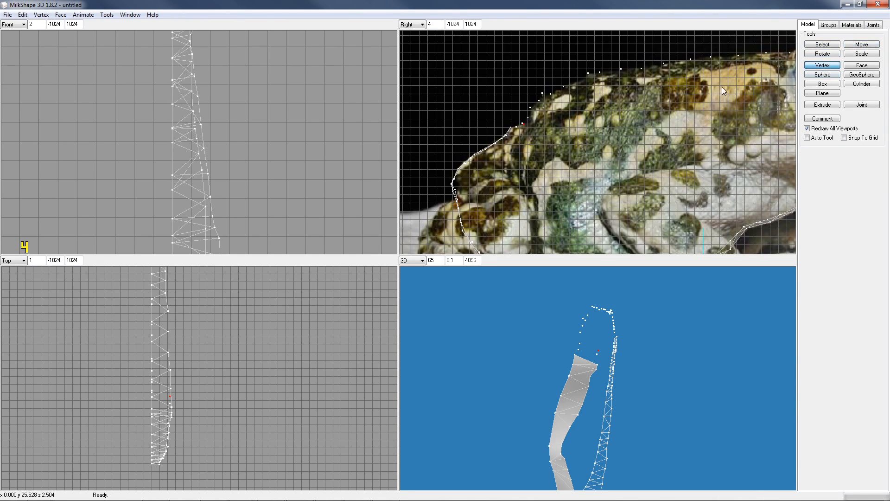
pyautogui.click(525, 119)
pyautogui.click(874, 44)
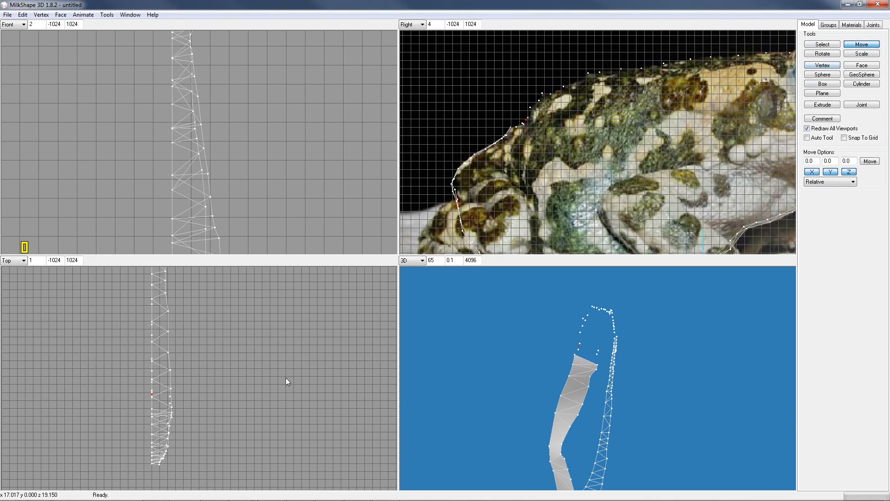
pyautogui.moveTo(198, 372); pyautogui.dragTo(216, 369)
pyautogui.click(822, 65)
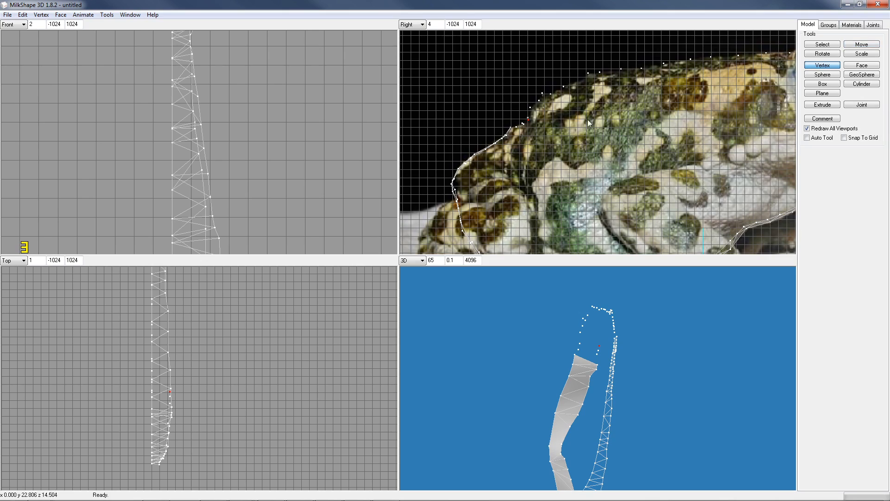
pyautogui.click(530, 112)
pyautogui.click(861, 44)
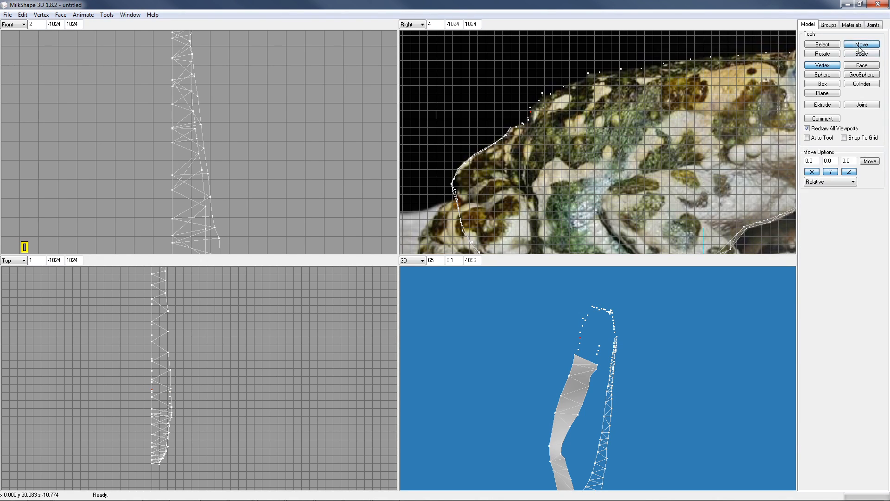
pyautogui.moveTo(209, 338); pyautogui.dragTo(226, 338)
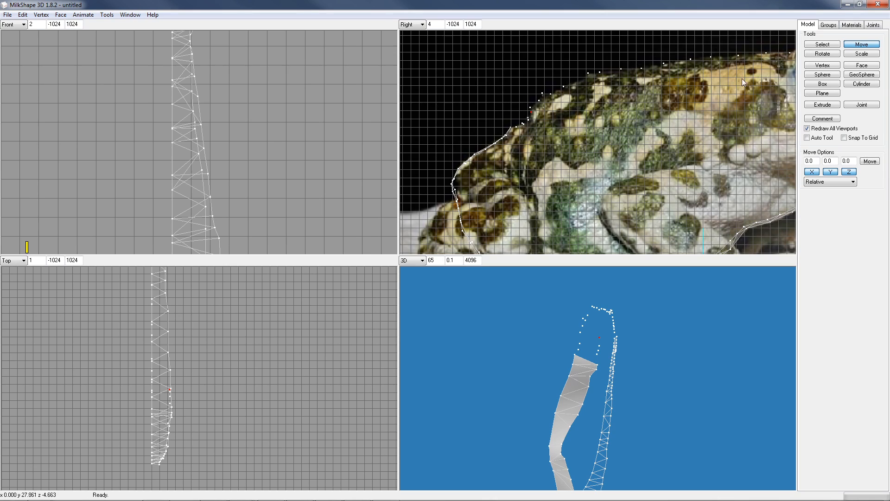
# Add two inner-row vertices along the rise towards the small bump on the back, offsetting each sideways
pyautogui.click(815, 66)
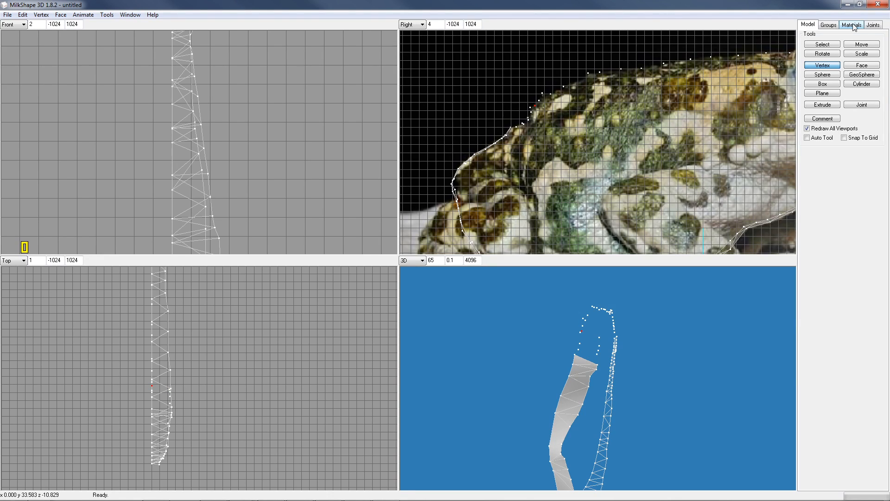
pyautogui.click(857, 45)
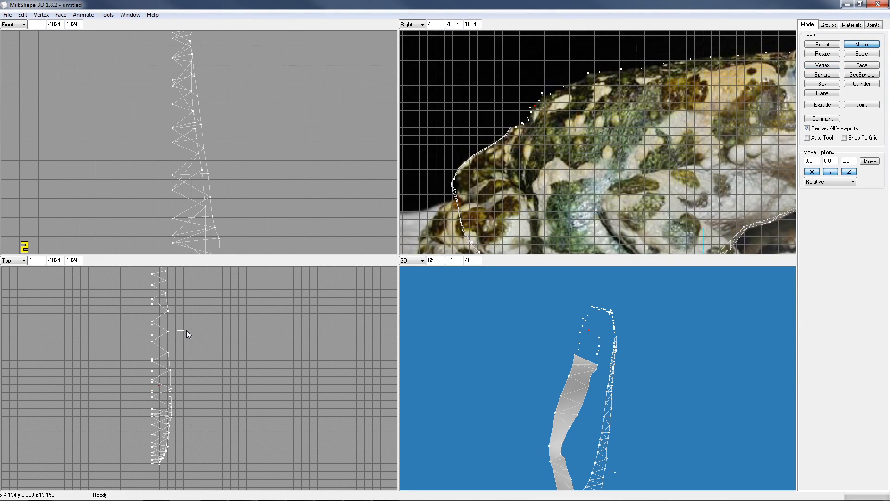
pyautogui.moveTo(193, 330); pyautogui.dragTo(195, 330)
pyautogui.moveTo(196, 331); pyautogui.dragTo(195, 330)
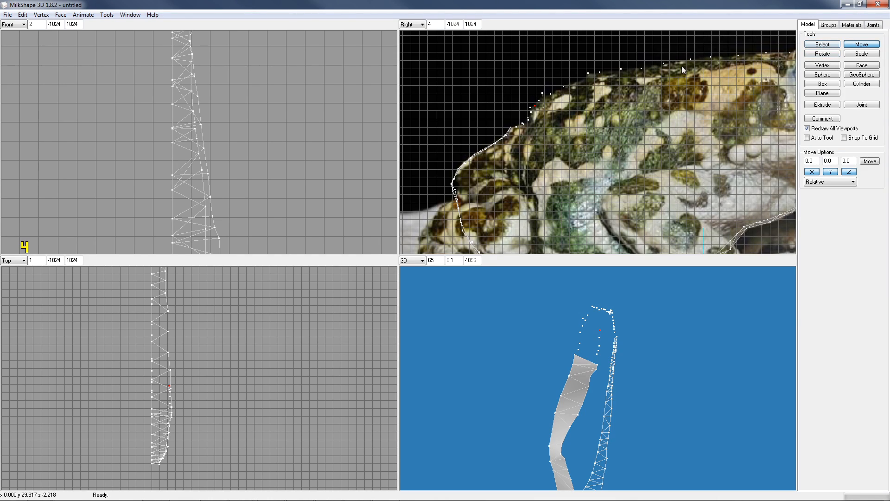
pyautogui.click(836, 68)
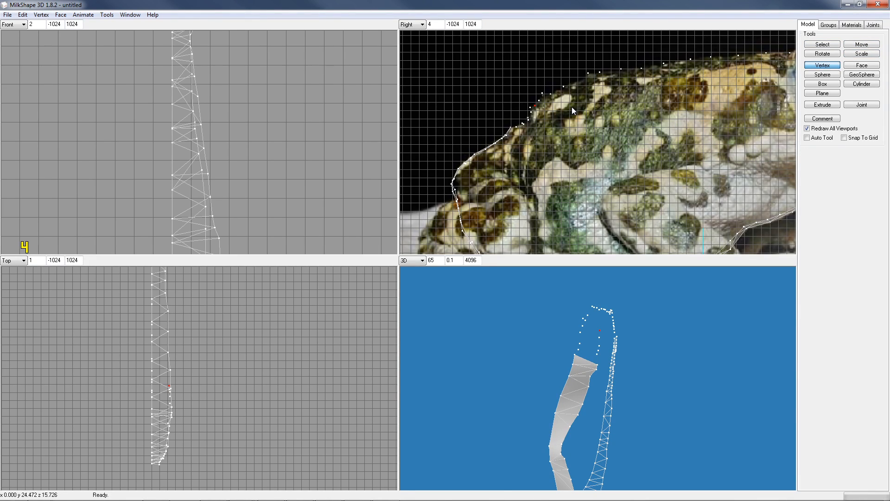
pyautogui.click(543, 98)
pyautogui.click(860, 45)
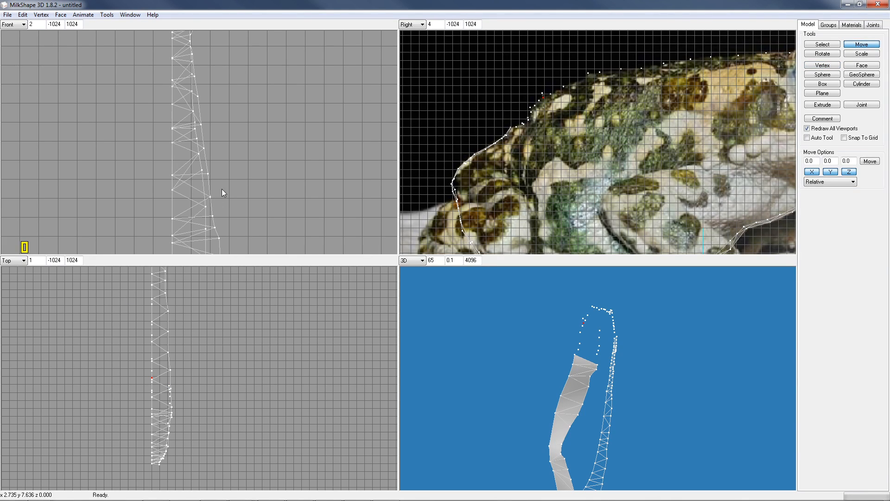
pyautogui.moveTo(192, 369); pyautogui.dragTo(207, 369)
# Place two vertices over the crest of the small bump and move each sideways in line with the inner row
pyautogui.click(833, 65)
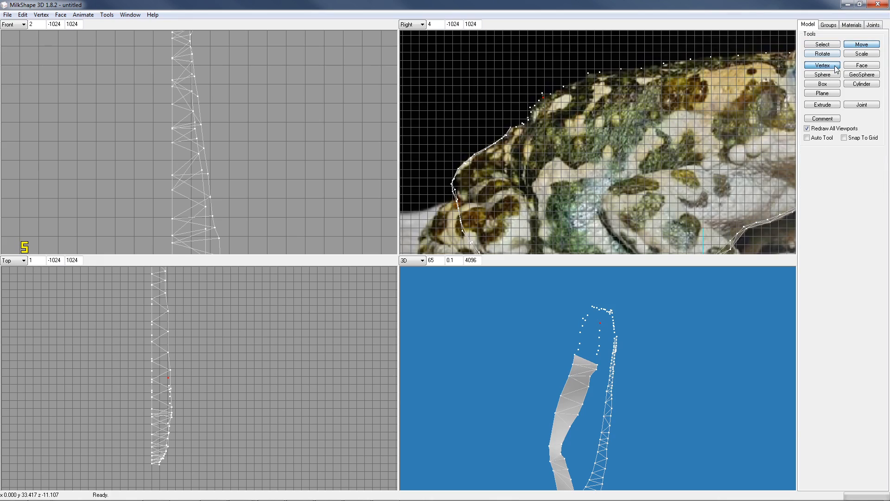
pyautogui.click(546, 93)
pyautogui.click(862, 44)
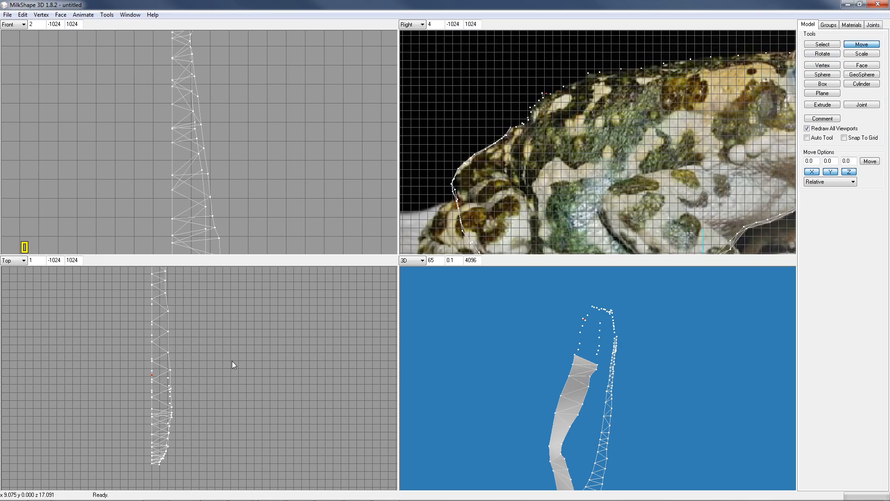
pyautogui.moveTo(223, 361); pyautogui.dragTo(238, 359)
pyautogui.click(832, 66)
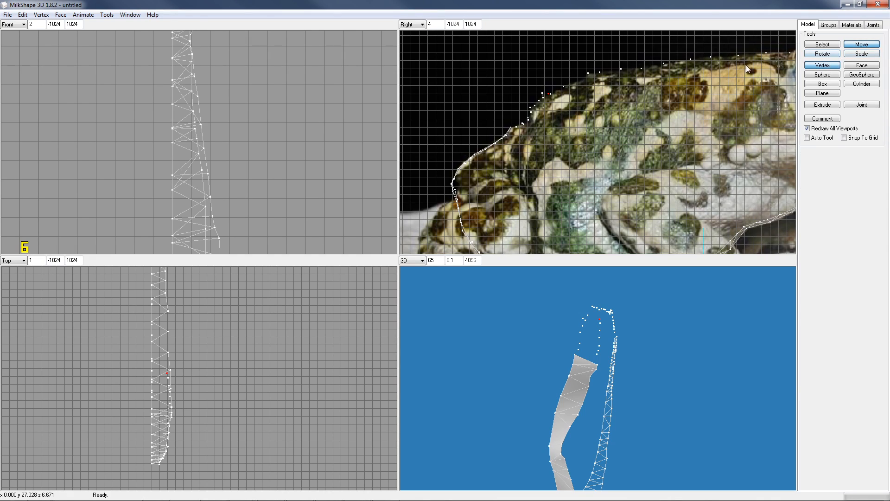
pyautogui.click(551, 95)
pyautogui.click(861, 44)
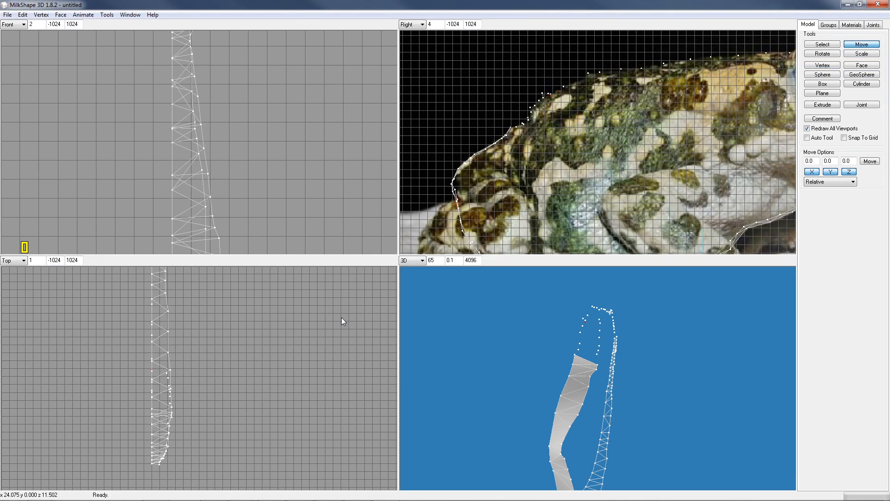
pyautogui.moveTo(187, 362); pyautogui.dragTo(203, 361)
# Extend the inner row beyond the bump with two vertices on the back outline, each offset sideways
pyautogui.click(830, 65)
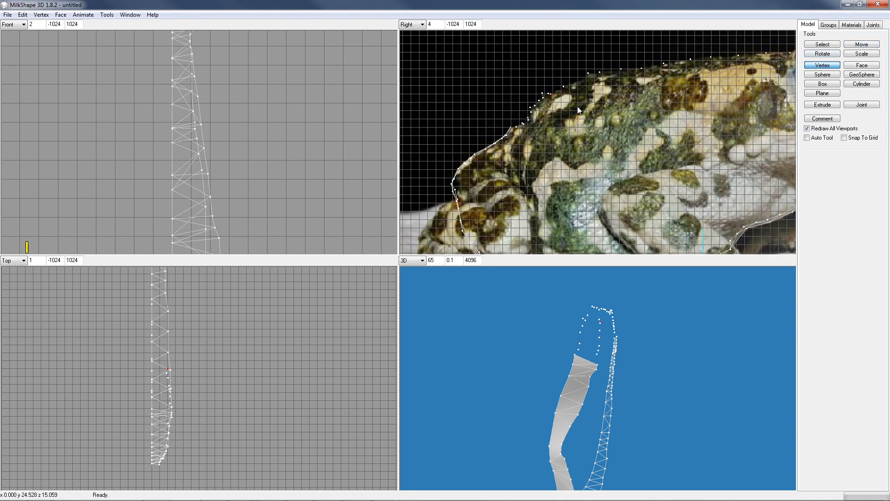
pyautogui.click(557, 91)
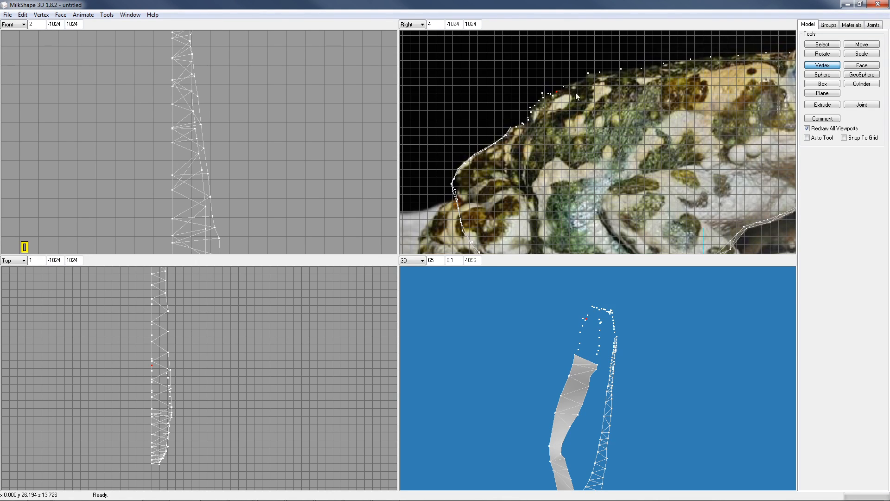
pyautogui.click(861, 44)
pyautogui.moveTo(189, 358); pyautogui.dragTo(205, 357)
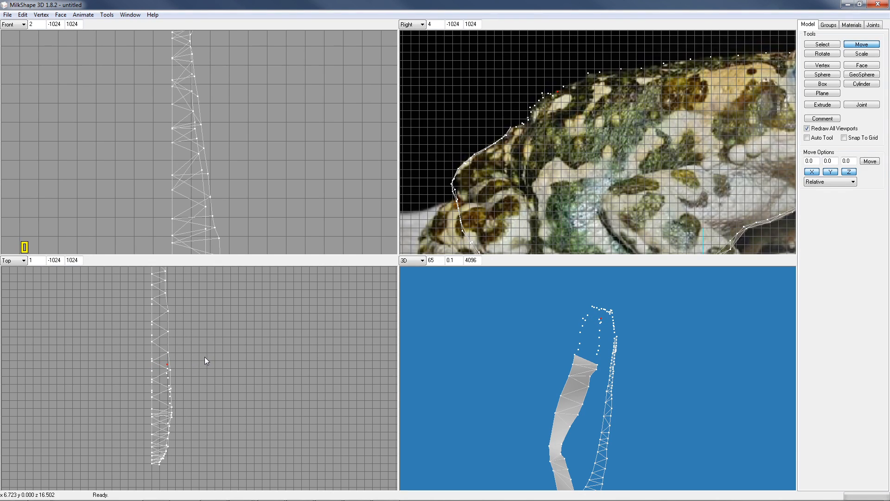
pyautogui.click(820, 66)
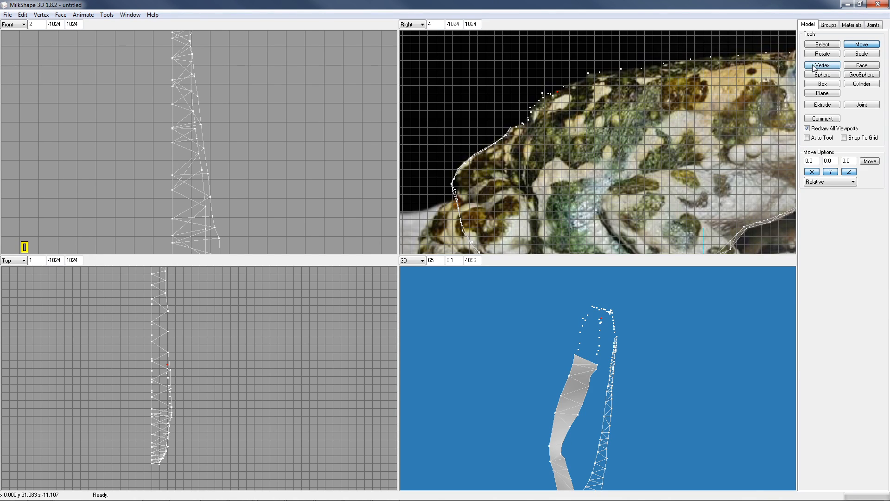
pyautogui.click(574, 85)
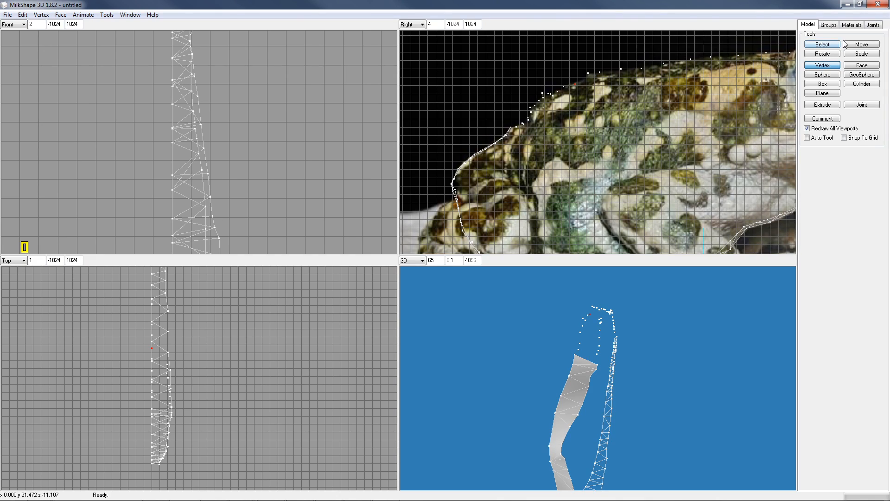
pyautogui.click(861, 44)
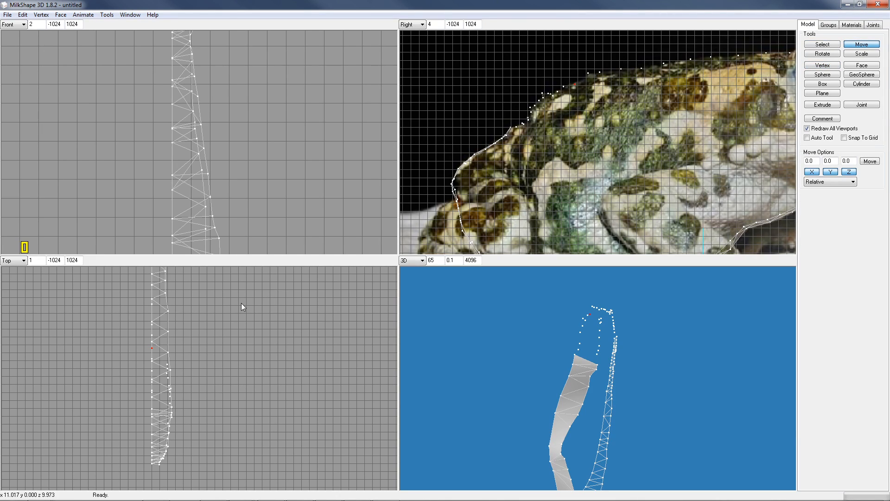
pyautogui.moveTo(218, 321); pyautogui.dragTo(232, 318)
pyautogui.click(817, 67)
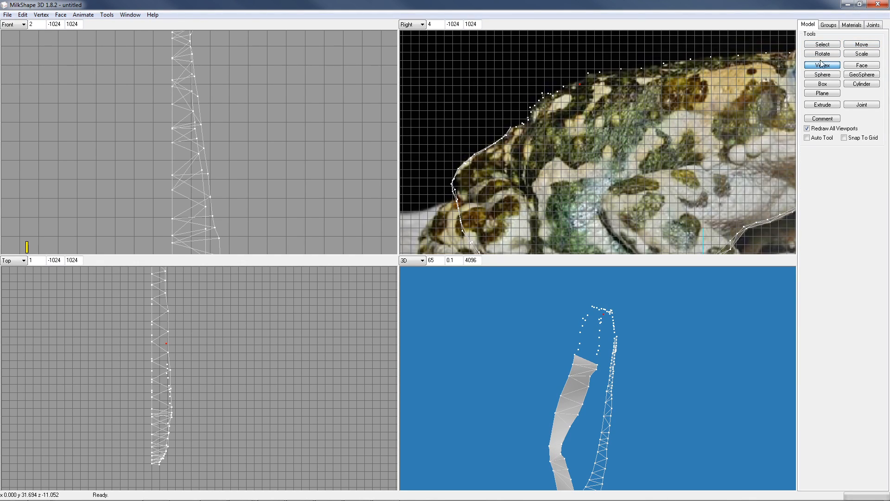
# Create triangular faces joining the outline and inner row from the end of the existing strip to the start of the back
pyautogui.click(823, 44)
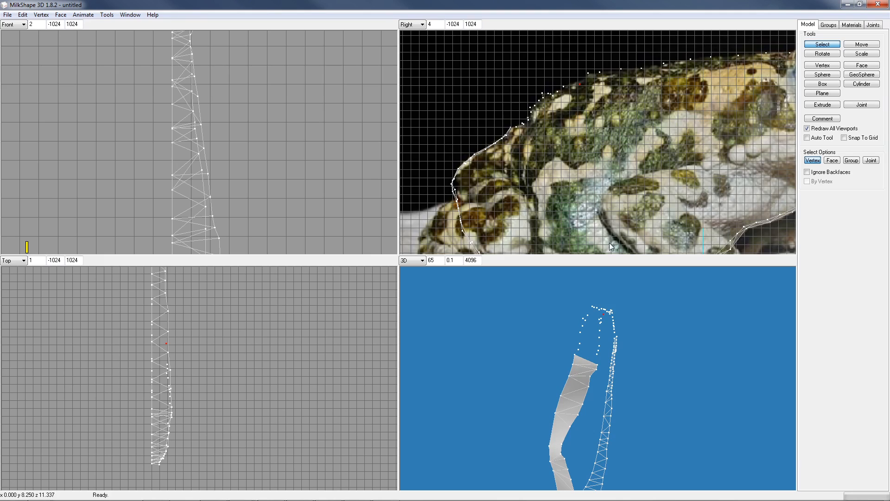
pyautogui.moveTo(503, 122); pyautogui.dragTo(518, 138)
pyautogui.moveTo(649, 388); pyautogui.dragTo(648, 397)
pyautogui.hotkey('ctrl', 'f')
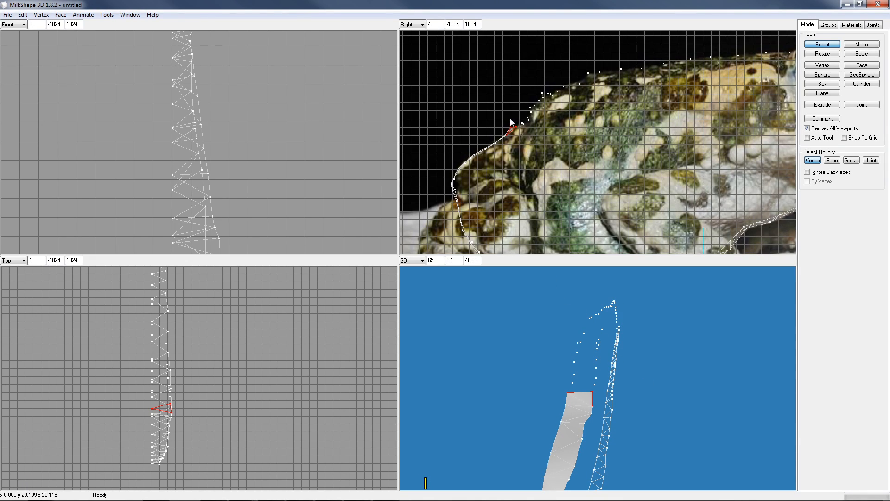
pyautogui.moveTo(506, 117); pyautogui.dragTo(522, 131)
pyautogui.hotkey('ctrl', 'f')
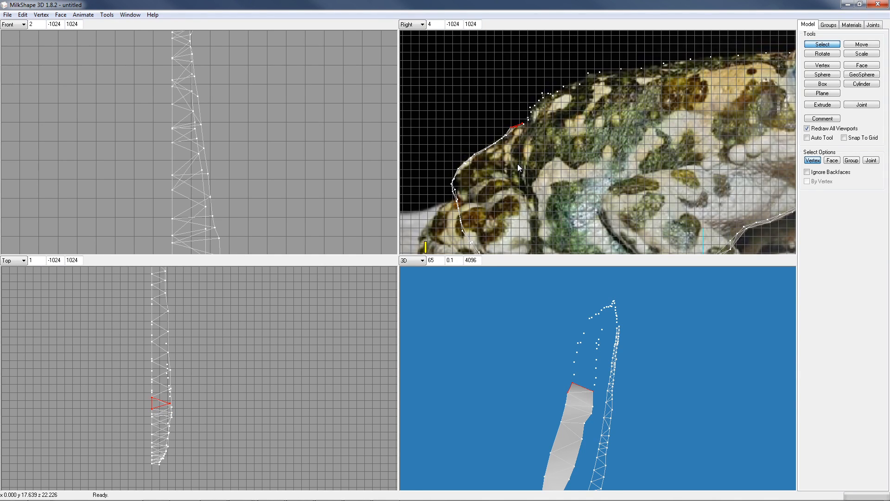
pyautogui.moveTo(518, 124)
pyautogui.mouseDown()
pyautogui.moveTo(524, 130)
pyautogui.moveTo(528, 119)
pyautogui.mouseUp()
pyautogui.hotkey('ctrl', 'f')
pyautogui.hotkey('ctrl', 'f')
# Continue the triangular faces between the two rows up the steep section below the bump
pyautogui.moveTo(518, 112); pyautogui.dragTo(530, 121)
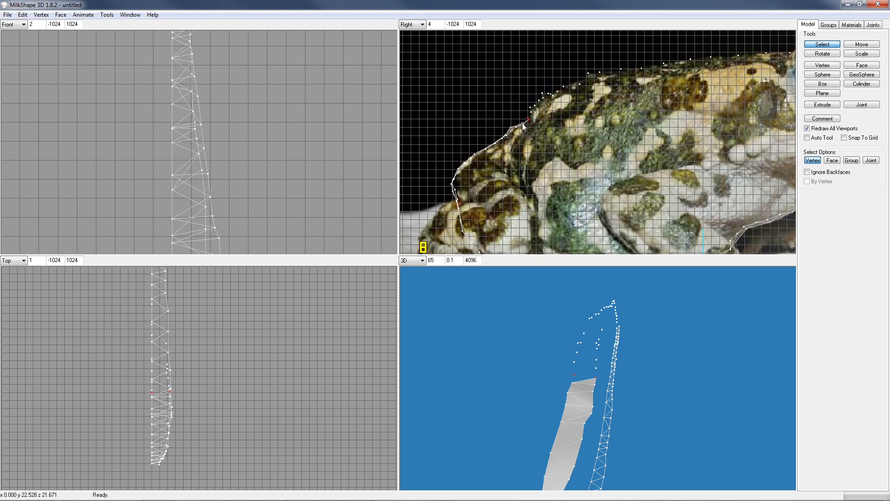
pyautogui.keyDown('shift'); pyautogui.click(523, 124); pyautogui.keyUp('shift')
pyautogui.hotkey('ctrl', 'f')
pyautogui.moveTo(525, 110); pyautogui.dragTo(533, 121)
pyautogui.hotkey('ctrl', 'f')
pyautogui.moveTo(522, 110); pyautogui.dragTo(532, 117)
pyautogui.hotkey('ctrl', 'f')
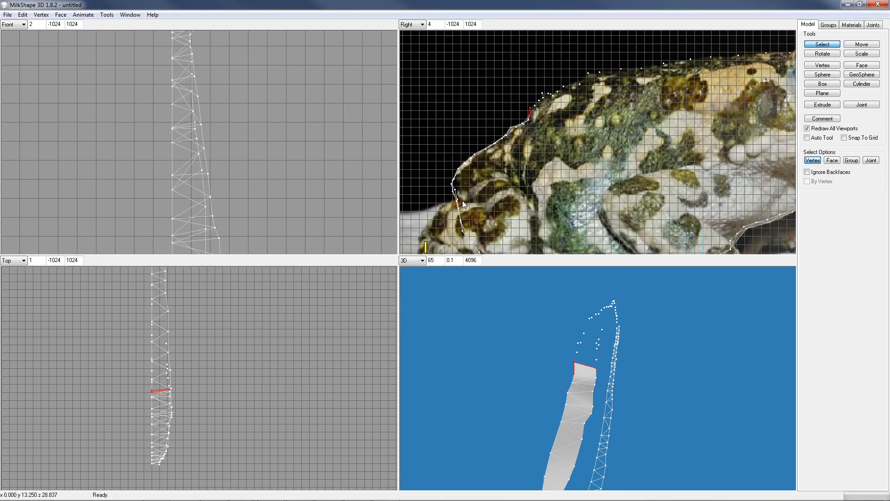
# Create the faces leading onto the small bump, joining its outline vertices to the inner row
pyautogui.moveTo(525, 98); pyautogui.dragTo(544, 102)
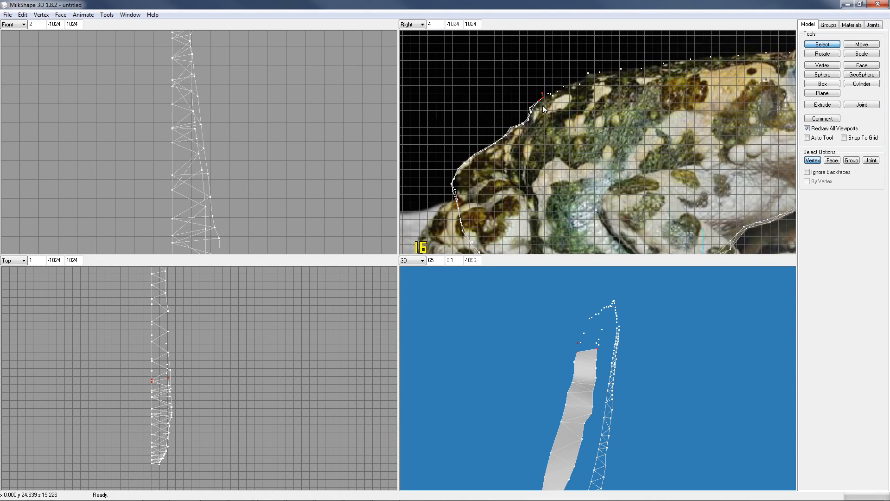
pyautogui.press('f')
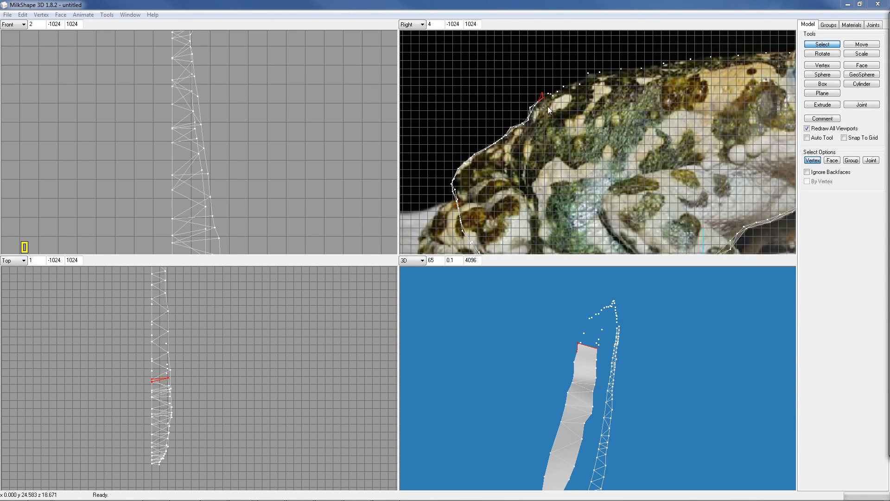
pyautogui.click(540, 96)
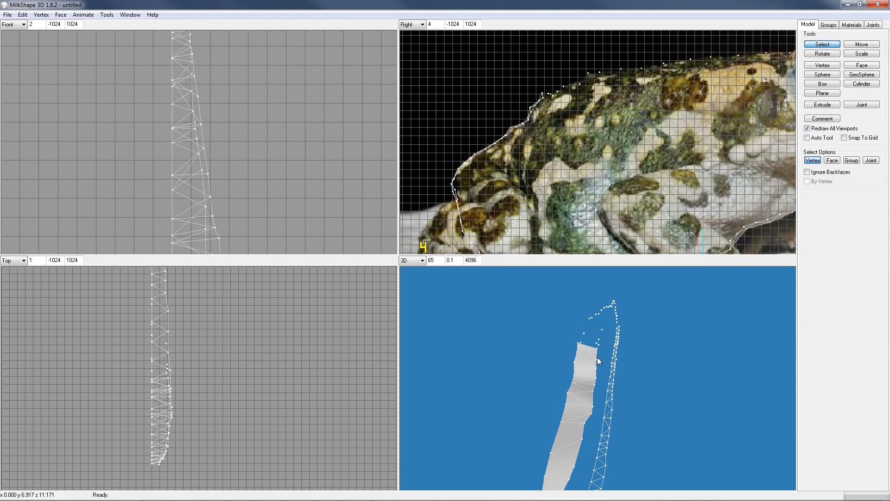
pyautogui.moveTo(537, 89)
pyautogui.mouseDown()
pyautogui.moveTo(550, 107)
pyautogui.moveTo(547, 99)
pyautogui.mouseUp()
pyautogui.moveTo(621, 356); pyautogui.dragTo(583, 358)
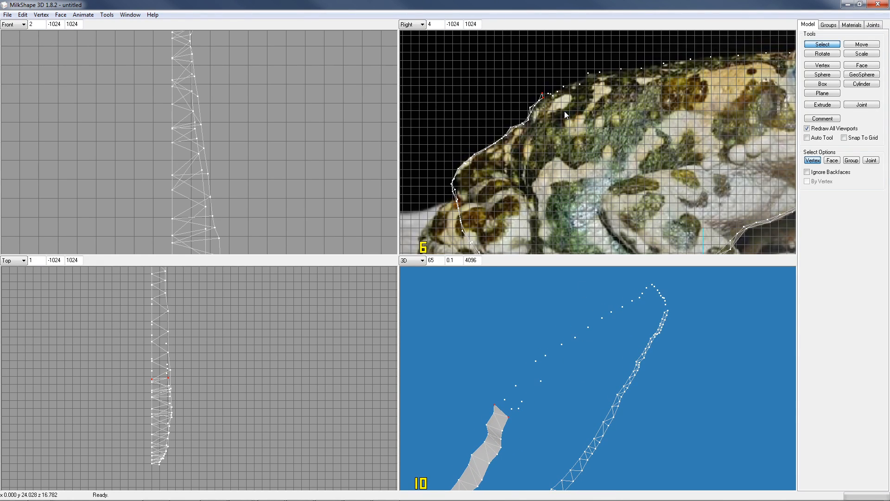
pyautogui.keyDown('shift'); pyautogui.click(548, 97); pyautogui.keyUp('shift')
pyautogui.press('w')
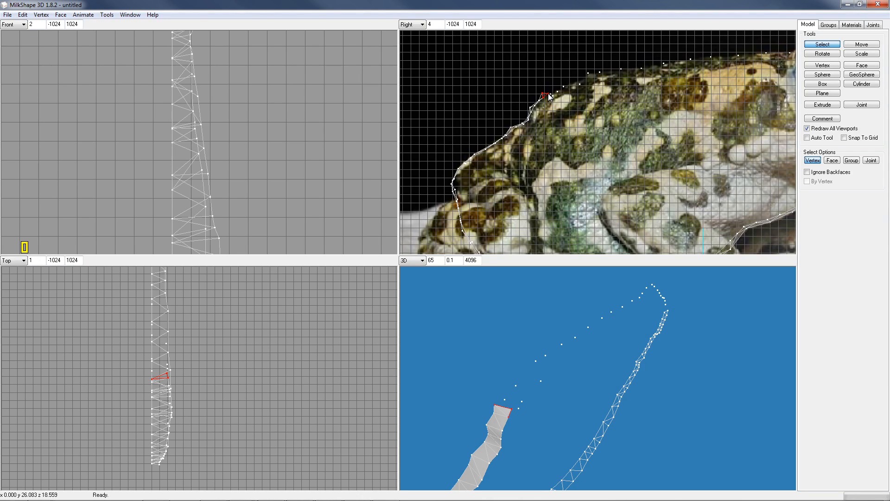
# Build the triangular faces between the closely spaced vertices across the crest of the bump
pyautogui.moveTo(539, 88); pyautogui.dragTo(552, 96)
pyautogui.press('w')
pyautogui.moveTo(546, 95); pyautogui.dragTo(555, 96)
pyautogui.press('w')
pyautogui.moveTo(551, 87); pyautogui.dragTo(560, 103)
pyautogui.hotkey('ctrl', 'z')
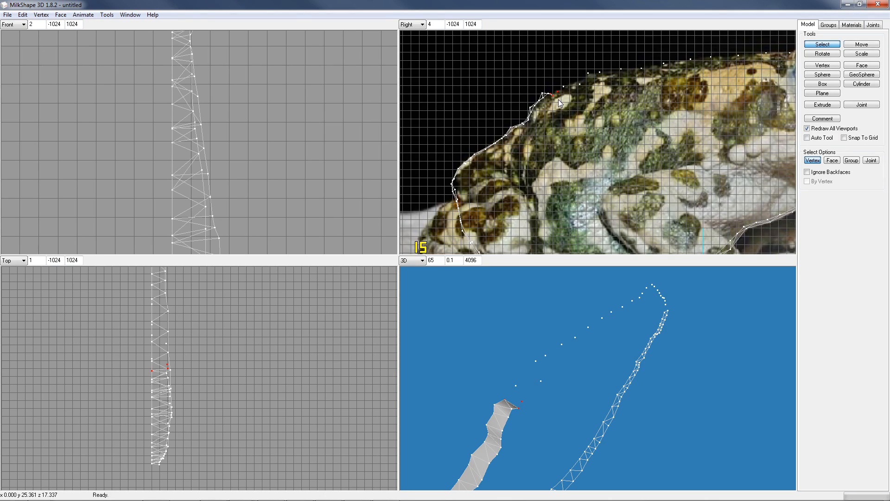
pyautogui.press('w')
# Create the face just past the bump, connecting two outline vertices to the adjacent inner vertex
pyautogui.moveTo(543, 79); pyautogui.dragTo(563, 93)
pyautogui.keyDown('shift'); pyautogui.click(550, 98); pyautogui.keyUp('shift')
pyautogui.moveTo(546, 86); pyautogui.dragTo(549, 101)
pyautogui.keyDown('shift'); pyautogui.click(555, 100); pyautogui.keyUp('shift')
pyautogui.click(553, 96)
pyautogui.click(553, 96)
pyautogui.hotkey('ctrl', 'f')
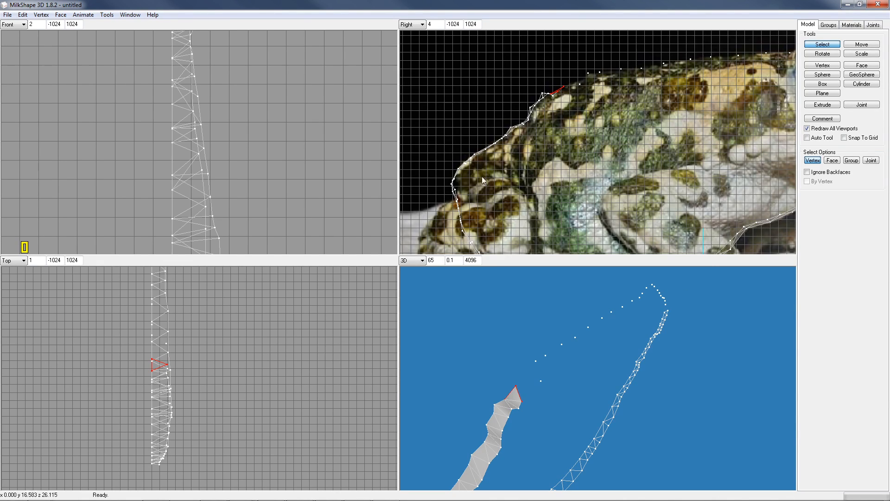
# Fill the wider gaps along the back beyond the bump with faces up to the last inner-row vertex
pyautogui.moveTo(551, 73); pyautogui.dragTo(579, 95)
pyautogui.hotkey('ctrl', 'f')
pyautogui.moveTo(549, 54); pyautogui.dragTo(608, 94)
pyautogui.hotkey('ctrl', 'f')
pyautogui.hotkey('ctrl', 'f')
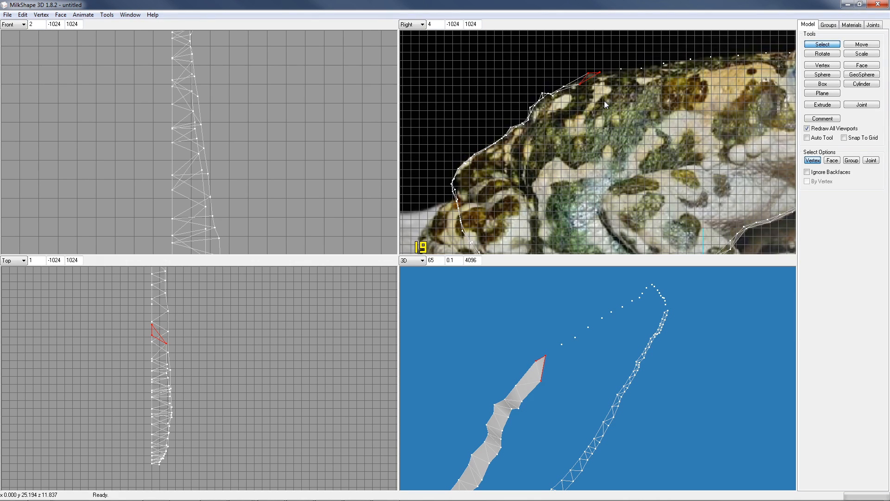
pyautogui.moveTo(578, 324); pyautogui.dragTo(546, 350)
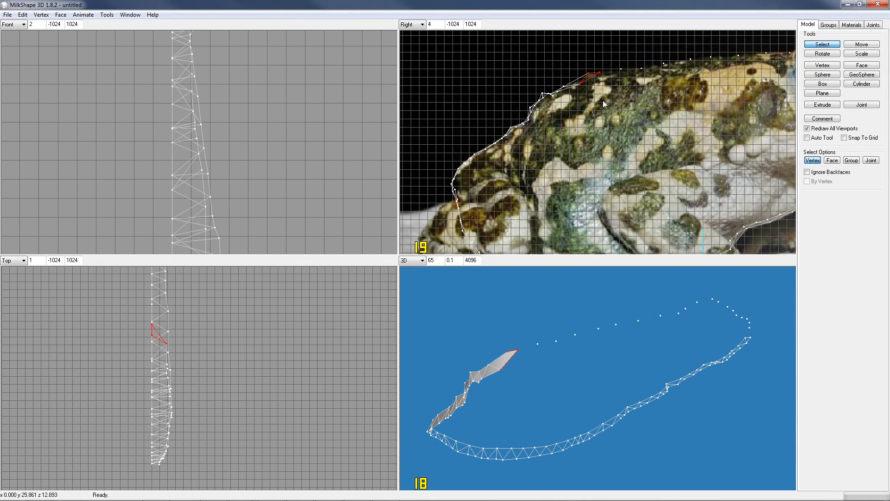
# Select the inner-row vertex just past the small bump and nudge it forward, closer to the toad's back outline
pyautogui.moveTo(576, 82); pyautogui.dragTo(584, 87)
pyautogui.moveTo(583, 374); pyautogui.dragTo(572, 330)
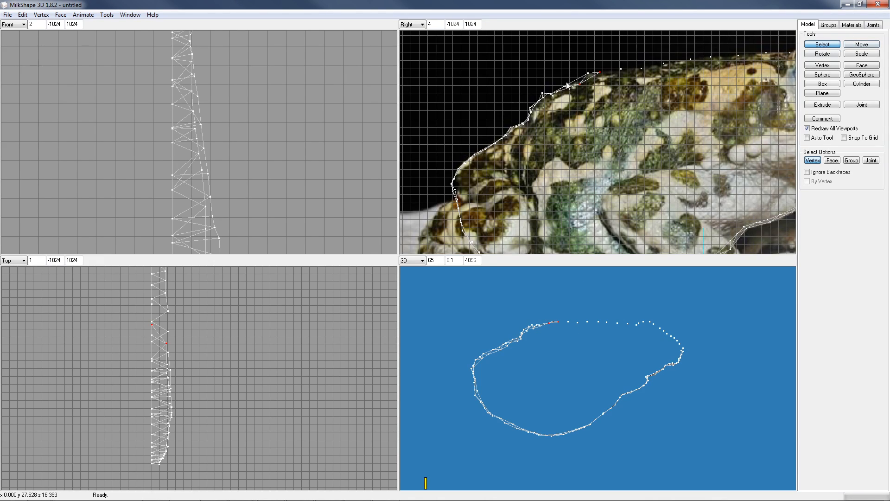
pyautogui.hotkey('ctrl', 't')
pyautogui.moveTo(614, 94); pyautogui.dragTo(606, 95)
pyautogui.moveTo(569, 350)
pyautogui.mouseDown()
pyautogui.moveTo(596, 375)
pyautogui.moveTo(562, 374)
pyautogui.moveTo(572, 362)
pyautogui.mouseUp()
pyautogui.moveTo(593, 119); pyautogui.dragTo(594, 119)
pyautogui.moveTo(555, 338)
pyautogui.mouseDown()
pyautogui.moveTo(539, 371)
pyautogui.moveTo(514, 374)
pyautogui.moveTo(517, 348)
pyautogui.moveTo(482, 347)
pyautogui.moveTo(513, 366)
pyautogui.moveTo(519, 339)
pyautogui.moveTo(572, 333)
pyautogui.moveTo(627, 363)
pyautogui.moveTo(544, 338)
pyautogui.moveTo(575, 358)
pyautogui.mouseUp()
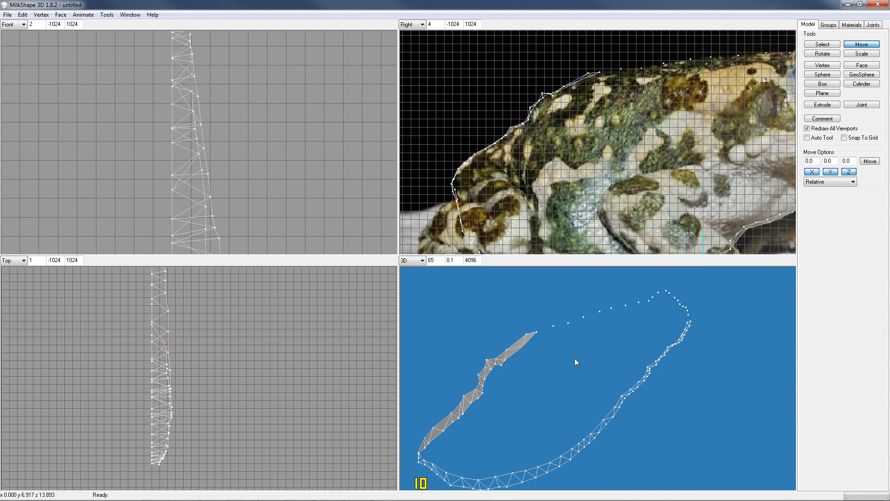
pyautogui.moveTo(574, 358); pyautogui.dragTo(585, 353)
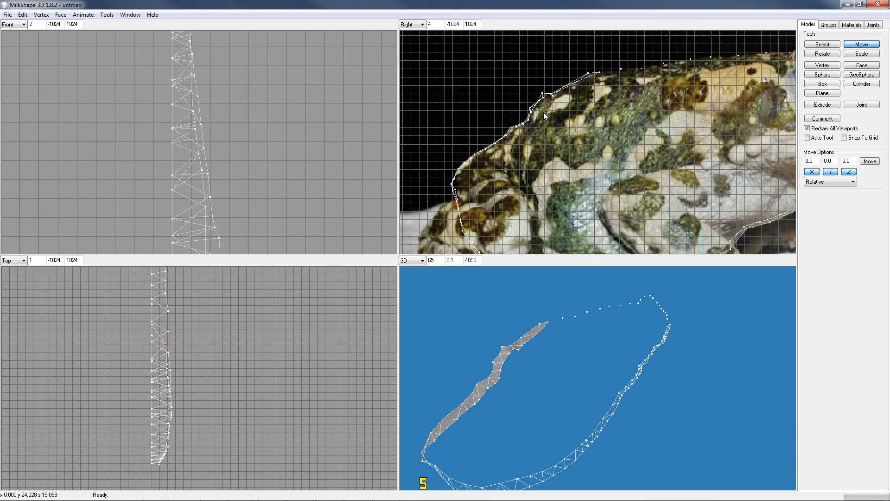
# Select the outline vertex at the crest of the small bump and nudge it slightly to smooth the strip
pyautogui.click(834, 44)
pyautogui.click(543, 93)
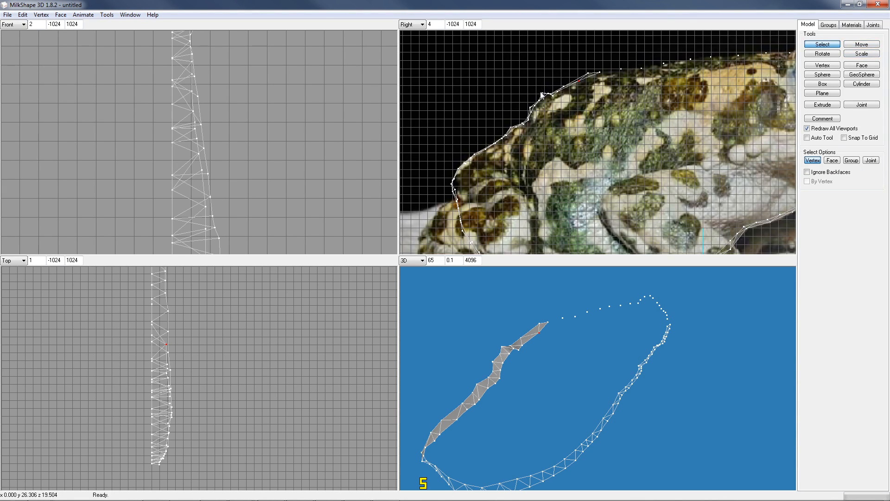
pyautogui.click(862, 44)
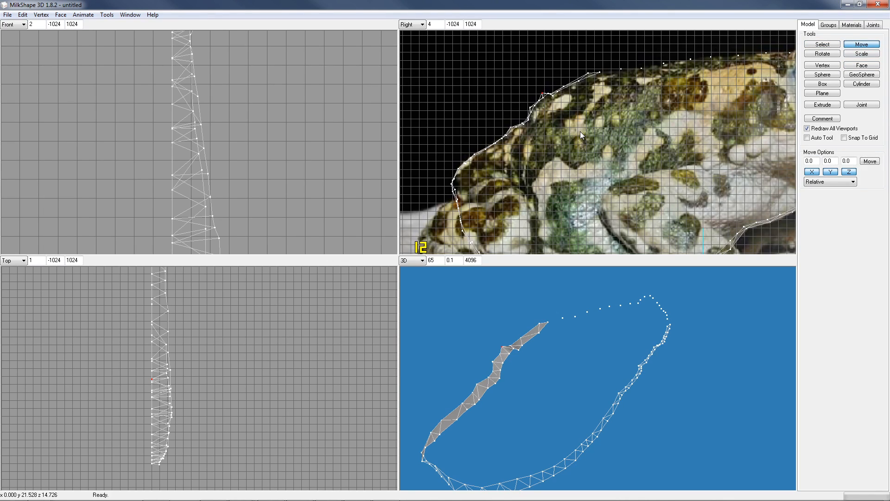
pyautogui.moveTo(580, 132); pyautogui.dragTo(581, 133)
pyautogui.moveTo(549, 409); pyautogui.dragTo(499, 411)
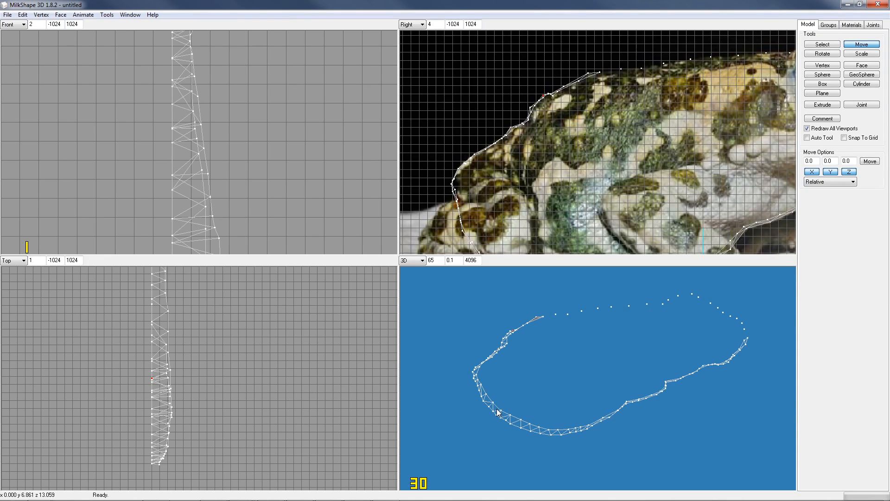
# Add an inner-row vertex just below the end of the face strip on the back and offset it sideways to the inner row
pyautogui.click(826, 65)
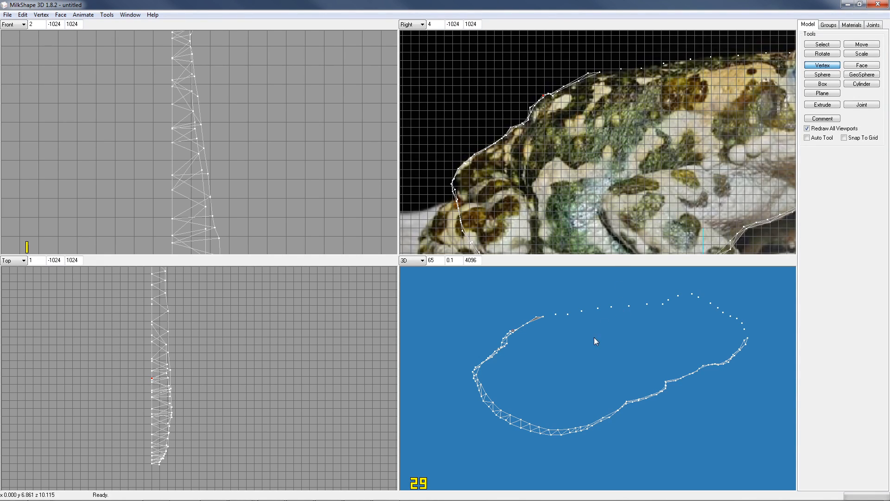
pyautogui.moveTo(577, 347)
pyautogui.mouseDown()
pyautogui.moveTo(585, 366)
pyautogui.moveTo(587, 357)
pyautogui.mouseUp()
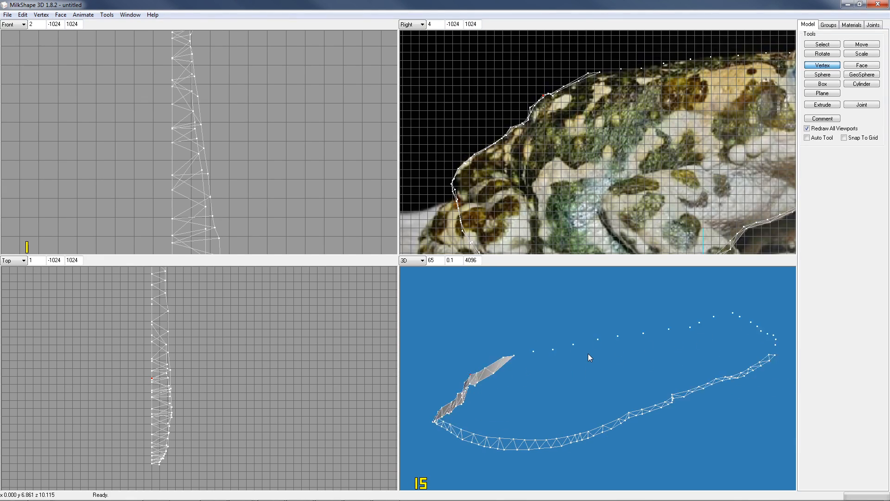
pyautogui.click(594, 76)
pyautogui.moveTo(558, 370); pyautogui.dragTo(583, 364)
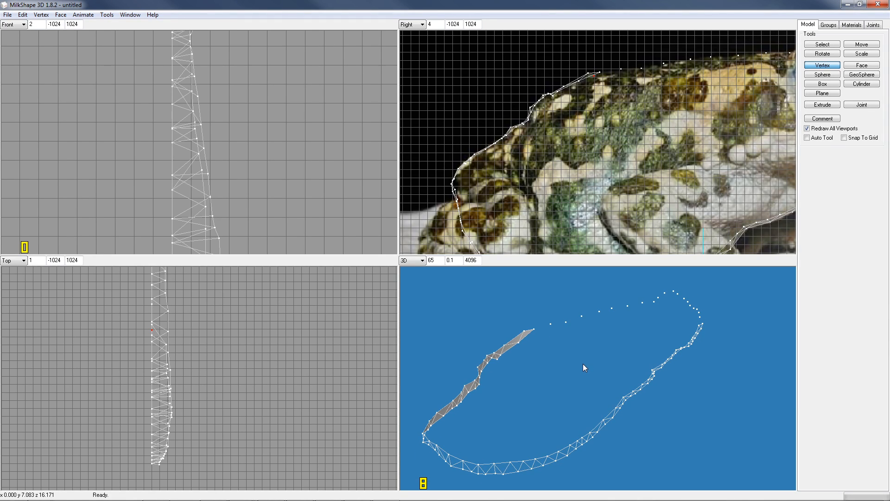
pyautogui.click(870, 47)
pyautogui.moveTo(188, 355); pyautogui.dragTo(203, 354)
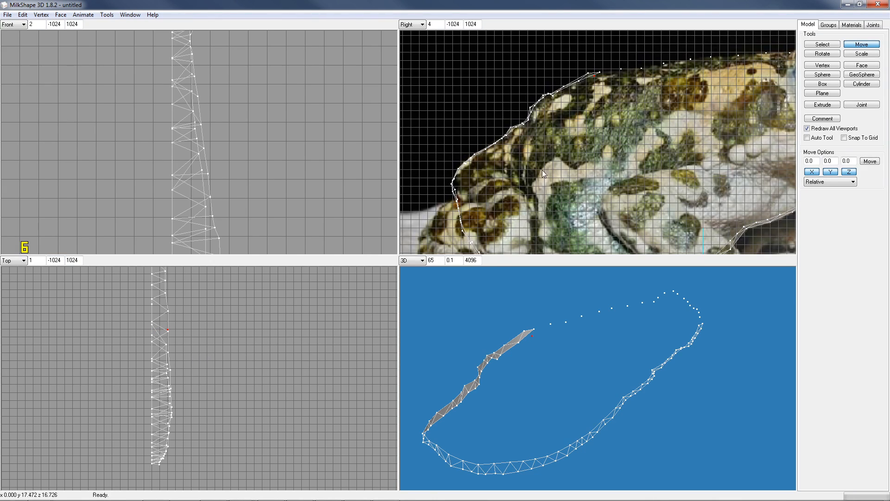
# Add two inner-row vertices along the back just beyond the last face, offsetting each sideways from the centre line
pyautogui.click(828, 66)
pyautogui.click(610, 70)
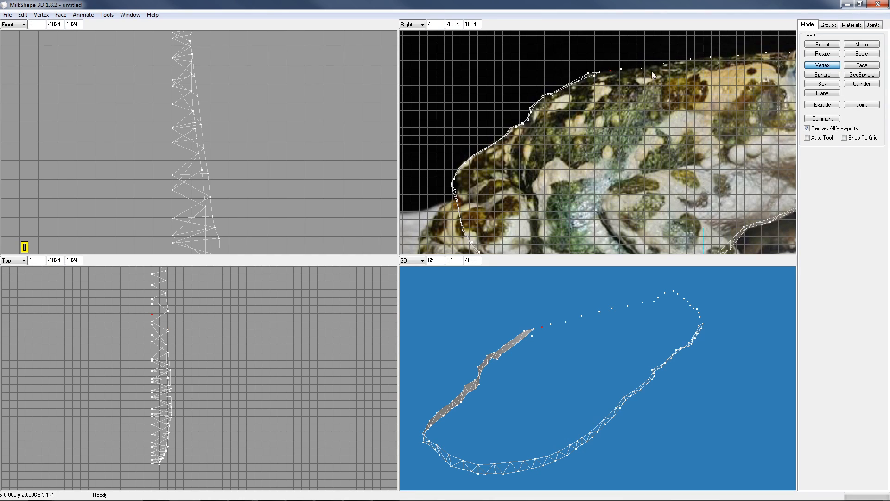
pyautogui.click(861, 45)
pyautogui.moveTo(196, 311); pyautogui.dragTo(210, 311)
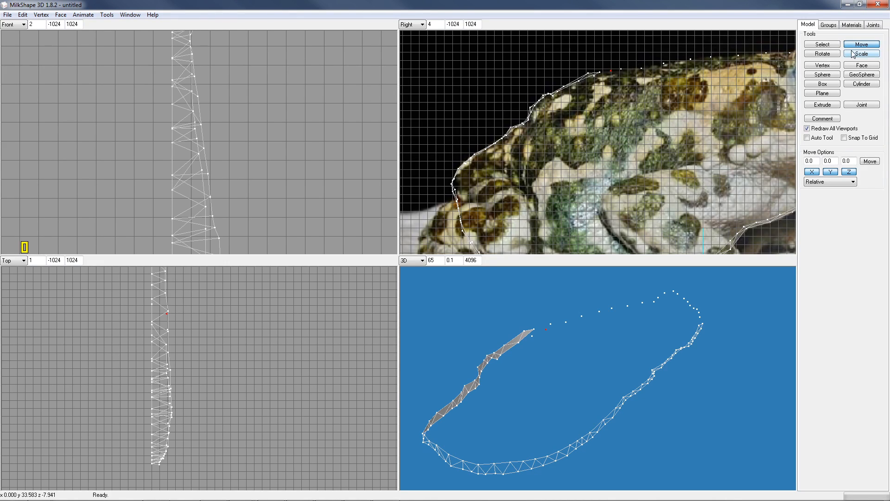
pyautogui.click(828, 66)
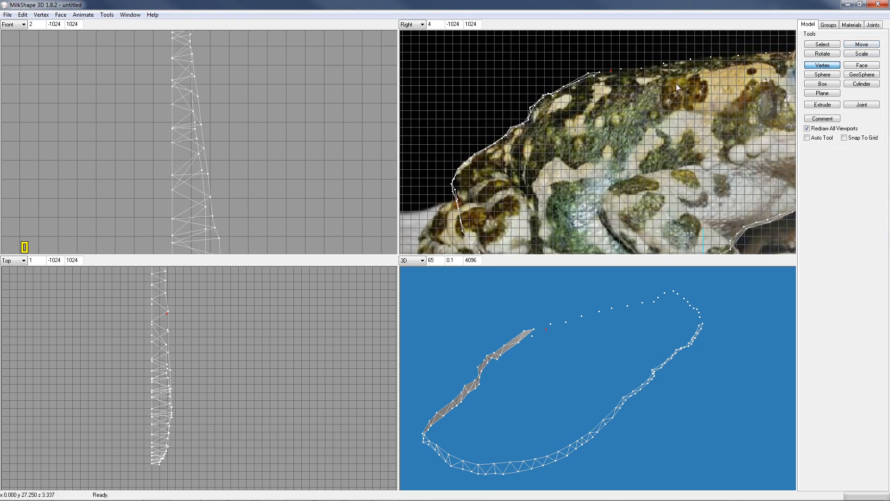
pyautogui.click(629, 68)
pyautogui.click(861, 44)
pyautogui.moveTo(210, 315); pyautogui.dragTo(218, 315)
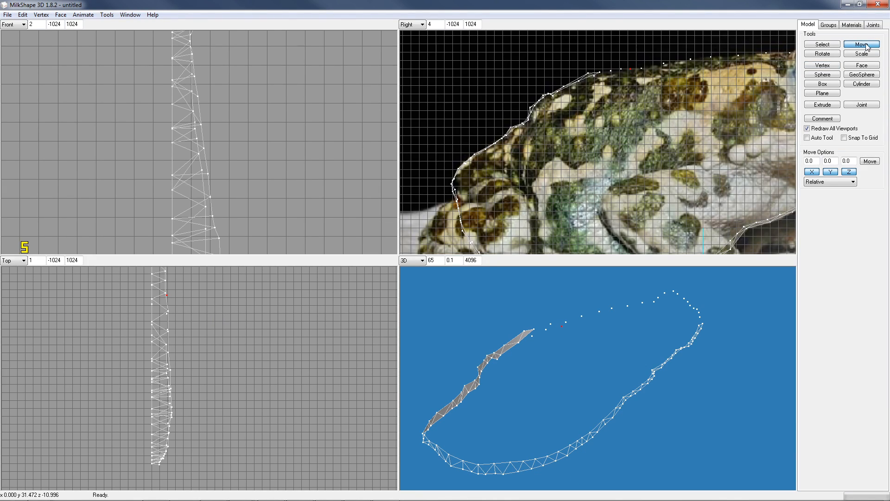
# Continue the inner row with two vertices along the back before the large brown spot, offsetting each sideways
pyautogui.click(823, 66)
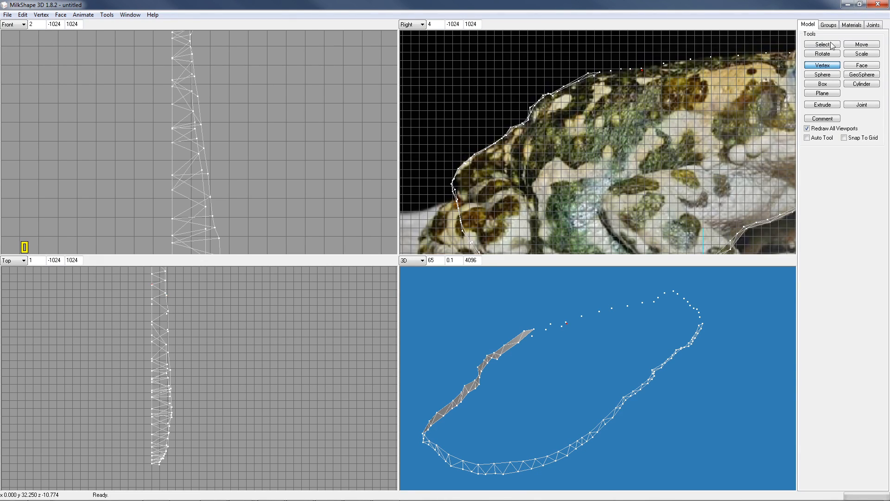
pyautogui.click(861, 44)
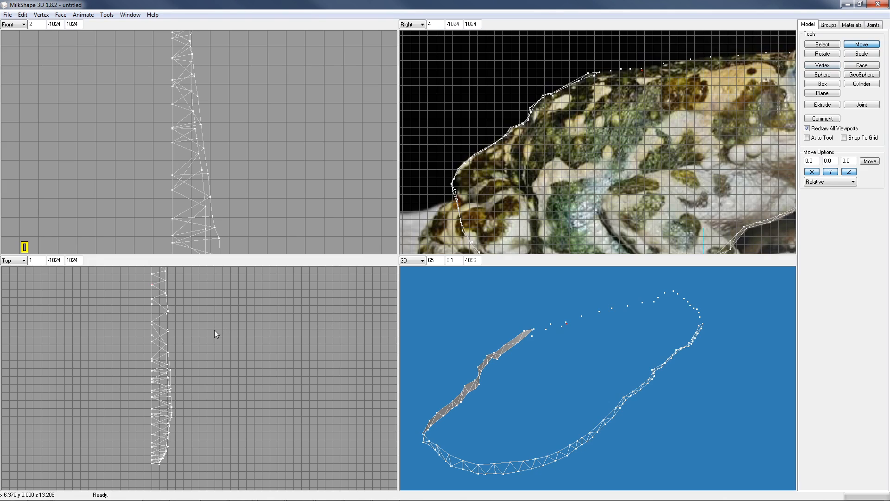
pyautogui.moveTo(188, 317); pyautogui.dragTo(200, 315)
pyautogui.keyDown('ctrl'); pyautogui.moveTo(274, 303); pyautogui.dragTo(271, 388); pyautogui.keyUp('ctrl')
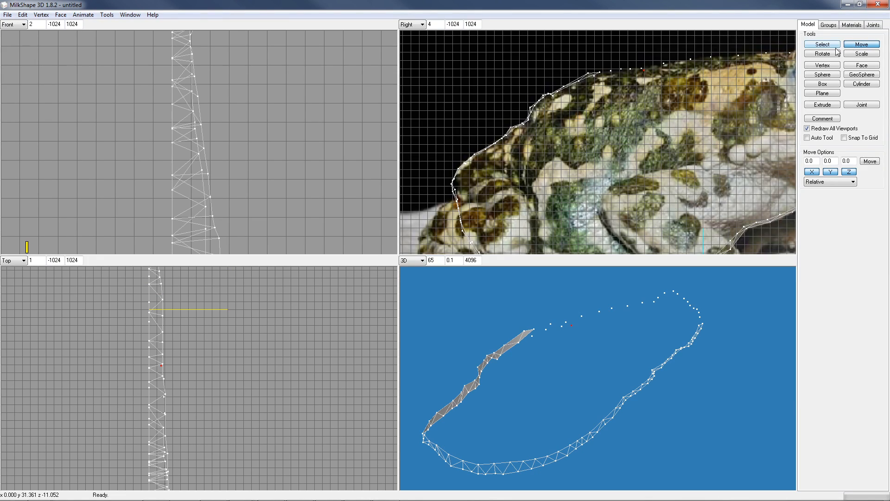
pyautogui.click(829, 66)
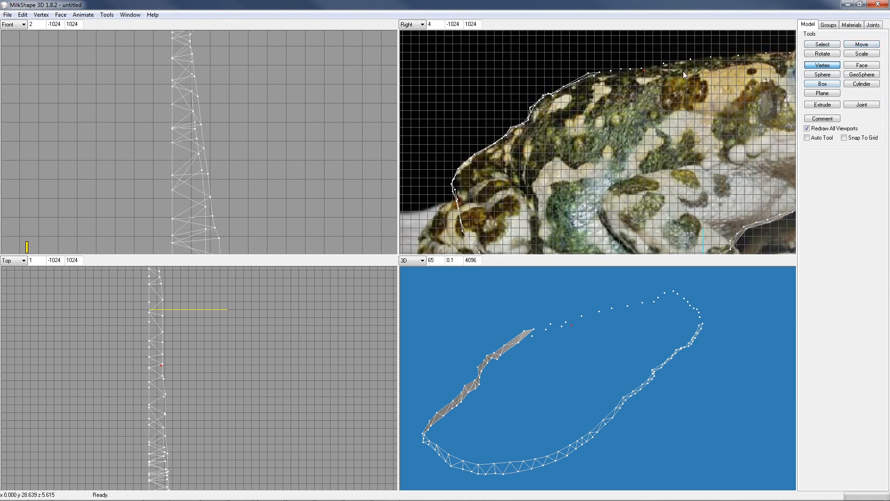
pyautogui.click(652, 68)
pyautogui.click(861, 44)
pyautogui.moveTo(236, 372); pyautogui.dragTo(248, 371)
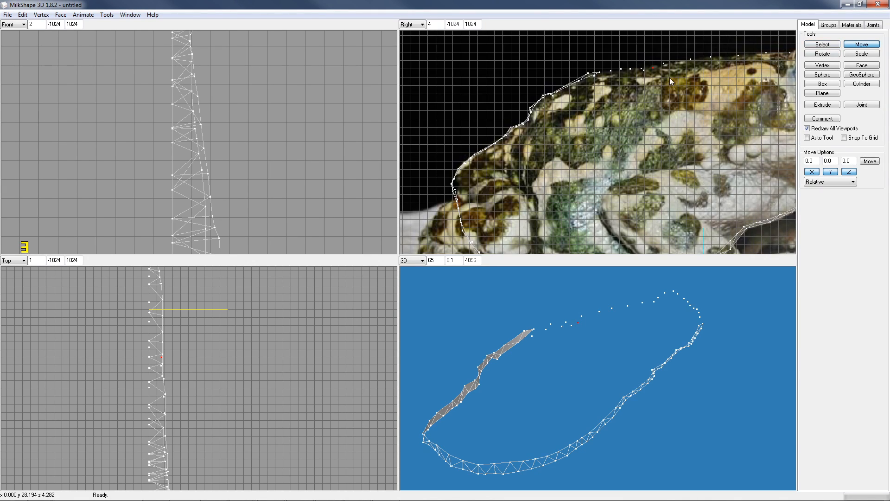
# Place two more vertices on the back outline above the large brown spot and move each sideways into the inner row
pyautogui.click(827, 67)
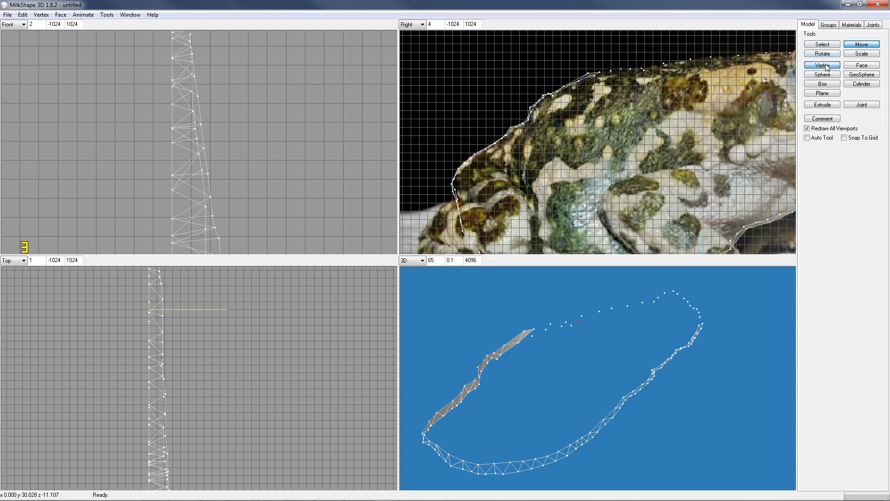
pyautogui.click(665, 66)
pyautogui.click(870, 46)
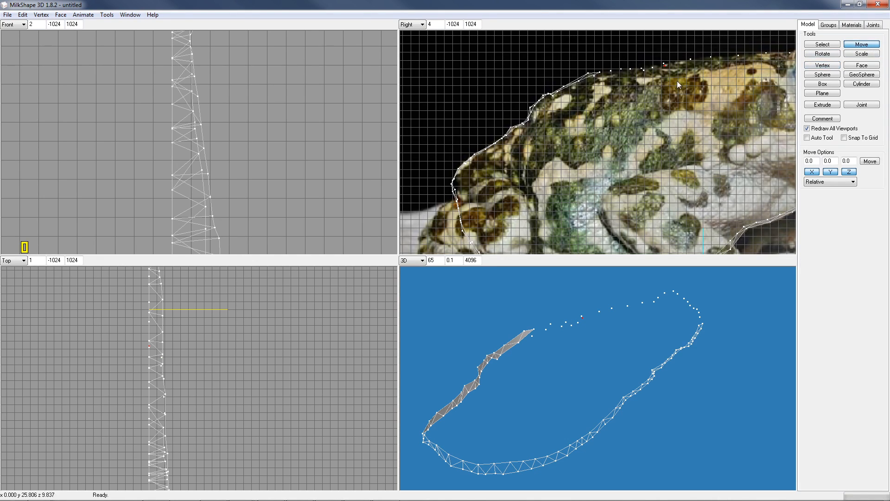
pyautogui.moveTo(206, 345); pyautogui.dragTo(220, 344)
pyautogui.click(823, 66)
pyautogui.click(678, 62)
pyautogui.click(861, 44)
pyautogui.moveTo(199, 333); pyautogui.dragTo(211, 332)
# Extend the inner row past the large brown spot with two vertices under the outline, each offset sideways from the centre line
pyautogui.click(826, 67)
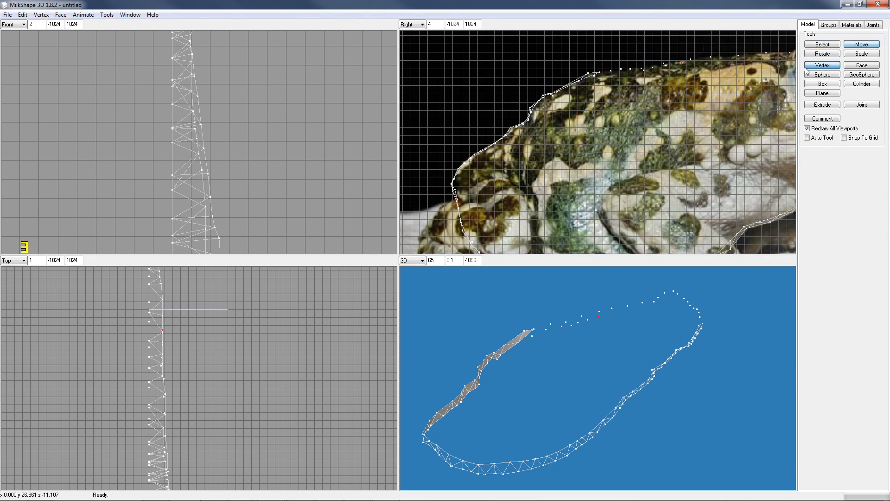
pyautogui.click(702, 59)
pyautogui.click(857, 48)
pyautogui.moveTo(193, 280); pyautogui.dragTo(201, 278)
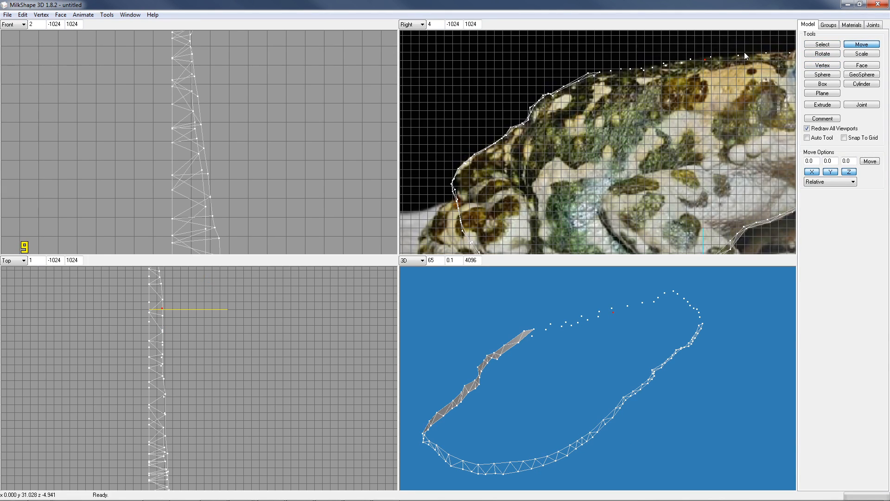
pyautogui.click(821, 66)
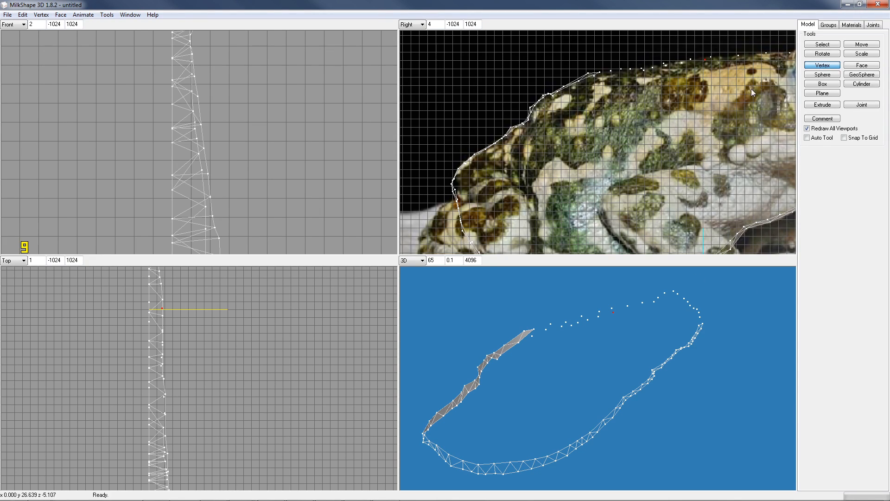
pyautogui.click(724, 57)
pyautogui.click(861, 45)
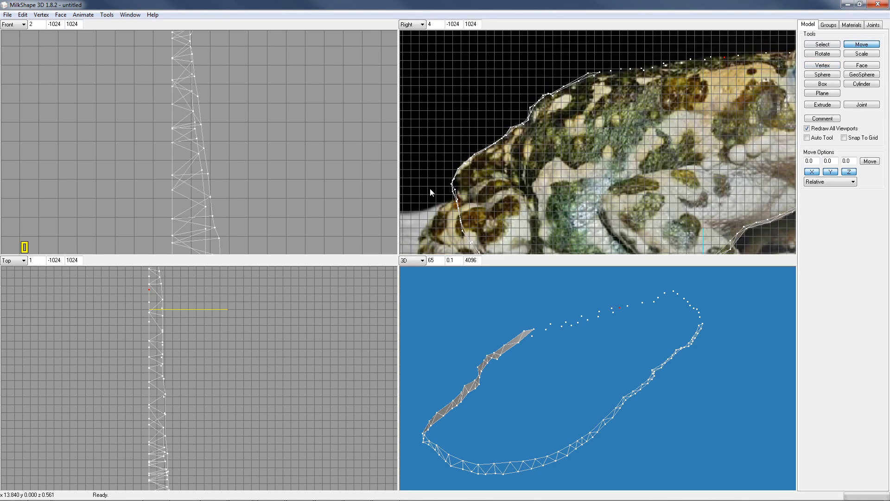
pyautogui.moveTo(199, 319); pyautogui.dragTo(211, 320)
# Add the next inner-row vertex on the back above the small dark spot, offset it sideways, and continue placing vertices
pyautogui.click(823, 65)
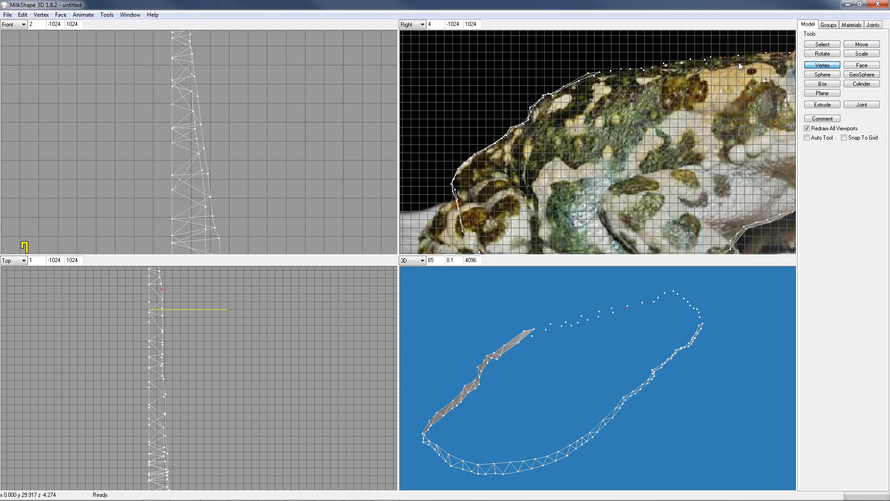
pyautogui.click(861, 44)
pyautogui.moveTo(223, 316); pyautogui.dragTo(251, 436)
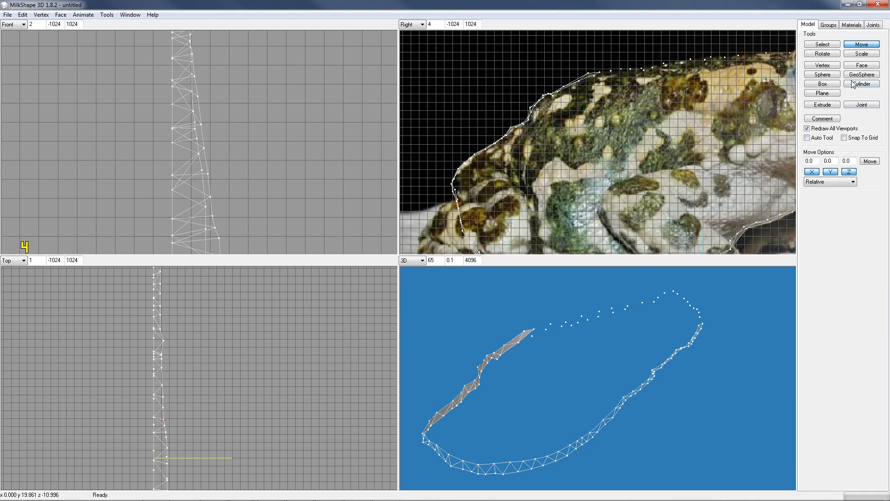
pyautogui.click(833, 66)
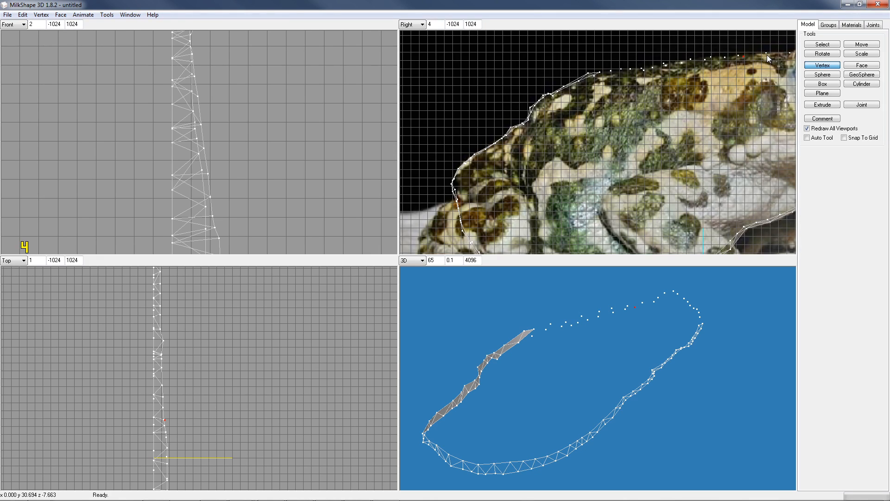
# Place two vertices along the toad's upper-back outline and shift each sideways in the Top view onto the second vertex row
pyautogui.click(765, 55)
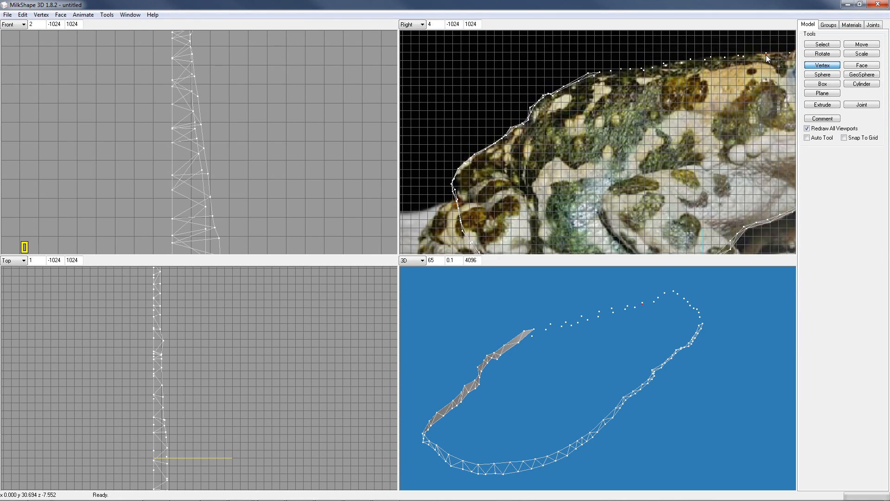
pyautogui.click(860, 45)
pyautogui.moveTo(227, 348); pyautogui.dragTo(233, 347)
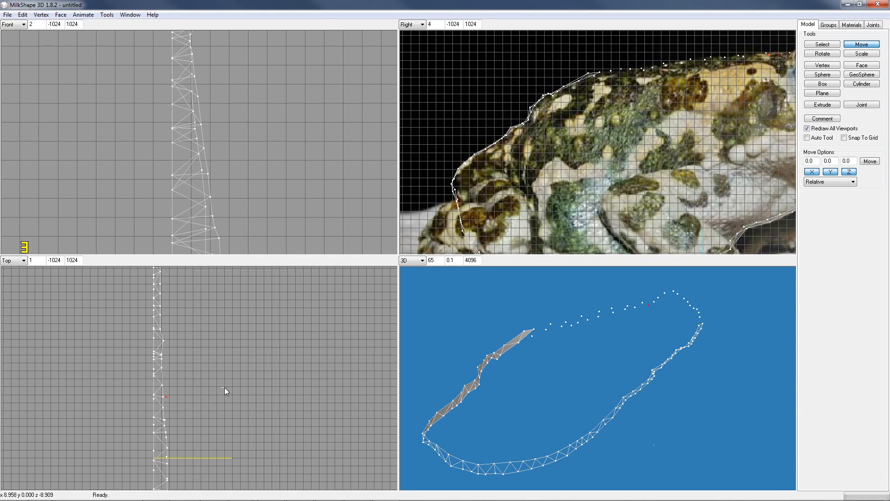
pyautogui.moveTo(225, 387); pyautogui.dragTo(222, 388)
pyautogui.click(825, 67)
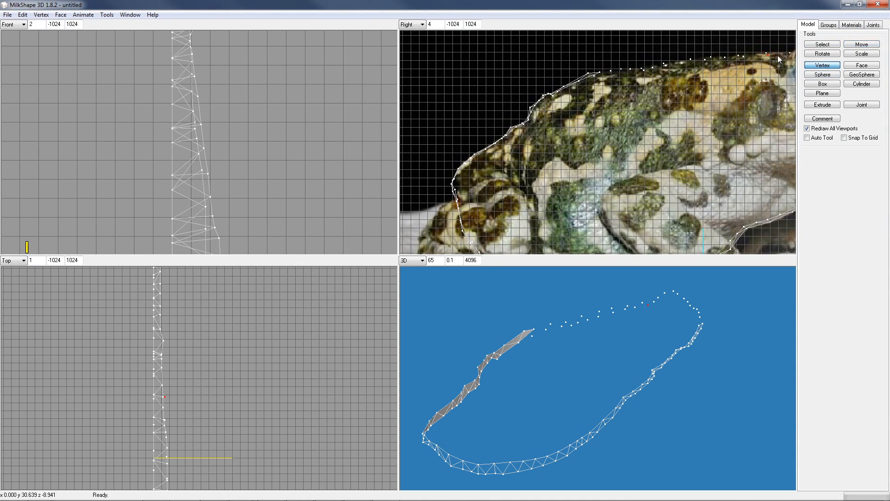
pyautogui.click(863, 45)
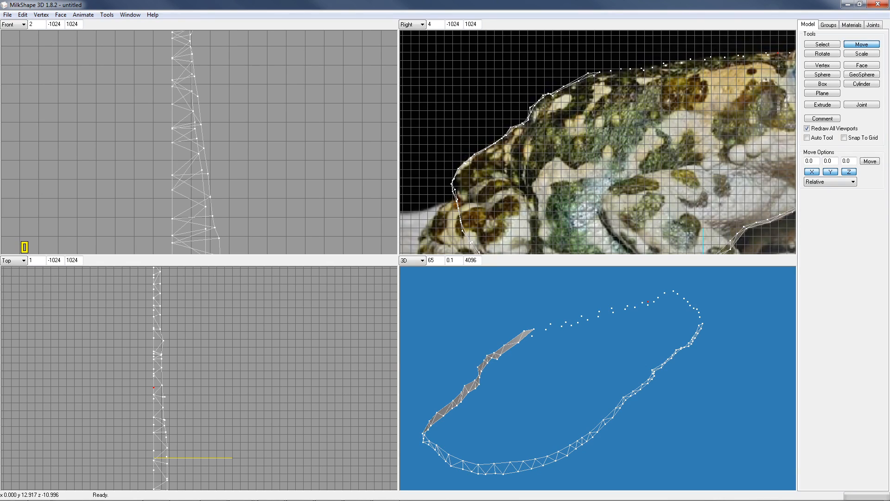
pyautogui.moveTo(194, 383); pyautogui.dragTo(203, 382)
# Add a vertex on the back outline just behind the eye bump and offset it sideways in the Top view
pyautogui.keyDown('ctrl'); pyautogui.moveTo(719, 131); pyautogui.dragTo(608, 168); pyautogui.keyUp('ctrl')
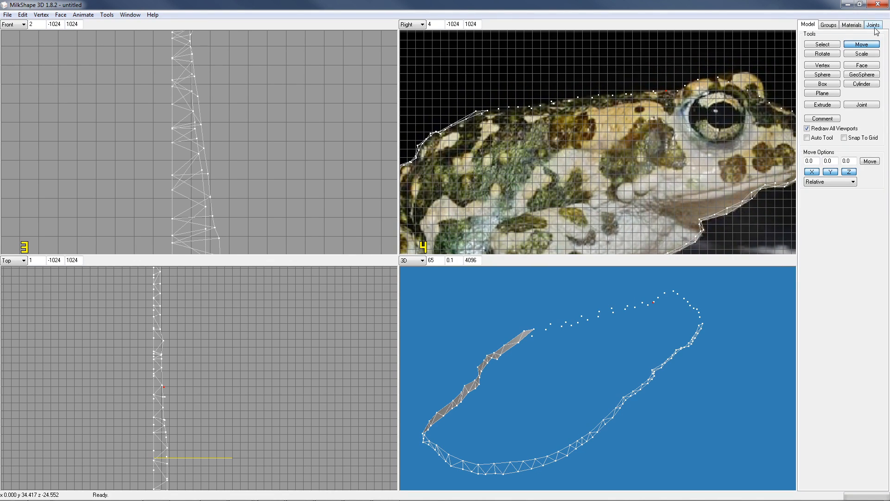
pyautogui.click(830, 66)
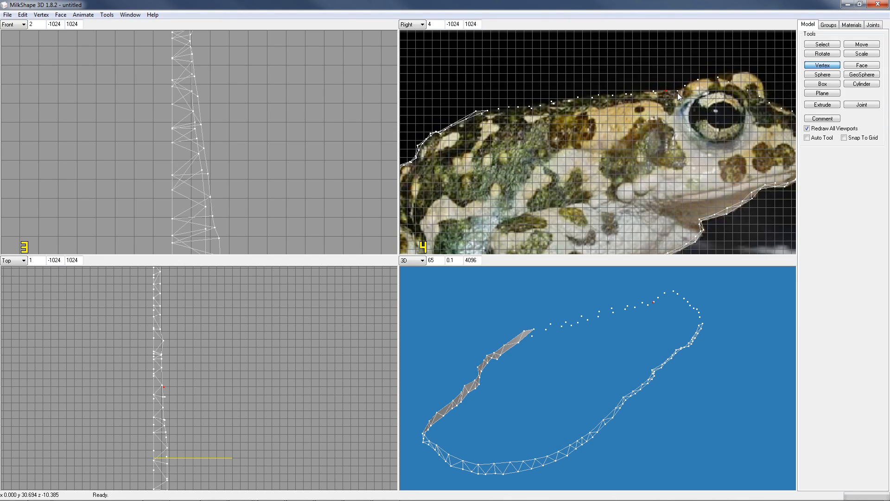
pyautogui.click(677, 93)
pyautogui.click(860, 46)
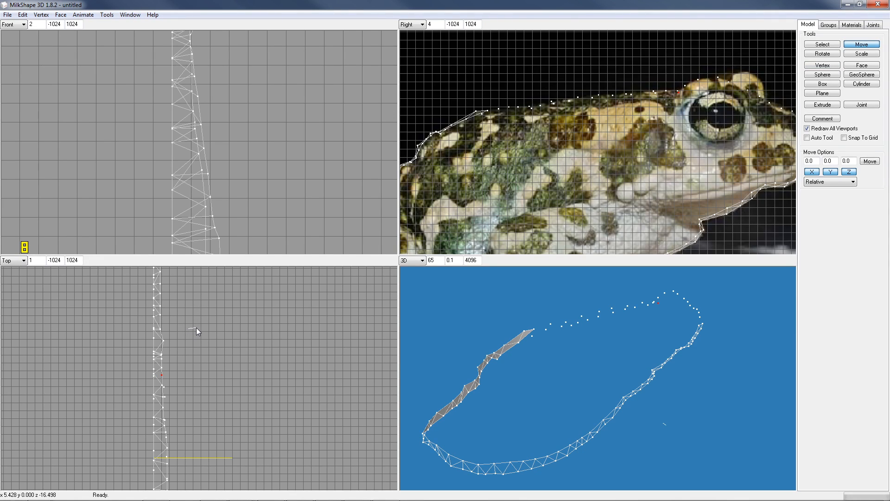
pyautogui.click(809, 65)
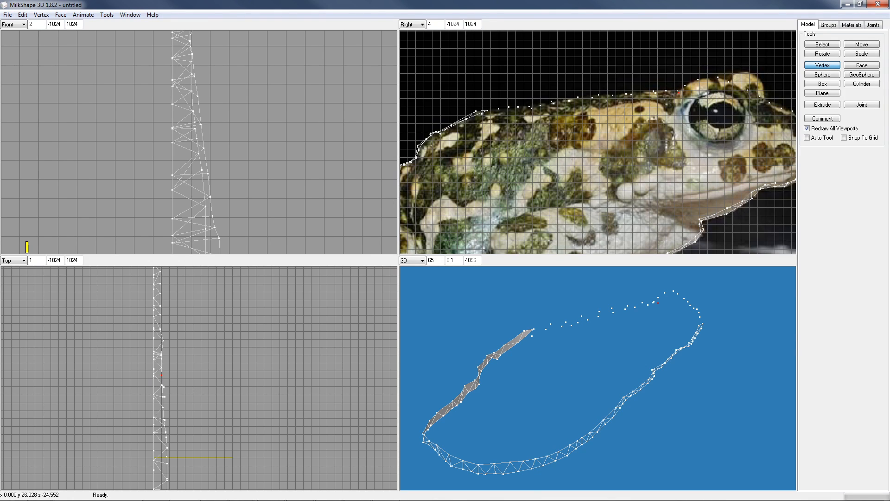
# Move the two outline vertices at the rear of the eye bump slightly down, below the bump's contour
pyautogui.click(823, 44)
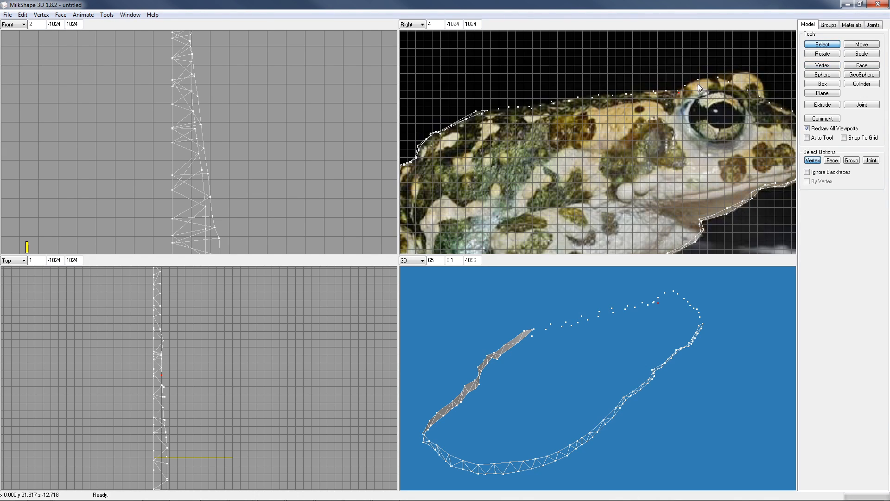
pyautogui.click(685, 86)
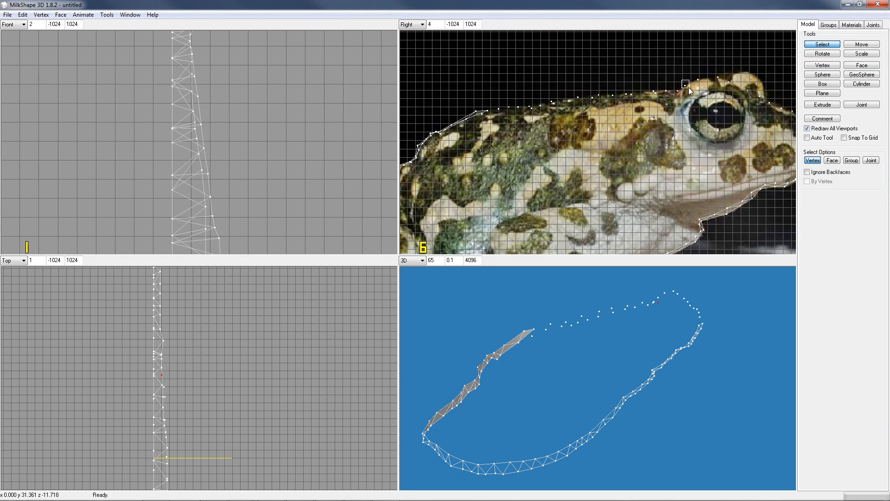
pyautogui.click(863, 45)
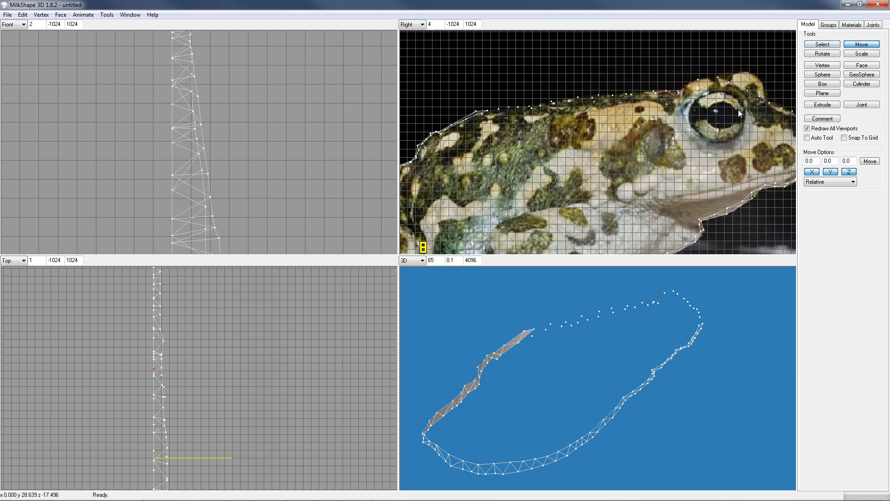
pyautogui.moveTo(737, 96); pyautogui.dragTo(739, 97)
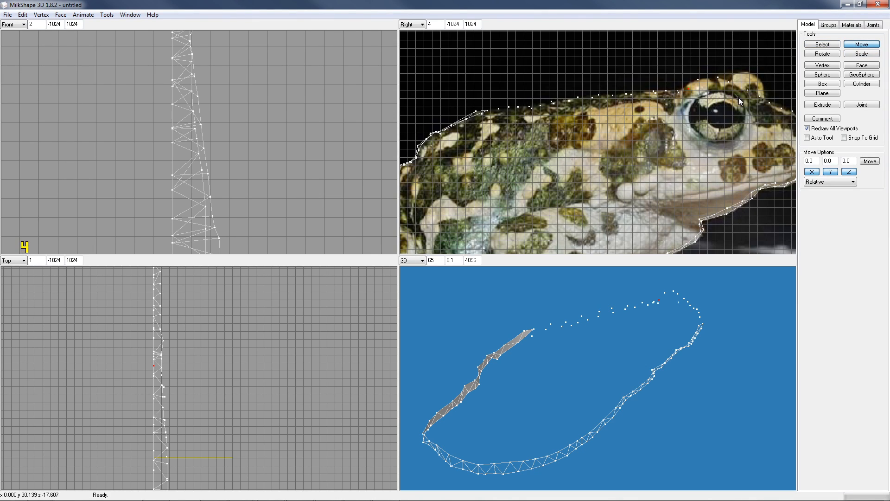
pyautogui.click(828, 44)
pyautogui.click(698, 79)
pyautogui.click(865, 45)
pyautogui.moveTo(775, 82); pyautogui.dragTo(775, 87)
# Lower the outline vertex above the middle of the eye and shift the one ahead of it slightly down and forward
pyautogui.click(827, 45)
pyautogui.moveTo(709, 73); pyautogui.dragTo(724, 81)
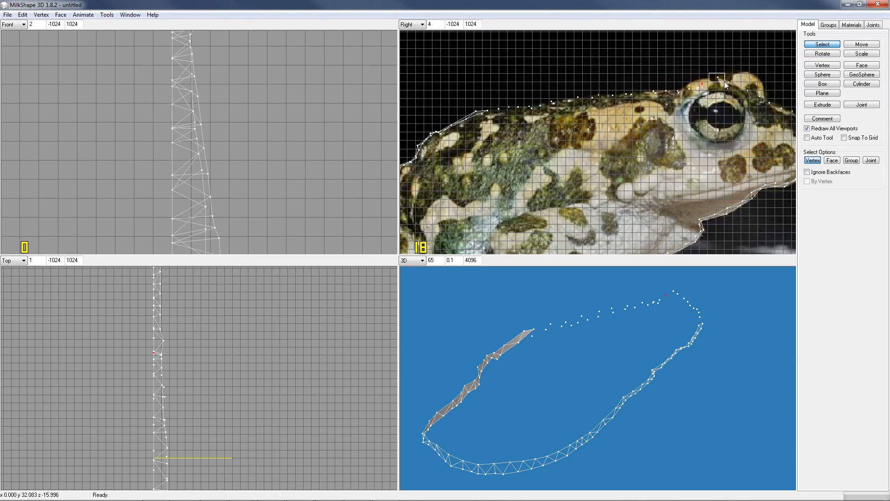
pyautogui.click(870, 45)
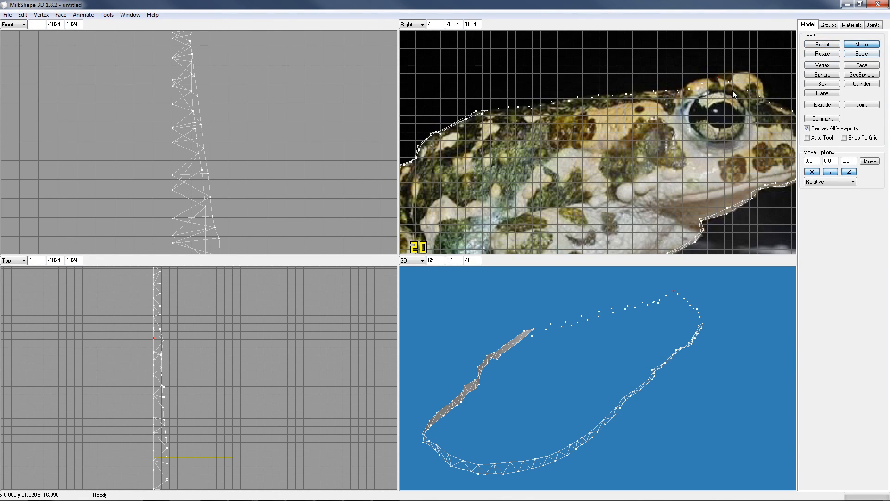
pyautogui.moveTo(733, 90); pyautogui.dragTo(730, 94)
pyautogui.click(832, 44)
pyautogui.click(731, 87)
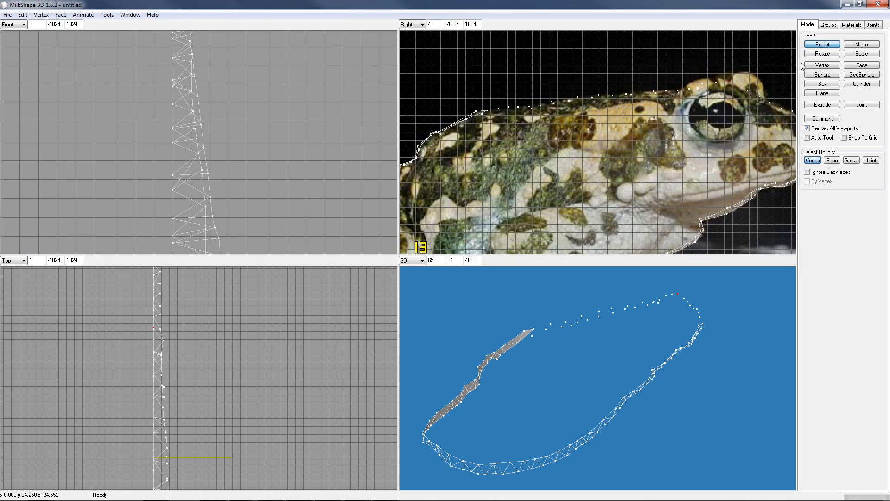
pyautogui.click(861, 45)
pyautogui.moveTo(755, 83); pyautogui.dragTo(760, 87)
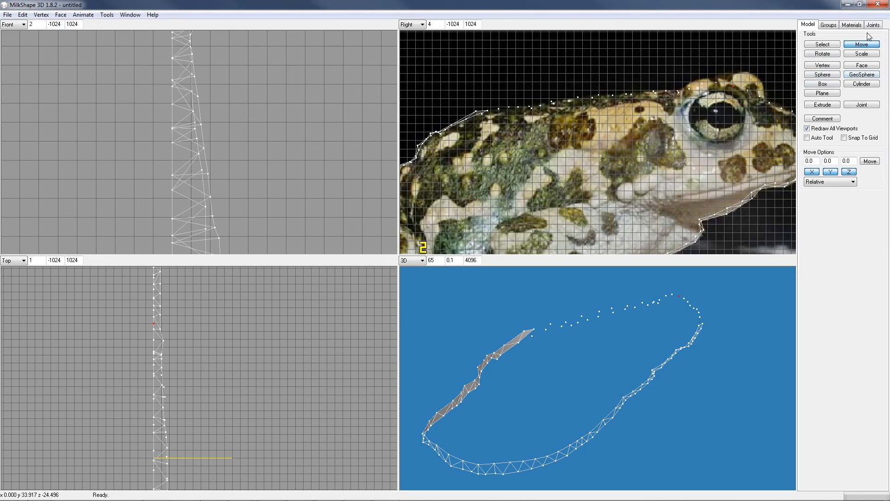
# Create triangular faces between the two vertex rows on the rear back, continuing from the open end of the existing strip
pyautogui.click(822, 66)
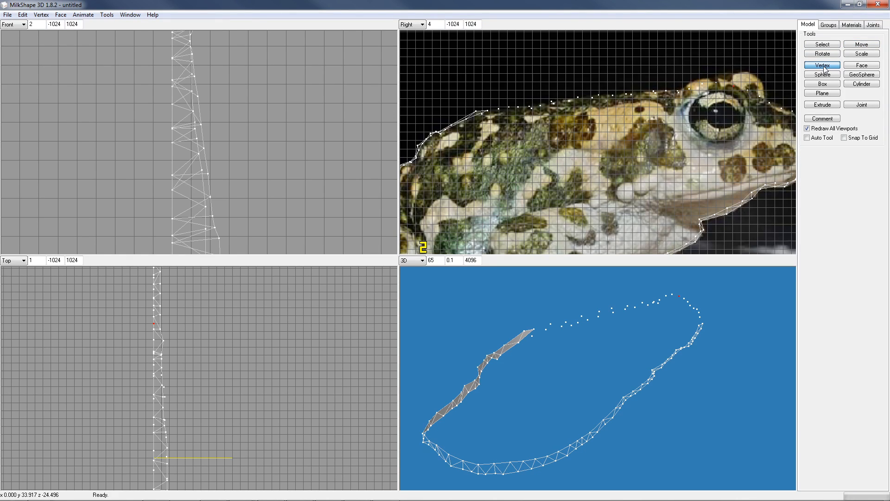
pyautogui.click(828, 46)
pyautogui.moveTo(471, 105); pyautogui.dragTo(492, 119)
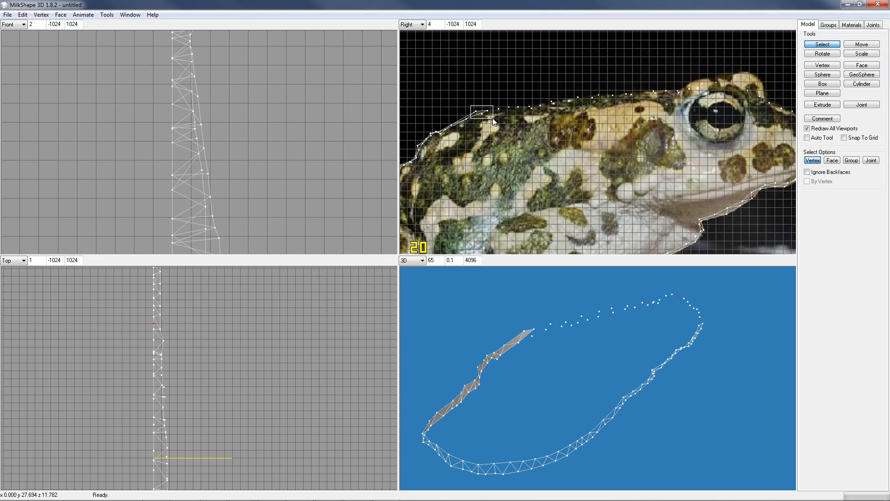
pyautogui.moveTo(583, 340); pyautogui.dragTo(589, 351)
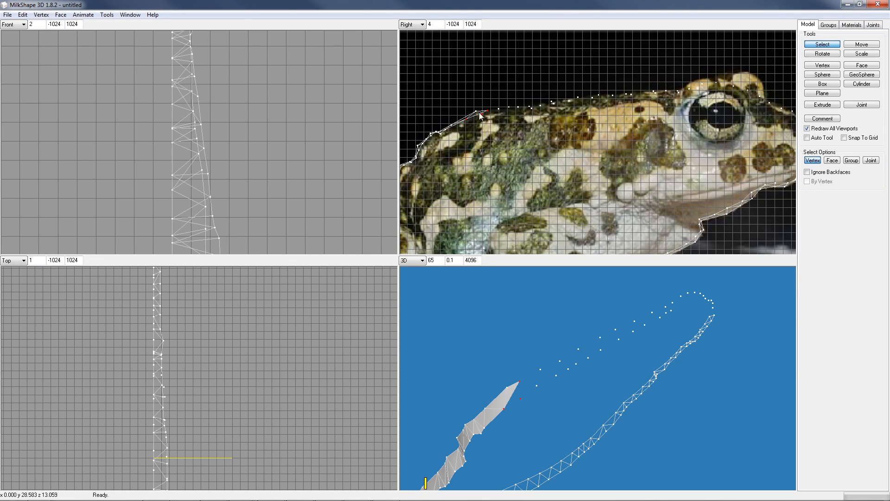
pyautogui.hotkey('ctrl', 'f')
pyautogui.moveTo(482, 104); pyautogui.dragTo(525, 118)
pyautogui.hotkey('ctrl', 'f')
pyautogui.hotkey('ctrl', 'f')
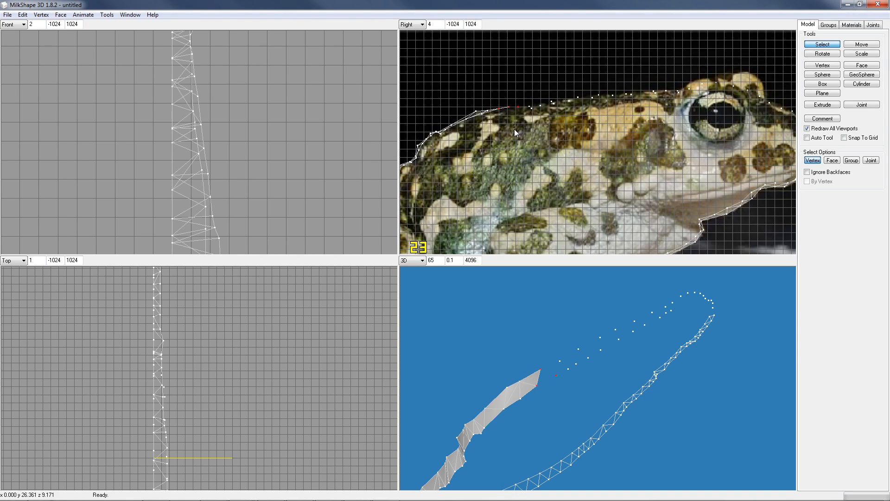
pyautogui.hotkey('ctrl', 'f')
# Extend the face strip along the middle of the back by creating triangles between the next paired outline vertices
pyautogui.moveTo(501, 91); pyautogui.dragTo(541, 111)
pyautogui.hotkey('ctrl', 'f')
pyautogui.hotkey('ctrl', 'f')
pyautogui.hotkey('ctrl', 'f')
pyautogui.hotkey('ctrl', 'f')
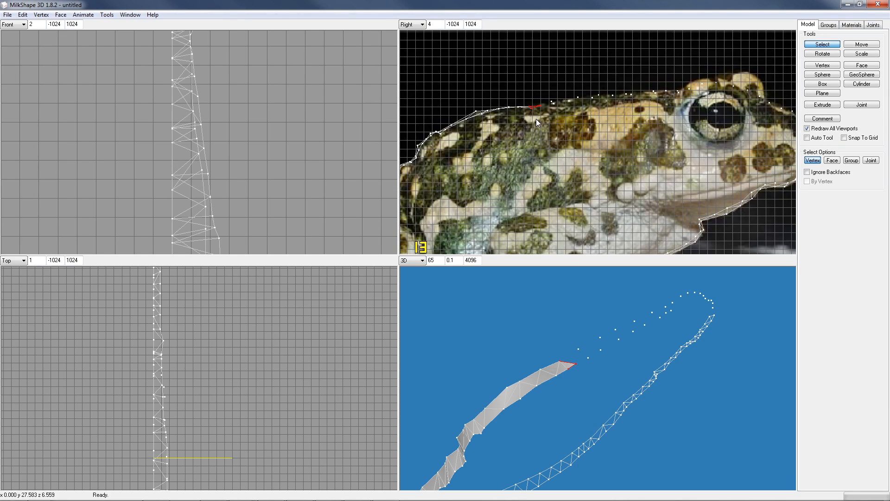
pyautogui.moveTo(522, 90); pyautogui.dragTo(551, 107)
pyautogui.hotkey('ctrl', 'f')
pyautogui.moveTo(539, 93); pyautogui.dragTo(579, 109)
pyautogui.hotkey('ctrl', 'f')
pyautogui.hotkey('ctrl', 'f')
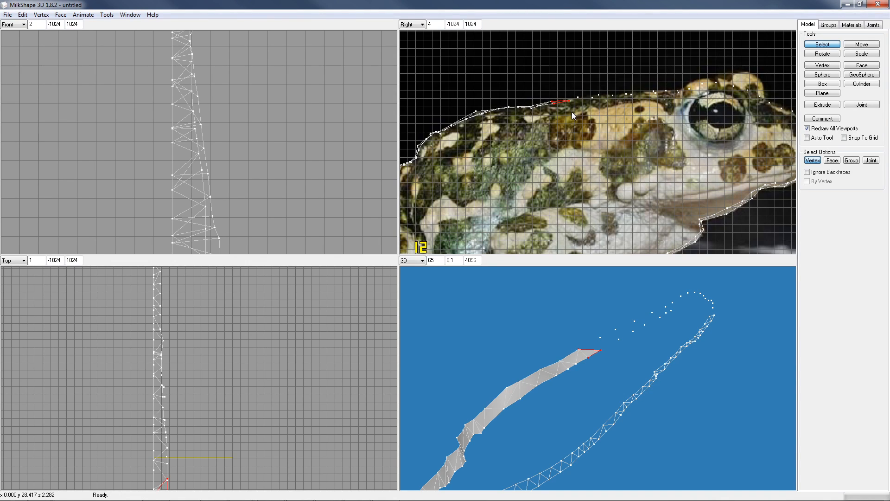
# Create the next triangular faces joining the two vertex rows along the front half of the back
pyautogui.moveTo(547, 86); pyautogui.dragTo(626, 102)
pyautogui.hotkey('ctrl', 'f')
pyautogui.hotkey('ctrl', 'f')
pyautogui.hotkey('ctrl', 'f')
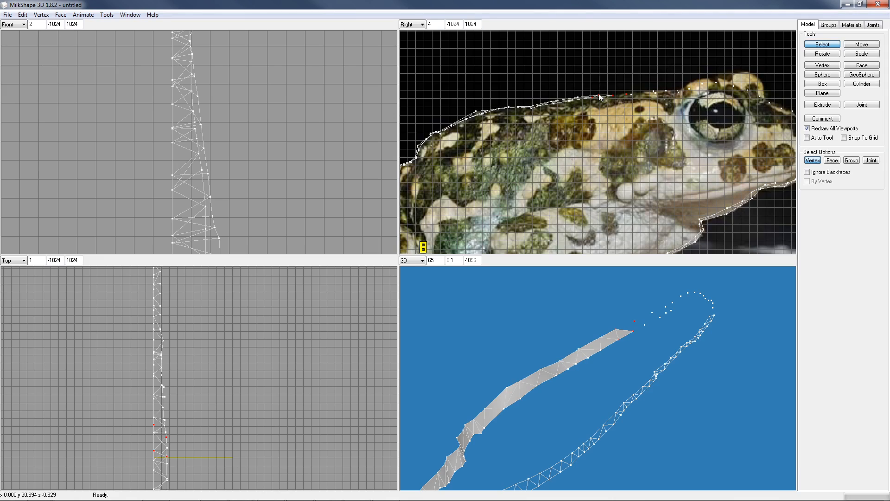
pyautogui.hotkey('ctrl', 'f')
# Build faces between the two vertex rows on the stretch of back leading up to the head
pyautogui.moveTo(629, 102); pyautogui.dragTo(634, 105)
pyautogui.hotkey('ctrl', 'f')
pyautogui.click(654, 95)
pyautogui.hotkey('ctrl', 'f')
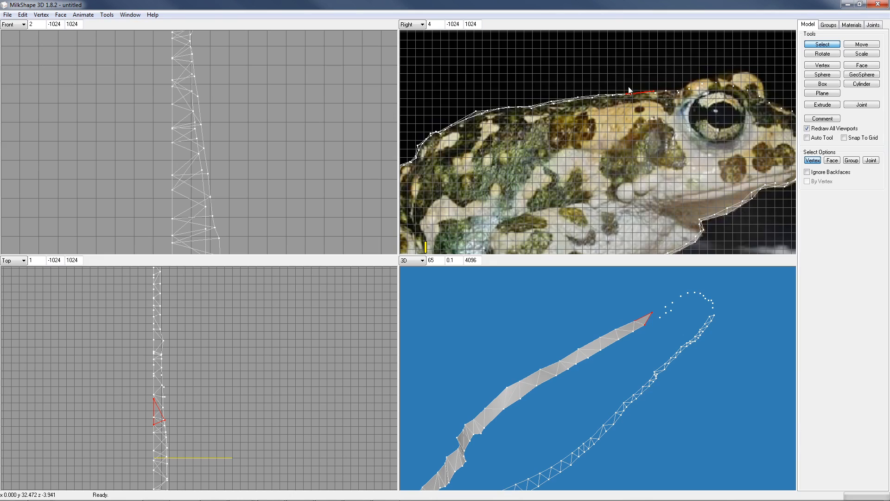
pyautogui.moveTo(632, 77); pyautogui.dragTo(659, 108)
pyautogui.keyDown('shift'); pyautogui.moveTo(630, 93); pyautogui.dragTo(635, 97); pyautogui.keyUp('shift')
pyautogui.hotkey('ctrl', 'f')
# Carry the face strip forward to the rear of the eye bump, undoing and redoing one misplaced face
pyautogui.moveTo(688, 190); pyautogui.dragTo(581, 213, button='right')
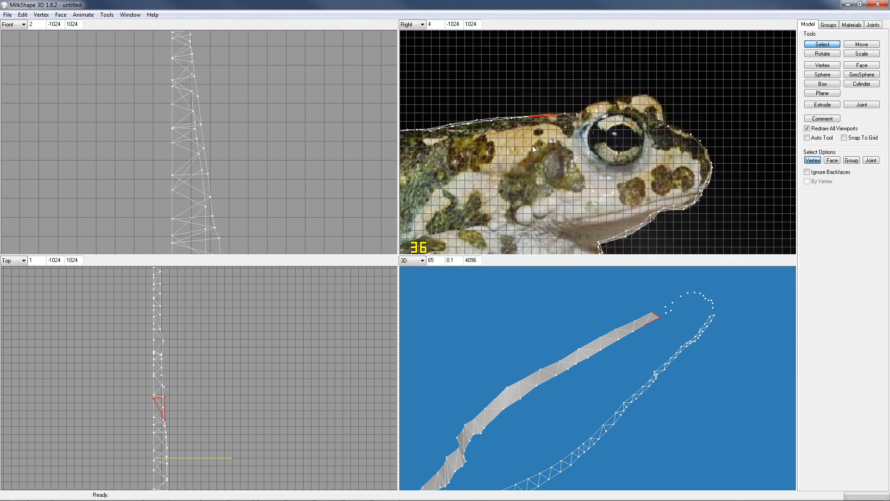
pyautogui.moveTo(549, 104); pyautogui.dragTo(566, 123)
pyautogui.hotkey('ctrl', 'f')
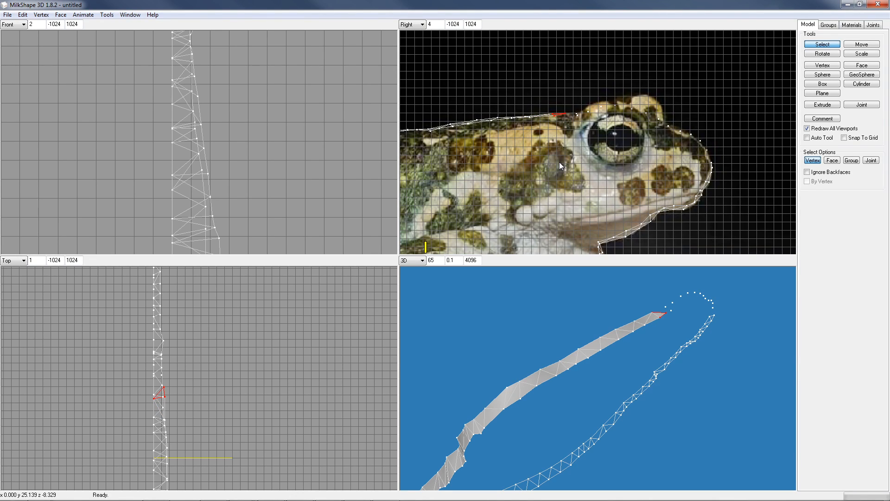
pyautogui.moveTo(543, 101); pyautogui.dragTo(571, 116)
pyautogui.hotkey('ctrl', 'f')
pyautogui.hotkey('ctrl', 'z')
pyautogui.hotkey('ctrl', 'f')
pyautogui.moveTo(573, 107); pyautogui.dragTo(590, 117)
pyautogui.moveTo(661, 181); pyautogui.dragTo(588, 207, button='right')
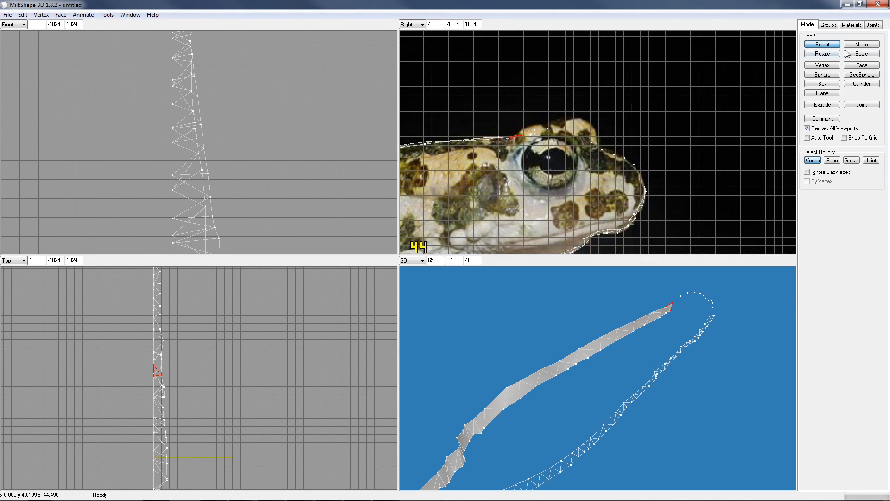
pyautogui.click(836, 68)
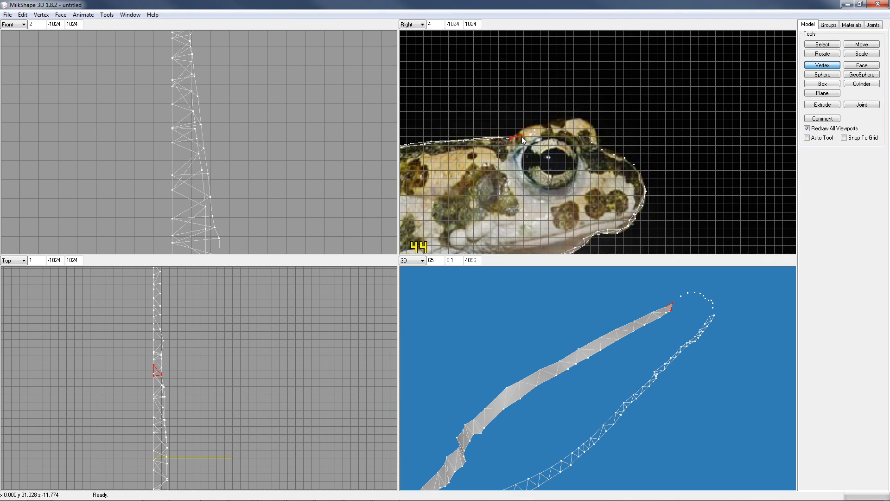
pyautogui.click(522, 135)
pyautogui.click(861, 44)
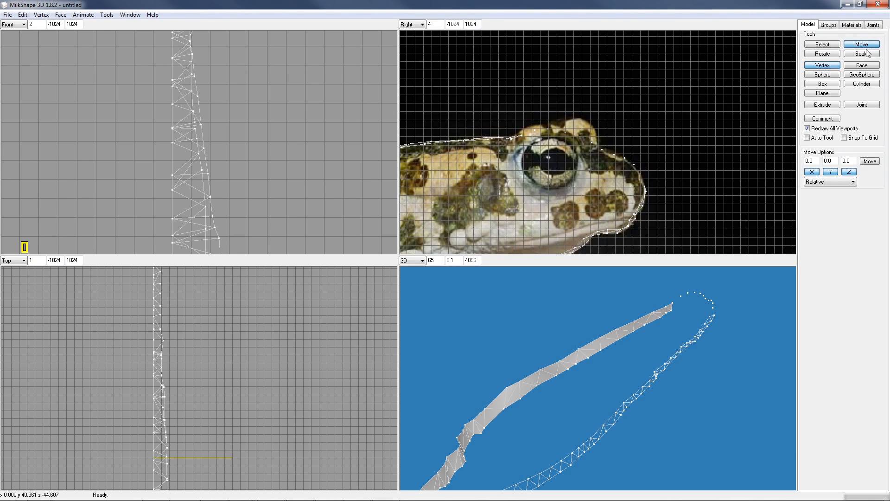
pyautogui.click(644, 190)
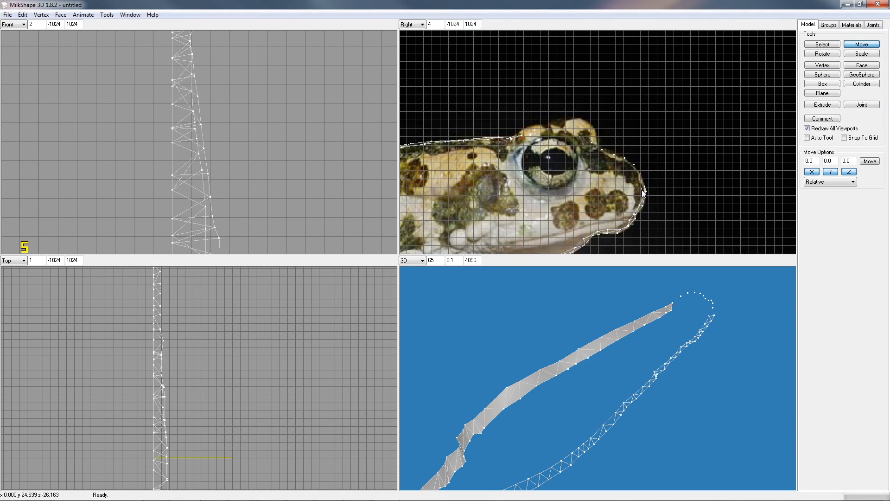
pyautogui.click(22, 15)
pyautogui.click(31, 25)
pyautogui.click(23, 15)
pyautogui.click(29, 25)
pyautogui.click(24, 15)
pyautogui.click(29, 25)
pyautogui.click(22, 14)
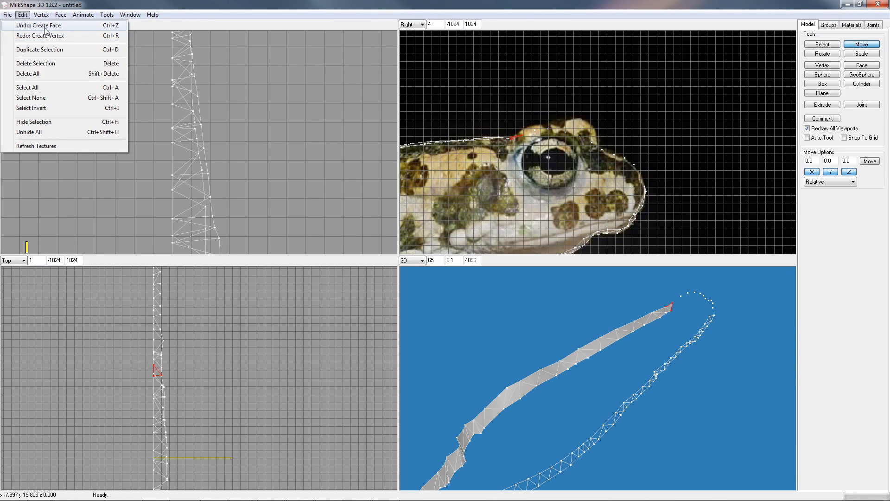
# Place a vertex at the front end of the face strip behind the eye and offset it sideways in the Top view
pyautogui.click(823, 67)
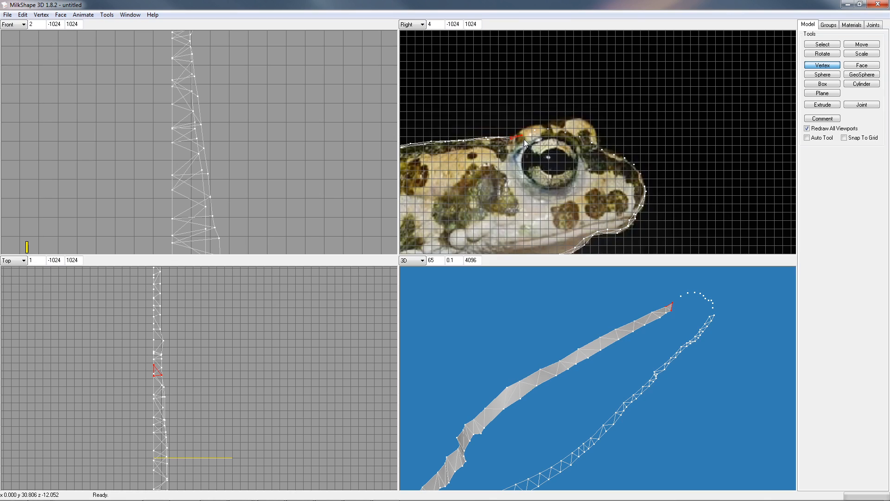
pyautogui.click(522, 137)
pyautogui.scroll(9, 613, 176)
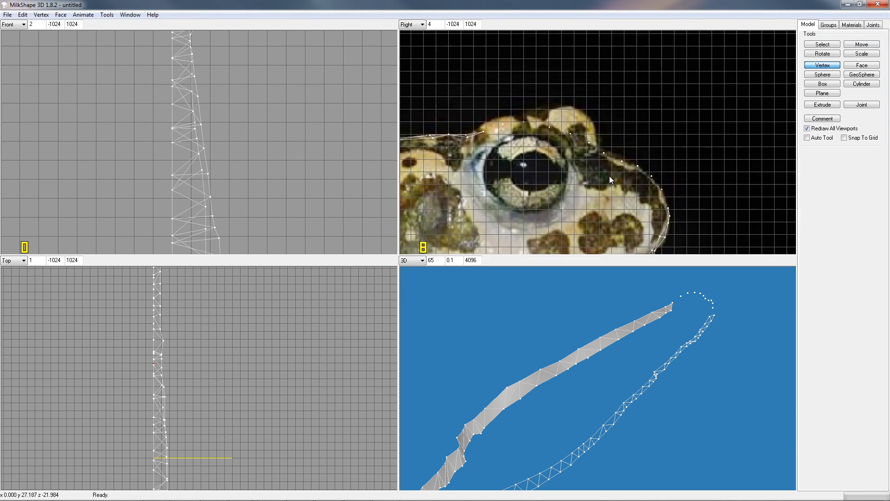
pyautogui.click(857, 45)
pyautogui.moveTo(182, 371); pyautogui.dragTo(189, 372)
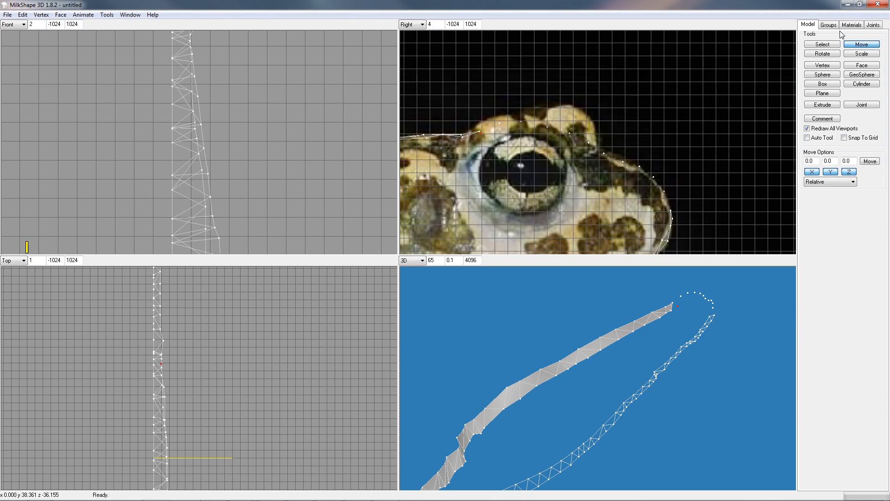
pyautogui.click(832, 66)
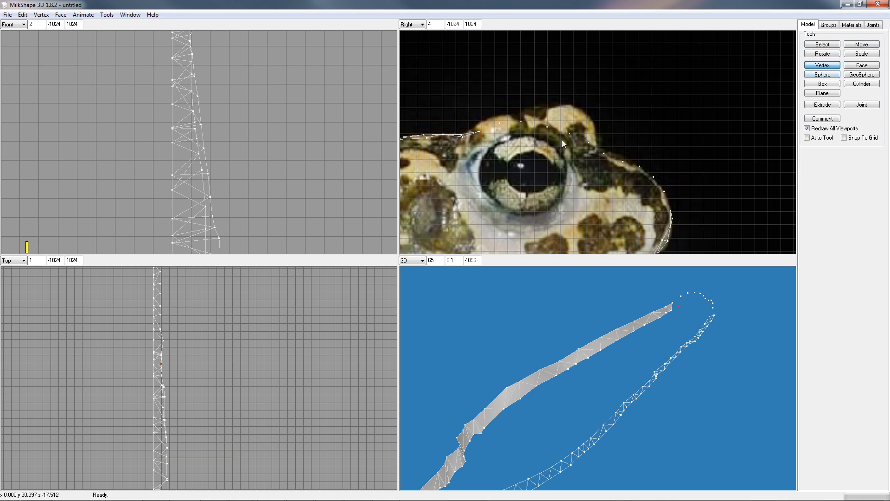
# Place two vertices over the rear of the eye bump in the Right view and offset each sideways in the Top view
pyautogui.click(490, 129)
pyautogui.click(861, 44)
pyautogui.moveTo(211, 361); pyautogui.dragTo(218, 361)
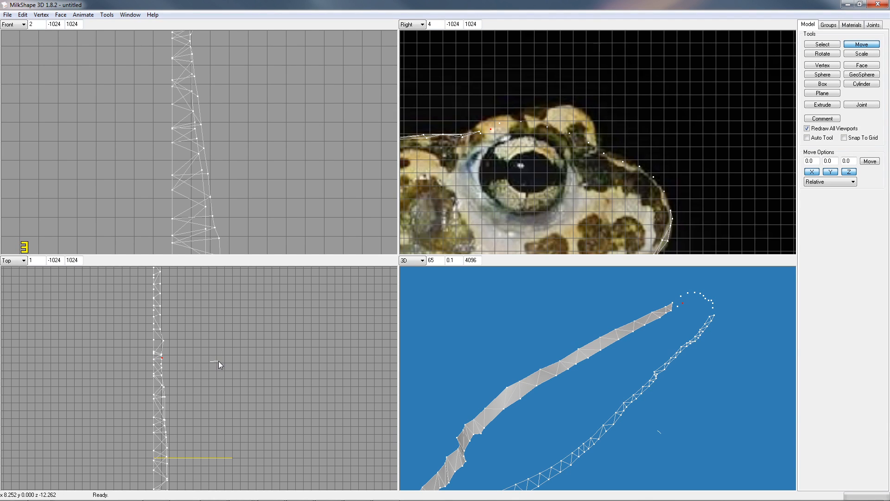
pyautogui.click(823, 65)
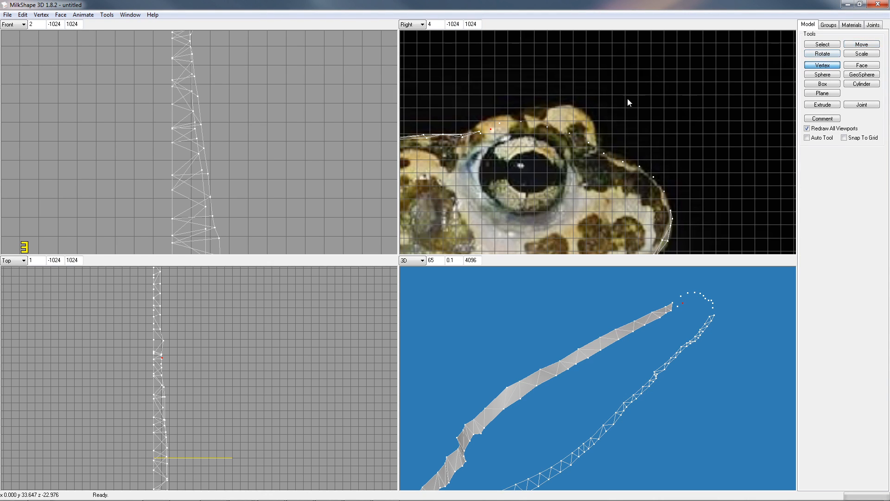
pyautogui.click(511, 123)
pyautogui.click(874, 44)
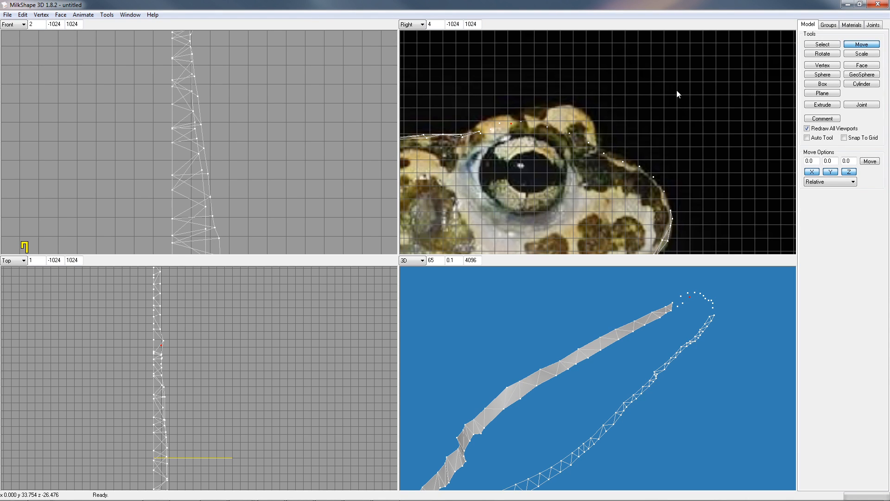
# Add two more vertices above the middle of the eye and shift both sideways from the centre line, fine-tuning the second one's position
pyautogui.click(823, 66)
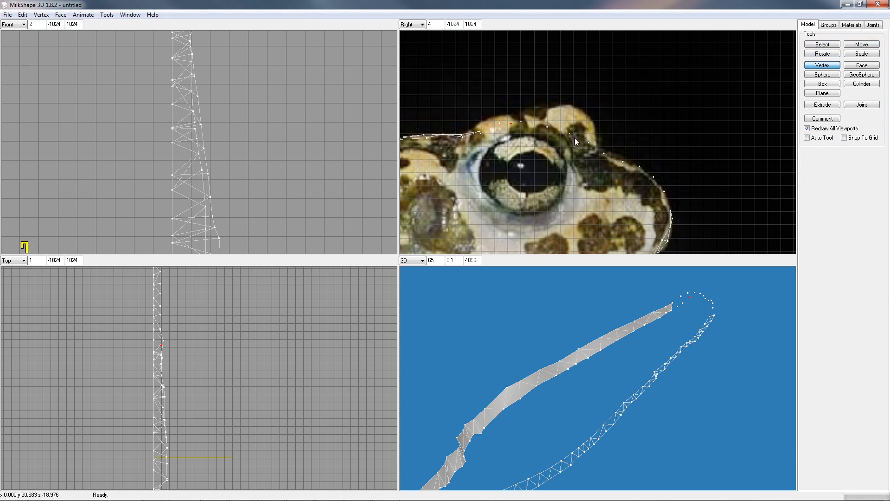
pyautogui.click(537, 124)
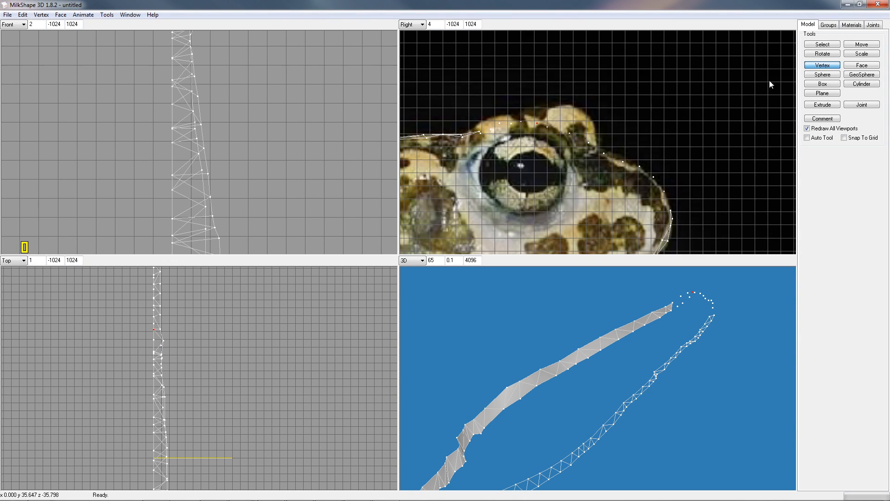
pyautogui.click(859, 45)
pyautogui.moveTo(201, 310); pyautogui.dragTo(213, 311)
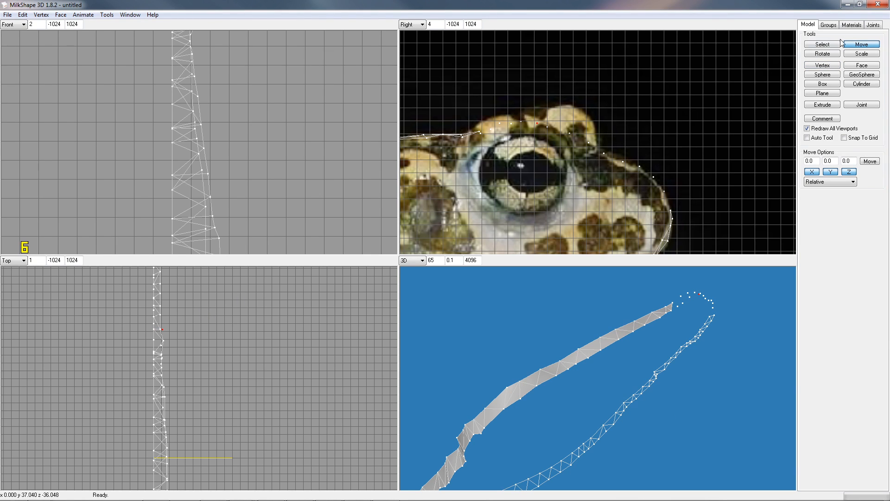
pyautogui.click(822, 66)
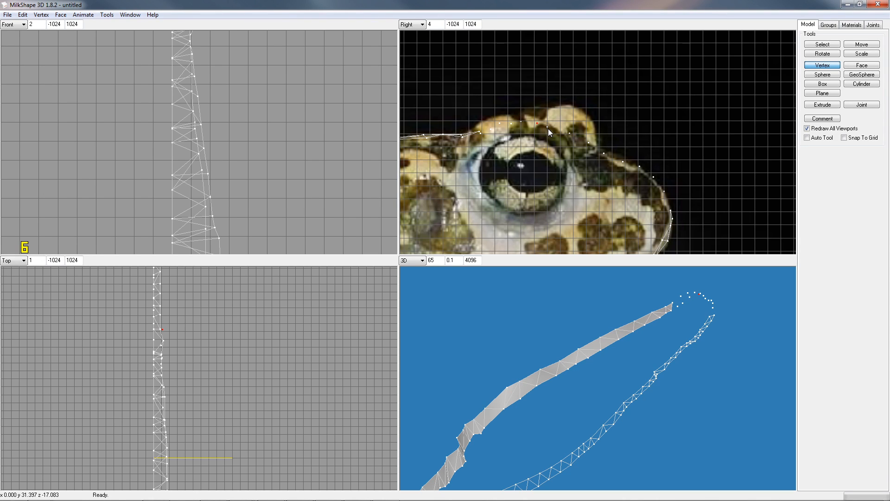
pyautogui.click(546, 128)
pyautogui.click(862, 45)
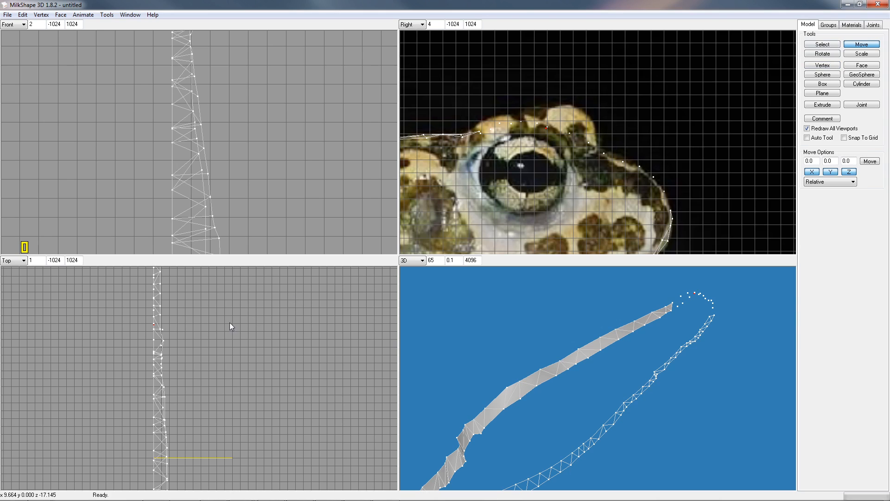
pyautogui.moveTo(199, 326); pyautogui.dragTo(199, 328)
pyautogui.moveTo(561, 137); pyautogui.dragTo(565, 137)
# Place two vertices over the front part of the eye and offset each sideways to continue the outer row
pyautogui.click(821, 65)
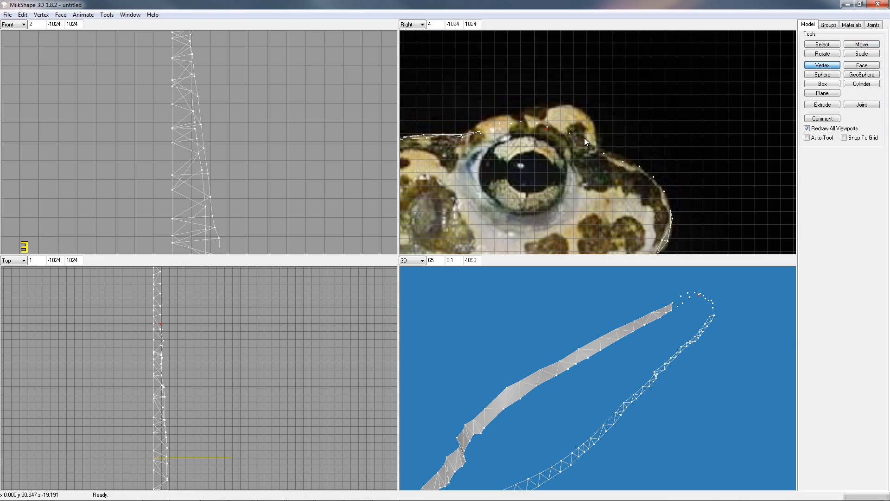
pyautogui.click(558, 131)
pyautogui.click(862, 44)
pyautogui.moveTo(176, 316); pyautogui.dragTo(182, 316)
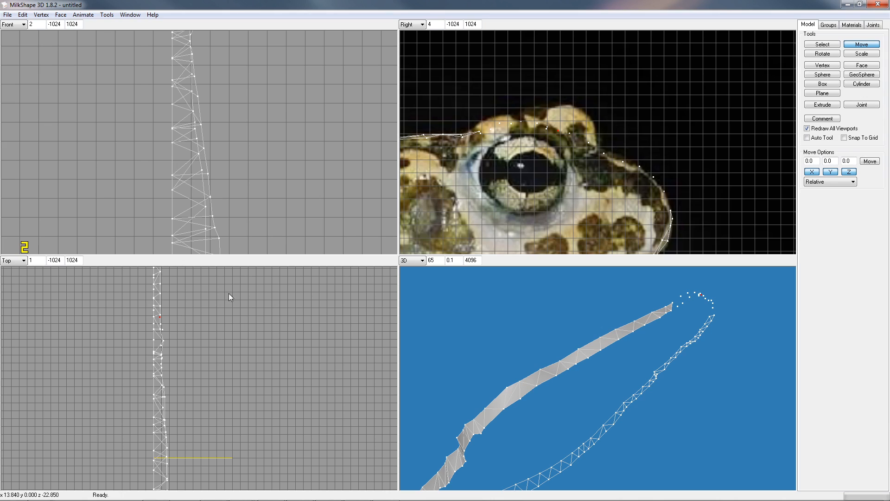
pyautogui.click(825, 65)
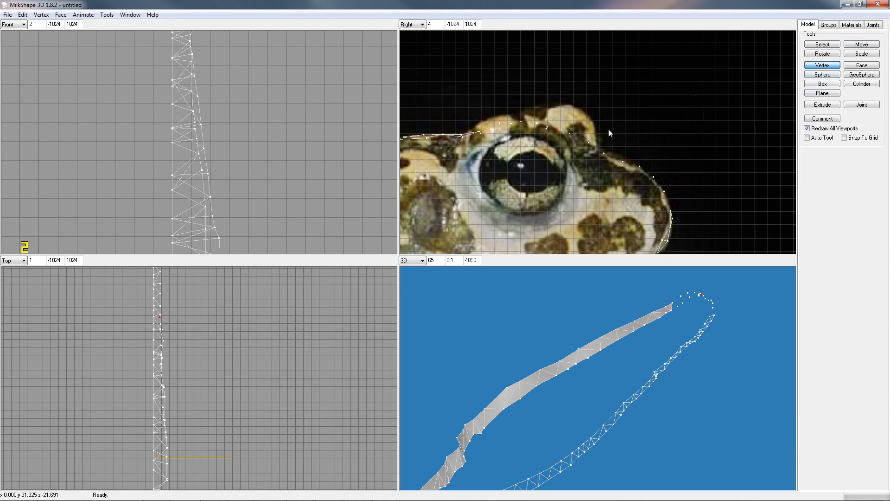
pyautogui.click(579, 139)
pyautogui.click(861, 44)
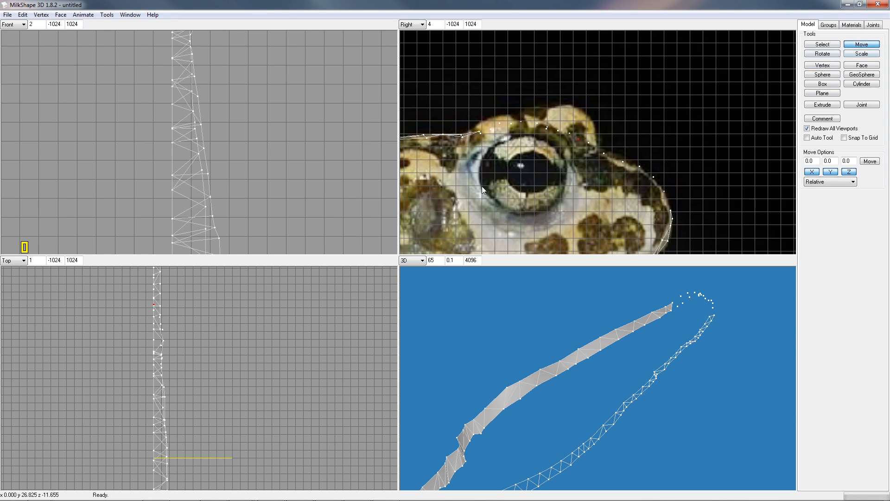
pyautogui.moveTo(200, 301); pyautogui.dragTo(205, 305)
pyautogui.moveTo(191, 293); pyautogui.dragTo(191, 293)
# Add two vertices where the front of the eye bump meets the snout and move them out to the outer row
pyautogui.click(829, 66)
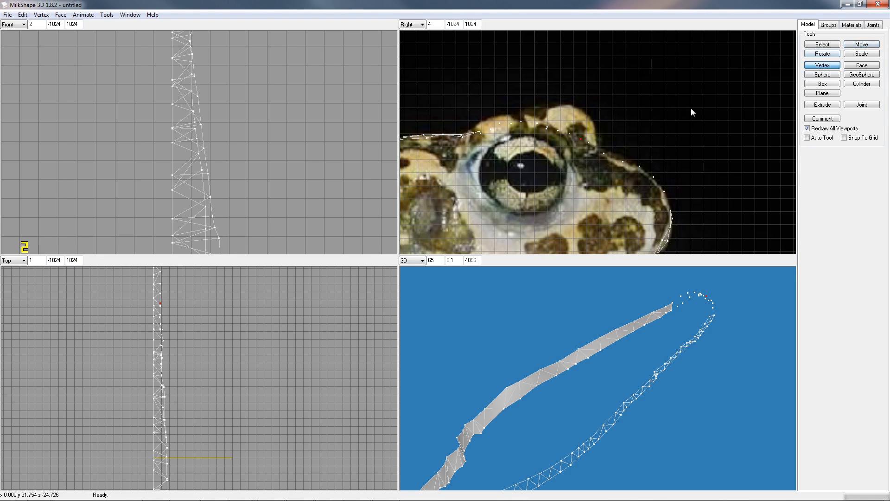
pyautogui.click(596, 147)
pyautogui.click(861, 44)
pyautogui.moveTo(177, 292); pyautogui.dragTo(185, 291)
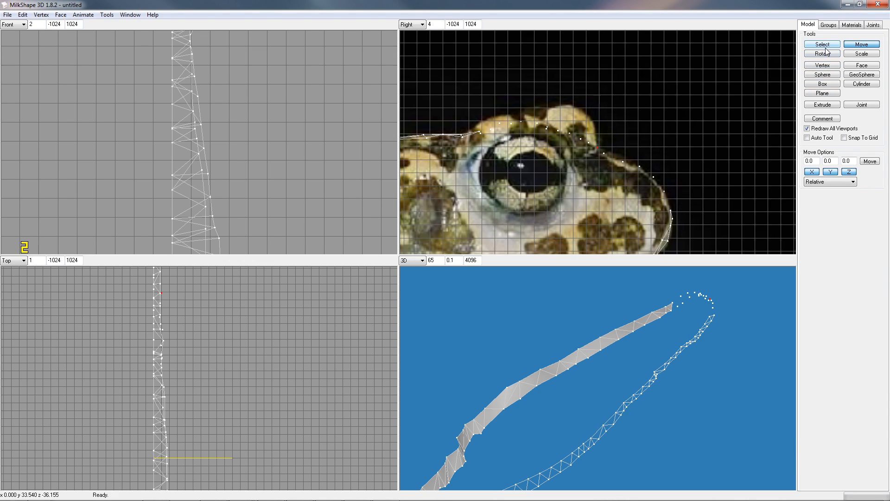
pyautogui.click(823, 65)
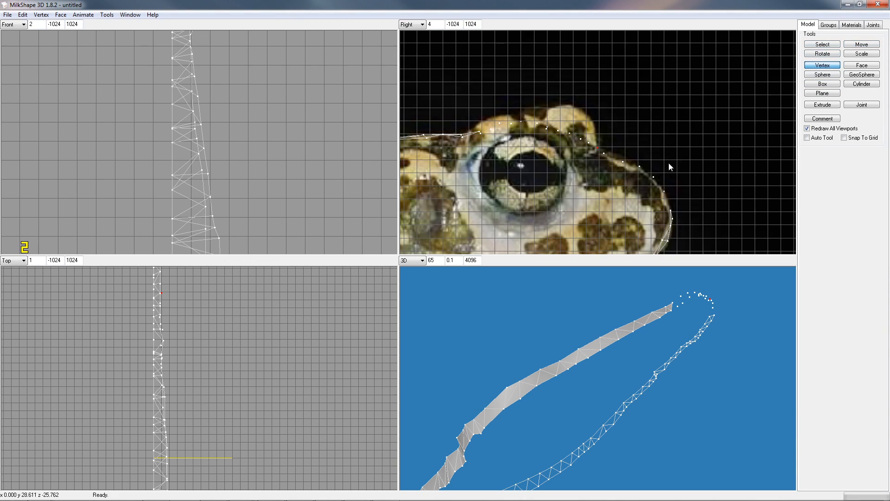
pyautogui.click(603, 154)
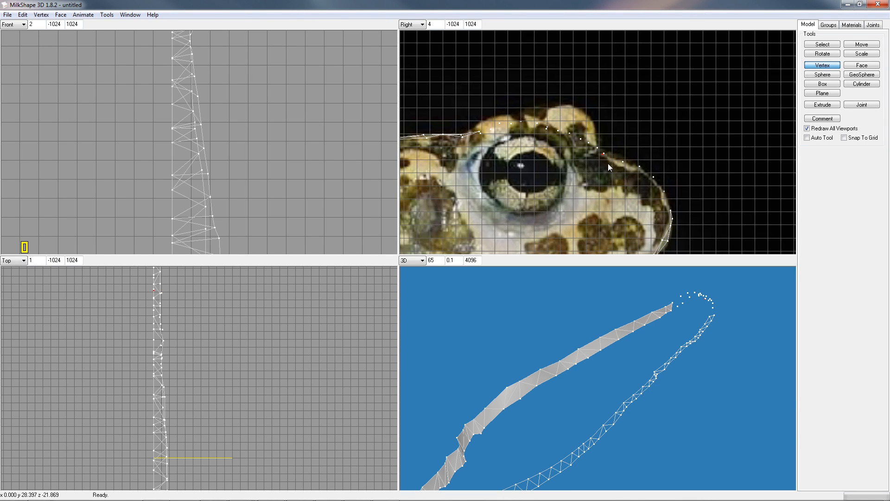
pyautogui.click(861, 44)
pyautogui.moveTo(166, 289); pyautogui.dragTo(175, 288)
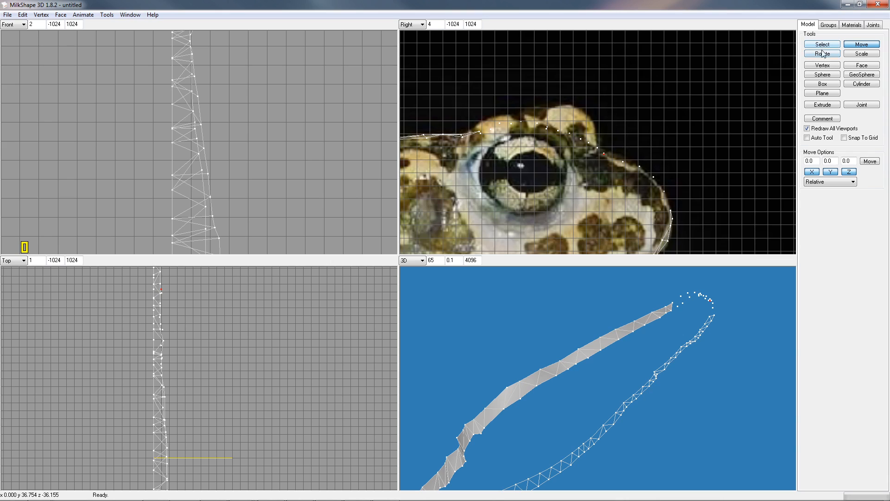
# Place a vertex on the snout's upper outline just ahead of the eye bump and offset it sideways, undoing one stray move
pyautogui.click(822, 64)
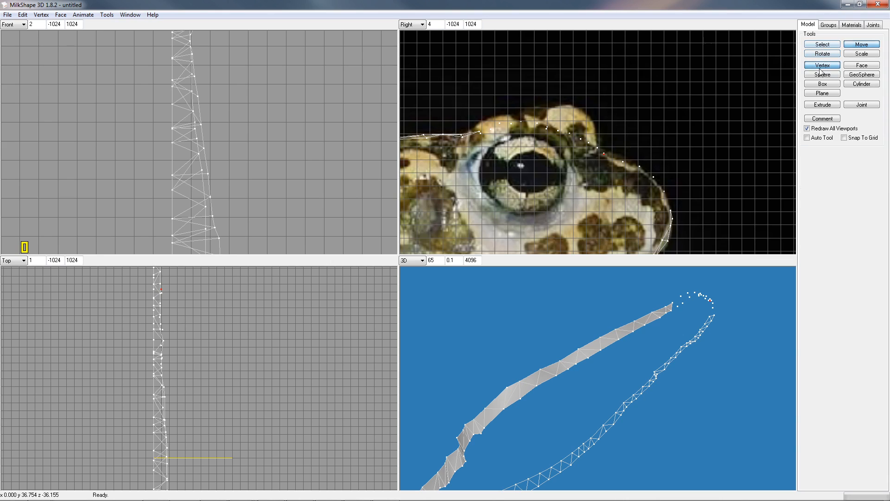
pyautogui.click(614, 156)
pyautogui.click(864, 45)
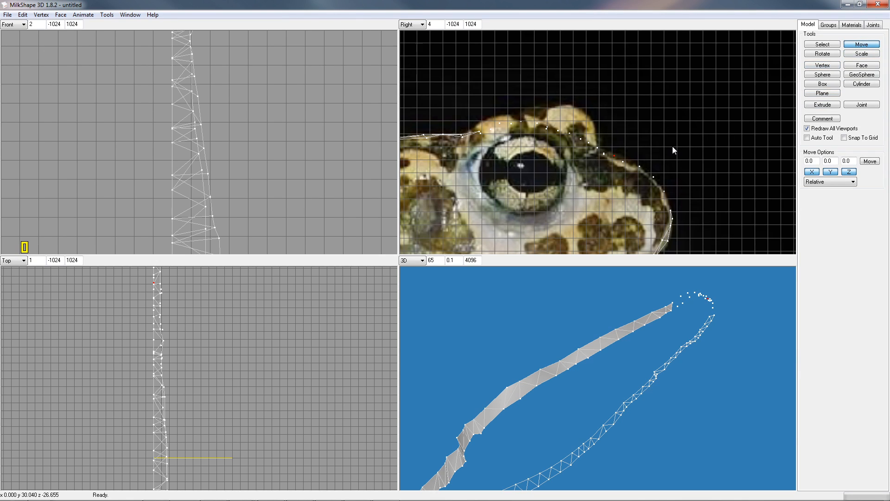
pyautogui.moveTo(673, 147); pyautogui.dragTo(671, 149)
pyautogui.hotkey('ctrl', 'z')
pyautogui.moveTo(190, 319); pyautogui.dragTo(194, 319)
# Add the next outer-row vertex farther forward along the top of the snout and offset it sideways in the Top view
pyautogui.click(831, 68)
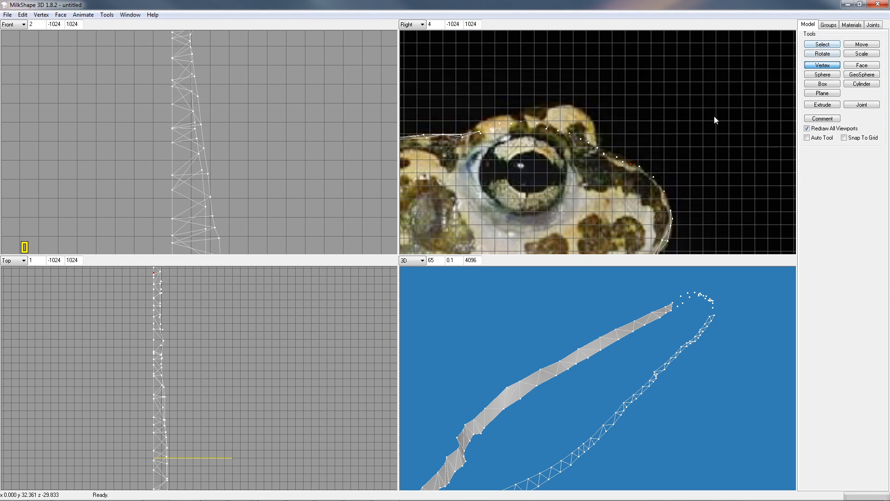
pyautogui.click(860, 45)
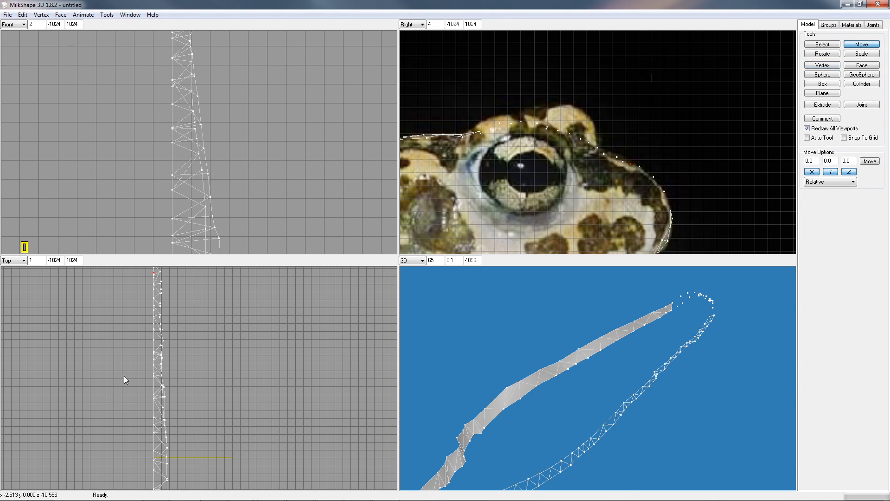
pyautogui.moveTo(259, 319); pyautogui.dragTo(199, 354, button='right')
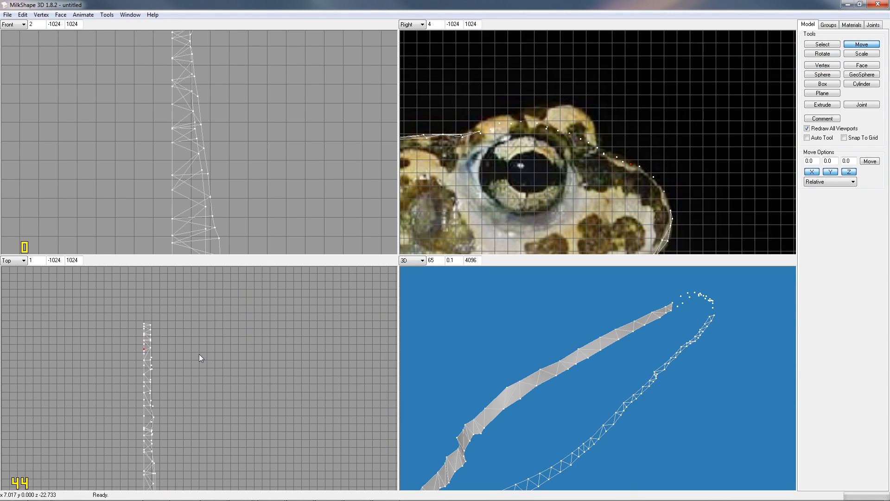
pyautogui.moveTo(174, 355); pyautogui.dragTo(181, 355)
pyautogui.moveTo(190, 363); pyautogui.dragTo(192, 357)
# Place three vertices down the front curve of the snout and offset each one sideways in line with the outer row
pyautogui.click(822, 67)
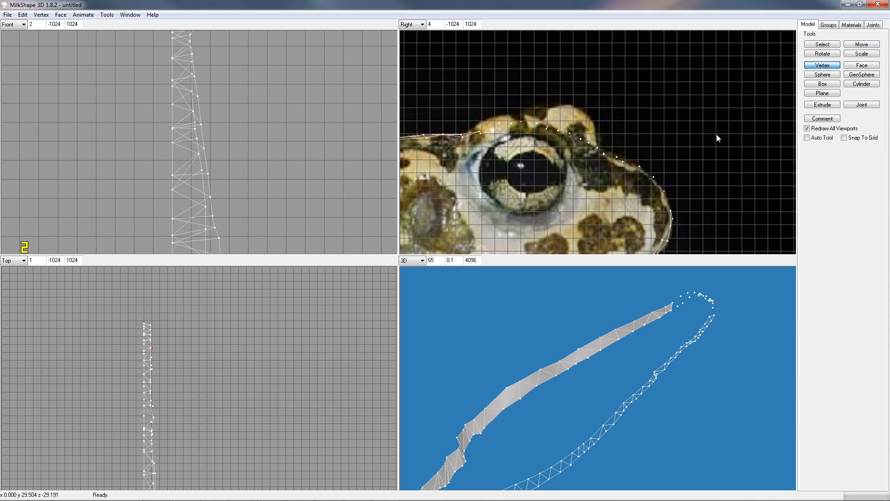
pyautogui.click(645, 172)
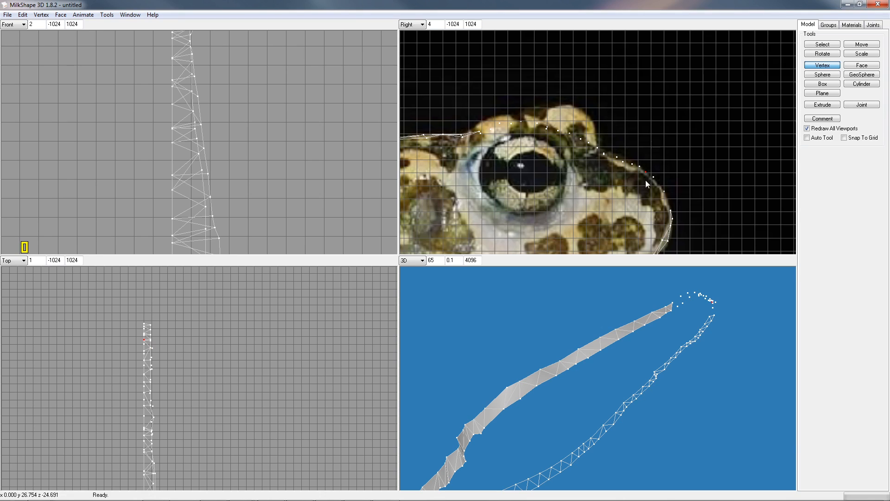
pyautogui.click(861, 45)
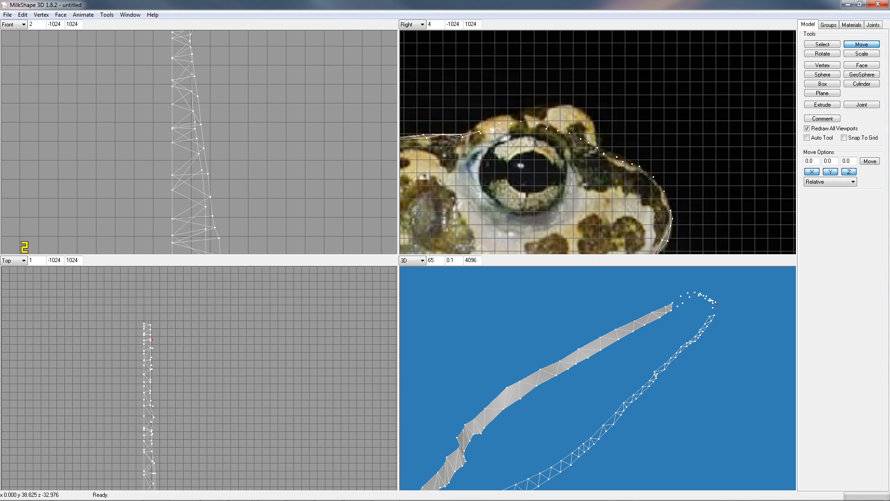
pyautogui.click(835, 66)
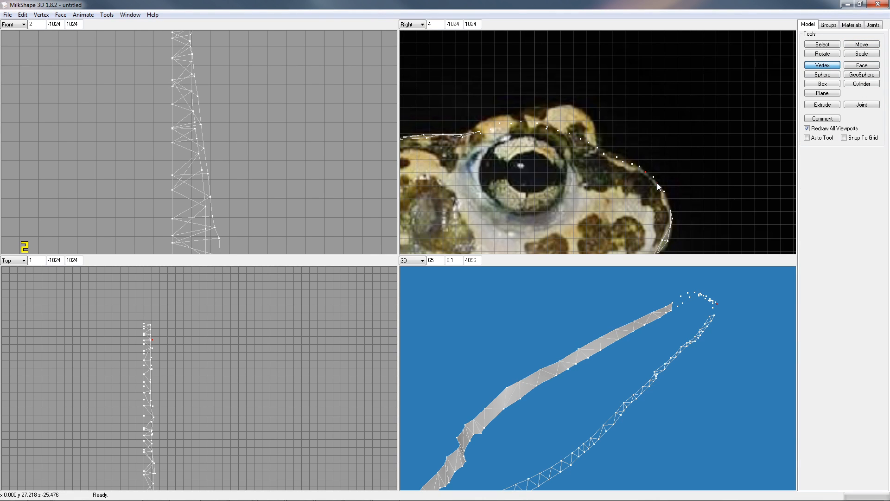
pyautogui.click(861, 44)
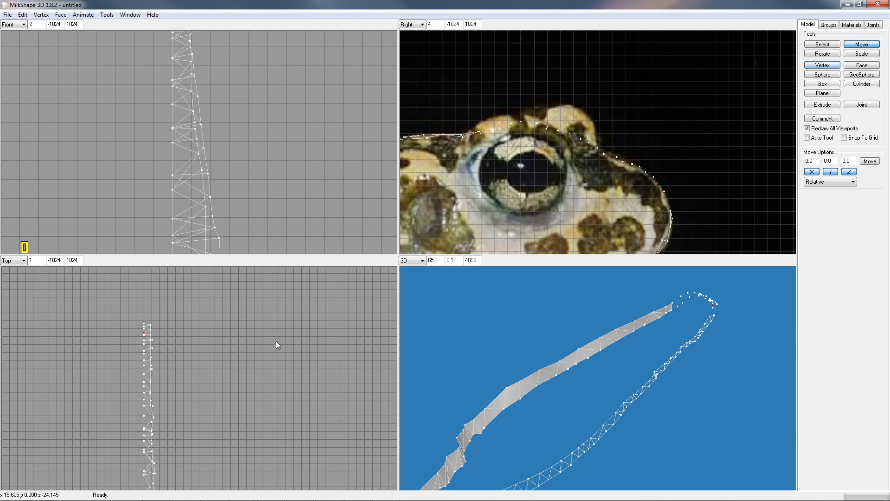
pyautogui.moveTo(215, 342); pyautogui.dragTo(223, 341)
pyautogui.click(822, 65)
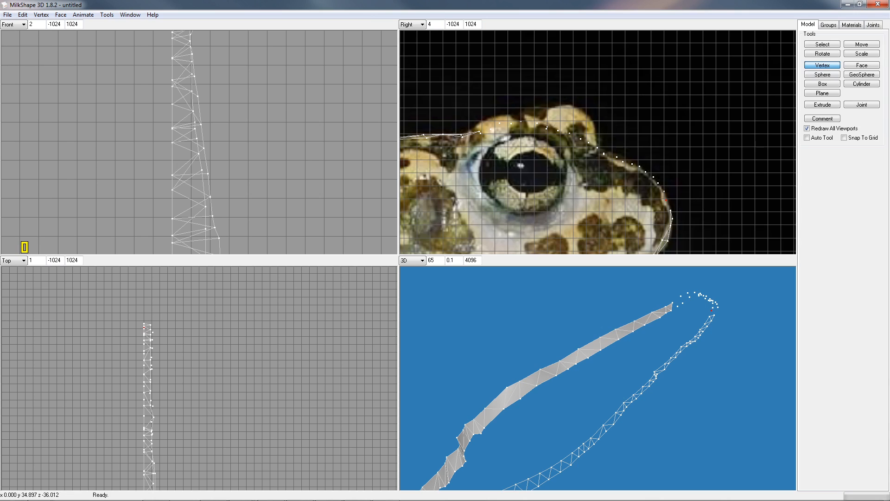
pyautogui.click(861, 44)
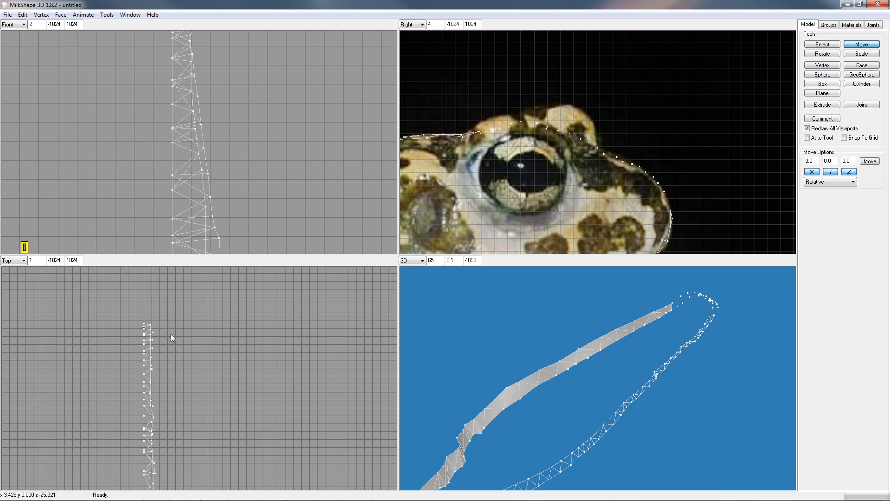
pyautogui.moveTo(174, 333); pyautogui.dragTo(177, 333)
# Try joining the vertices at the snout tip with a face, inspect it in the 3D view and undo the face creation
pyautogui.click(822, 44)
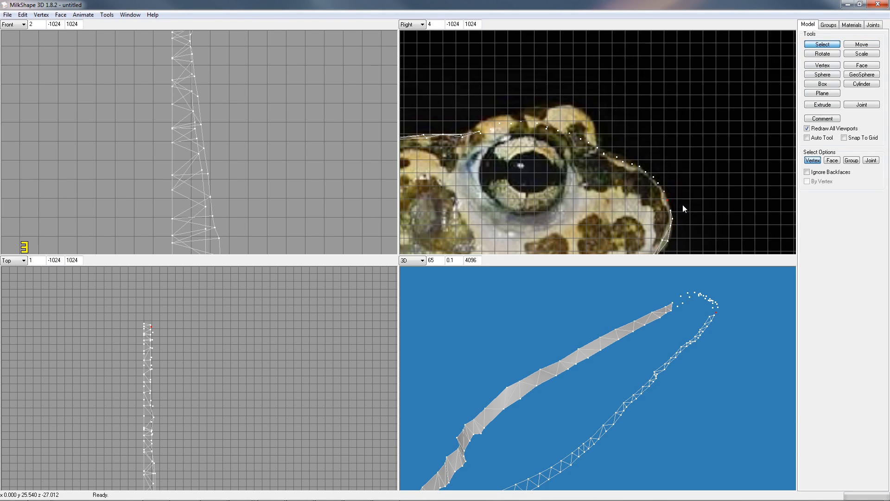
pyautogui.moveTo(666, 196); pyautogui.dragTo(681, 224)
pyautogui.moveTo(735, 362); pyautogui.dragTo(598, 345)
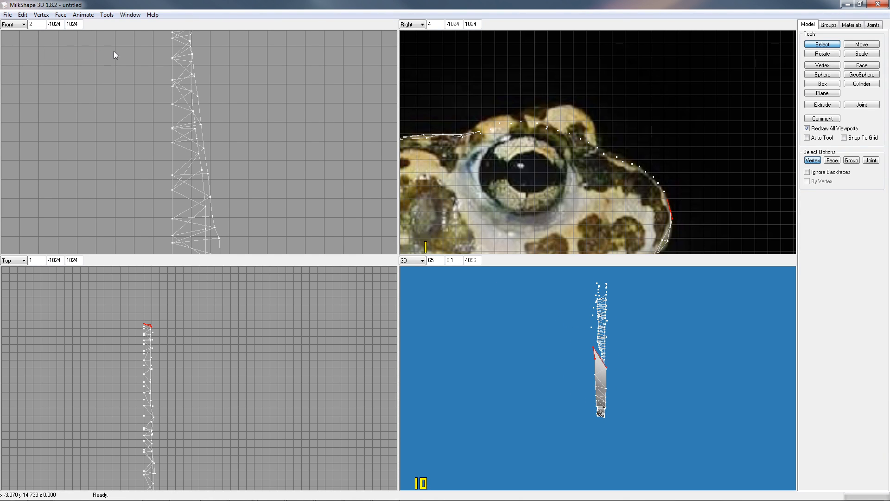
pyautogui.scroll(5, 650, 391)
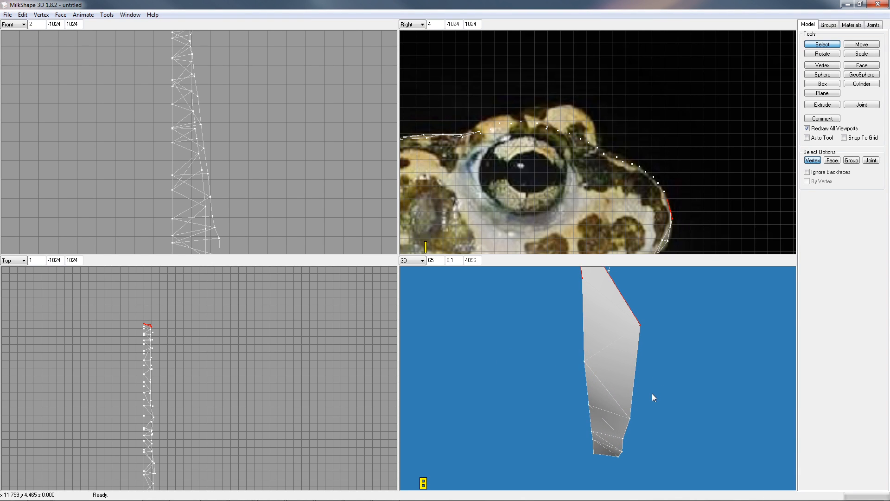
pyautogui.moveTo(652, 393); pyautogui.dragTo(641, 399)
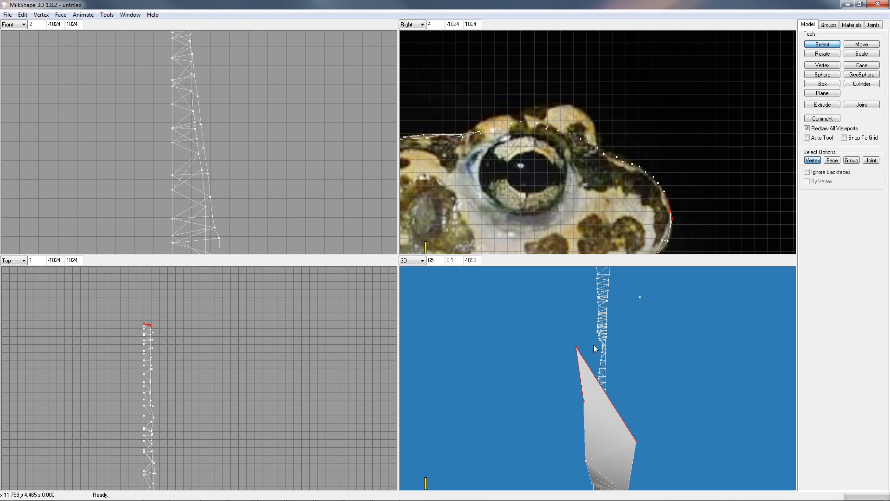
pyautogui.click(22, 14)
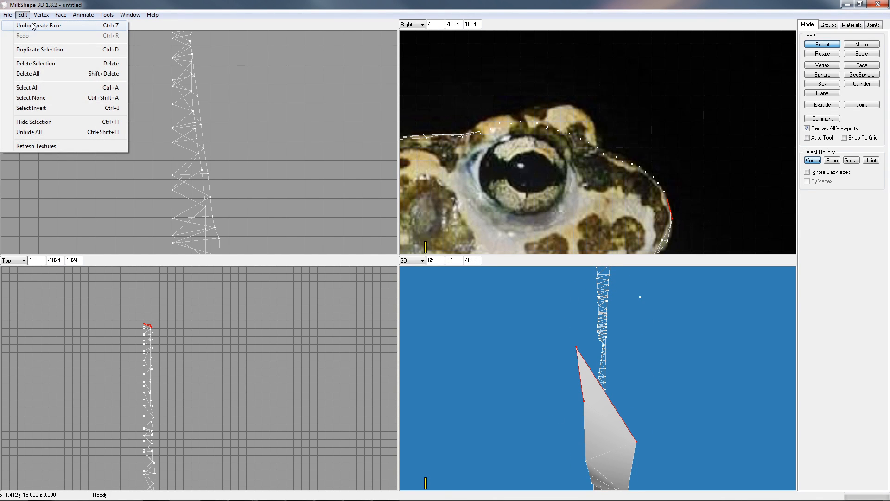
pyautogui.click(32, 26)
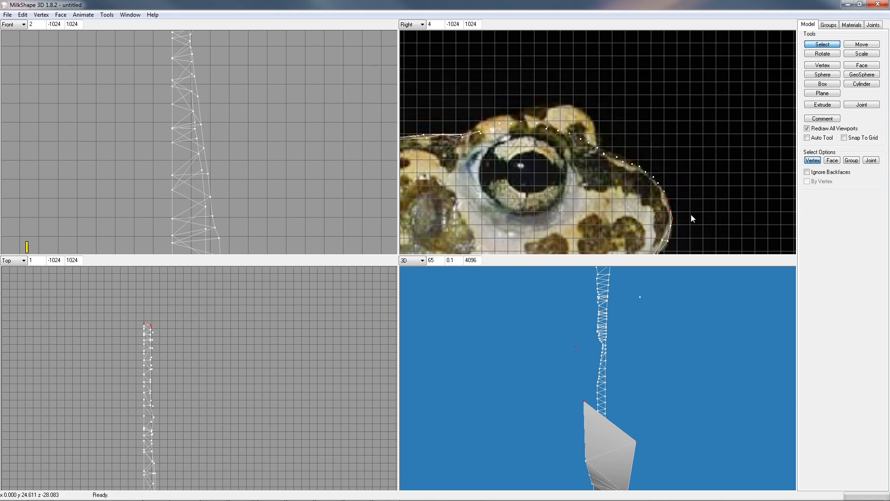
# Place a vertex on the front curve of the snout in the Right view and join it to its neighbours with faces
pyautogui.moveTo(657, 375); pyautogui.dragTo(628, 388)
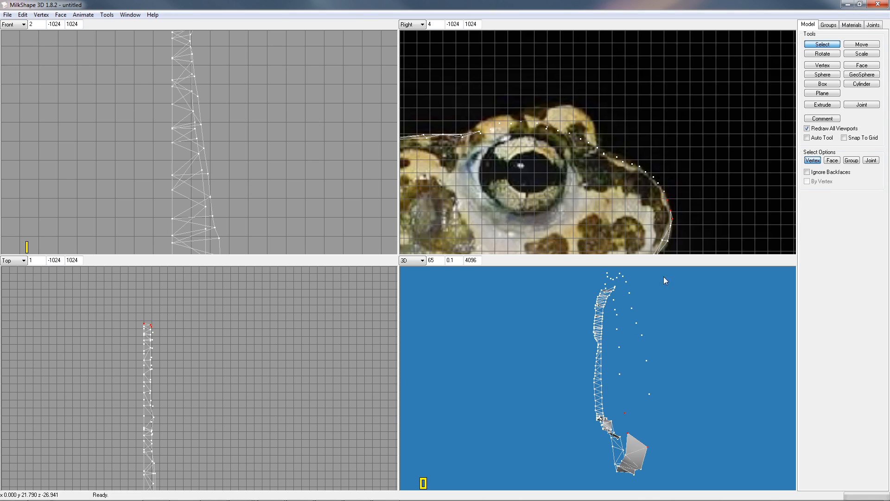
pyautogui.click(810, 67)
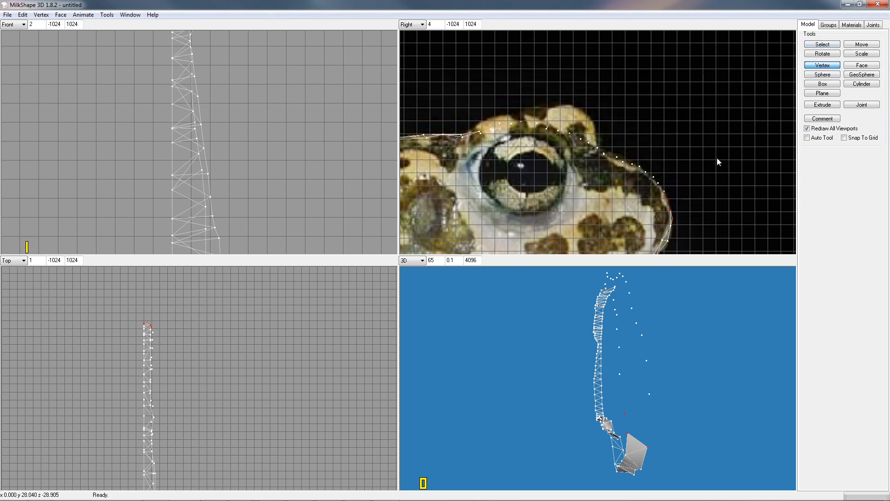
pyautogui.click(669, 205)
pyautogui.click(818, 45)
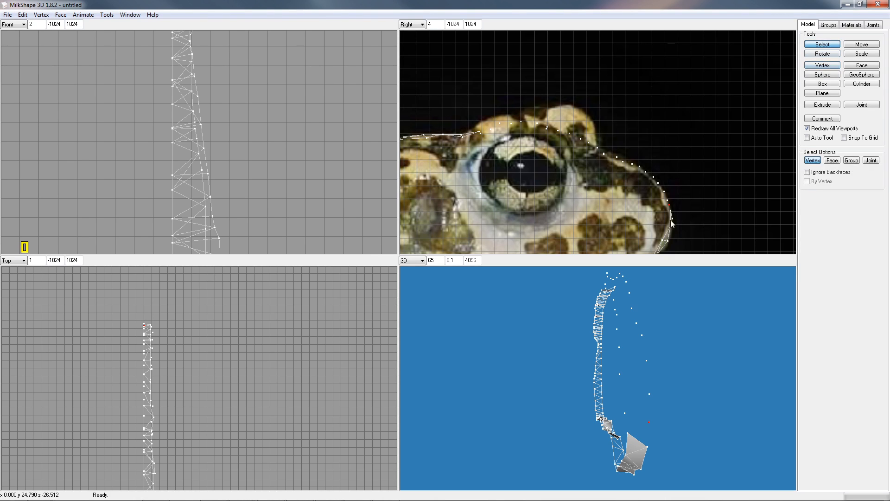
pyautogui.moveTo(666, 205); pyautogui.dragTo(677, 219)
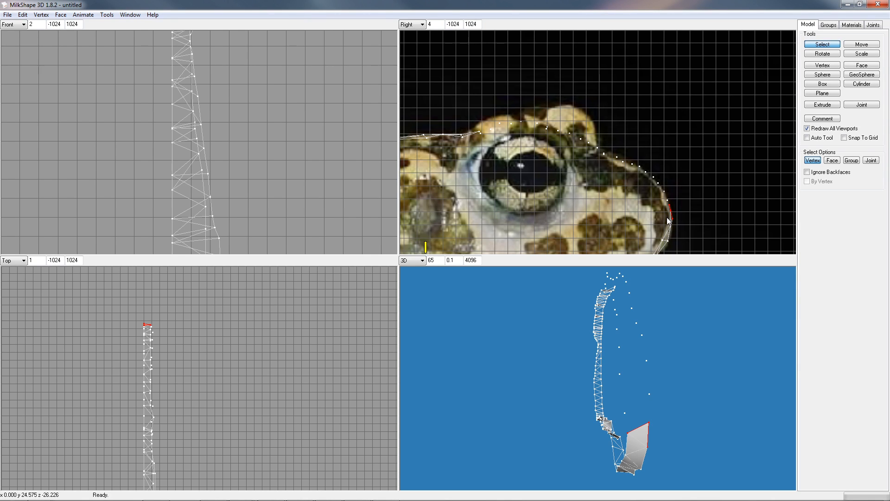
pyautogui.click(673, 211)
# Extend the face strip up the front curve of the snout by joining successive sets of three vertices
pyautogui.moveTo(662, 190); pyautogui.dragTo(673, 206)
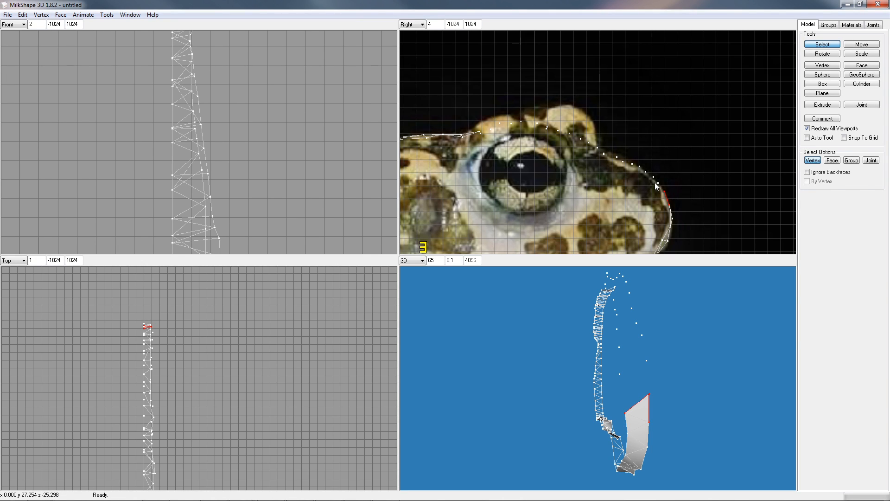
pyautogui.moveTo(654, 180); pyautogui.dragTo(673, 204)
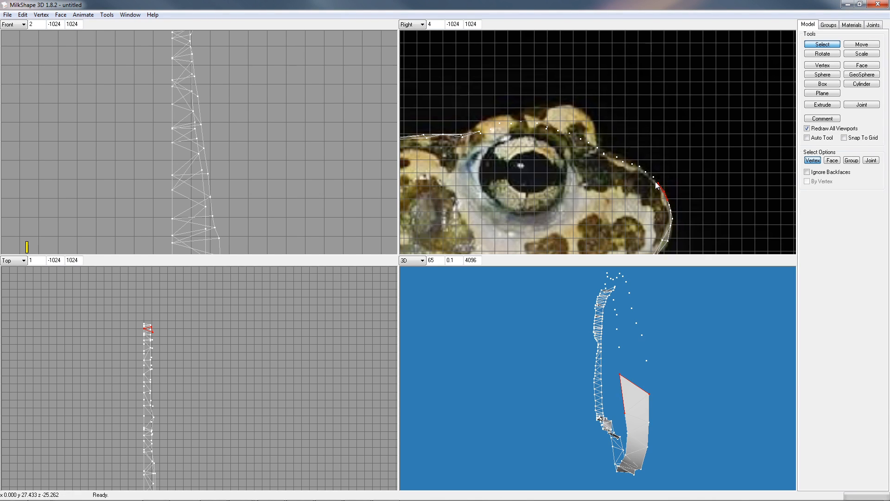
pyautogui.moveTo(652, 173); pyautogui.dragTo(669, 196)
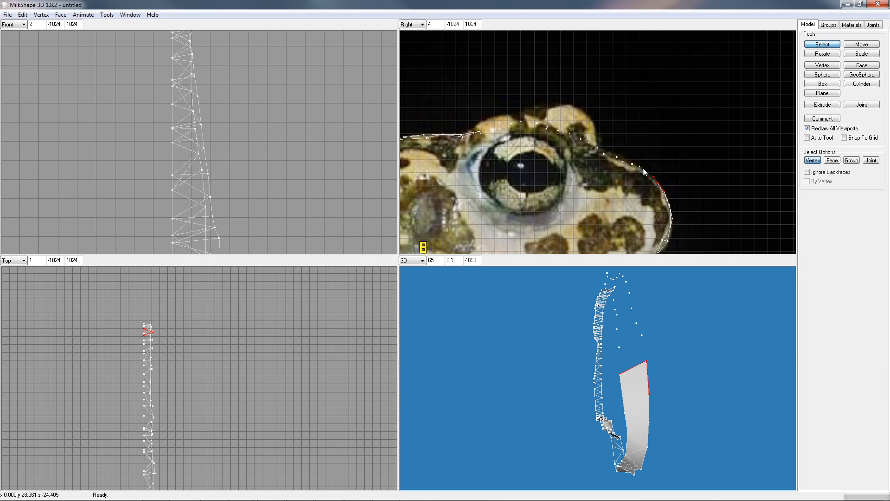
pyautogui.moveTo(643, 170); pyautogui.dragTo(661, 186)
pyautogui.press('w')
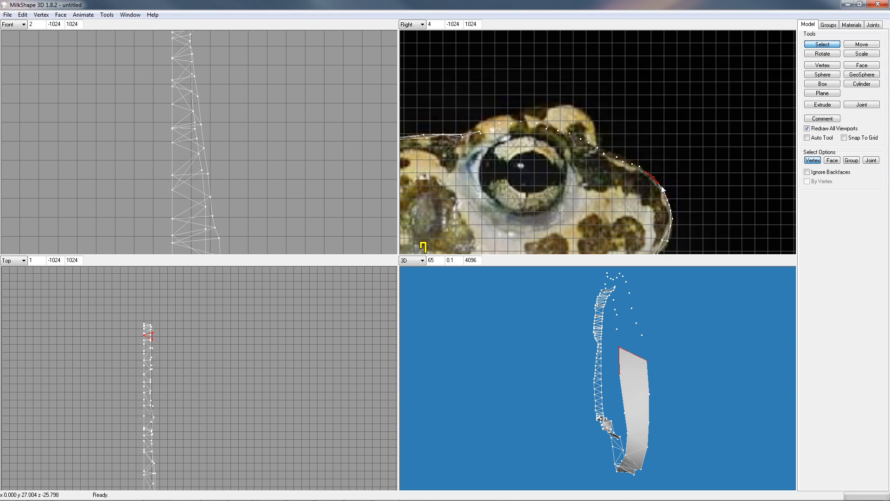
# Continue the face strip backward from the upper snout curve along the top of the snout
pyautogui.moveTo(654, 178); pyautogui.dragTo(649, 180)
pyautogui.press('w')
pyautogui.press('w')
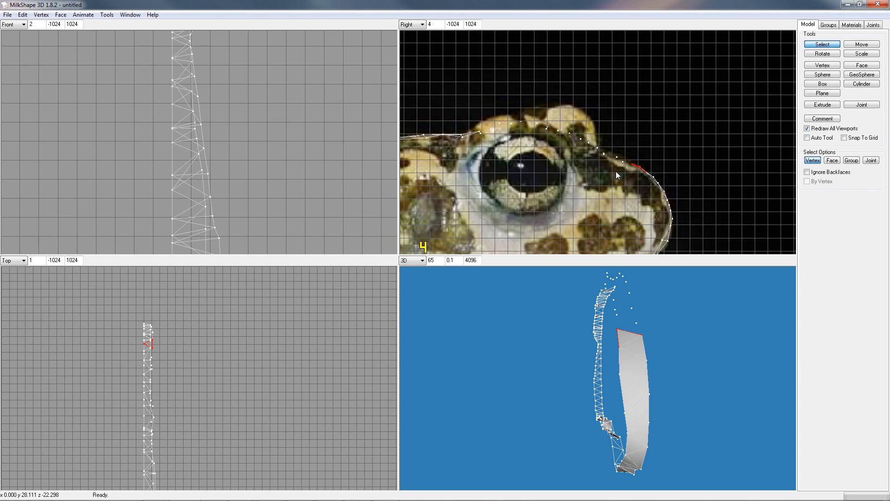
pyautogui.moveTo(621, 154); pyautogui.dragTo(640, 170)
pyautogui.hotkey('ctrl', 'f')
pyautogui.scroll(-2, 582, 177)
pyautogui.scroll(2, 601, 195)
pyautogui.keyDown('ctrl'); pyautogui.moveTo(601, 195); pyautogui.dragTo(629, 205); pyautogui.keyUp('ctrl')
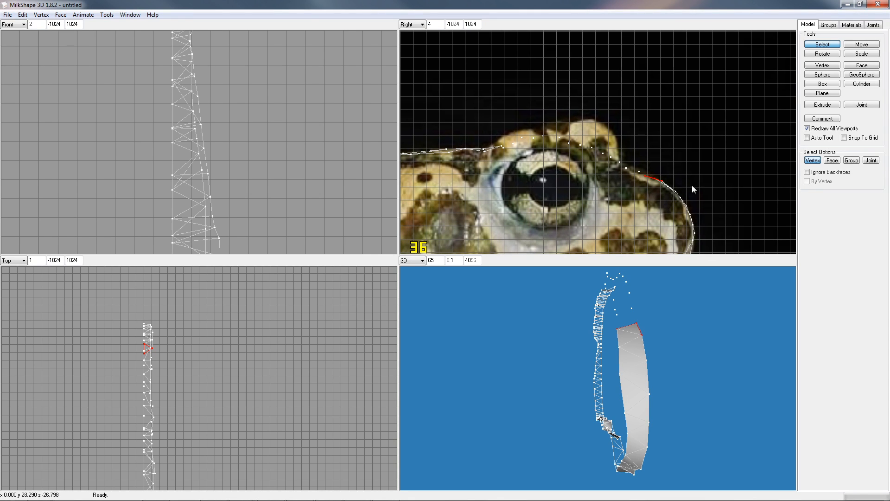
# Join the vertices midway along the top of the snout with faces, narrowing the selection to three vertices using the Front view
pyautogui.moveTo(637, 169); pyautogui.dragTo(654, 188)
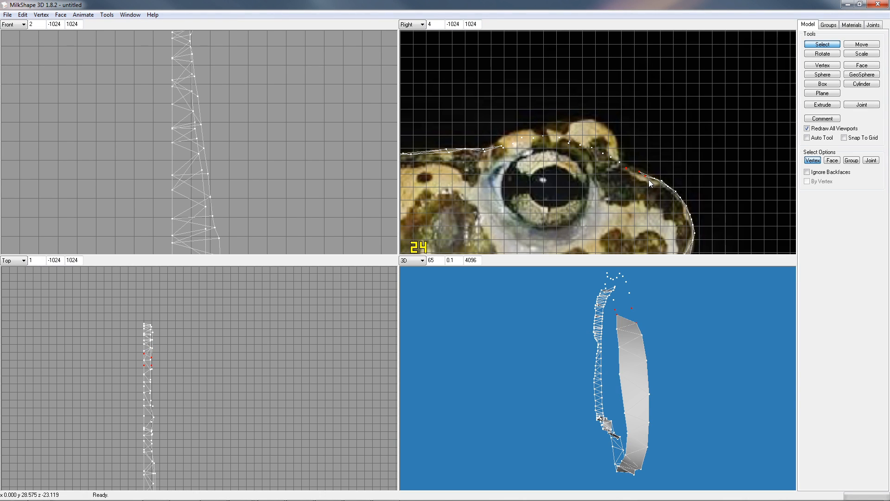
pyautogui.keyDown('shift'); pyautogui.rightClick(626, 168); pyautogui.keyUp('shift')
pyautogui.scroll(-5, 232, 123)
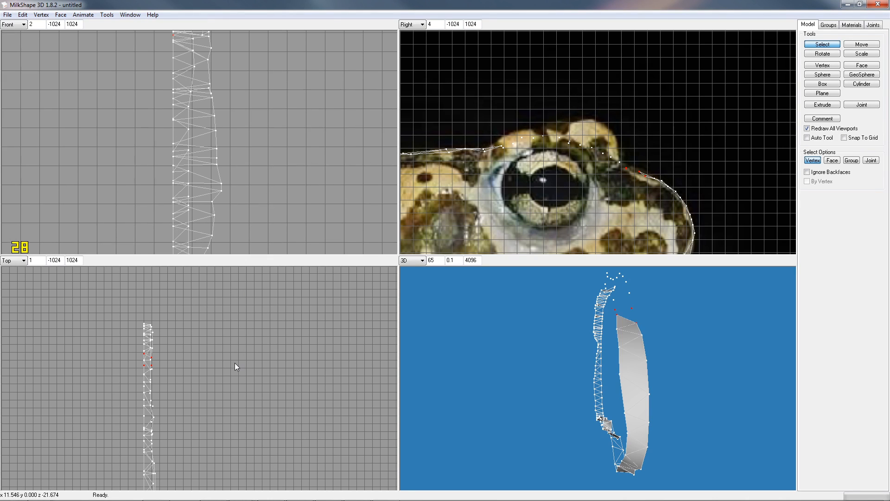
pyautogui.moveTo(235, 225); pyautogui.dragTo(234, 164, button='right')
pyautogui.moveTo(208, 143); pyautogui.dragTo(215, 150)
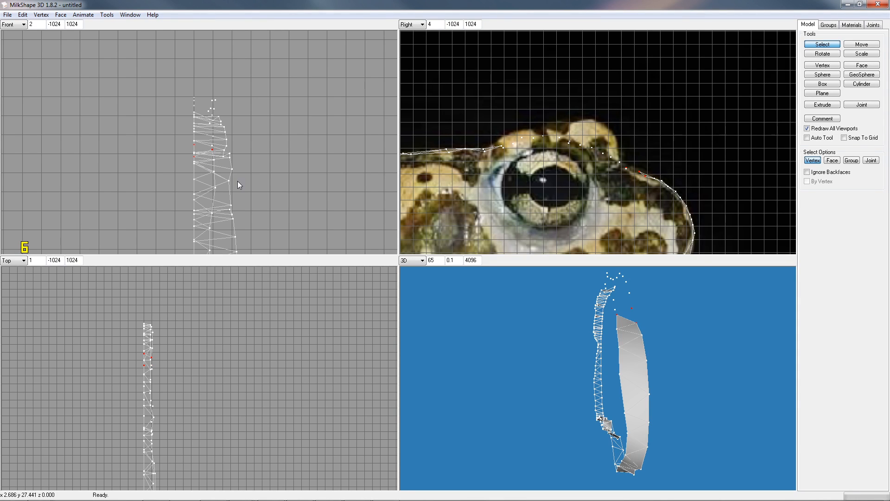
pyautogui.hotkey('ctrl', 'f')
pyautogui.click(640, 175)
pyautogui.hotkey('ctrl', 'f')
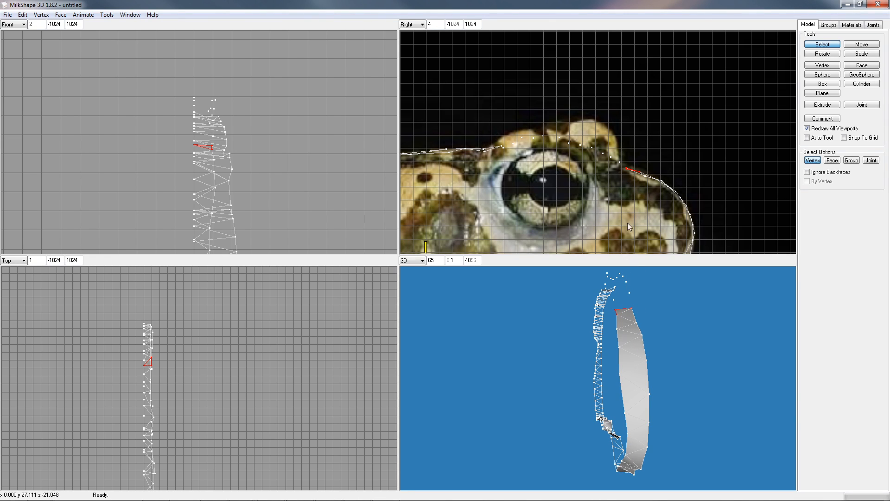
# Create the next face where the top of the snout meets the front of the eye bump
pyautogui.click(621, 157)
pyautogui.moveTo(617, 158); pyautogui.dragTo(643, 178)
pyautogui.moveTo(663, 322); pyautogui.dragTo(681, 355)
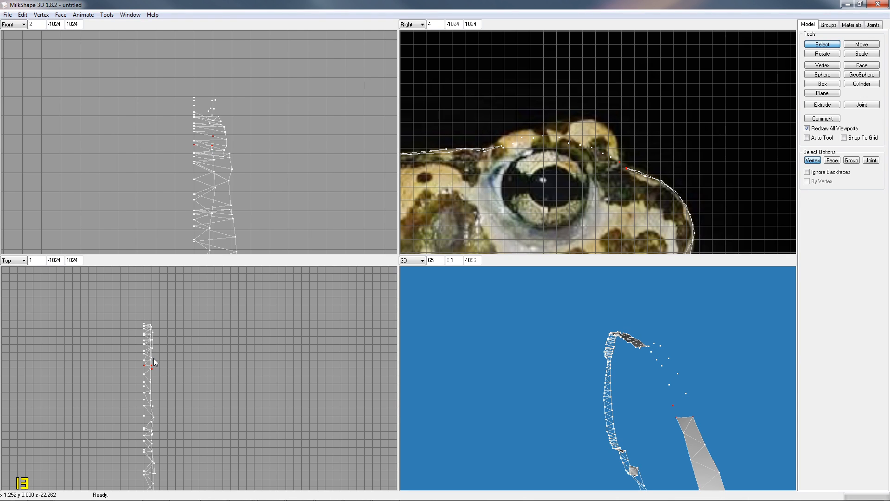
pyautogui.hotkey('ctrl', 'f')
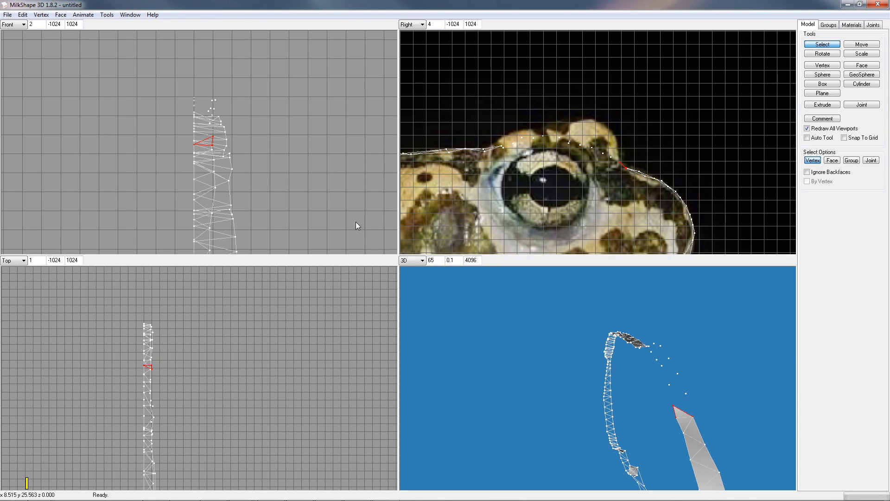
# Join the next three vertices at the foot of the eye bump with a face, undoing one wrong selection
pyautogui.moveTo(611, 140); pyautogui.dragTo(627, 180)
pyautogui.moveTo(614, 160); pyautogui.dragTo(640, 184)
pyautogui.moveTo(203, 131); pyautogui.dragTo(217, 140)
pyautogui.click(22, 14)
pyautogui.click(37, 26)
pyautogui.keyDown('shift'); pyautogui.moveTo(632, 168); pyautogui.dragTo(644, 180); pyautogui.keyUp('shift')
pyautogui.moveTo(146, 354); pyautogui.dragTo(158, 373)
pyautogui.moveTo(619, 156); pyautogui.dragTo(642, 178)
pyautogui.moveTo(149, 362); pyautogui.dragTo(154, 367)
pyautogui.moveTo(610, 160); pyautogui.dragTo(630, 174)
pyautogui.hotkey('ctrl', 'f')
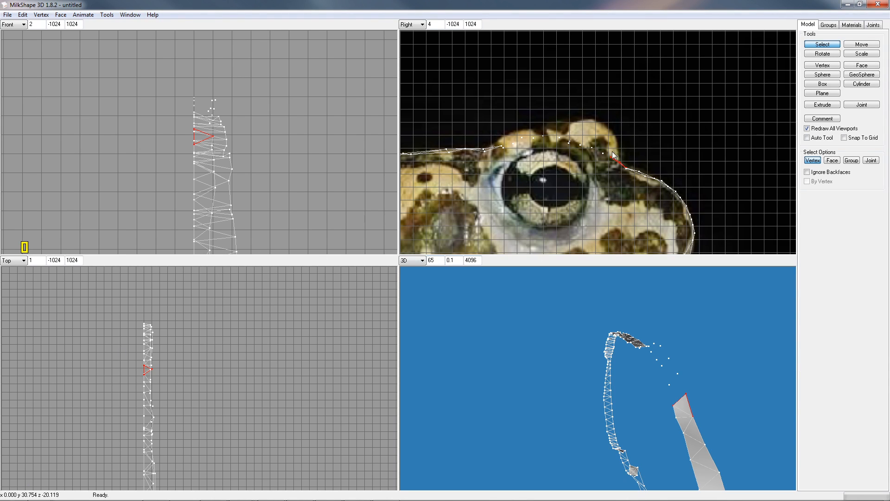
# Extend the face strip up the front slope of the eye bump by joining successive vertex triples
pyautogui.moveTo(600, 147); pyautogui.dragTo(625, 167)
pyautogui.hotkey('ctrl', 'f')
pyautogui.moveTo(586, 142); pyautogui.dragTo(614, 167)
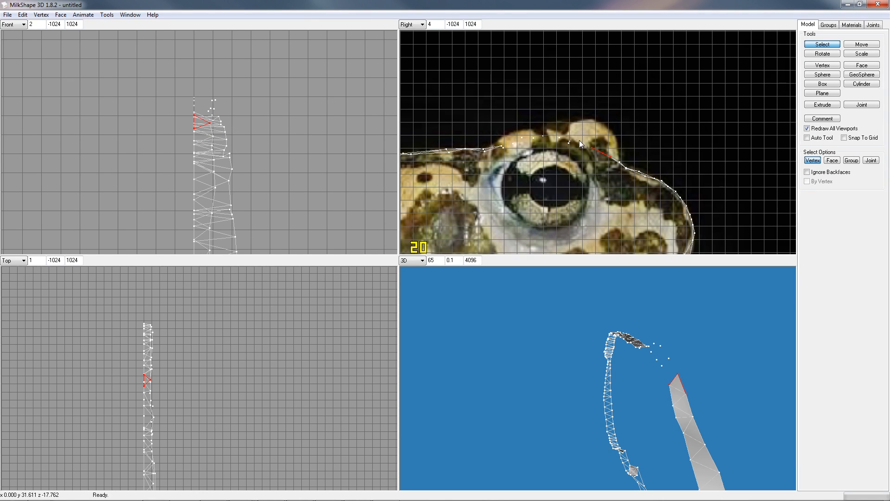
pyautogui.moveTo(579, 141); pyautogui.dragTo(602, 158)
pyautogui.click(569, 141)
pyautogui.keyDown('shift'); pyautogui.moveTo(592, 148); pyautogui.dragTo(587, 160); pyautogui.keyUp('shift')
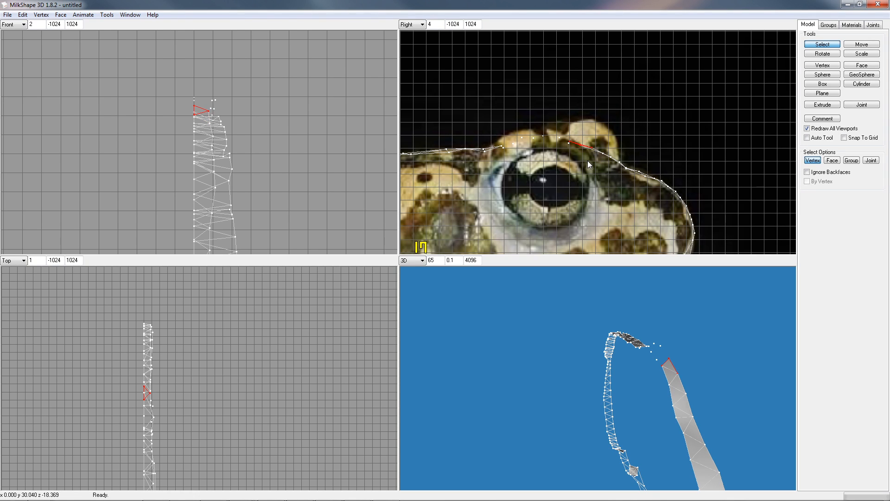
# Continue the face strip over the front part of the brow, directly above the eye
pyautogui.moveTo(563, 134); pyautogui.dragTo(584, 153)
pyautogui.keyDown('shift'); pyautogui.click(572, 148); pyautogui.keyUp('shift')
pyautogui.moveTo(555, 130); pyautogui.dragTo(571, 147)
pyautogui.moveTo(648, 357)
pyautogui.mouseDown()
pyautogui.moveTo(667, 371)
pyautogui.moveTo(664, 363)
pyautogui.mouseUp()
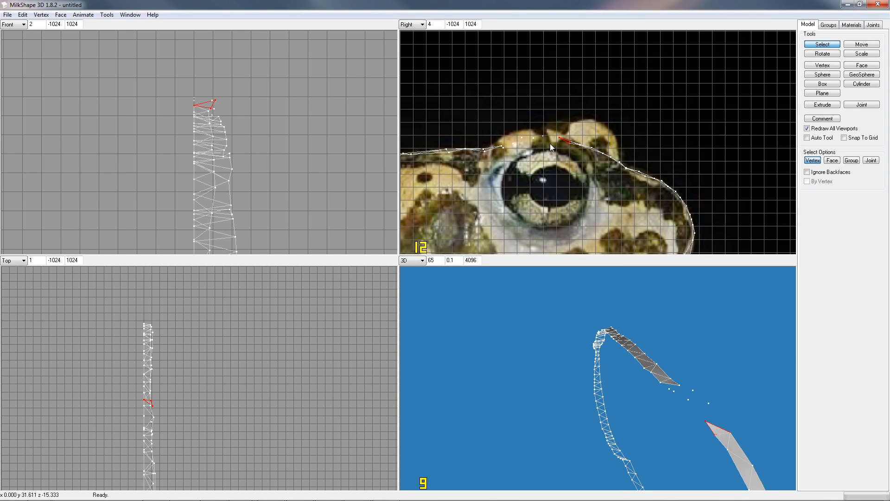
pyautogui.click(569, 148)
pyautogui.press('f')
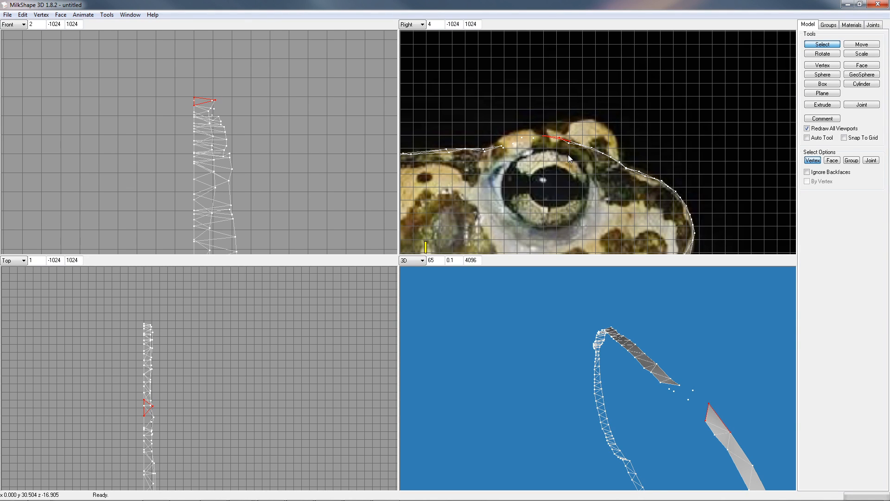
# Add faces across the top of the brow toward the rear of the eye, joining three vertices each time
pyautogui.moveTo(532, 136); pyautogui.dragTo(563, 148)
pyautogui.hotkey('ctrl', 'f')
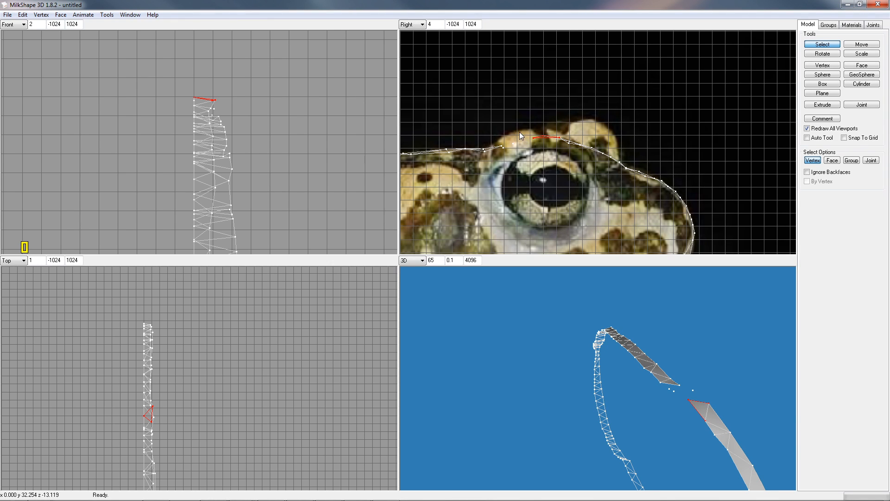
pyautogui.moveTo(518, 130); pyautogui.dragTo(547, 141)
pyautogui.hotkey('ctrl', 'f')
pyautogui.moveTo(693, 366); pyautogui.dragTo(700, 393)
pyautogui.moveTo(509, 135); pyautogui.dragTo(535, 144)
pyautogui.hotkey('ctrl', 'f')
# Close the gap behind the eye with faces that connect the head strip to the back strip
pyautogui.moveTo(500, 129); pyautogui.dragTo(521, 149)
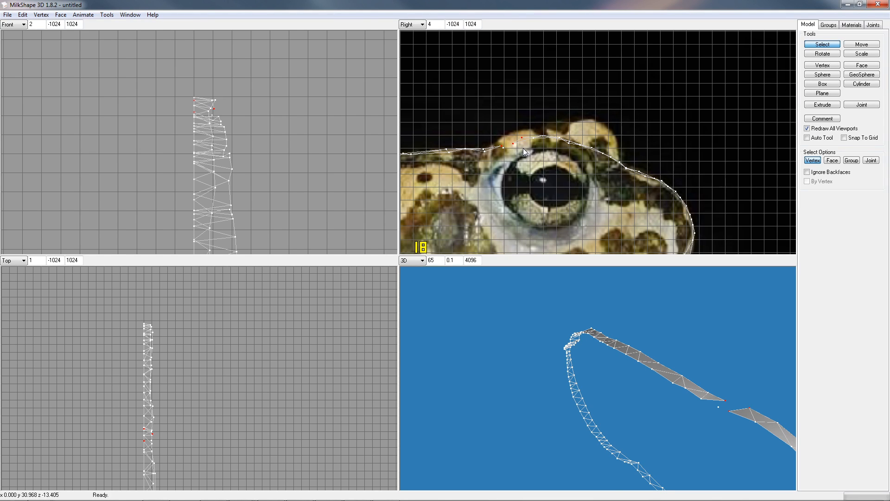
pyautogui.hotkey('ctrl', 'f')
pyautogui.moveTo(496, 141); pyautogui.dragTo(514, 152)
pyautogui.hotkey('ctrl', 'f')
pyautogui.moveTo(484, 134); pyautogui.dragTo(505, 157)
pyautogui.hotkey('ctrl', 'f')
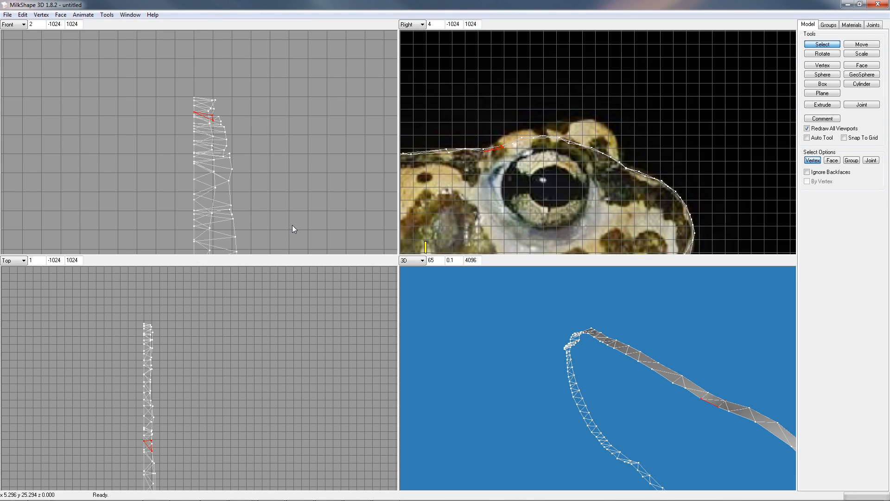
# Open the Save As dialog and go to the DTS_Models > Animals > Amphibians > Frogs folder
pyautogui.scroll(-5, 560, 213)
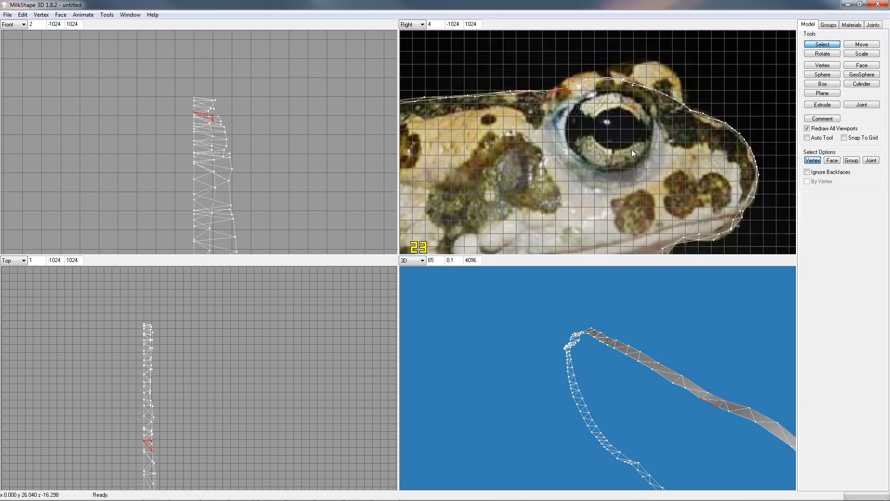
pyautogui.scroll(-4, 664, 146)
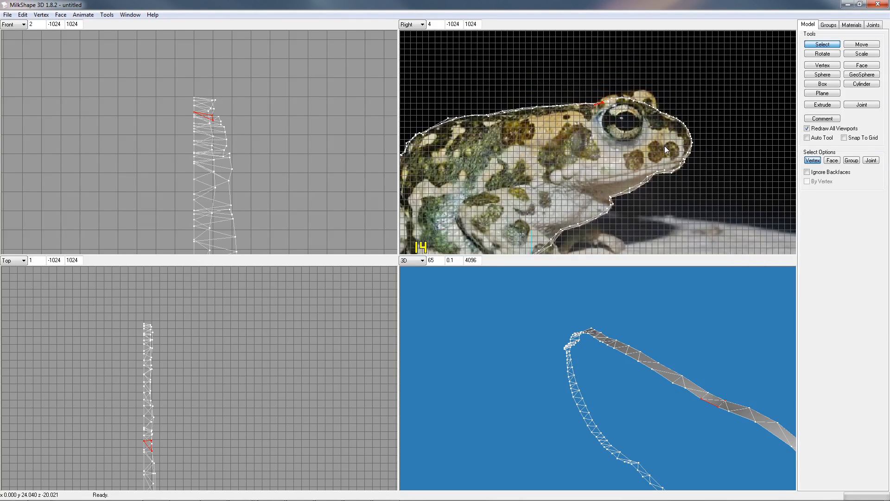
pyautogui.click(7, 15)
pyautogui.click(26, 57)
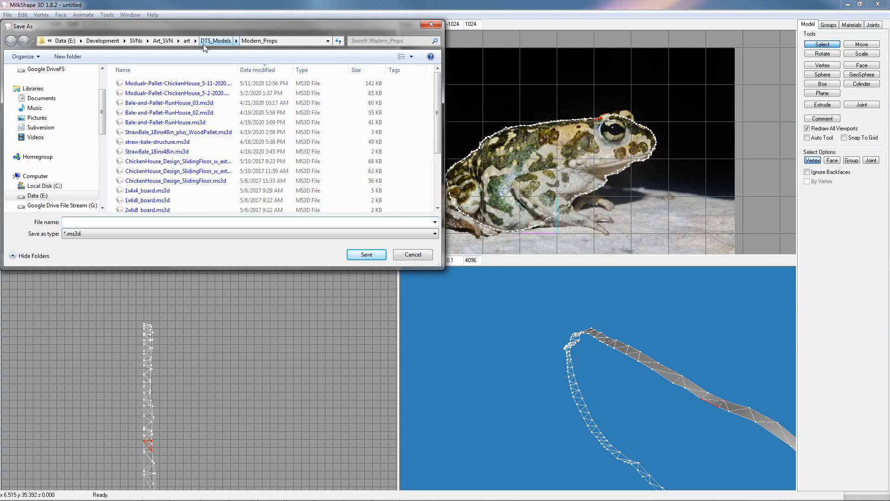
pyautogui.click(203, 44)
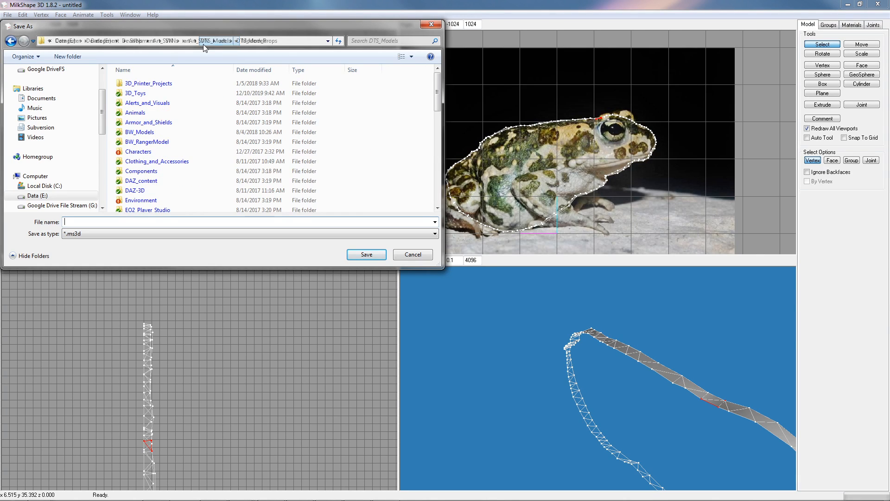
pyautogui.doubleClick(122, 112)
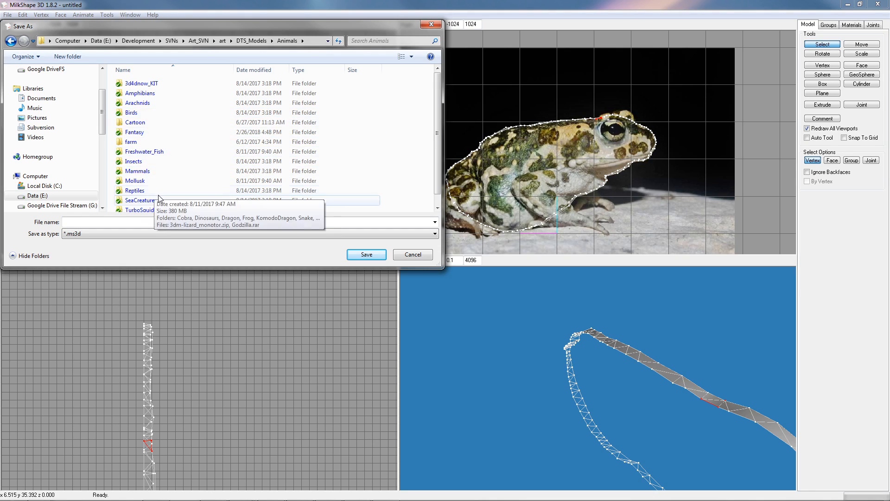
pyautogui.doubleClick(135, 93)
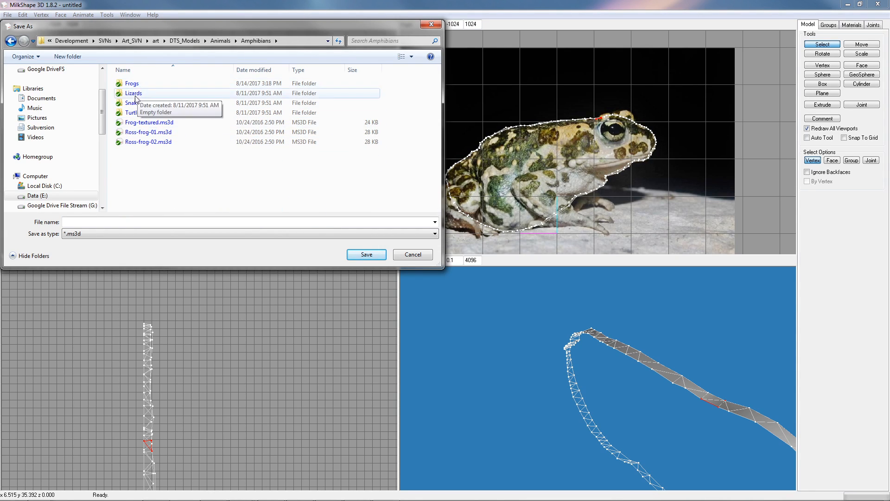
pyautogui.doubleClick(124, 85)
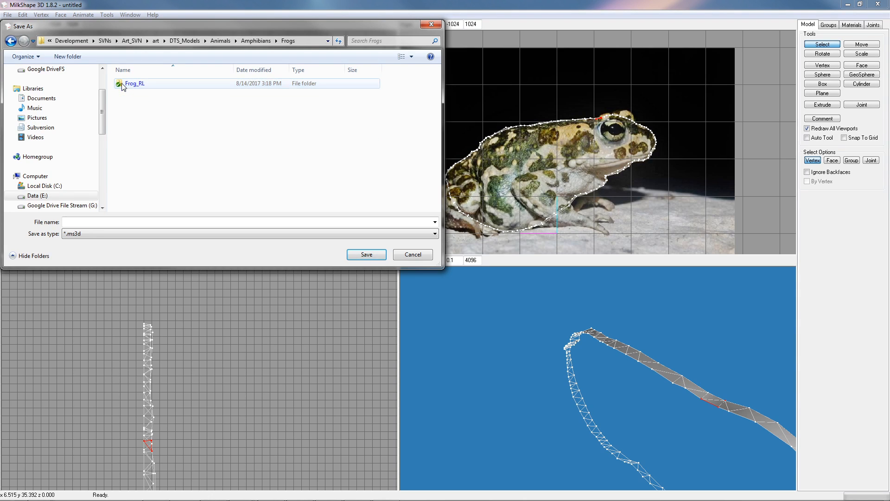
# Create a new folder named Cyprus_Frog inside the Frogs folder
pyautogui.rightClick(144, 132)
pyautogui.moveTo(71, 282)
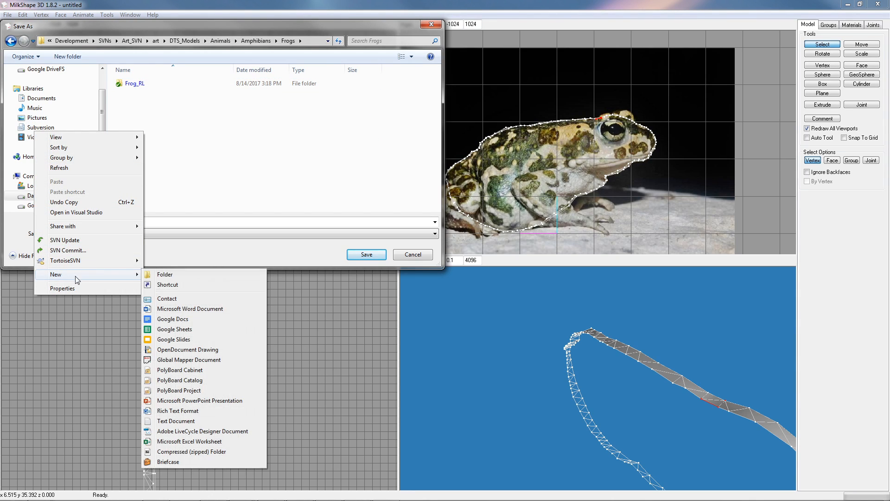
pyautogui.click(191, 277)
pyautogui.write('Cyr')
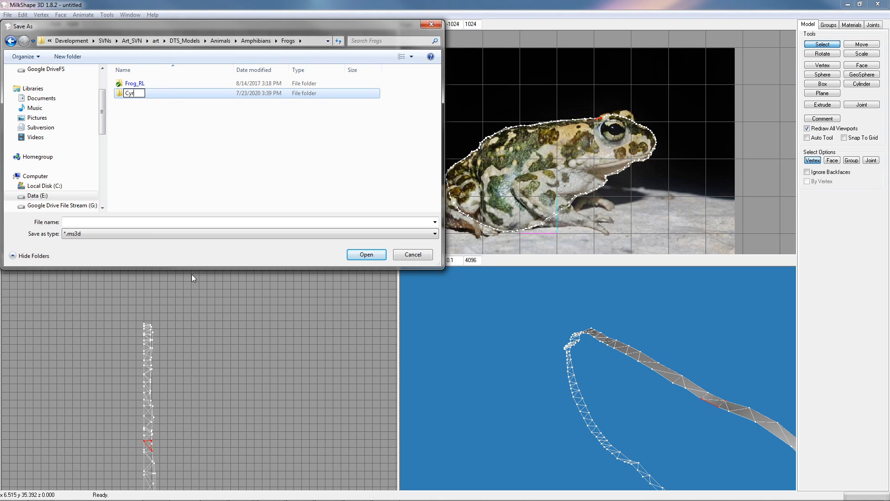
pyautogui.write('rus_Frog')
pyautogui.press('Return')
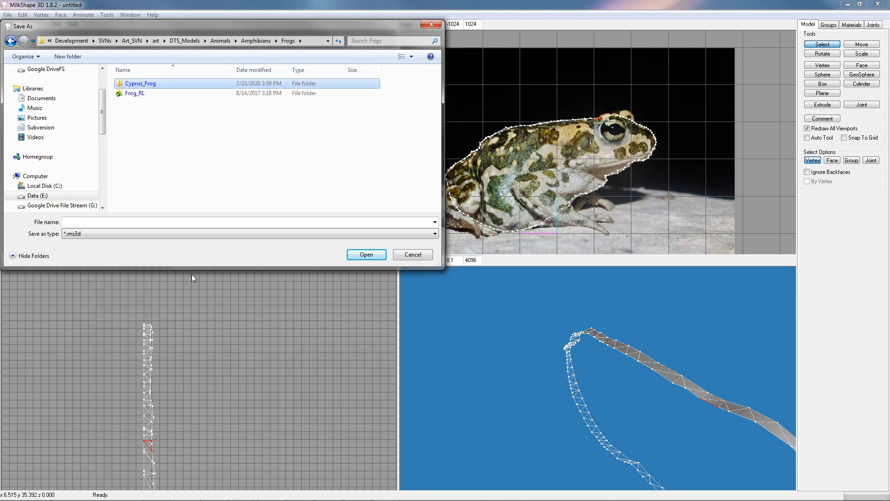
# Save the model as Cyprus_Frog in MS3D format inside the new Cyprus_Frog folder
pyautogui.doubleClick(120, 88)
pyautogui.click(99, 221)
pyautogui.write('Cyprus_Frog')
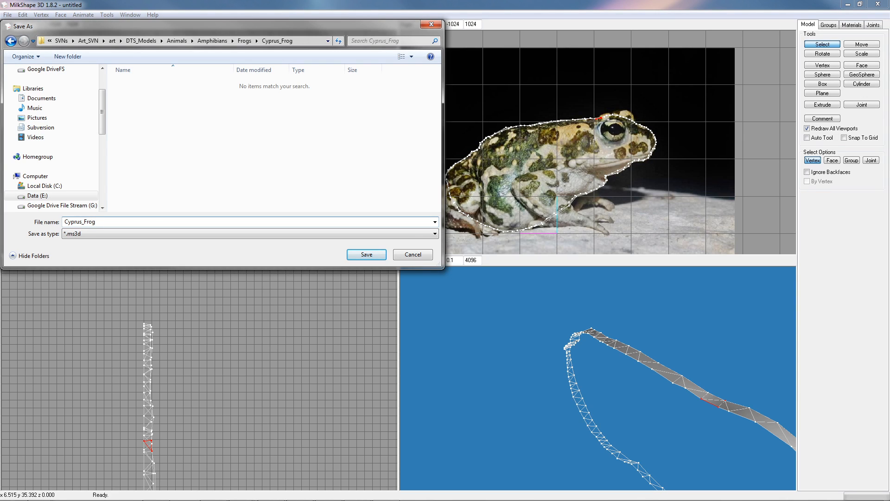
pyautogui.click(357, 254)
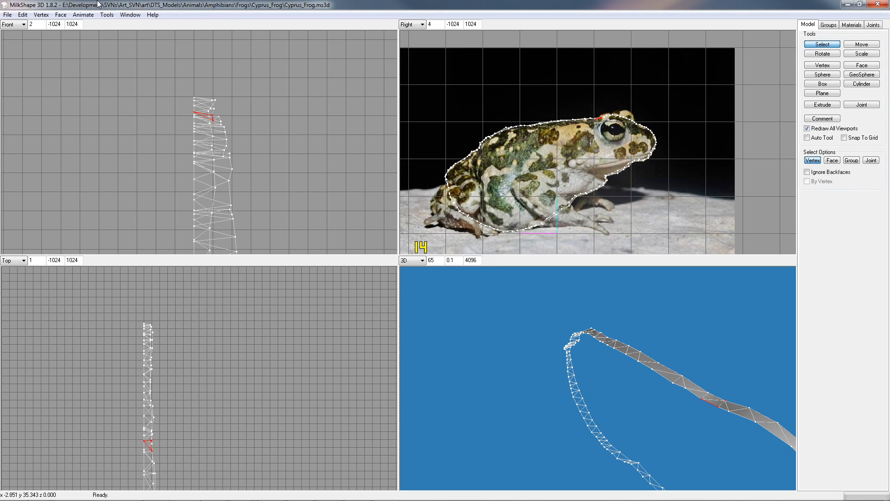
# Save a second version of the model as Cyprus_Frog_01.ms3d in the same folder
pyautogui.click(7, 14)
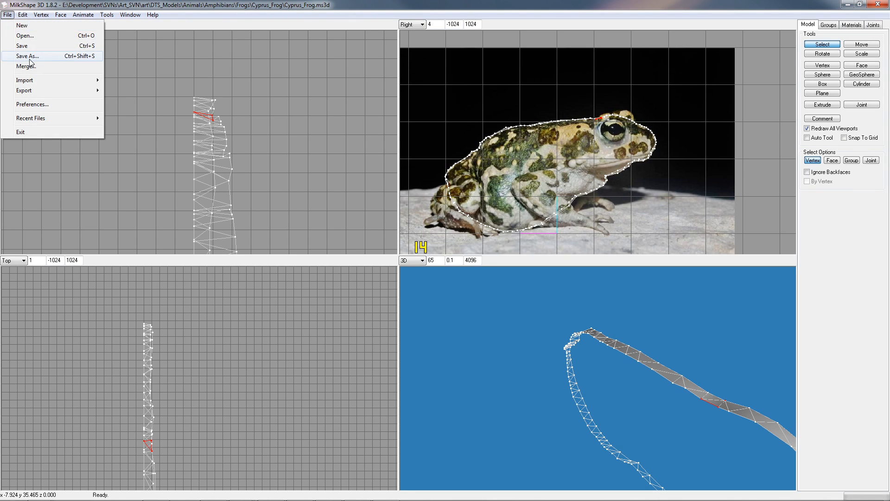
pyautogui.click(27, 56)
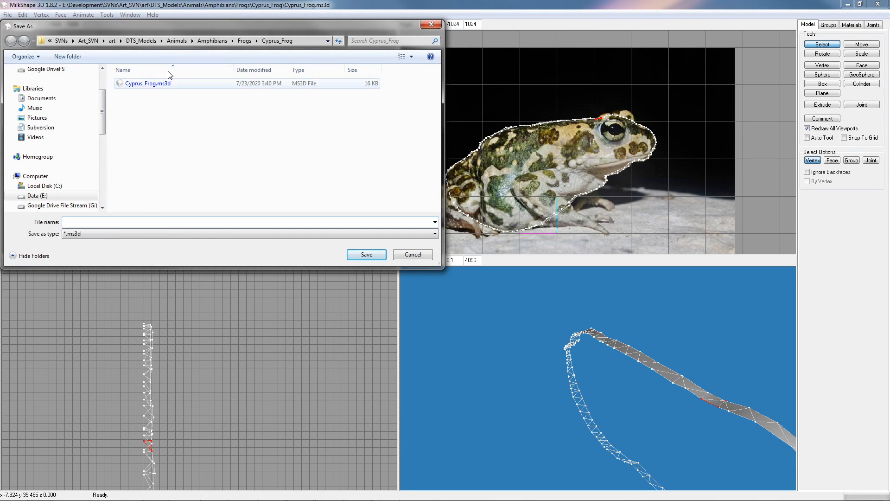
pyautogui.click(139, 84)
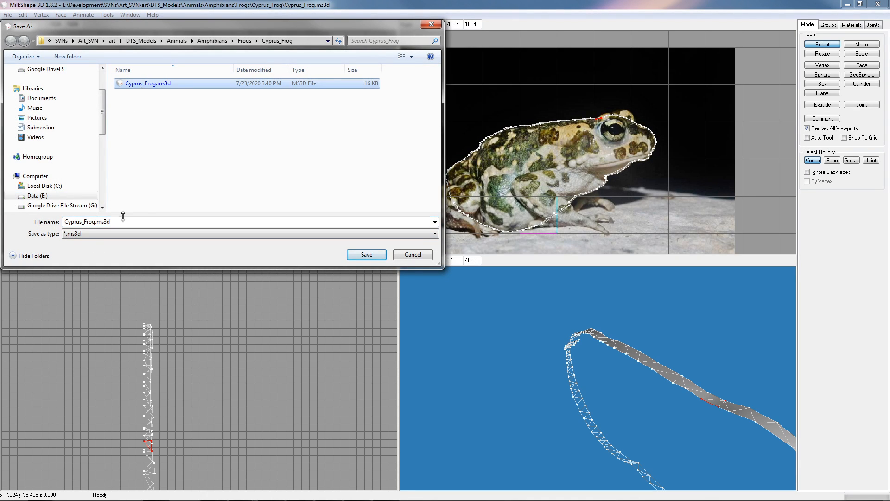
pyautogui.click(98, 223)
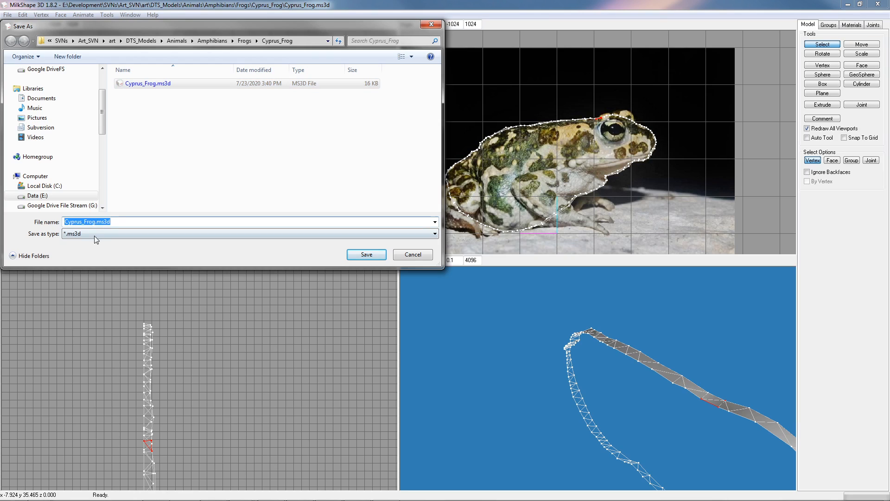
pyautogui.write('_01')
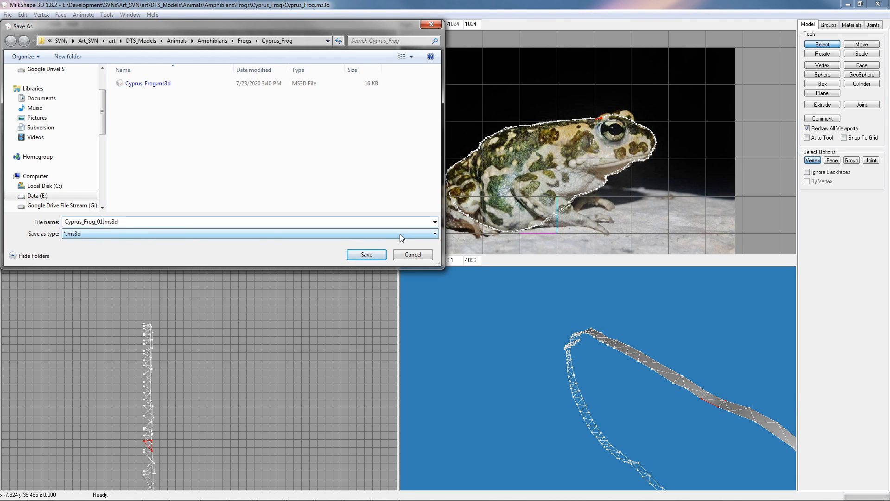
pyautogui.click(363, 256)
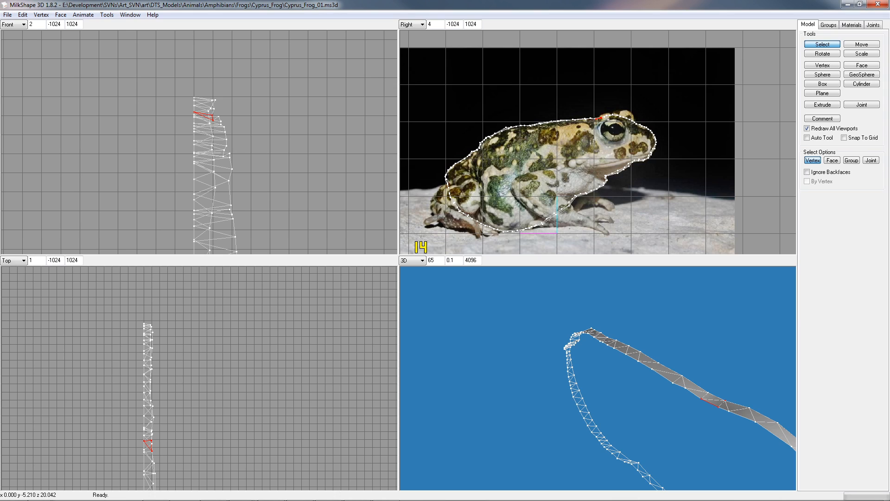
# Select the vertices along the strip's outer edge in the front view and try to extrude them sideways
pyautogui.scroll(-2, 263, 202)
pyautogui.scroll(-4, 247, 158)
pyautogui.scroll(4, 248, 167)
pyautogui.scroll(-4, 230, 154)
pyautogui.scroll(-2, 230, 143)
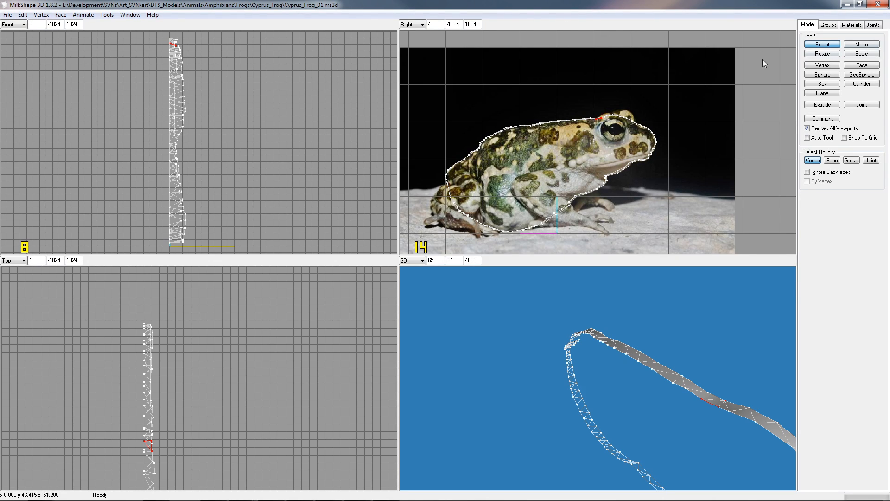
pyautogui.click(172, 38)
pyautogui.moveTo(172, 34); pyautogui.dragTo(216, 250)
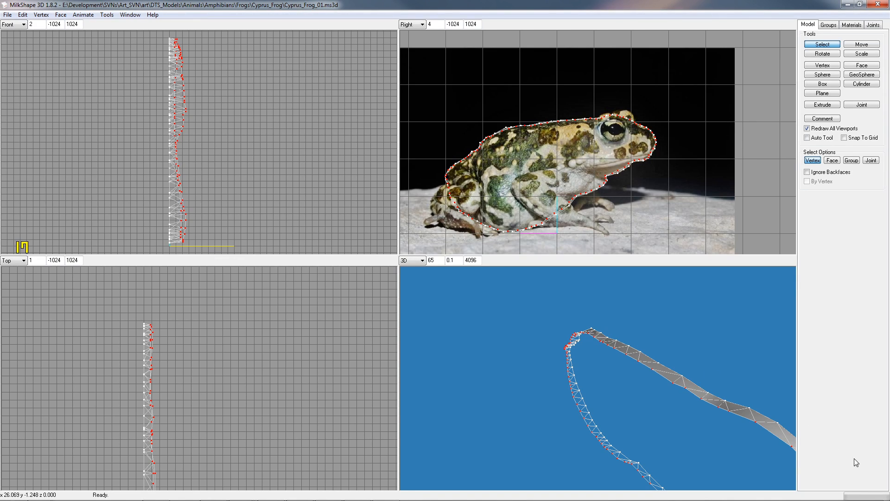
pyautogui.moveTo(713, 442); pyautogui.dragTo(716, 357)
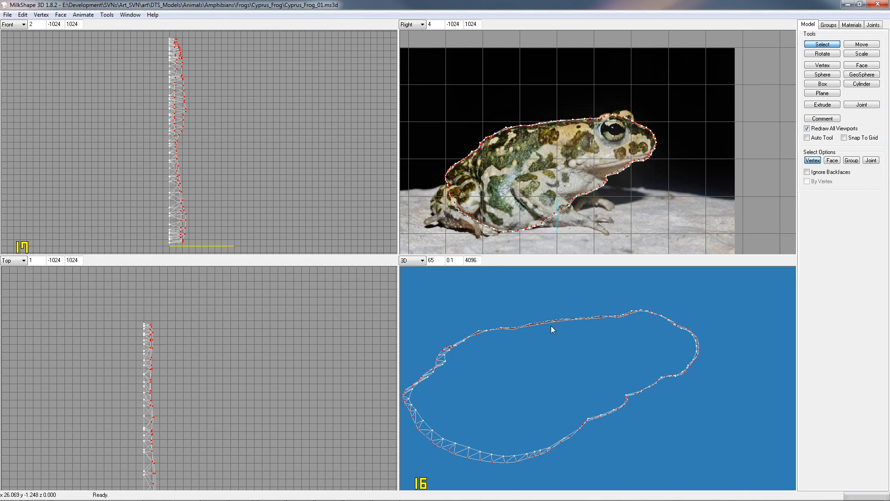
pyautogui.keyDown('ctrl'); pyautogui.moveTo(210, 421); pyautogui.dragTo(221, 390); pyautogui.keyUp('ctrl')
pyautogui.scroll(-3, 230, 371)
pyautogui.scroll(-1, 227, 378)
pyautogui.scroll(2, 221, 389)
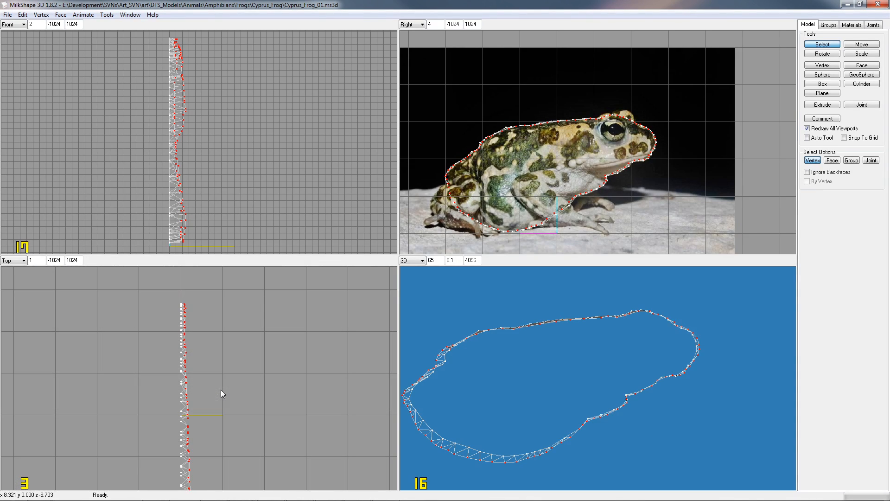
pyautogui.keyDown('ctrl'); pyautogui.moveTo(217, 421); pyautogui.dragTo(219, 384); pyautogui.keyUp('ctrl')
pyautogui.scroll(-2, 218, 382)
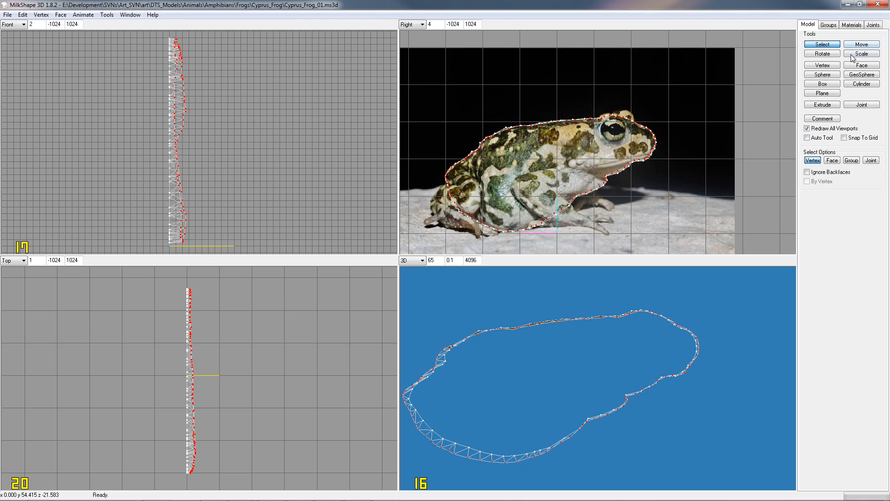
pyautogui.click(824, 106)
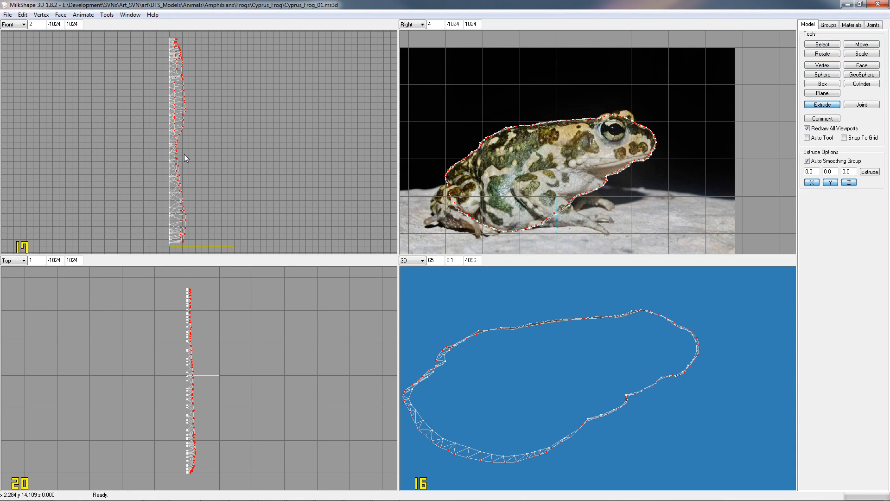
pyautogui.moveTo(201, 147); pyautogui.dragTo(212, 146)
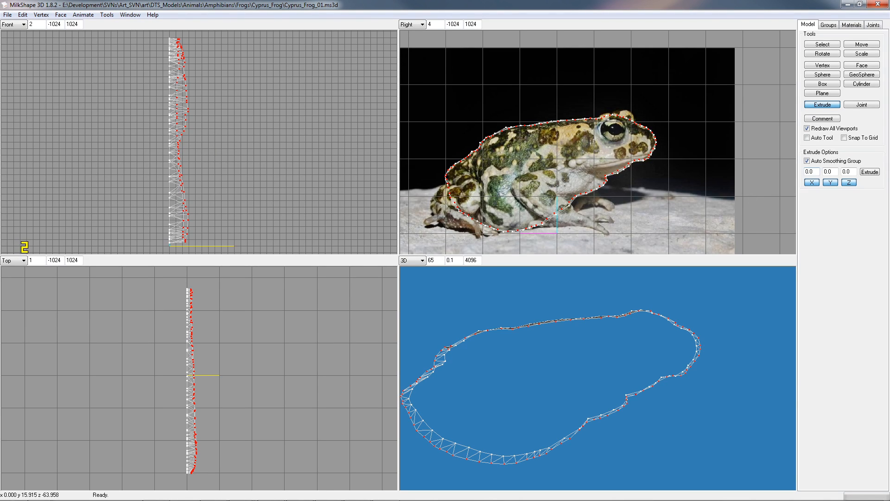
# Switch to face selection and undo the vertex extrusion
pyautogui.click(821, 45)
pyautogui.click(832, 160)
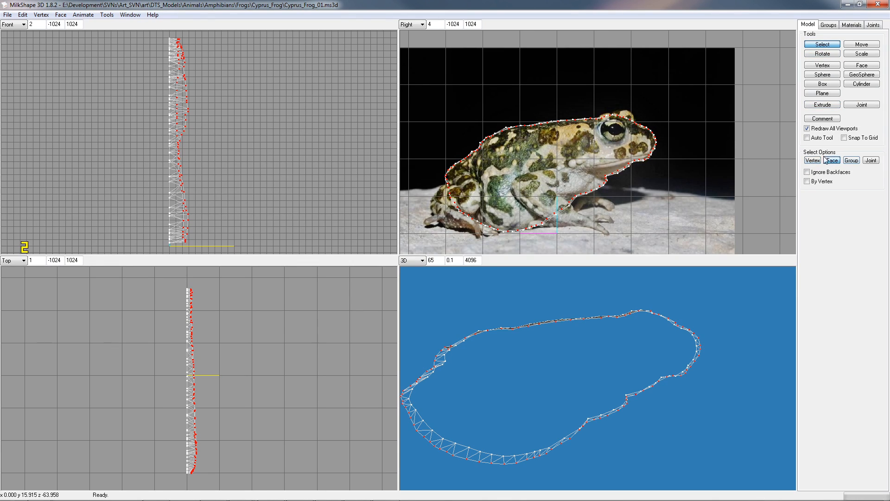
pyautogui.click(22, 14)
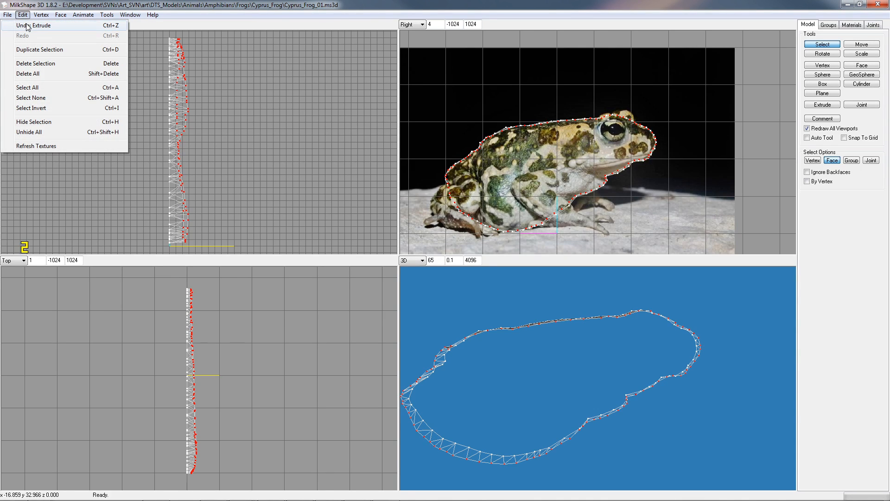
pyautogui.click(32, 26)
pyautogui.click(23, 15)
pyautogui.click(23, 15)
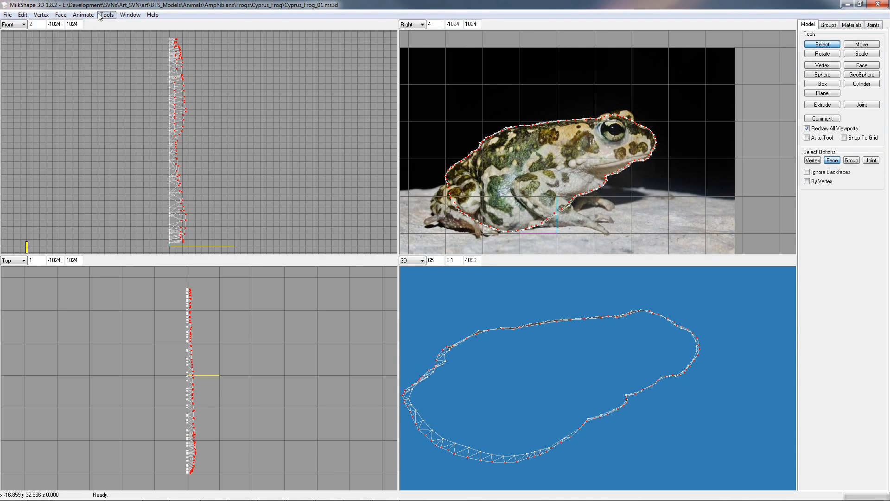
# Select all faces of the outline strip in the front view and extrude them sideways, away from the centre line
pyautogui.click(130, 15)
pyautogui.click(172, 36)
pyautogui.moveTo(172, 32); pyautogui.dragTo(205, 244)
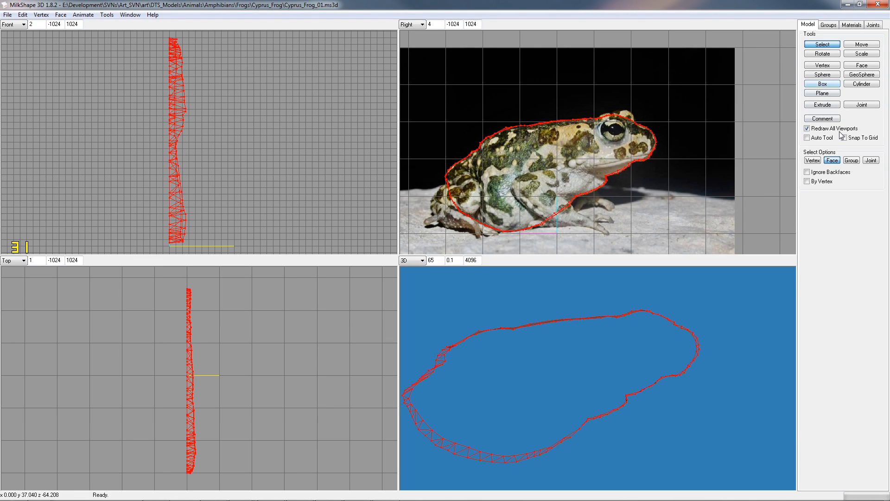
pyautogui.click(830, 109)
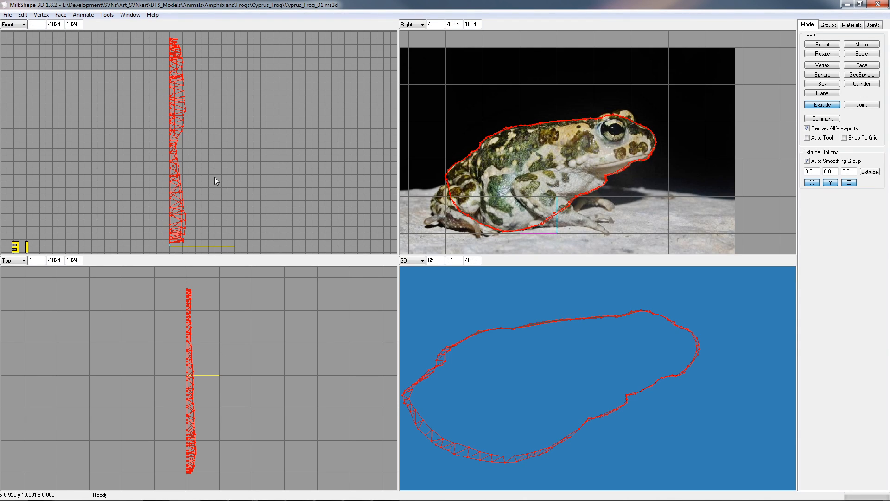
pyautogui.moveTo(255, 149); pyautogui.dragTo(271, 149)
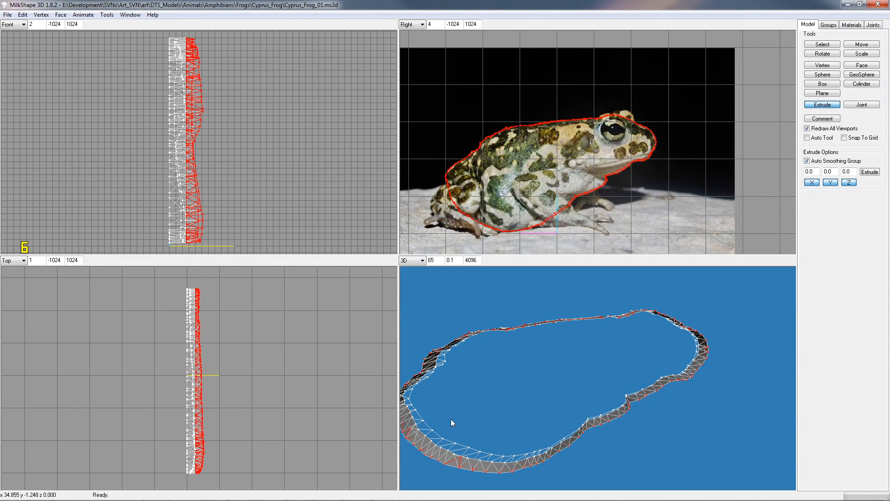
pyautogui.moveTo(505, 405); pyautogui.dragTo(609, 382)
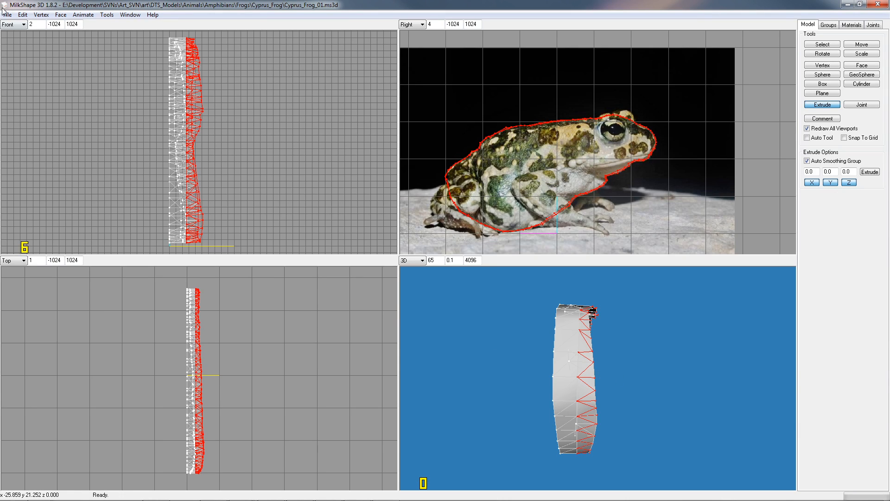
# Move the extruded faces back toward the centre line and slightly down in the front view
pyautogui.click(864, 45)
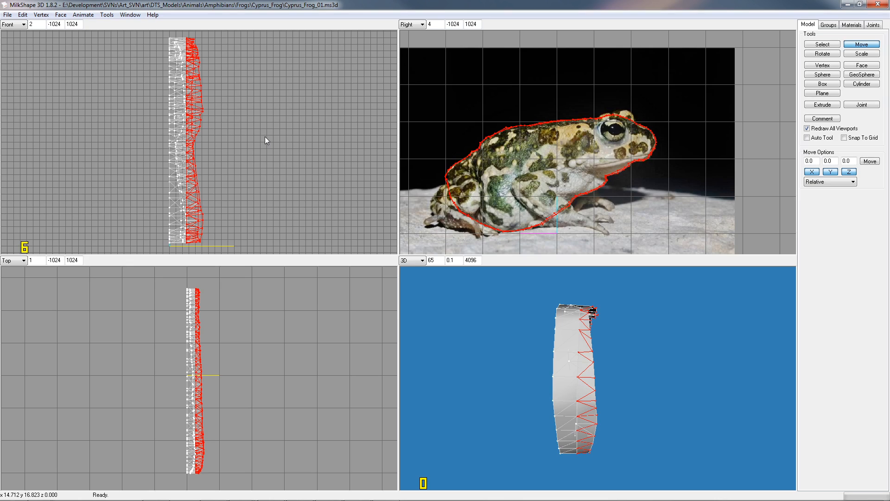
pyautogui.moveTo(265, 137); pyautogui.dragTo(247, 154)
pyautogui.moveTo(675, 370); pyautogui.dragTo(591, 384)
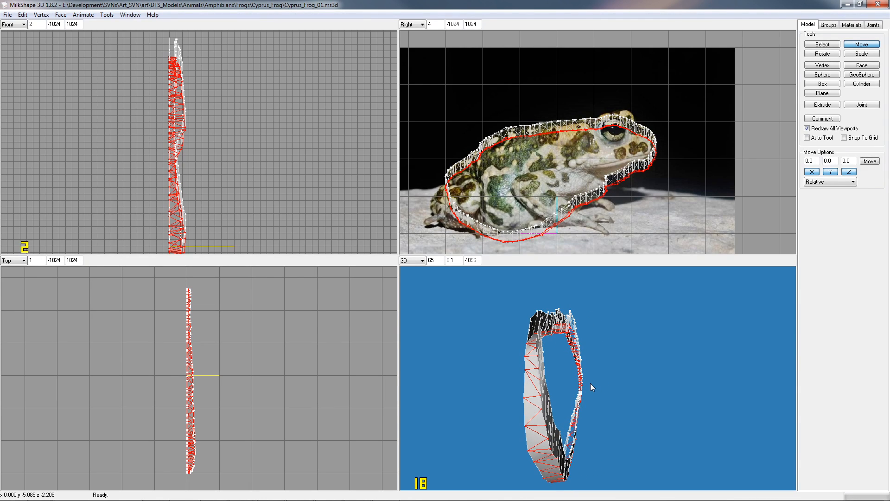
pyautogui.moveTo(591, 383); pyautogui.dragTo(602, 373)
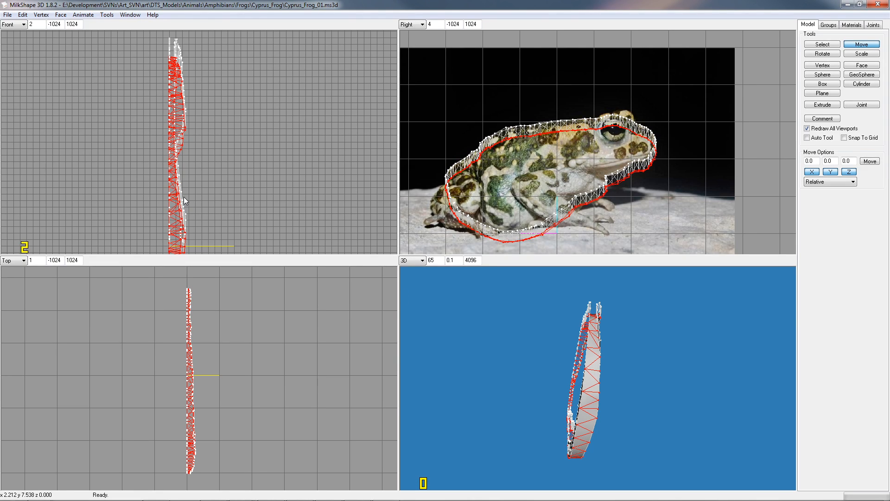
# Try moving the extruded faces outward and back up to widen the band
pyautogui.moveTo(234, 181); pyautogui.dragTo(262, 166)
pyautogui.moveTo(685, 348)
pyautogui.mouseDown()
pyautogui.moveTo(687, 376)
pyautogui.moveTo(696, 350)
pyautogui.moveTo(676, 363)
pyautogui.mouseUp()
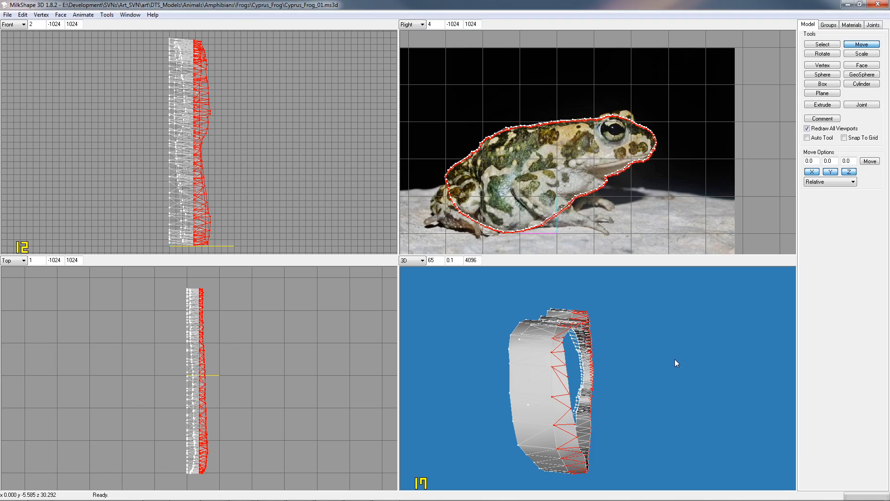
pyautogui.moveTo(236, 136); pyautogui.dragTo(247, 136)
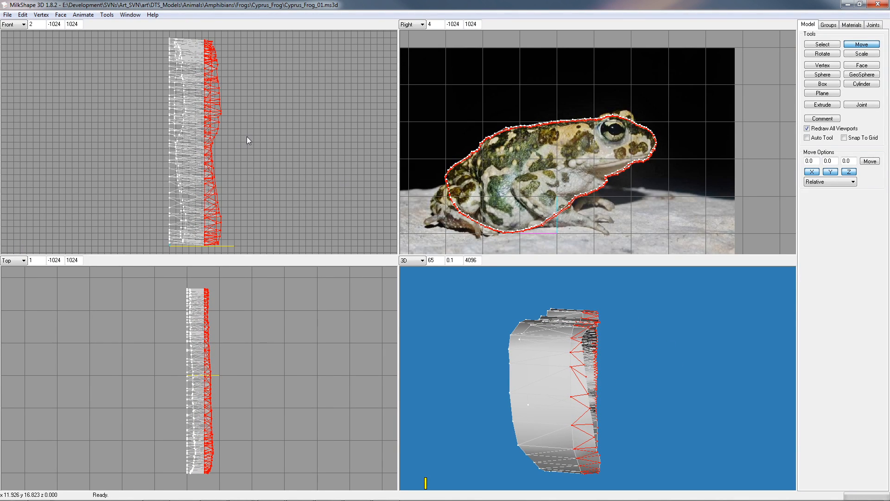
# Select the straight column of vertices along the extruded faces' inner edge and delete it
pyautogui.click(823, 45)
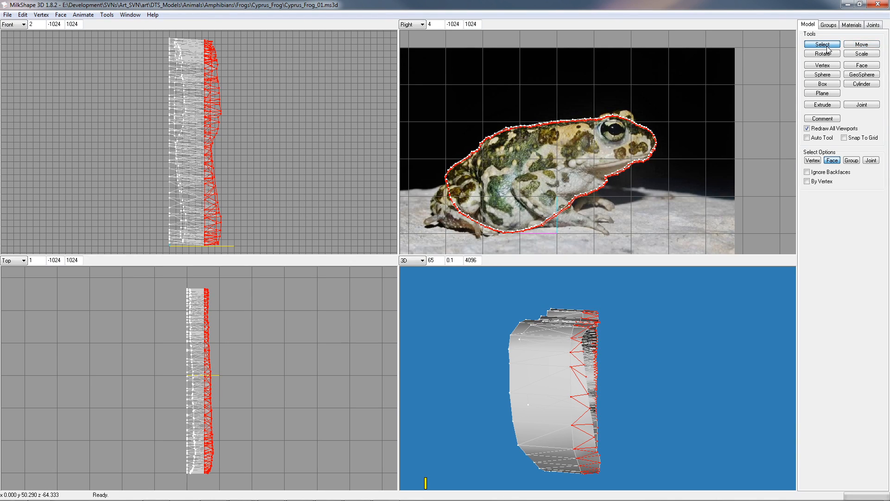
pyautogui.click(808, 161)
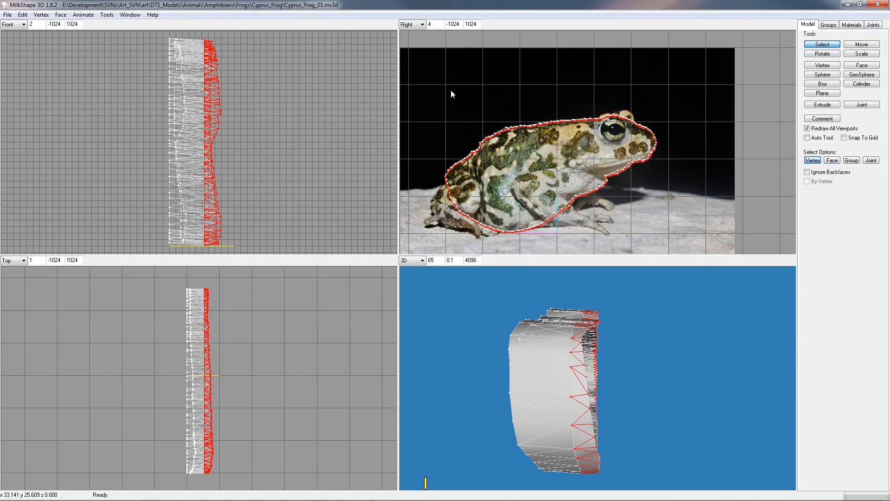
pyautogui.moveTo(195, 34); pyautogui.dragTo(208, 258)
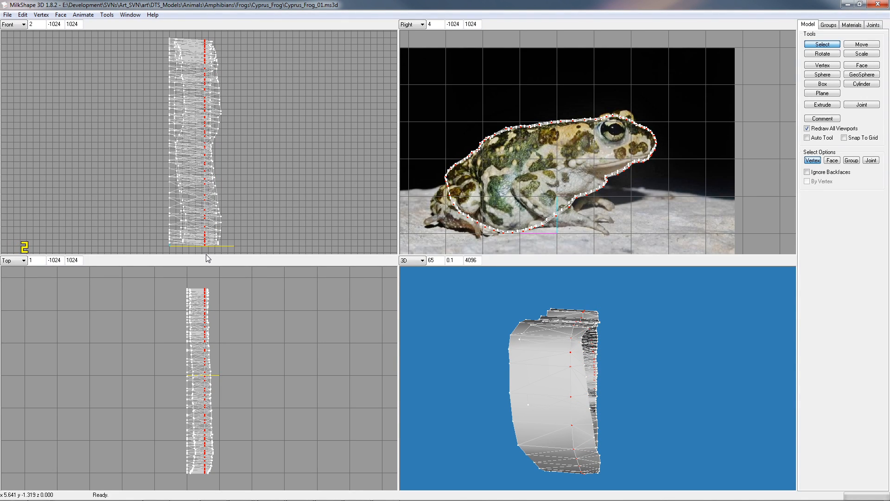
pyautogui.press('Left')
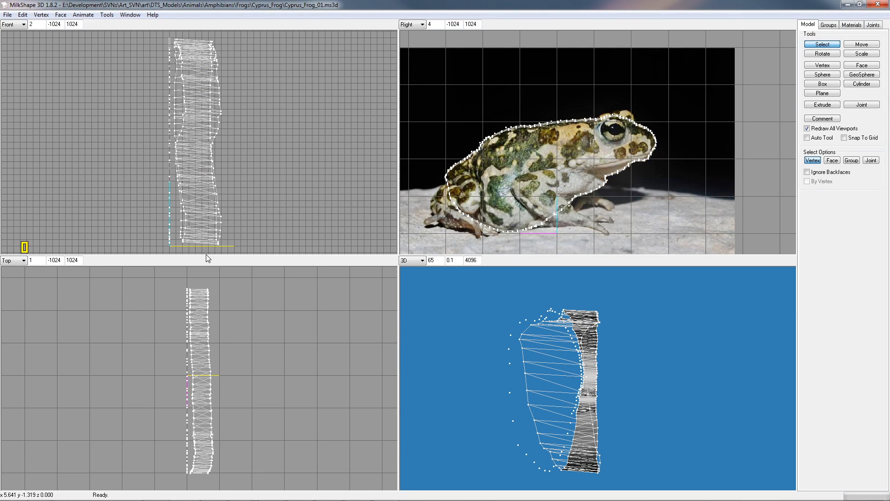
pyautogui.moveTo(677, 365); pyautogui.dragTo(649, 376)
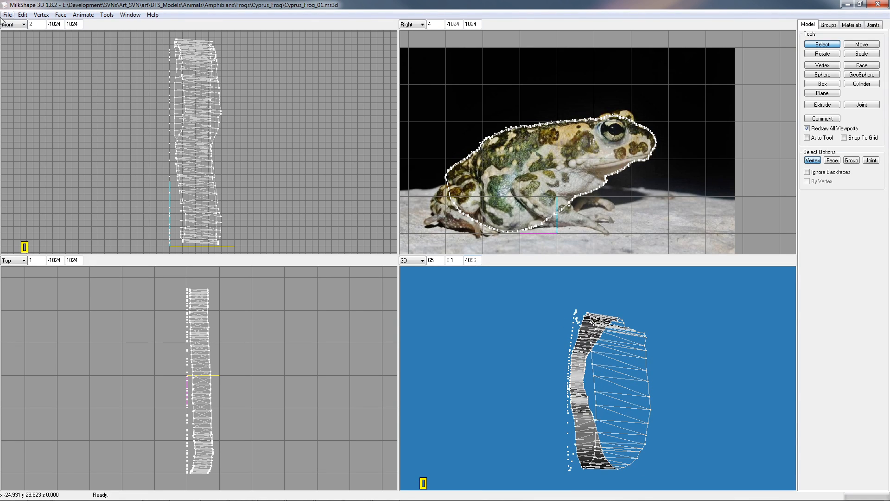
# Undo the vertex deletion, selections, moves and extrusion until the original outline strip is restored
pyautogui.click(22, 14)
pyautogui.click(26, 26)
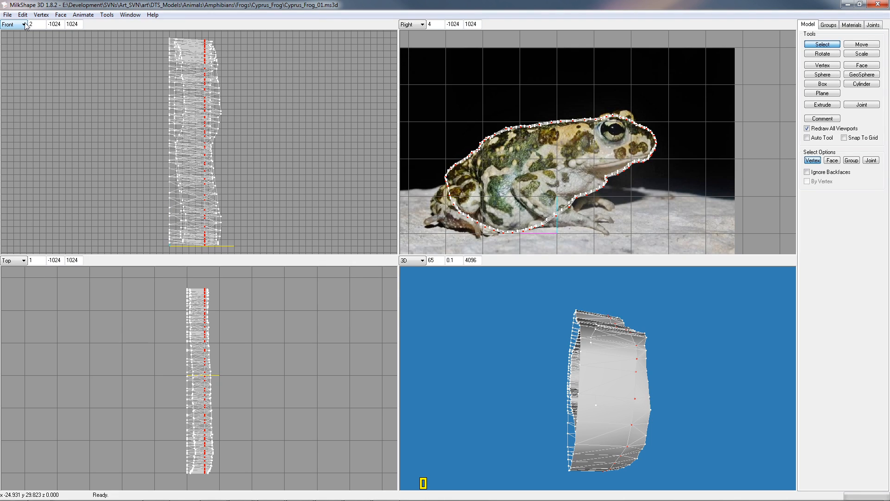
pyautogui.click(22, 14)
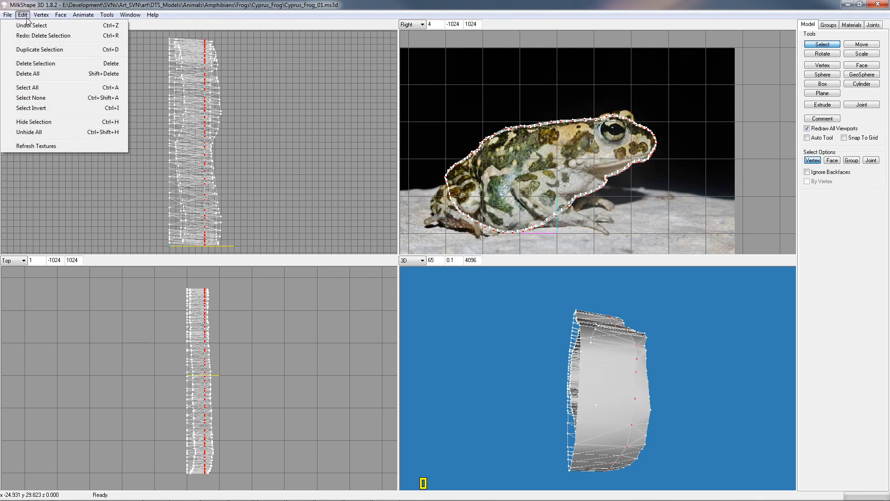
pyautogui.click(26, 25)
pyautogui.click(24, 15)
pyautogui.click(29, 25)
pyautogui.click(23, 14)
pyautogui.click(36, 26)
pyautogui.click(22, 15)
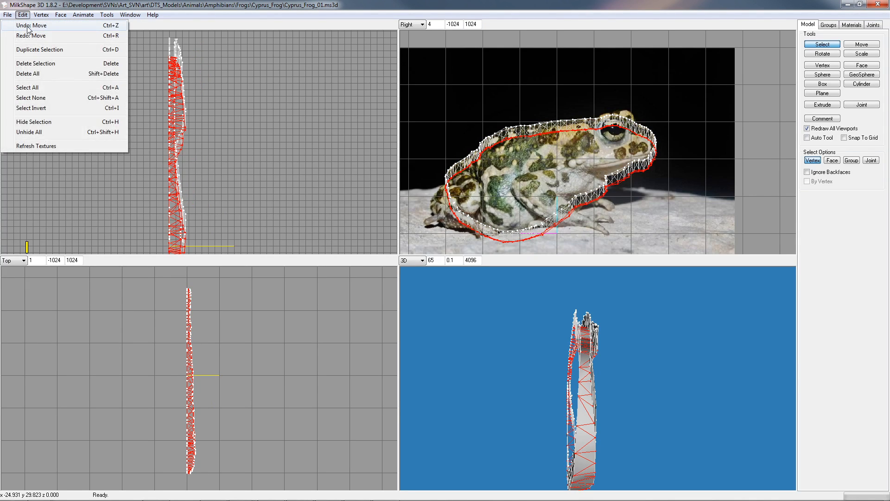
pyautogui.click(28, 26)
pyautogui.click(22, 14)
pyautogui.click(28, 27)
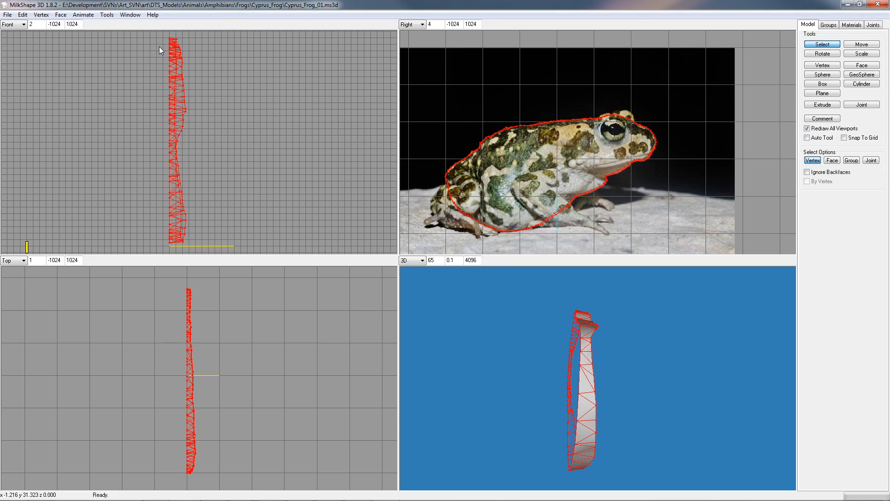
# Try deselecting the strip's straight inner edge in the front view and extruding the remaining selection sideways, away from the centre line
pyautogui.moveTo(165, 32); pyautogui.dragTo(173, 249)
pyautogui.click(824, 104)
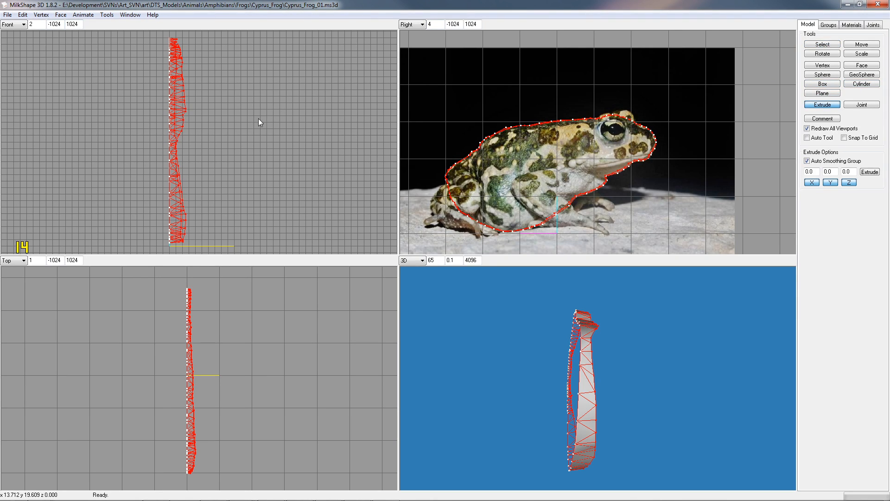
pyautogui.moveTo(251, 119); pyautogui.dragTo(269, 118)
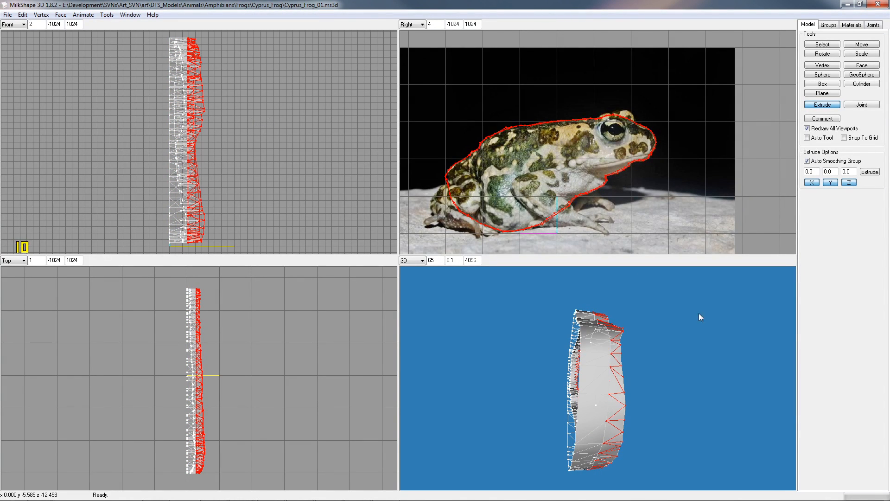
pyautogui.rightClick(671, 366)
pyautogui.moveTo(695, 368); pyautogui.dragTo(649, 402)
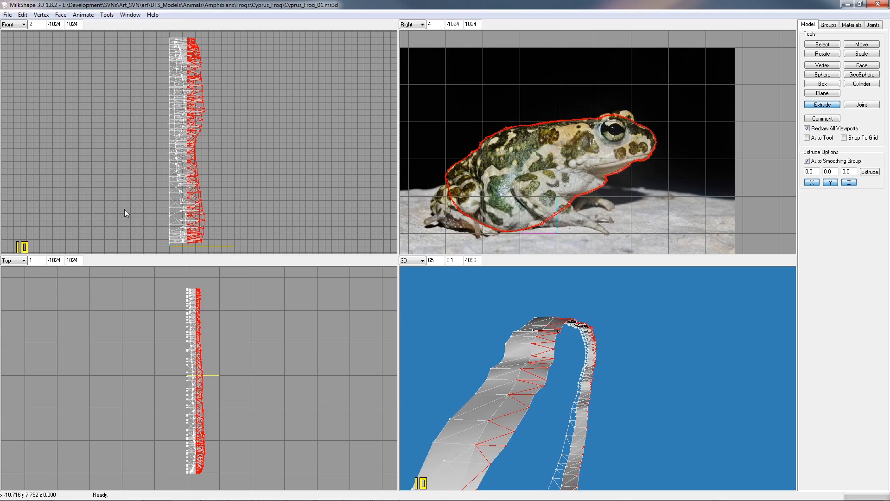
# Undo the sideways extrusion and the selection changes back to the outer-edge vertex selection
pyautogui.click(24, 15)
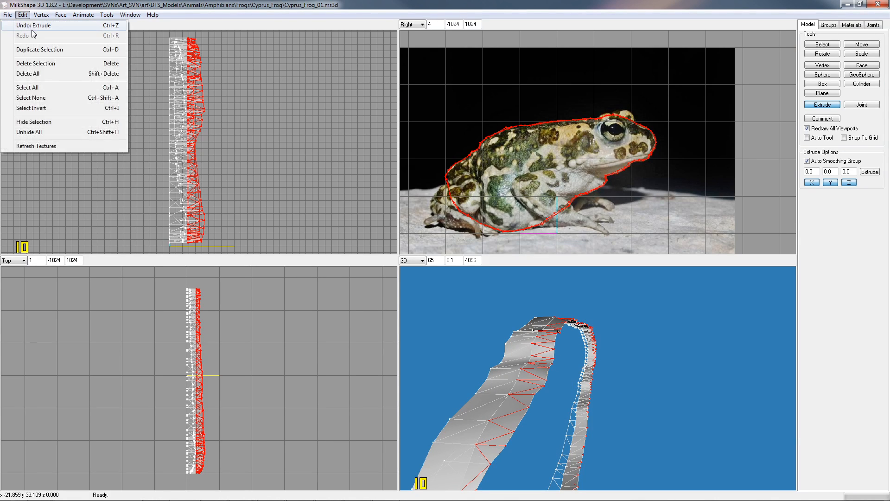
pyautogui.click(32, 28)
pyautogui.click(22, 15)
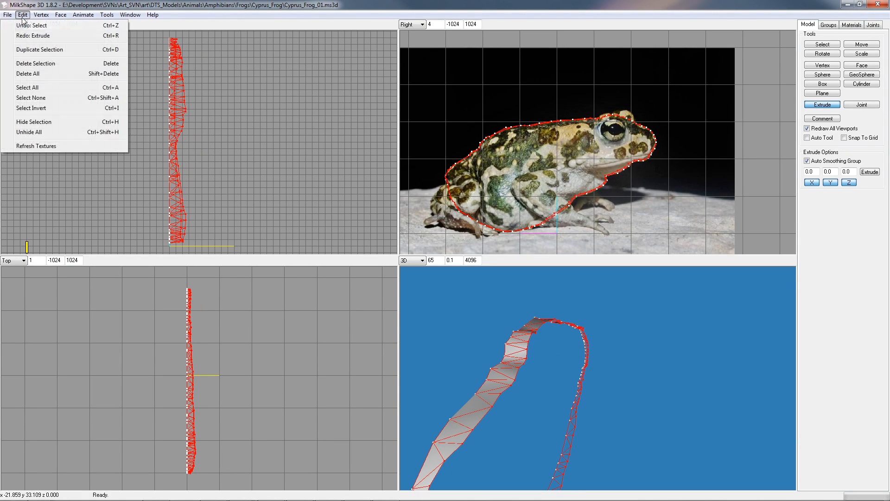
pyautogui.click(32, 27)
pyautogui.click(22, 15)
pyautogui.click(31, 27)
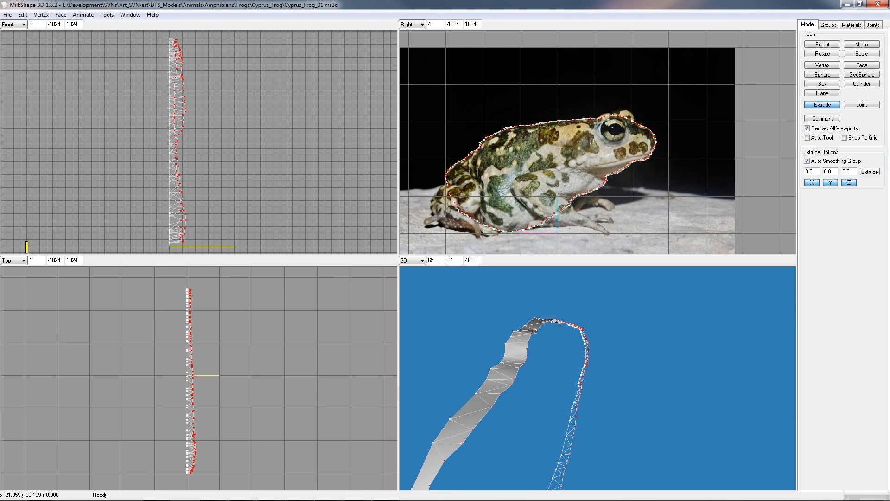
# Try duplicating the selected outer-edge vertices and moving them slightly outward in the front view, and undo the move
pyautogui.click(23, 16)
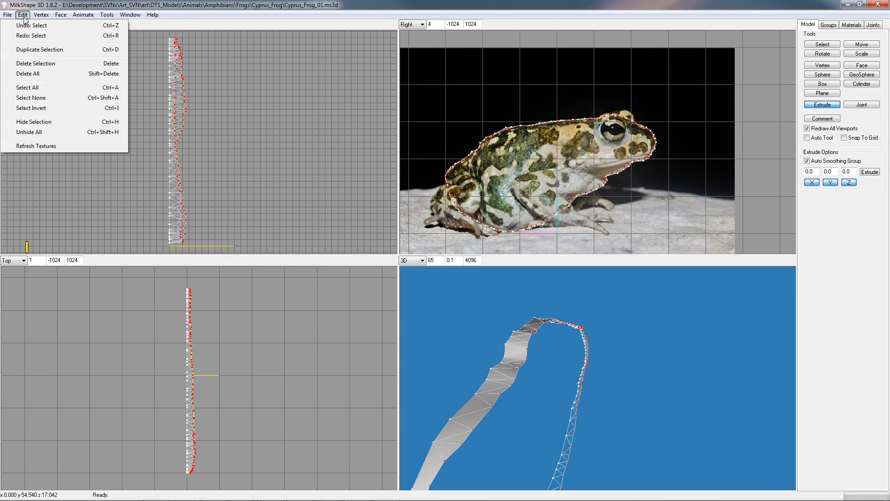
pyautogui.click(38, 49)
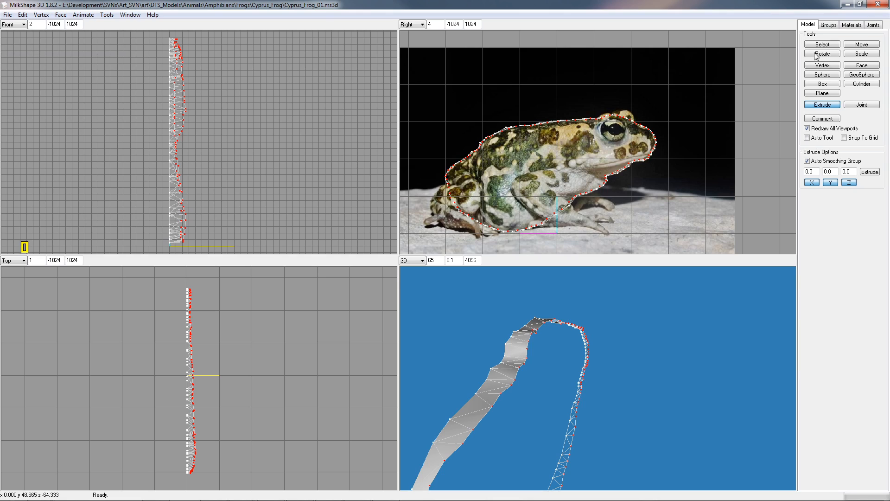
pyautogui.click(854, 46)
pyautogui.moveTo(213, 120)
pyautogui.mouseDown()
pyautogui.moveTo(227, 120)
pyautogui.moveTo(191, 121)
pyautogui.moveTo(216, 121)
pyautogui.mouseUp()
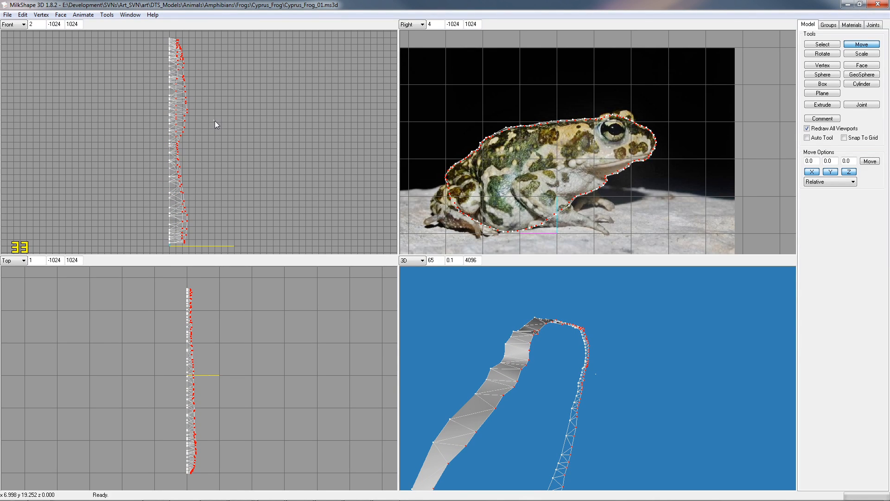
pyautogui.click(23, 14)
pyautogui.click(31, 24)
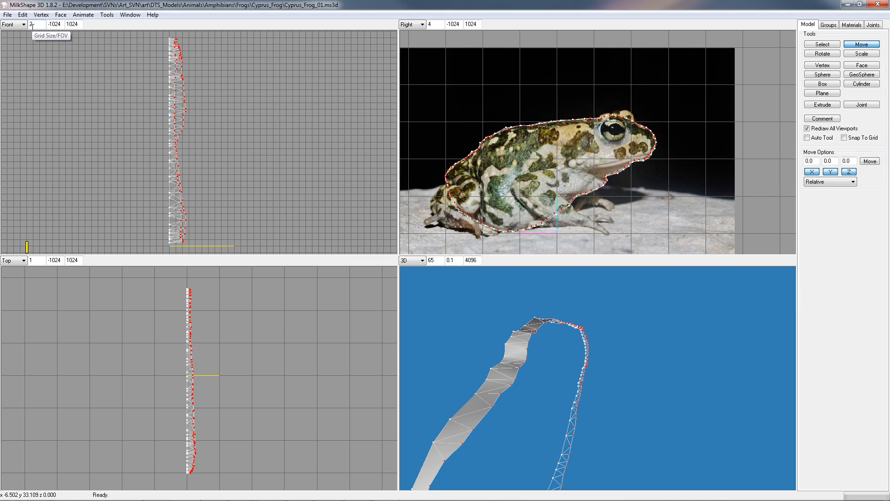
pyautogui.click(25, 14)
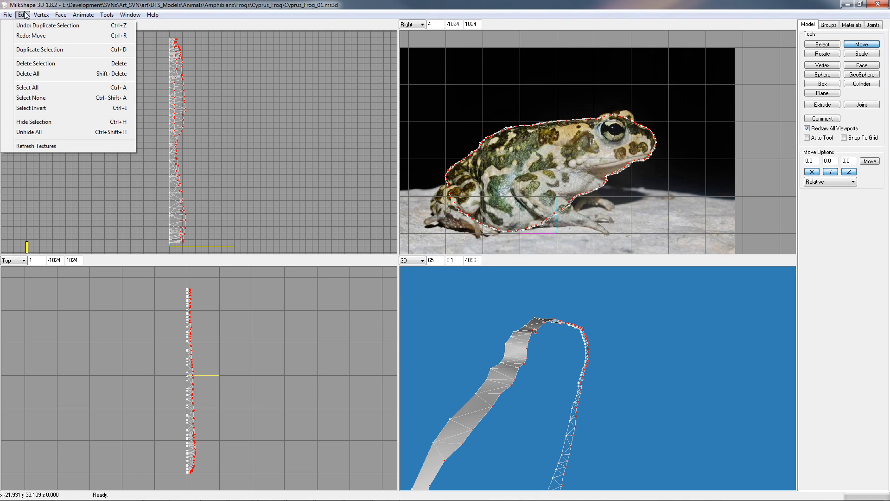
pyautogui.click(359, 150)
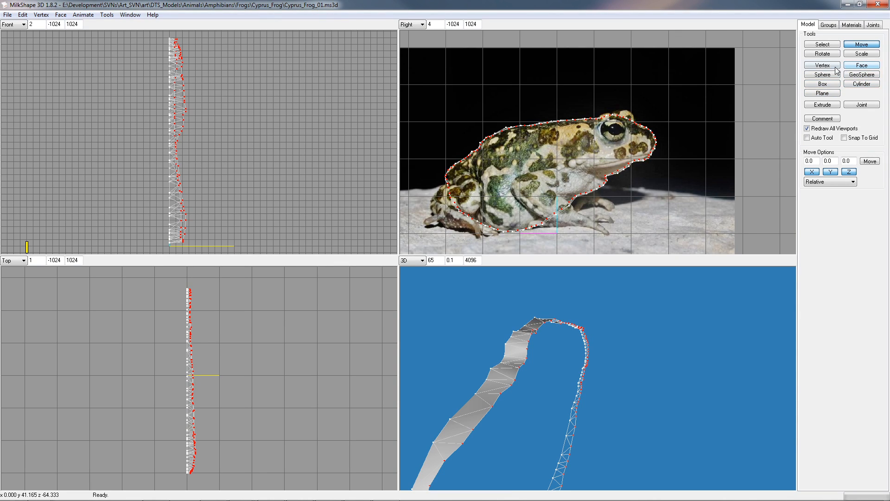
# Create a test plane with 3 horizontal and 5 vertical divisions beside the strip, and extrude it forward into an open box
pyautogui.click(823, 93)
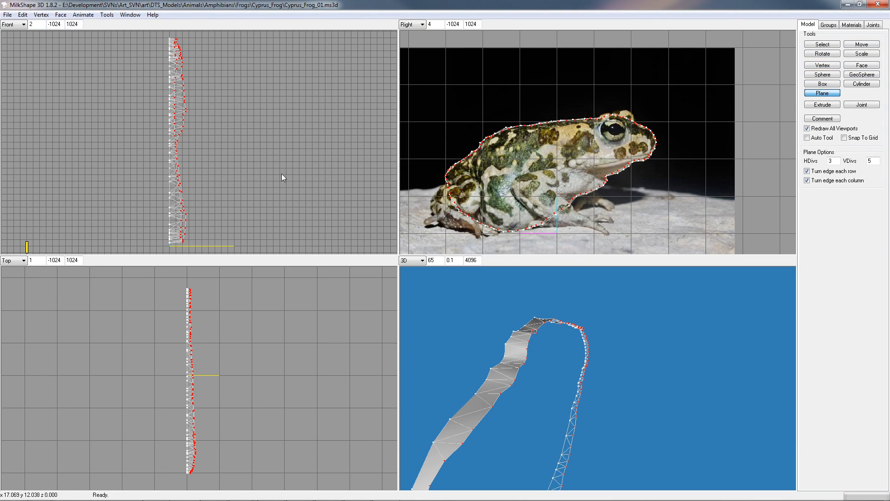
pyautogui.moveTo(250, 115); pyautogui.dragTo(345, 148)
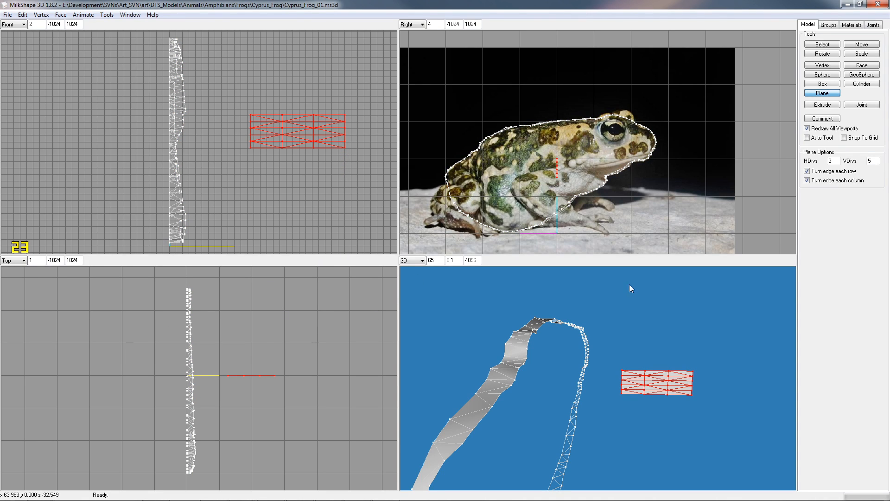
pyautogui.click(822, 104)
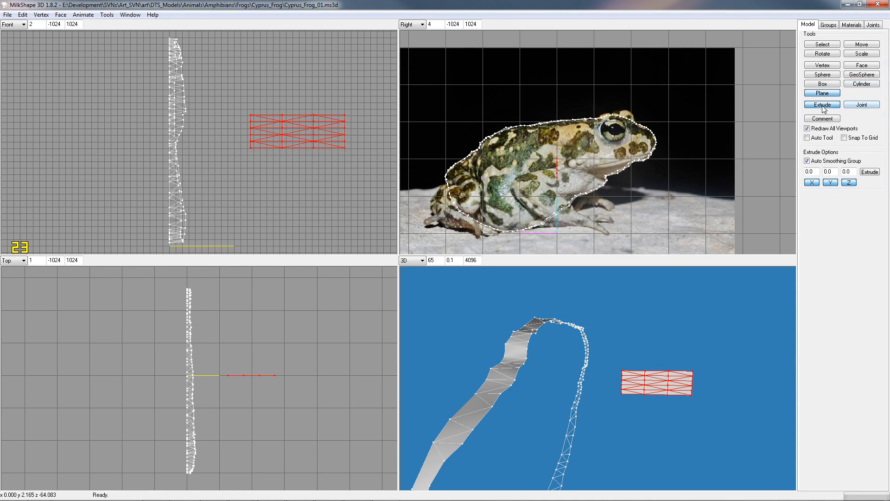
pyautogui.moveTo(284, 407); pyautogui.dragTo(284, 438)
pyautogui.moveTo(616, 423); pyautogui.dragTo(588, 412)
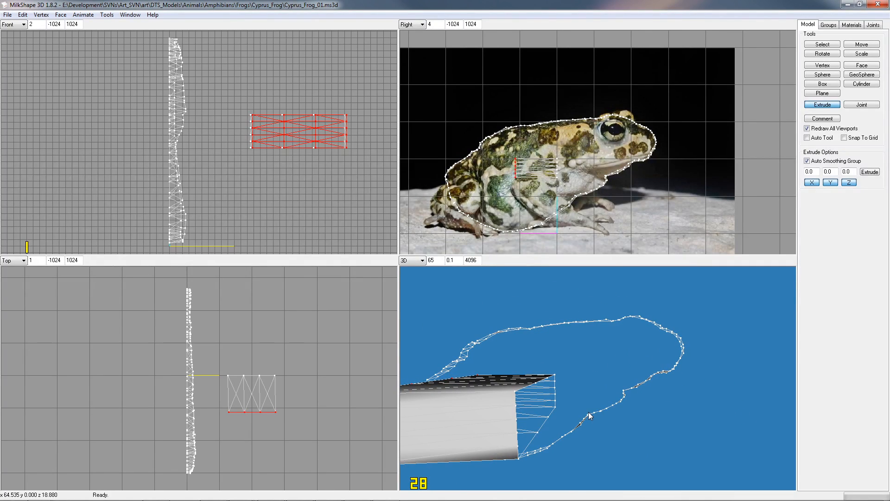
# Select the outer two columns of the test box's top faces and extrude them upward
pyautogui.click(834, 45)
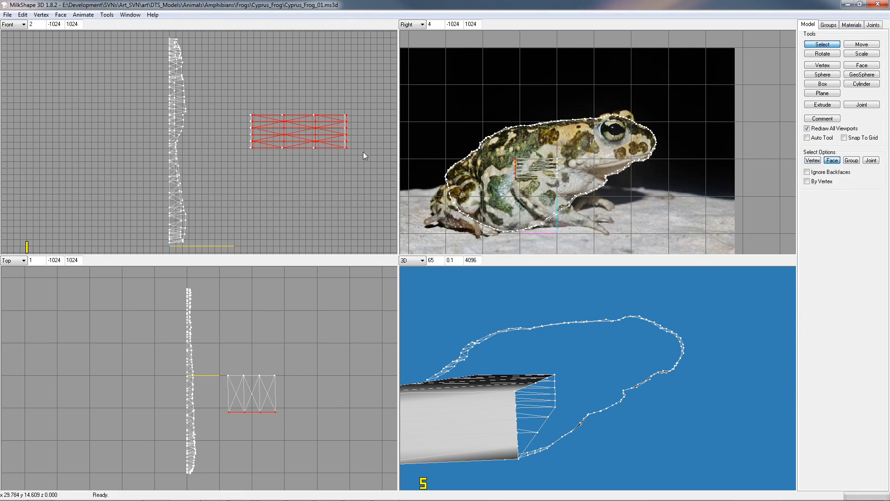
pyautogui.moveTo(291, 101); pyautogui.dragTo(348, 121)
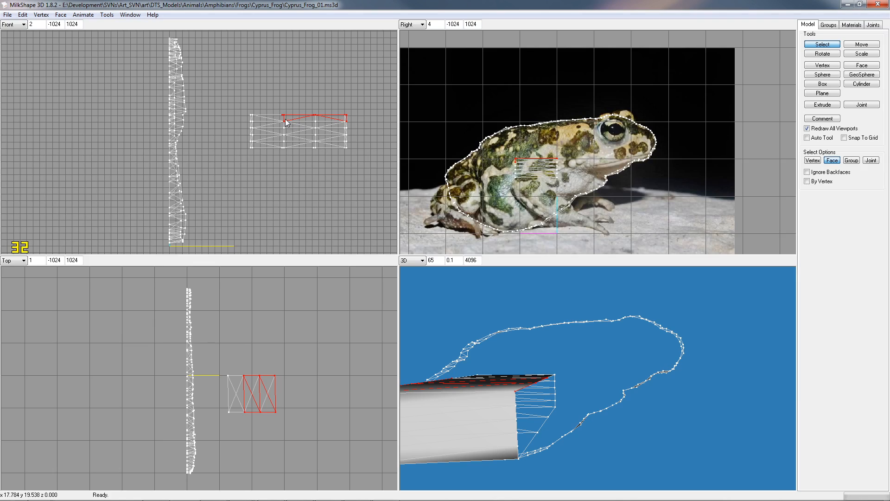
pyautogui.keyDown('shift'); pyautogui.moveTo(284, 120); pyautogui.dragTo(352, 128, button='right'); pyautogui.keyUp('shift')
pyautogui.moveTo(281, 118); pyautogui.dragTo(356, 135, button='right')
pyautogui.click(823, 105)
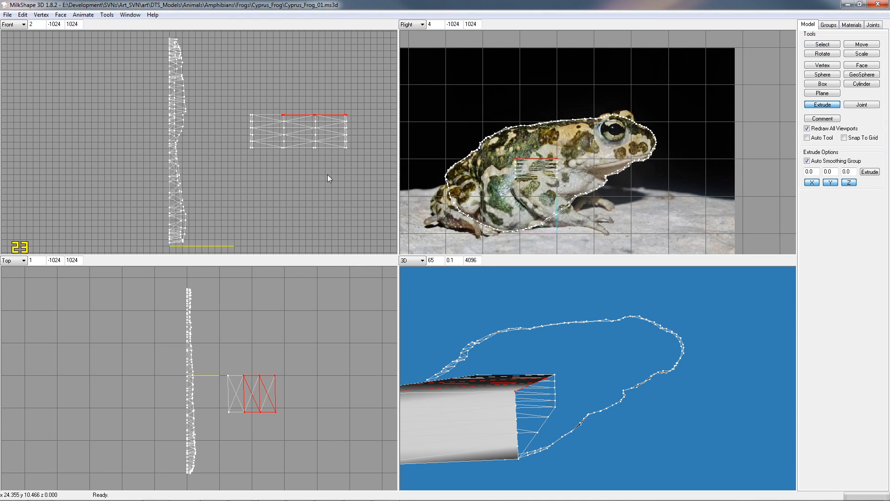
pyautogui.moveTo(322, 210); pyautogui.dragTo(323, 184)
pyautogui.moveTo(592, 405); pyautogui.dragTo(435, 411)
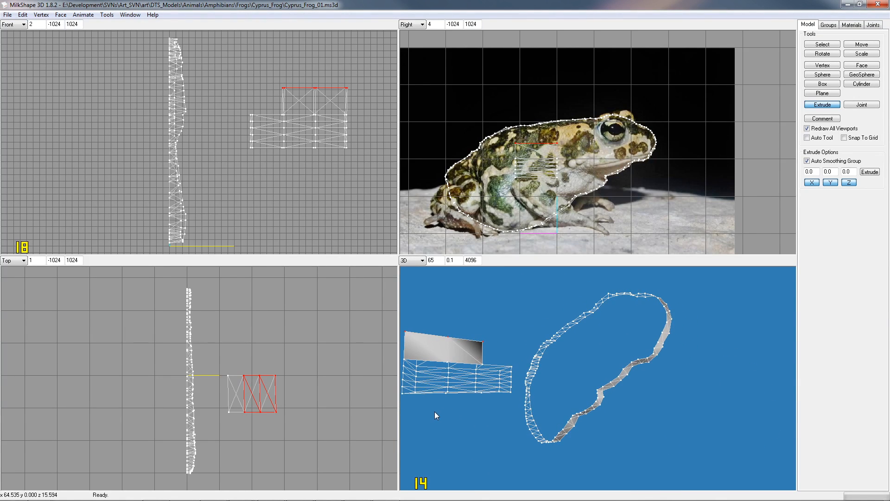
pyautogui.moveTo(495, 380); pyautogui.dragTo(645, 430)
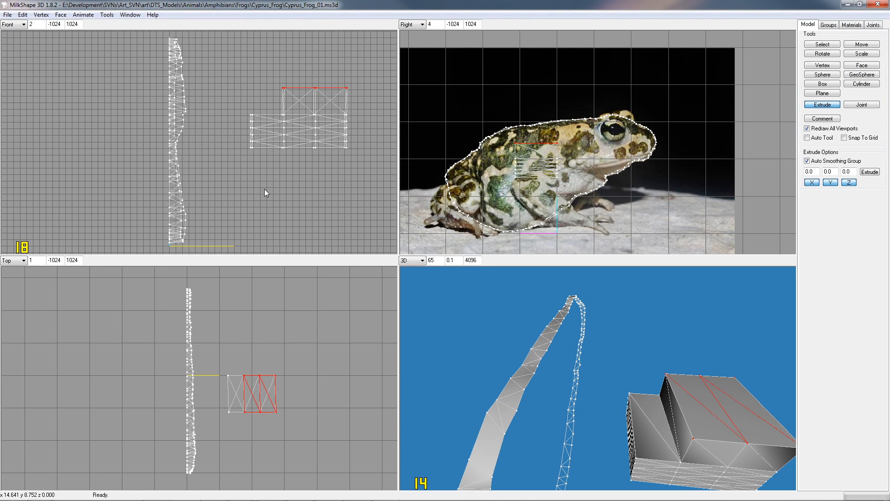
pyautogui.moveTo(665, 395); pyautogui.dragTo(512, 377)
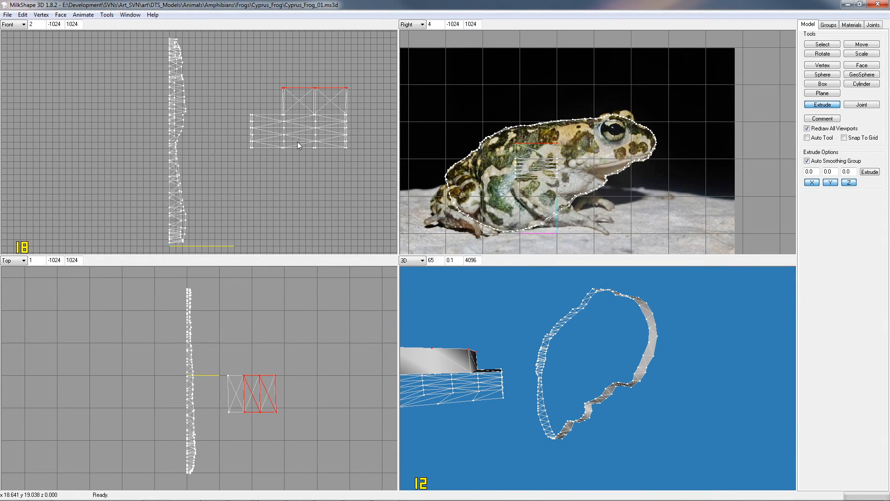
# Try selecting the middle faces on the test box's front and extruding them inward
pyautogui.click(822, 45)
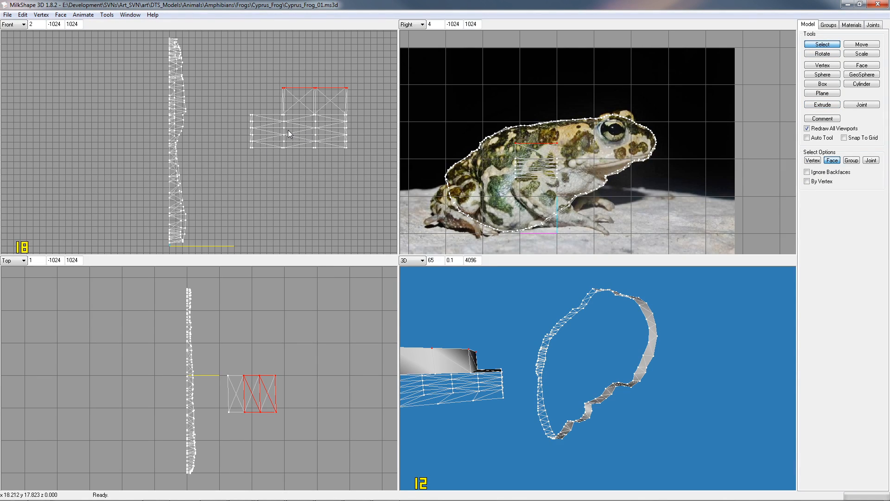
pyautogui.moveTo(281, 126); pyautogui.dragTo(322, 138)
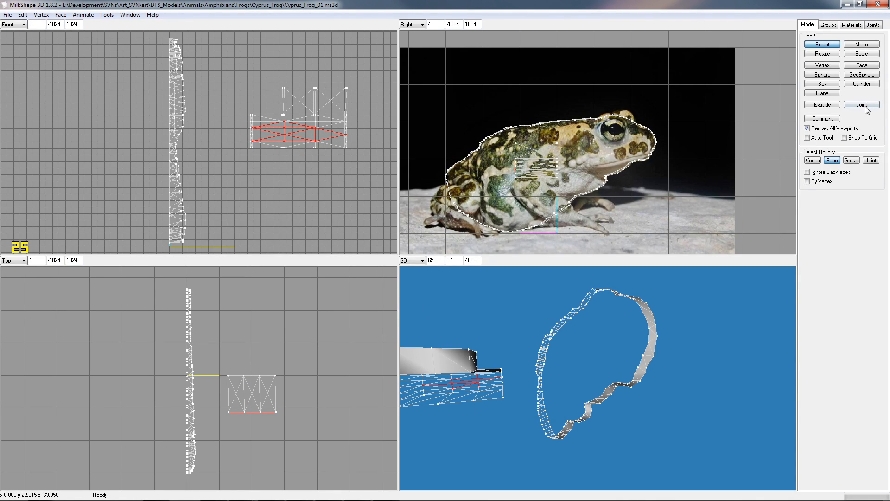
pyautogui.click(823, 105)
pyautogui.moveTo(276, 442); pyautogui.dragTo(275, 417)
pyautogui.moveTo(458, 398); pyautogui.dragTo(694, 425)
pyautogui.scroll(6, 664, 415)
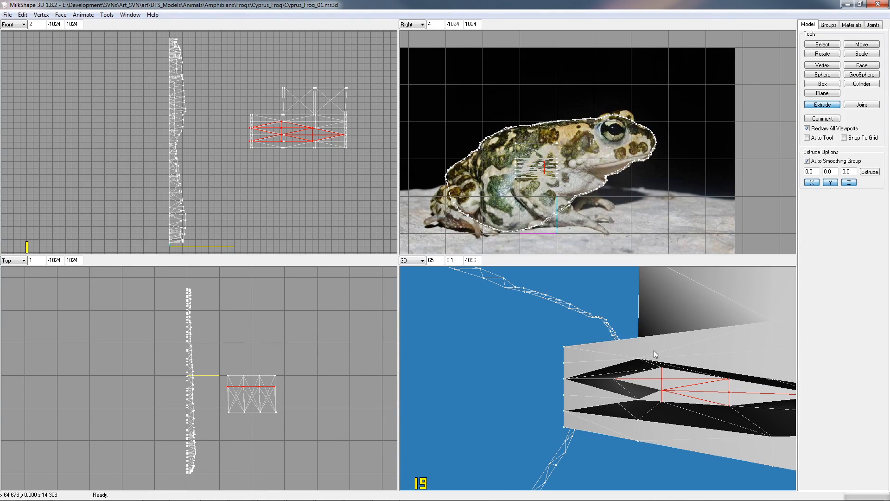
# Undo the inward extrusion and extrude the same middle faces outward from the box's front
pyautogui.click(22, 14)
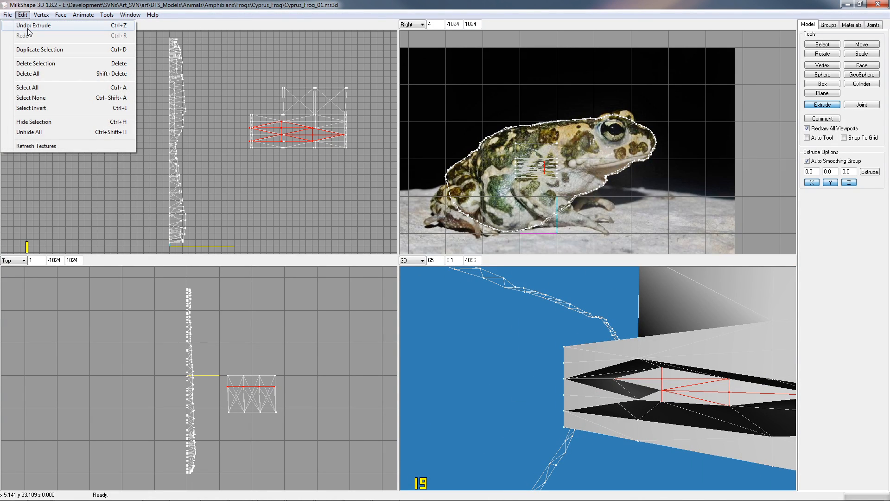
pyautogui.click(28, 27)
pyautogui.moveTo(285, 429); pyautogui.dragTo(284, 449)
pyautogui.moveTo(533, 390); pyautogui.dragTo(736, 407)
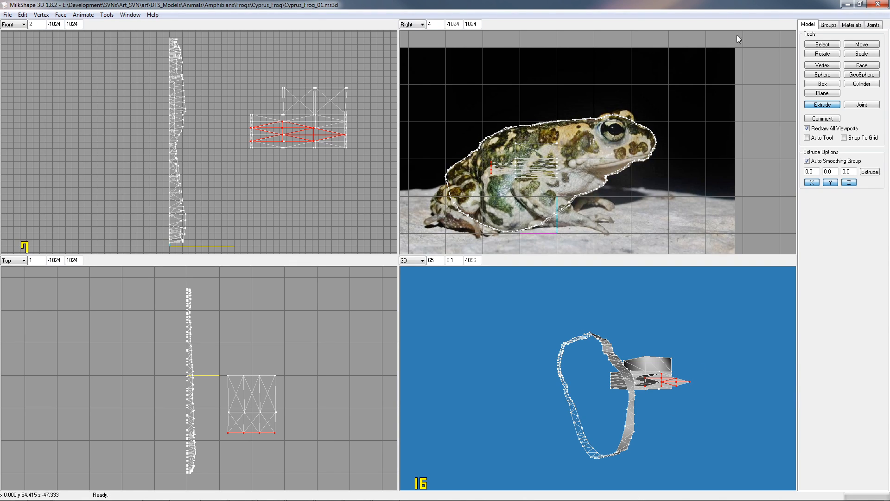
pyautogui.moveTo(772, 387); pyautogui.dragTo(629, 429)
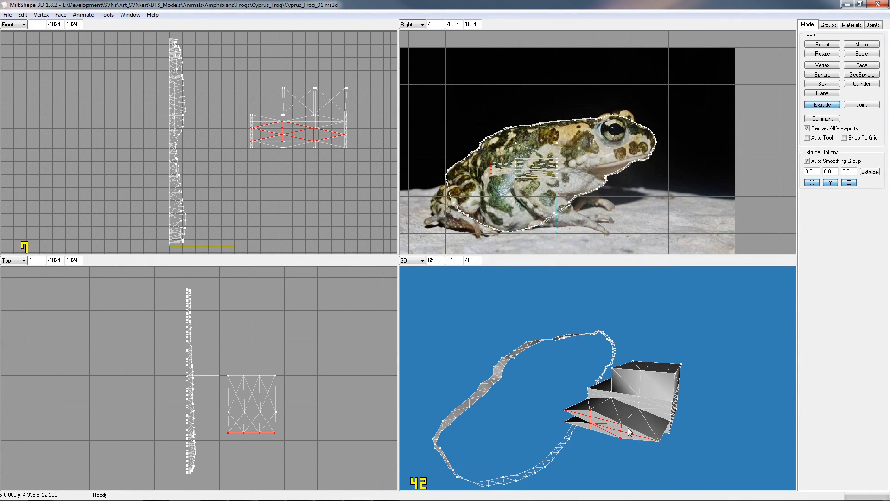
# Select the entire test shape beside the outline strip and delete it
pyautogui.click(832, 45)
pyautogui.moveTo(222, 72); pyautogui.dragTo(374, 178)
pyautogui.press('Delete')
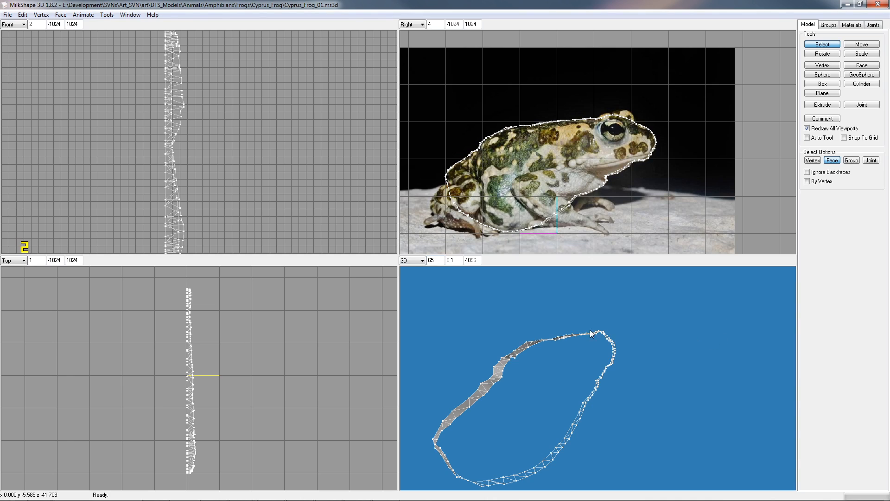
pyautogui.moveTo(611, 411)
pyautogui.mouseDown()
pyautogui.moveTo(577, 436)
pyautogui.moveTo(496, 443)
pyautogui.moveTo(460, 433)
pyautogui.moveTo(486, 413)
pyautogui.moveTo(566, 423)
pyautogui.moveTo(624, 414)
pyautogui.mouseUp()
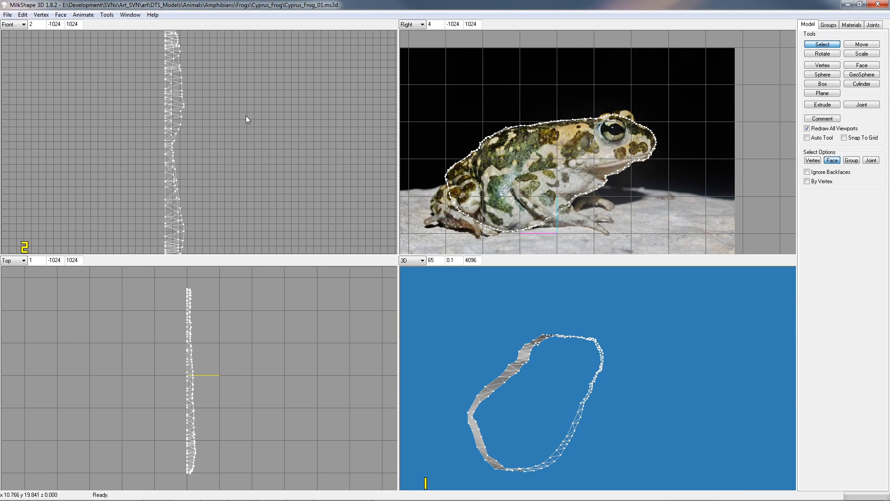
pyautogui.keyDown('ctrl'); pyautogui.moveTo(282, 168); pyautogui.dragTo(267, 188); pyautogui.keyUp('ctrl')
pyautogui.keyDown('ctrl'); pyautogui.moveTo(271, 220); pyautogui.dragTo(271, 225); pyautogui.keyUp('ctrl')
pyautogui.scroll(-3, 233, 164)
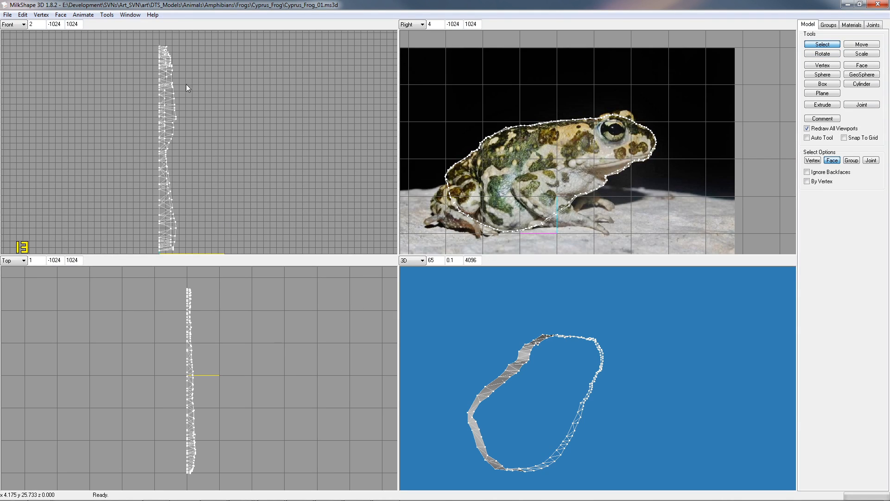
pyautogui.scroll(2, 205, 170)
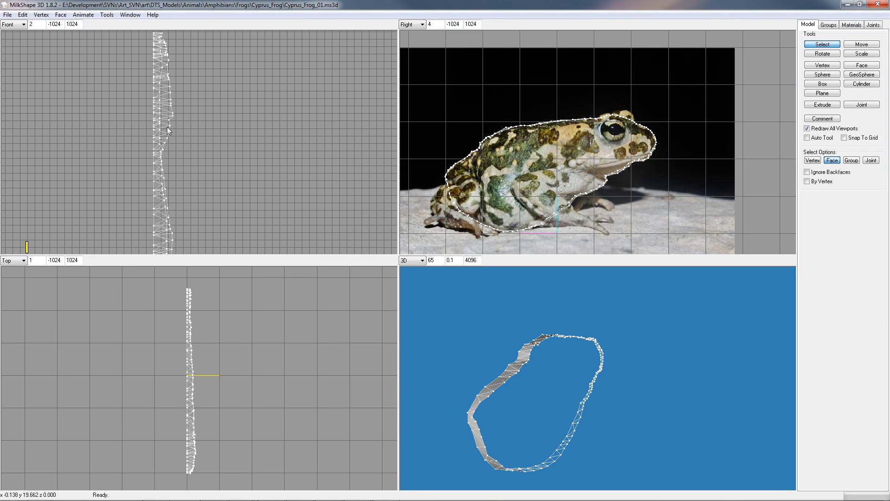
pyautogui.click(7, 15)
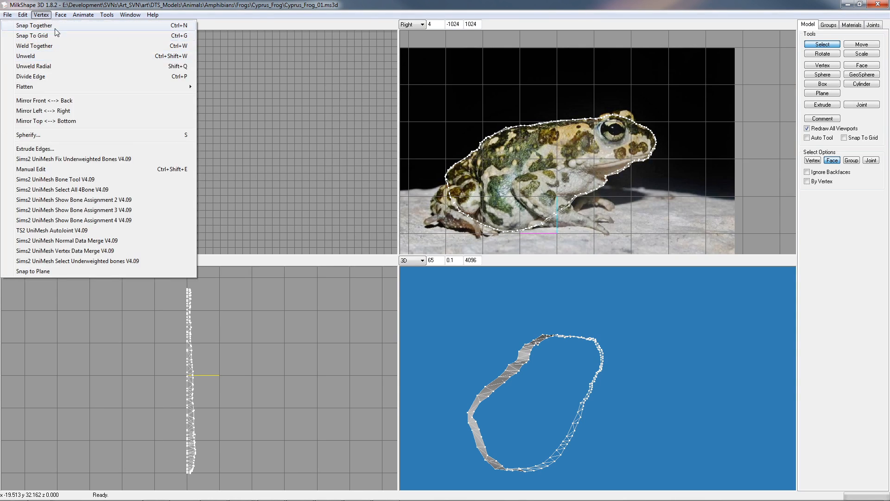
pyautogui.click(29, 46)
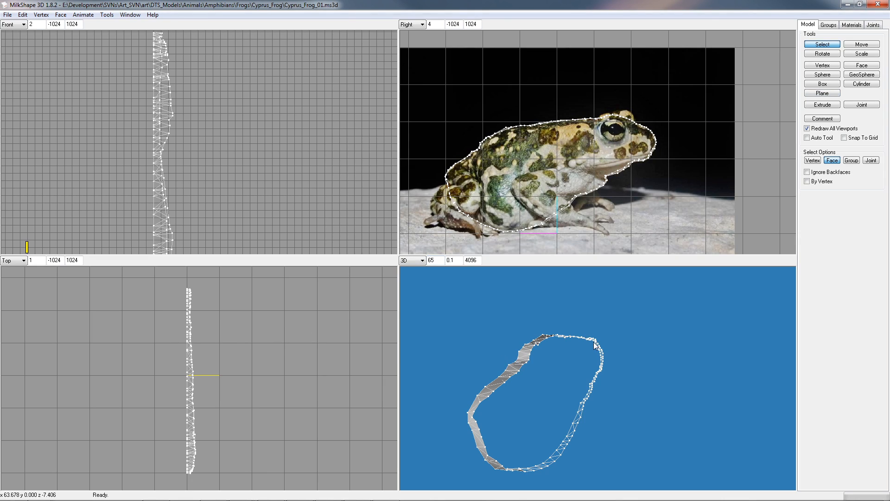
# Create a sphere over the toad's eye in the side view and move it sideways out of the body outline strip
pyautogui.click(824, 74)
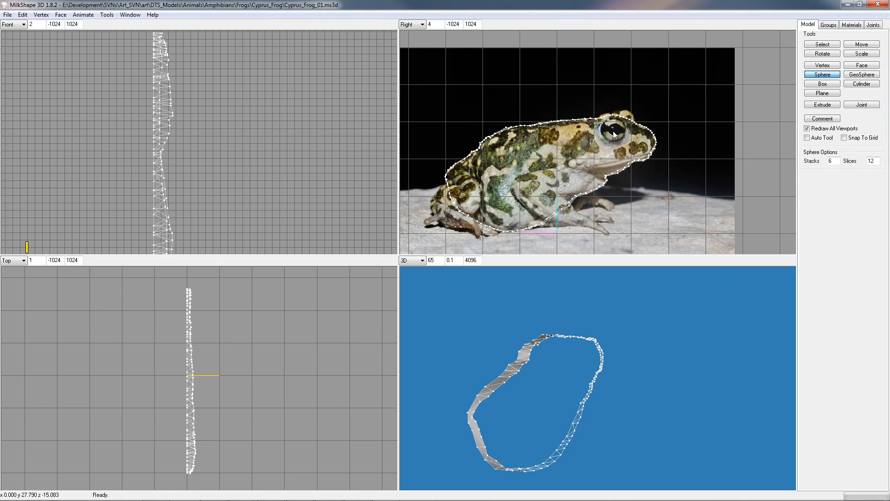
pyautogui.moveTo(613, 129); pyautogui.dragTo(626, 139)
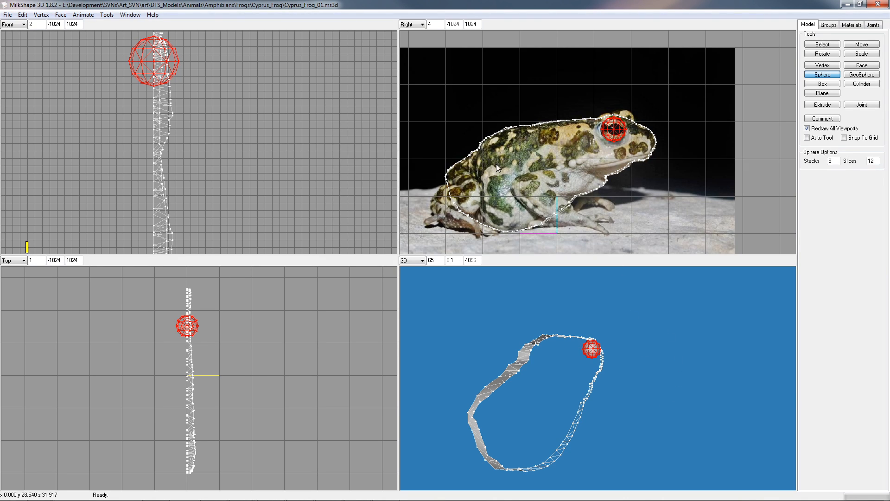
pyautogui.click(861, 45)
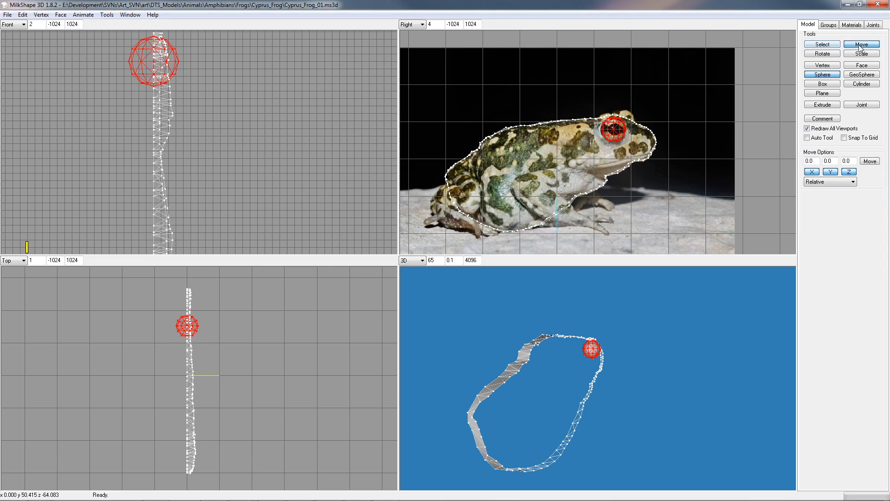
pyautogui.moveTo(215, 77); pyautogui.dragTo(263, 76)
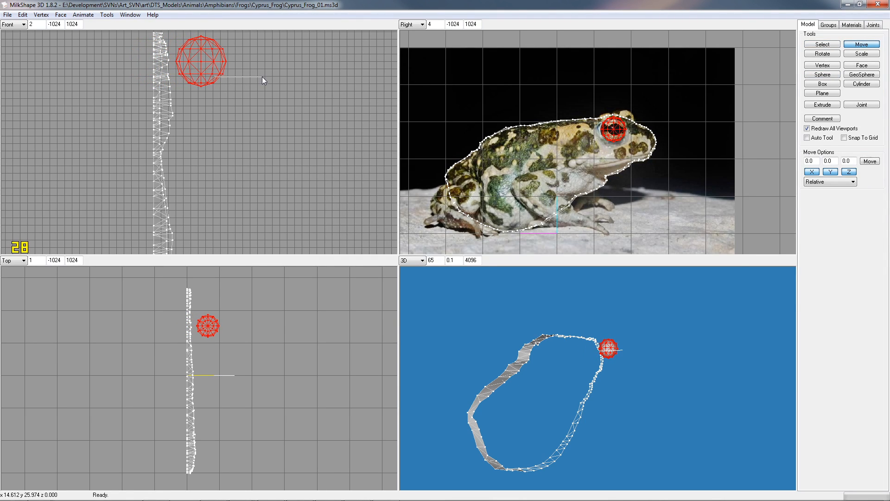
pyautogui.moveTo(262, 76); pyautogui.dragTo(274, 76)
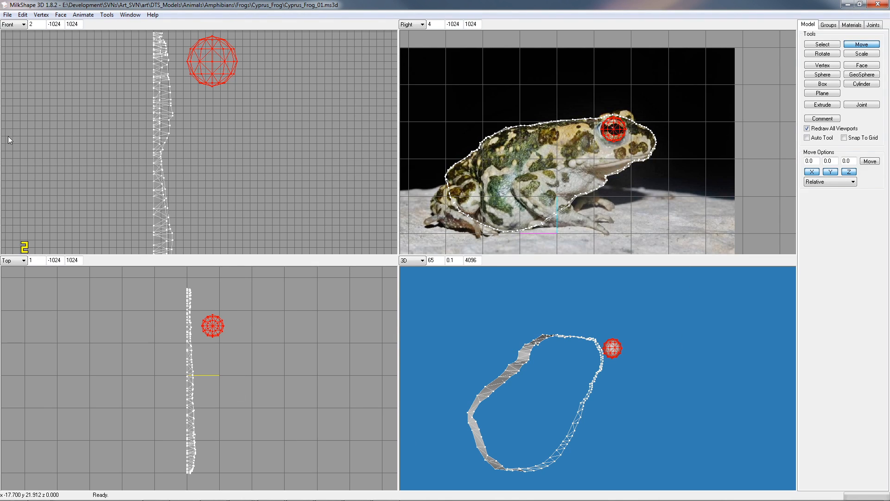
# Duplicate the eye sphere and mirror the copy left to right onto the other side of the outline strip
pyautogui.moveTo(212, 105); pyautogui.dragTo(222, 143, button='middle')
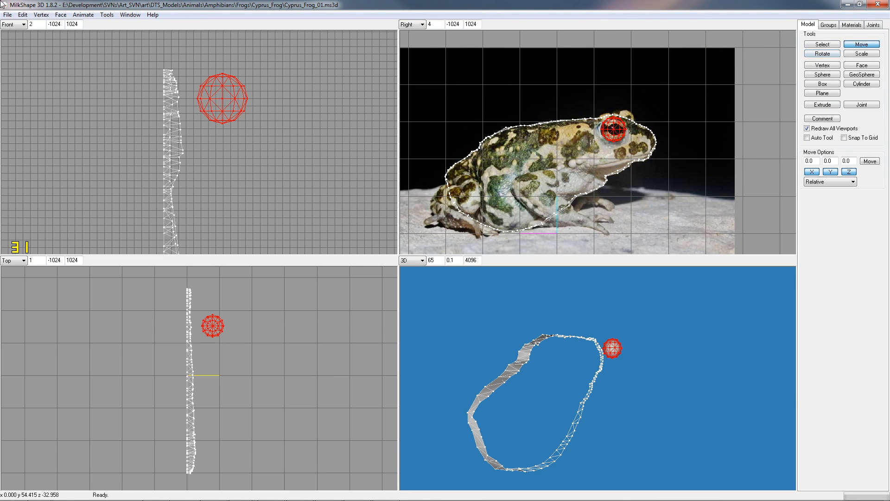
pyautogui.click(41, 14)
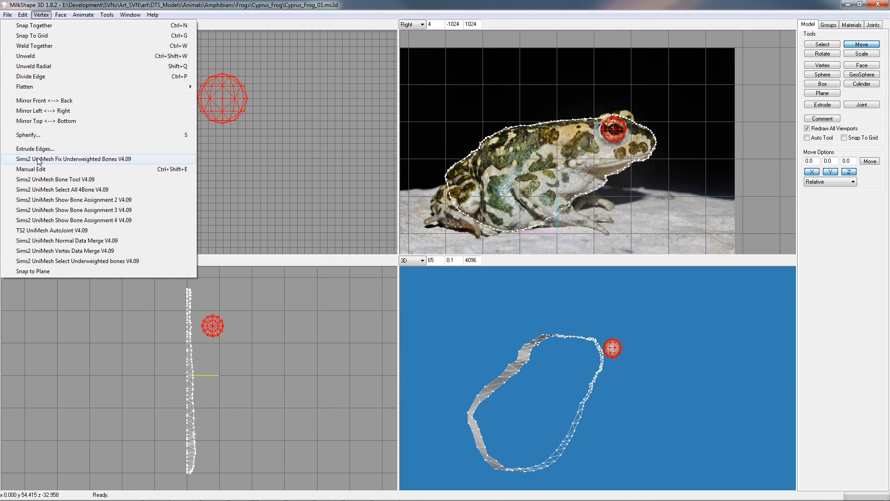
pyautogui.moveTo(54, 17)
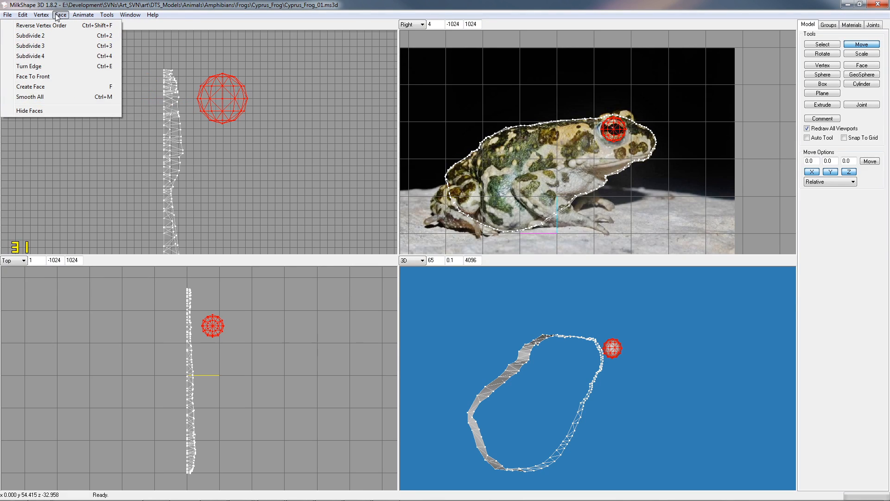
pyautogui.moveTo(23, 14)
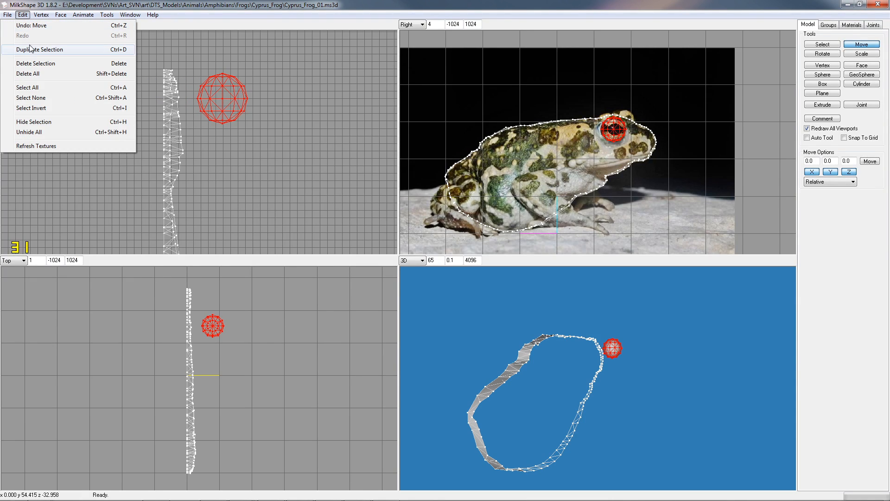
pyautogui.click(29, 50)
pyautogui.click(23, 15)
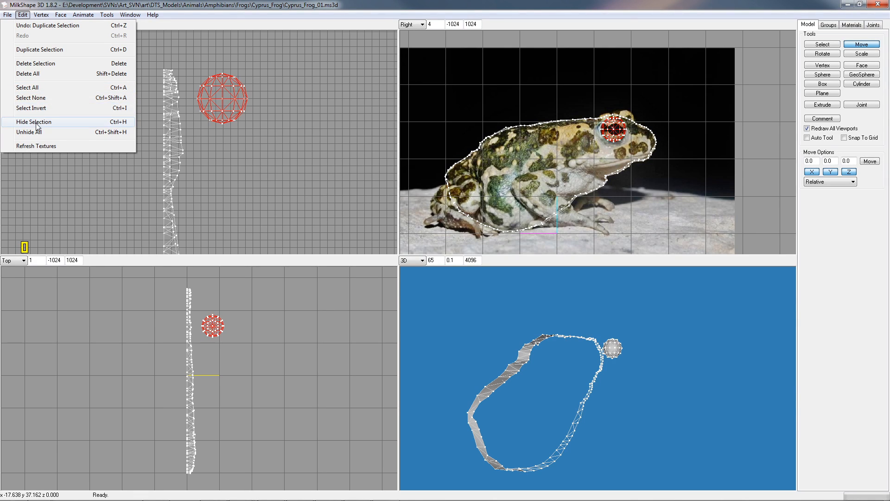
pyautogui.moveTo(44, 16)
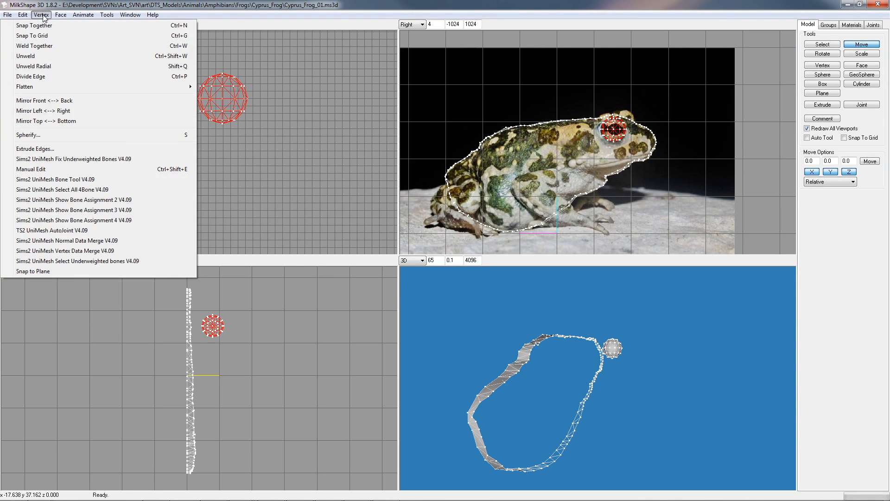
pyautogui.click(68, 110)
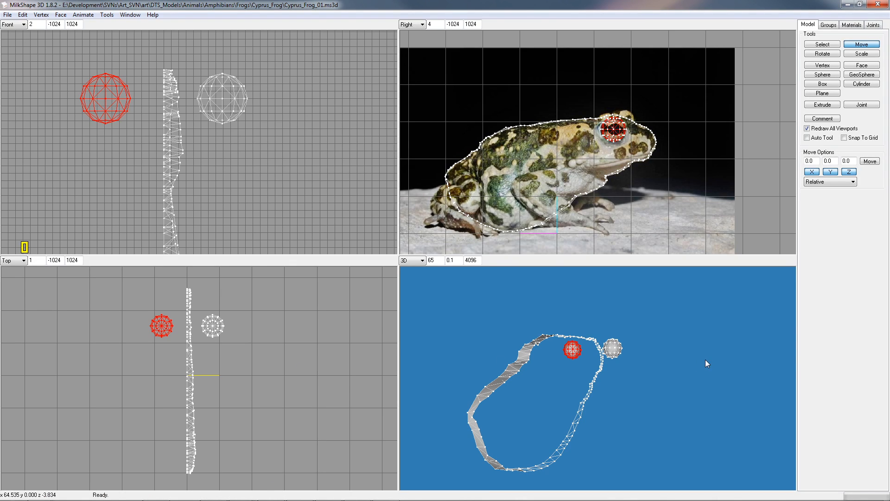
# Create another sphere of about eye size on the toad's chest and move it forward and down to the front leg's shoulder
pyautogui.click(819, 78)
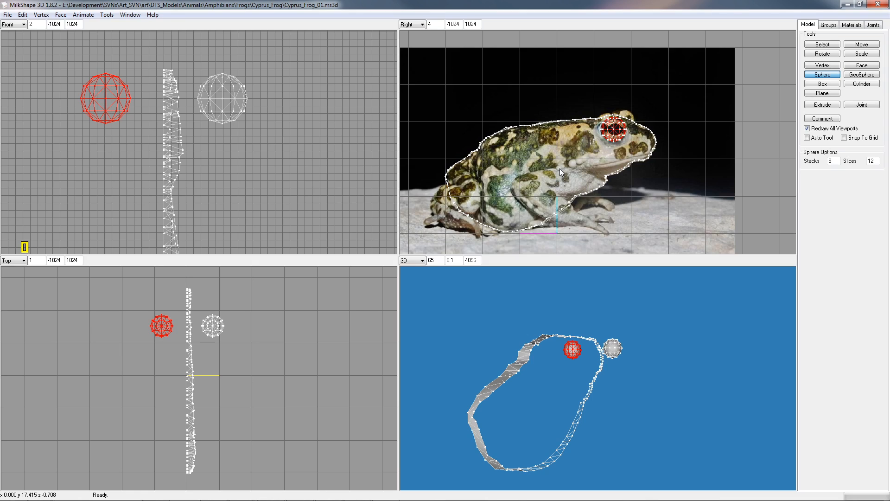
pyautogui.moveTo(564, 171); pyautogui.dragTo(573, 179)
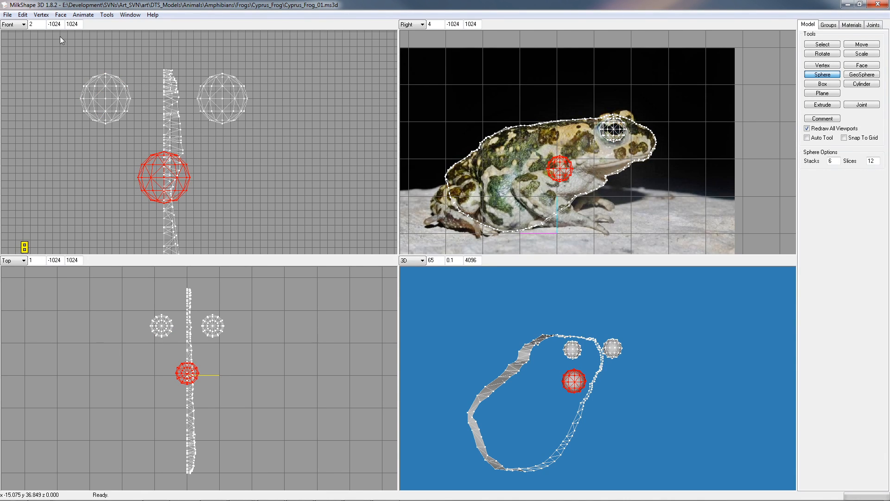
pyautogui.click(22, 14)
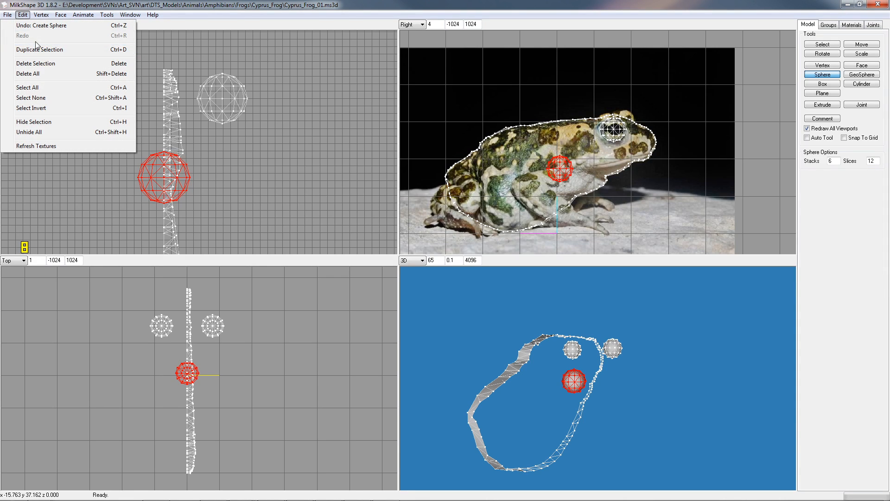
pyautogui.click(872, 45)
pyautogui.moveTo(559, 170); pyautogui.dragTo(574, 182)
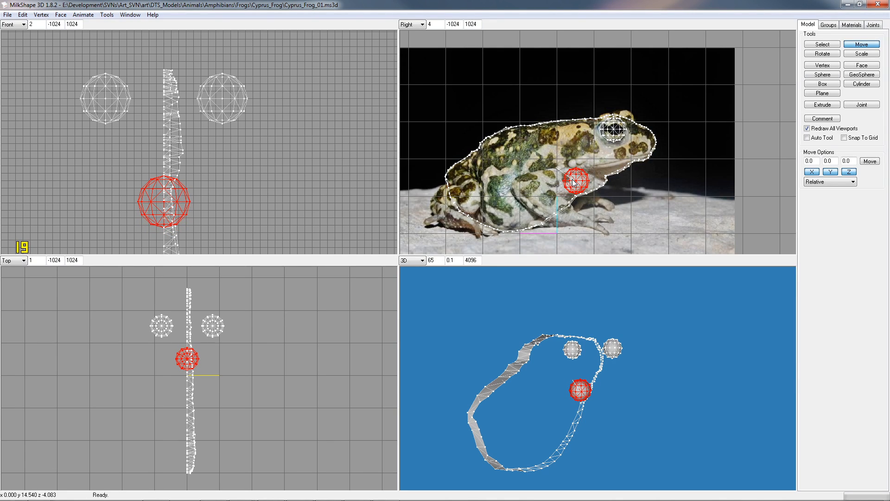
pyautogui.click(815, 45)
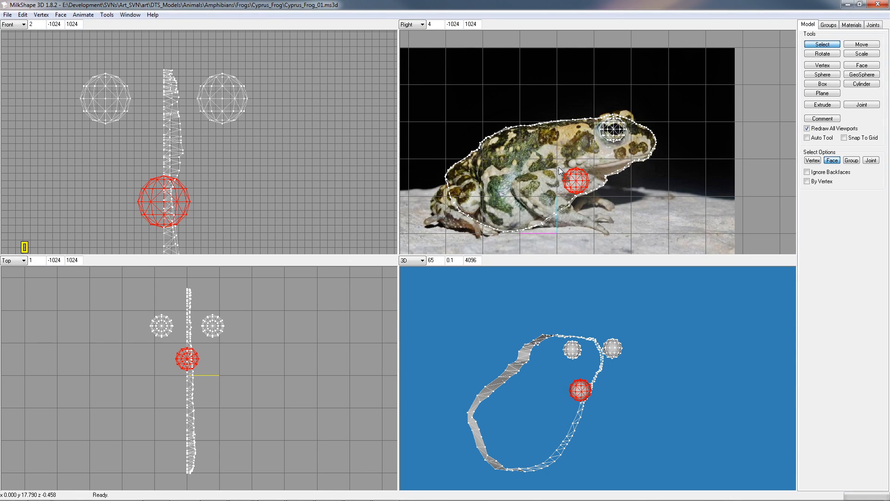
# Rename the outline strip's group from Create Face to Body
pyautogui.click(834, 25)
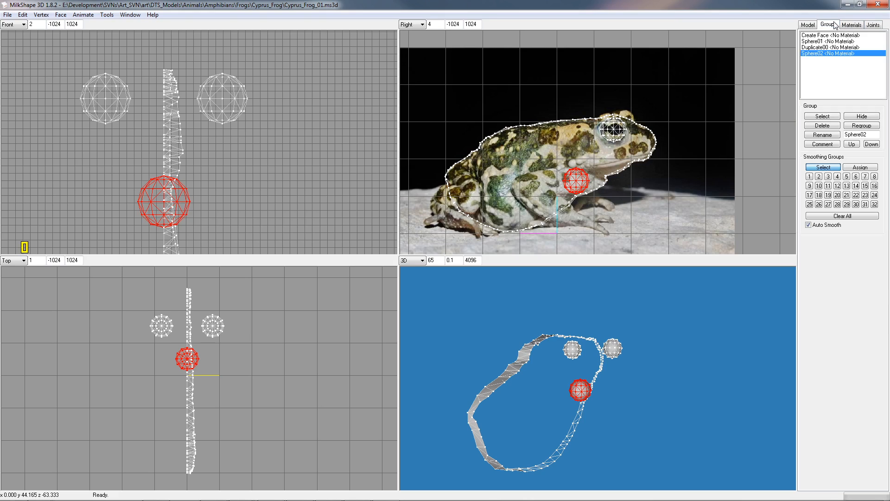
pyautogui.click(811, 35)
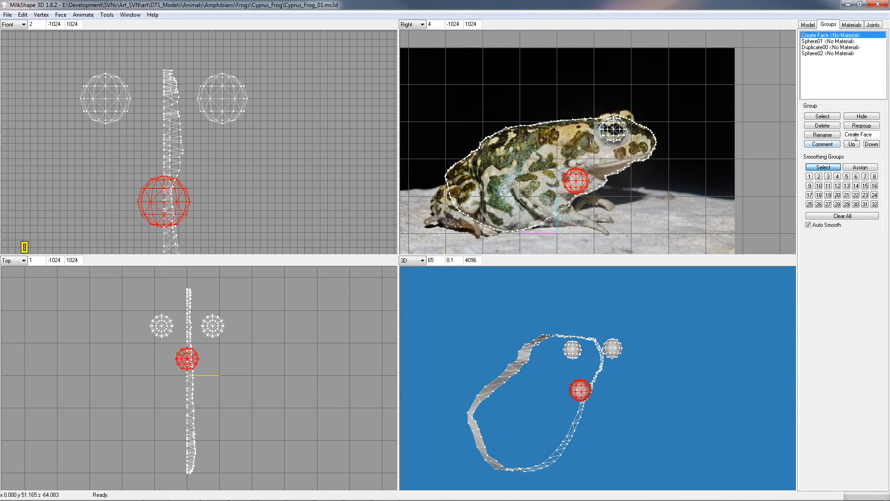
pyautogui.moveTo(877, 135); pyautogui.dragTo(832, 135)
pyautogui.write('Body')
pyautogui.click(833, 136)
# Rename the original eye sphere's group as Eye_right and the mirrored copy's group as Eye_Left
pyautogui.click(847, 41)
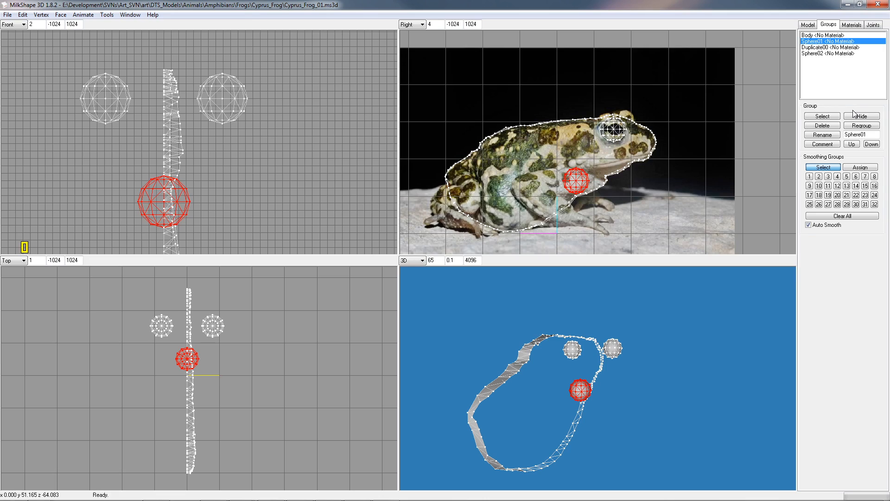
pyautogui.moveTo(867, 134); pyautogui.dragTo(842, 136)
pyautogui.write('Eye_right')
pyautogui.click(822, 134)
pyautogui.click(833, 48)
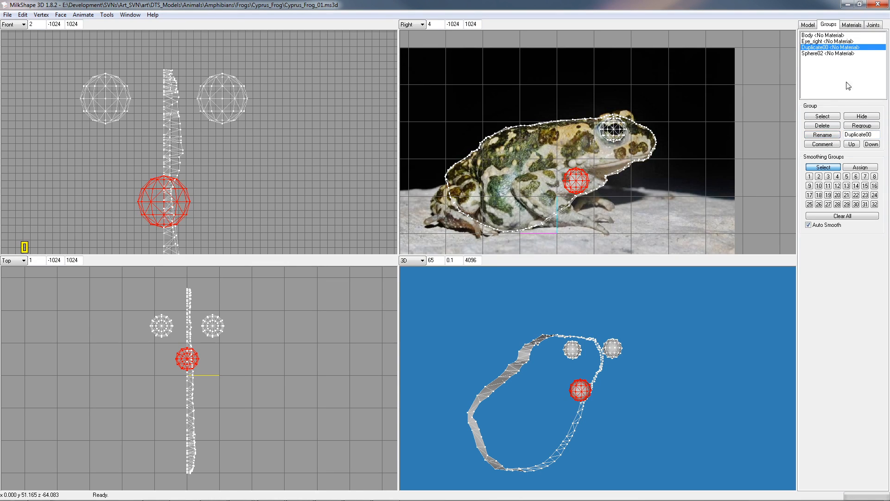
pyautogui.doubleClick(874, 135)
pyautogui.write('Eye_Left')
pyautogui.click(817, 135)
# Hide the Body, Eye_right and Eye_Left groups so that only the shoulder sphere is left
pyautogui.click(819, 54)
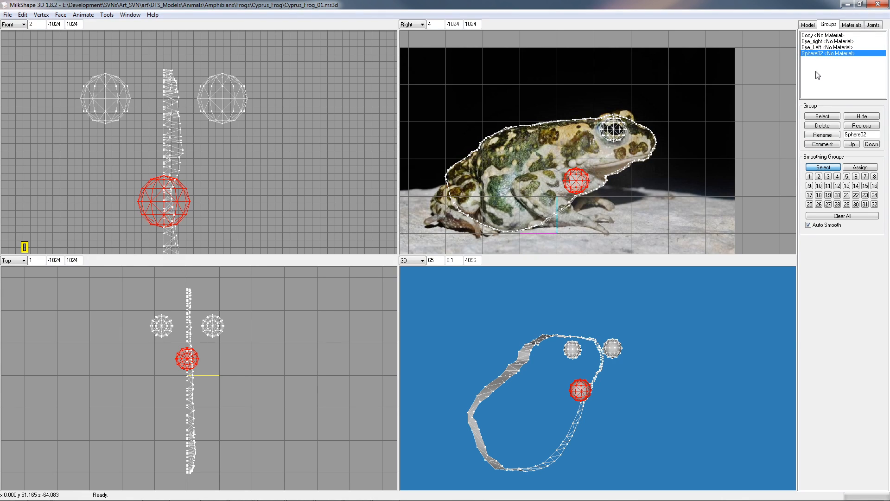
pyautogui.click(835, 36)
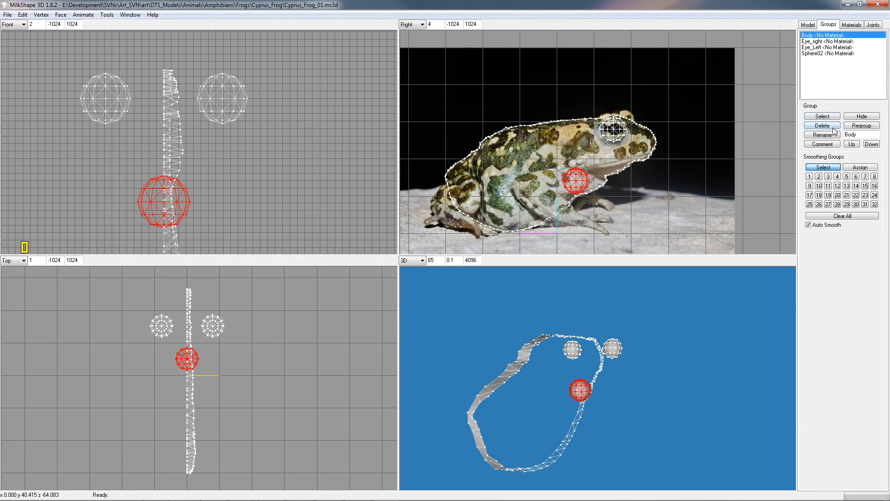
pyautogui.click(860, 117)
pyautogui.click(841, 41)
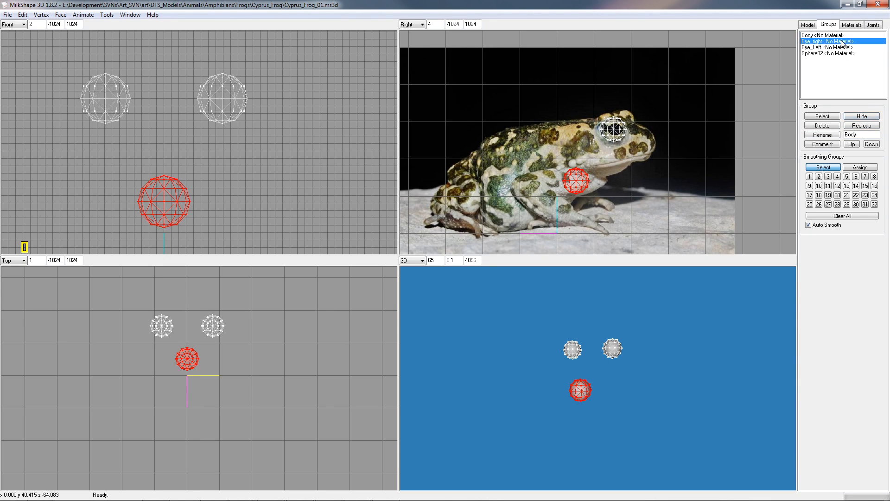
pyautogui.click(864, 117)
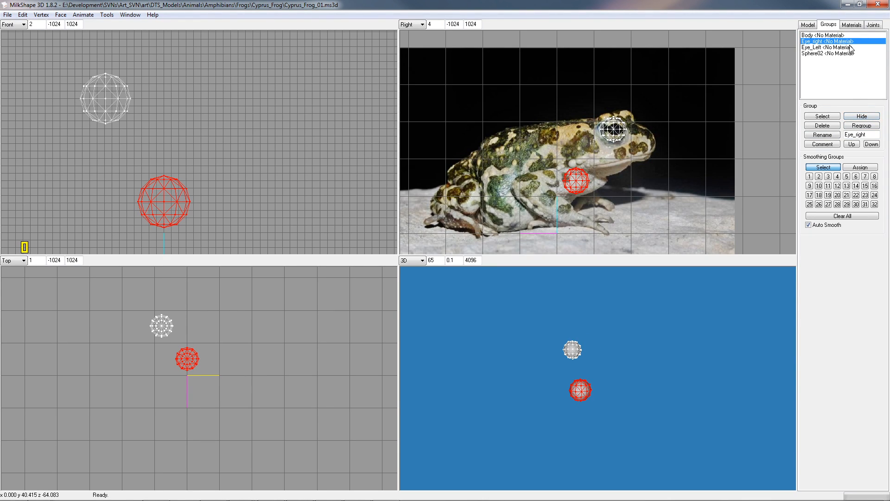
pyautogui.click(852, 48)
pyautogui.click(865, 116)
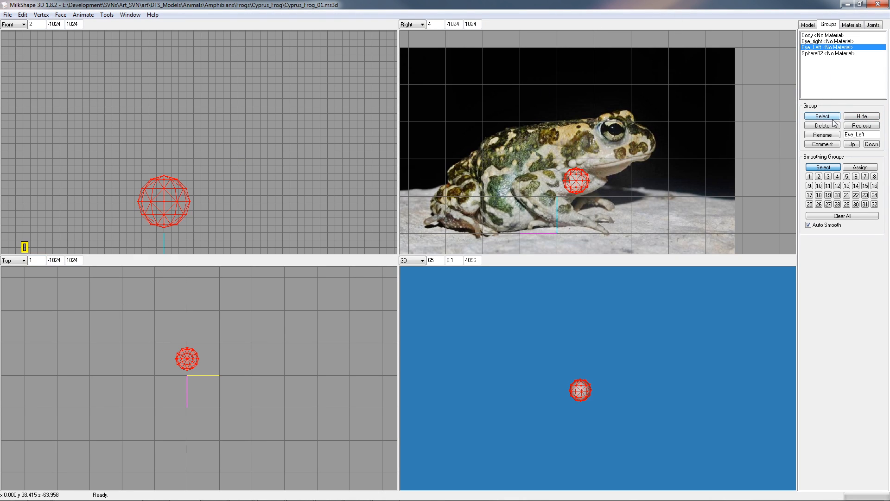
# Select the upper rear vertices of the shoulder sphere in the side view and move them slightly up and backward
pyautogui.click(810, 25)
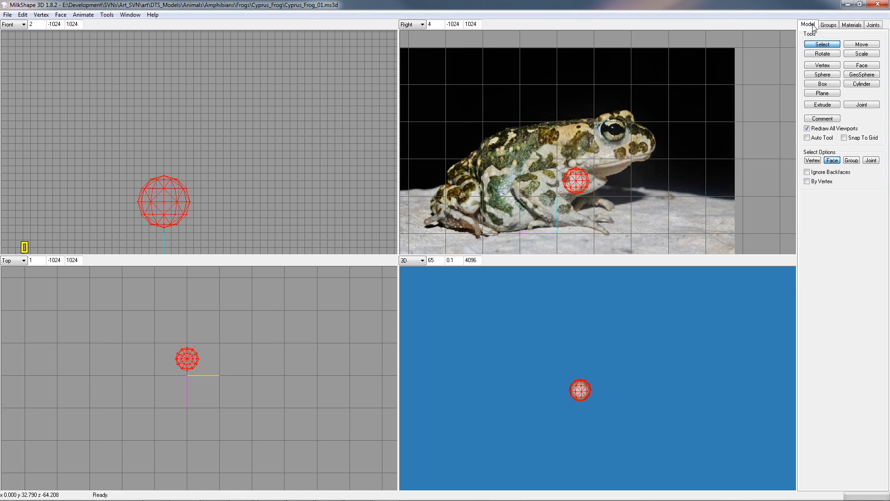
pyautogui.click(810, 160)
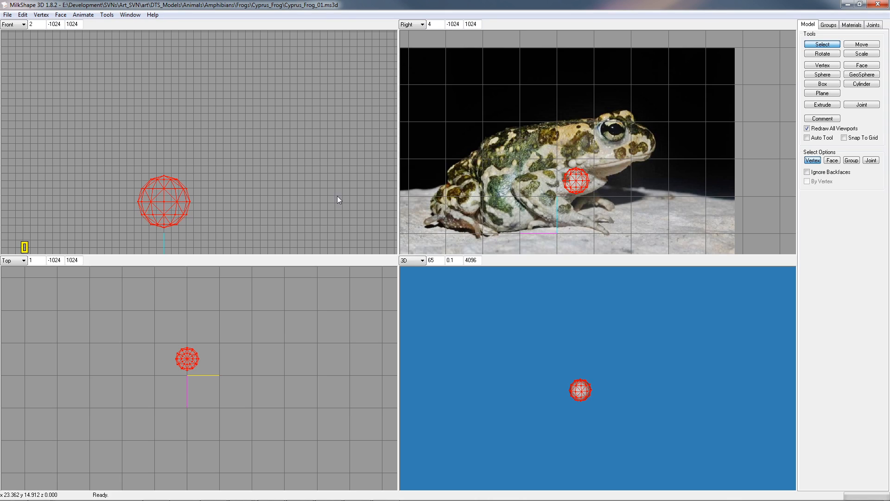
pyautogui.moveTo(551, 161); pyautogui.dragTo(579, 186)
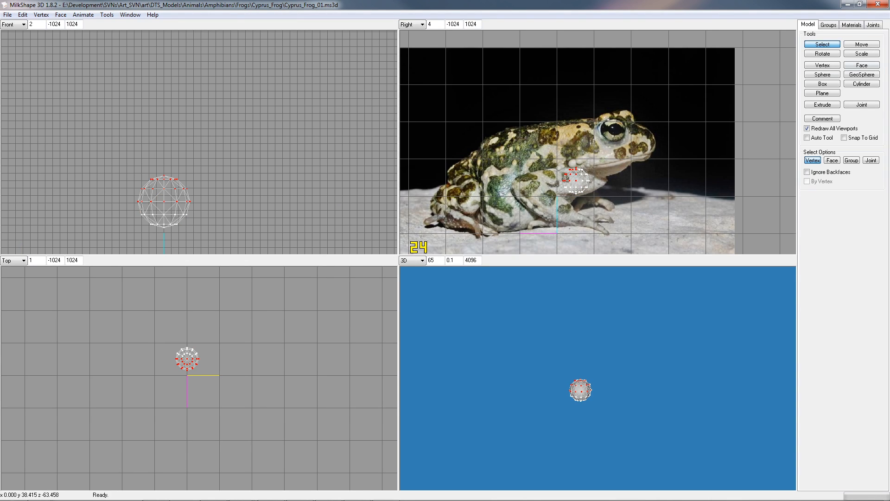
pyautogui.click(864, 45)
pyautogui.moveTo(616, 195); pyautogui.dragTo(610, 192)
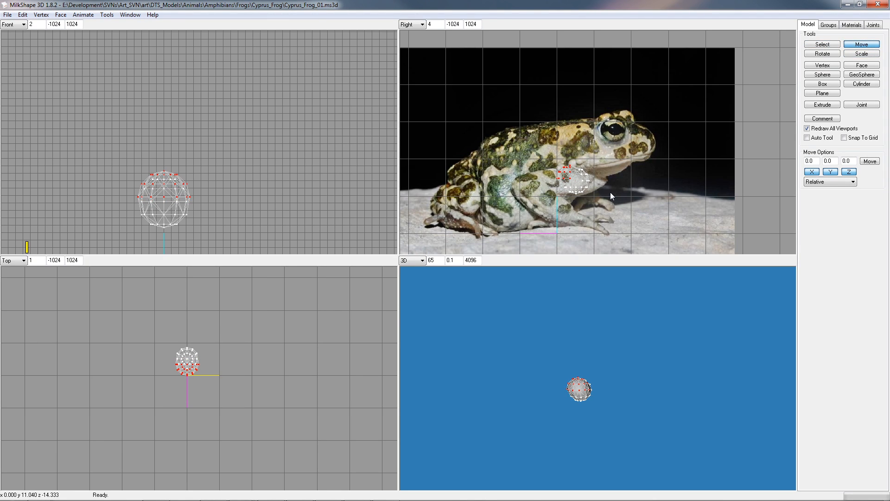
# Select just the few vertices at the shoulder sphere's upper rear edge and pull them further up and backward
pyautogui.click(823, 44)
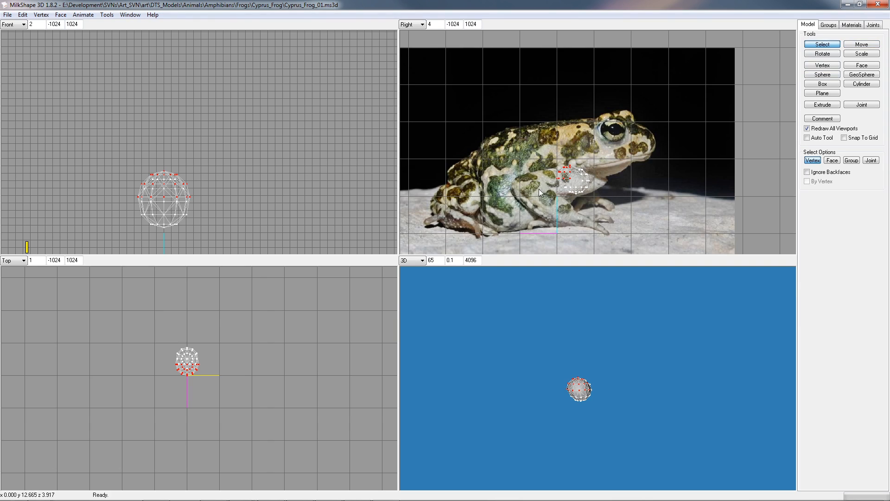
pyautogui.moveTo(552, 174)
pyautogui.mouseDown()
pyautogui.moveTo(559, 183)
pyautogui.moveTo(563, 174)
pyautogui.mouseUp()
pyautogui.click(860, 45)
pyautogui.moveTo(635, 217); pyautogui.dragTo(628, 211)
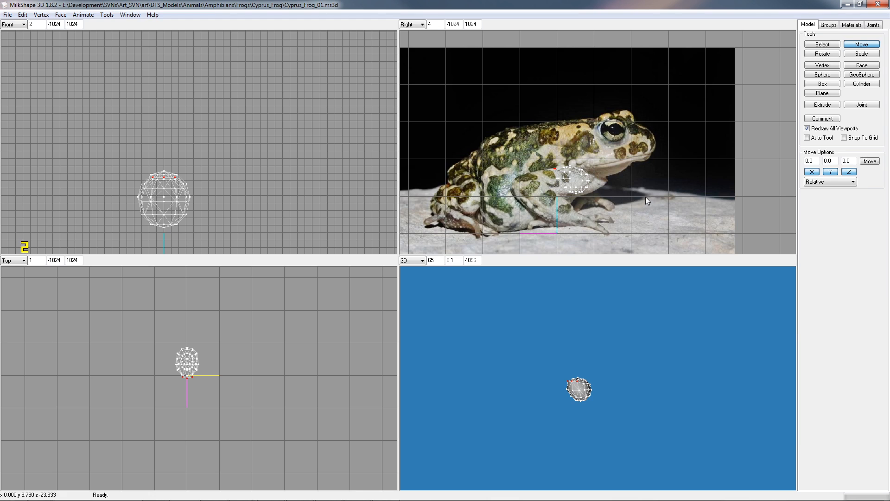
# Select the vertices just behind the shoulder sphere's top in the side view and shift them slightly up and backward
pyautogui.scroll(3, 645, 197)
pyautogui.scroll(6, 601, 204)
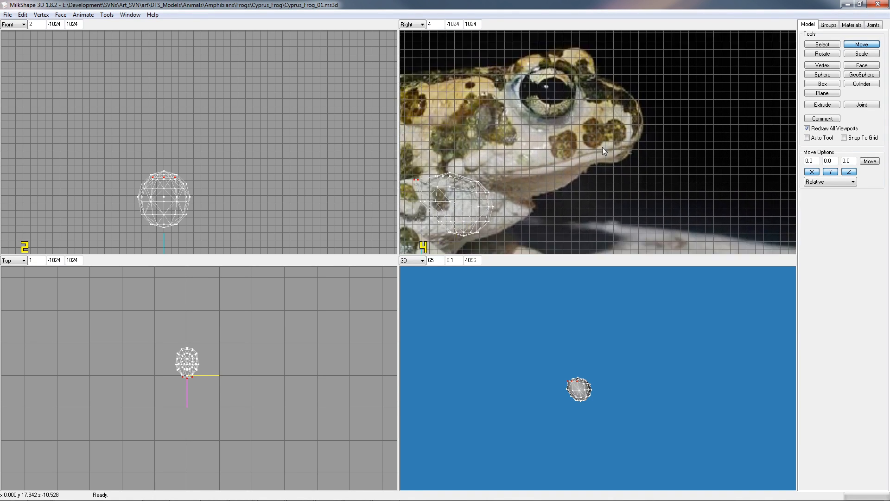
pyautogui.scroll(3, 677, 181)
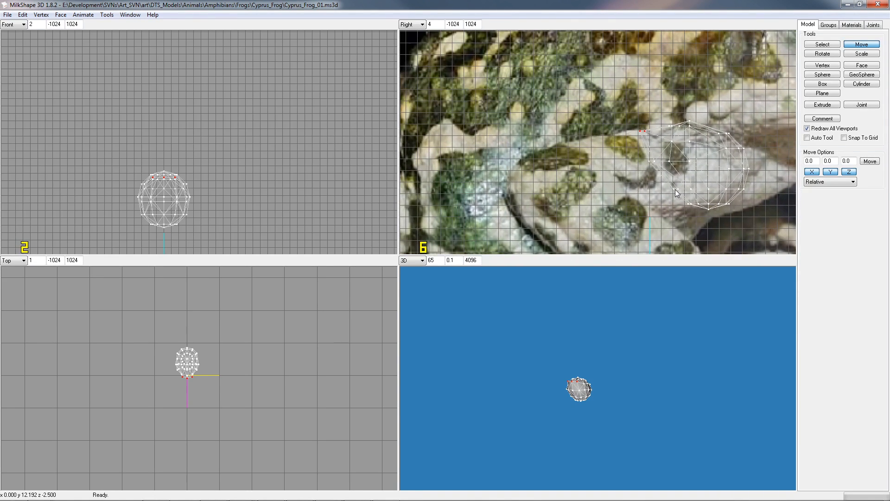
pyautogui.click(822, 44)
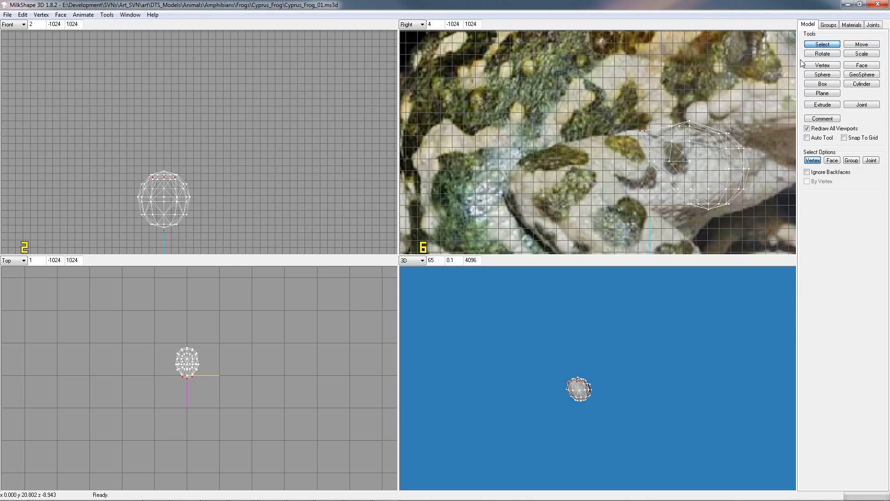
pyautogui.moveTo(655, 113); pyautogui.dragTo(675, 132)
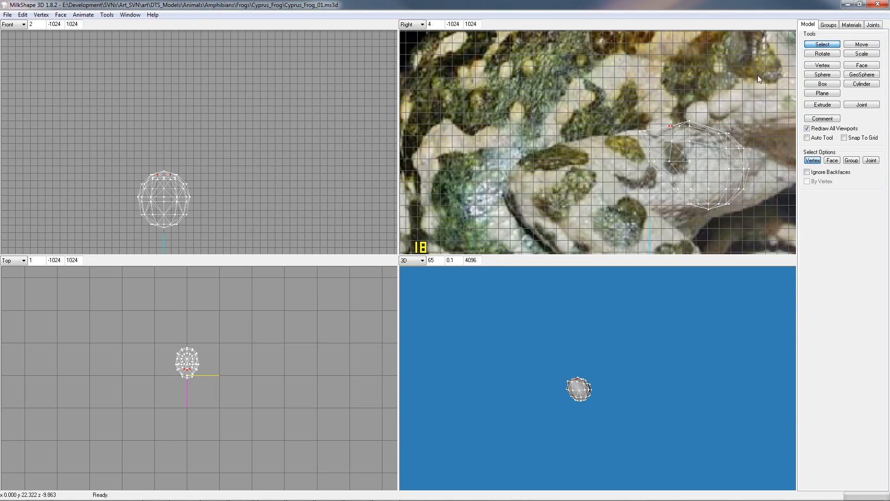
pyautogui.click(859, 45)
pyautogui.moveTo(696, 170); pyautogui.dragTo(689, 164)
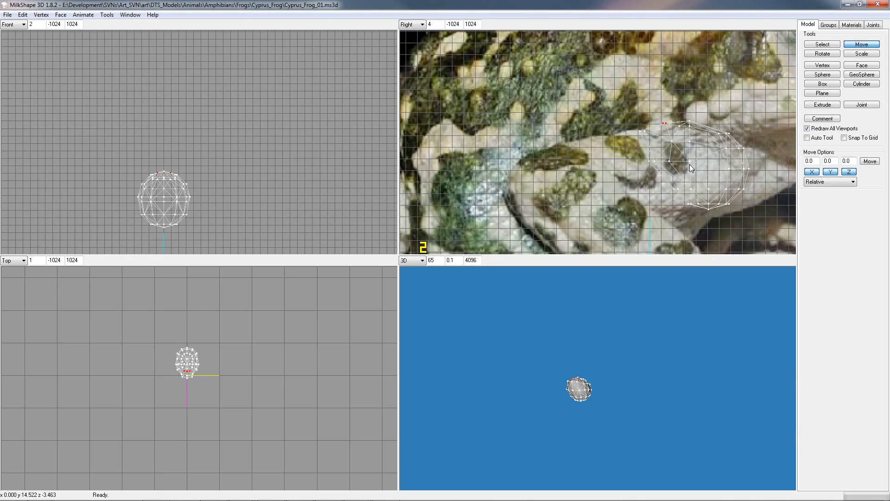
# Select the lower rear vertices of the shoulder sphere and pull them down along the upper arm in the photo
pyautogui.click(830, 44)
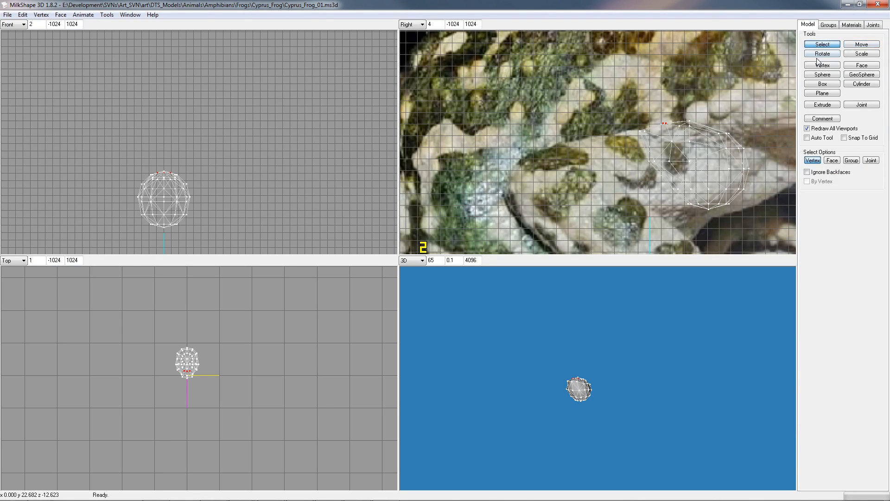
pyautogui.moveTo(663, 171); pyautogui.dragTo(684, 229)
pyautogui.click(864, 45)
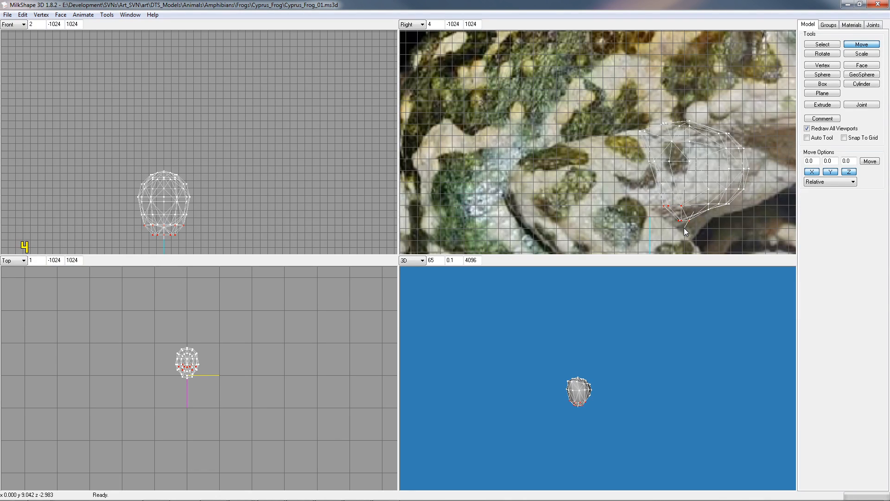
# Select the shoulder sphere's upper front vertices and then its foremost vertices, pulling the latter forward toward the chest outline
pyautogui.scroll(-3, 722, 228)
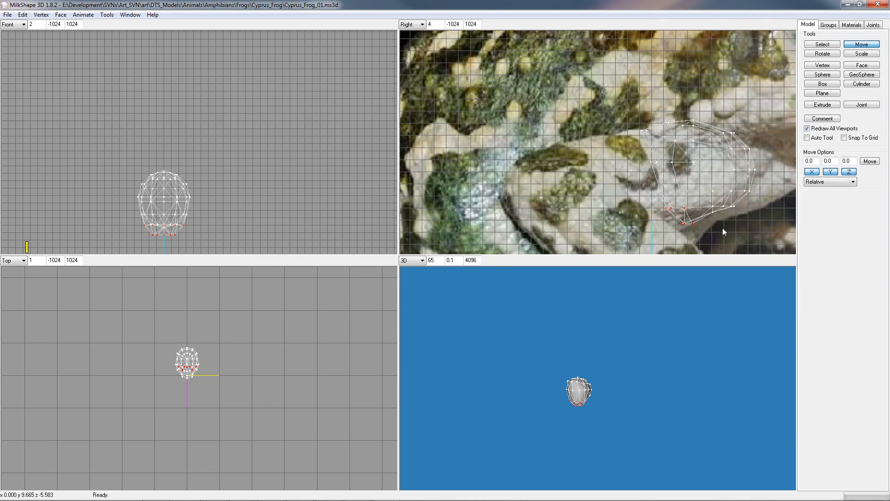
pyautogui.scroll(-5, 731, 204)
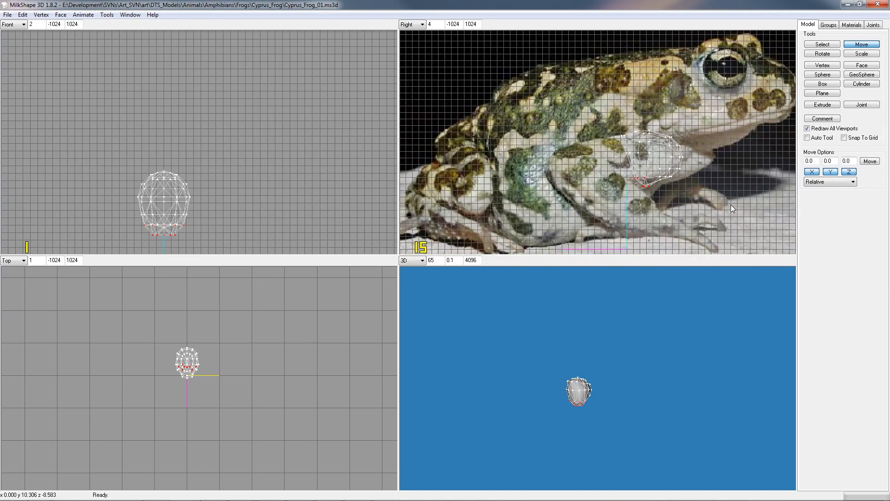
pyautogui.scroll(2, 730, 204)
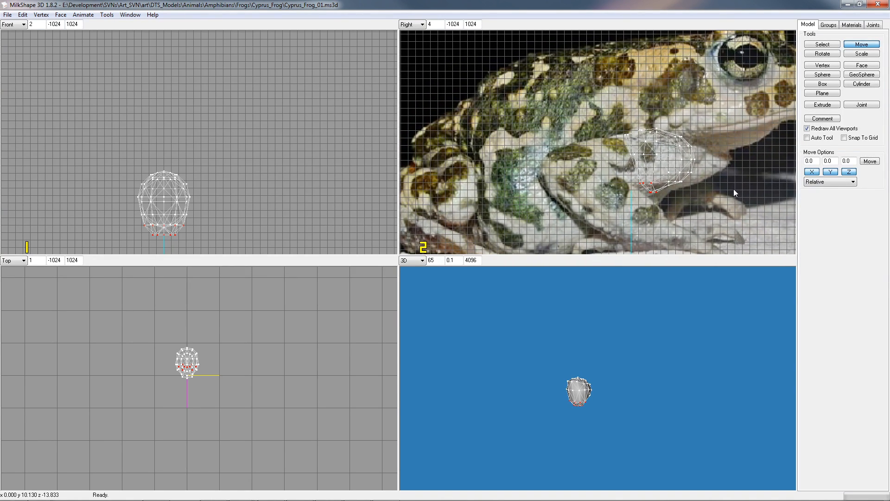
pyautogui.click(812, 43)
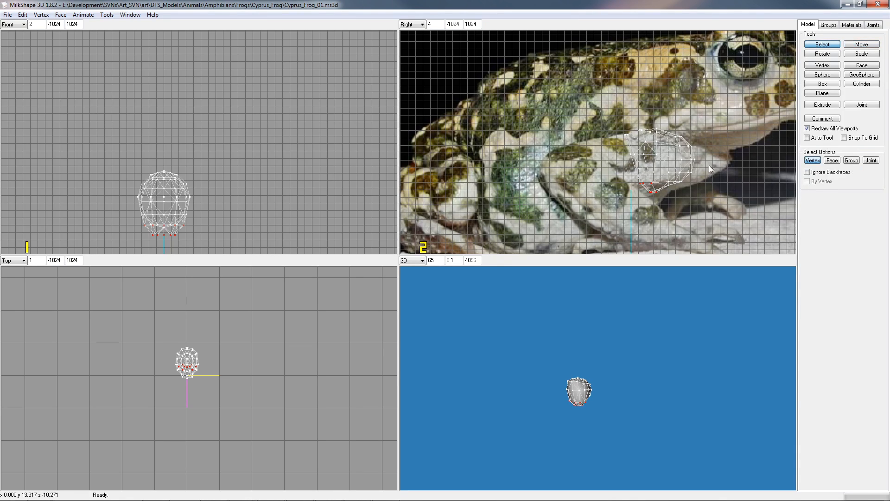
pyautogui.moveTo(686, 145); pyautogui.dragTo(694, 149)
pyautogui.click(863, 45)
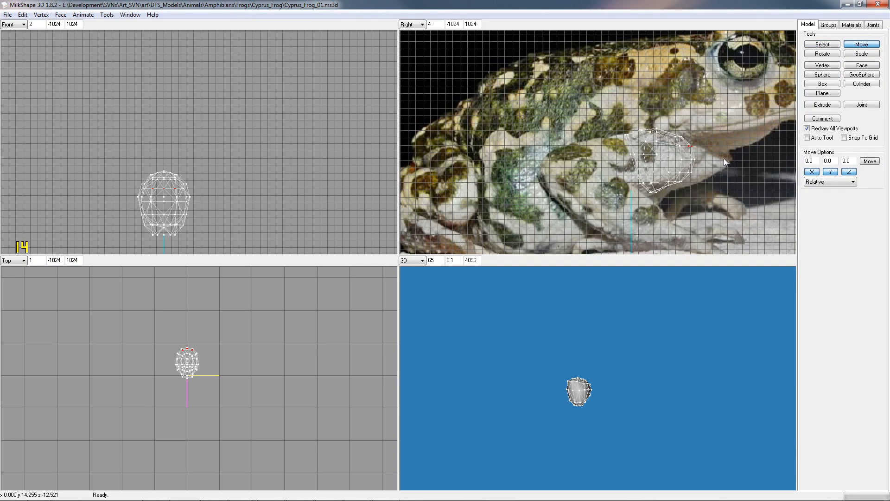
pyautogui.click(823, 44)
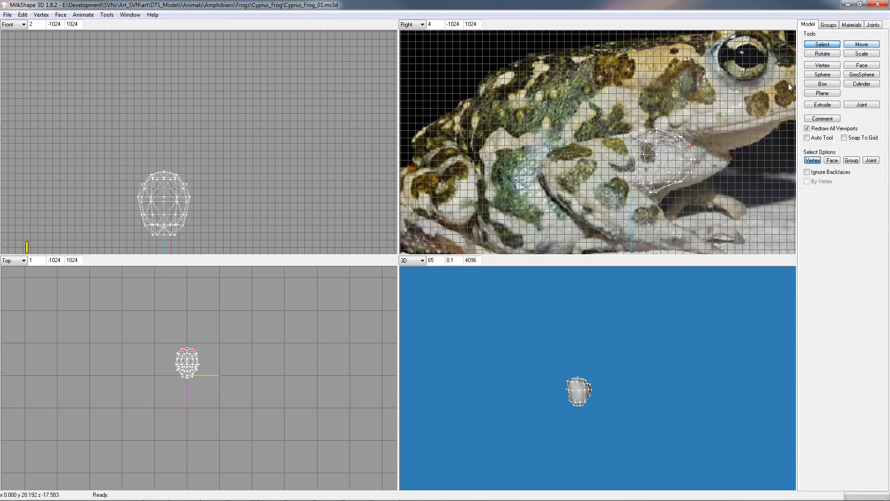
pyautogui.moveTo(688, 151)
pyautogui.mouseDown()
pyautogui.moveTo(698, 171)
pyautogui.moveTo(701, 157)
pyautogui.mouseUp()
pyautogui.click(861, 44)
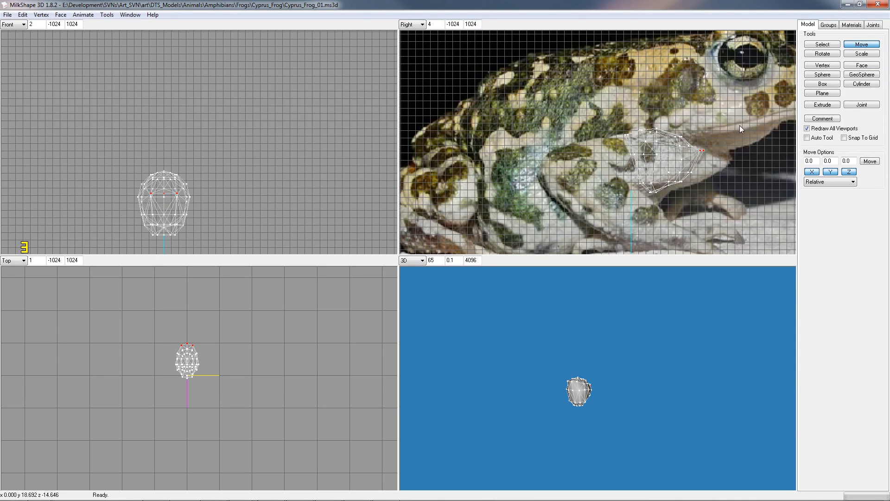
# Select the row of lower front vertices on the shoulder sphere and move it slightly forward and up
pyautogui.click(812, 45)
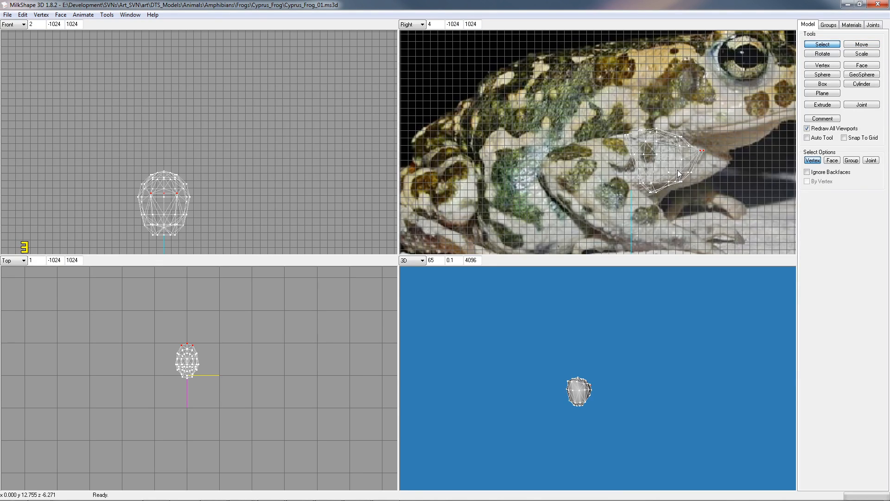
pyautogui.moveTo(677, 166); pyautogui.dragTo(734, 162)
pyautogui.click(857, 48)
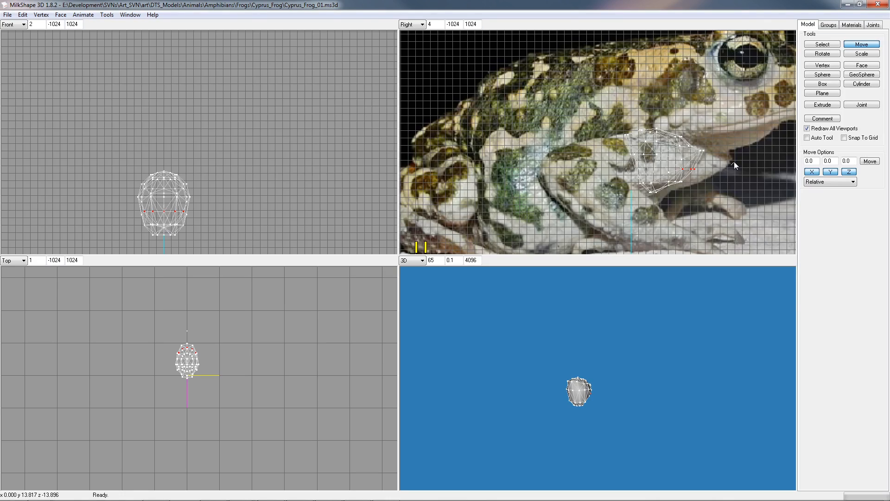
# Nudge the central upper front vertex slightly forward and the lower front side vertices slightly up in the side view
pyautogui.click(817, 44)
pyautogui.click(691, 145)
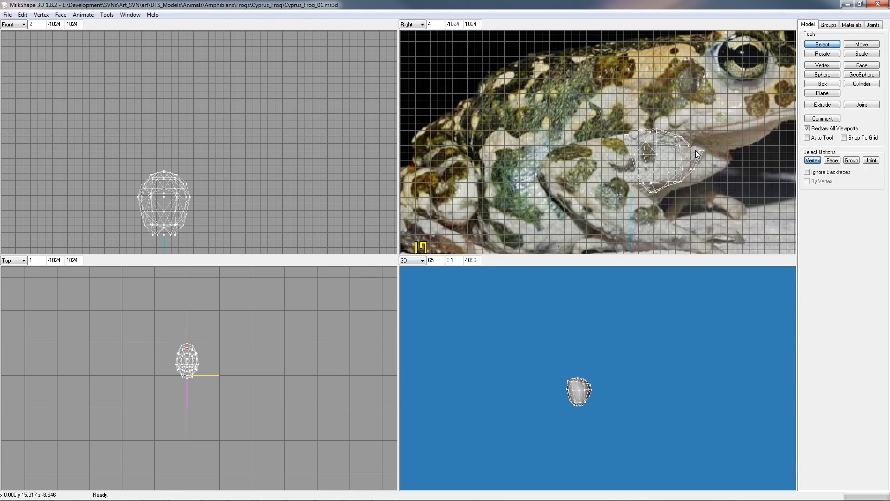
pyautogui.click(861, 44)
pyautogui.moveTo(694, 165); pyautogui.dragTo(695, 164)
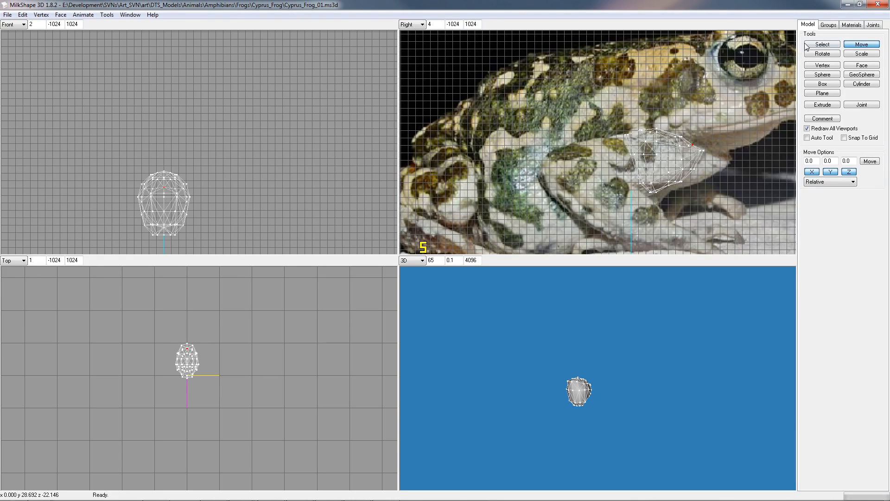
pyautogui.click(807, 45)
pyautogui.click(682, 170)
pyautogui.click(863, 45)
pyautogui.moveTo(731, 185); pyautogui.dragTo(731, 183)
# Ease the foremost central vertex and then the whole foremost vertex row backward to round off the shoulder's front
pyautogui.click(833, 44)
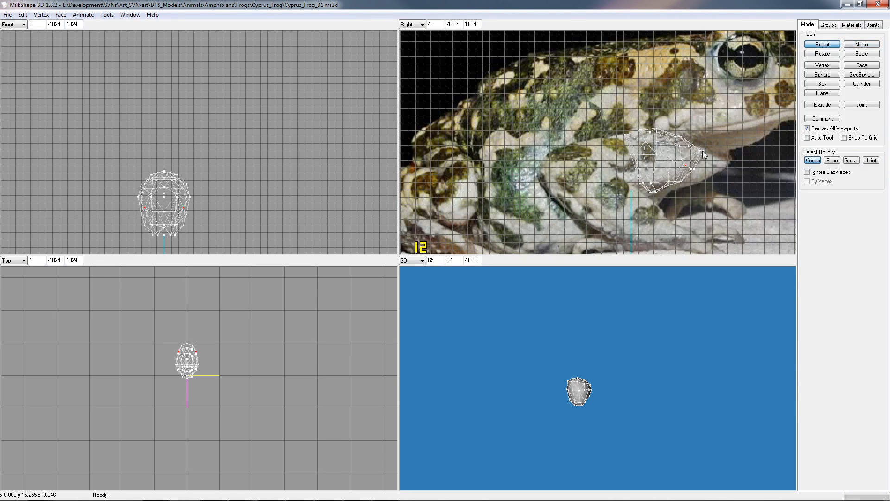
pyautogui.moveTo(703, 148); pyautogui.dragTo(723, 163)
pyautogui.click(854, 46)
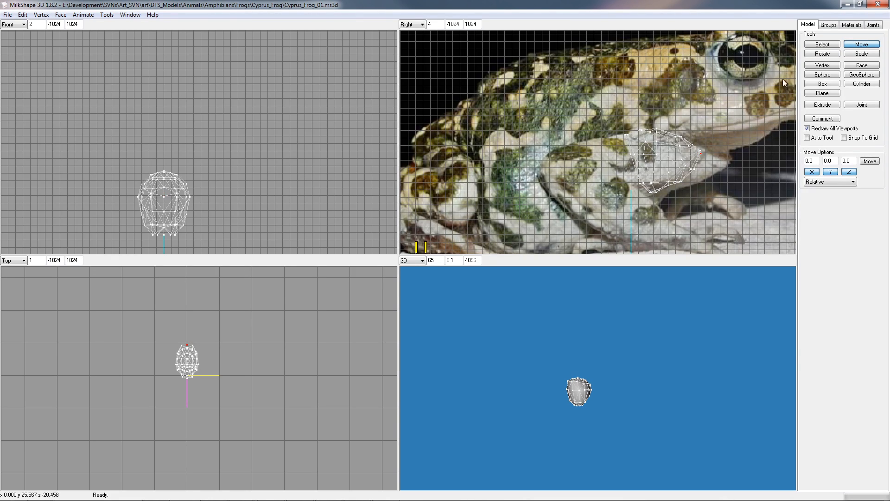
pyautogui.click(814, 45)
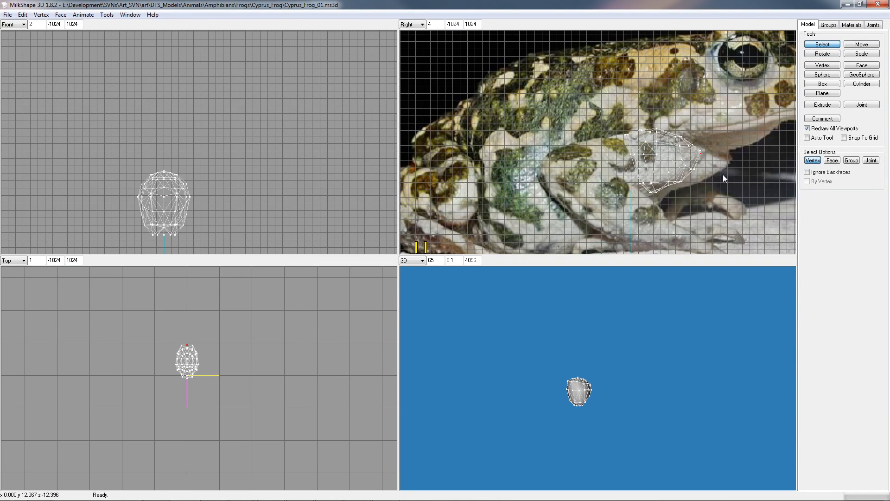
pyautogui.moveTo(695, 144); pyautogui.dragTo(719, 166)
pyautogui.click(861, 44)
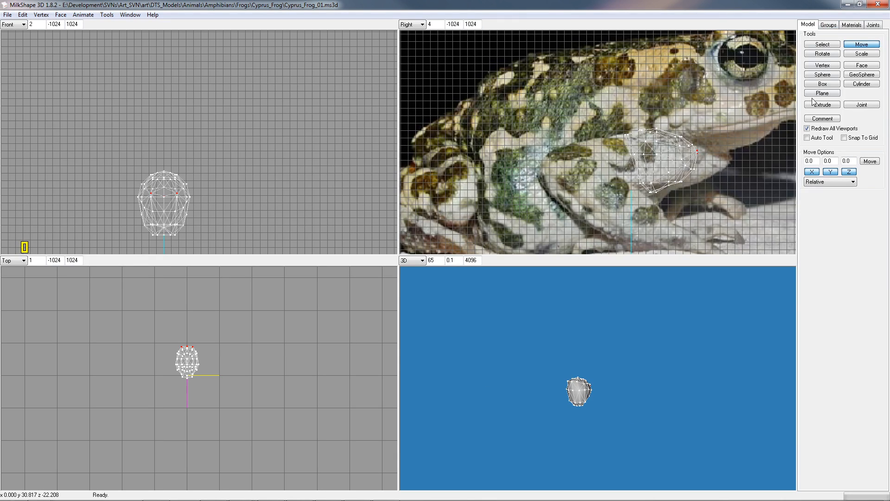
# Select the outer side vertices at the shoulder's lower rear edge and pull them down and slightly backward
pyautogui.click(813, 45)
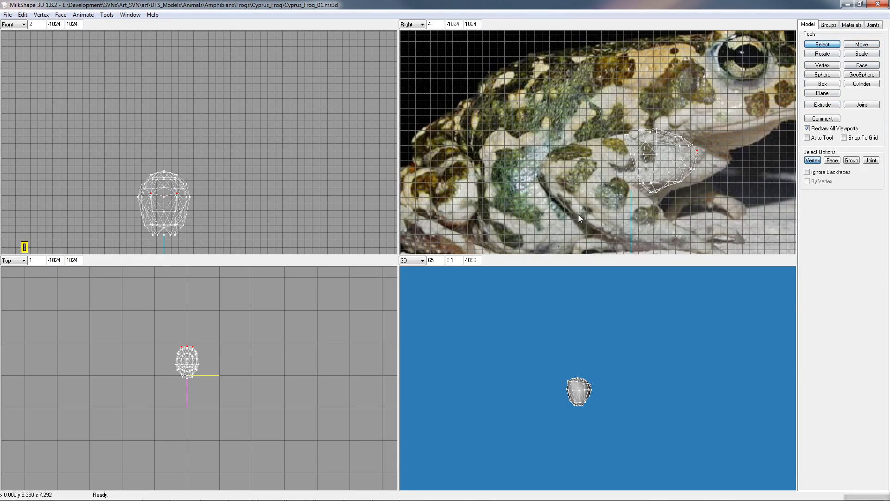
pyautogui.click(650, 182)
pyautogui.click(861, 45)
pyautogui.moveTo(692, 211); pyautogui.dragTo(686, 215)
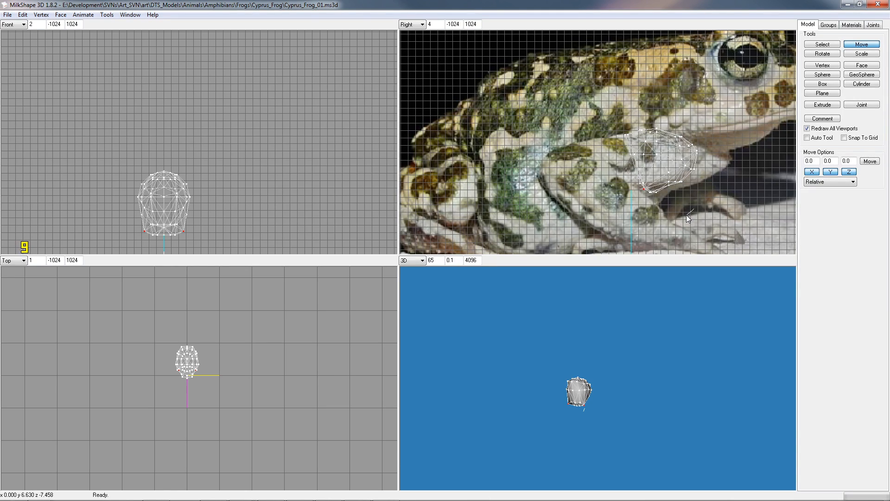
pyautogui.moveTo(686, 215); pyautogui.dragTo(686, 215)
# Select the bottom-edge vertices in the front view and move them down and backward in the side view
pyautogui.click(821, 44)
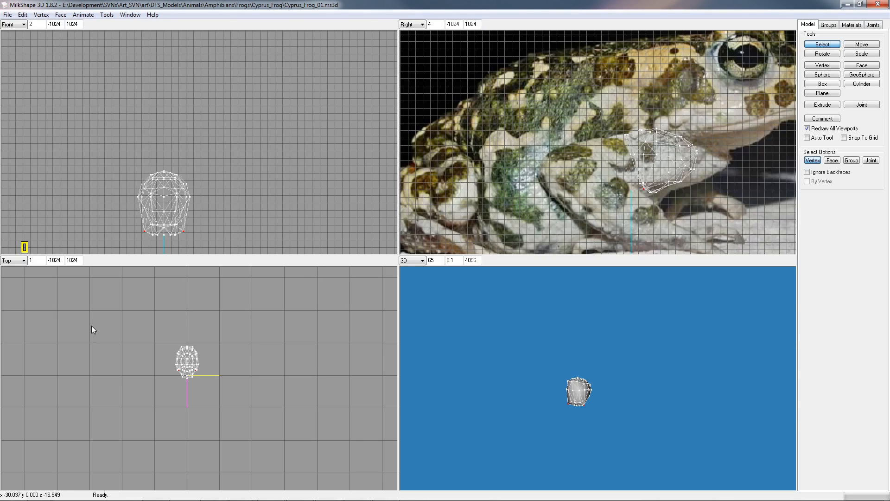
pyautogui.moveTo(147, 233); pyautogui.dragTo(177, 240)
pyautogui.click(862, 45)
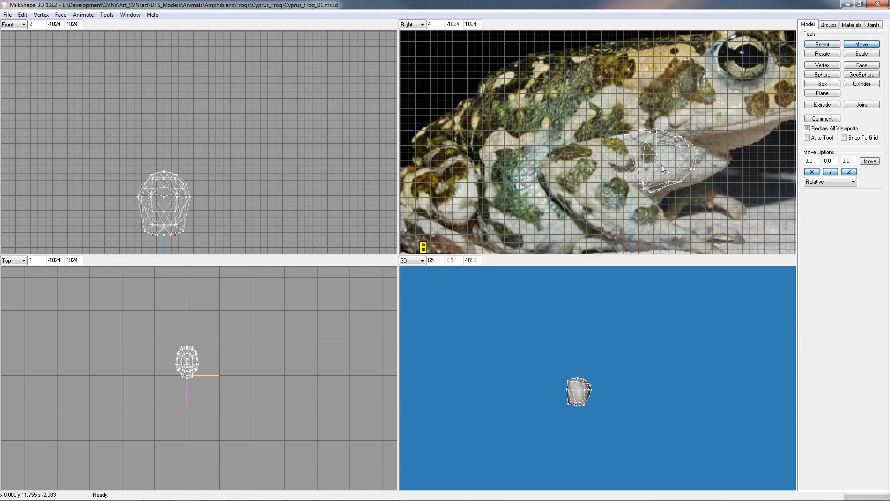
pyautogui.moveTo(680, 218); pyautogui.dragTo(672, 224)
# Select the inner pair of vertices on the shoulder's bottom edge and shift it slightly backward in the side view
pyautogui.click(822, 44)
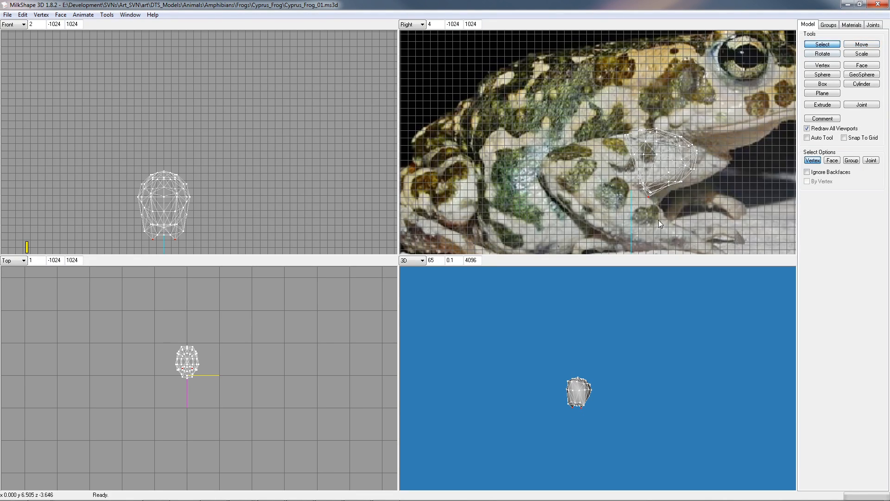
pyautogui.moveTo(649, 190); pyautogui.dragTo(652, 192)
pyautogui.click(876, 45)
pyautogui.moveTo(671, 204); pyautogui.dragTo(666, 205)
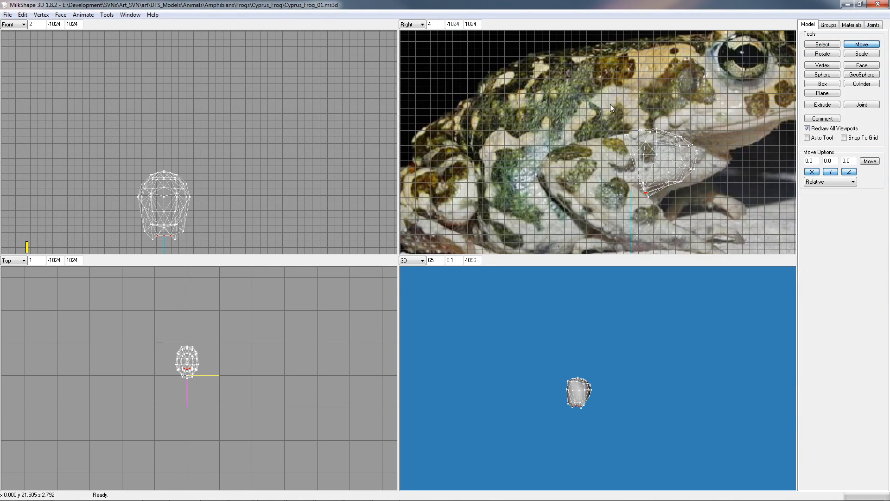
# Select the vertex pair midway up the shoulder's rear side and move it slightly backward and down
pyautogui.click(822, 44)
pyautogui.click(635, 155)
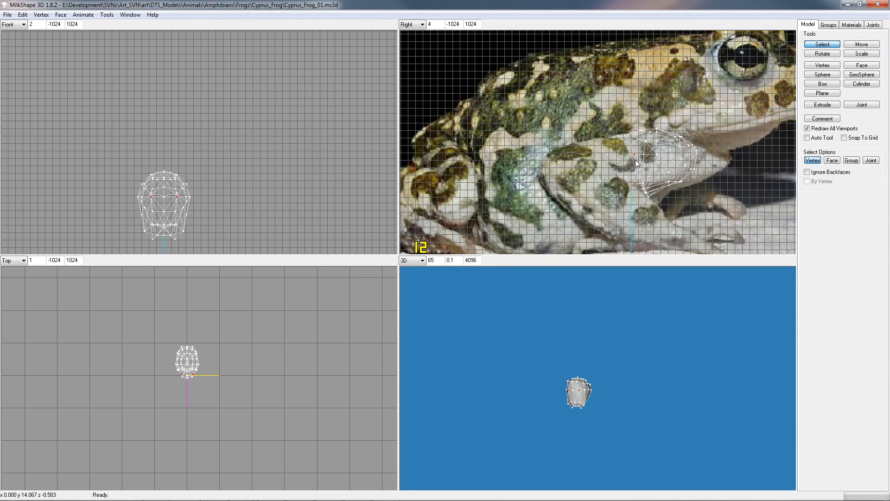
pyautogui.moveTo(645, 427); pyautogui.dragTo(574, 427)
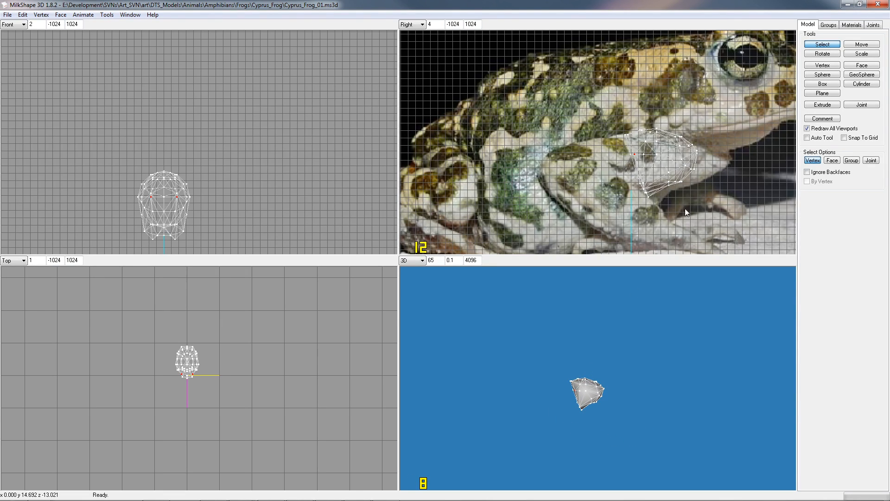
pyautogui.click(861, 45)
pyautogui.moveTo(679, 185); pyautogui.dragTo(676, 187)
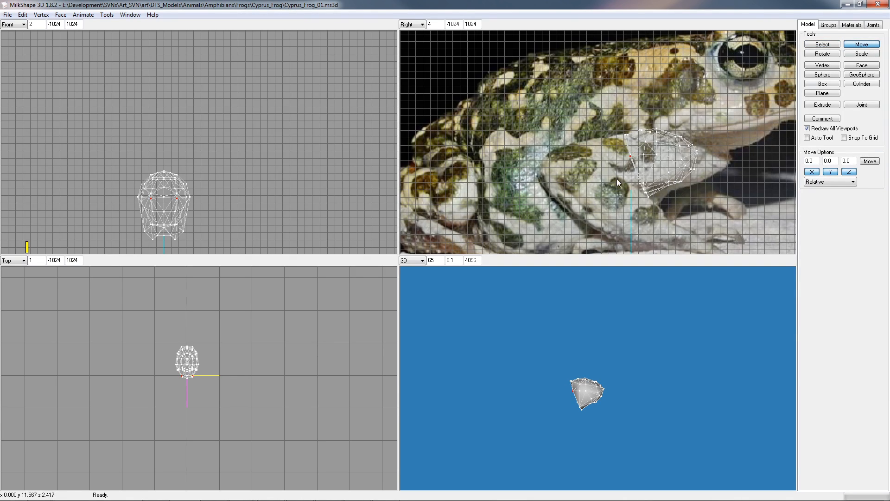
# Spread the selected rear vertex pair sideways in the front view, moving each vertex out to its side of the shoulder's outline
pyautogui.moveTo(601, 439); pyautogui.dragTo(713, 431)
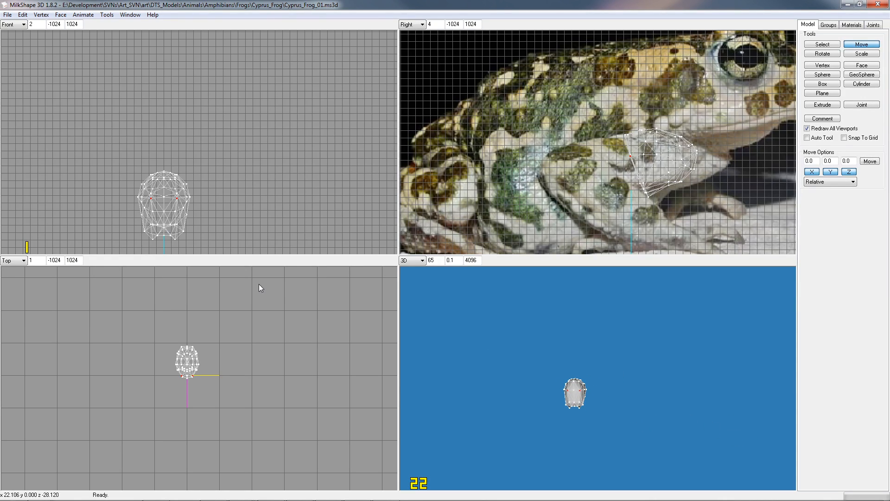
pyautogui.moveTo(254, 219); pyautogui.dragTo(267, 220)
pyautogui.moveTo(264, 220); pyautogui.dragTo(263, 219)
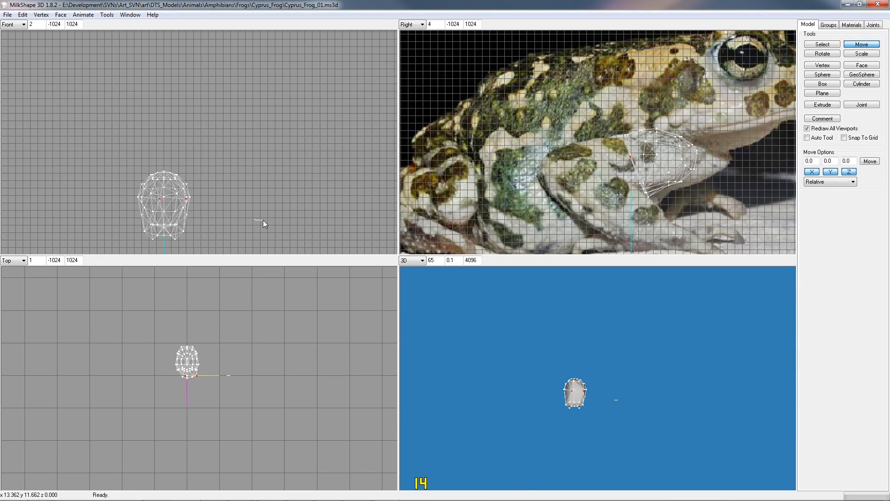
pyautogui.click(809, 47)
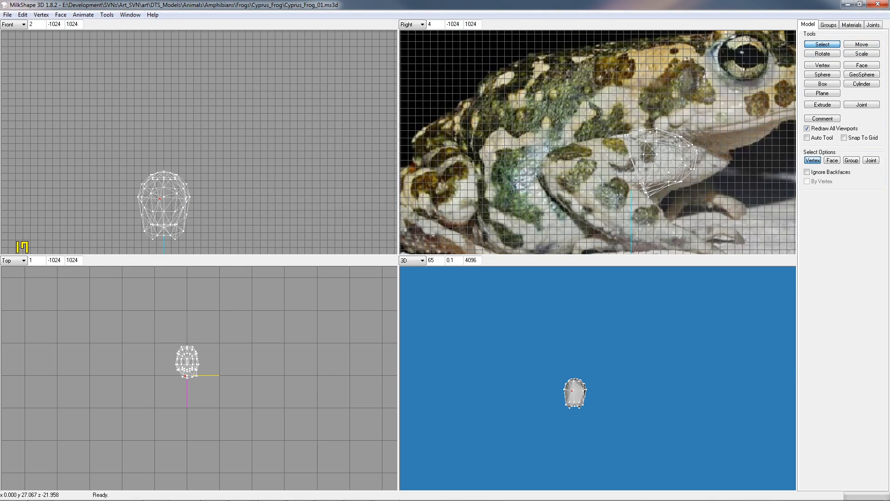
pyautogui.click(868, 45)
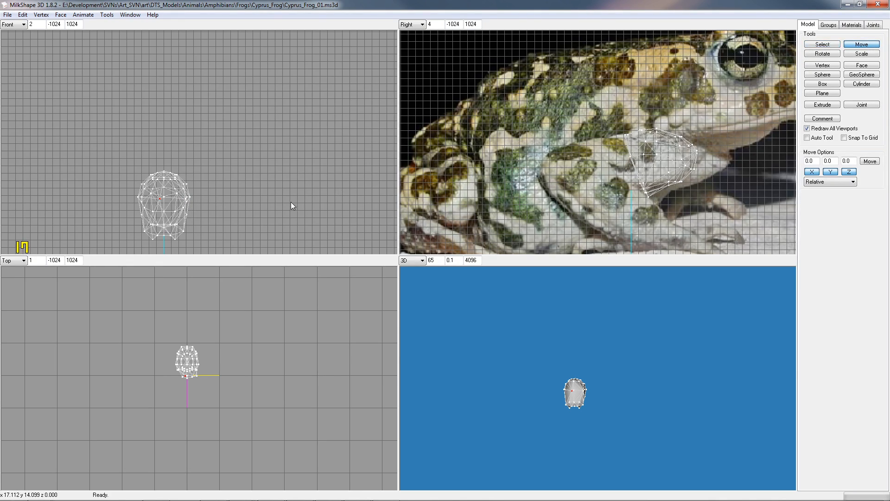
pyautogui.moveTo(287, 202); pyautogui.dragTo(272, 202)
pyautogui.moveTo(666, 407); pyautogui.dragTo(558, 421)
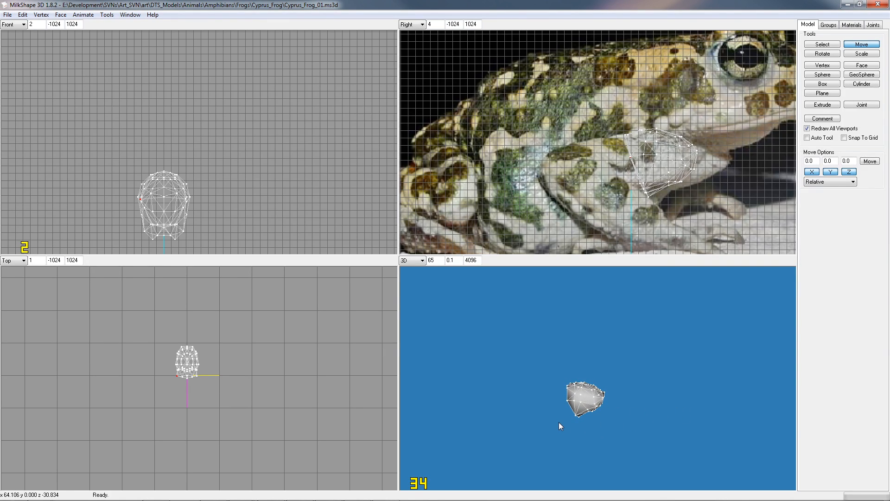
# Select the outer vertex pair just below the shoulder's upper rear edge and move it backward to the rear outline in the side view
pyautogui.click(819, 45)
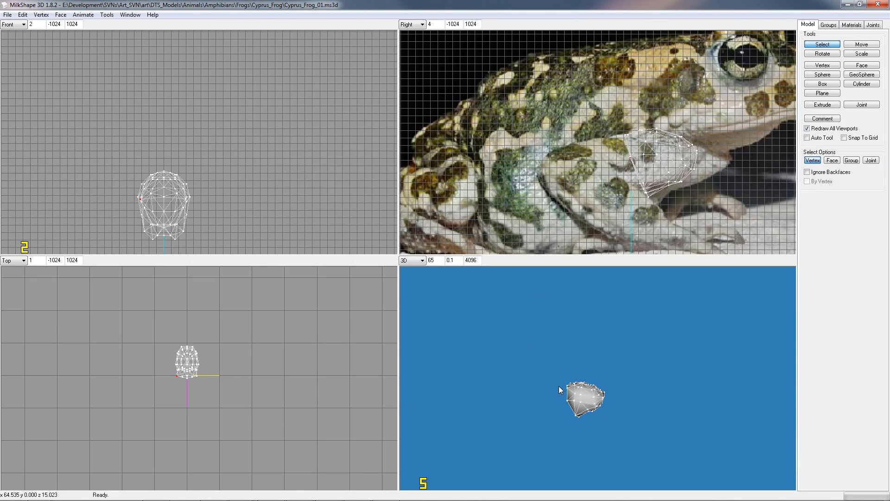
pyautogui.moveTo(618, 431); pyautogui.dragTo(630, 400)
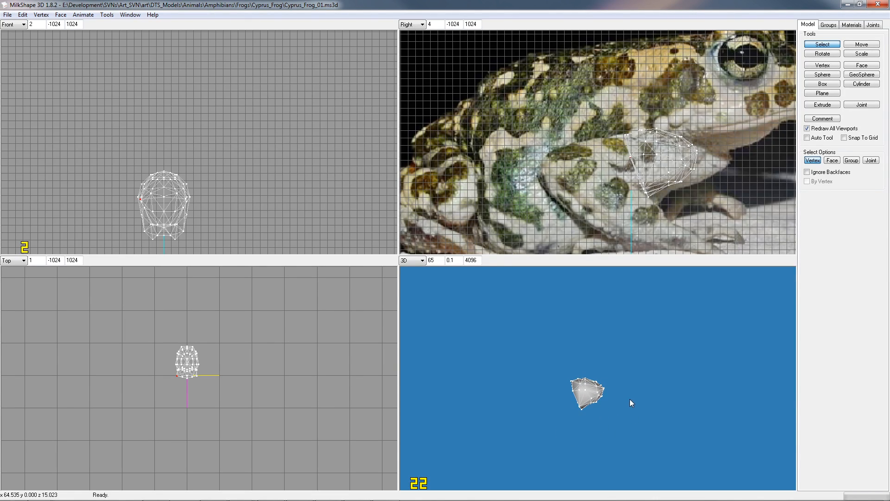
pyautogui.click(824, 45)
pyautogui.click(818, 45)
pyautogui.moveTo(642, 140); pyautogui.dragTo(649, 146)
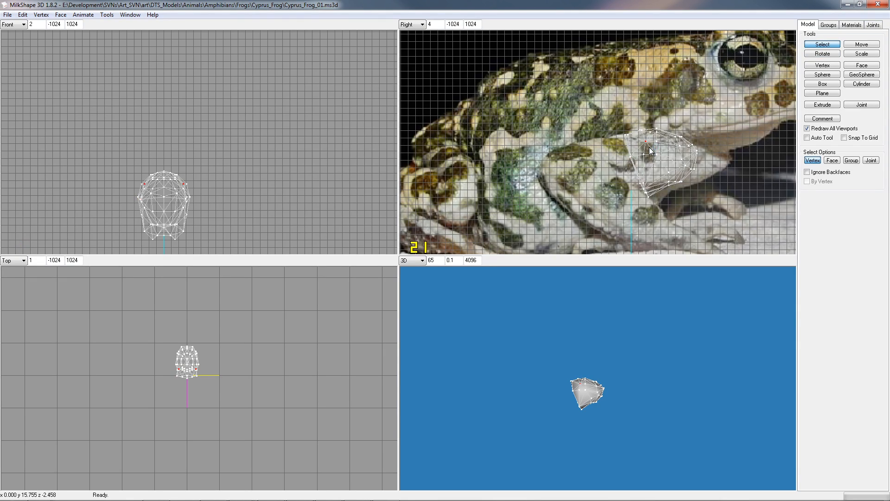
pyautogui.click(861, 45)
pyautogui.moveTo(708, 147); pyautogui.dragTo(690, 149)
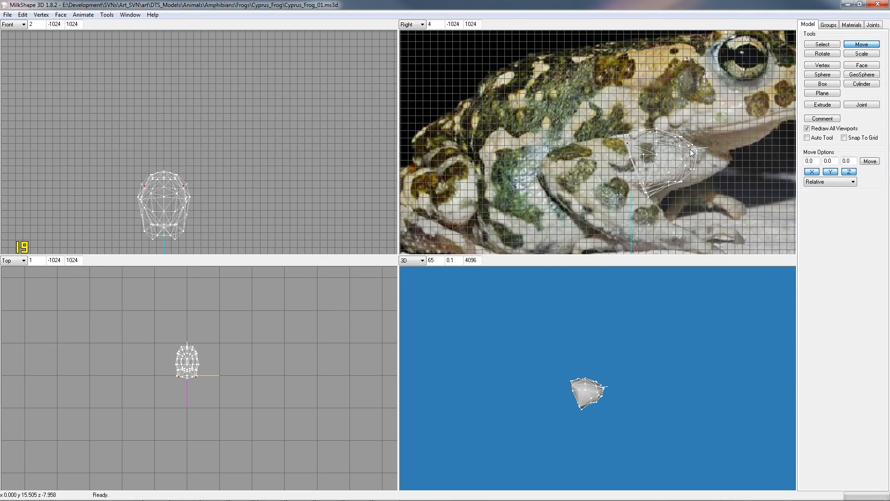
# Select the vertex pair at the shoulder's upper rear corner and shift it slightly backward and down
pyautogui.click(818, 45)
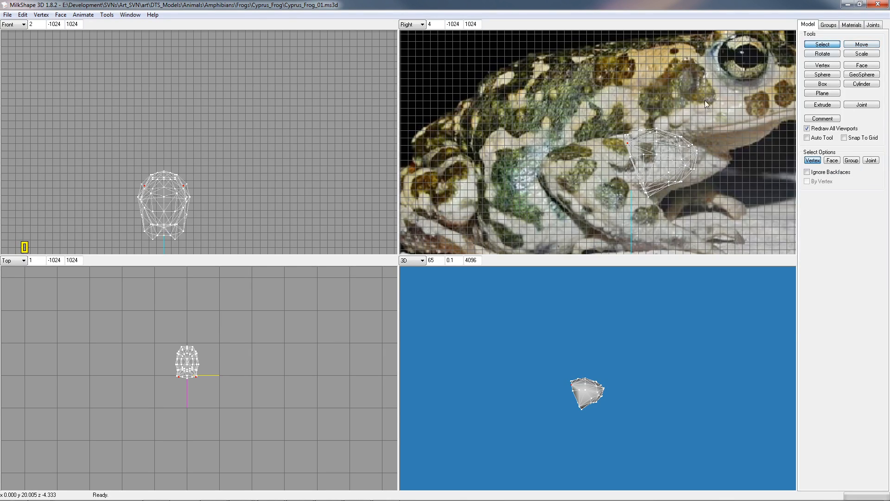
pyautogui.moveTo(623, 131); pyautogui.dragTo(632, 139)
pyautogui.moveTo(615, 376); pyautogui.dragTo(627, 354)
pyautogui.click(861, 44)
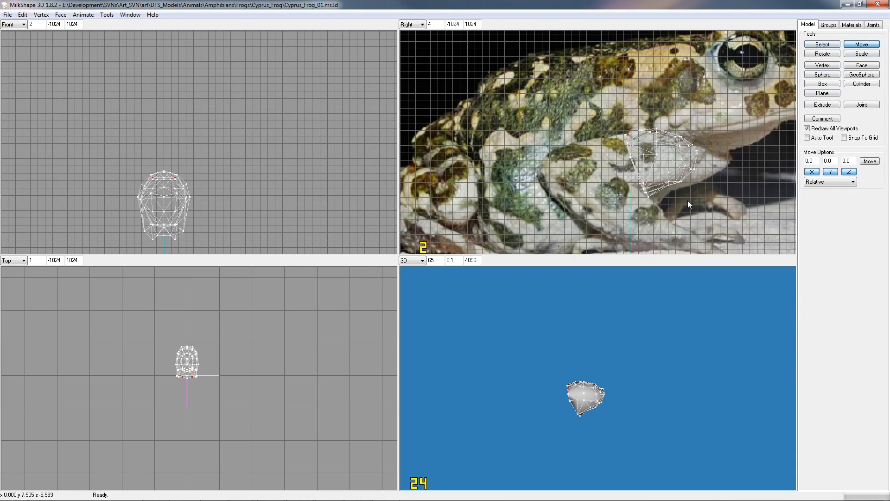
pyautogui.moveTo(679, 198); pyautogui.dragTo(677, 200)
pyautogui.moveTo(662, 386); pyautogui.dragTo(602, 344)
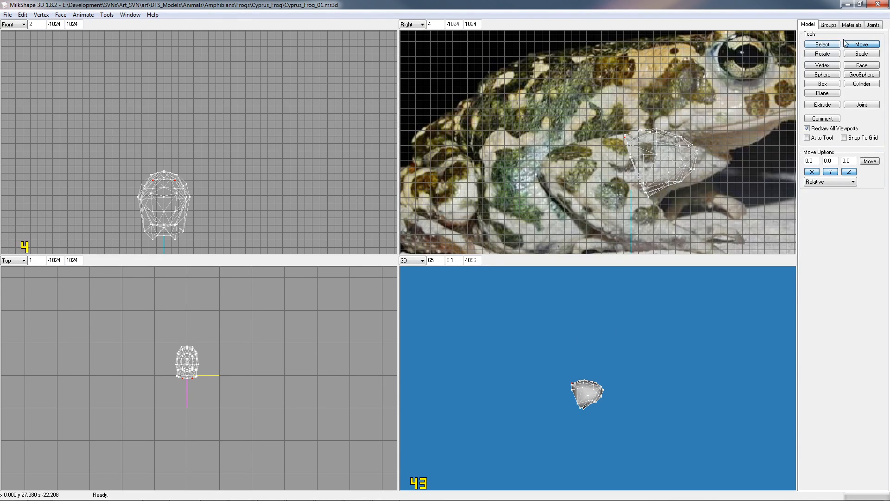
# Switch to face selection and select the faces on the upper part of the shoulder's rear side in the top view
pyautogui.click(823, 45)
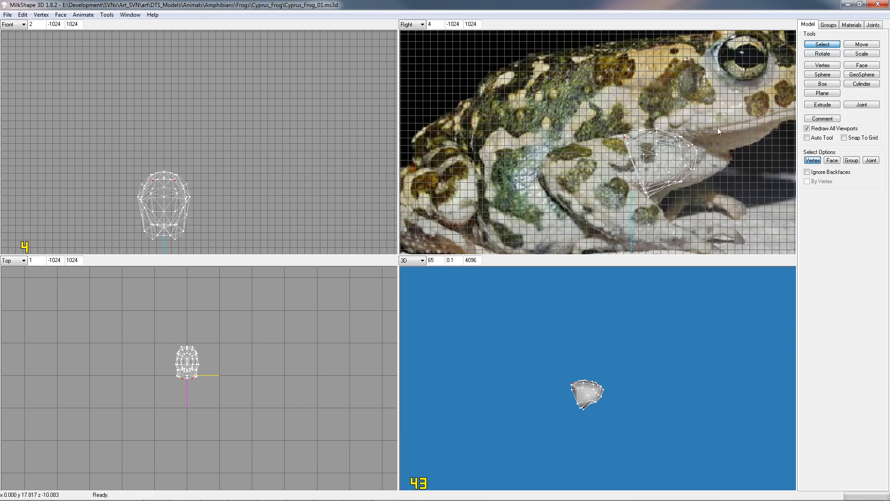
pyautogui.click(832, 160)
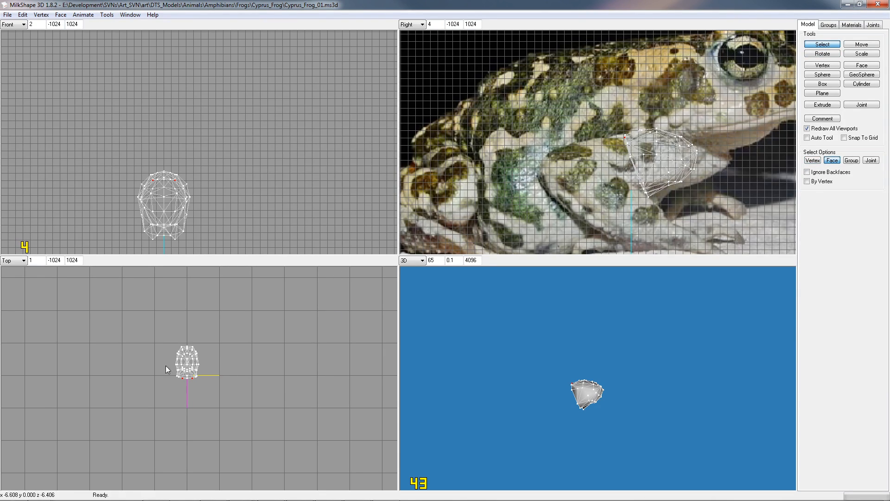
pyautogui.moveTo(174, 376); pyautogui.dragTo(205, 382)
pyautogui.keyDown('shift'); pyautogui.moveTo(173, 363); pyautogui.dragTo(202, 375, button='right'); pyautogui.keyUp('shift')
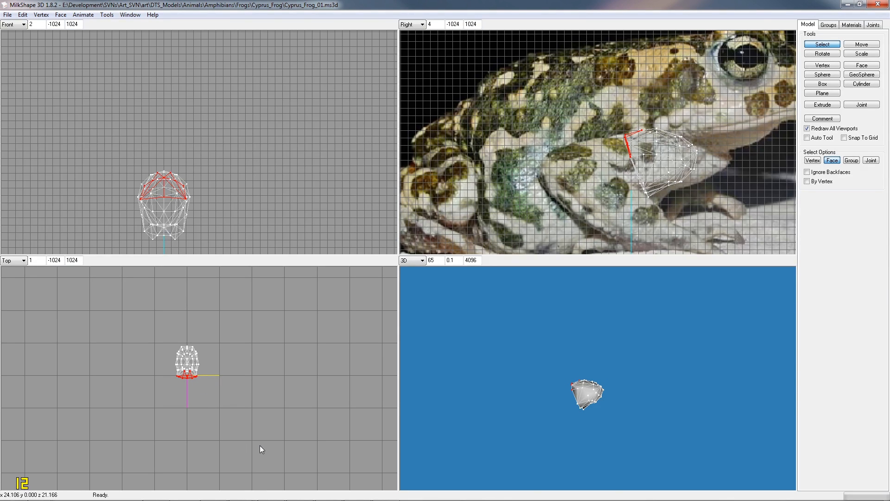
pyautogui.scroll(3, 268, 447)
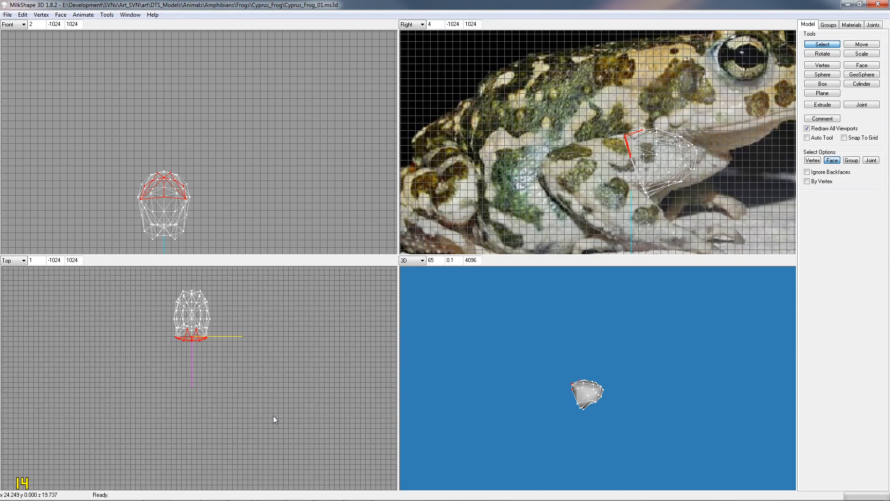
pyautogui.scroll(3, 273, 416)
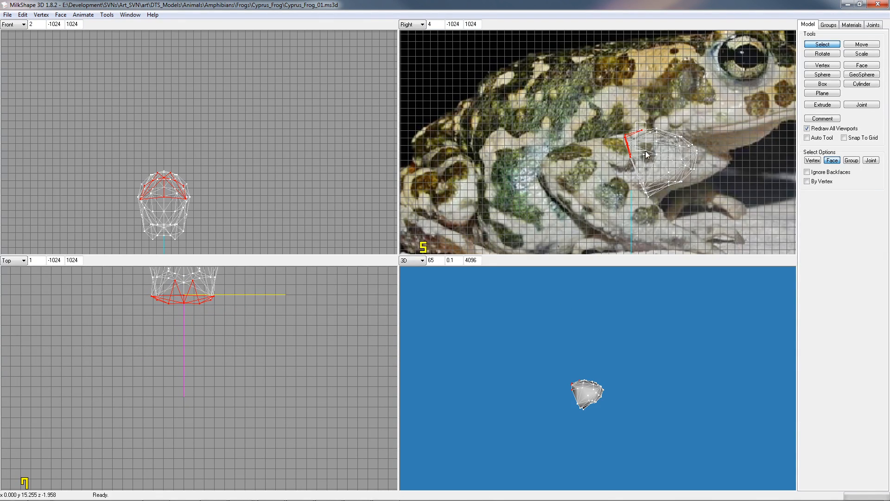
# Add the shoulder's lower rear faces to the selection in the side view and deselect the faces running along its sides
pyautogui.moveTo(634, 132); pyautogui.dragTo(640, 142)
pyautogui.moveTo(624, 154); pyautogui.dragTo(650, 203)
pyautogui.keyDown('shift'); pyautogui.moveTo(620, 155); pyautogui.dragTo(647, 181); pyautogui.keyUp('shift')
pyautogui.keyDown('shift'); pyautogui.moveTo(619, 131); pyautogui.dragTo(647, 200); pyautogui.keyUp('shift')
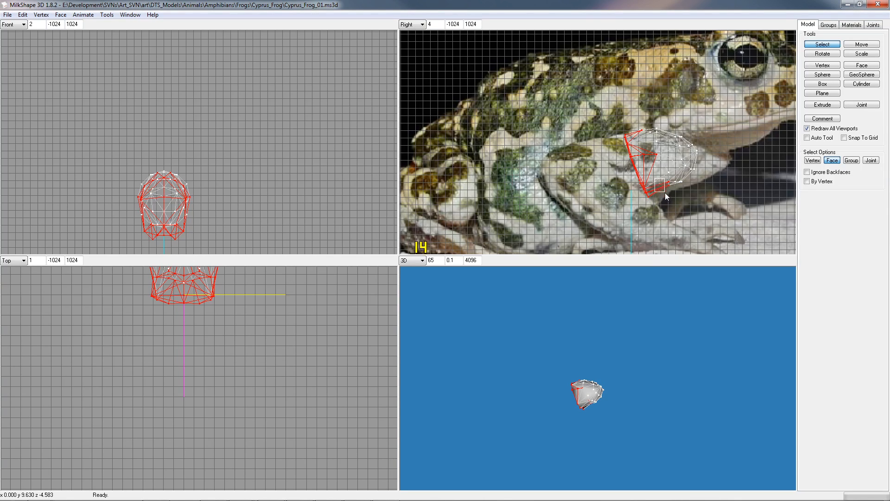
pyautogui.keyDown('ctrl'); pyautogui.moveTo(636, 135); pyautogui.dragTo(653, 166); pyautogui.keyUp('ctrl')
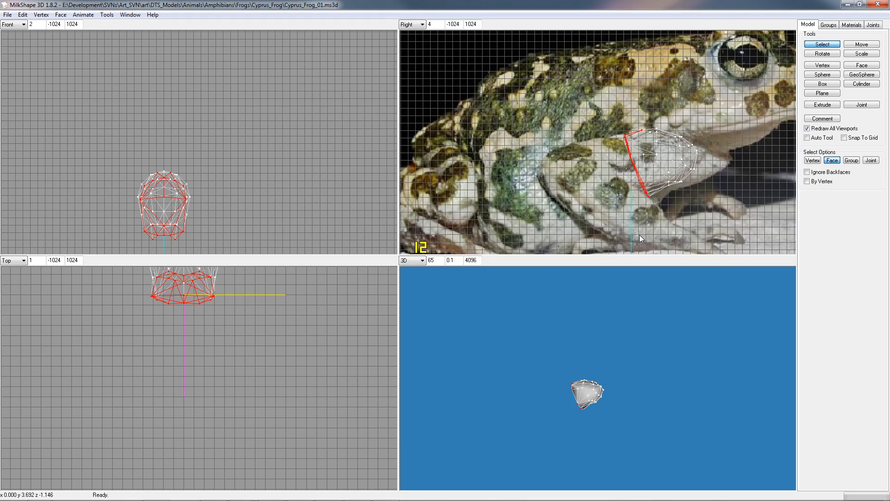
# Add the missing rear faces and deselect the stray faces along the shoulder's top and underside
pyautogui.moveTo(596, 371); pyautogui.dragTo(643, 387)
pyautogui.moveTo(634, 155); pyautogui.dragTo(644, 189)
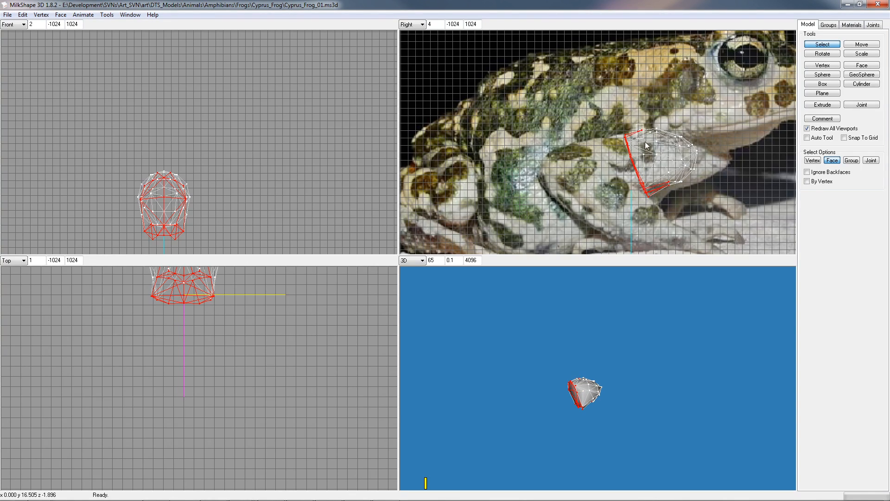
pyautogui.keyDown('ctrl'); pyautogui.moveTo(631, 121); pyautogui.dragTo(640, 143); pyautogui.keyUp('ctrl')
pyautogui.moveTo(668, 177)
pyautogui.keyDown('ctrl'); pyautogui.mouseDown()
pyautogui.moveTo(656, 192)
pyautogui.moveTo(668, 195)
pyautogui.mouseUp(); pyautogui.keyUp('ctrl')
pyautogui.moveTo(606, 406); pyautogui.dragTo(684, 398)
pyautogui.moveTo(584, 437); pyautogui.dragTo(571, 412)
pyautogui.scroll(5, 571, 409)
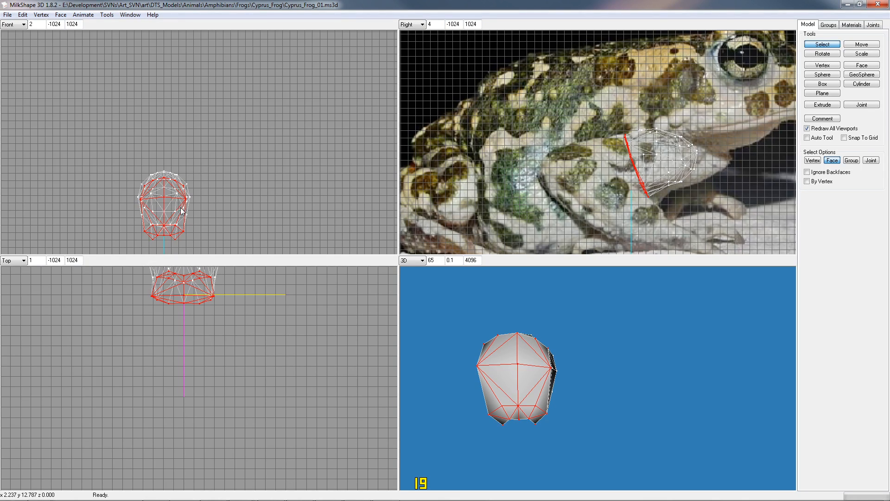
# Adjust the lower rear face selection so only the shoulder's flat rear end is selected, without underside or side faces
pyautogui.keyDown('shift'); pyautogui.moveTo(634, 176); pyautogui.dragTo(646, 196); pyautogui.keyUp('shift')
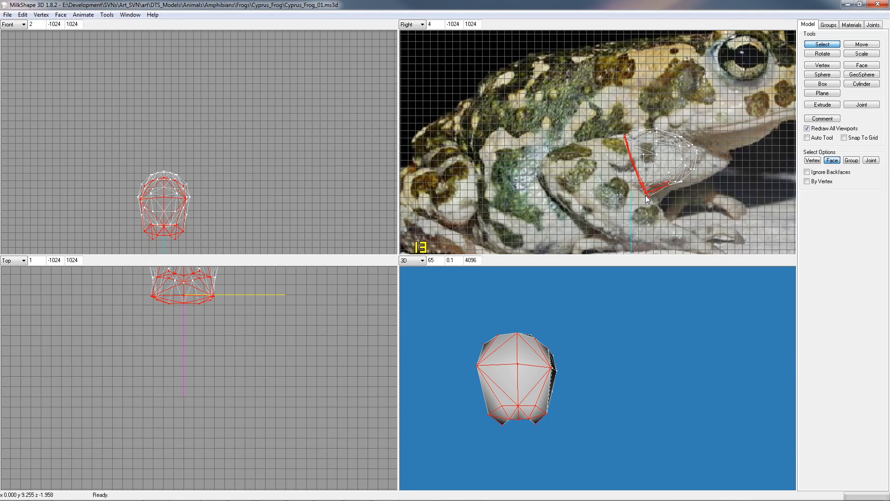
pyautogui.keyDown('shift'); pyautogui.moveTo(632, 154); pyautogui.dragTo(644, 185); pyautogui.keyUp('shift')
pyautogui.moveTo(666, 179); pyautogui.dragTo(675, 191)
pyautogui.moveTo(669, 172); pyautogui.dragTo(656, 196, button='right')
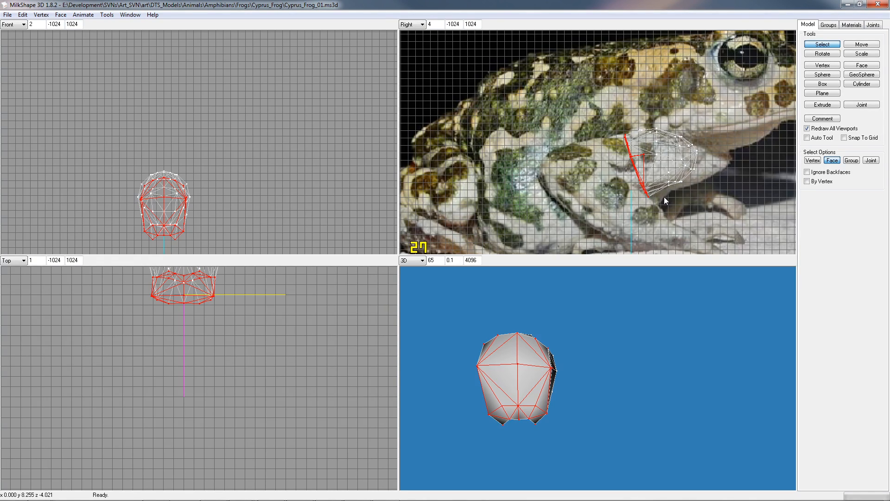
pyautogui.moveTo(620, 368); pyautogui.dragTo(667, 366)
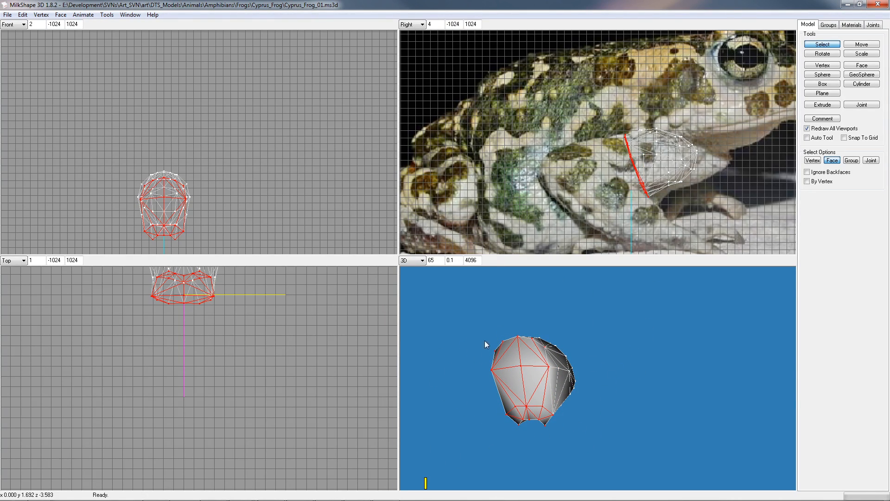
# Extrude the selected rear faces slightly backward, tilting and shifting the new end to follow the upper arm in the photo
pyautogui.click(822, 105)
pyautogui.moveTo(689, 177); pyautogui.dragTo(680, 177)
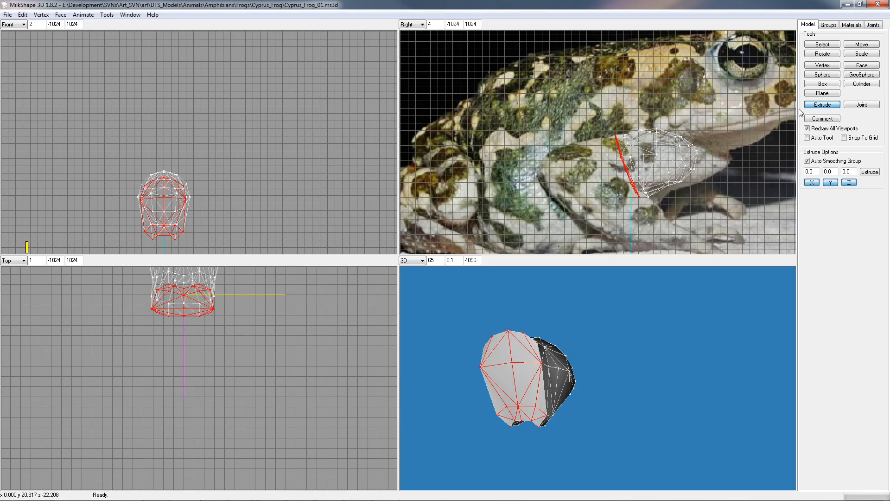
pyautogui.click(822, 54)
pyautogui.moveTo(683, 138); pyautogui.dragTo(672, 138)
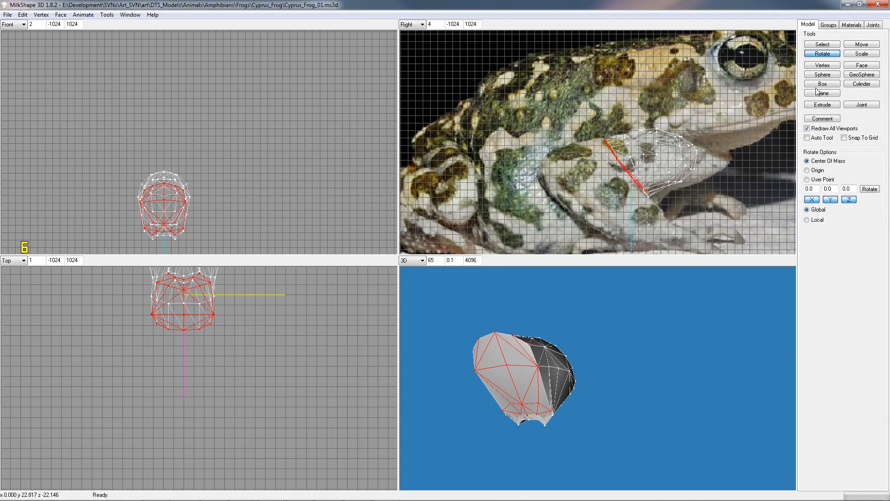
pyautogui.click(865, 44)
pyautogui.moveTo(674, 190); pyautogui.dragTo(663, 185)
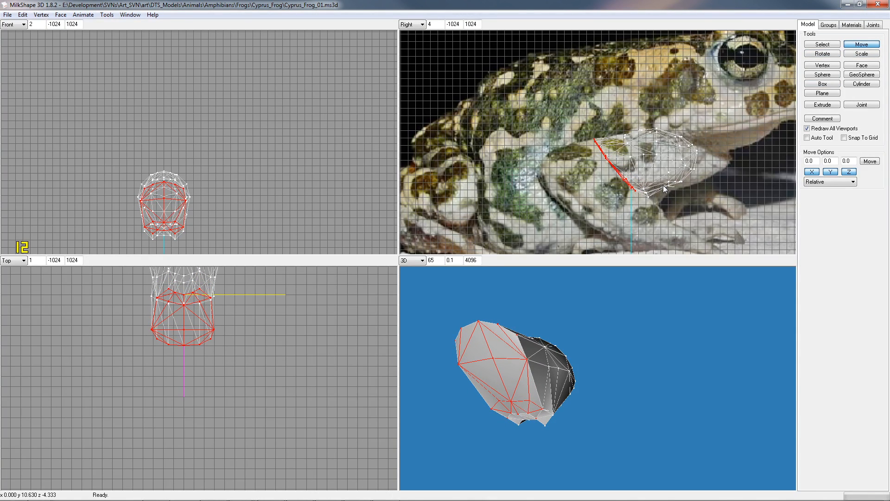
# Select the vertices at the lower edge of the extruded end and move them down and slightly forward in the side view
pyautogui.click(821, 44)
pyautogui.moveTo(626, 184); pyautogui.dragTo(638, 197)
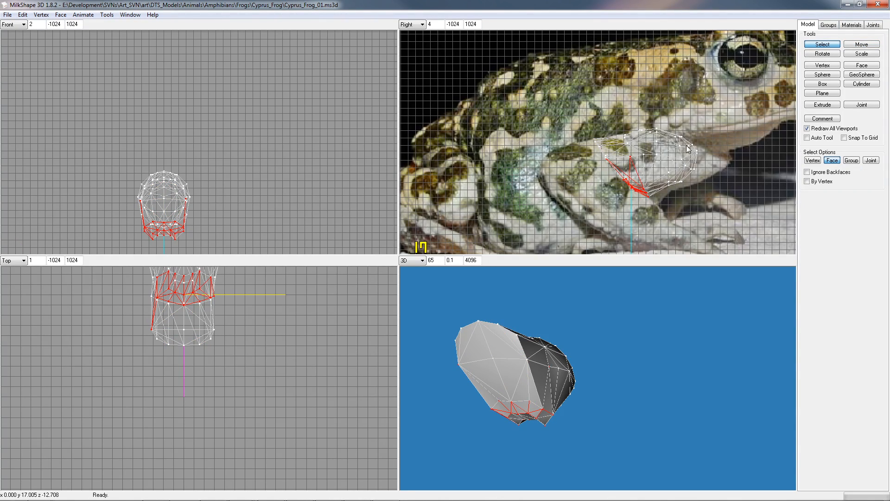
pyautogui.click(808, 160)
pyautogui.click(624, 183)
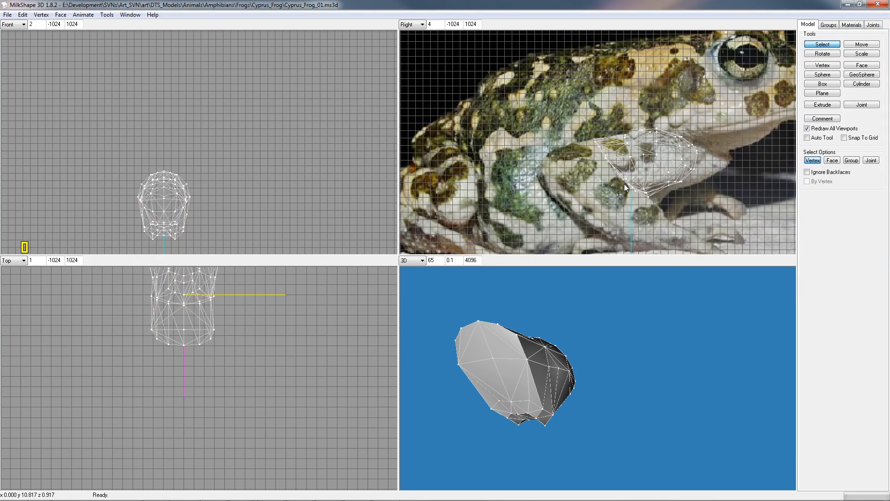
pyautogui.moveTo(638, 196); pyautogui.dragTo(638, 196)
pyautogui.click(869, 45)
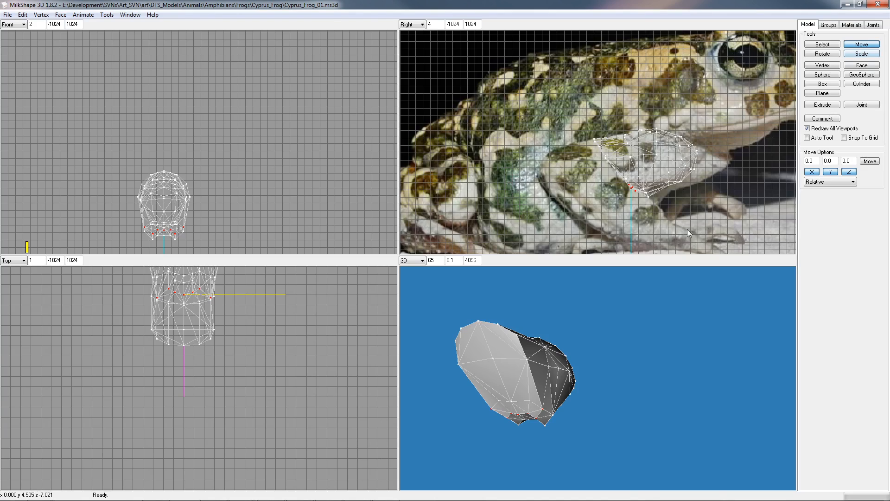
pyautogui.moveTo(649, 222); pyautogui.dragTo(652, 227)
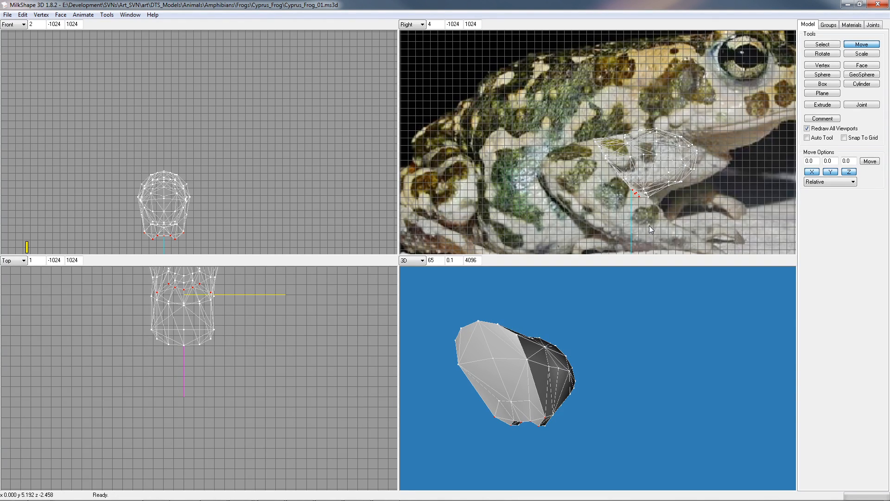
pyautogui.click(822, 44)
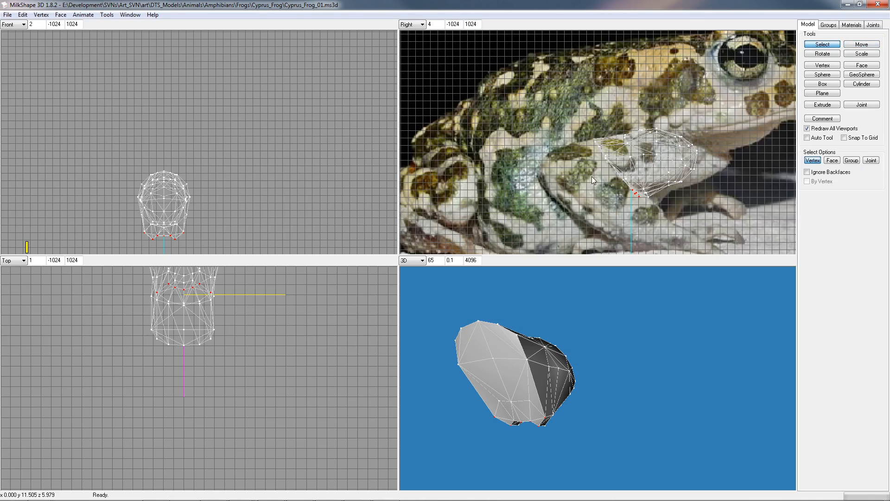
pyautogui.moveTo(626, 131); pyautogui.dragTo(577, 195)
pyautogui.click(832, 160)
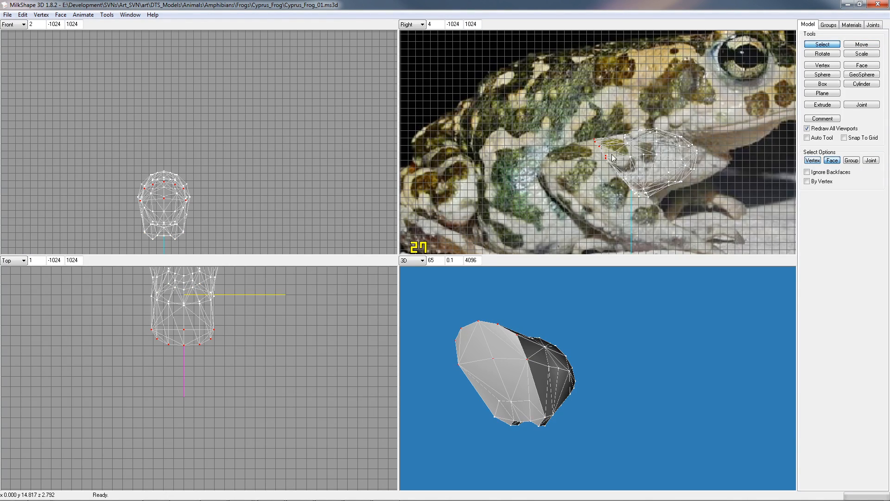
pyautogui.moveTo(528, 439); pyautogui.dragTo(565, 417)
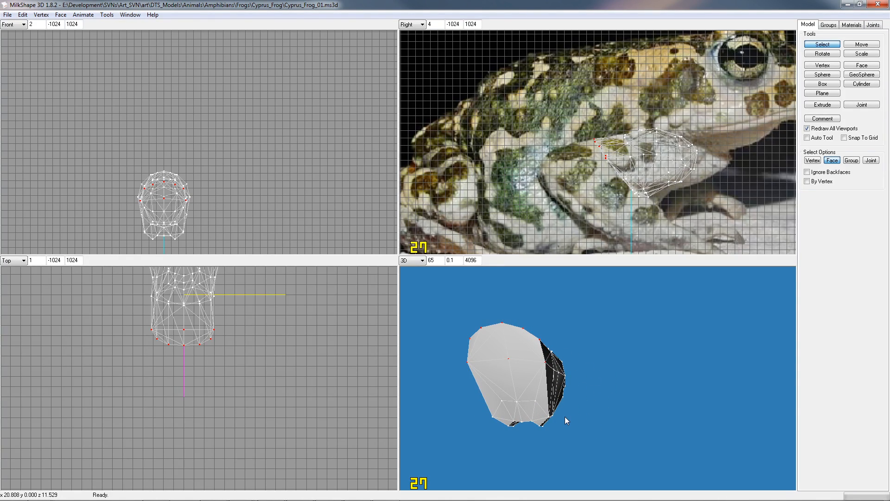
pyautogui.click(651, 201)
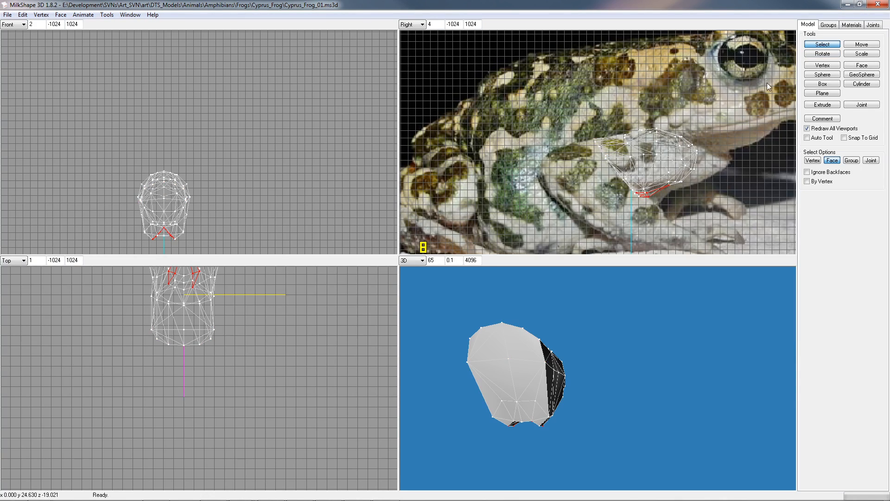
# Select the lowest pair of vertices on the shoulder's underside and move them slightly up and back in the side view
pyautogui.click(812, 160)
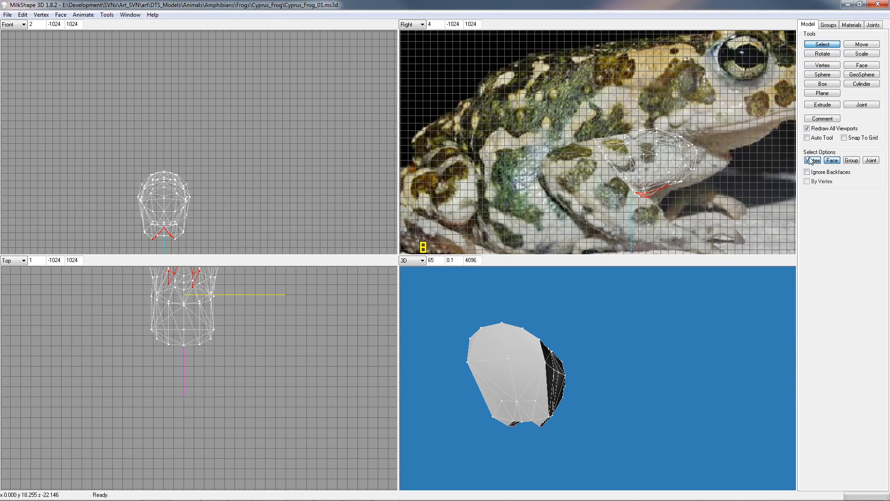
pyautogui.click(651, 199)
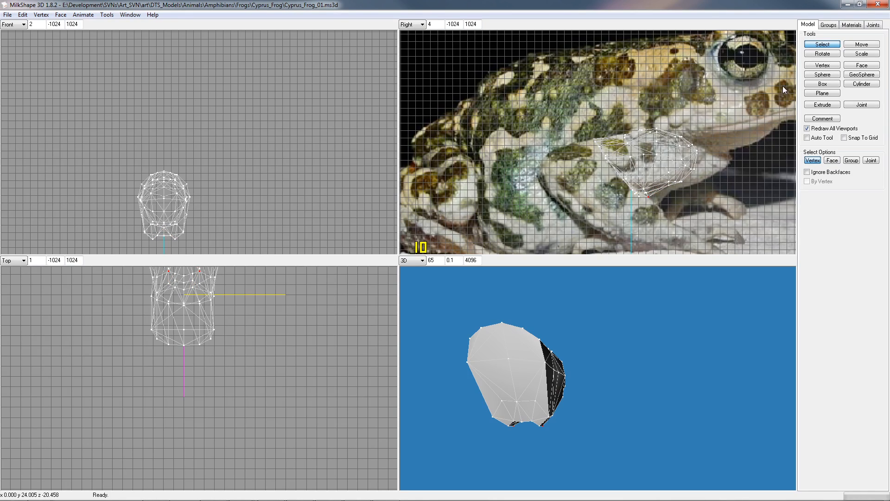
pyautogui.click(862, 44)
pyautogui.moveTo(682, 223); pyautogui.dragTo(680, 218)
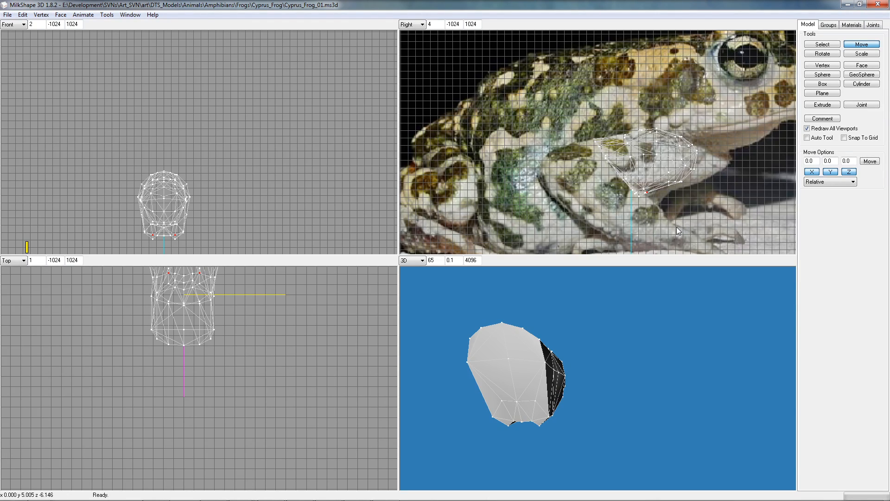
pyautogui.moveTo(677, 226); pyautogui.dragTo(677, 225)
# Select the protruding vertex pair at the rear end's lower edge and move it slightly up and back to even out the edge
pyautogui.click(822, 44)
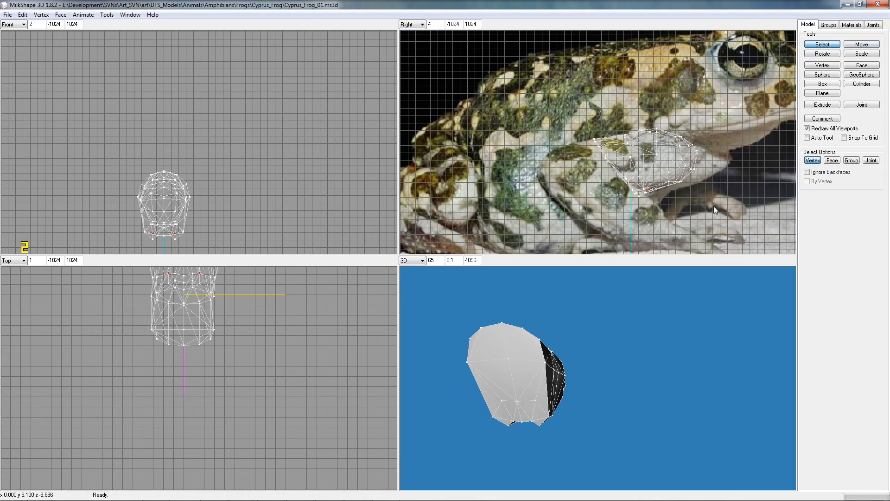
pyautogui.click(641, 201)
pyautogui.click(862, 44)
pyautogui.moveTo(690, 222); pyautogui.dragTo(687, 219)
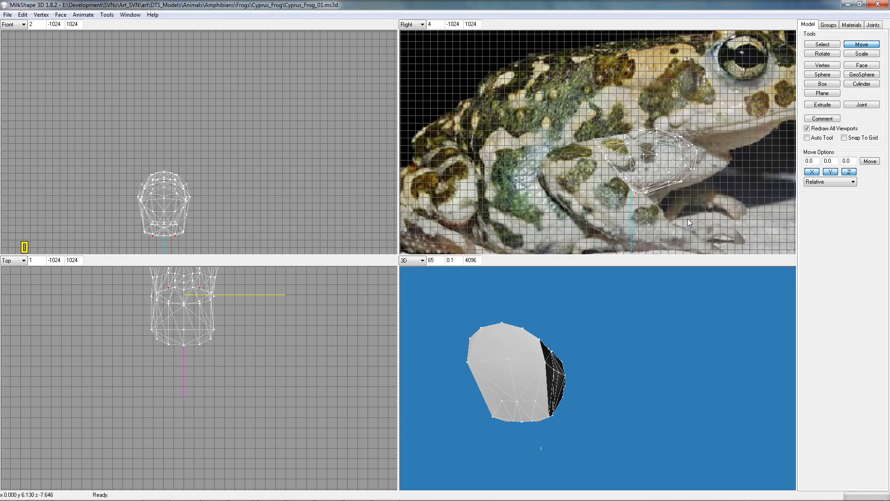
pyautogui.moveTo(688, 218); pyautogui.dragTo(687, 216)
pyautogui.moveTo(690, 394); pyautogui.dragTo(643, 396)
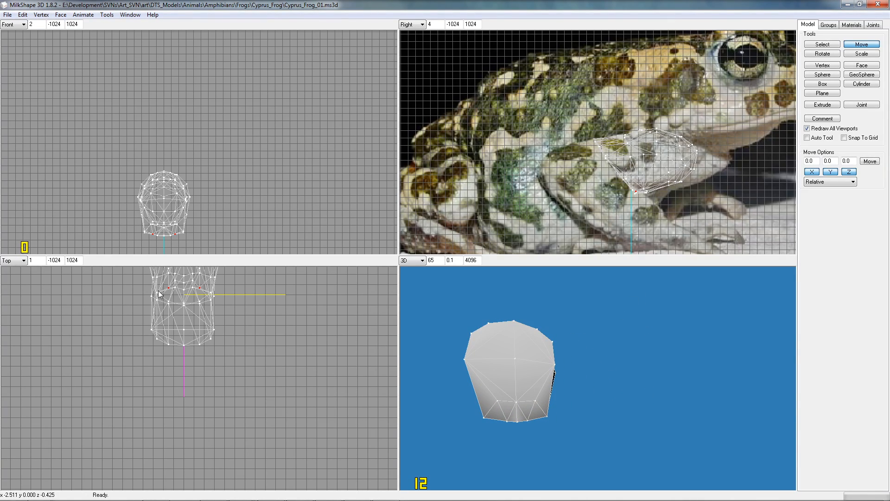
pyautogui.click(823, 45)
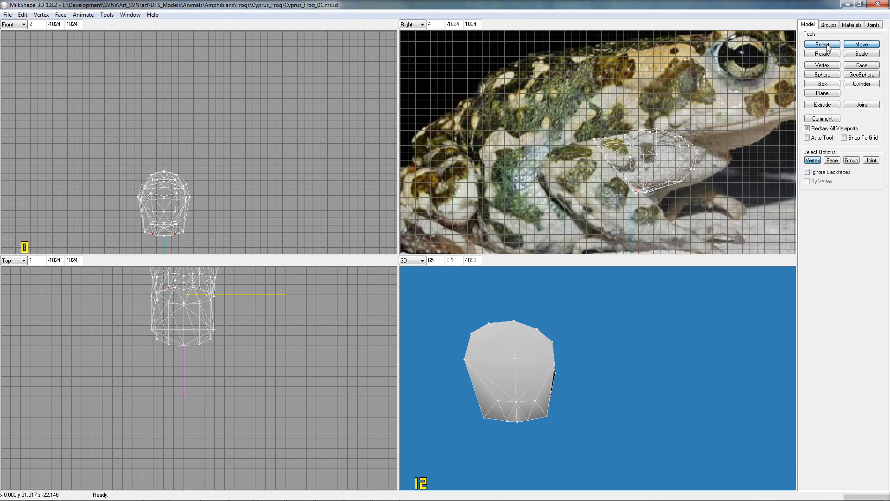
pyautogui.click(635, 198)
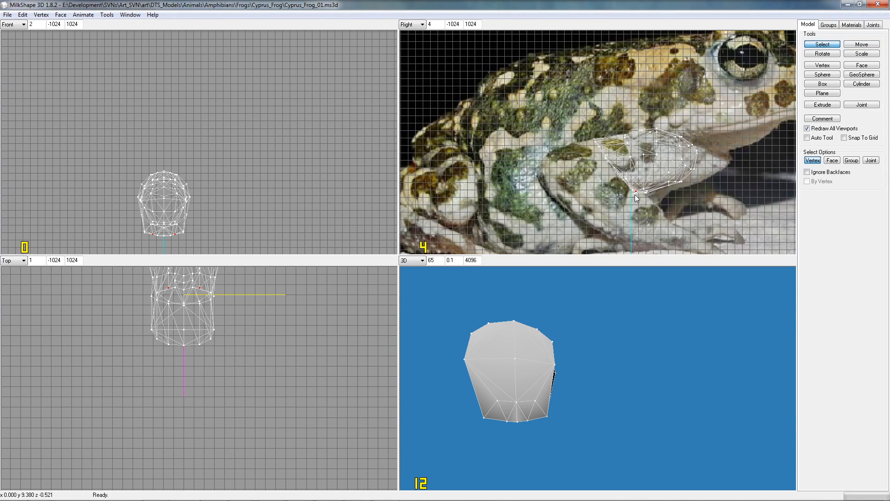
pyautogui.click(637, 197)
pyautogui.moveTo(658, 315); pyautogui.dragTo(632, 337)
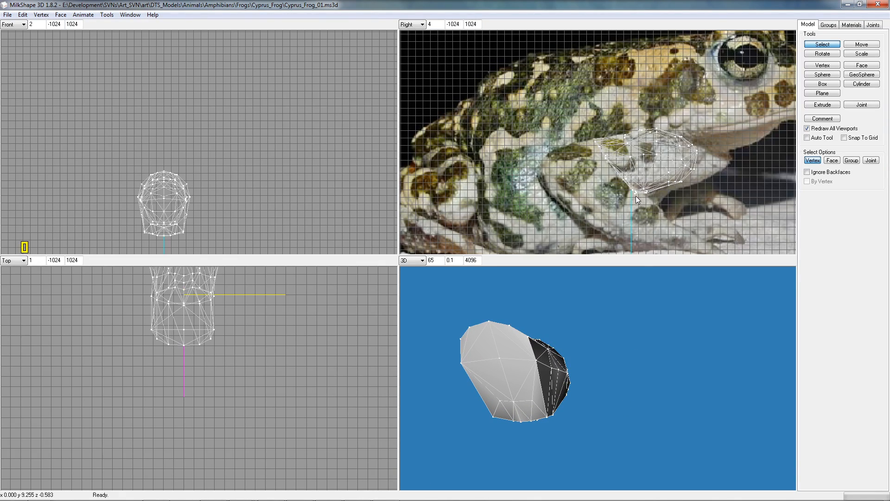
pyautogui.moveTo(635, 191); pyautogui.dragTo(642, 199)
pyautogui.moveTo(597, 419); pyautogui.dragTo(615, 427)
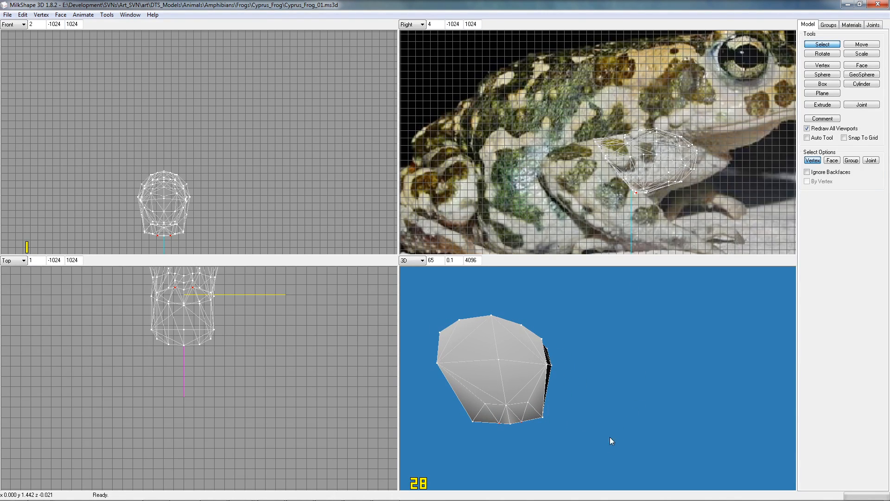
# Select both outer corner vertices of the rear end's lower edge and move them slightly up and back to round the underside
pyautogui.moveTo(542, 418); pyautogui.dragTo(550, 425)
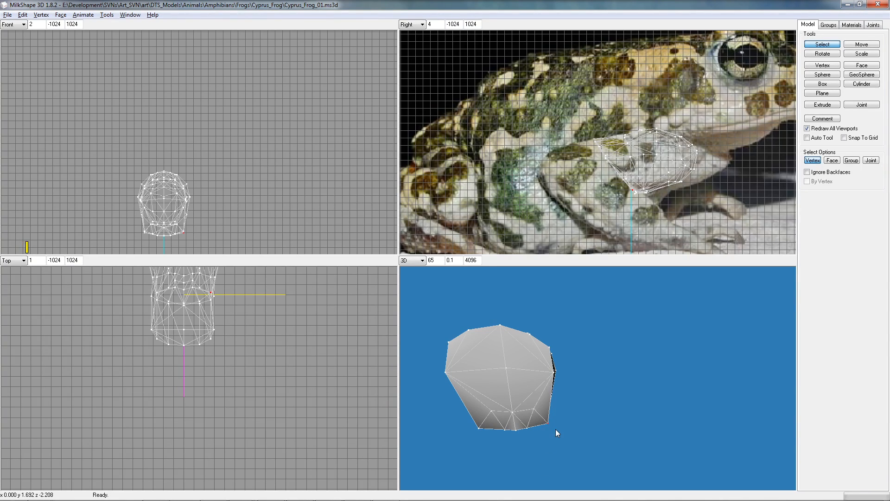
pyautogui.moveTo(476, 427); pyautogui.dragTo(486, 435)
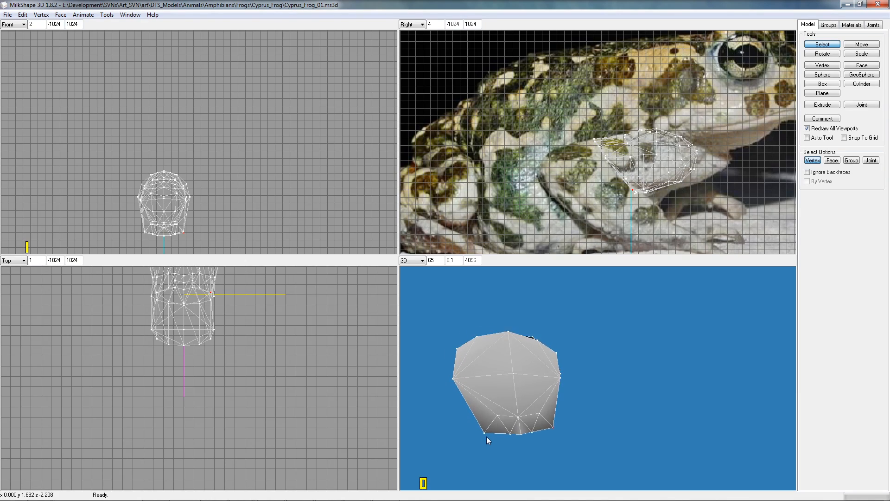
pyautogui.moveTo(635, 421); pyautogui.dragTo(549, 421)
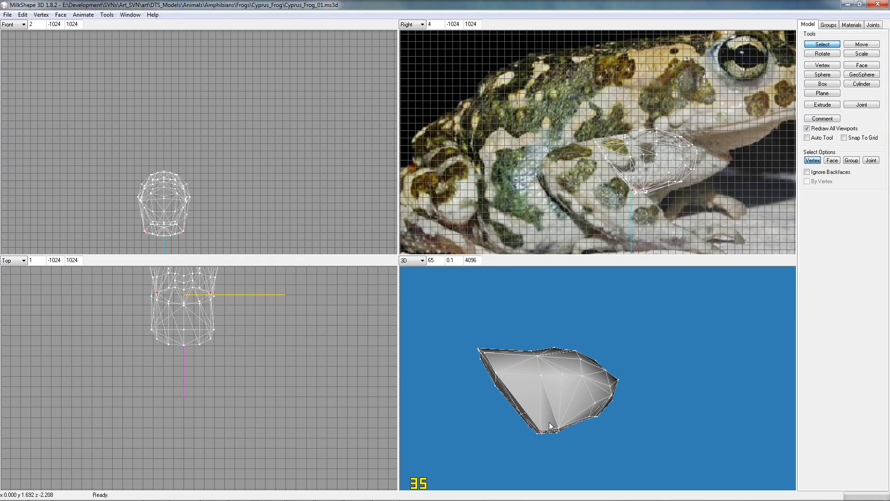
pyautogui.moveTo(549, 421)
pyautogui.mouseDown()
pyautogui.moveTo(536, 429)
pyautogui.moveTo(543, 429)
pyautogui.mouseUp()
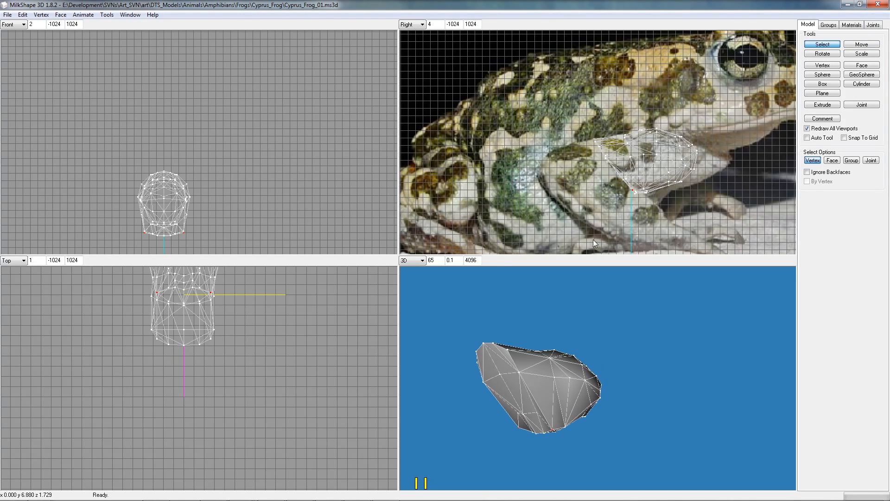
pyautogui.click(860, 45)
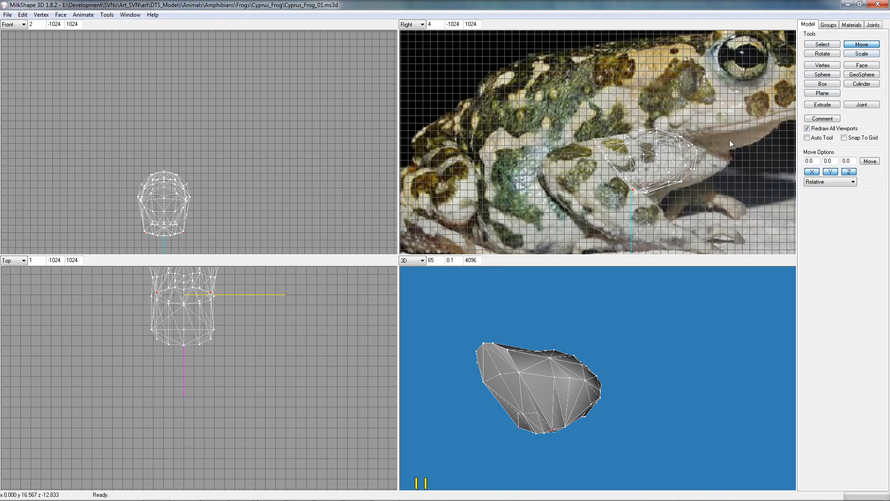
pyautogui.moveTo(632, 218); pyautogui.dragTo(627, 215)
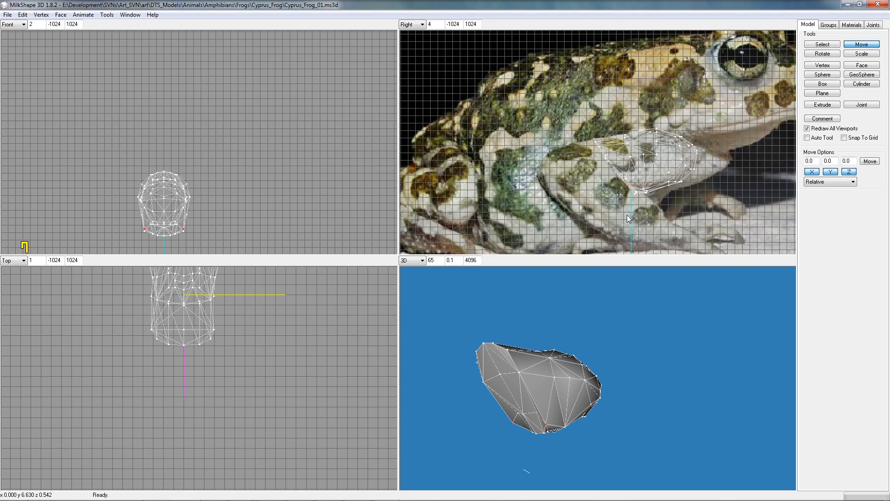
pyautogui.moveTo(626, 215); pyautogui.dragTo(628, 218)
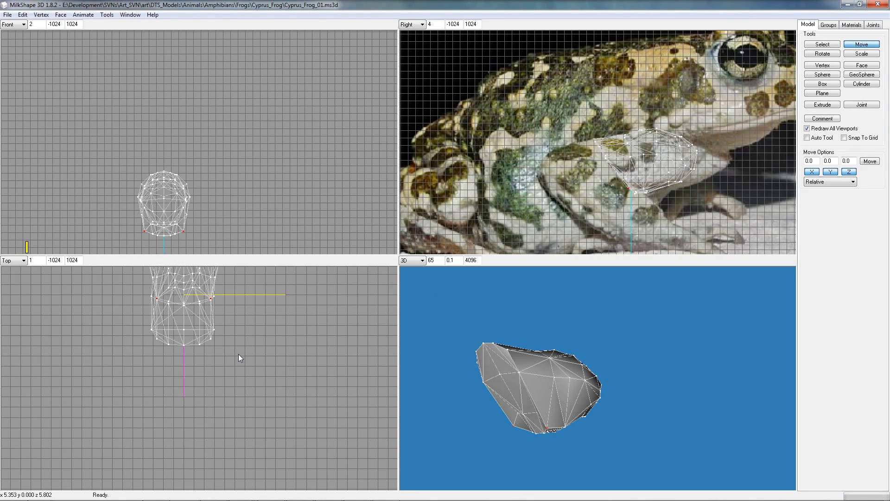
pyautogui.moveTo(215, 226); pyautogui.dragTo(216, 224)
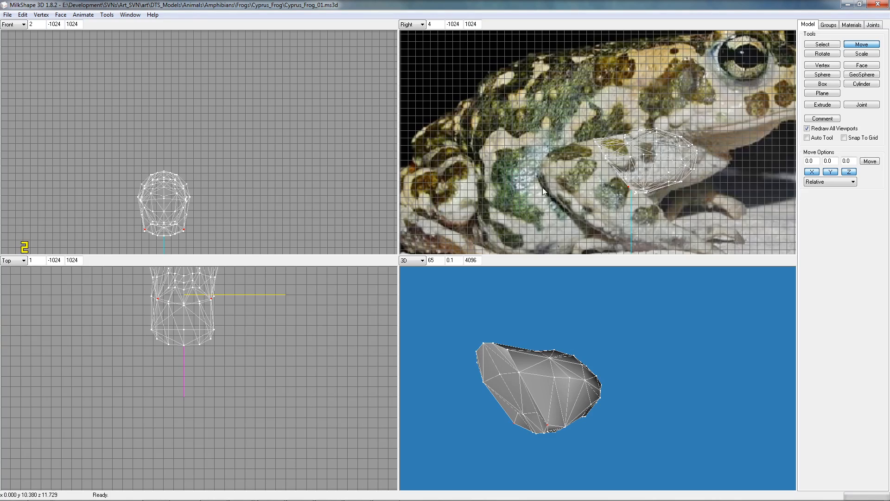
pyautogui.moveTo(633, 215); pyautogui.dragTo(635, 215)
pyautogui.moveTo(624, 340)
pyautogui.mouseDown()
pyautogui.moveTo(631, 409)
pyautogui.moveTo(774, 408)
pyautogui.moveTo(522, 413)
pyautogui.moveTo(639, 407)
pyautogui.moveTo(659, 419)
pyautogui.moveTo(638, 425)
pyautogui.moveTo(632, 411)
pyautogui.mouseUp()
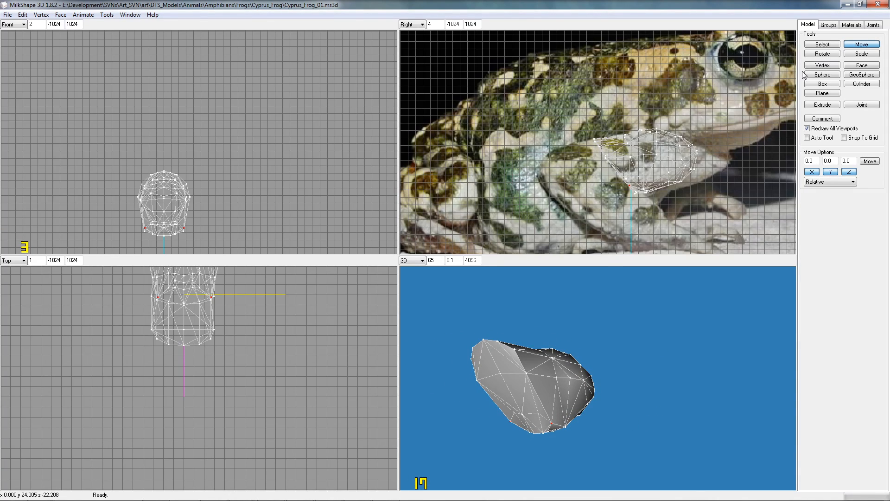
# Select the faces along the whole rear end of the shoulder, from its upper edge down to the underside
pyautogui.click(823, 43)
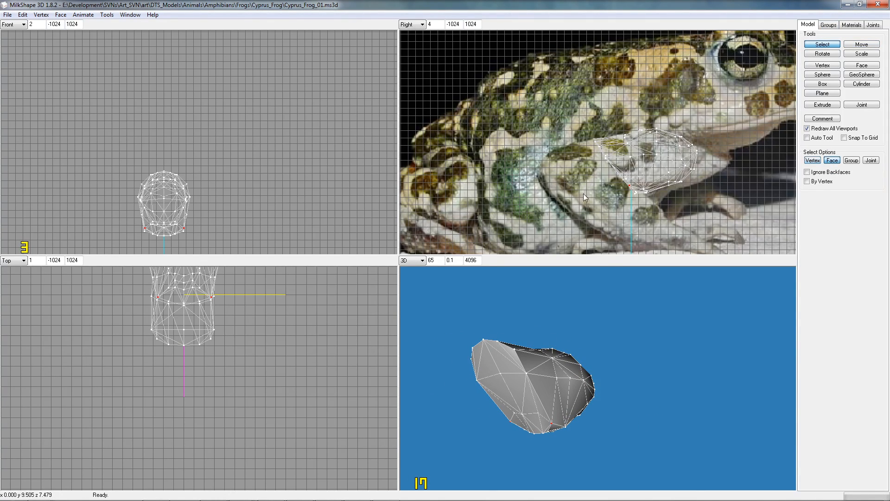
pyautogui.moveTo(585, 132); pyautogui.dragTo(640, 202)
pyautogui.keyDown('shift'); pyautogui.moveTo(621, 170); pyautogui.dragTo(641, 207); pyautogui.keyUp('shift')
pyautogui.keyDown('shift'); pyautogui.moveTo(578, 123); pyautogui.dragTo(617, 176); pyautogui.keyUp('shift')
pyautogui.rightClick(613, 130)
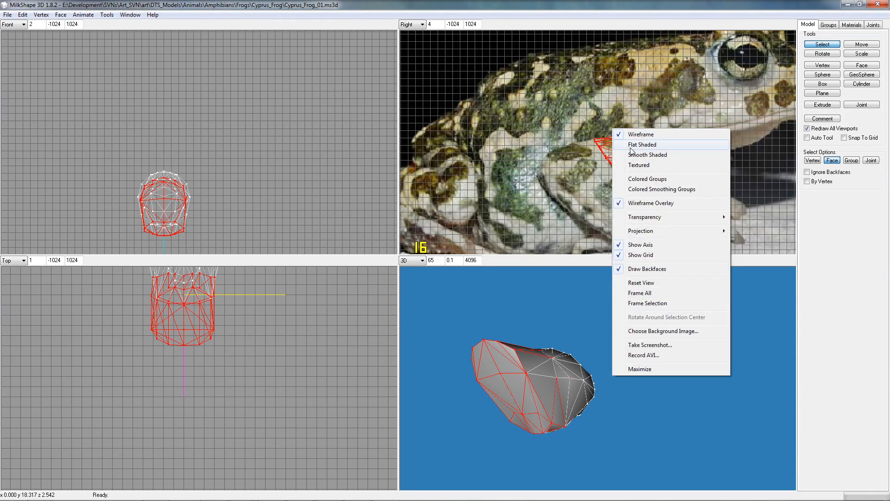
pyautogui.click(563, 102)
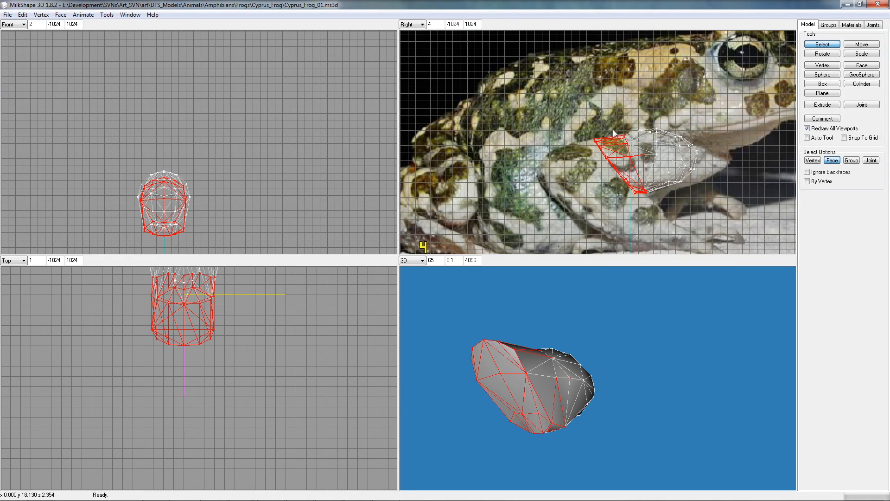
# Deselect the stray top, side and underside faces so only the shoulder's flat rear end is selected
pyautogui.moveTo(606, 131); pyautogui.dragTo(632, 148)
pyautogui.keyDown('shift'); pyautogui.moveTo(636, 157); pyautogui.dragTo(646, 163, button='right'); pyautogui.keyUp('shift')
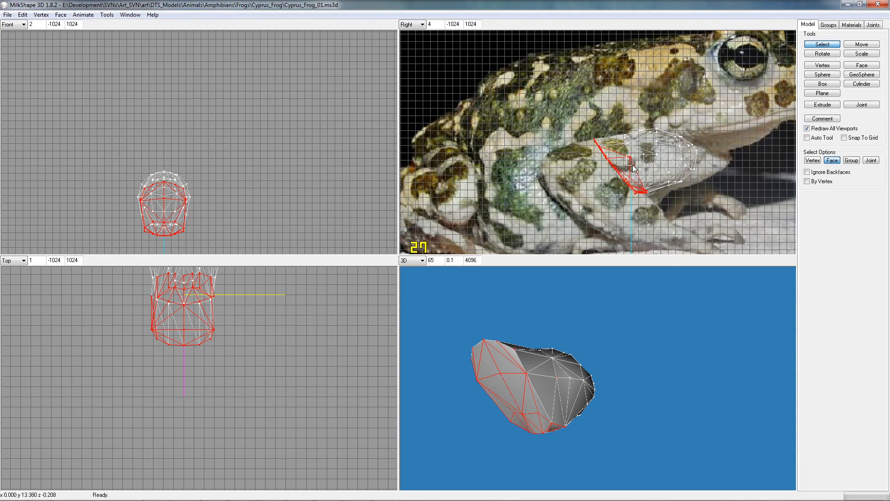
pyautogui.keyDown('shift'); pyautogui.moveTo(619, 151); pyautogui.dragTo(621, 164, button='right'); pyautogui.keyUp('shift')
pyautogui.keyDown('shift'); pyautogui.moveTo(636, 176); pyautogui.dragTo(649, 192, button='right'); pyautogui.keyUp('shift')
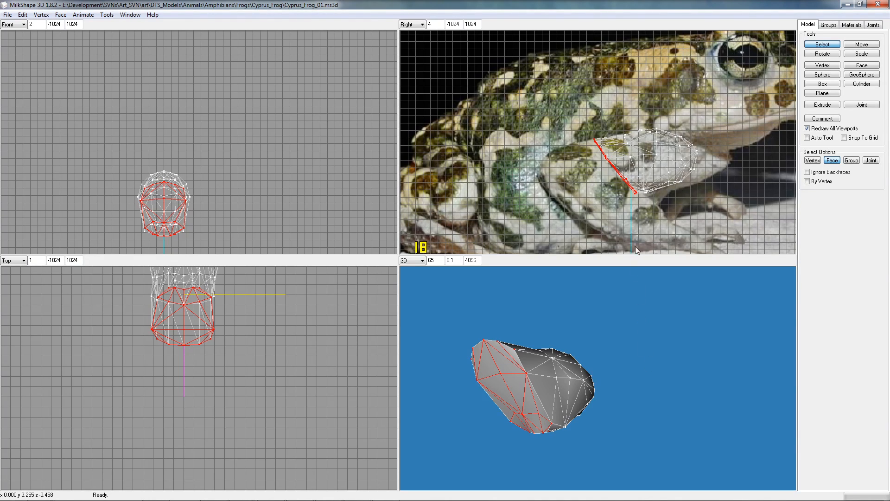
pyautogui.keyDown('shift'); pyautogui.click(623, 175); pyautogui.keyUp('shift')
pyautogui.moveTo(640, 182)
pyautogui.keyDown('shift'); pyautogui.mouseDown(button='right')
pyautogui.moveTo(643, 191)
pyautogui.moveTo(635, 186)
pyautogui.mouseUp(button='right'); pyautogui.keyUp('shift')
pyautogui.moveTo(538, 447); pyautogui.dragTo(548, 408)
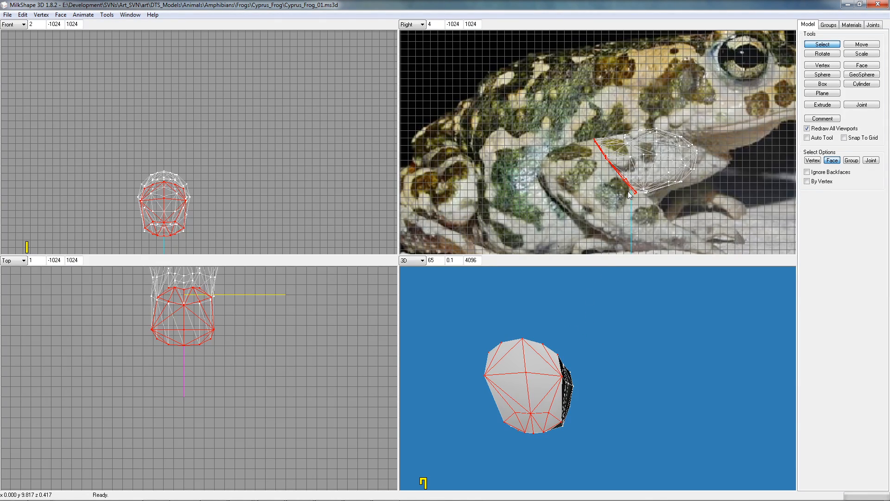
# Extrude the rear faces backward and slightly down, and rotate the new end to follow the upper arm in the photo
pyautogui.click(823, 105)
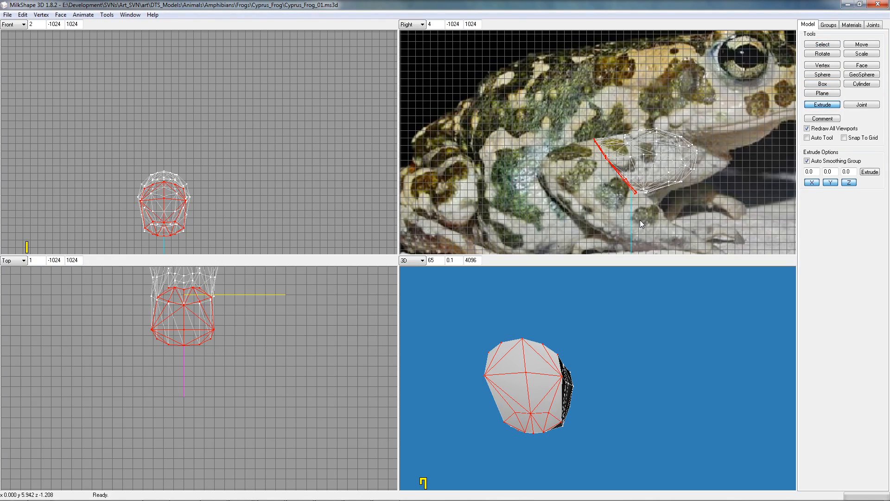
pyautogui.moveTo(649, 204); pyautogui.dragTo(636, 208)
pyautogui.moveTo(631, 210); pyautogui.dragTo(627, 207)
pyautogui.moveTo(613, 371); pyautogui.dragTo(550, 397)
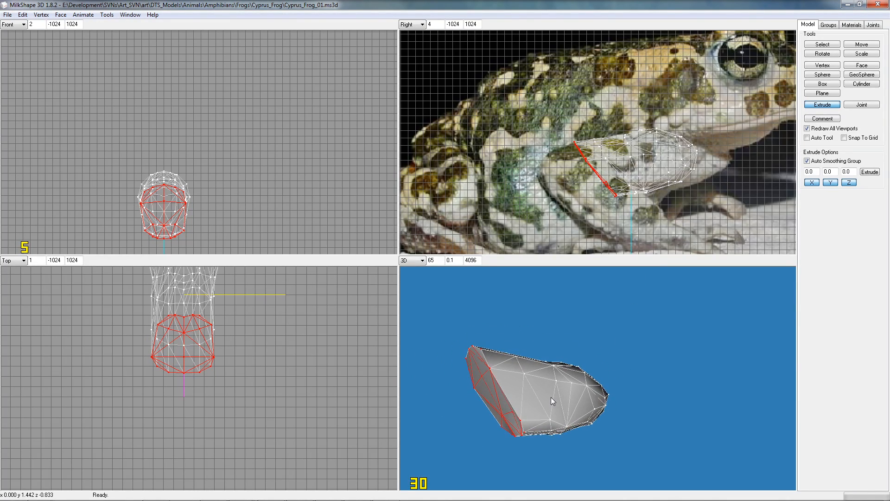
pyautogui.click(820, 54)
pyautogui.moveTo(641, 224); pyautogui.dragTo(648, 222)
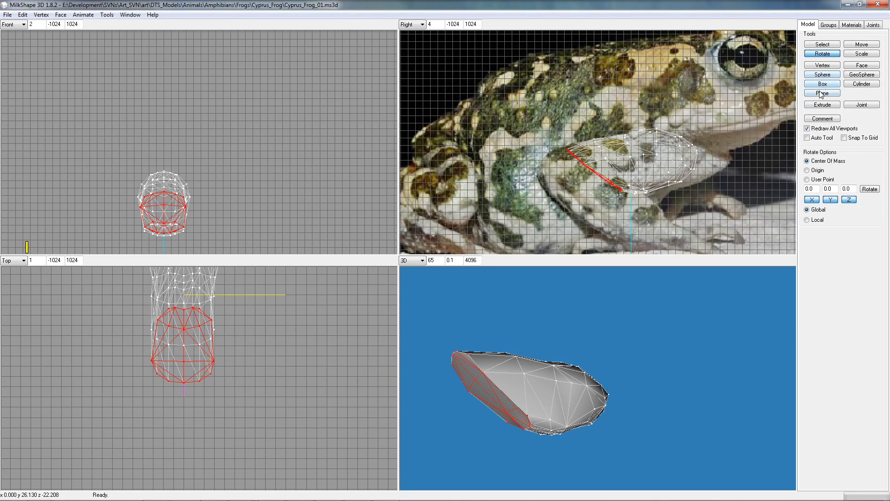
# Extrude the end faces again to the elbow in the photo and tilt them further toward horizontal
pyautogui.click(822, 105)
pyautogui.moveTo(674, 218); pyautogui.dragTo(655, 223)
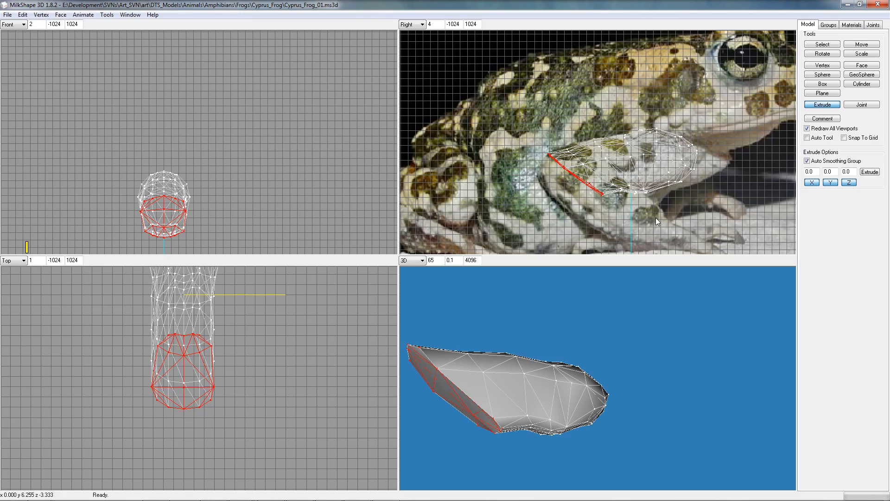
pyautogui.click(822, 54)
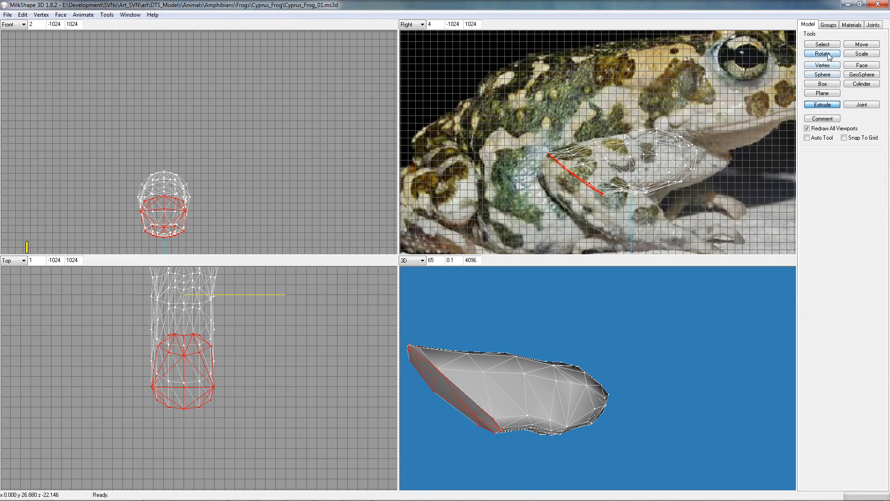
pyautogui.moveTo(668, 221); pyautogui.dragTo(675, 218)
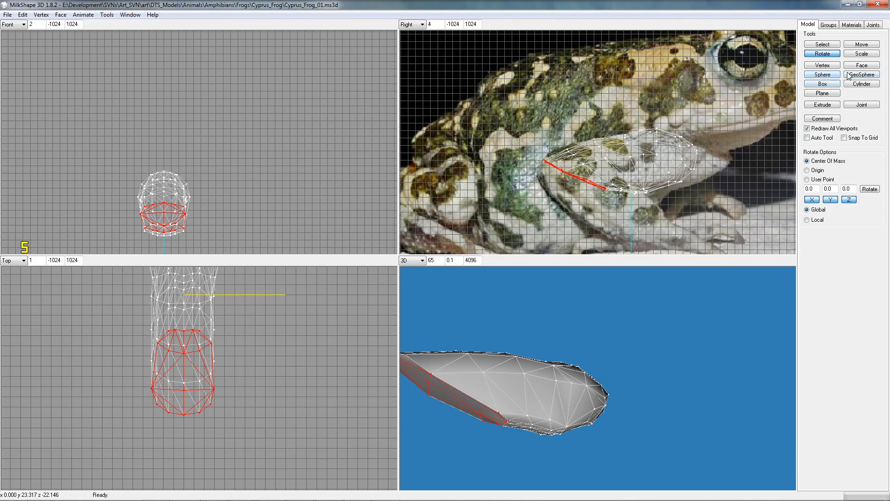
# Extrude the elbow end faces downward and slightly backward, and rotate the new end to nearly horizontal
pyautogui.click(833, 105)
pyautogui.moveTo(655, 215); pyautogui.dragTo(649, 227)
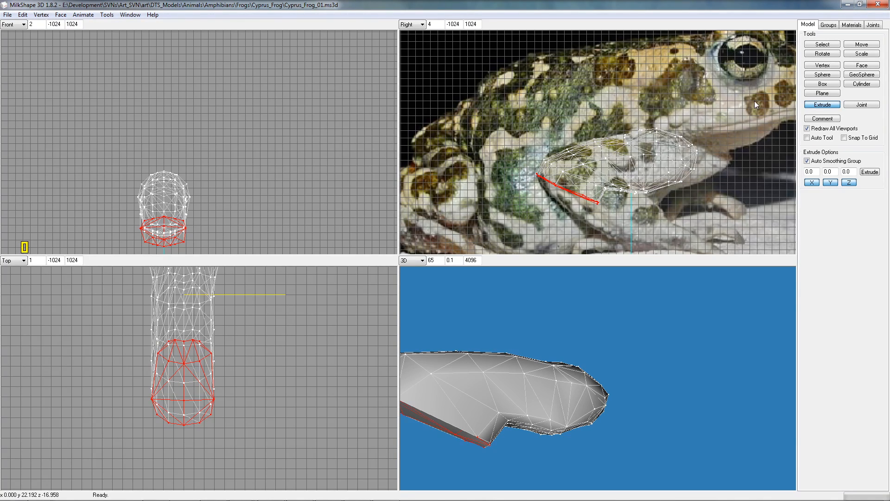
pyautogui.click(832, 54)
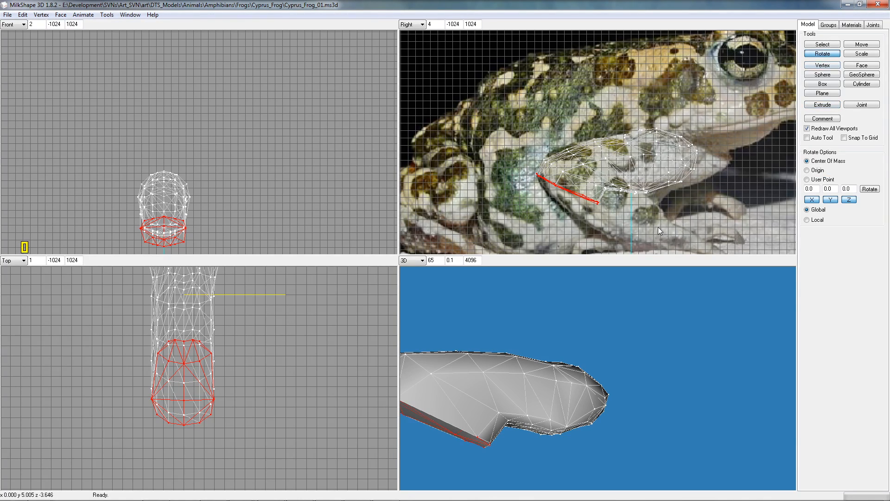
pyautogui.moveTo(658, 228); pyautogui.dragTo(667, 220)
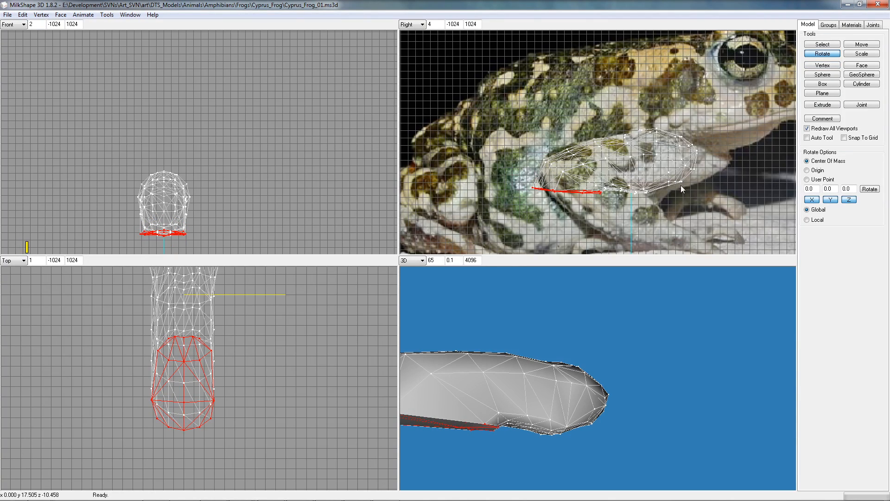
# Fine-tune the elbow end's position and tilt against the photo, nudging it upward and sloping it slightly down toward the front
pyautogui.click(866, 44)
pyautogui.moveTo(626, 233); pyautogui.dragTo(635, 224)
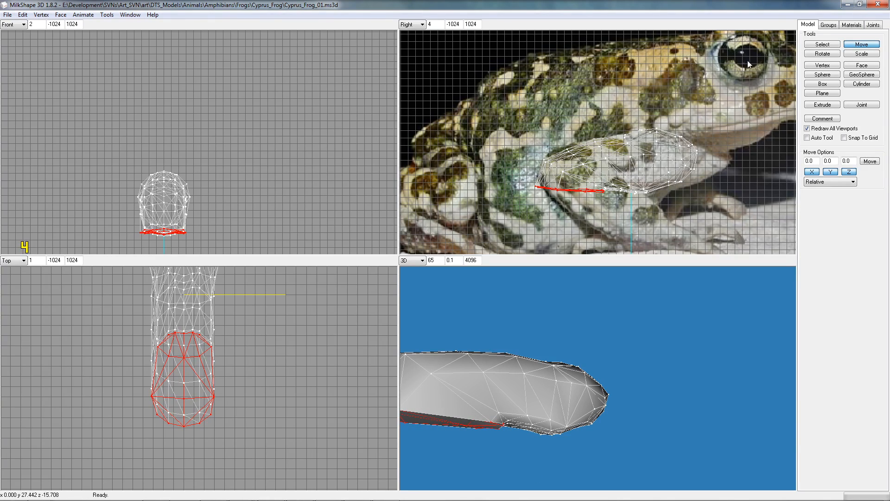
pyautogui.click(810, 55)
pyautogui.moveTo(702, 210); pyautogui.dragTo(701, 208)
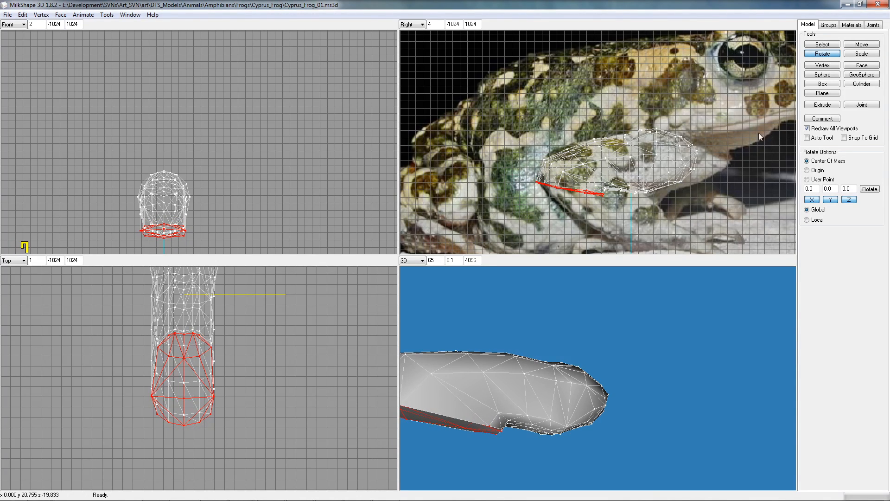
pyautogui.click(861, 45)
pyautogui.moveTo(631, 220); pyautogui.dragTo(631, 216)
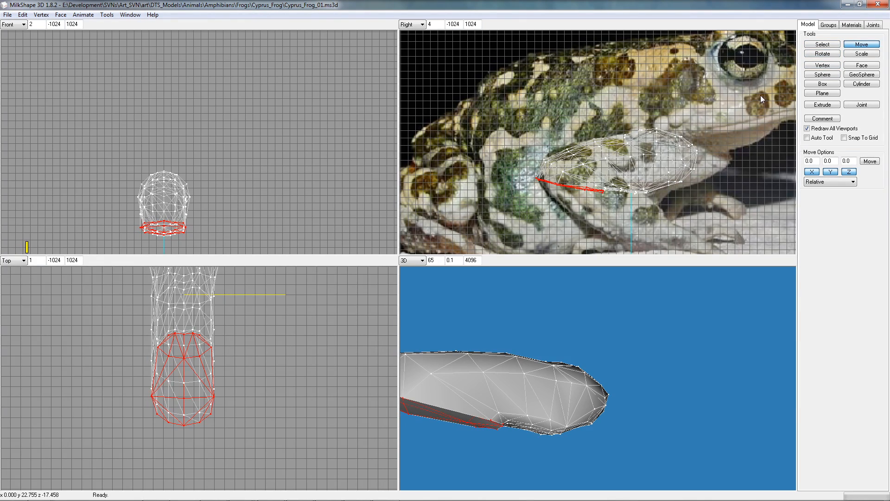
# Extrude the end faces down and forward around the elbow, and rotate them so the front edge rises toward the forearm
pyautogui.click(822, 105)
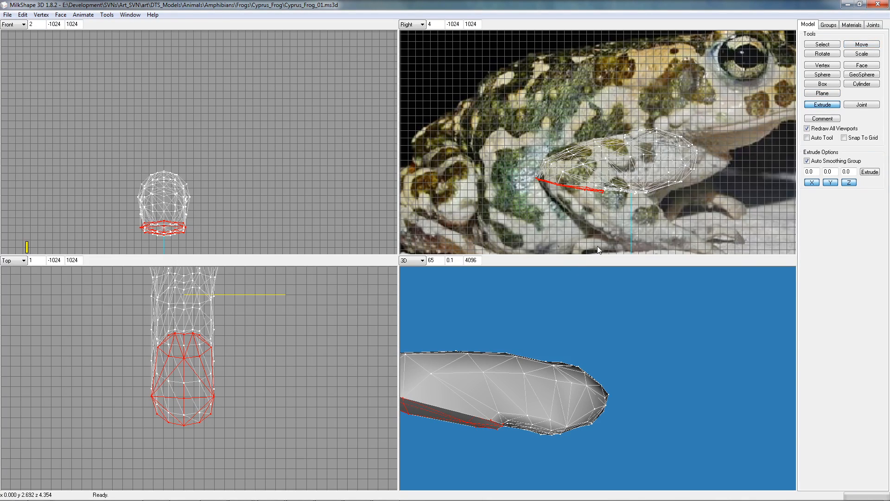
pyautogui.moveTo(608, 234)
pyautogui.mouseDown()
pyautogui.moveTo(621, 236)
pyautogui.moveTo(623, 255)
pyautogui.mouseUp()
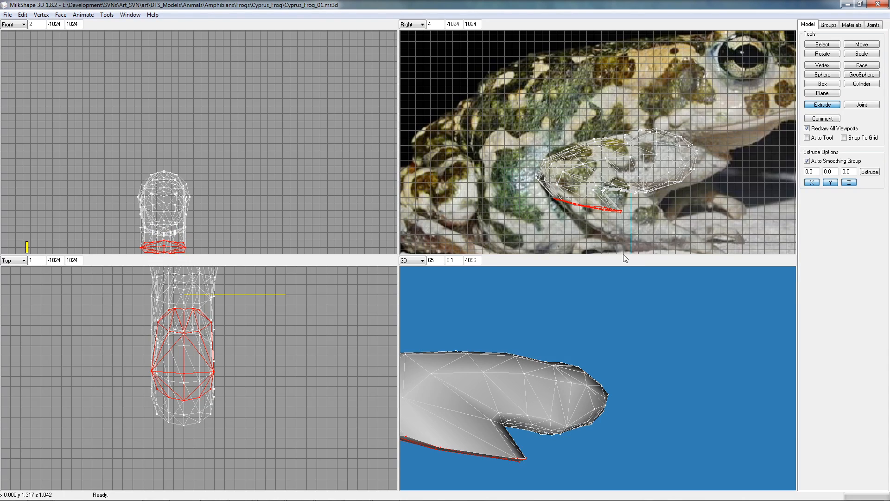
pyautogui.click(831, 55)
pyautogui.moveTo(659, 232); pyautogui.dragTo(658, 211)
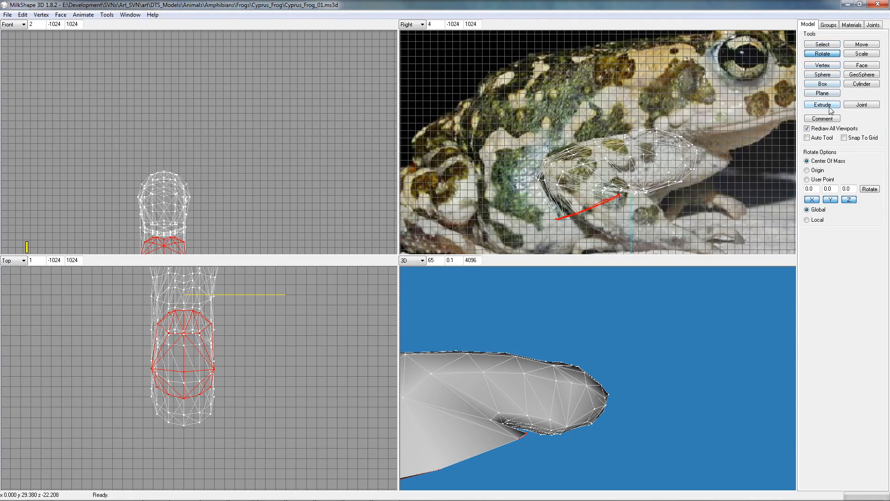
# Extrude the end faces forward and down along the forearm in the photo in four successive segments toward the wrist
pyautogui.click(822, 107)
pyautogui.moveTo(633, 238); pyautogui.dragTo(666, 235)
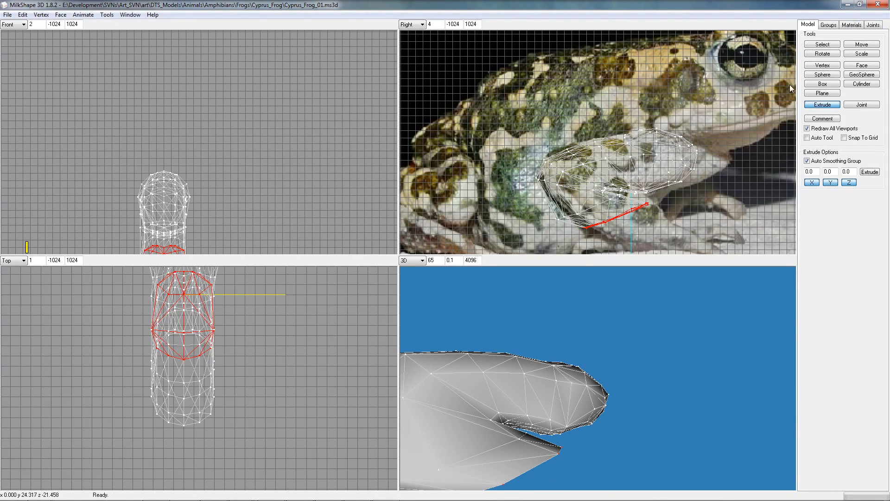
pyautogui.moveTo(647, 228); pyautogui.dragTo(664, 239)
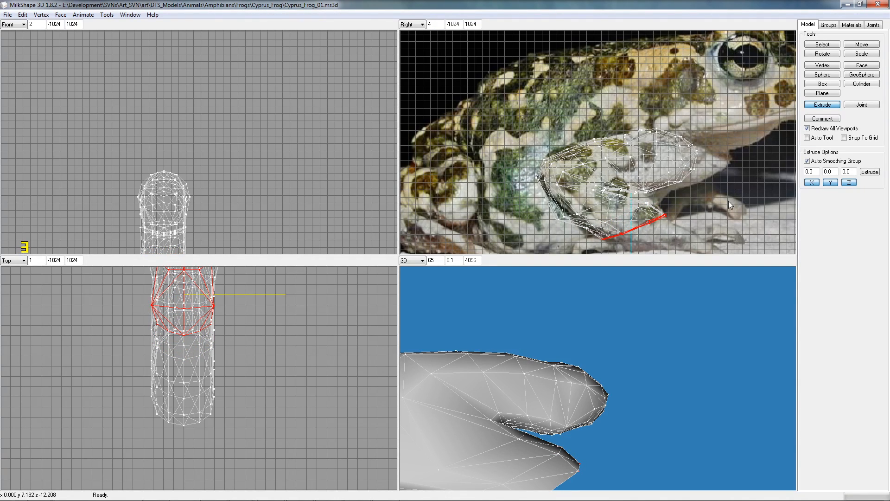
pyautogui.moveTo(694, 244); pyautogui.dragTo(640, 171, button='right')
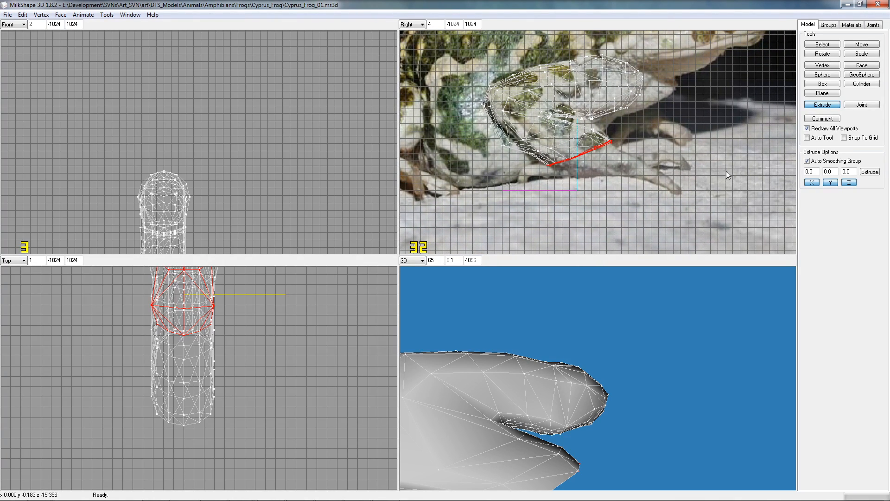
pyautogui.moveTo(634, 195); pyautogui.dragTo(643, 203)
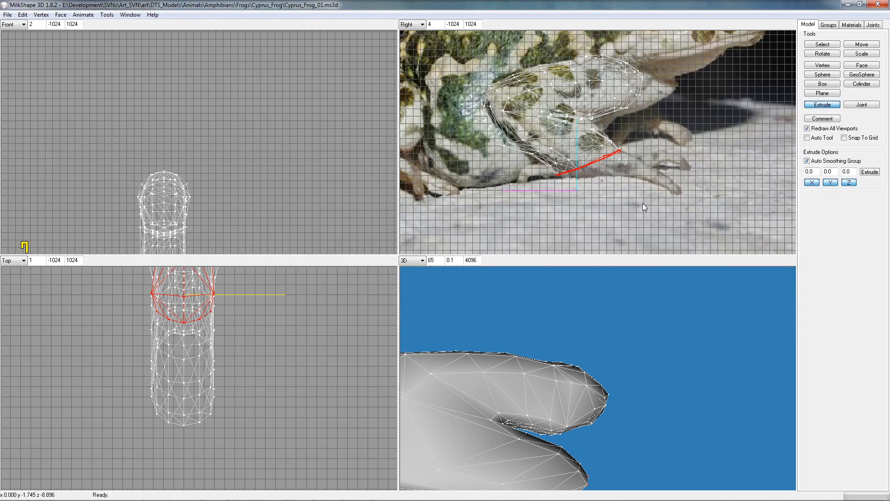
pyautogui.moveTo(634, 188); pyautogui.dragTo(654, 196)
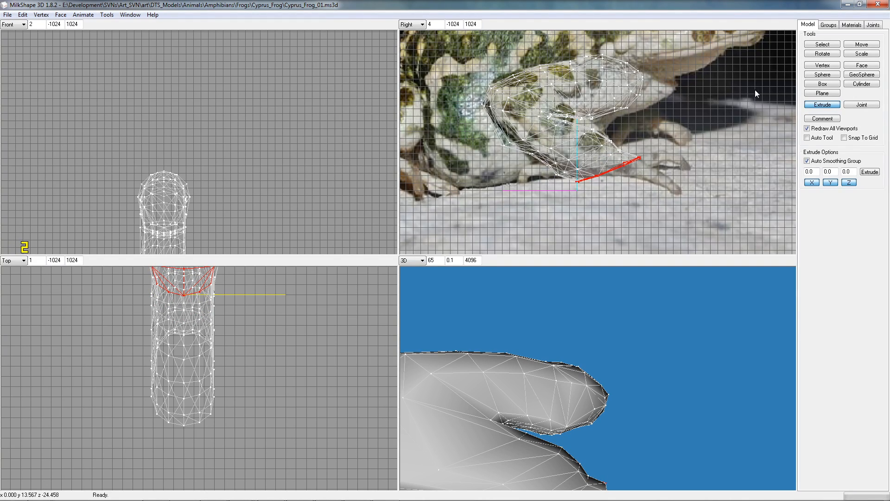
# Rotate the wrist end faces to a steeper angle across the forearm and extrude them a short way forward toward the hand
pyautogui.click(833, 53)
pyautogui.moveTo(724, 199); pyautogui.dragTo(706, 179)
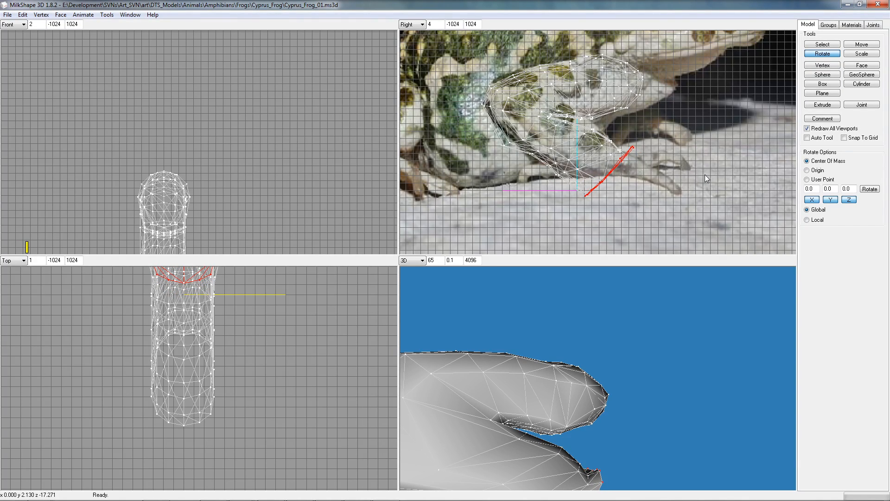
pyautogui.moveTo(691, 171)
pyautogui.mouseDown()
pyautogui.moveTo(702, 171)
pyautogui.moveTo(688, 176)
pyautogui.mouseUp()
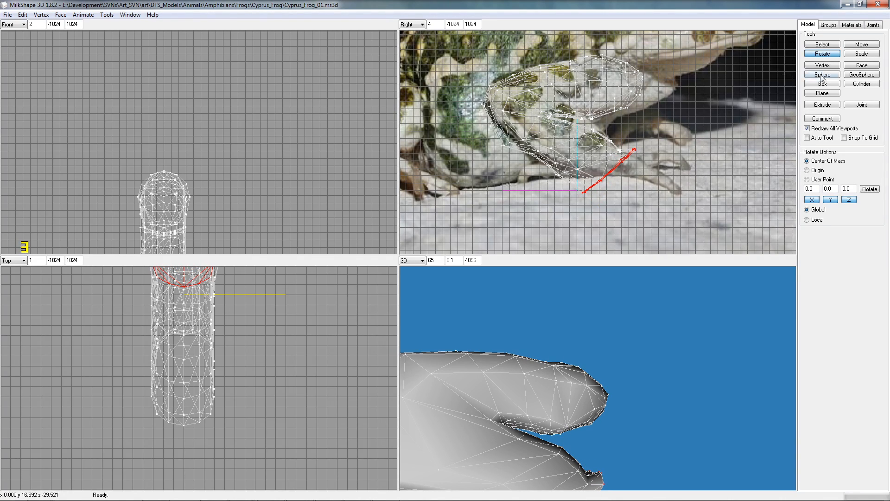
pyautogui.click(828, 107)
pyautogui.moveTo(646, 206); pyautogui.dragTo(661, 207)
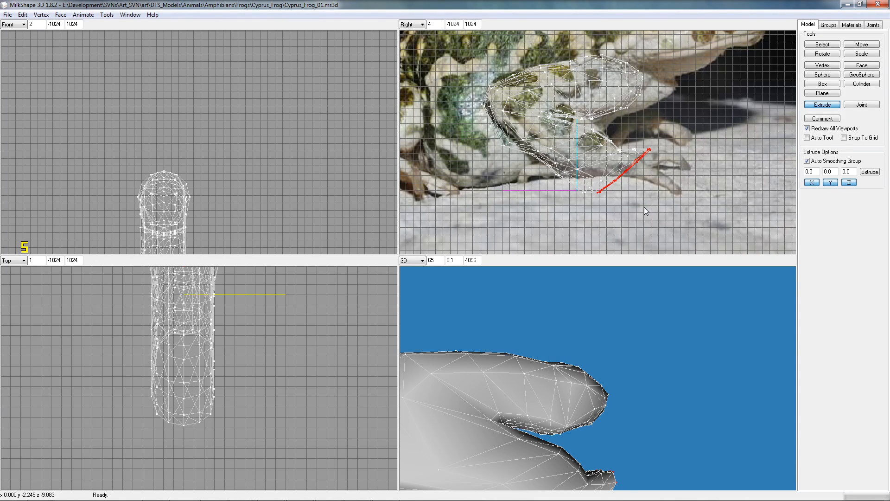
# Switch to vertex selection and nudge the vertices at the front of the inner elbow crease slightly forward
pyautogui.click(823, 44)
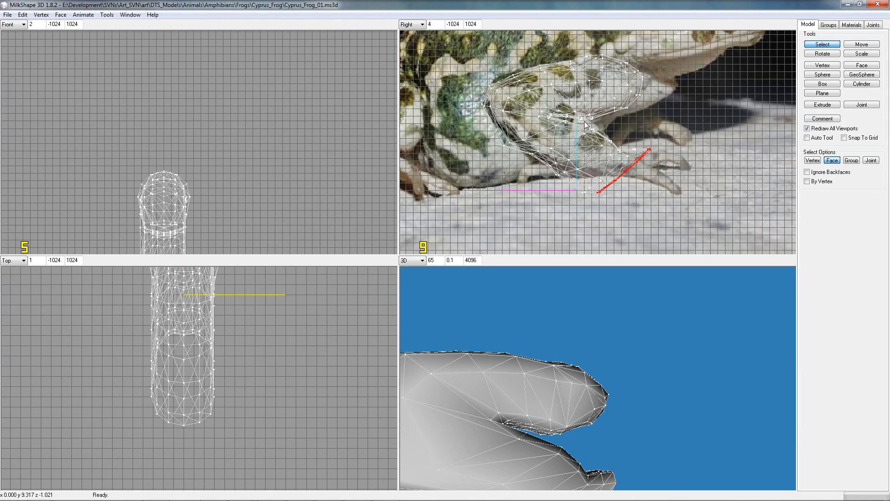
pyautogui.moveTo(585, 124); pyautogui.dragTo(598, 116)
pyautogui.click(812, 160)
pyautogui.moveTo(591, 123); pyautogui.dragTo(578, 119)
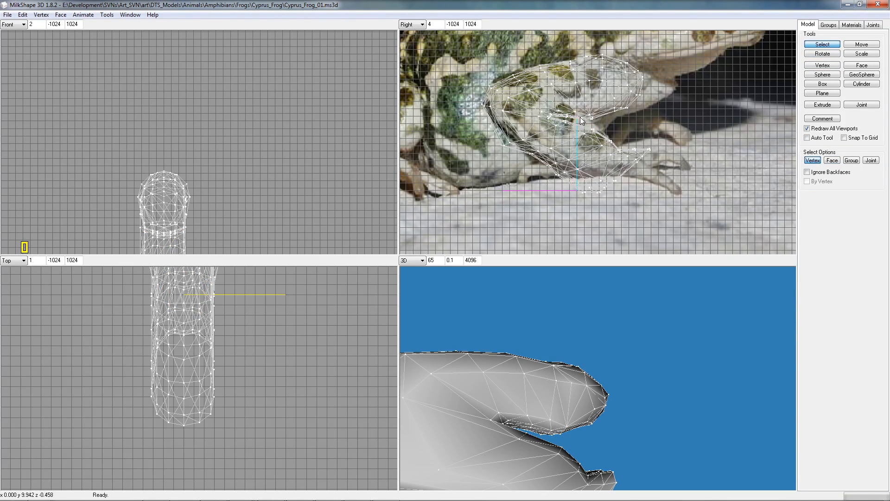
pyautogui.click(862, 45)
pyautogui.moveTo(629, 124); pyautogui.dragTo(631, 124)
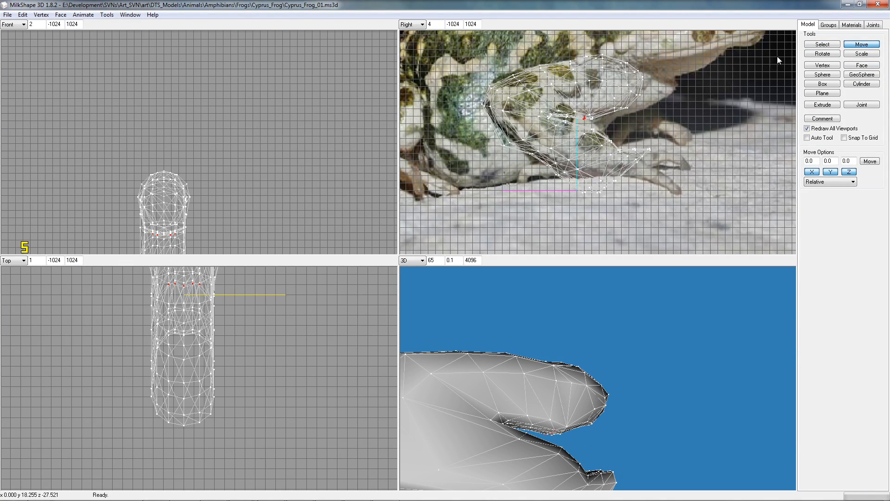
# Select the crowded cluster of vertices inside the elbow bend and move it slightly forward
pyautogui.click(820, 45)
pyautogui.moveTo(546, 115); pyautogui.dragTo(572, 128)
pyautogui.moveTo(531, 102); pyautogui.dragTo(577, 129)
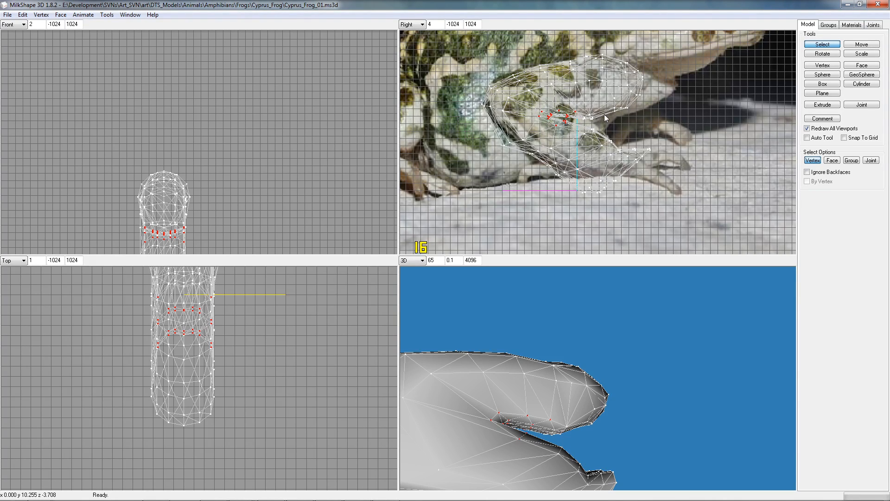
pyautogui.click(865, 45)
pyautogui.moveTo(633, 135); pyautogui.dragTo(639, 135)
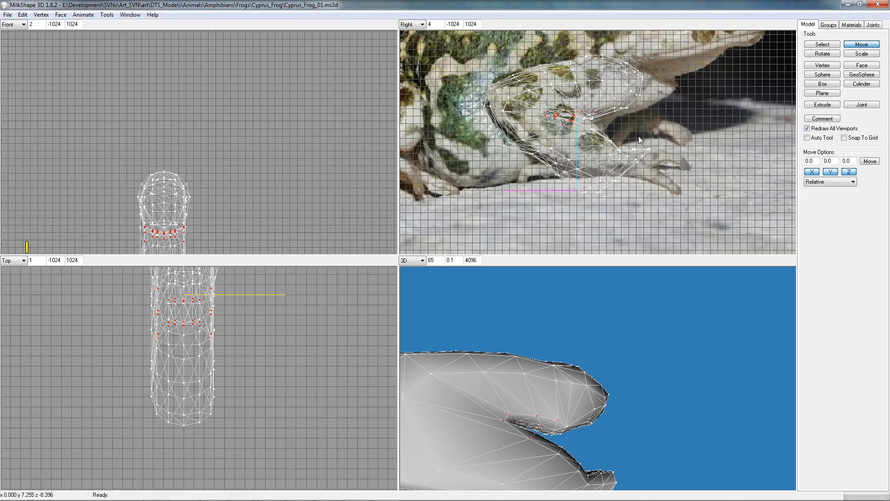
# Narrow the selection to the rearmost vertices of the inner elbow cluster and move them further forward
pyautogui.click(821, 45)
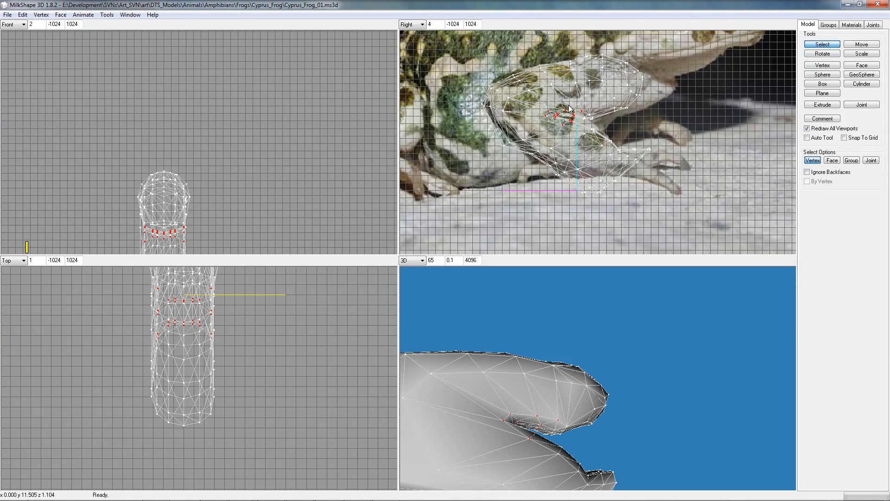
pyautogui.moveTo(534, 101); pyautogui.dragTo(570, 123)
pyautogui.click(857, 45)
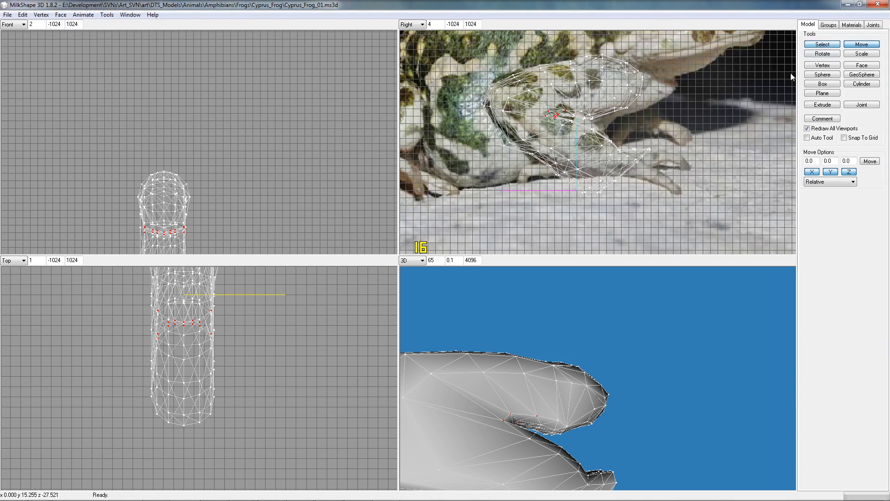
pyautogui.moveTo(679, 124); pyautogui.dragTo(688, 124)
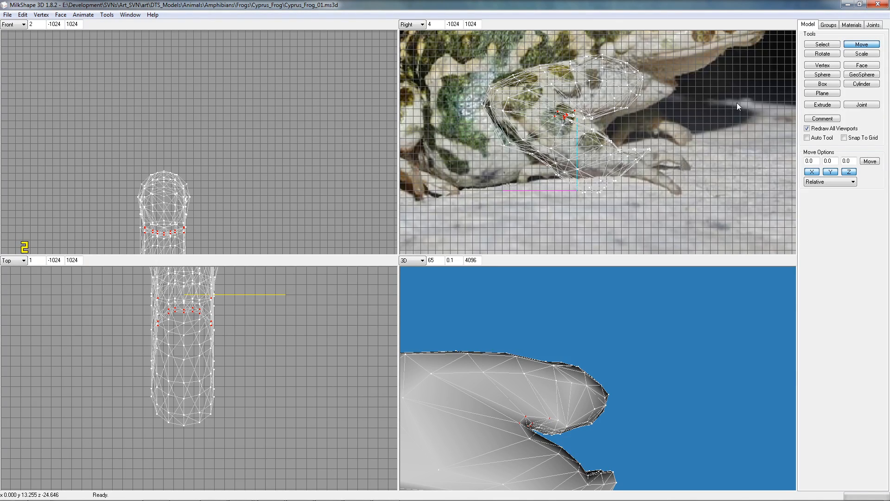
# Select the side vertices just above the inner elbow crease and nudge them slightly backward
pyautogui.click(820, 44)
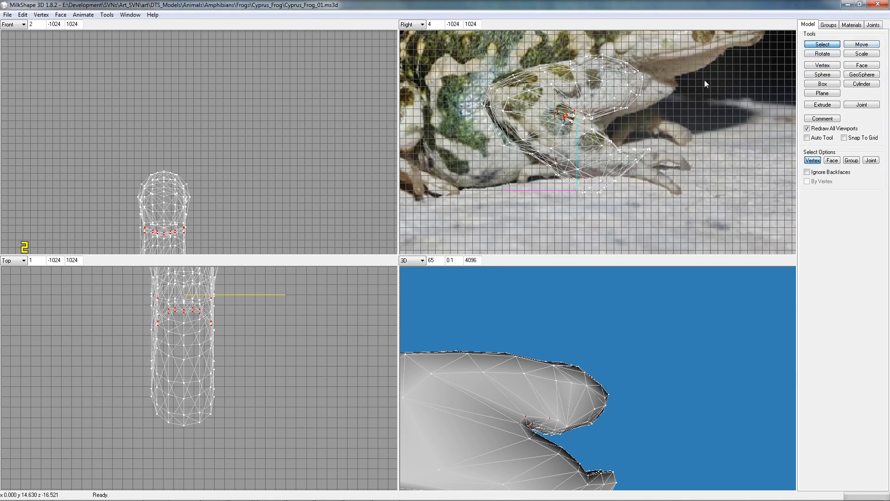
pyautogui.click(573, 111)
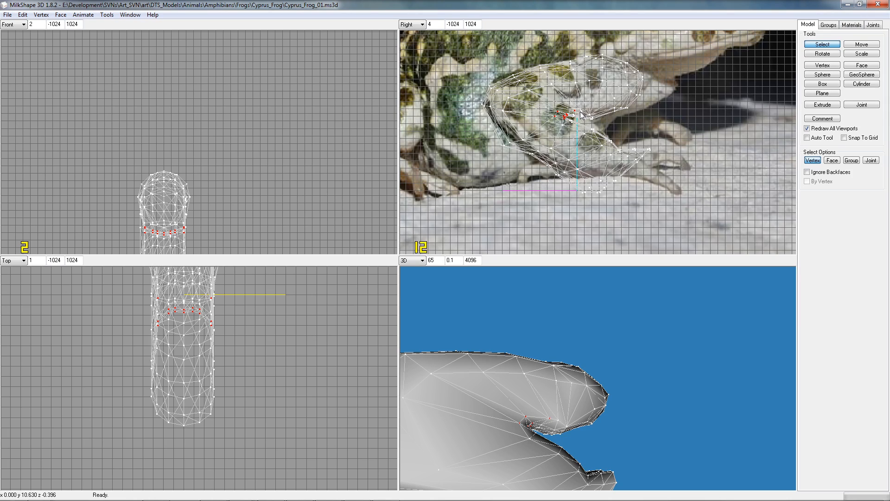
pyautogui.click(853, 46)
pyautogui.moveTo(692, 108); pyautogui.dragTo(688, 108)
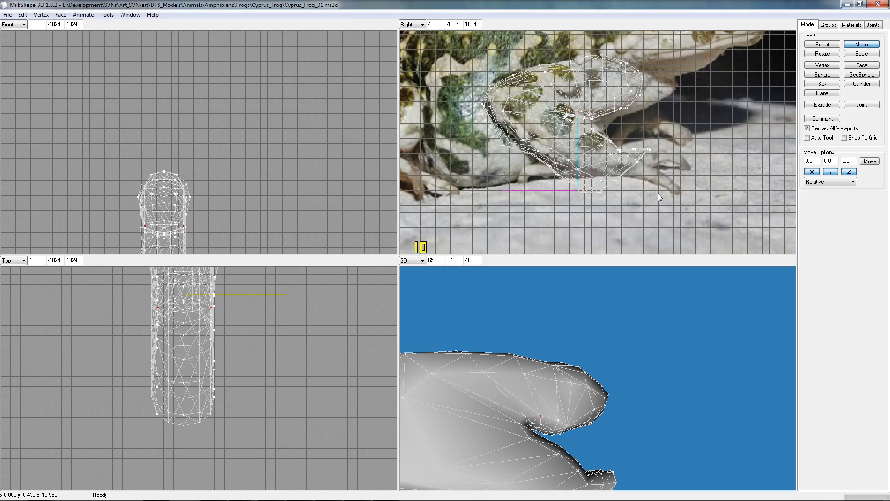
# Select the vertices along the rear underside of the elbow, move them up and slightly forward, and rotate them toward horizontal
pyautogui.click(832, 44)
pyautogui.moveTo(489, 128); pyautogui.dragTo(531, 158)
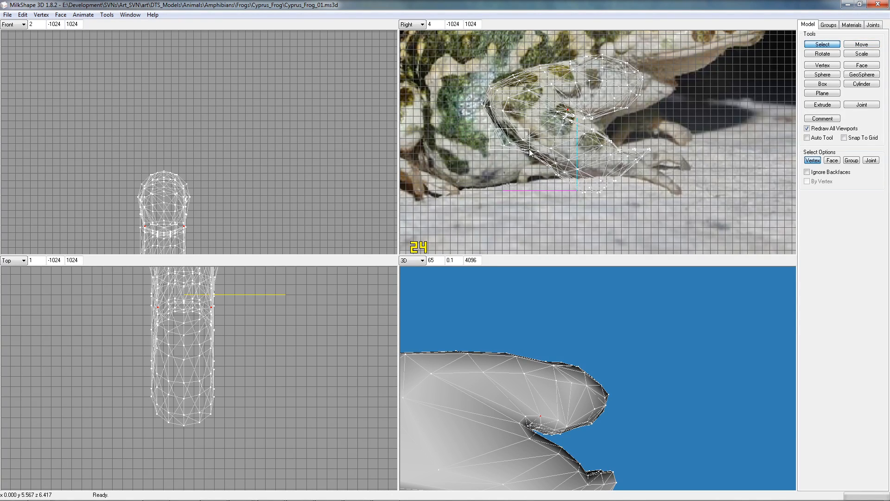
pyautogui.click(857, 44)
pyautogui.moveTo(529, 194); pyautogui.dragTo(535, 182)
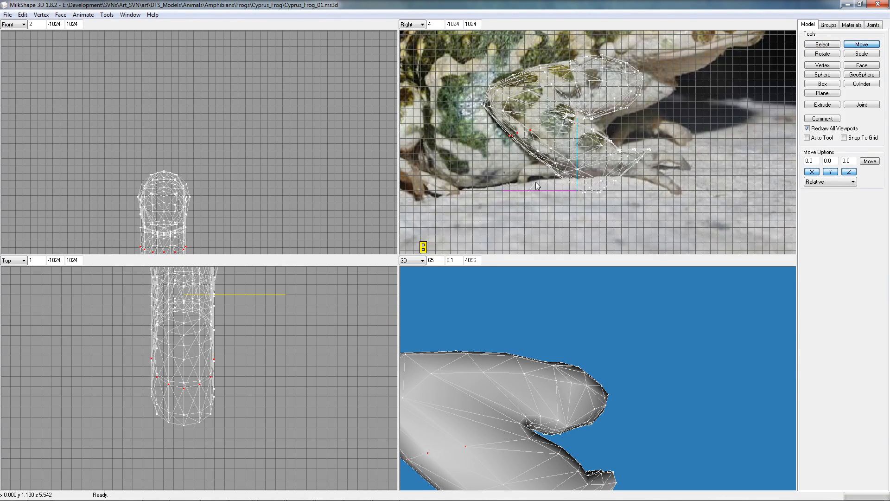
pyautogui.click(820, 54)
pyautogui.moveTo(624, 149); pyautogui.dragTo(605, 143)
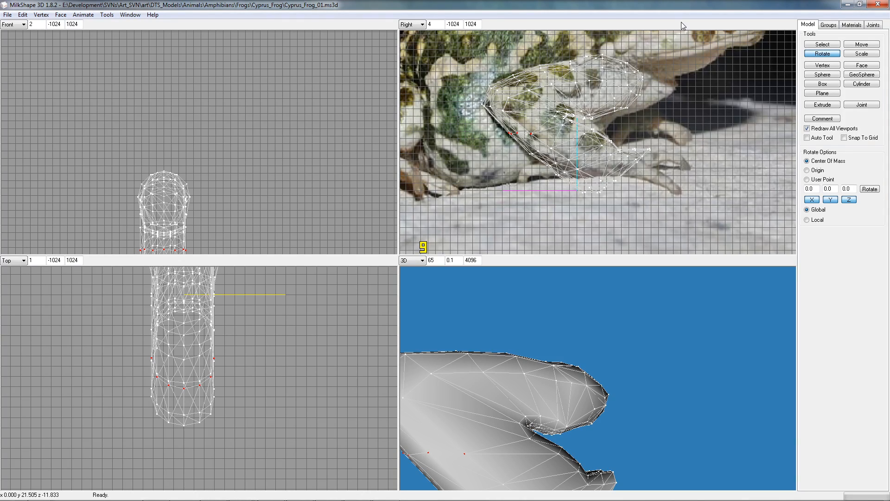
# Select the rear vertices of the inner elbow crease, try nudging them slightly downward, and undo that move
pyautogui.click(822, 45)
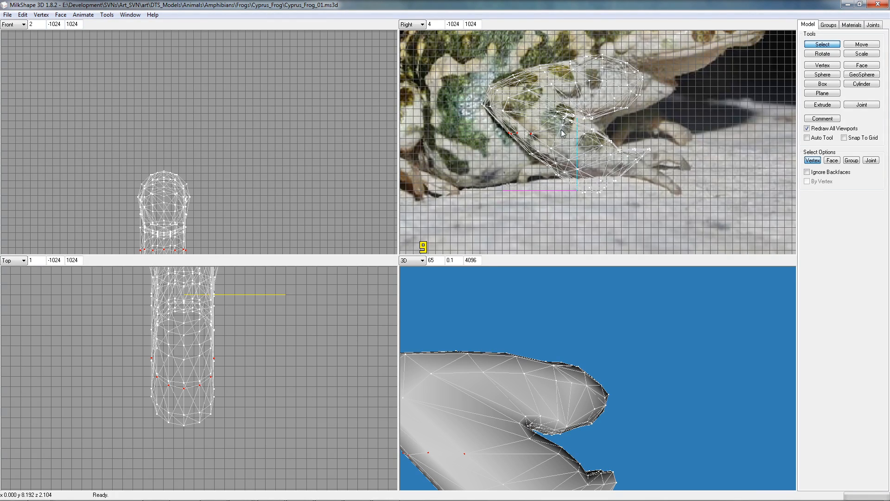
pyautogui.click(561, 117)
pyautogui.click(861, 45)
pyautogui.moveTo(619, 135); pyautogui.dragTo(618, 137)
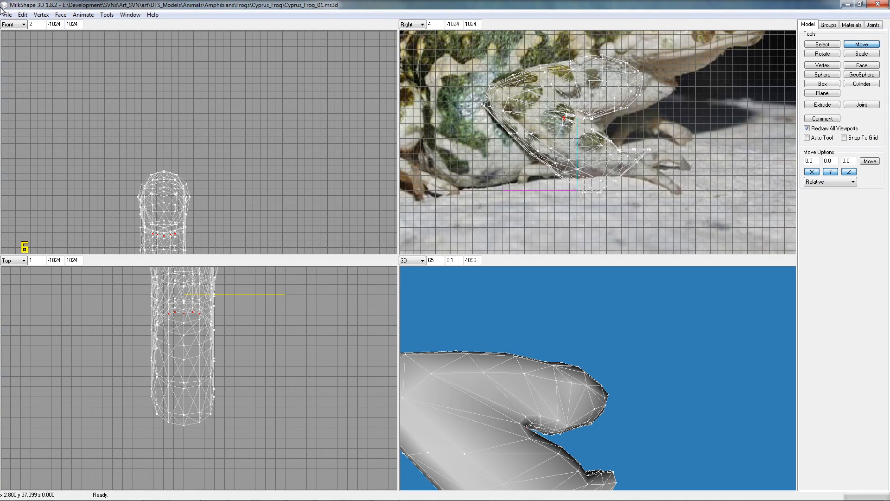
pyautogui.click(23, 14)
pyautogui.click(32, 25)
# Add the remaining inner crease and elbow side vertices to the selection and move them all forward
pyautogui.click(829, 45)
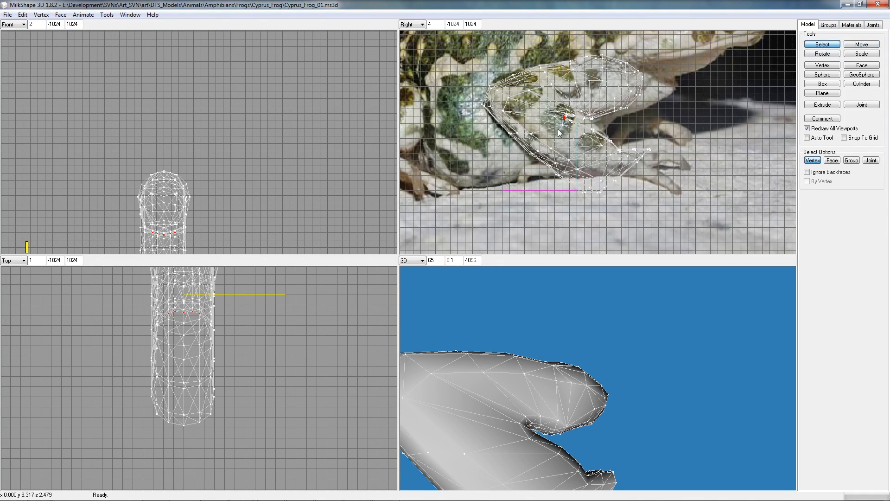
pyautogui.moveTo(575, 131)
pyautogui.keyDown('shift'); pyautogui.mouseDown()
pyautogui.moveTo(558, 119)
pyautogui.moveTo(567, 128)
pyautogui.mouseUp(); pyautogui.keyUp('shift')
pyautogui.keyDown('shift'); pyautogui.moveTo(502, 108); pyautogui.dragTo(538, 143); pyautogui.keyUp('shift')
pyautogui.click(862, 45)
pyautogui.moveTo(692, 127); pyautogui.dragTo(705, 129)
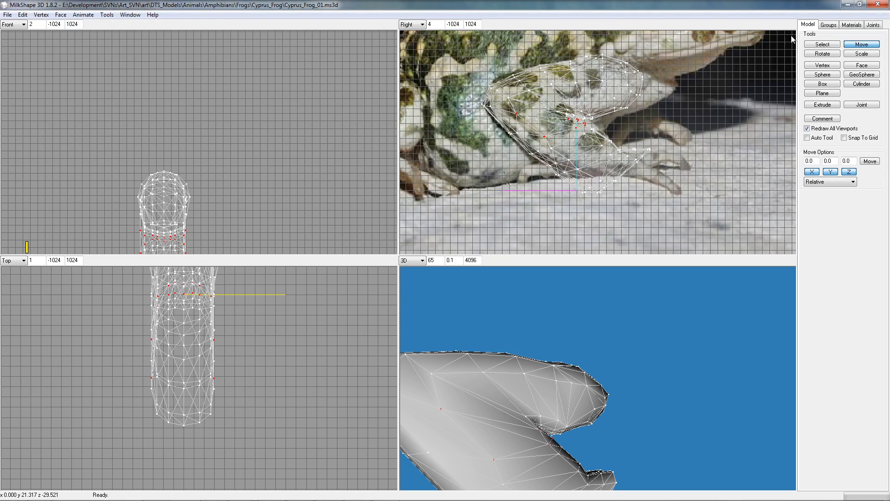
# Deselect the rear vertices of the inner elbow crease and move the remaining crease and side vertices slightly forward
pyautogui.click(816, 44)
pyautogui.moveTo(567, 113); pyautogui.dragTo(584, 130)
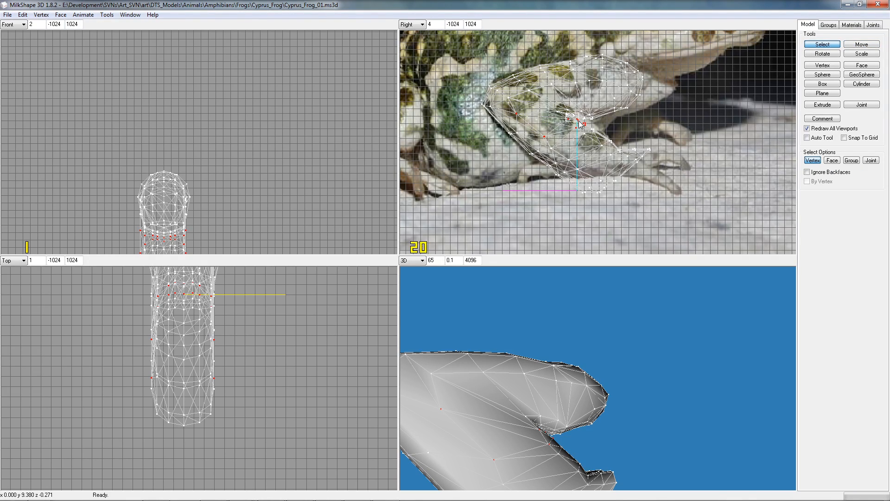
pyautogui.moveTo(517, 117); pyautogui.dragTo(566, 139)
pyautogui.click(861, 44)
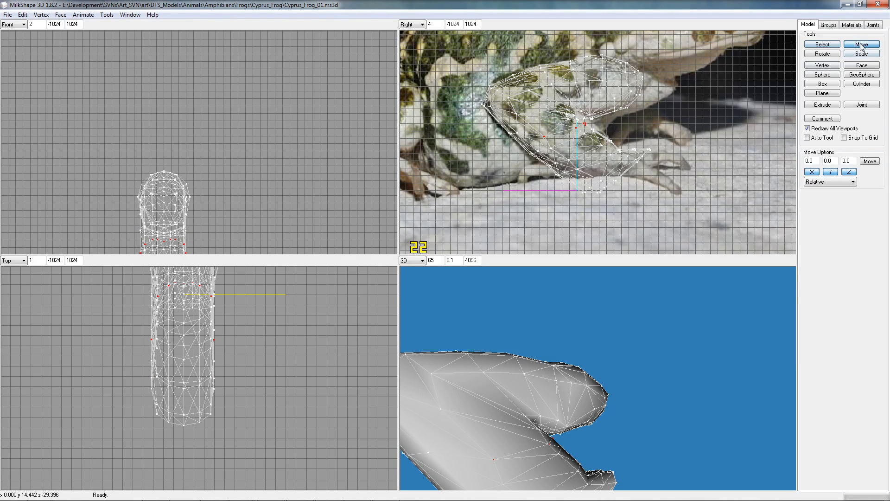
pyautogui.moveTo(661, 146); pyautogui.dragTo(668, 145)
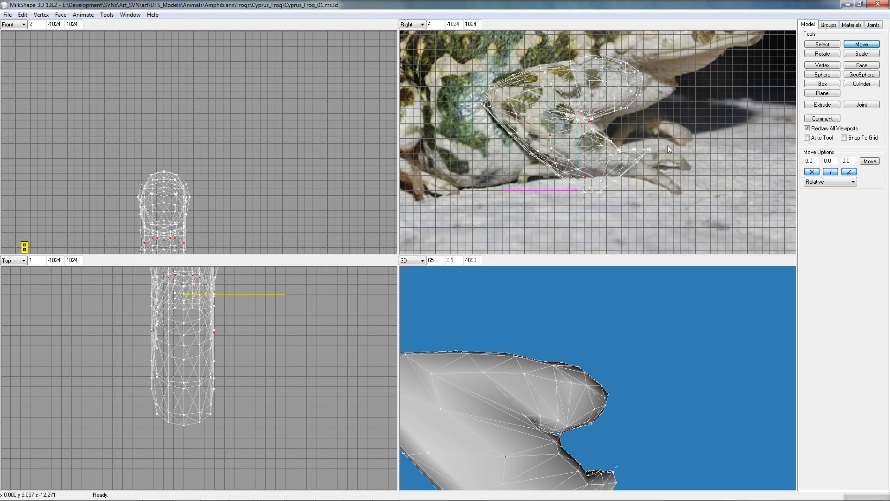
# Select the row of vertices just below the inner elbow crease and move it slightly forward along the forearm
pyautogui.click(823, 45)
pyautogui.click(550, 148)
pyautogui.keyDown('shift'); pyautogui.moveTo(582, 127); pyautogui.dragTo(650, 134); pyautogui.keyUp('shift')
pyautogui.click(862, 45)
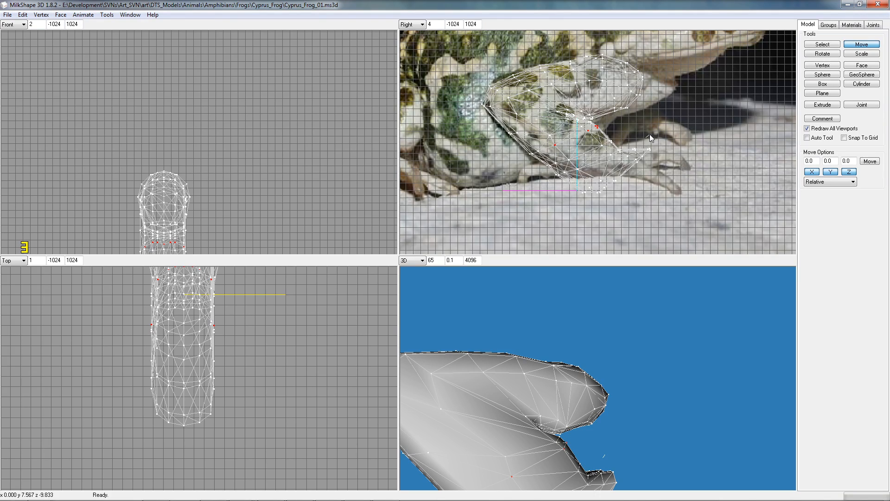
# Select two successive rows of vertices along the rear edge of the lower leg and nudge each slightly to smooth the outline
pyautogui.click(816, 44)
pyautogui.moveTo(501, 128); pyautogui.dragTo(528, 147)
pyautogui.click(862, 44)
pyautogui.moveTo(598, 179); pyautogui.dragTo(599, 178)
pyautogui.click(811, 46)
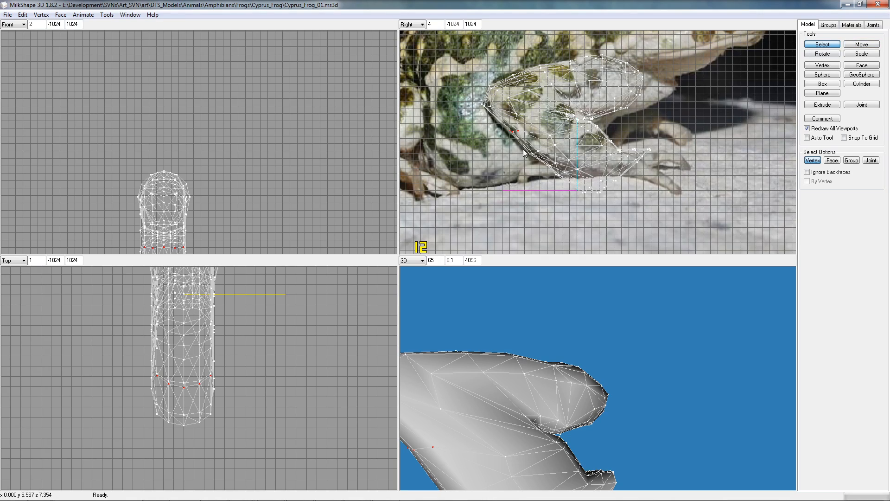
pyautogui.moveTo(523, 145); pyautogui.dragTo(546, 165)
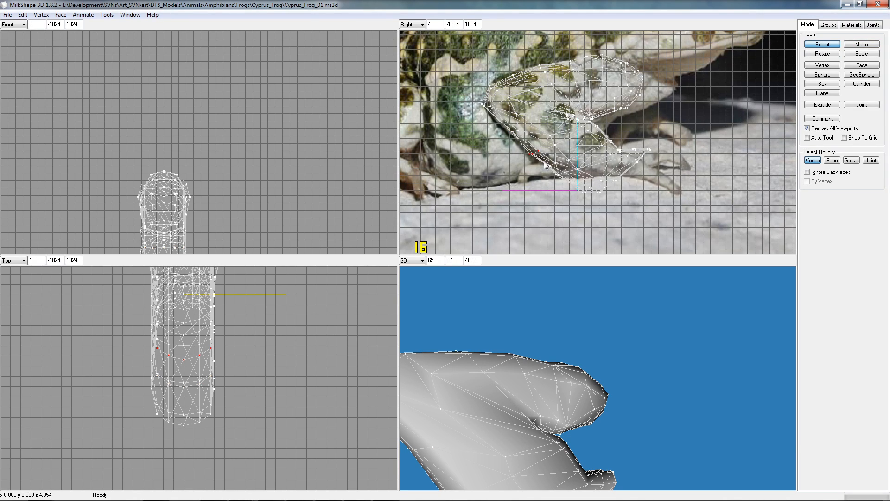
pyautogui.click(850, 47)
pyautogui.moveTo(641, 162); pyautogui.dragTo(629, 160)
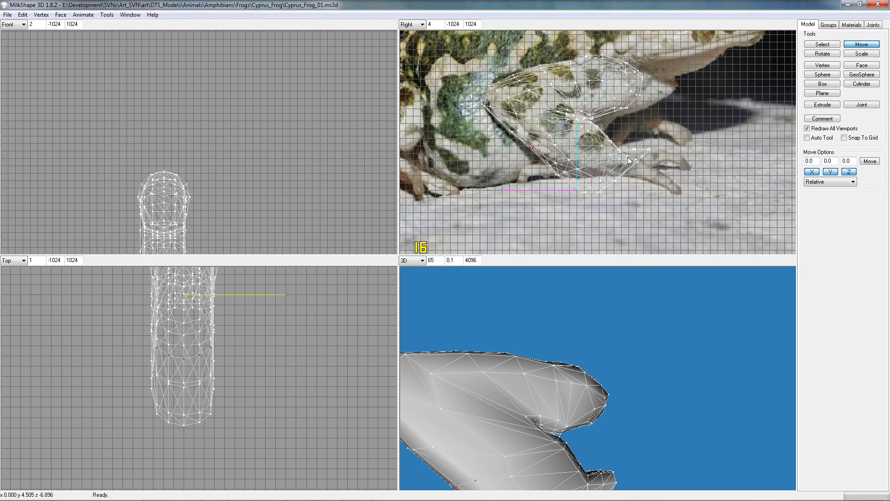
# Select the row of vertices just above the lower rear corner of the leg and move it slightly up and forward
pyautogui.click(833, 44)
pyautogui.moveTo(533, 156); pyautogui.dragTo(569, 163)
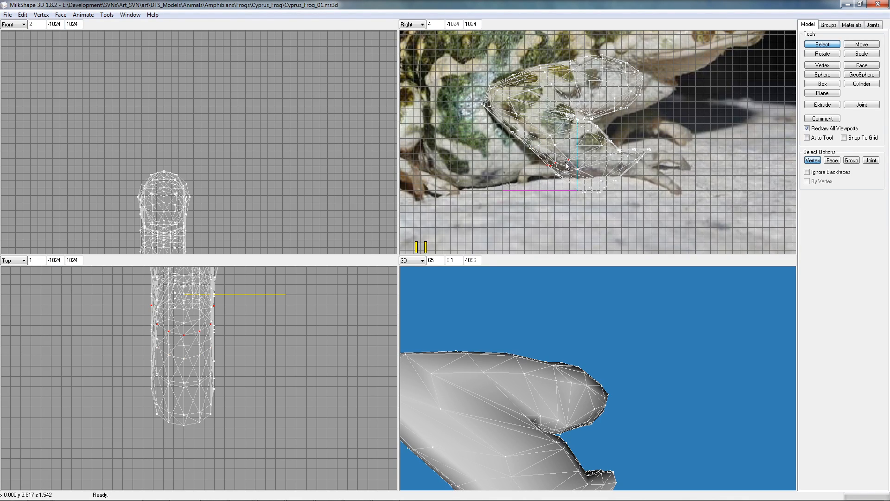
pyautogui.click(856, 45)
pyautogui.moveTo(652, 173); pyautogui.dragTo(641, 175)
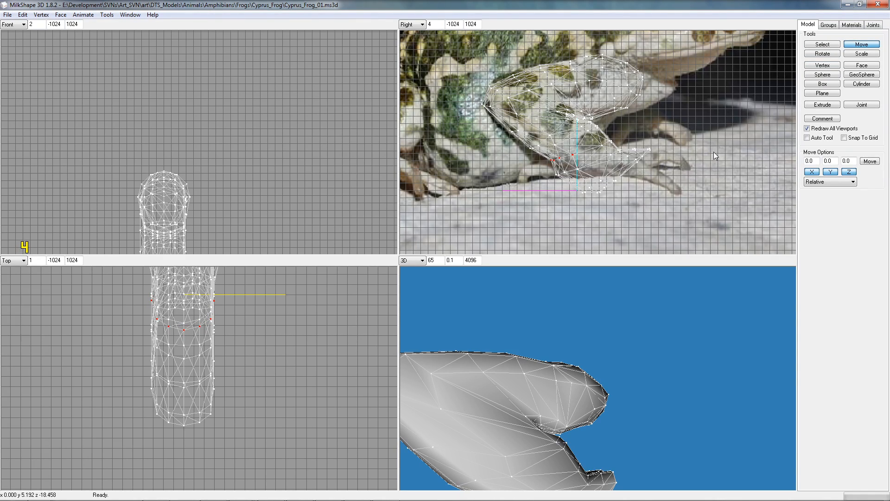
# Select the row of vertices at the lower rear corner of the leg and move it up and forward
pyautogui.click(821, 45)
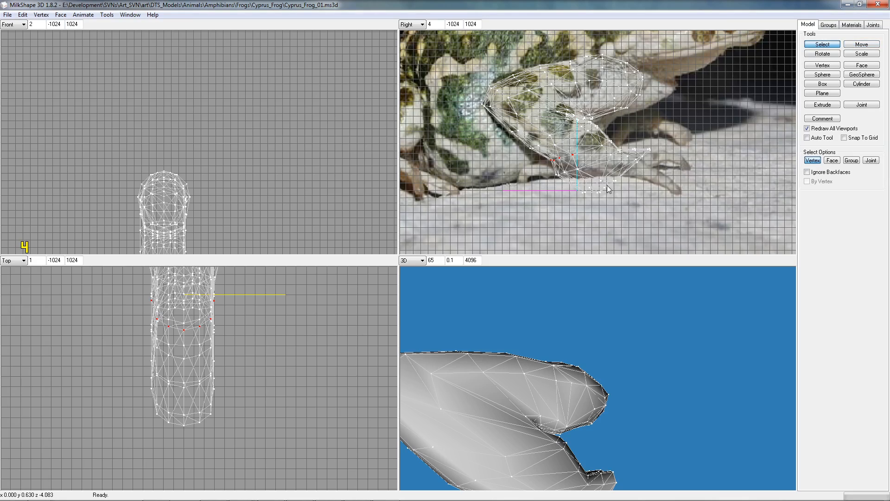
pyautogui.moveTo(558, 174); pyautogui.dragTo(583, 184)
pyautogui.click(871, 44)
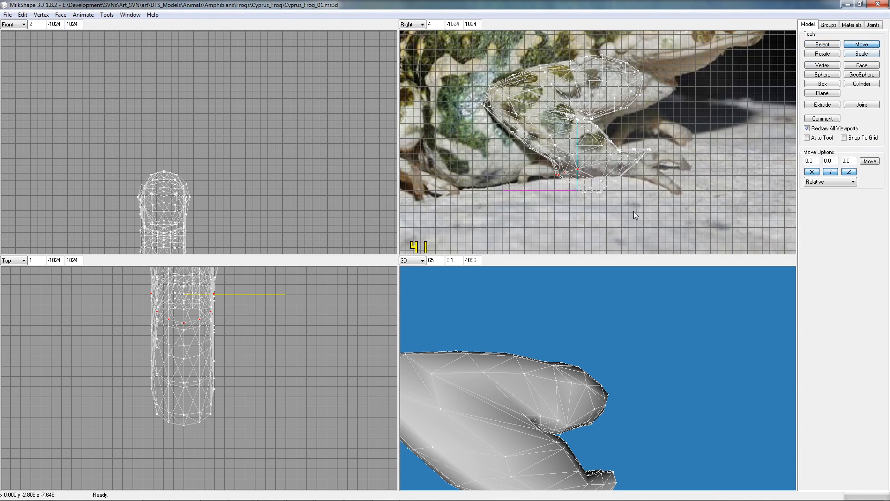
pyautogui.moveTo(621, 211); pyautogui.dragTo(629, 205)
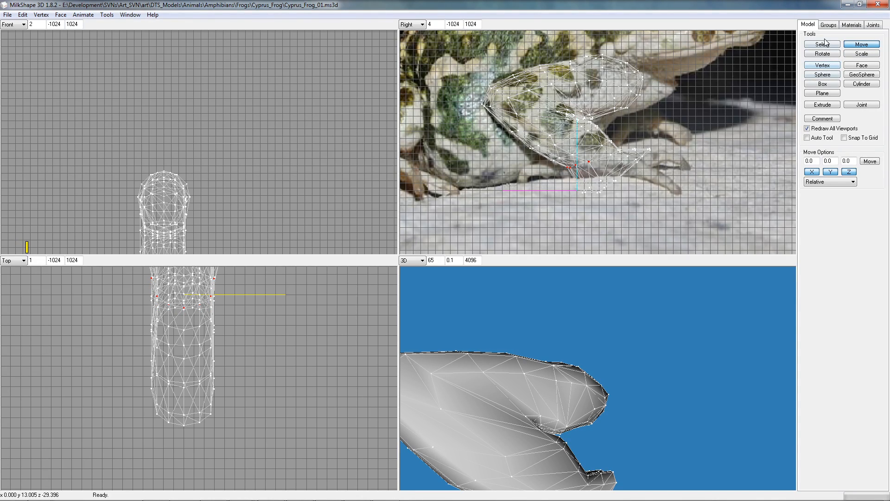
pyautogui.moveTo(570, 188)
pyautogui.mouseDown()
pyautogui.moveTo(588, 194)
pyautogui.moveTo(570, 177)
pyautogui.mouseUp()
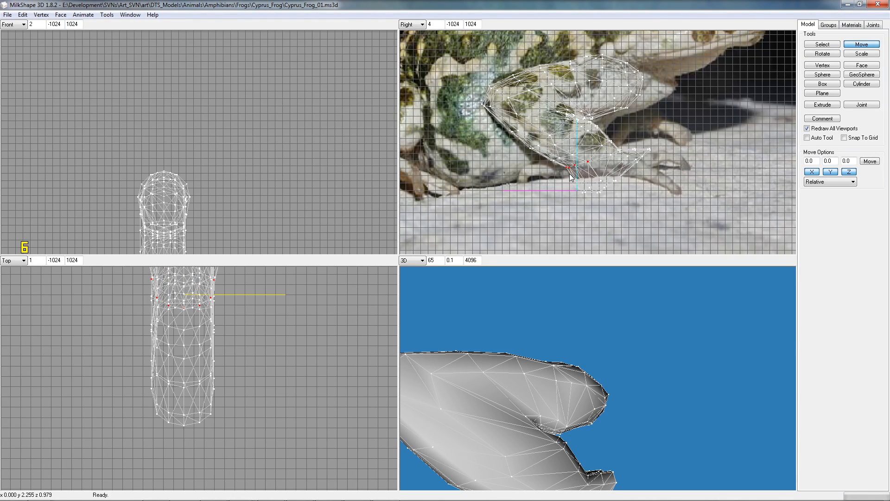
# Select the lowest vertices on the leg's underside and move them up to the leg outline in the photo
pyautogui.click(823, 45)
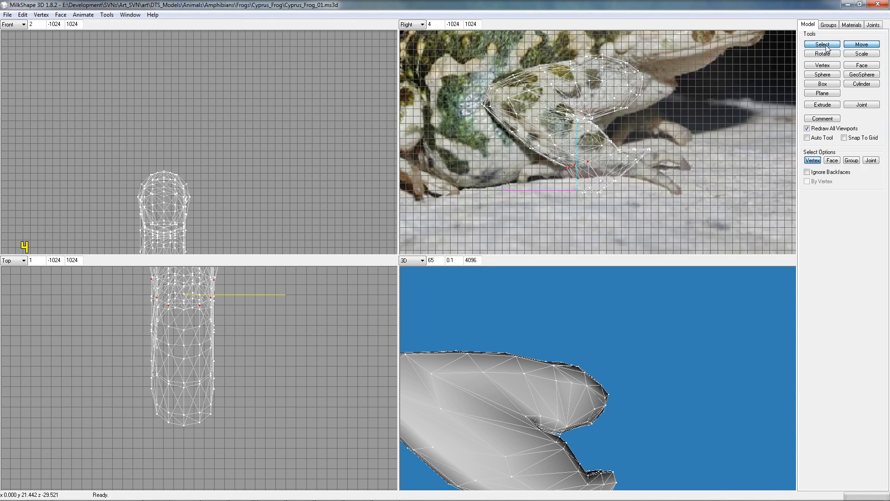
pyautogui.moveTo(575, 173); pyautogui.dragTo(615, 203)
pyautogui.click(853, 44)
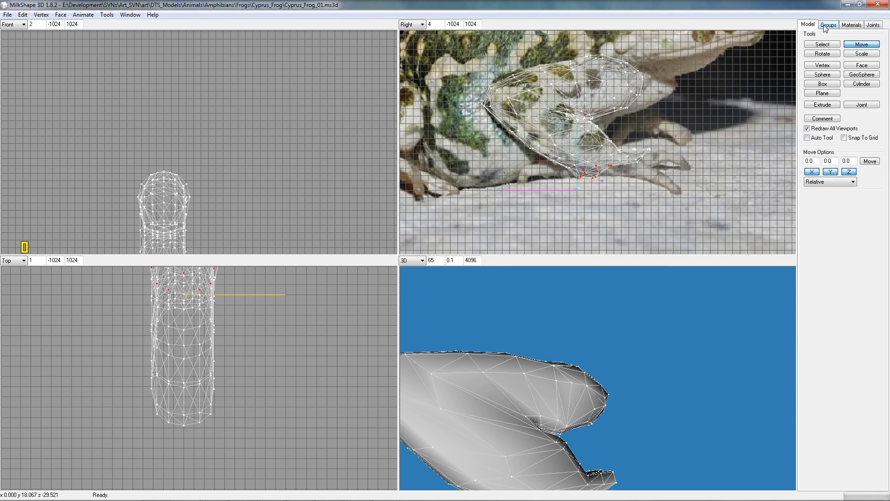
# Select the front vertices of the underside group and move them forward and slightly up toward the wrist
pyautogui.click(822, 44)
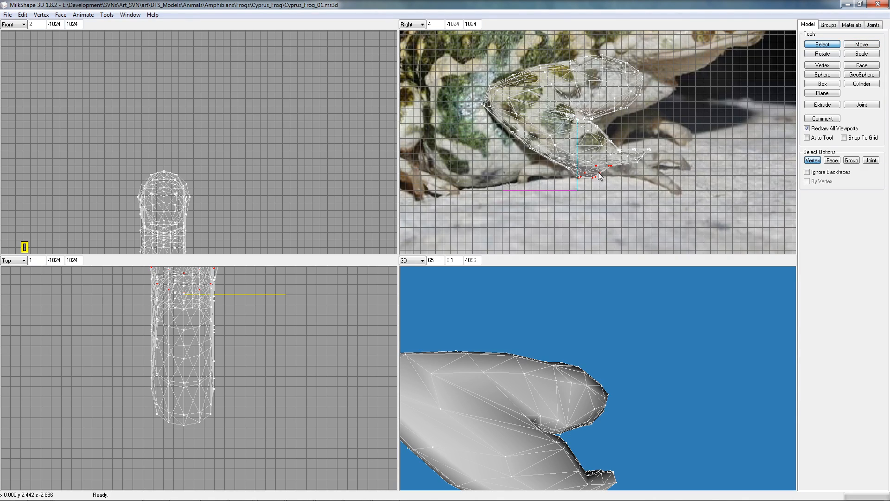
pyautogui.moveTo(593, 170); pyautogui.dragTo(605, 186)
pyautogui.click(861, 44)
pyautogui.moveTo(633, 211)
pyautogui.mouseDown()
pyautogui.moveTo(650, 205)
pyautogui.moveTo(639, 204)
pyautogui.mouseUp()
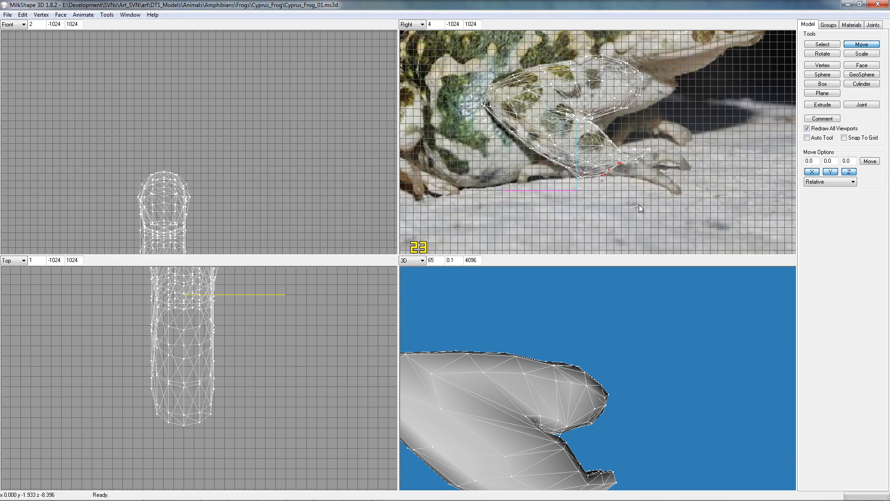
pyautogui.moveTo(639, 204); pyautogui.dragTo(641, 204)
pyautogui.moveTo(657, 444)
pyautogui.mouseDown()
pyautogui.moveTo(633, 403)
pyautogui.moveTo(646, 439)
pyautogui.mouseUp()
pyautogui.moveTo(585, 467)
pyautogui.mouseDown()
pyautogui.moveTo(595, 338)
pyautogui.moveTo(636, 370)
pyautogui.moveTo(604, 419)
pyautogui.moveTo(573, 416)
pyautogui.moveTo(567, 394)
pyautogui.moveTo(585, 433)
pyautogui.moveTo(492, 431)
pyautogui.moveTo(577, 436)
pyautogui.moveTo(582, 453)
pyautogui.mouseUp()
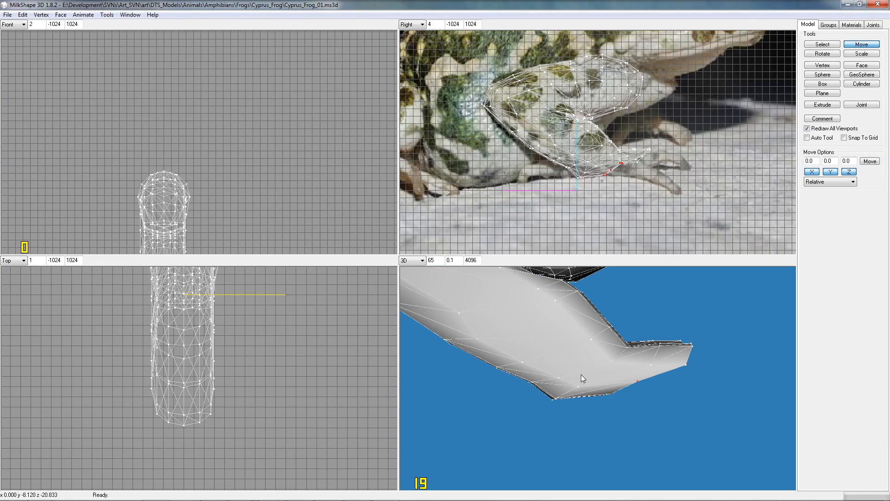
# Select the vertex on the underside of the wrist and move it down and forward to the base of the lower toe
pyautogui.click(823, 44)
pyautogui.moveTo(647, 434); pyautogui.dragTo(636, 415)
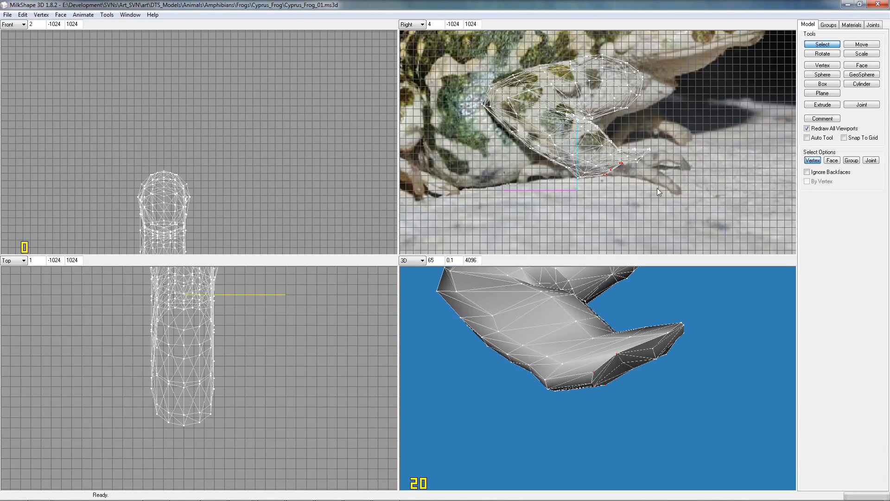
pyautogui.click(620, 164)
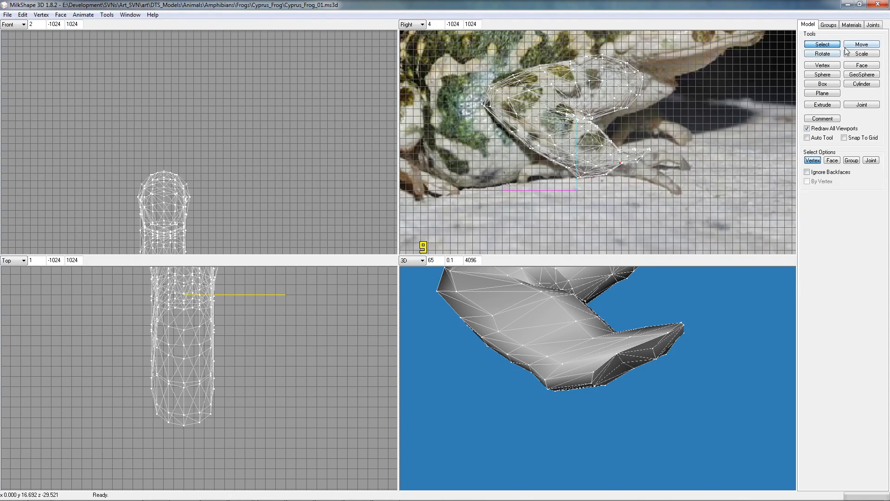
pyautogui.click(861, 45)
pyautogui.moveTo(671, 196); pyautogui.dragTo(639, 204)
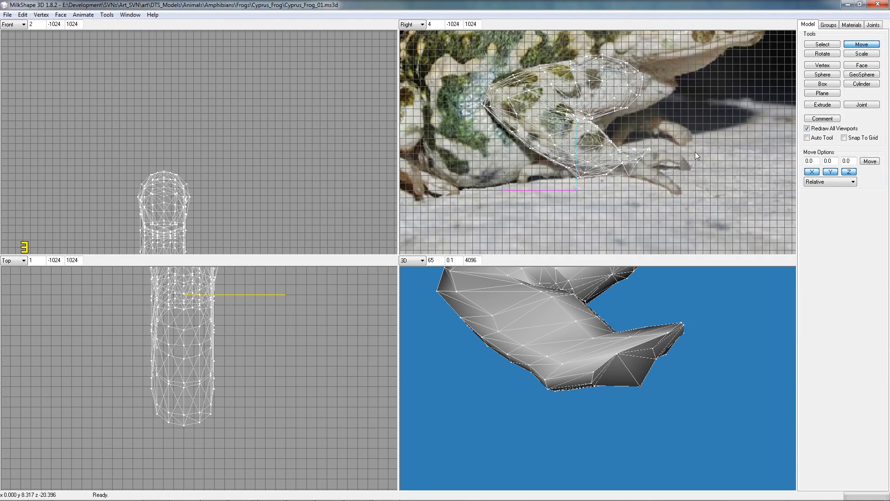
# Select the remaining wrist side vertices and move them down and forward to line up with the lower wrist corner
pyautogui.click(823, 45)
pyautogui.click(621, 164)
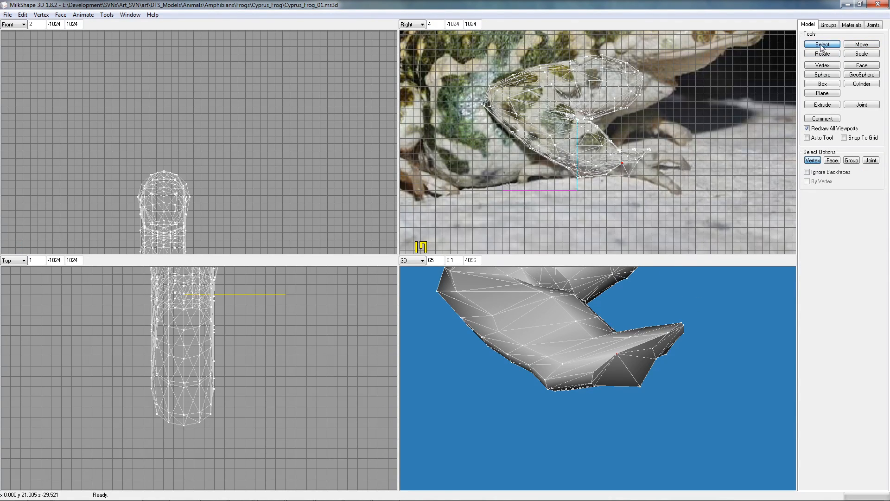
pyautogui.click(854, 45)
pyautogui.moveTo(629, 193); pyautogui.dragTo(644, 198)
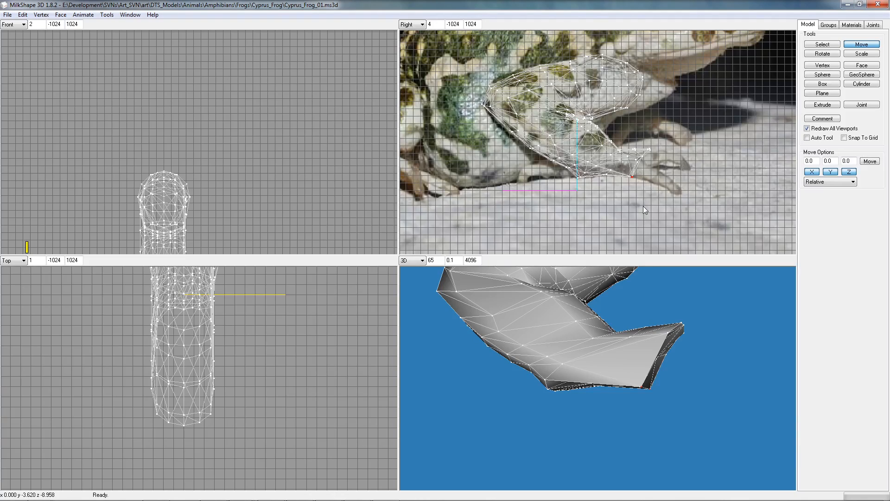
pyautogui.moveTo(737, 373); pyautogui.dragTo(704, 335)
pyautogui.moveTo(630, 205); pyautogui.dragTo(626, 204)
pyautogui.moveTo(624, 209); pyautogui.dragTo(627, 204)
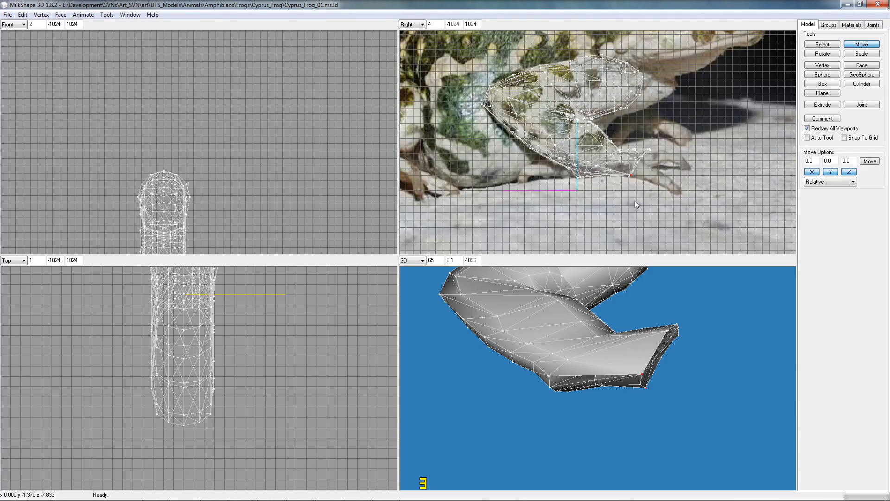
# Select the middle side vertices of the wrist's end and move them slightly forward to even out the end surface
pyautogui.click(822, 44)
pyautogui.moveTo(689, 408); pyautogui.dragTo(614, 382)
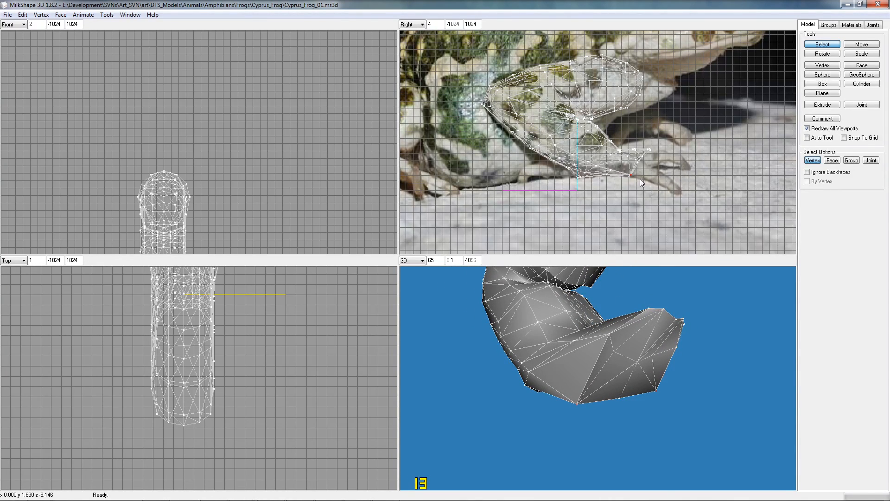
pyautogui.moveTo(632, 157); pyautogui.dragTo(636, 164)
pyautogui.click(861, 44)
pyautogui.moveTo(668, 179); pyautogui.dragTo(674, 181)
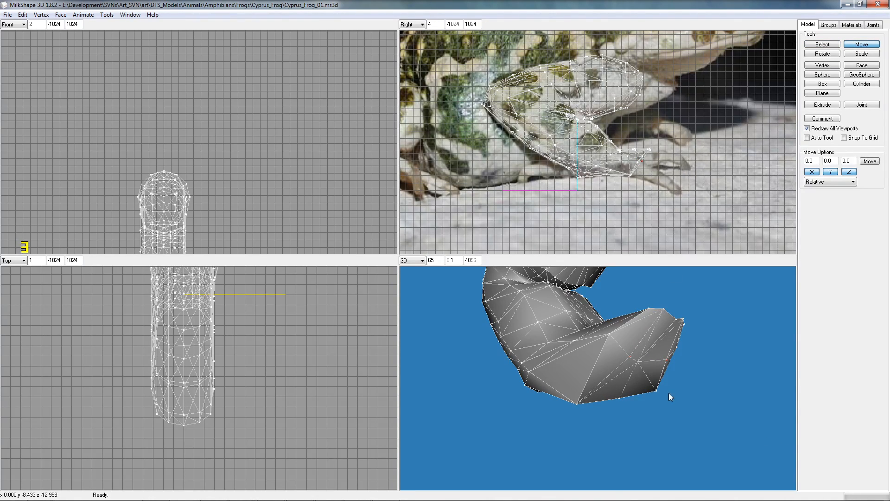
# Examine the wrist's end surface from the front in the 3D view
pyautogui.rightClick(651, 366)
pyautogui.click(641, 385)
pyautogui.rightClick(641, 380)
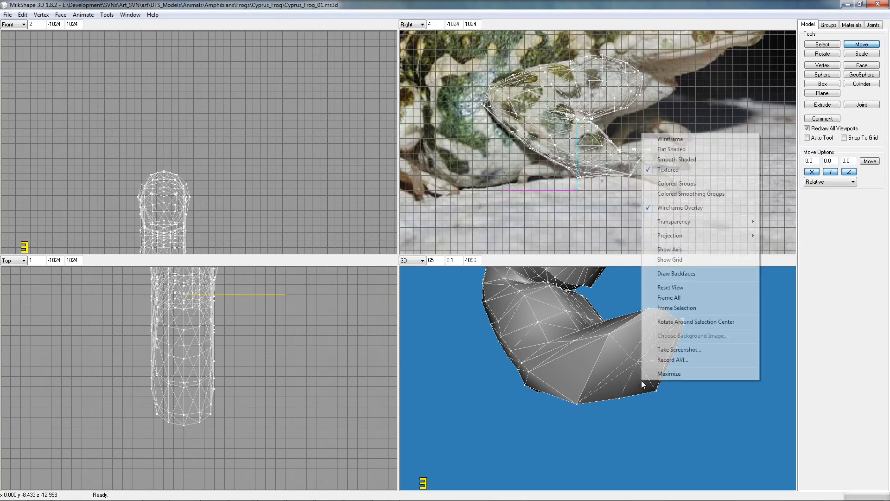
pyautogui.click(678, 90)
pyautogui.moveTo(655, 370); pyautogui.dragTo(626, 376)
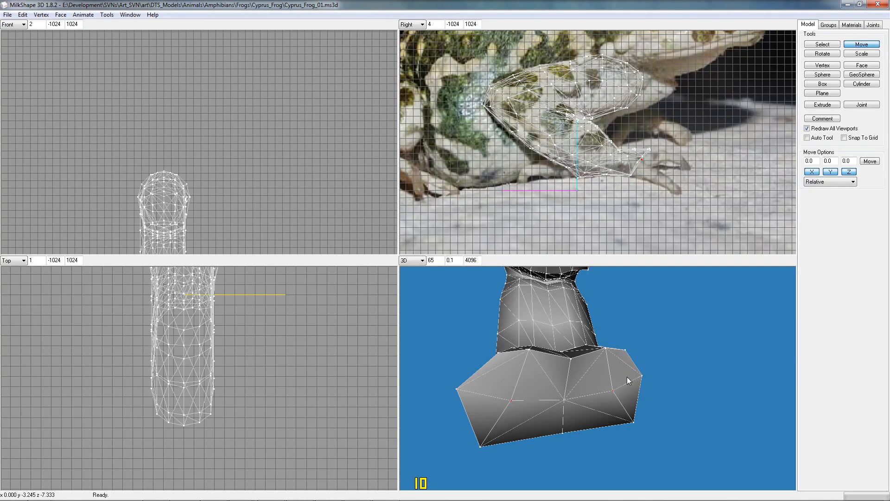
pyautogui.moveTo(627, 376); pyautogui.dragTo(626, 376)
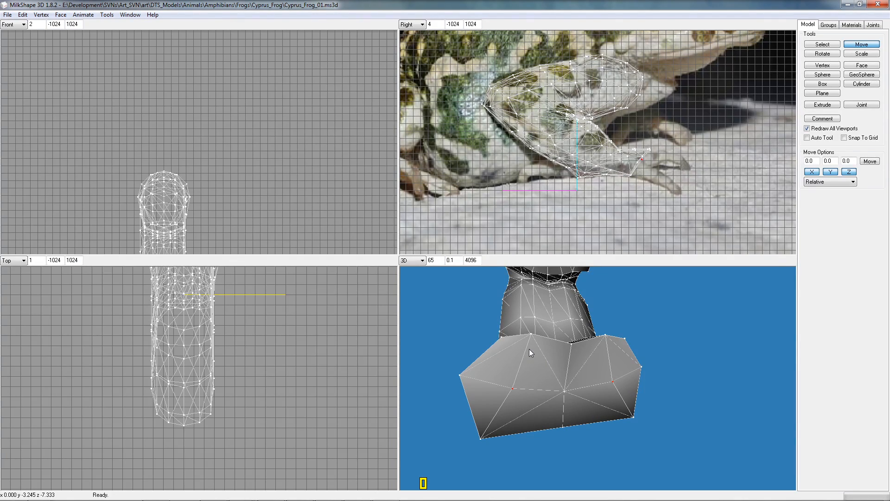
pyautogui.moveTo(588, 360); pyautogui.dragTo(597, 361)
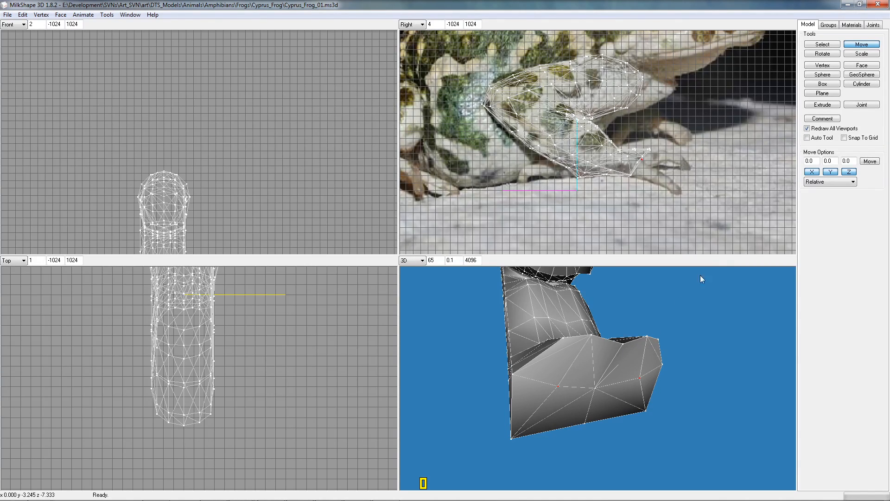
# Select the single triangular face at the outer side corner of the wrist's end surface
pyautogui.click(822, 44)
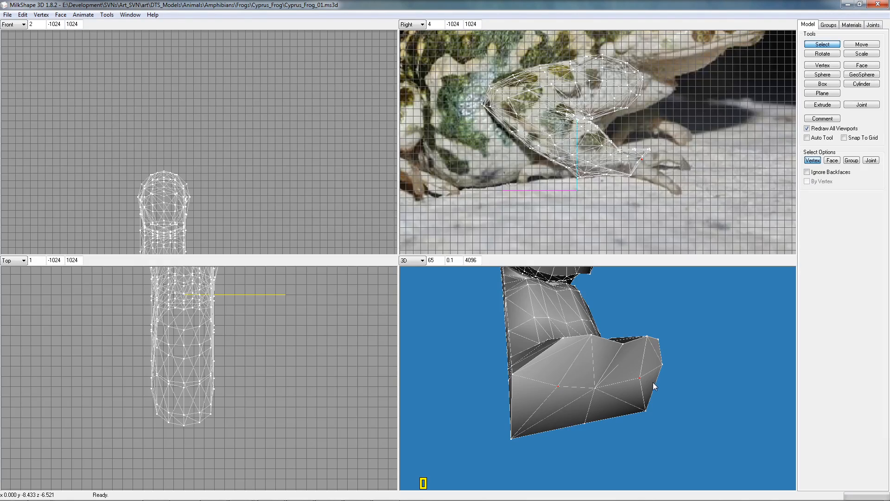
pyautogui.click(831, 160)
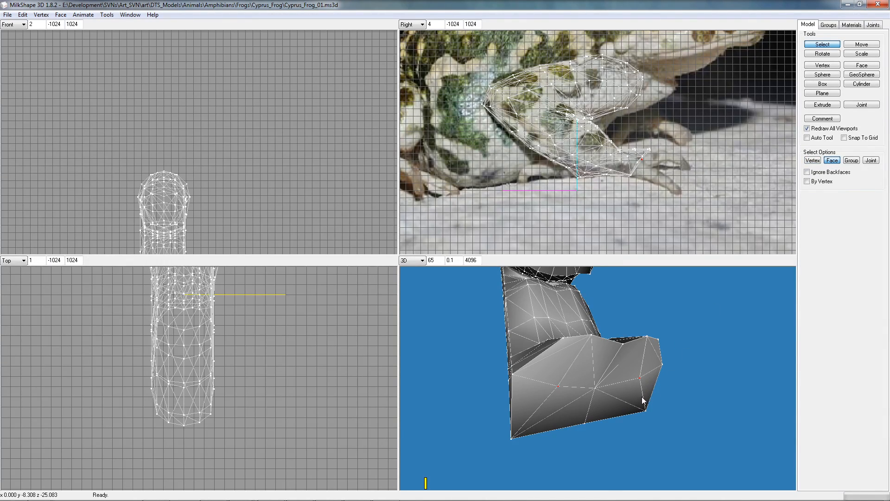
pyautogui.moveTo(646, 394); pyautogui.dragTo(663, 367)
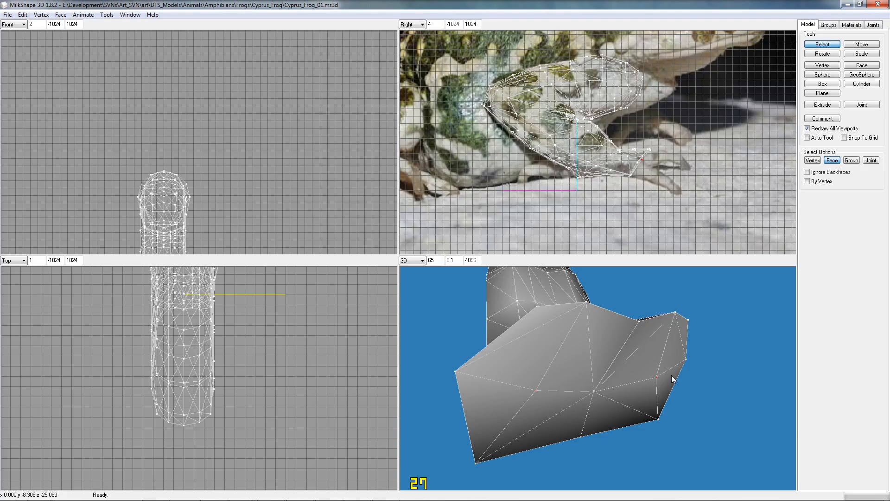
pyautogui.moveTo(664, 382)
pyautogui.mouseDown()
pyautogui.moveTo(668, 377)
pyautogui.moveTo(675, 387)
pyautogui.moveTo(662, 373)
pyautogui.mouseUp()
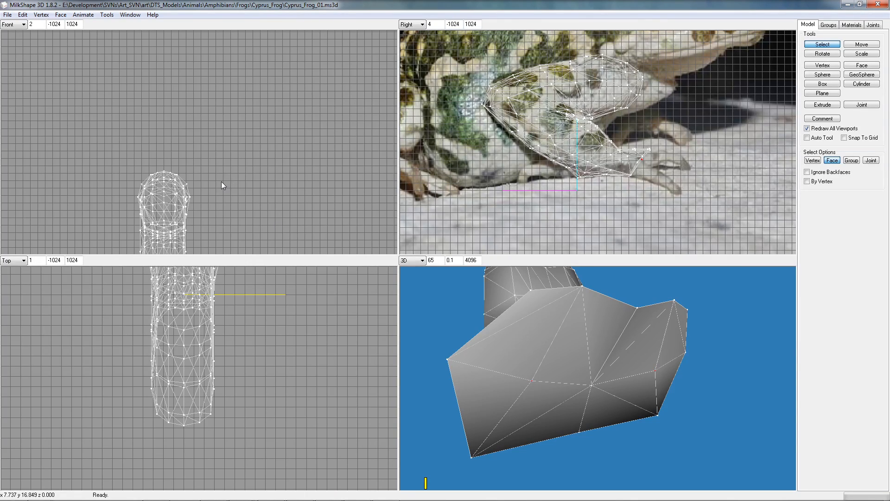
pyautogui.moveTo(221, 178); pyautogui.dragTo(223, 88, button='right')
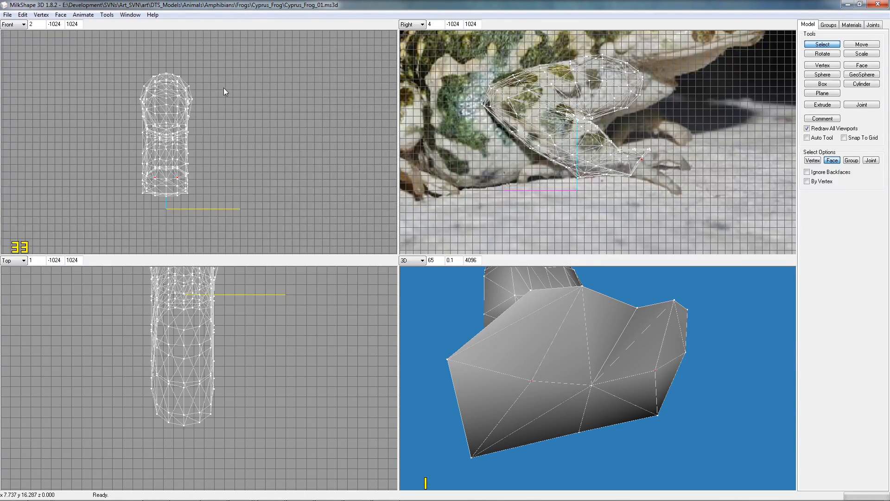
pyautogui.moveTo(245, 365); pyautogui.dragTo(251, 405, button='right')
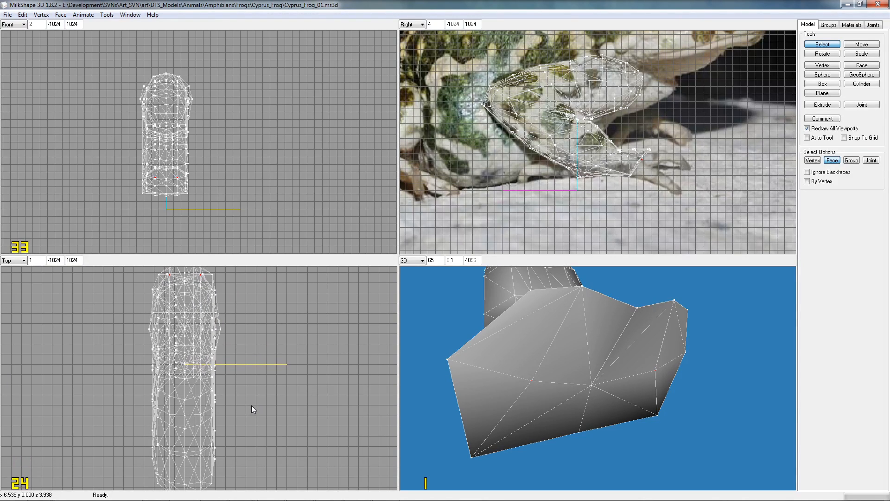
pyautogui.moveTo(253, 340); pyautogui.dragTo(253, 376, button='right')
pyautogui.scroll(1, 250, 366)
pyautogui.scroll(5, 252, 364)
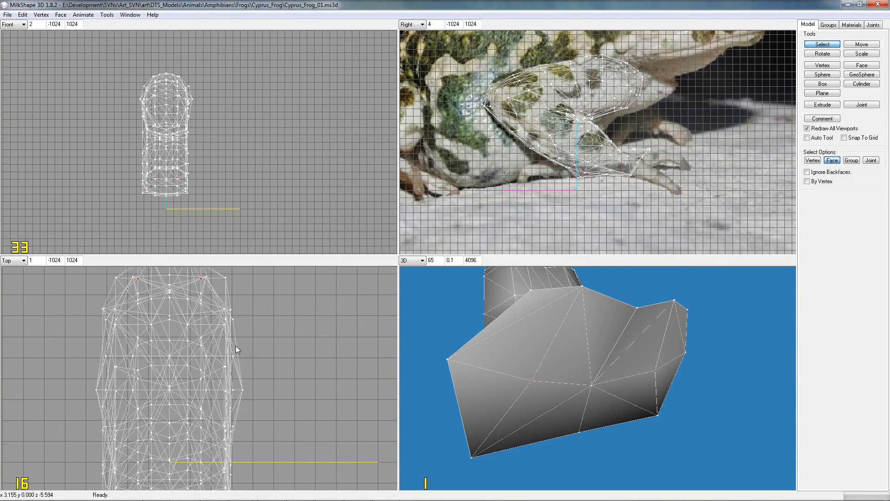
pyautogui.click(123, 289)
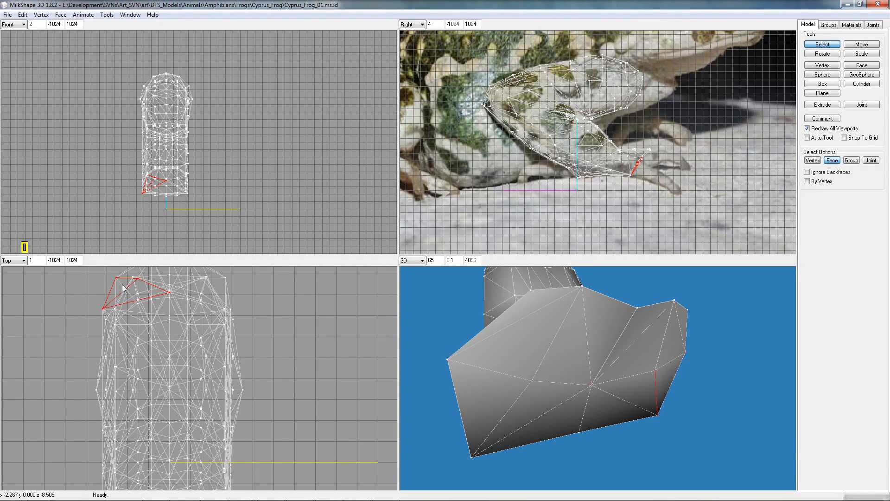
pyautogui.click(142, 294)
# Try to extrude the selected wrist face forward in several segments, following the upper toe in the reference photo
pyautogui.click(831, 106)
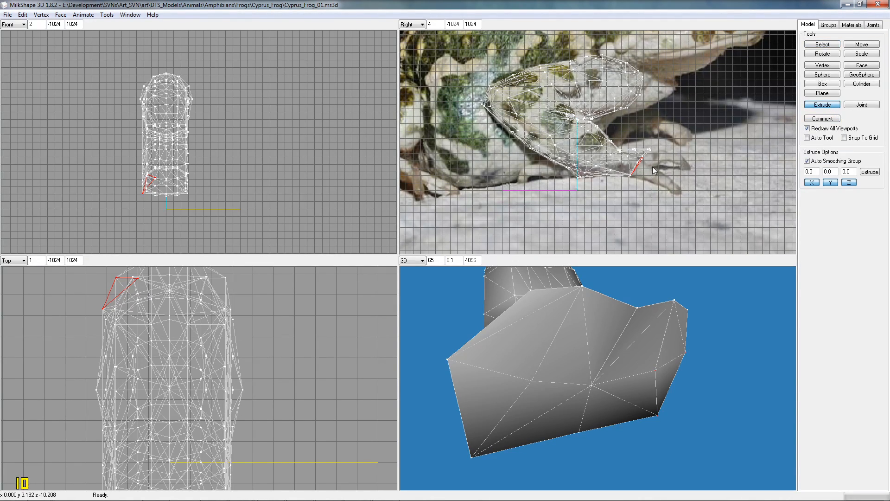
pyautogui.moveTo(652, 166); pyautogui.dragTo(663, 161)
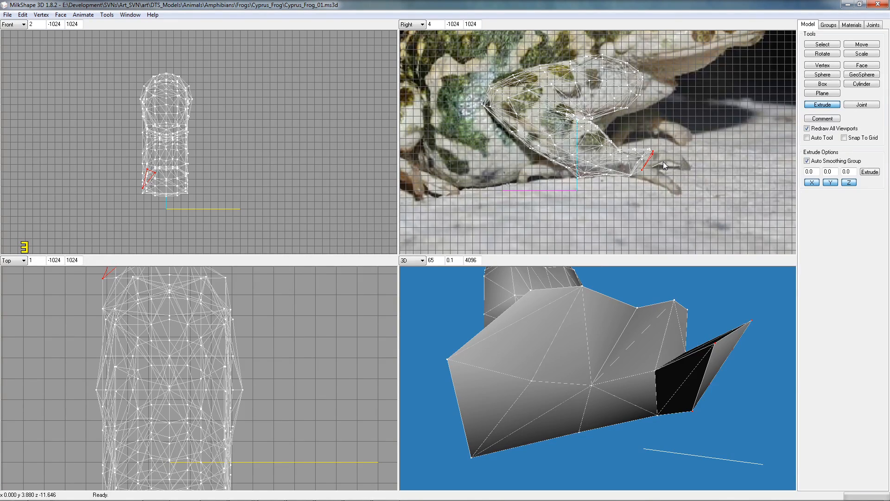
pyautogui.moveTo(662, 161); pyautogui.dragTo(663, 161)
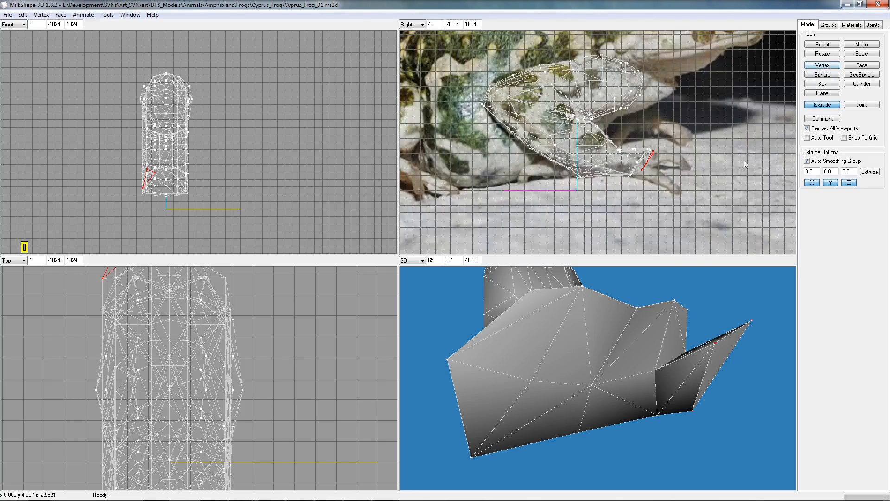
pyautogui.moveTo(686, 188); pyautogui.dragTo(720, 193)
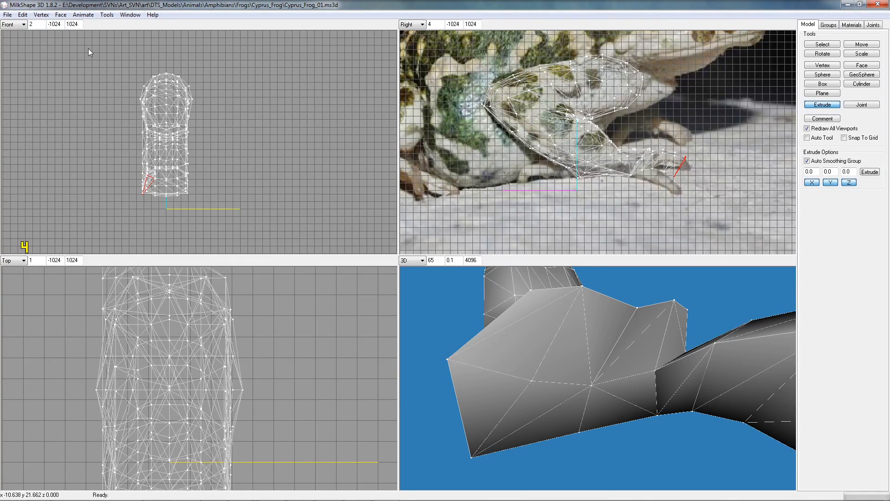
# Weld the selected vertices at the tip of the extruded toe together
pyautogui.click(60, 14)
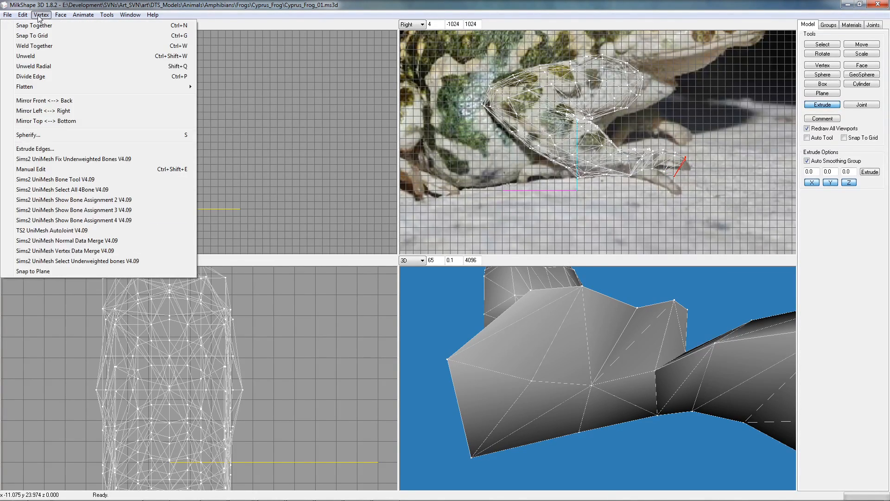
pyautogui.click(41, 15)
pyautogui.click(41, 14)
pyautogui.click(43, 44)
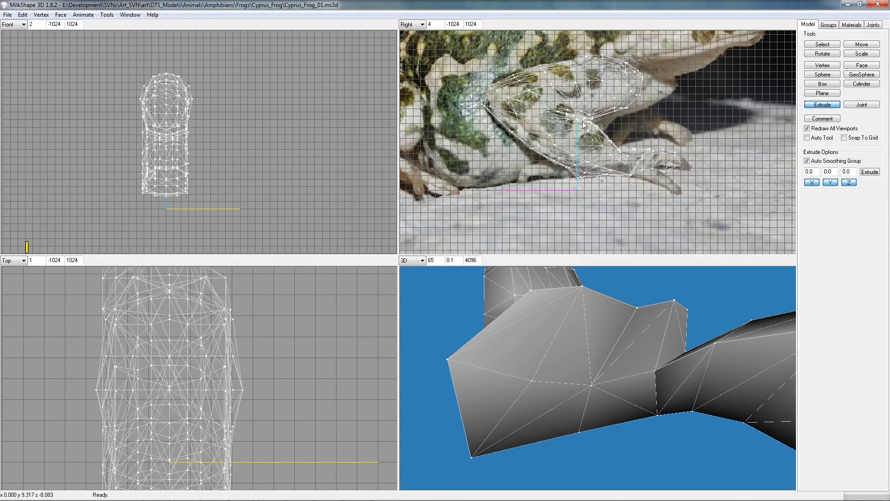
# Select the middle vertices on the toe's underside and move them forward and slightly up to match the toe in the photo
pyautogui.click(830, 45)
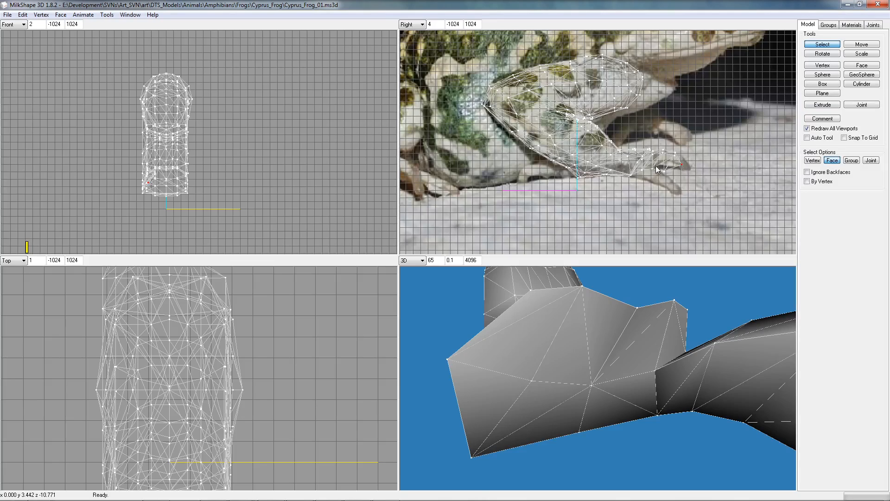
pyautogui.moveTo(651, 165); pyautogui.dragTo(668, 176)
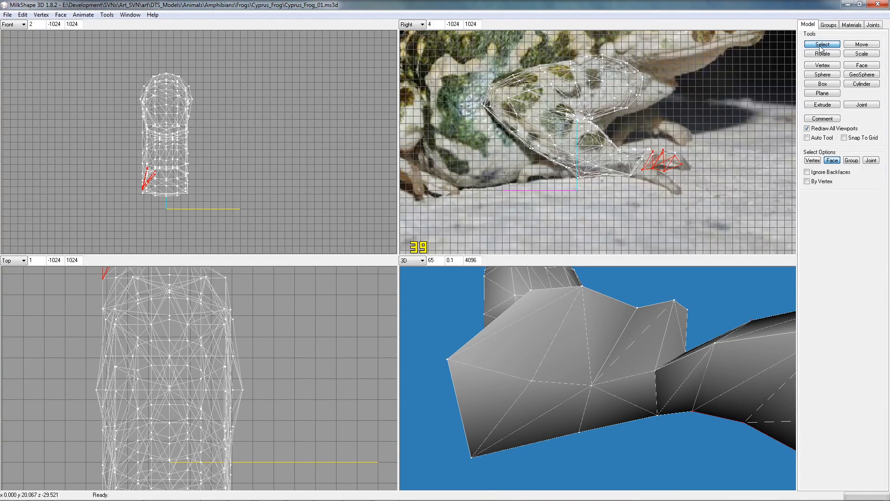
pyautogui.click(814, 160)
pyautogui.moveTo(647, 165); pyautogui.dragTo(670, 181)
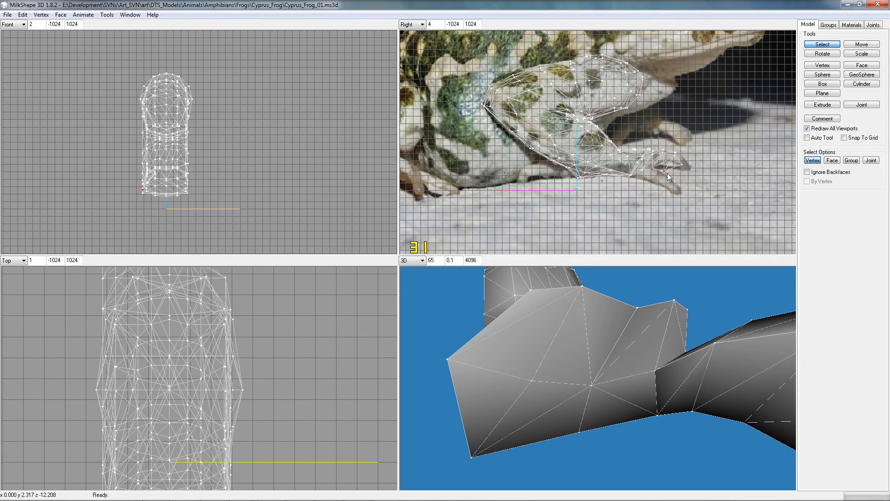
pyautogui.click(858, 44)
pyautogui.moveTo(667, 188); pyautogui.dragTo(673, 185)
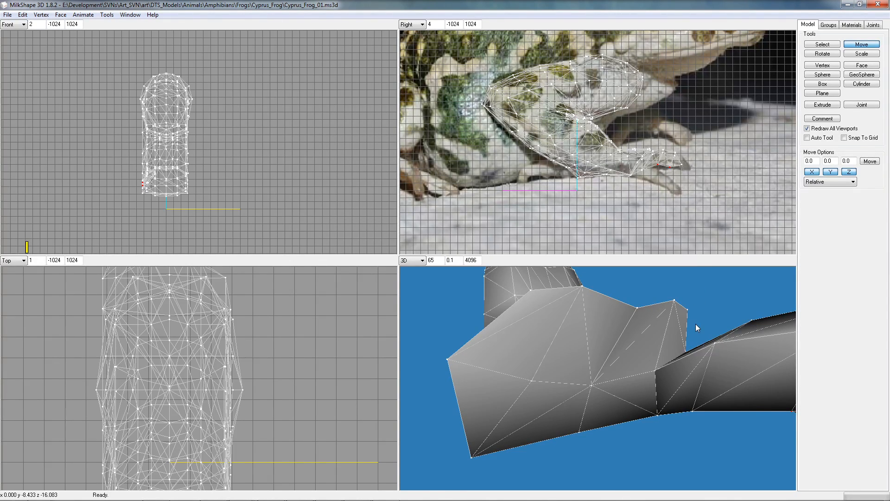
# Check the toe's shape in the 3D view and undo its vertex move, weld and extrusions back to the selected wrist face
pyautogui.moveTo(693, 330); pyautogui.dragTo(648, 328)
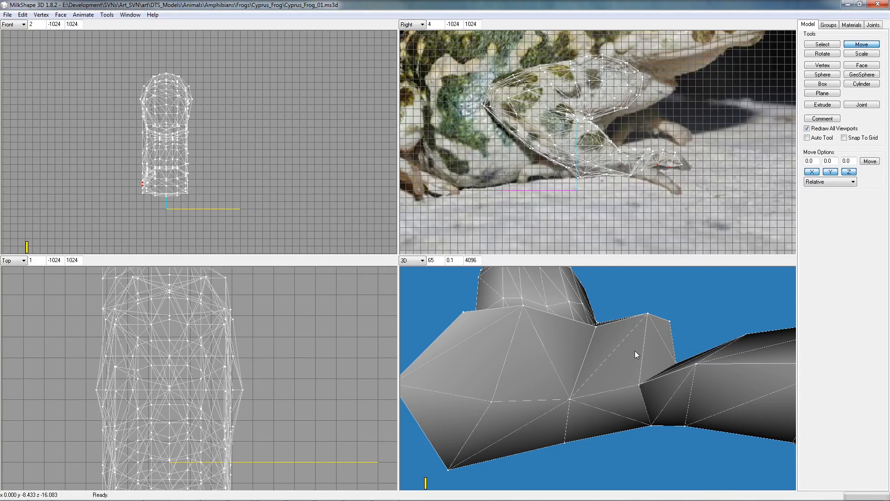
pyautogui.moveTo(635, 350); pyautogui.dragTo(678, 403)
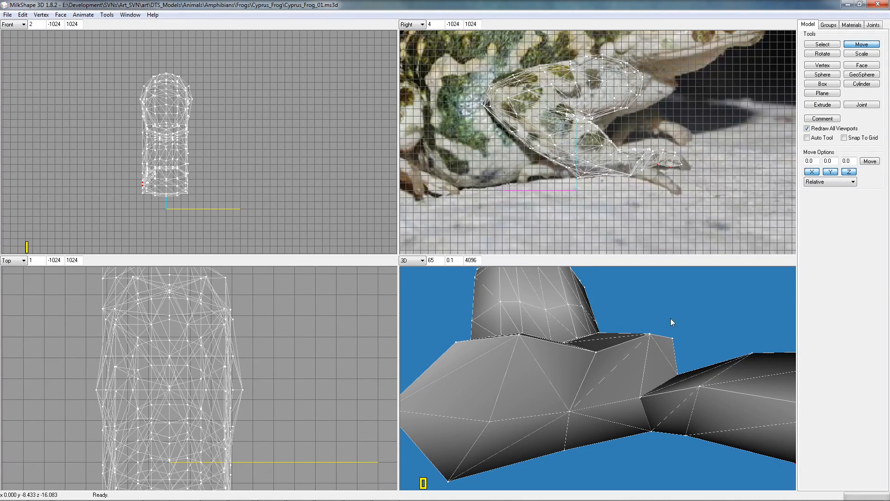
pyautogui.scroll(-6, 663, 417)
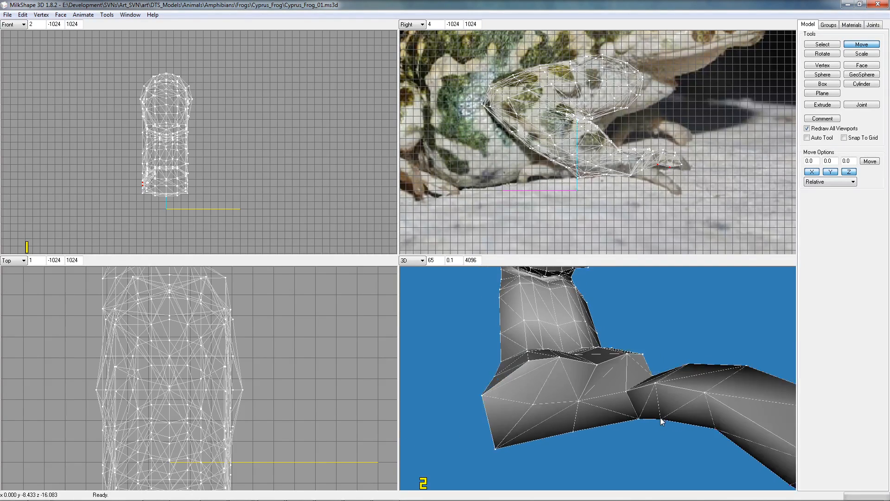
pyautogui.moveTo(584, 369); pyautogui.dragTo(594, 380)
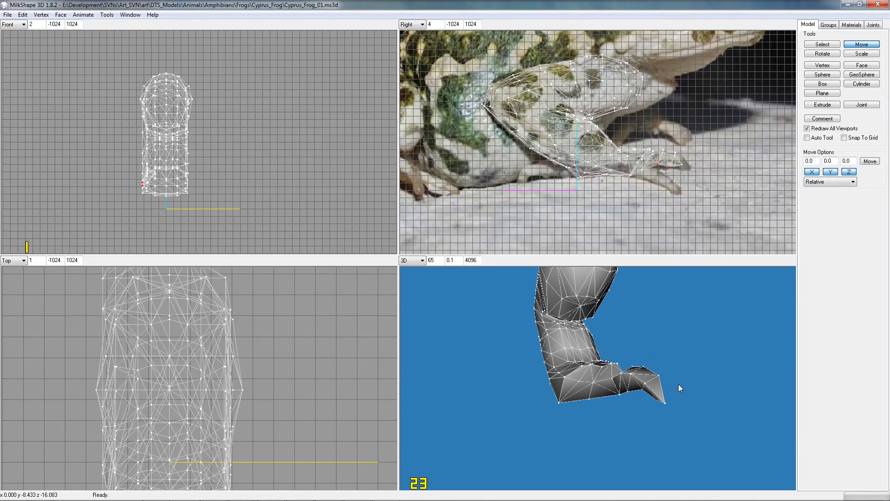
pyautogui.click(24, 15)
pyautogui.click(28, 25)
pyautogui.click(22, 14)
pyautogui.click(29, 25)
pyautogui.click(23, 15)
pyautogui.click(30, 26)
pyautogui.click(23, 14)
pyautogui.click(29, 25)
pyautogui.click(23, 15)
pyautogui.click(28, 25)
pyautogui.click(23, 15)
pyautogui.click(28, 25)
pyautogui.click(23, 14)
pyautogui.click(28, 25)
pyautogui.click(22, 15)
pyautogui.click(27, 26)
pyautogui.click(23, 14)
pyautogui.click(28, 26)
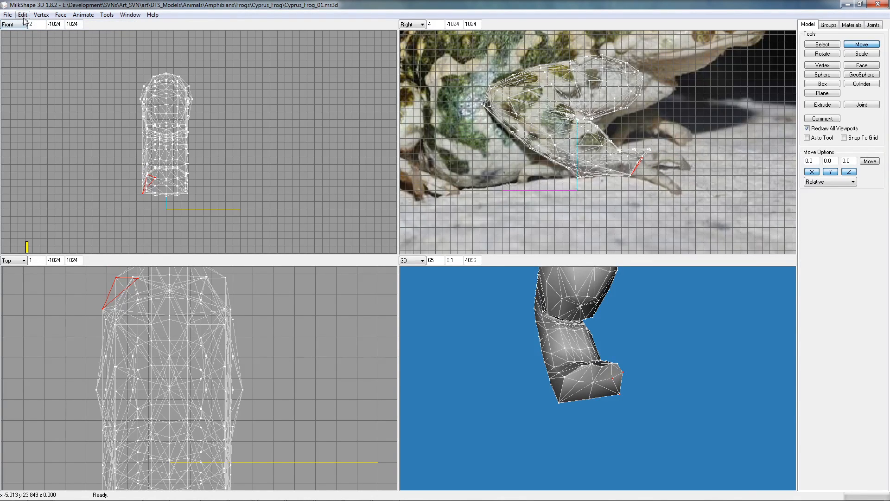
pyautogui.click(23, 15)
pyautogui.moveTo(153, 14)
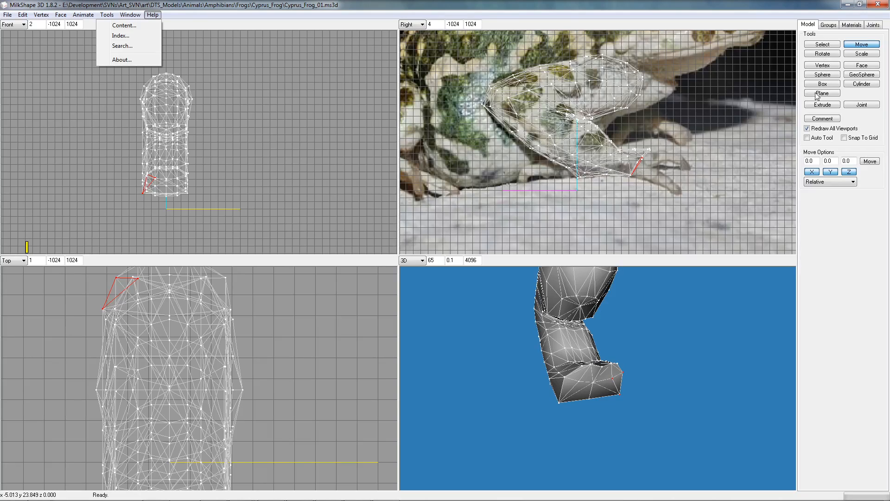
# Select the triangular faces at both side corners of the wrist's end surface
pyautogui.click(817, 45)
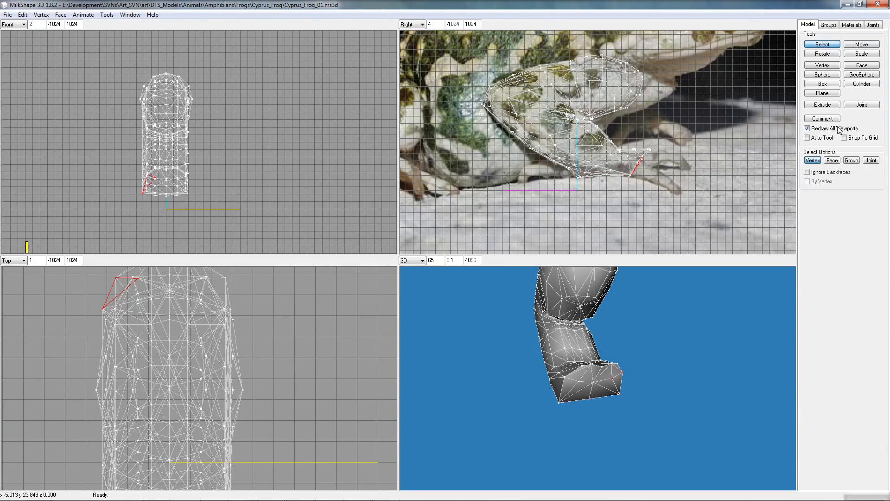
pyautogui.click(832, 160)
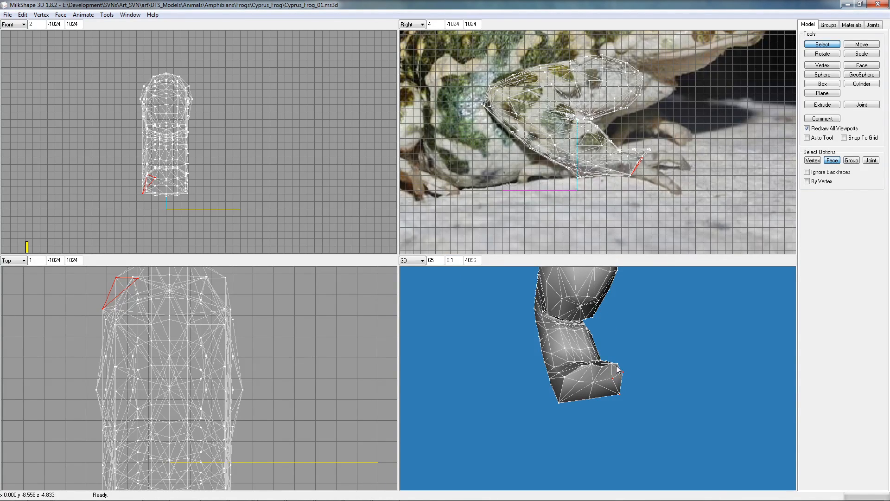
pyautogui.keyDown('shift'); pyautogui.click(113, 310); pyautogui.keyUp('shift')
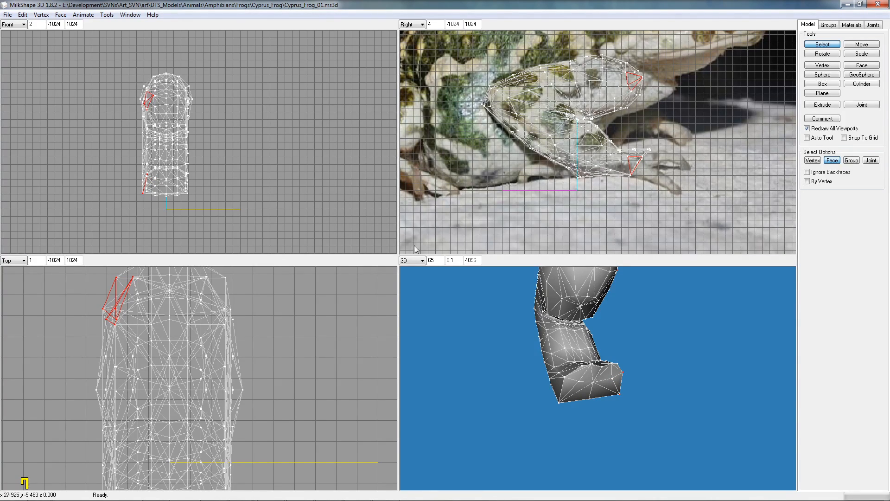
pyautogui.click(636, 166)
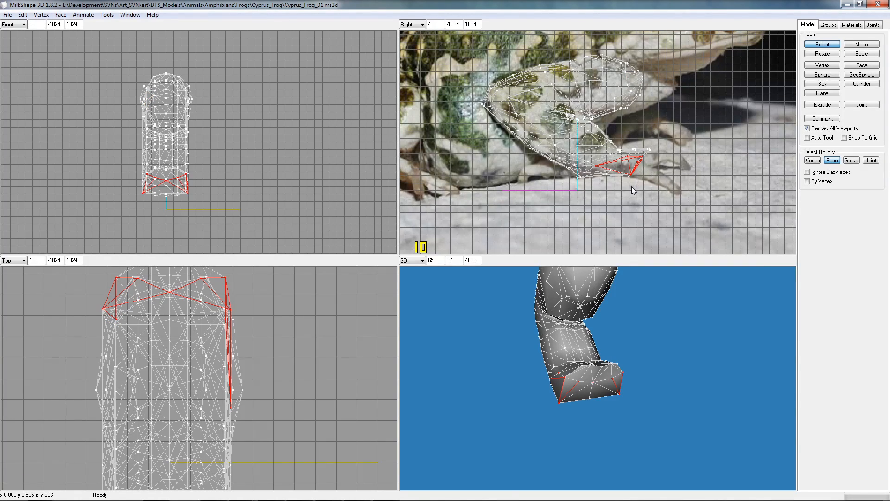
# Select the faces at the upper negative-X corner of the foot's front edge as the base of the first toe
pyautogui.click(644, 167)
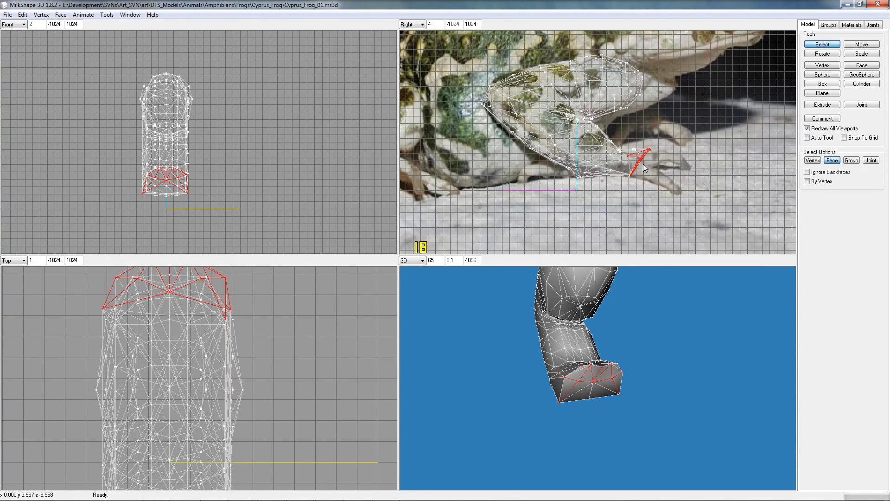
pyautogui.click(649, 156)
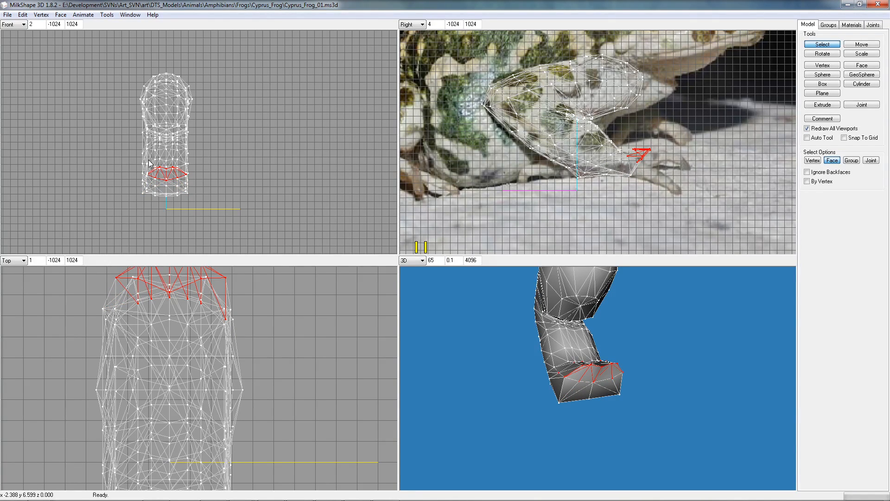
pyautogui.moveTo(147, 161); pyautogui.dragTo(172, 190, button='right')
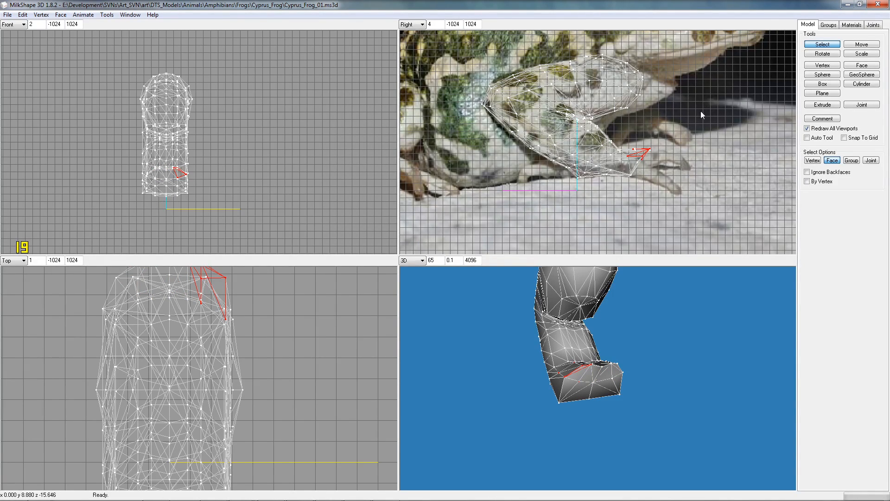
pyautogui.click(651, 157)
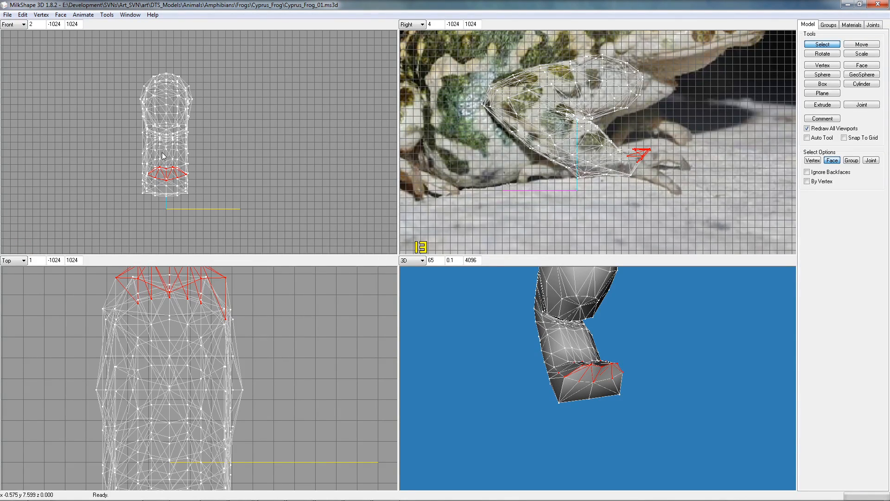
pyautogui.click(189, 184)
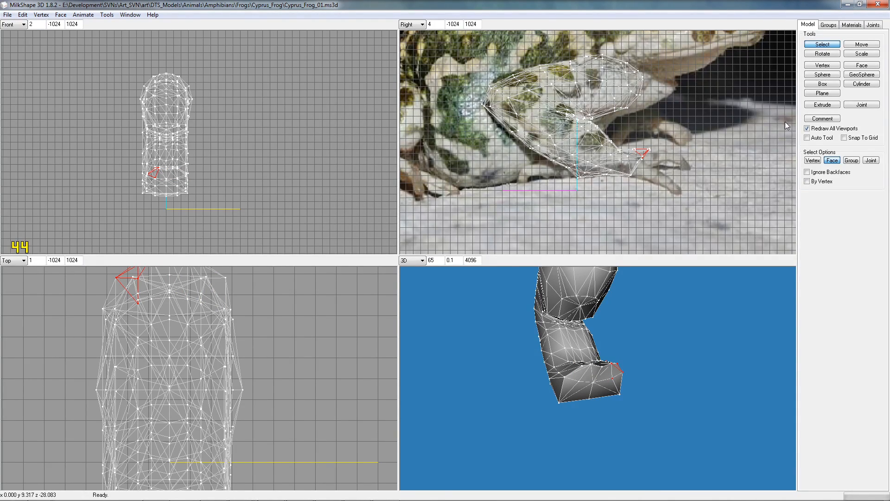
pyautogui.click(834, 106)
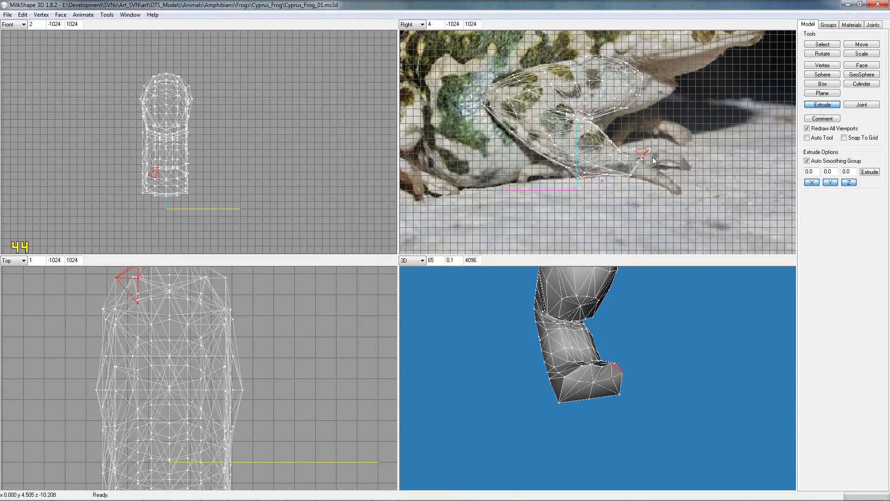
pyautogui.moveTo(675, 335); pyautogui.dragTo(653, 349)
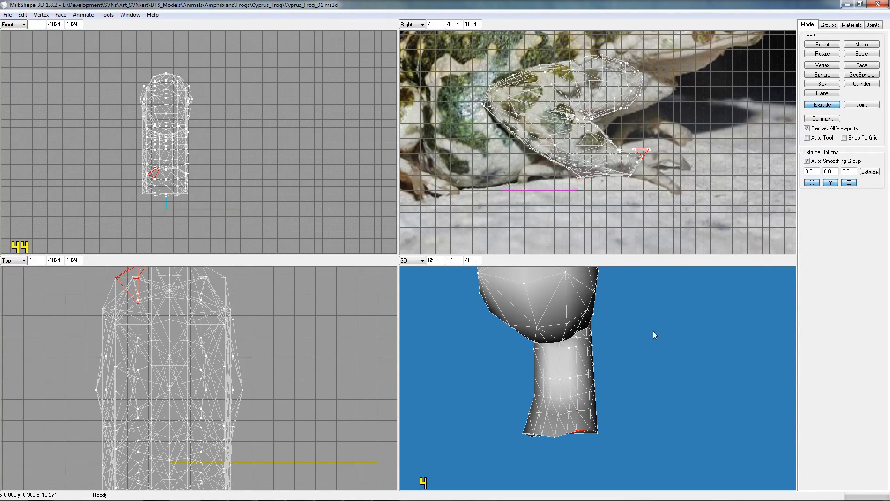
pyautogui.scroll(-6, 634, 149)
pyautogui.scroll(6, 629, 137)
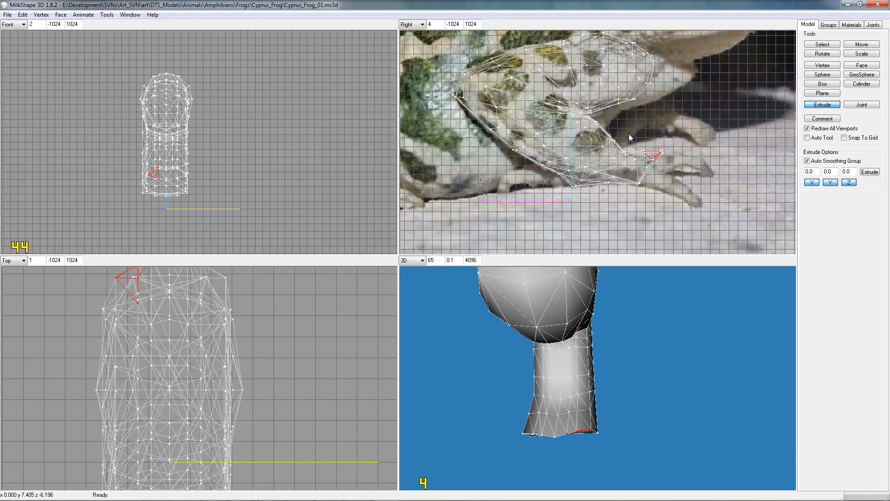
pyautogui.scroll(2, 627, 133)
# Deselect the top-side face at that corner and extrude the remaining front faces forward in segments, following the toe in the reference photo
pyautogui.click(822, 44)
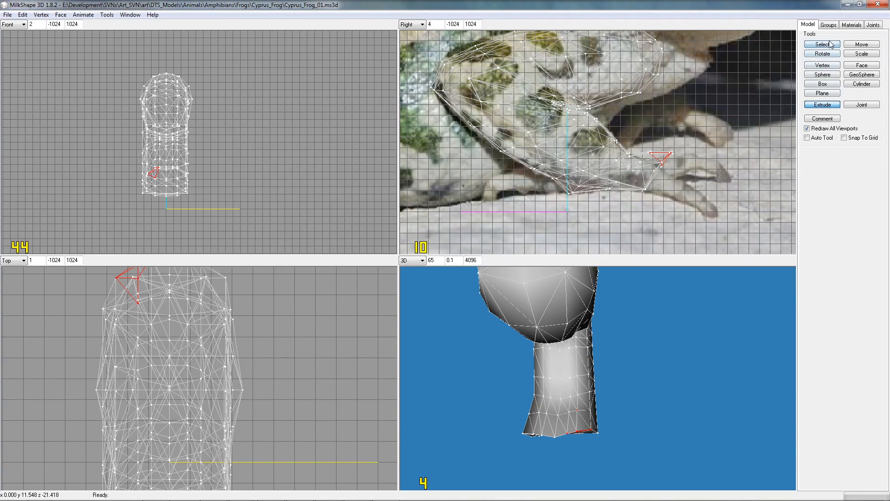
pyautogui.moveTo(652, 156); pyautogui.dragTo(653, 157)
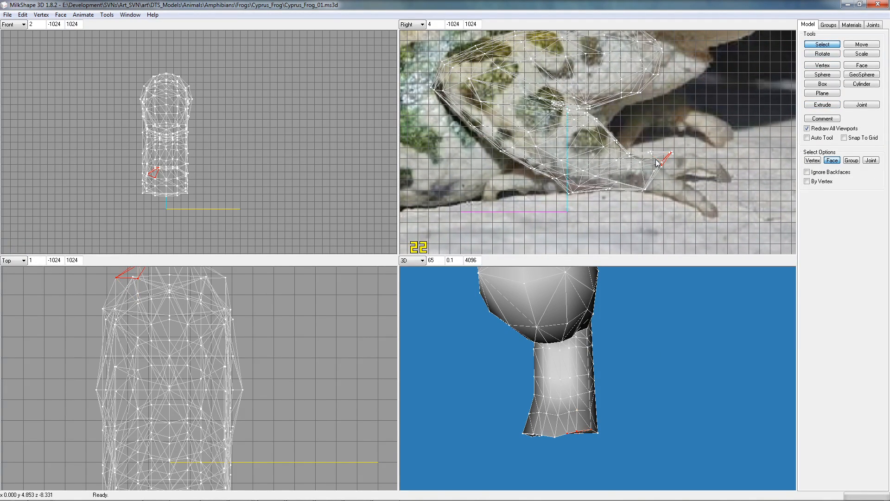
pyautogui.moveTo(624, 397); pyautogui.dragTo(638, 377)
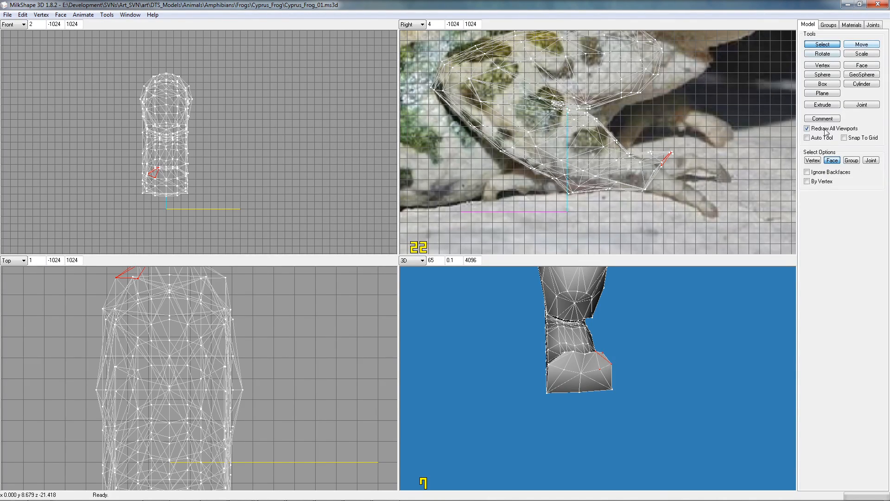
pyautogui.click(829, 104)
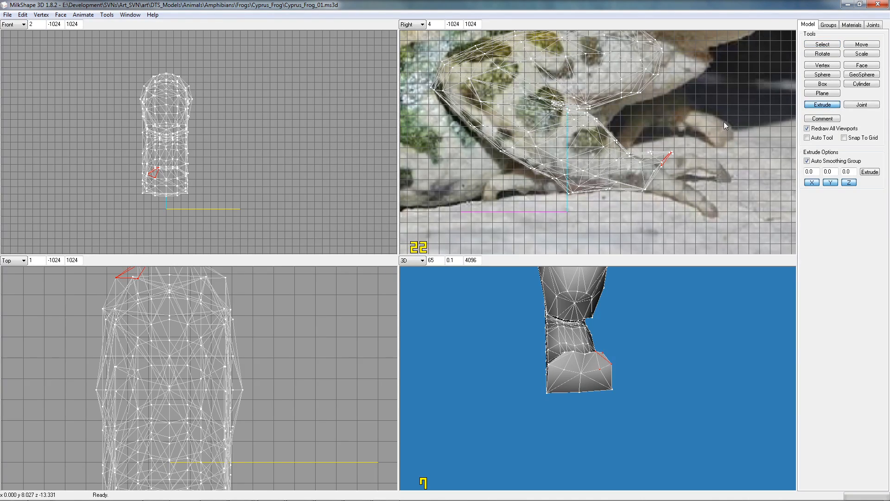
pyautogui.moveTo(670, 177); pyautogui.dragTo(727, 186)
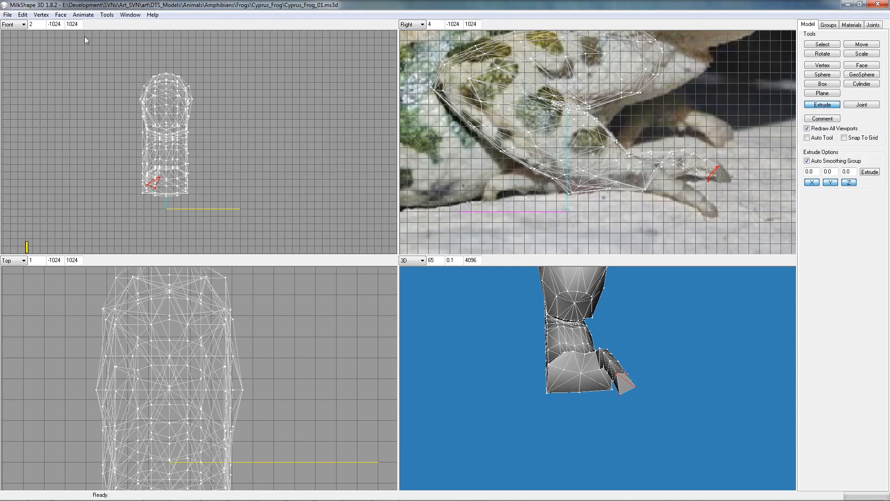
# Snap together and weld the vertices at the end of the toe, then shift the resulting tip slightly to match the photo
pyautogui.click(22, 15)
pyautogui.moveTo(43, 15)
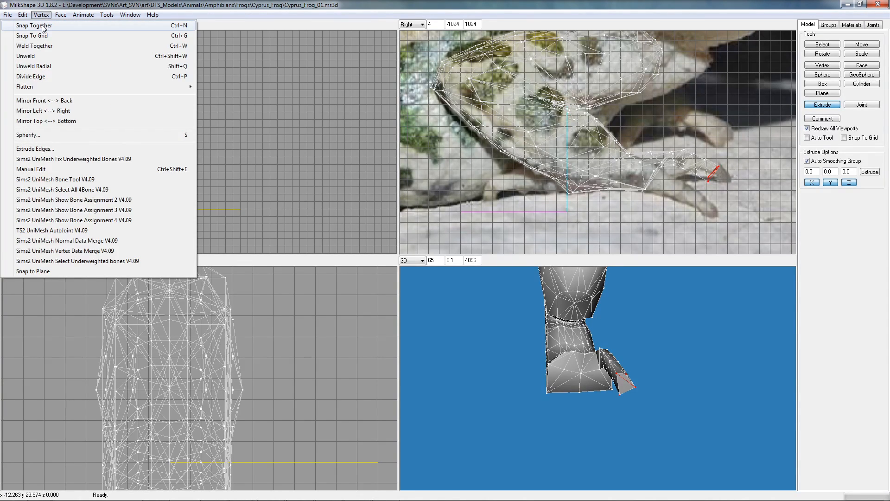
pyautogui.click(43, 26)
pyautogui.click(41, 14)
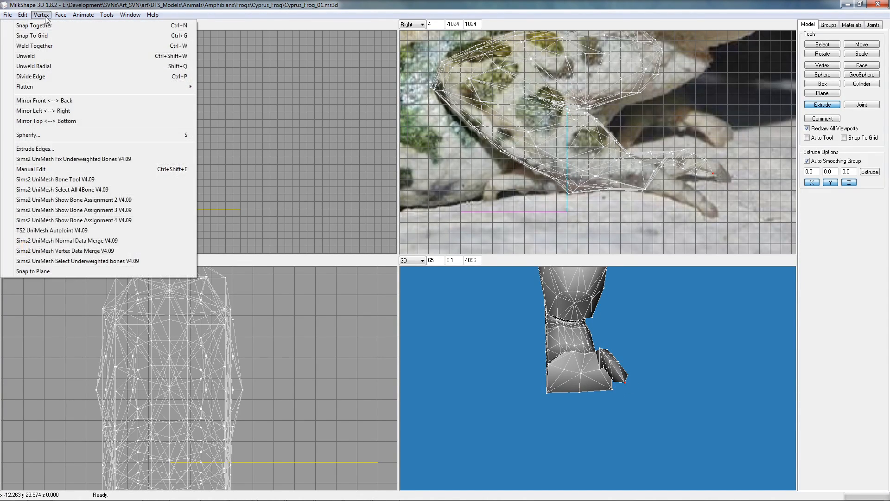
pyautogui.click(44, 46)
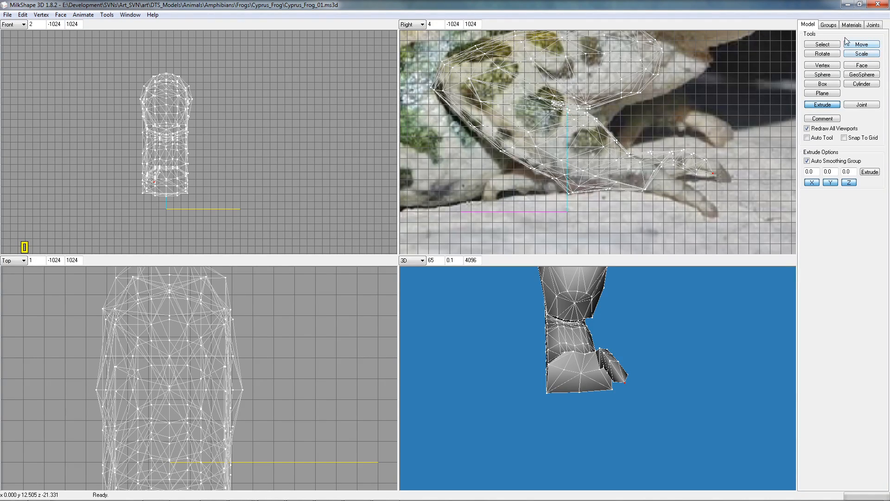
pyautogui.click(862, 44)
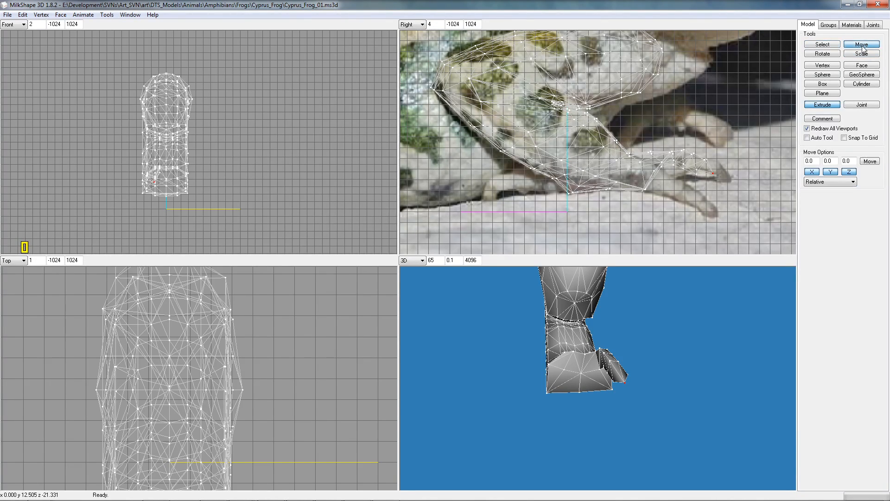
pyautogui.moveTo(730, 176); pyautogui.dragTo(728, 178)
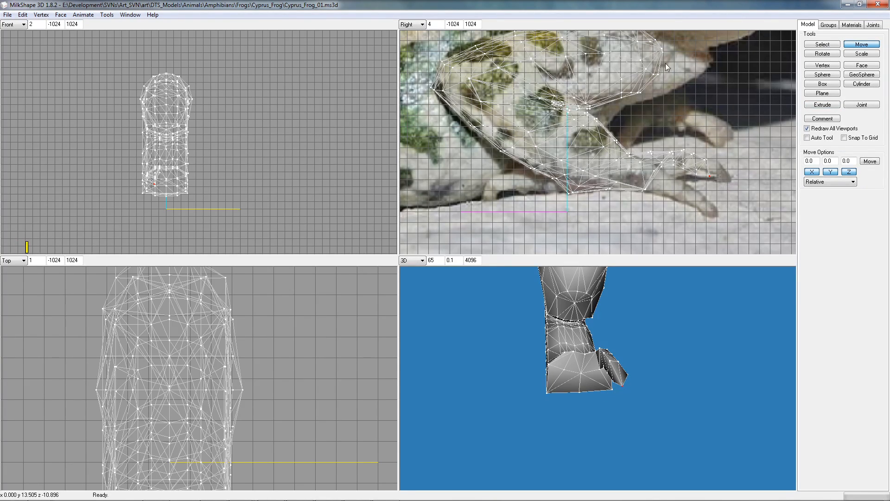
# Select the toe's vertices and one base corner vertex in the Top view, then move and rotate them to splay the toe outward
pyautogui.click(833, 45)
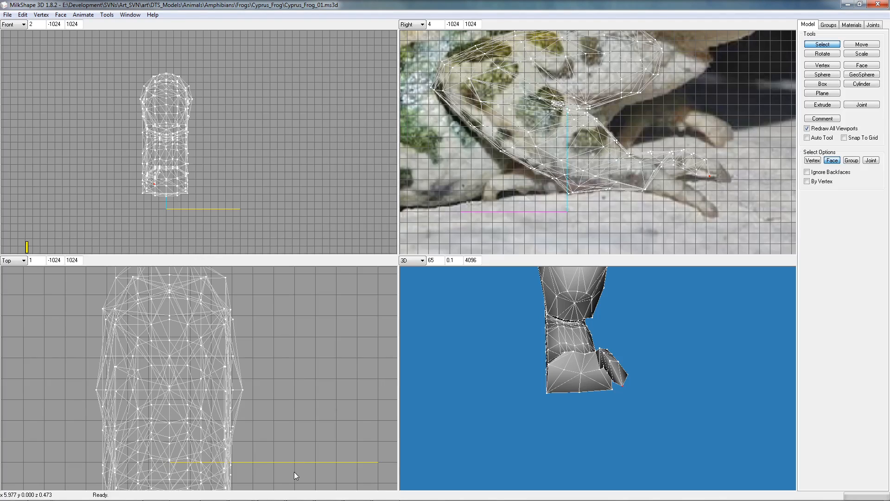
pyautogui.moveTo(286, 469); pyautogui.dragTo(285, 344, button='right')
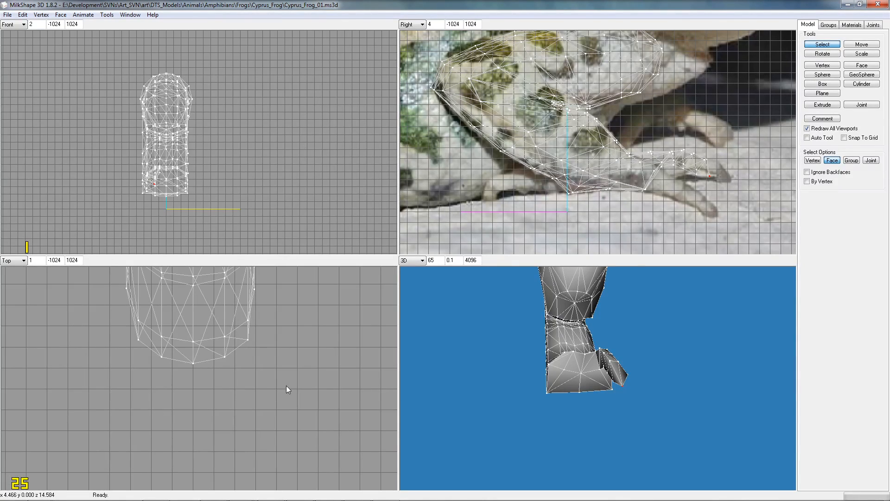
pyautogui.scroll(3, 242, 366)
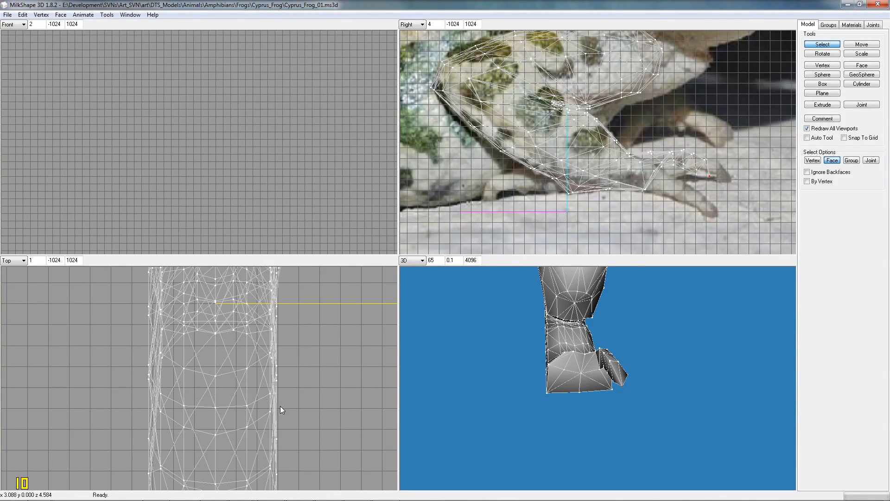
pyautogui.moveTo(271, 190); pyautogui.dragTo(261, 13, button='middle')
pyautogui.moveTo(252, 175)
pyautogui.mouseDown(button='middle')
pyautogui.moveTo(253, 62)
pyautogui.moveTo(258, 83)
pyautogui.mouseUp(button='middle')
pyautogui.scroll(-5, 302, 375)
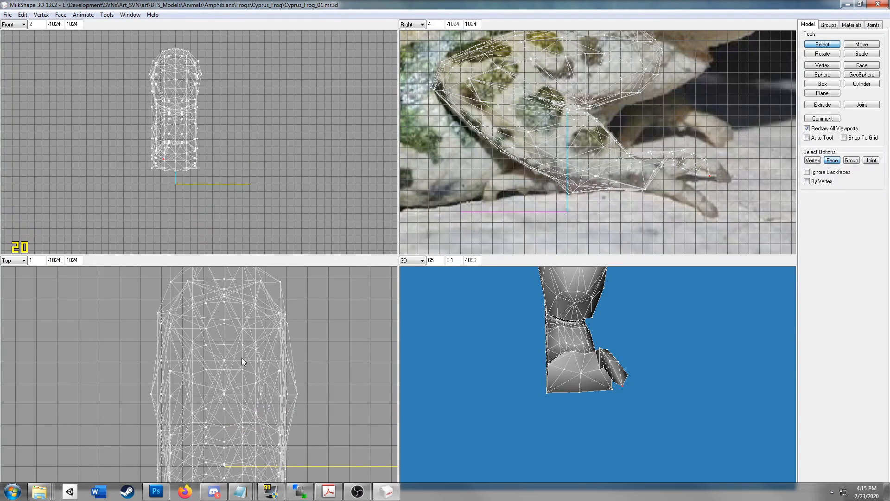
pyautogui.moveTo(245, 460); pyautogui.dragTo(219, 477, button='middle')
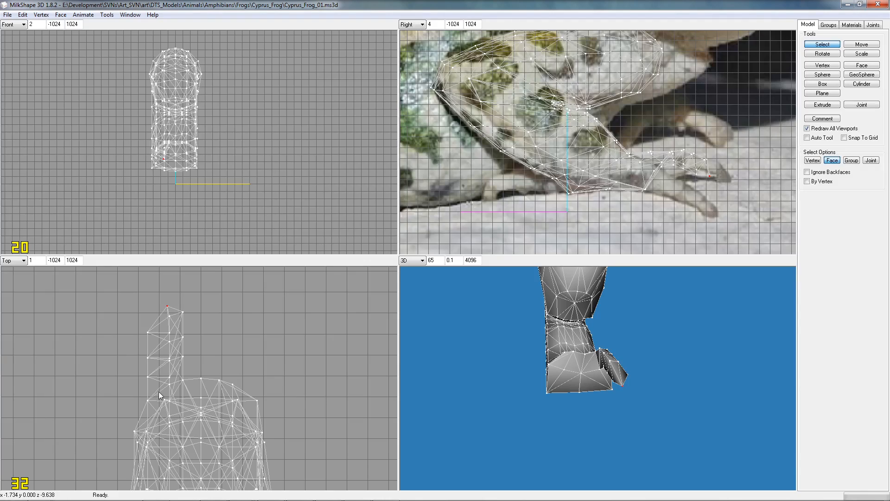
pyautogui.click(813, 161)
pyautogui.moveTo(118, 291); pyautogui.dragTo(178, 375)
pyautogui.moveTo(182, 378); pyautogui.dragTo(185, 377)
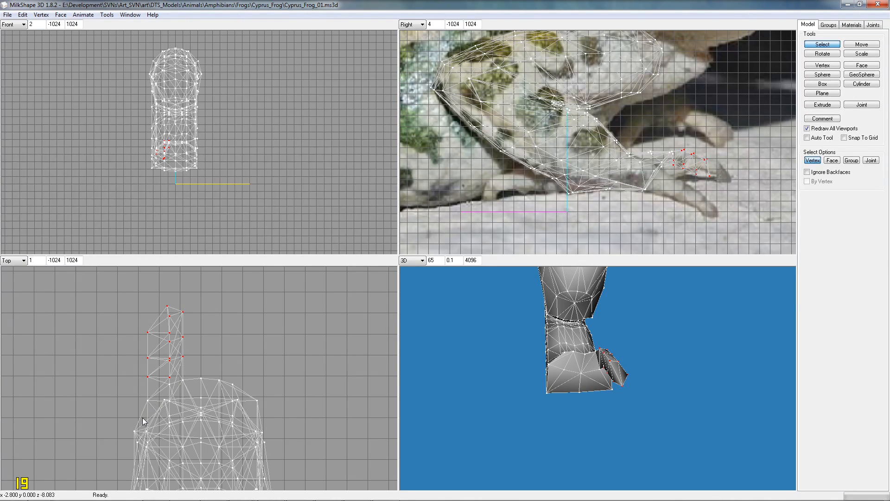
pyautogui.keyDown('shift'); pyautogui.moveTo(153, 405); pyautogui.dragTo(153, 406); pyautogui.keyUp('shift')
pyautogui.click(861, 45)
pyautogui.moveTo(205, 327); pyautogui.dragTo(228, 336)
pyautogui.click(822, 54)
pyautogui.click(860, 44)
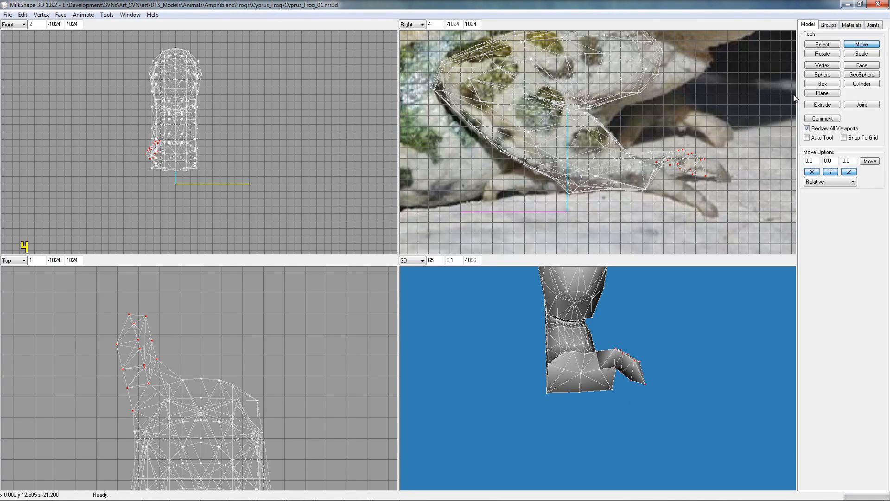
# Switch to face selection and check the splayed toe from several angles in the 3D view
pyautogui.click(820, 45)
pyautogui.click(831, 160)
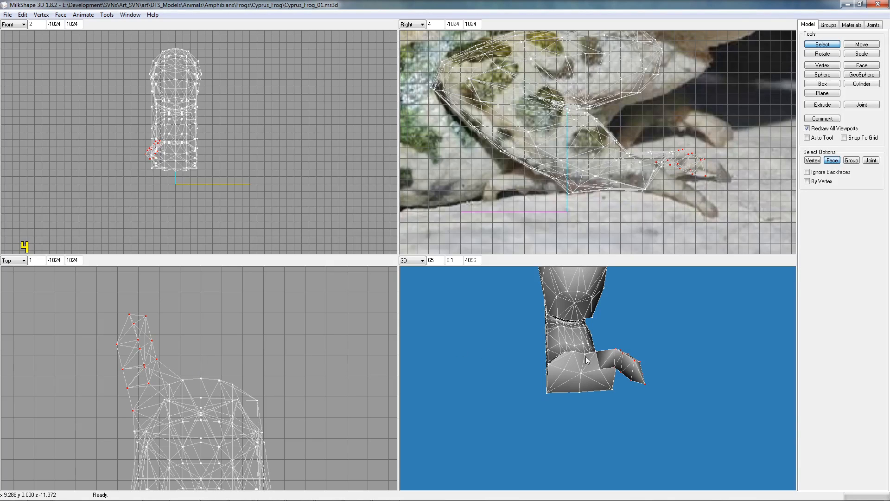
pyautogui.scroll(6, 684, 332)
pyautogui.scroll(5, 655, 337)
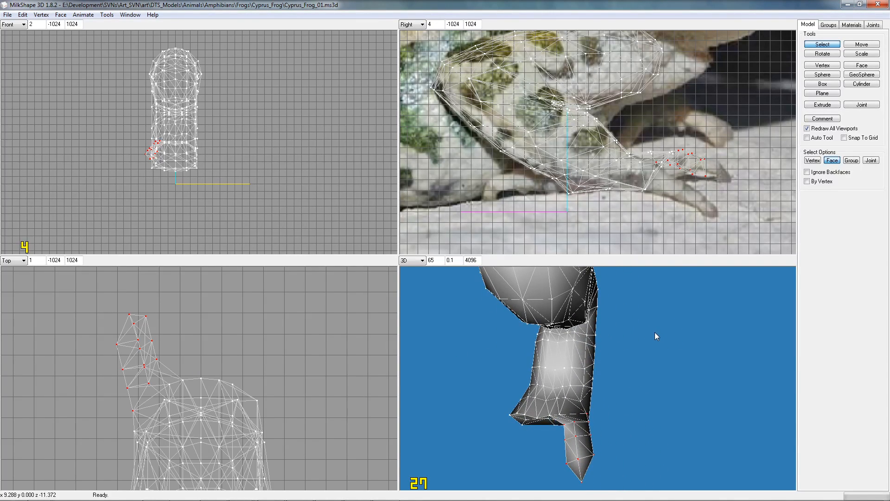
pyautogui.moveTo(652, 339); pyautogui.dragTo(686, 348)
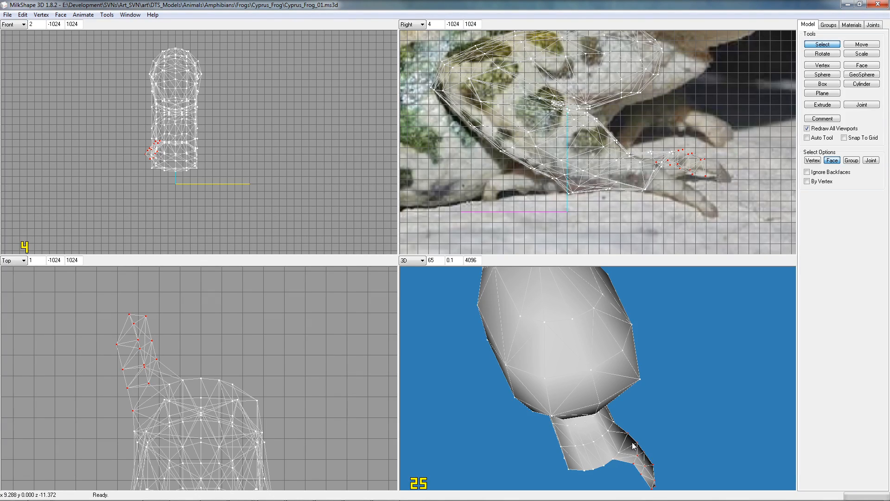
pyautogui.moveTo(631, 449); pyautogui.dragTo(619, 418)
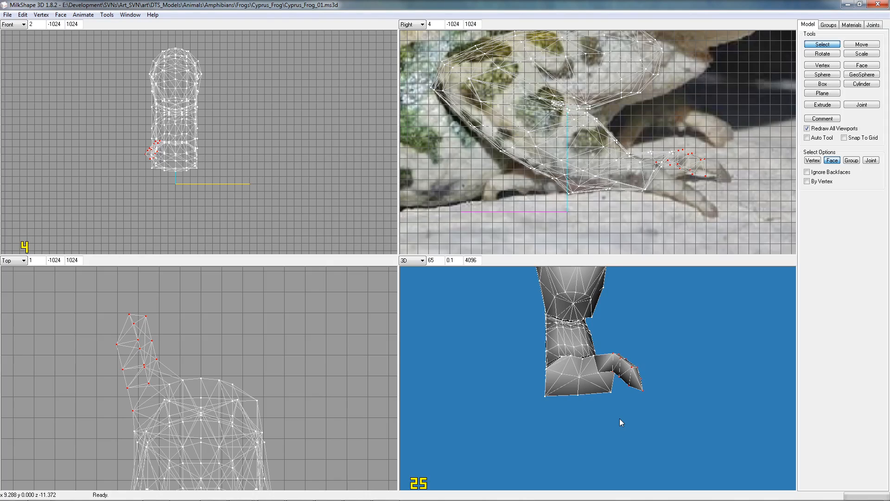
pyautogui.click(183, 379)
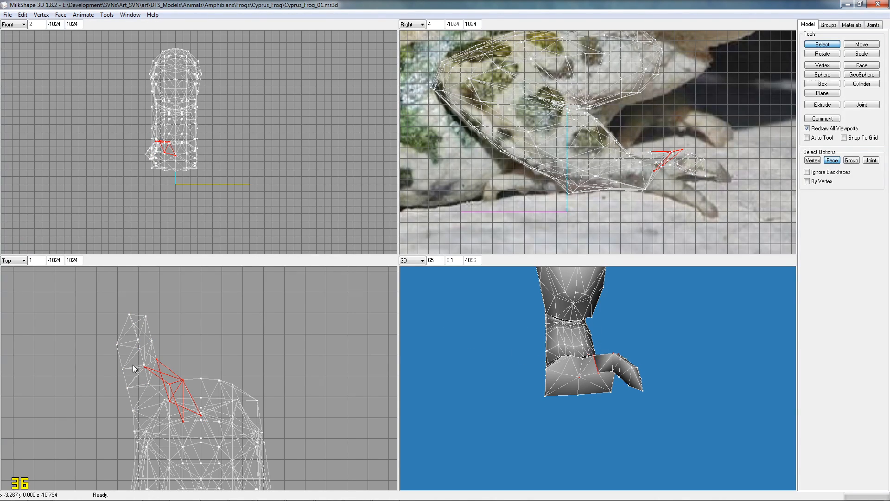
pyautogui.rightClick(157, 369)
pyautogui.keyDown('shift'); pyautogui.moveTo(185, 409); pyautogui.dragTo(202, 430, button='right'); pyautogui.keyUp('shift')
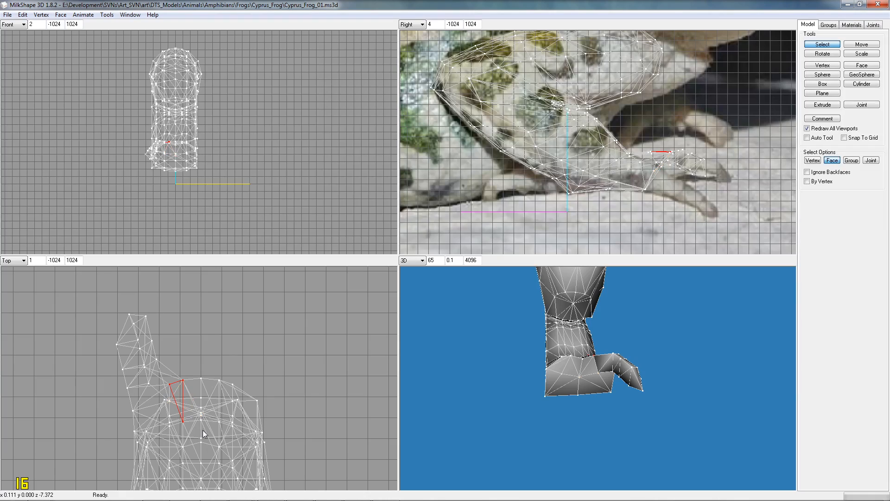
pyautogui.rightClick(181, 406)
# Select only the upper faces just beside the centre of the foot's front edge as the base of the second toe
pyautogui.click(661, 176)
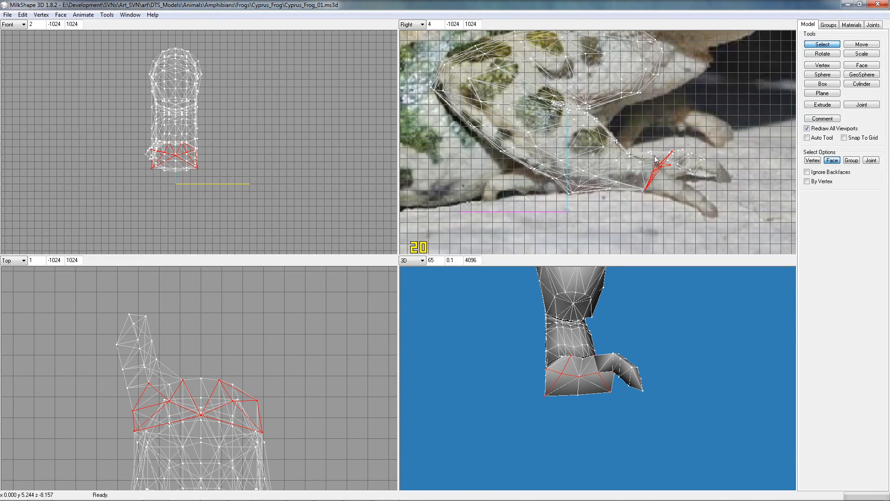
pyautogui.keyDown('shift'); pyautogui.click(663, 174); pyautogui.keyUp('shift')
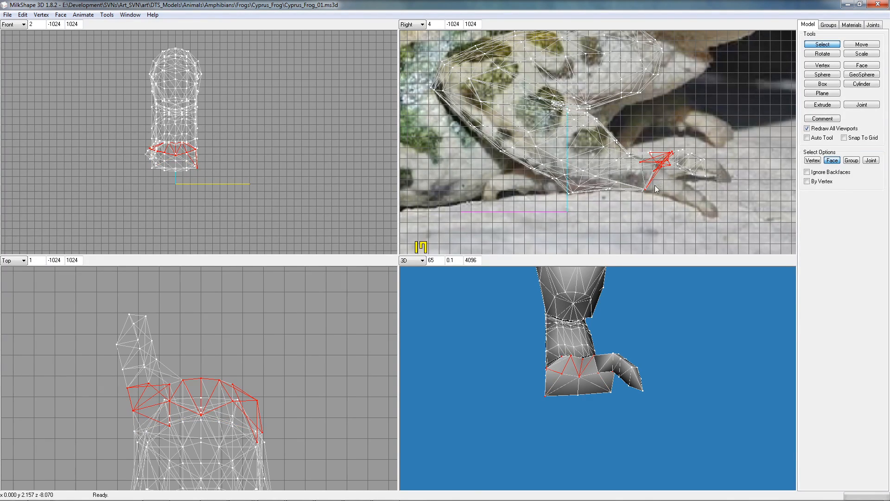
pyautogui.moveTo(148, 133); pyautogui.dragTo(171, 161, button='right')
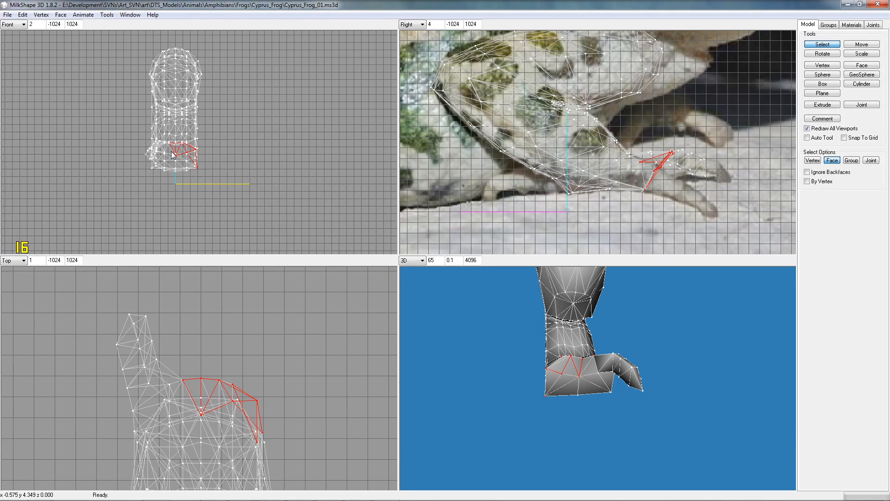
pyautogui.moveTo(172, 149)
pyautogui.mouseDown(button='right')
pyautogui.moveTo(177, 158)
pyautogui.moveTo(200, 149)
pyautogui.moveTo(190, 148)
pyautogui.mouseUp(button='right')
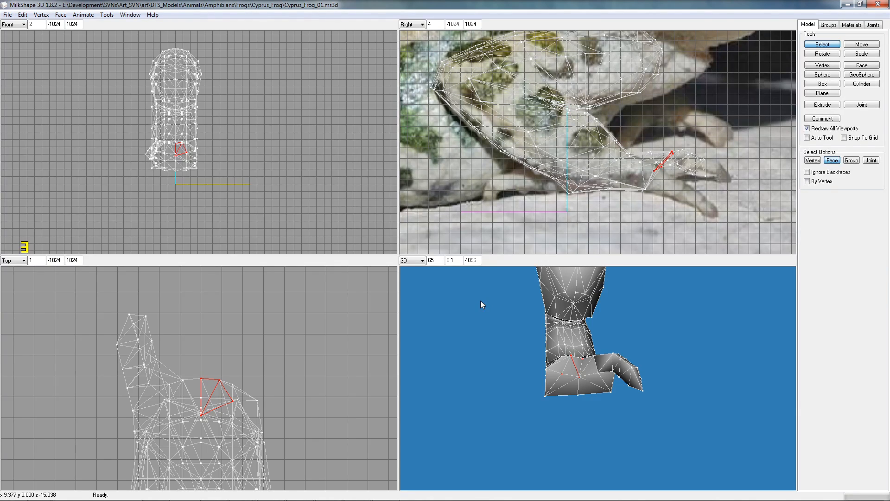
# Undo the recent face selections step by step back to the upper faces on the first toe's side of the foot's front centre
pyautogui.click(23, 15)
pyautogui.click(34, 25)
pyautogui.click(22, 15)
pyautogui.click(34, 25)
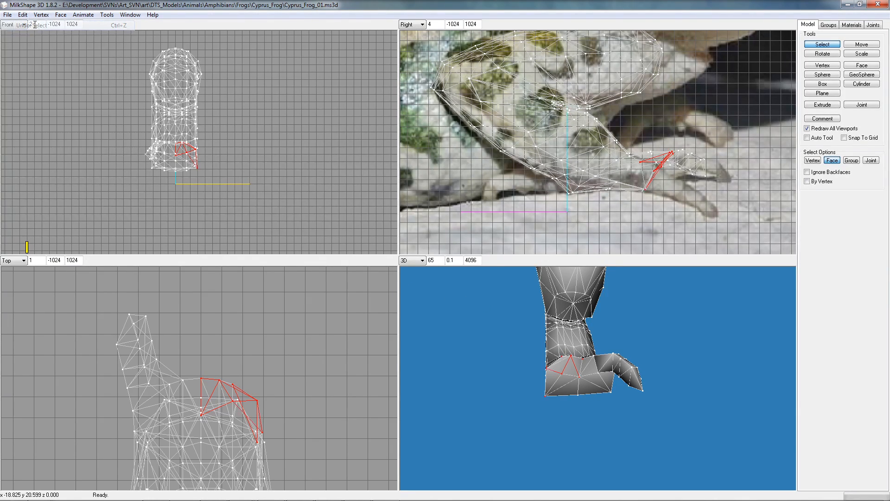
pyautogui.click(23, 14)
pyautogui.click(25, 24)
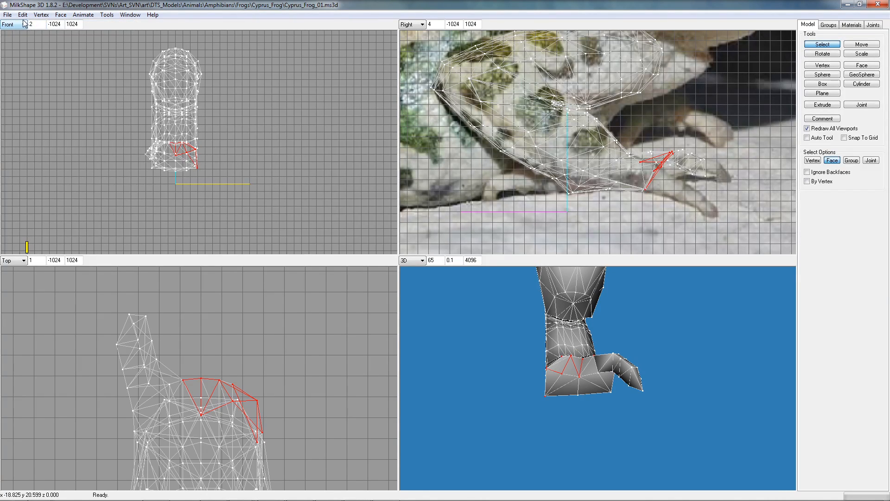
pyautogui.click(22, 14)
pyautogui.click(32, 26)
pyautogui.click(23, 15)
pyautogui.click(26, 26)
pyautogui.click(22, 15)
pyautogui.click(26, 26)
pyautogui.hotkey('ctrl', 'z')
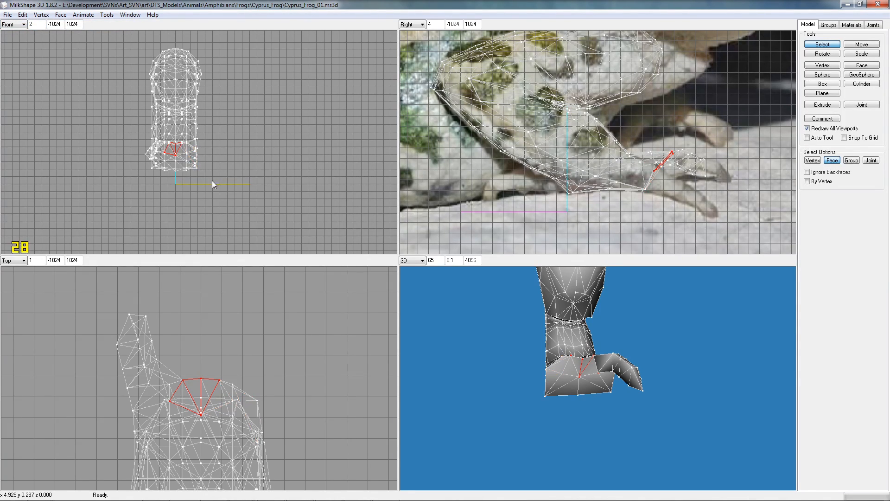
pyautogui.hotkey('ctrl', 'z')
# Extrude the selected faces forward and down into a second toe following the photo, then snap together and weld its end vertices
pyautogui.click(823, 105)
pyautogui.moveTo(644, 177)
pyautogui.mouseDown()
pyautogui.moveTo(673, 177)
pyautogui.moveTo(712, 206)
pyautogui.mouseUp()
pyautogui.click(42, 15)
pyautogui.click(46, 27)
pyautogui.click(41, 15)
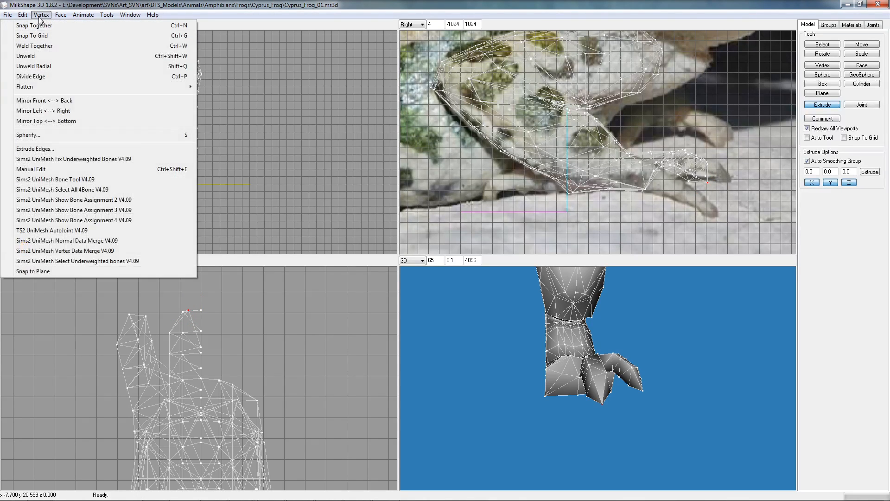
pyautogui.click(44, 46)
pyautogui.moveTo(627, 442); pyautogui.dragTo(671, 416)
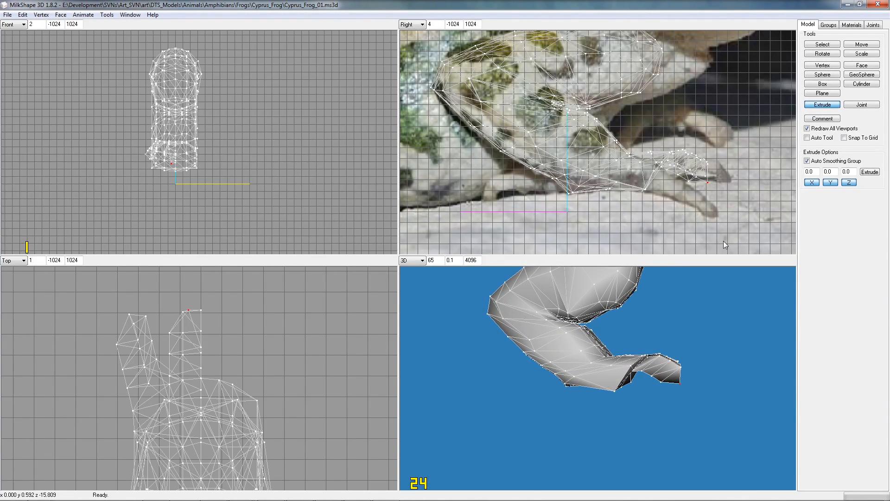
# Select the underside vertices midway along the toes in the Right view and move them slightly up and forward
pyautogui.click(825, 45)
pyautogui.moveTo(677, 175); pyautogui.dragTo(694, 189)
pyautogui.click(812, 160)
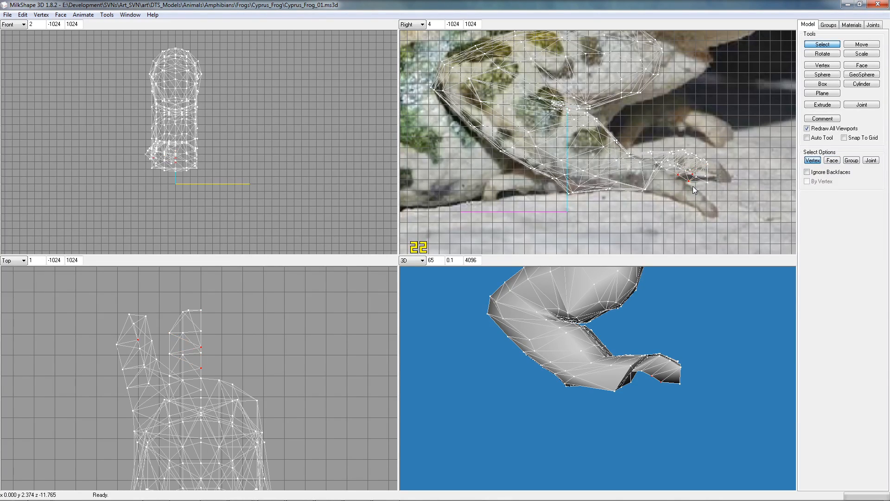
pyautogui.moveTo(685, 387)
pyautogui.mouseDown()
pyautogui.moveTo(610, 371)
pyautogui.moveTo(607, 361)
pyautogui.moveTo(622, 358)
pyautogui.moveTo(631, 376)
pyautogui.moveTo(646, 374)
pyautogui.moveTo(625, 379)
pyautogui.moveTo(641, 375)
pyautogui.mouseUp()
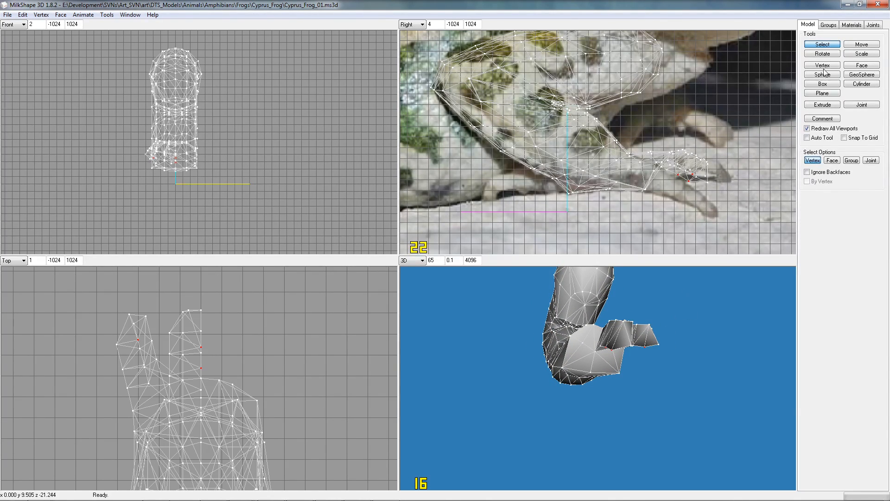
pyautogui.click(859, 45)
pyautogui.moveTo(731, 196); pyautogui.dragTo(733, 192)
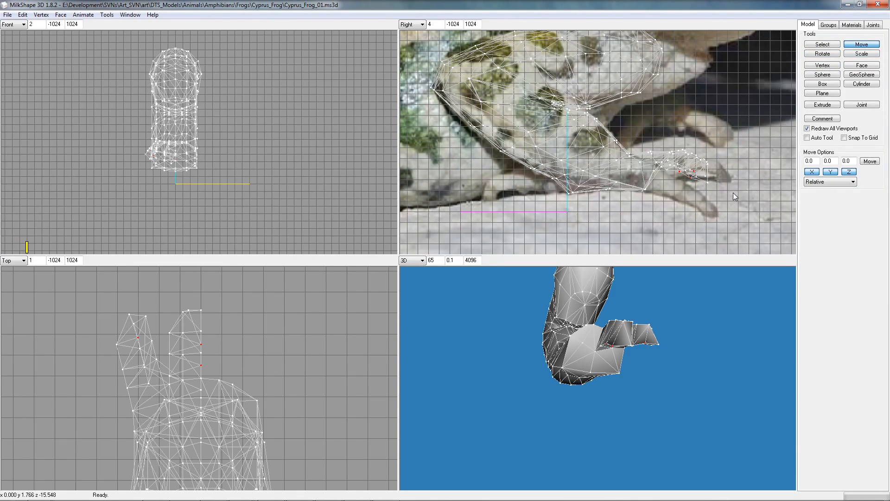
pyautogui.moveTo(666, 357)
pyautogui.mouseDown()
pyautogui.moveTo(641, 357)
pyautogui.moveTo(691, 370)
pyautogui.mouseUp()
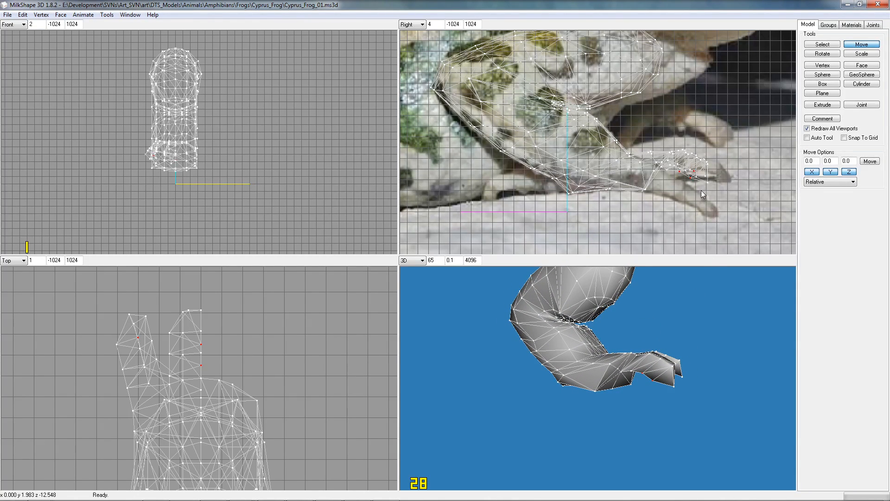
# Deselect the first toe's vertex, then move and rotate the second toe's two remaining underside vertices to fit the toe's lower outline
pyautogui.click(818, 44)
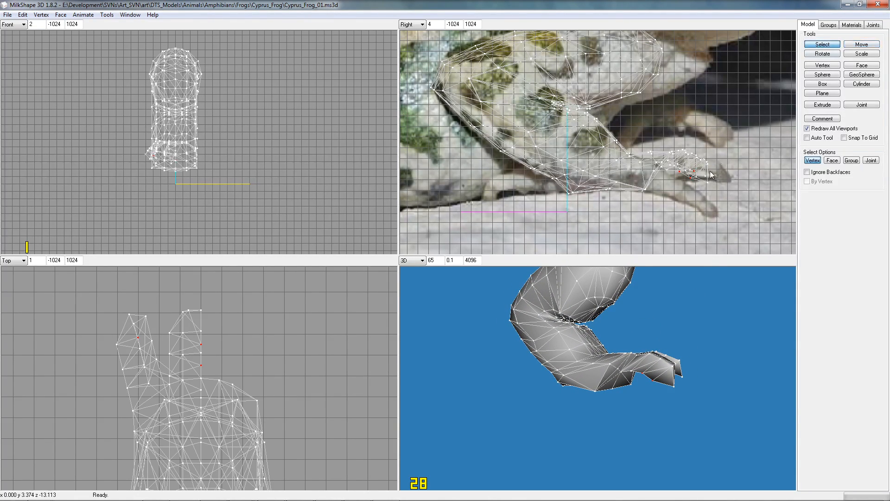
pyautogui.click(694, 175)
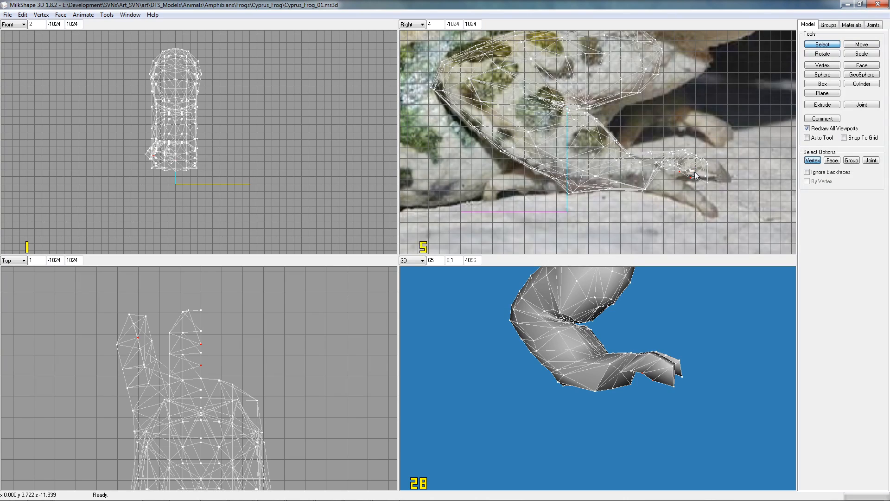
pyautogui.click(856, 46)
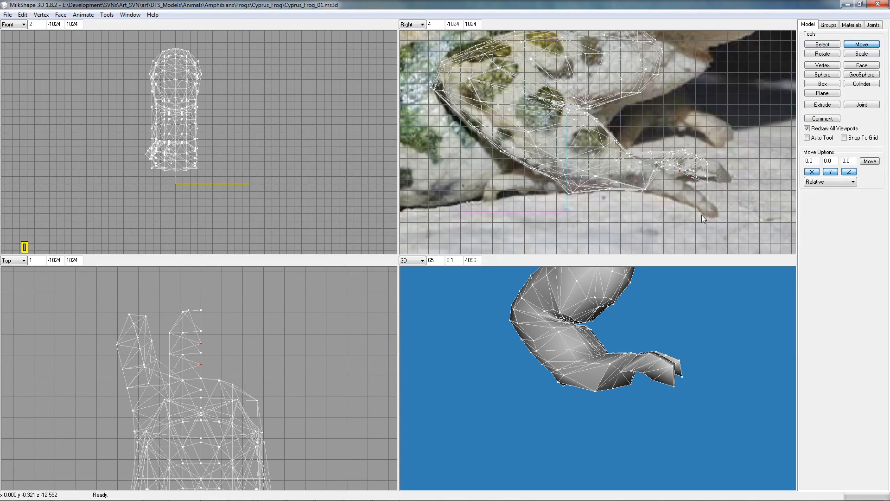
pyautogui.press('r')
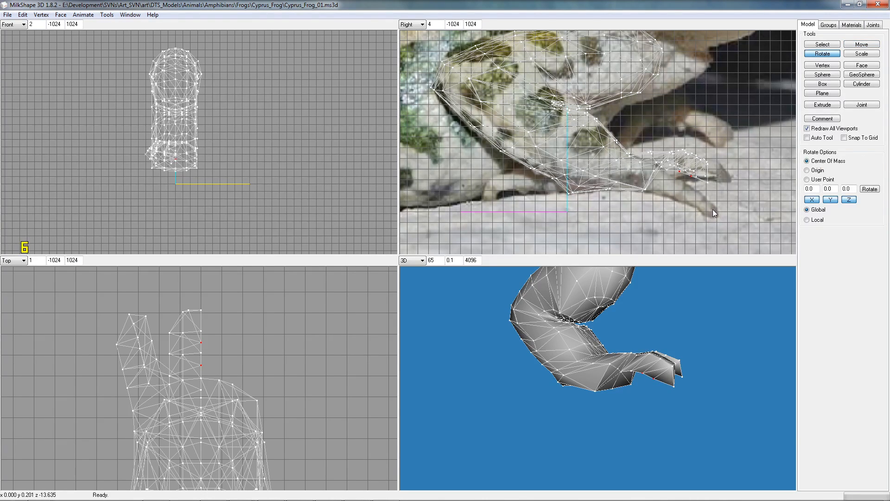
pyautogui.moveTo(667, 396); pyautogui.dragTo(667, 421)
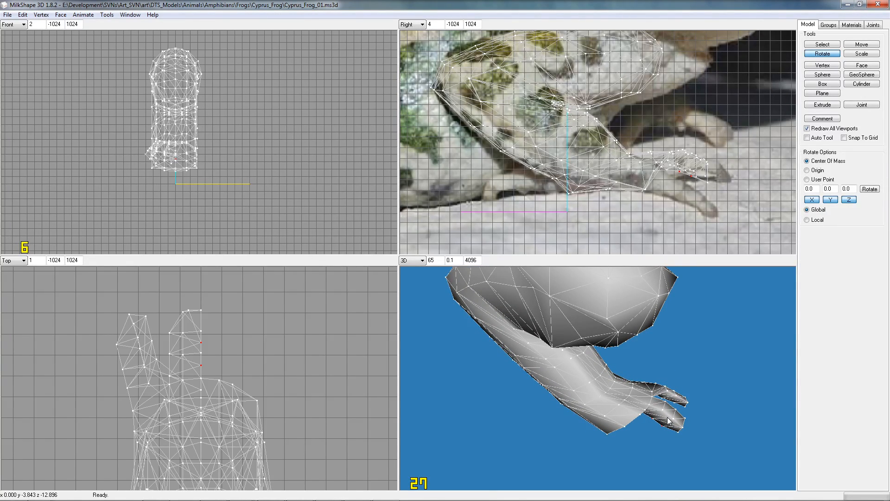
# Select the front portion of the second toe in the Top view and move it forward and slightly toward the first toe
pyautogui.click(823, 44)
pyautogui.moveTo(163, 304); pyautogui.dragTo(213, 355)
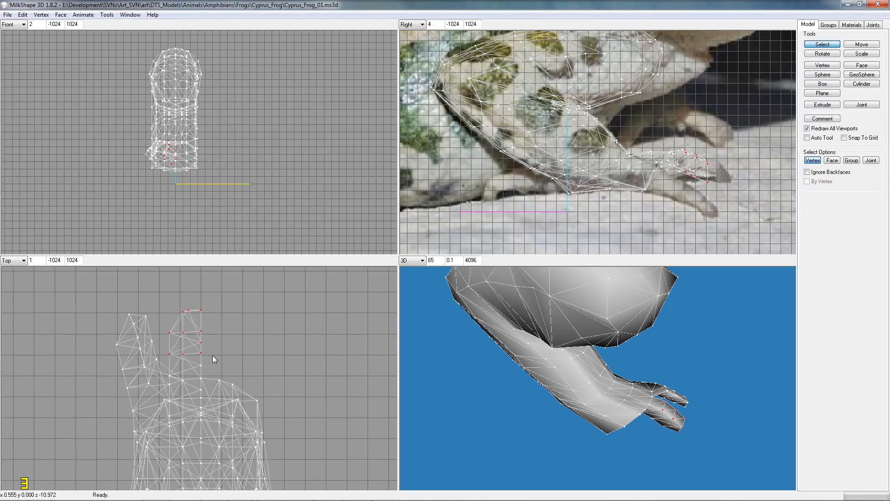
pyautogui.click(861, 45)
pyautogui.moveTo(211, 336); pyautogui.dragTo(204, 318)
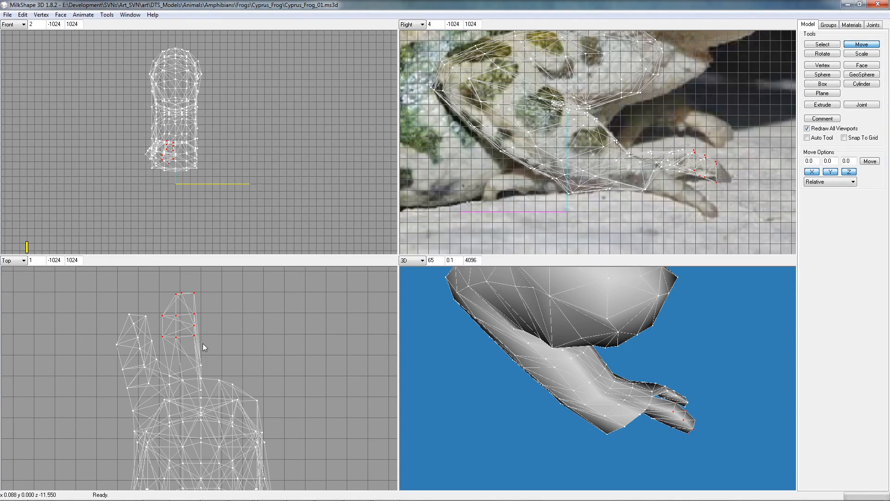
# Narrow the selection to the second toe's two foremost vertex rows and move them further forward to lengthen the toe
pyautogui.click(820, 46)
pyautogui.moveTo(163, 283); pyautogui.dragTo(196, 315)
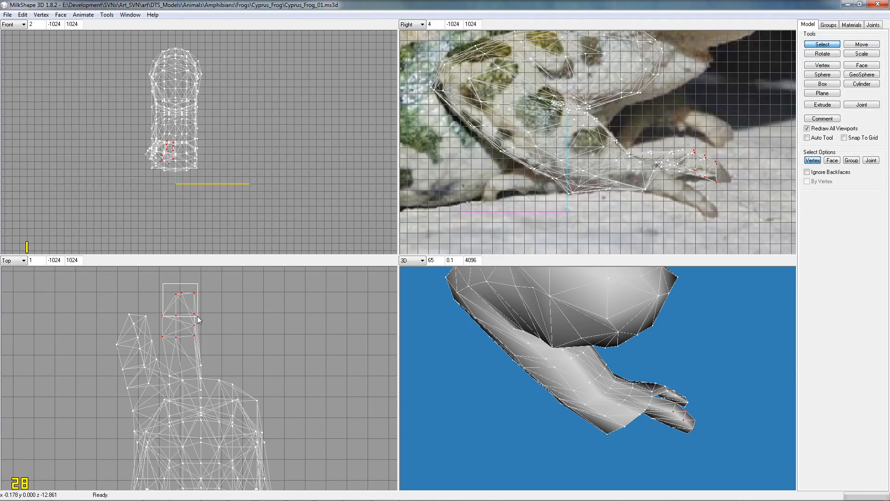
pyautogui.keyDown('shift'); pyautogui.moveTo(152, 290); pyautogui.dragTo(181, 320); pyautogui.keyUp('shift')
pyautogui.click(860, 44)
pyautogui.moveTo(268, 326); pyautogui.dragTo(262, 316)
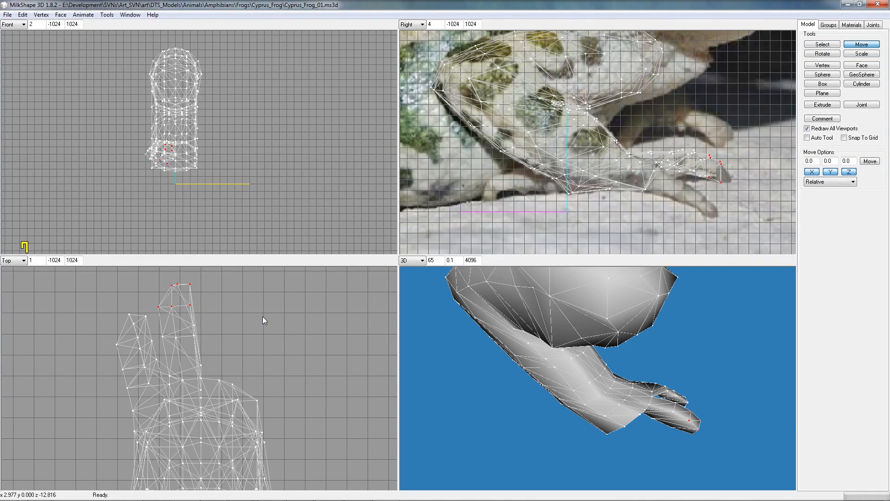
# Select the single vertex near the second toe's base on the side away from the first toe and move it inward to straighten the edge
pyautogui.click(822, 45)
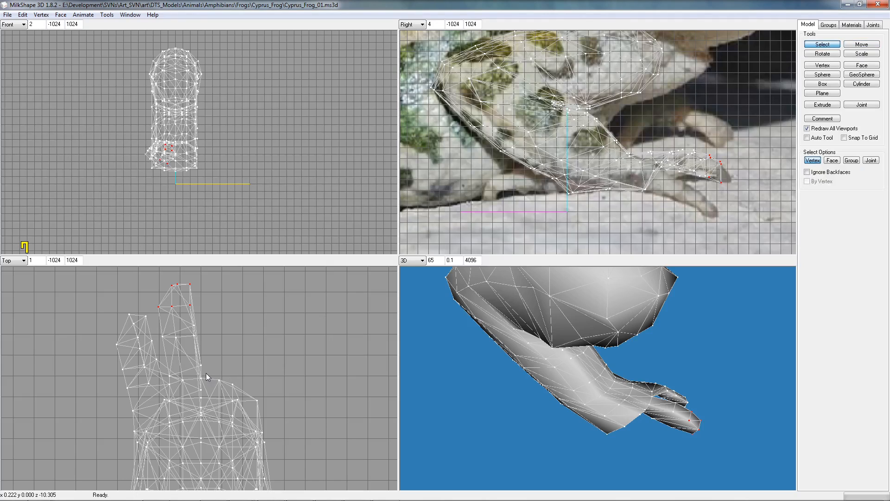
pyautogui.moveTo(199, 352); pyautogui.dragTo(207, 369)
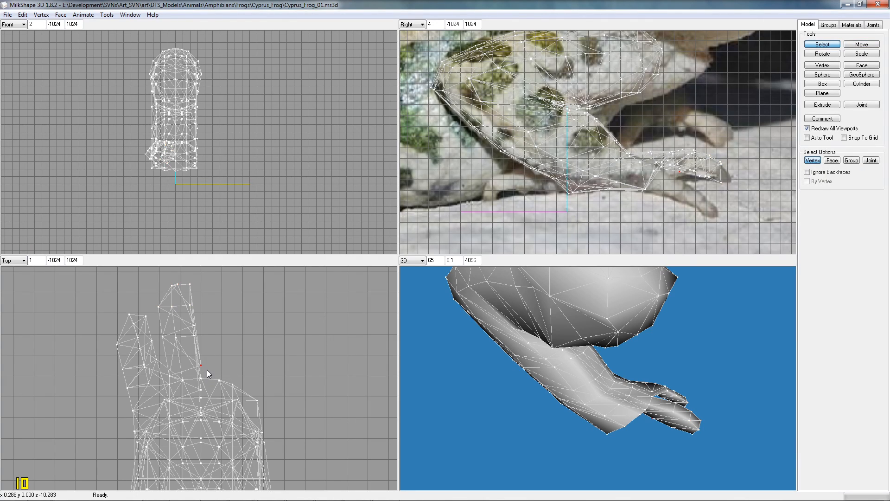
pyautogui.click(856, 46)
pyautogui.moveTo(274, 319); pyautogui.dragTo(257, 322)
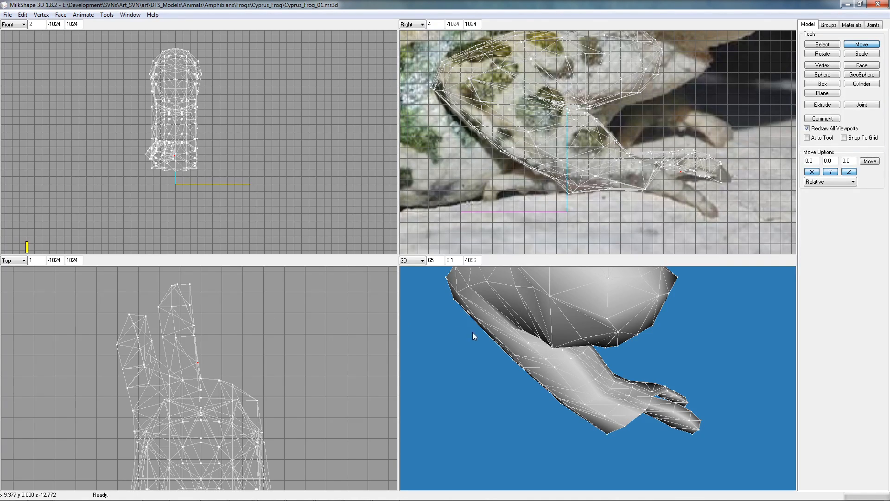
pyautogui.moveTo(673, 396)
pyautogui.mouseDown()
pyautogui.moveTo(699, 388)
pyautogui.moveTo(698, 375)
pyautogui.moveTo(687, 398)
pyautogui.mouseUp()
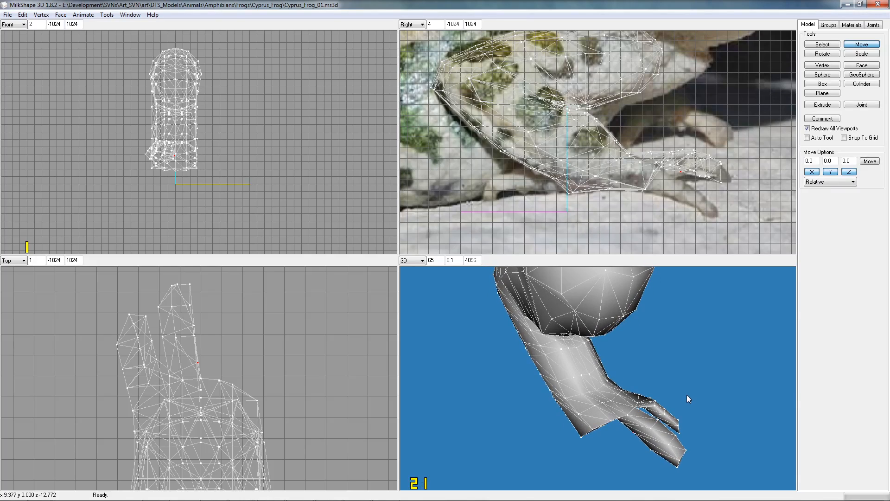
# Move the second toe's tip vertices nearest the first toe slightly outward, then check the toe from several angles in the 3D view
pyautogui.click(822, 44)
pyautogui.moveTo(166, 276); pyautogui.dragTo(178, 290)
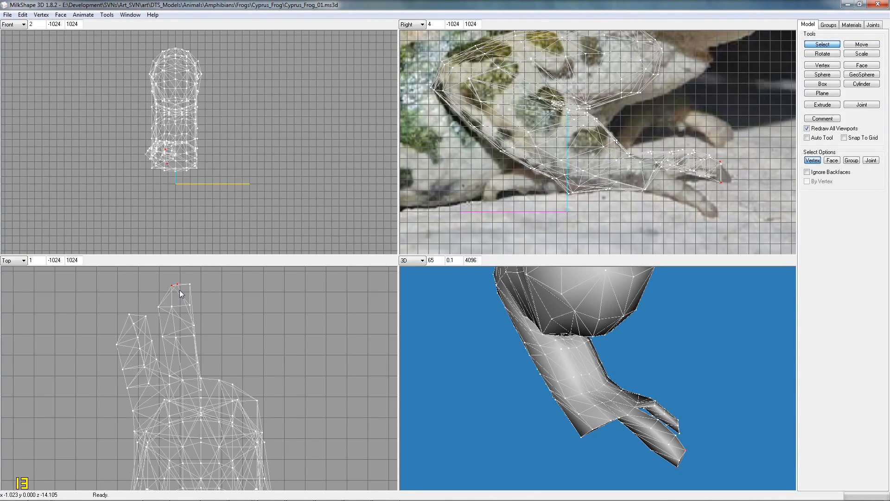
pyautogui.click(861, 45)
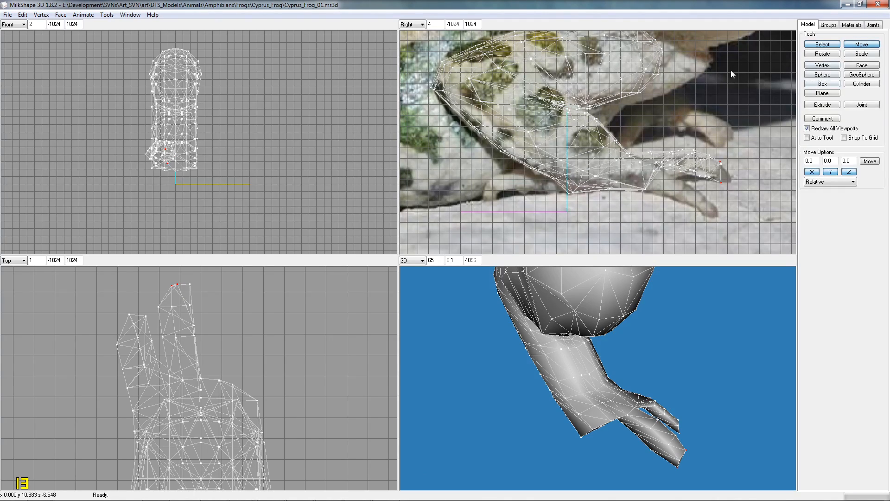
pyautogui.moveTo(243, 300); pyautogui.dragTo(240, 298)
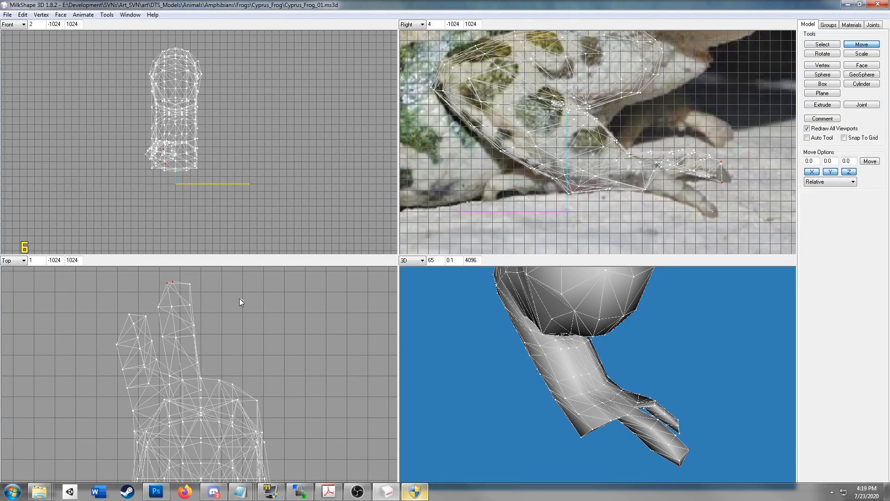
pyautogui.moveTo(603, 385); pyautogui.dragTo(669, 348)
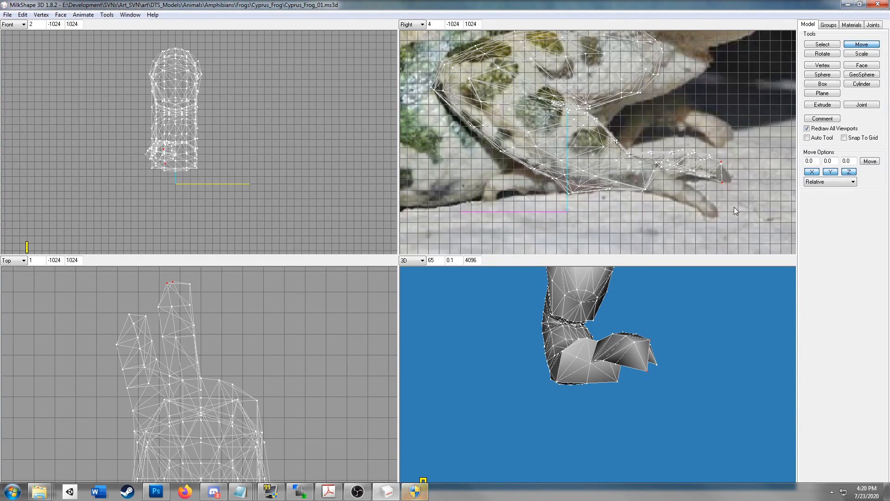
pyautogui.moveTo(693, 393); pyautogui.dragTo(738, 425)
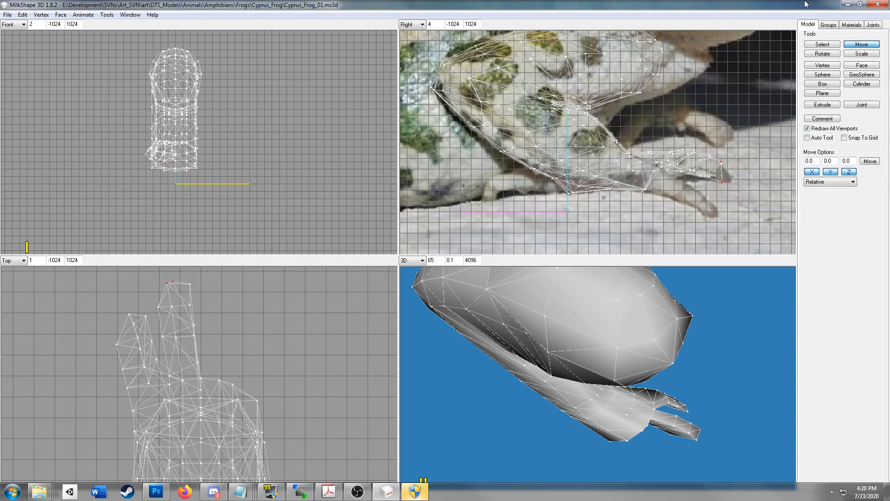
# Select the two upper vertices between the bases of the toes in the Top view and move them toward the first toe
pyautogui.click(827, 44)
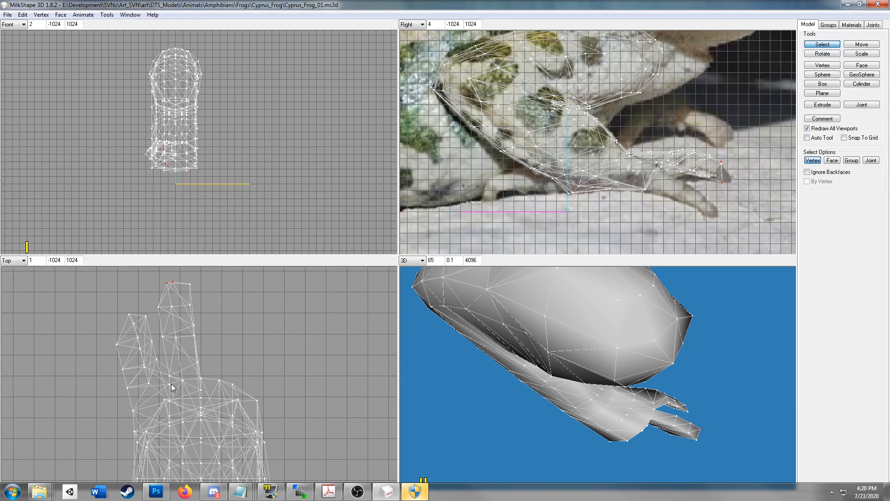
pyautogui.moveTo(164, 381); pyautogui.dragTo(172, 394)
pyautogui.moveTo(180, 378); pyautogui.dragTo(183, 382)
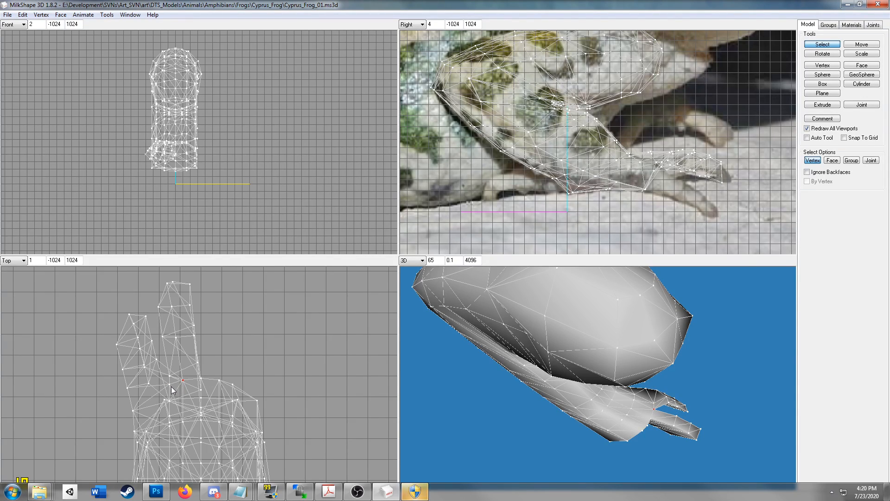
pyautogui.moveTo(168, 382); pyautogui.dragTo(174, 391)
pyautogui.click(861, 44)
pyautogui.moveTo(196, 390); pyautogui.dragTo(186, 394)
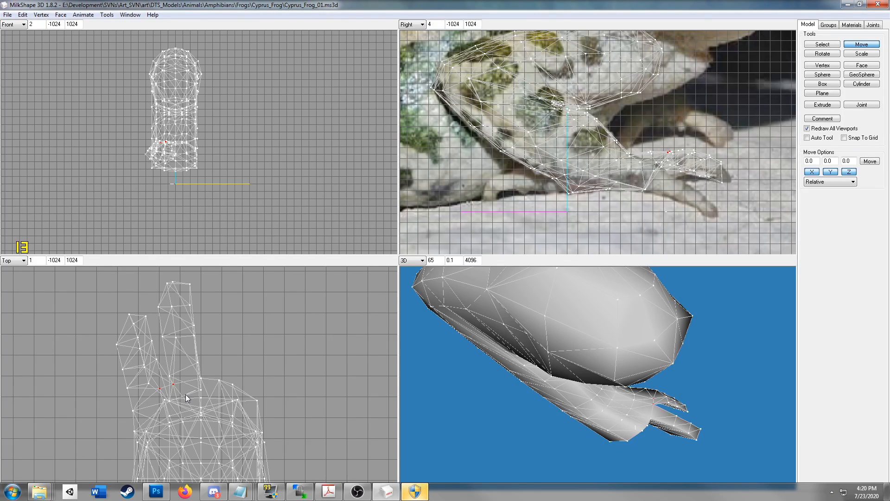
pyautogui.moveTo(185, 394); pyautogui.dragTo(182, 390)
pyautogui.moveTo(719, 419)
pyautogui.mouseDown()
pyautogui.moveTo(677, 398)
pyautogui.moveTo(645, 397)
pyautogui.moveTo(647, 386)
pyautogui.moveTo(661, 385)
pyautogui.moveTo(665, 404)
pyautogui.mouseUp()
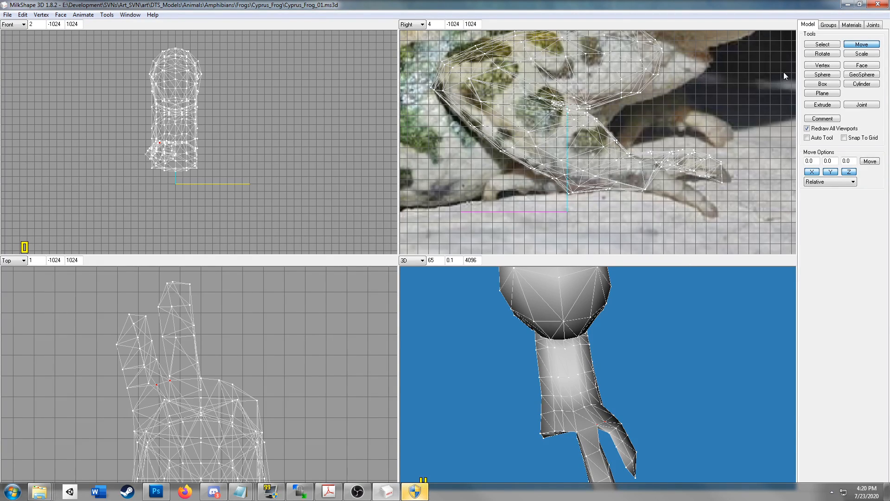
# Select the row of vertices across the top of the foot behind the toes in the Right view and lower it slightly
pyautogui.click(826, 44)
pyautogui.moveTo(643, 145); pyautogui.dragTo(657, 159)
pyautogui.click(863, 45)
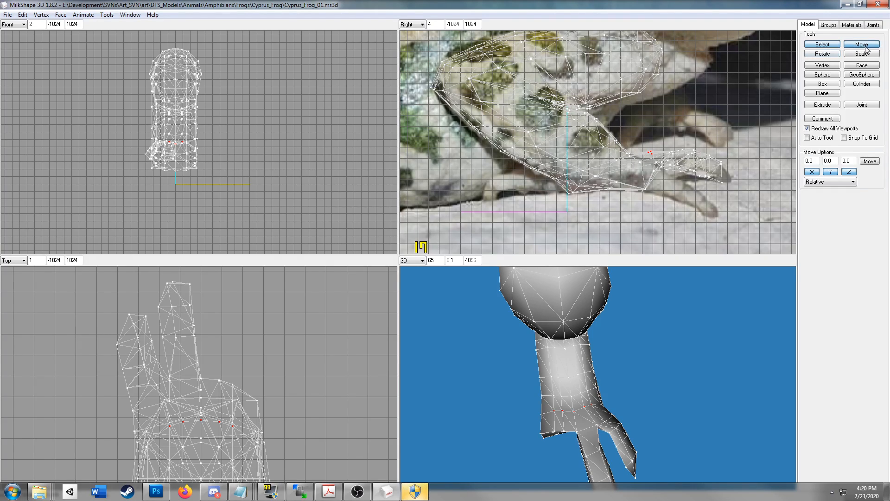
pyautogui.moveTo(638, 195); pyautogui.dragTo(638, 196)
# Select the upper vertices around the toe bases in the Right view and lower them slightly
pyautogui.click(822, 45)
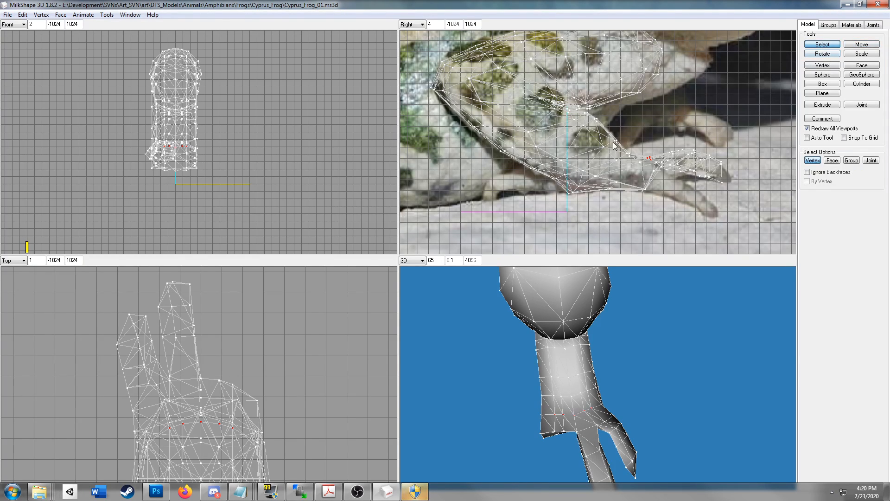
pyautogui.moveTo(662, 140); pyautogui.dragTo(691, 163)
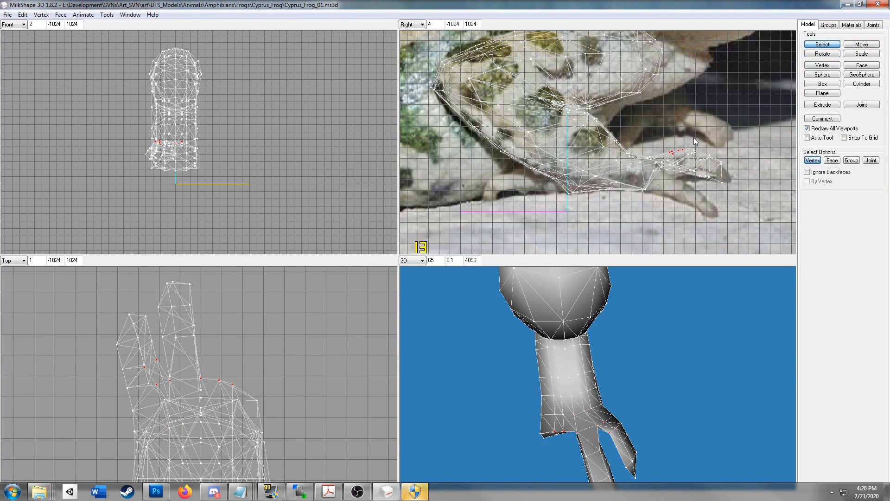
pyautogui.click(863, 45)
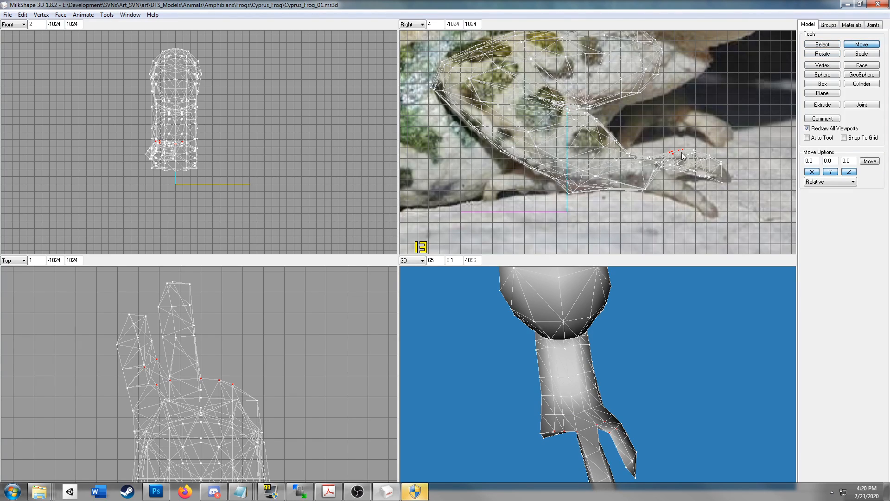
pyautogui.moveTo(704, 125); pyautogui.dragTo(703, 133)
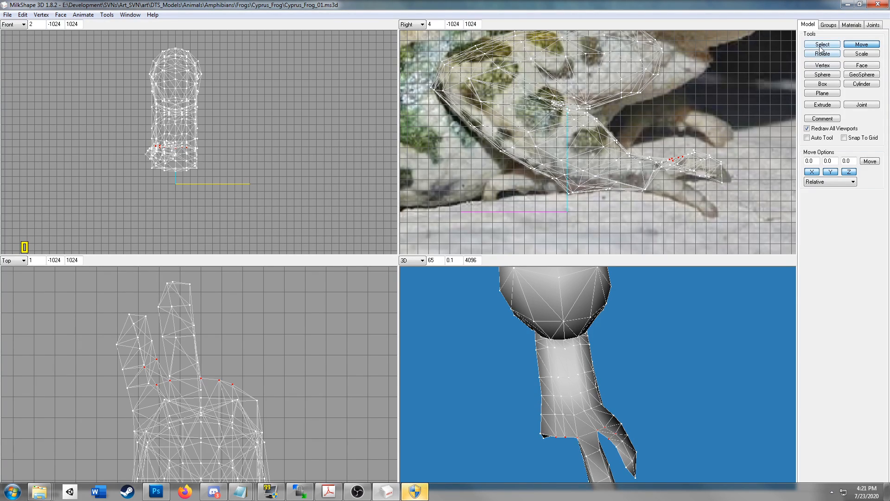
# Select the small cluster of upper vertices midway along the two toes in the Right view and lower it slightly
pyautogui.click(819, 45)
pyautogui.moveTo(678, 140); pyautogui.dragTo(702, 159)
pyautogui.click(688, 147)
pyautogui.moveTo(686, 148); pyautogui.dragTo(696, 159)
pyautogui.click(862, 45)
pyautogui.moveTo(710, 116); pyautogui.dragTo(710, 118)
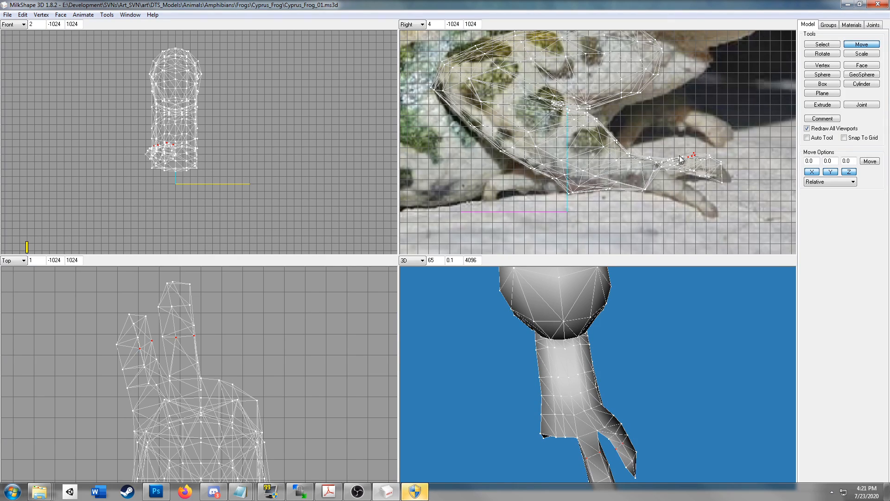
# Select the underside vertices near the toe tips in the Right view and inspect the toes from the side and front in 3D
pyautogui.moveTo(674, 437); pyautogui.dragTo(715, 416)
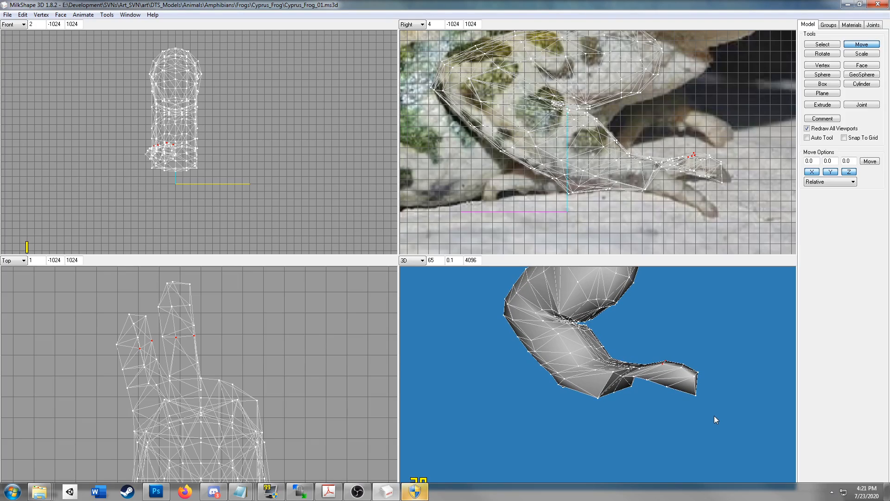
pyautogui.click(829, 44)
pyautogui.moveTo(698, 171); pyautogui.dragTo(730, 182)
pyautogui.click(863, 45)
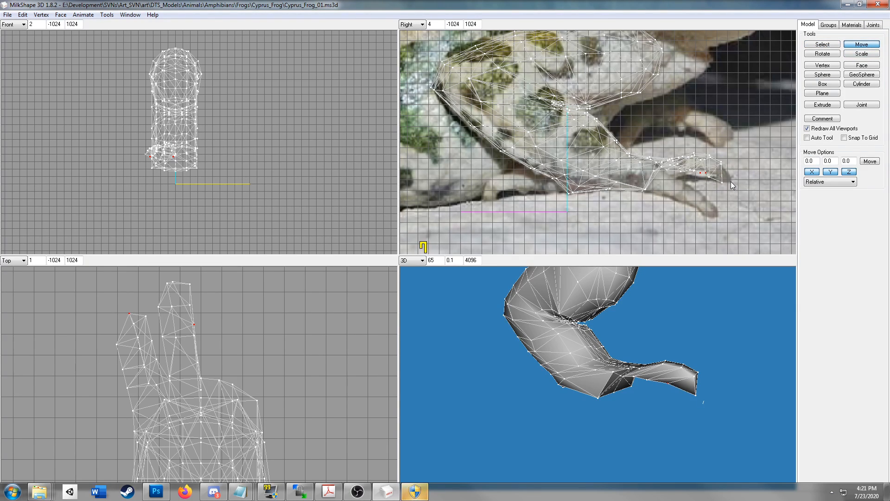
pyautogui.moveTo(724, 373); pyautogui.dragTo(691, 363)
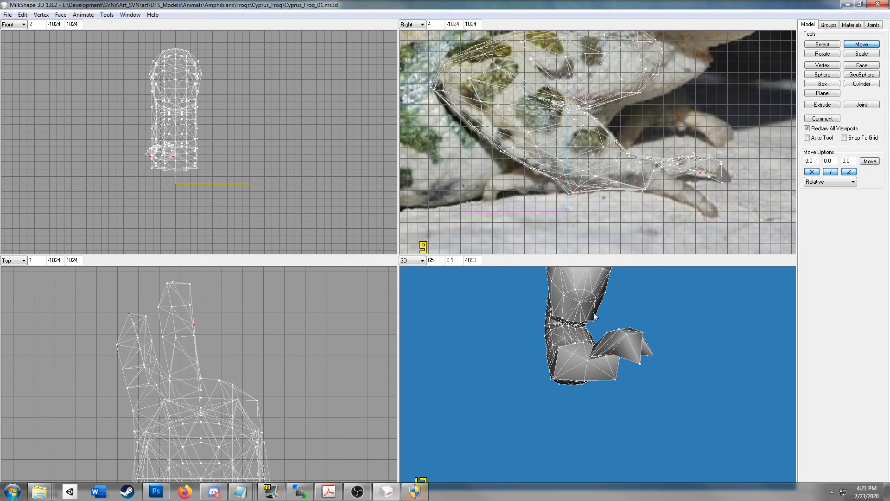
# Select only the three faces on the foot's front edge beside the middle toe as the base of a third toe
pyautogui.click(829, 45)
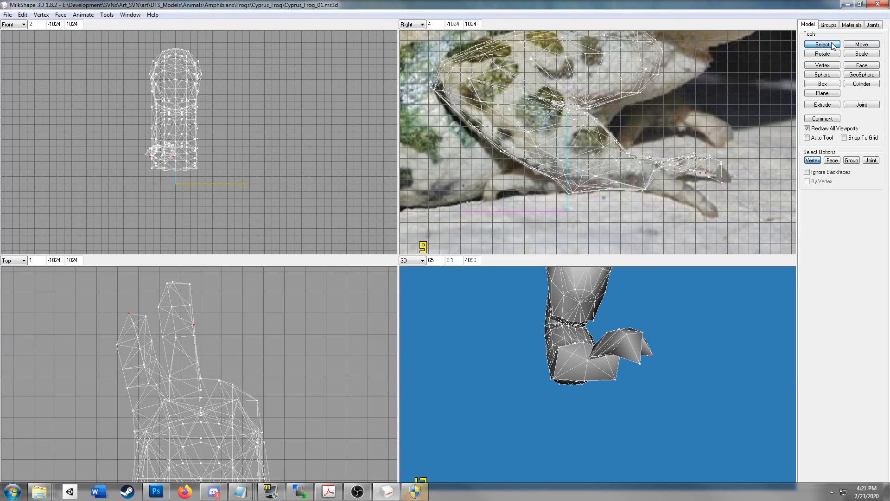
pyautogui.click(832, 160)
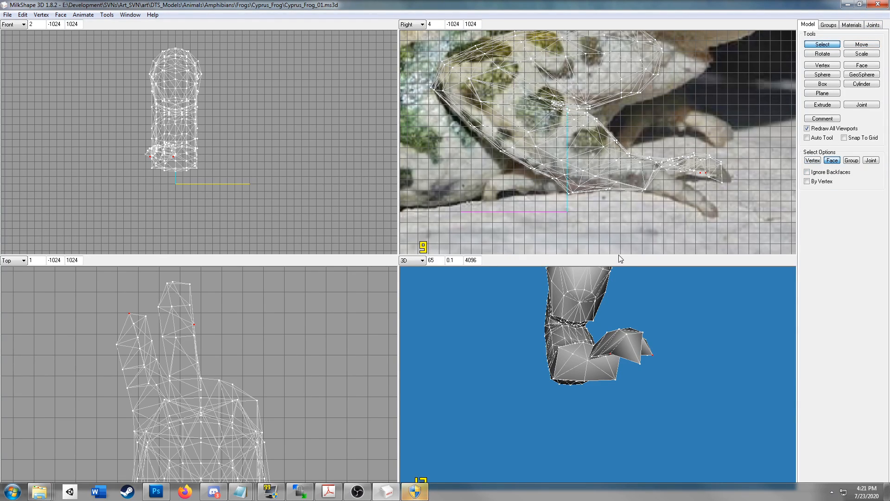
pyautogui.moveTo(649, 161); pyautogui.dragTo(665, 182)
pyautogui.moveTo(607, 155); pyautogui.dragTo(634, 181)
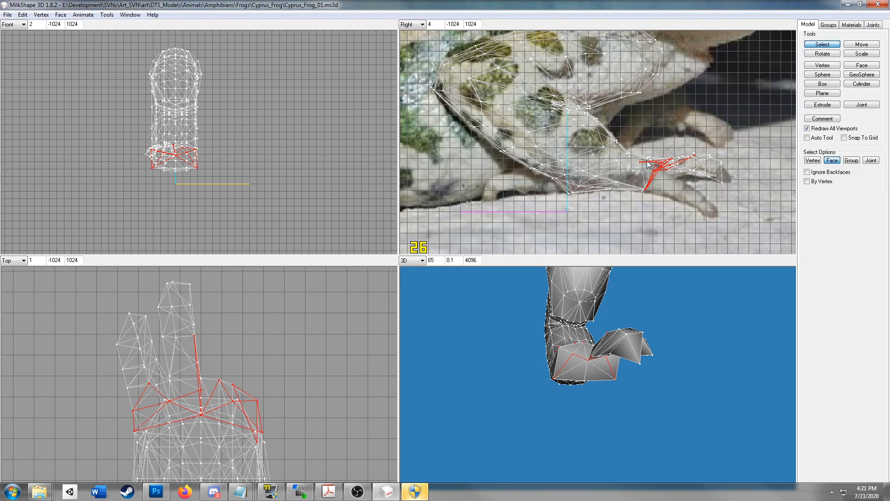
pyautogui.moveTo(649, 164); pyautogui.dragTo(651, 166)
pyautogui.moveTo(99, 373); pyautogui.dragTo(179, 427, button='right')
pyautogui.rightClick(188, 404)
pyautogui.rightClick(198, 369)
pyautogui.rightClick(244, 407)
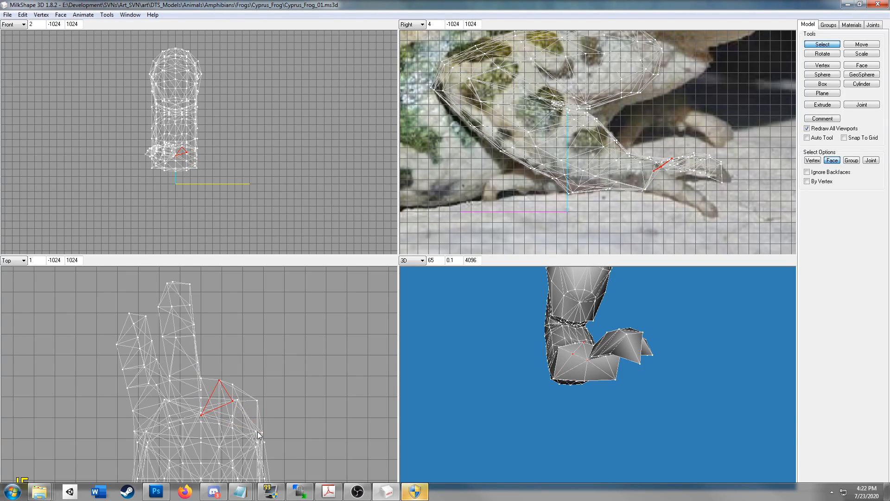
pyautogui.keyDown('shift'); pyautogui.click(211, 391); pyautogui.keyUp('shift')
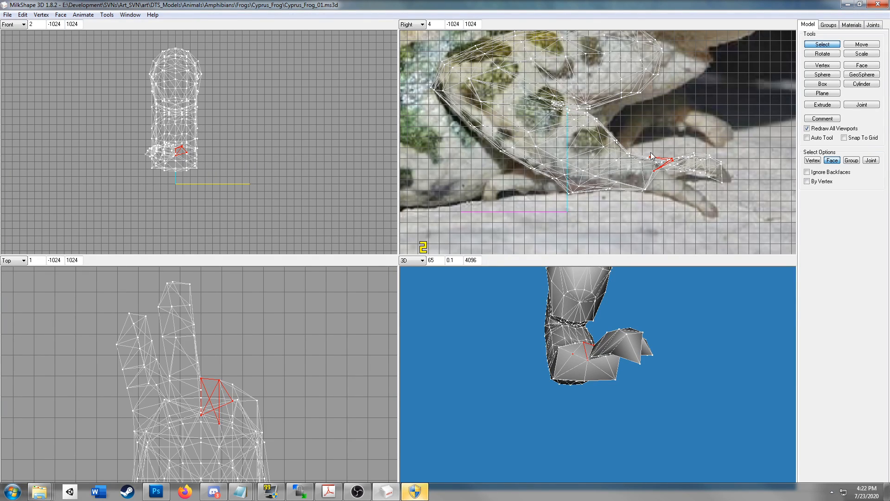
pyautogui.click(666, 162)
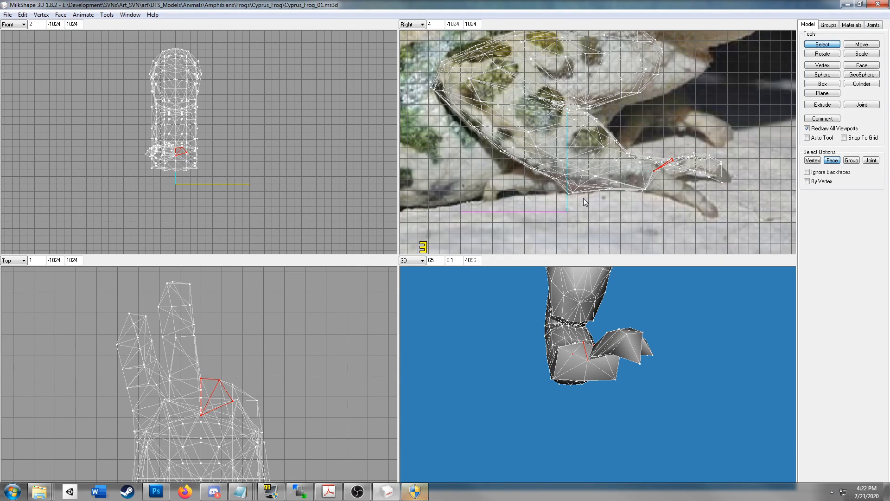
pyautogui.moveTo(652, 352); pyautogui.dragTo(725, 404)
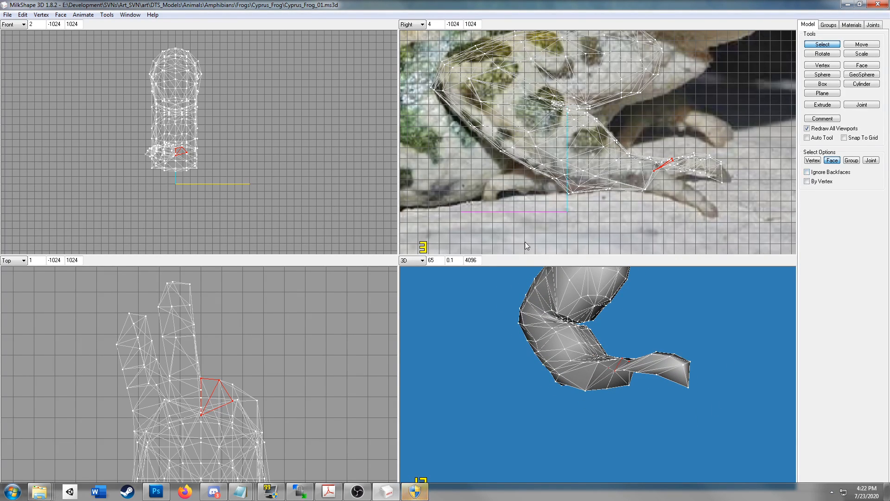
# Extrude the selected front faces forward and downward in several segments to form a third toe following the reference photo
pyautogui.click(823, 106)
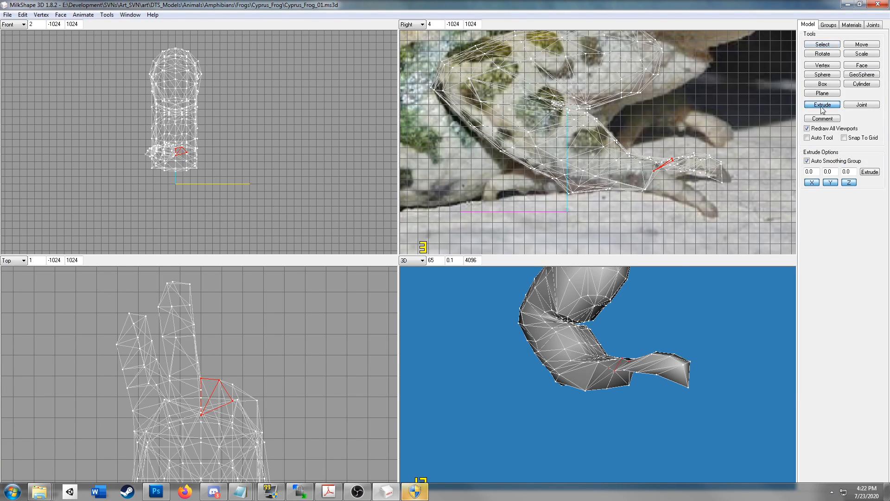
pyautogui.moveTo(695, 202); pyautogui.dragTo(707, 209)
pyautogui.moveTo(711, 205); pyautogui.dragTo(713, 205)
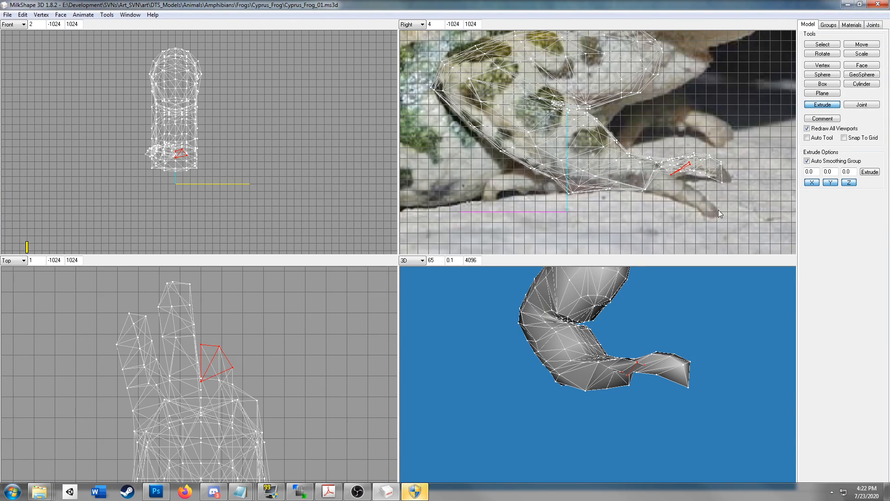
pyautogui.moveTo(718, 209); pyautogui.dragTo(751, 234)
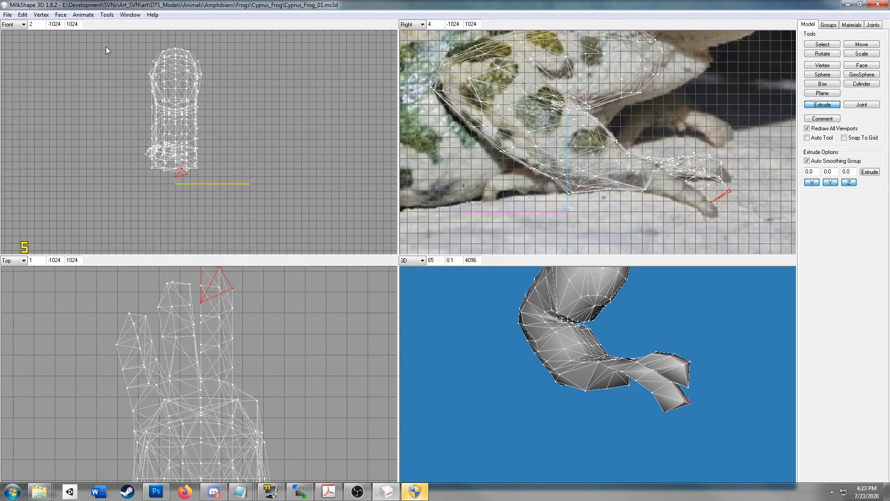
# Snap together and weld the end vertices of the third toe into a pointed tip, then check the foot in the 3D view
pyautogui.click(41, 14)
pyautogui.click(34, 26)
pyautogui.click(41, 14)
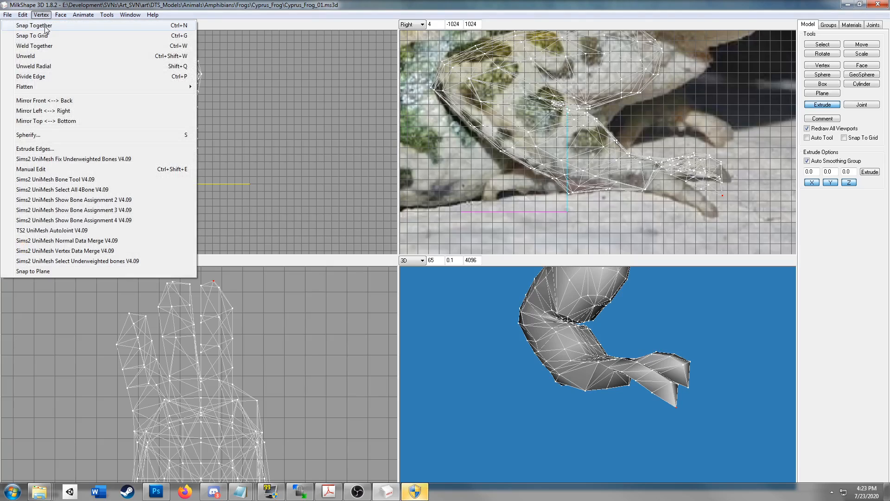
pyautogui.click(44, 46)
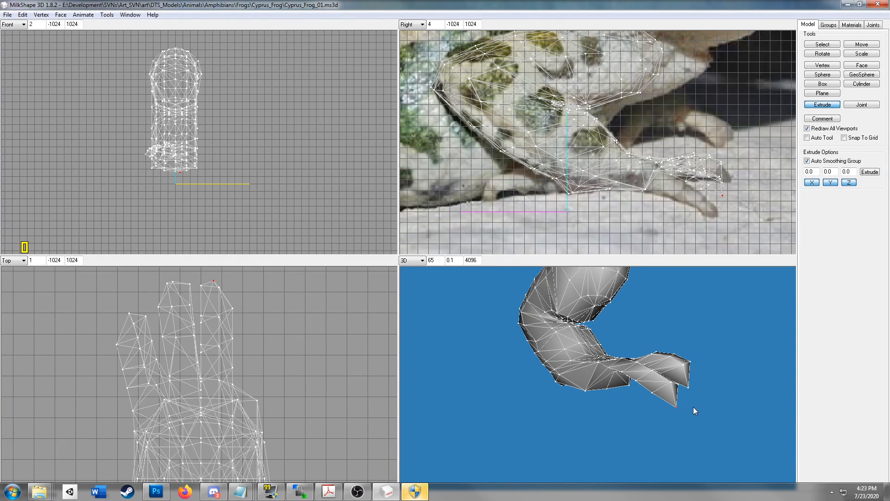
pyautogui.moveTo(698, 400); pyautogui.dragTo(665, 409)
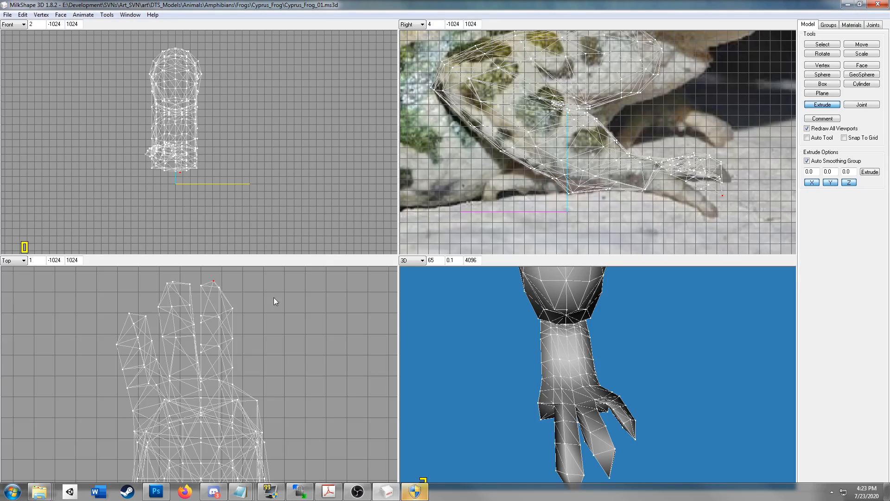
# Select the faces of the outer toe in the Top view and move them outward, away from the middle toe
pyautogui.click(829, 46)
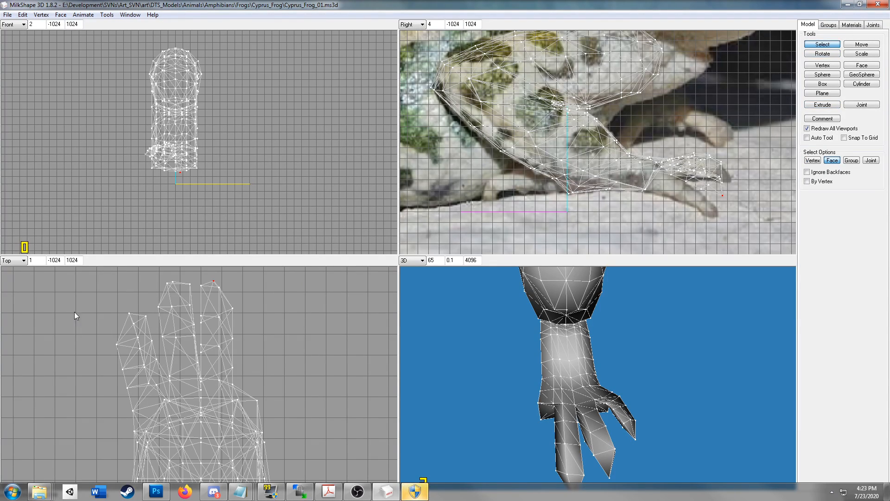
pyautogui.moveTo(74, 291); pyautogui.dragTo(154, 428)
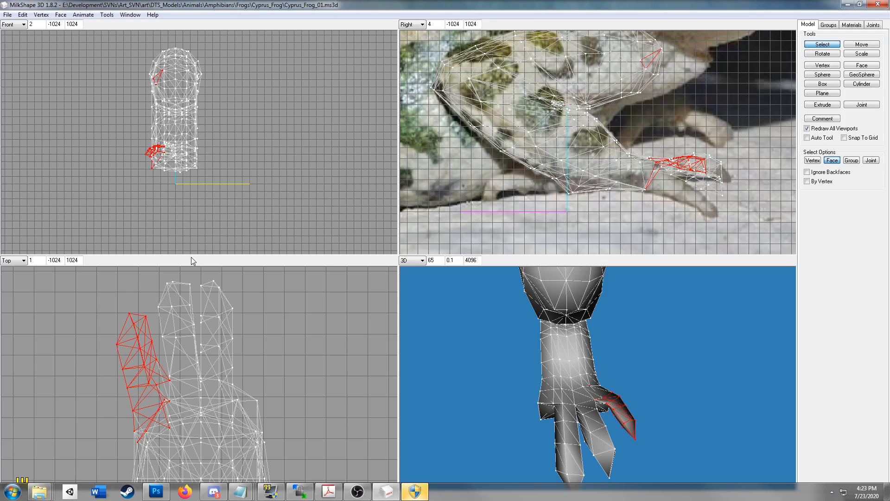
pyautogui.click(860, 45)
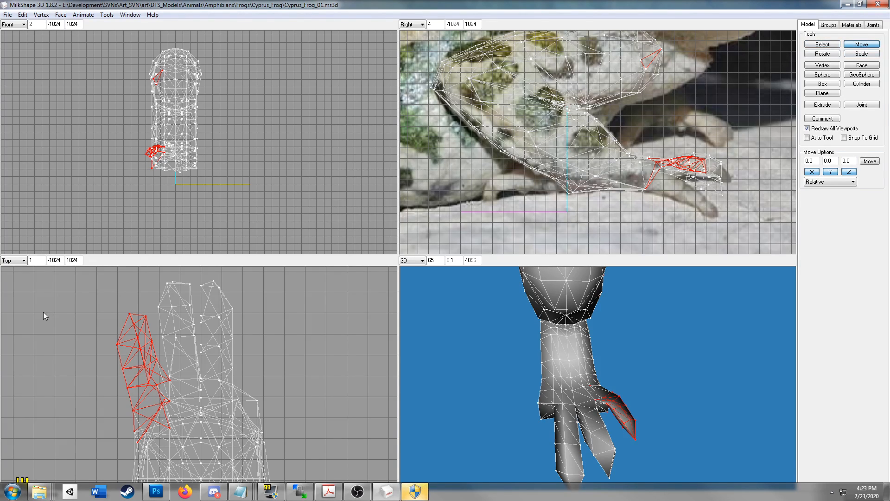
pyautogui.moveTo(104, 293); pyautogui.dragTo(87, 299)
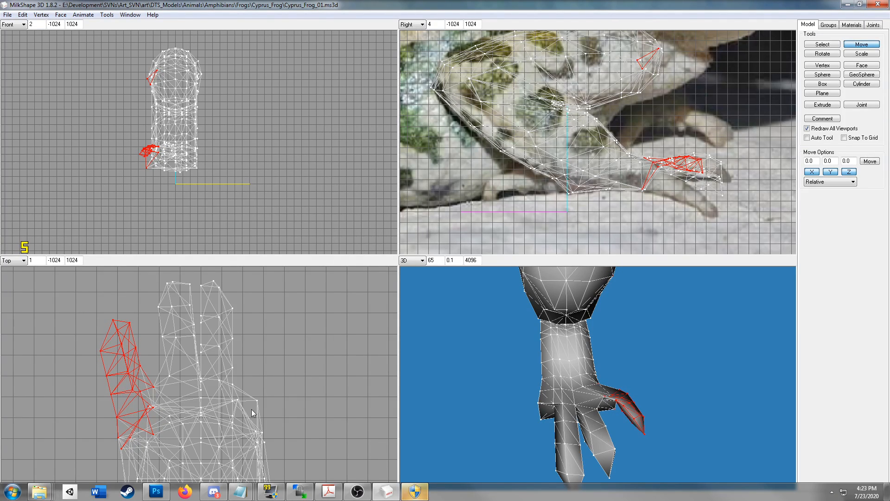
pyautogui.keyDown('ctrl'); pyautogui.moveTo(270, 422); pyautogui.dragTo(260, 349); pyautogui.keyUp('ctrl')
pyautogui.keyDown('ctrl'); pyautogui.moveTo(303, 323); pyautogui.dragTo(297, 377); pyautogui.keyUp('ctrl')
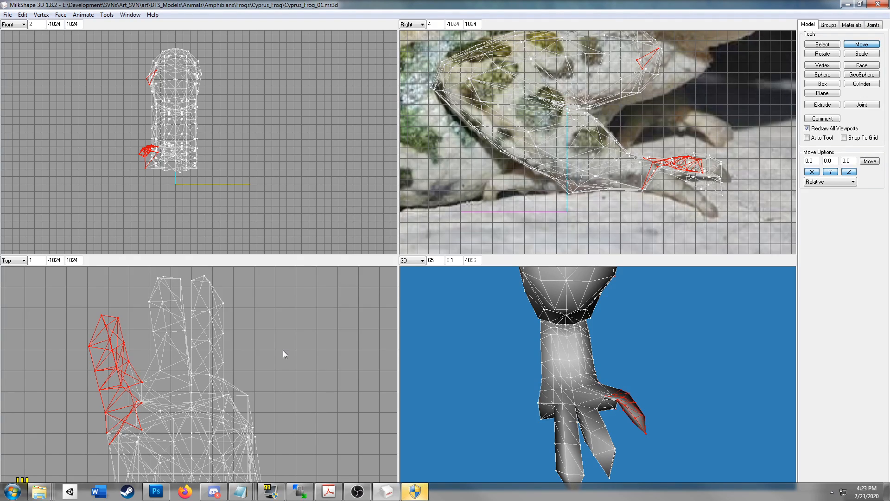
# Select the middle toe's faces in the Top view and move them forward and toward the outer toe, away from the third toe
pyautogui.click(828, 25)
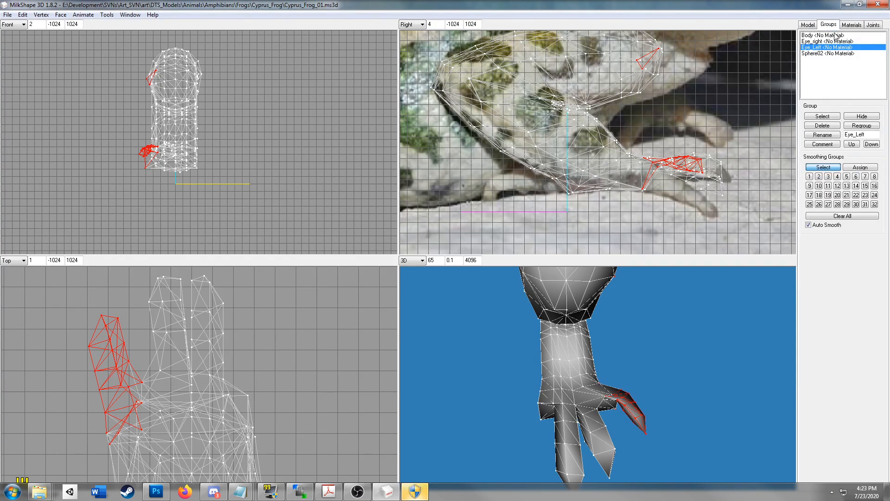
pyautogui.click(808, 25)
pyautogui.click(816, 45)
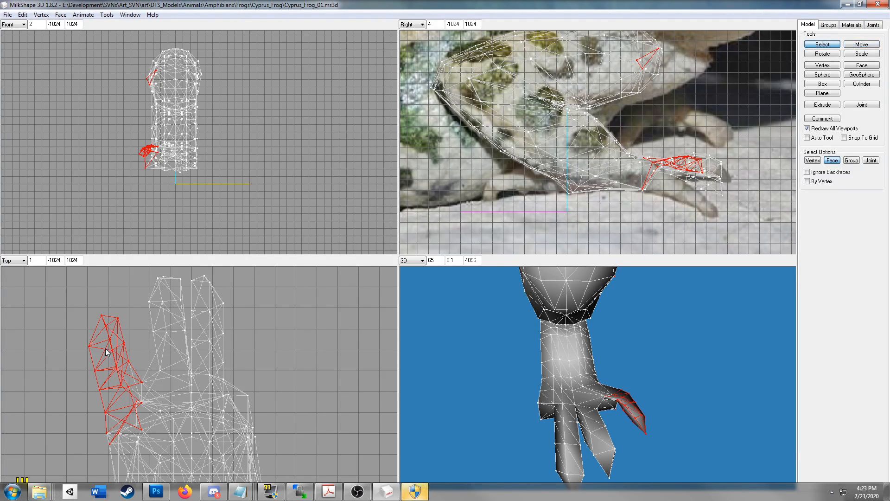
pyautogui.moveTo(151, 300); pyautogui.dragTo(188, 368)
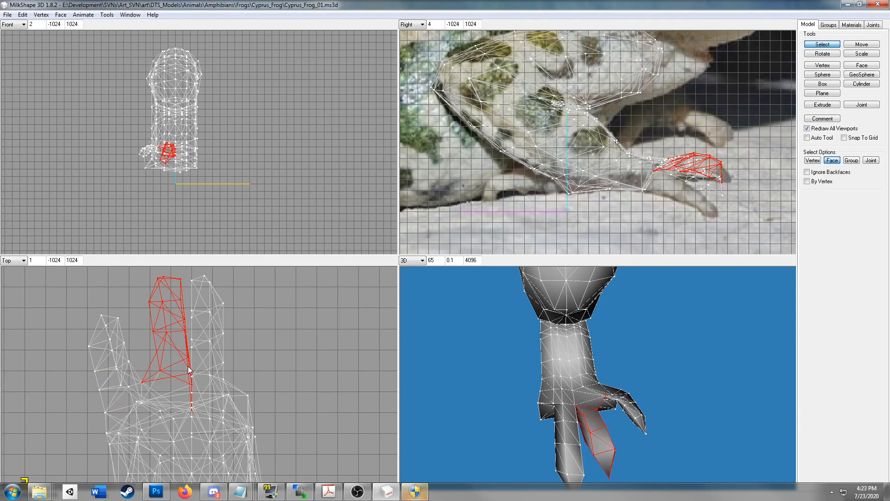
pyautogui.click(860, 45)
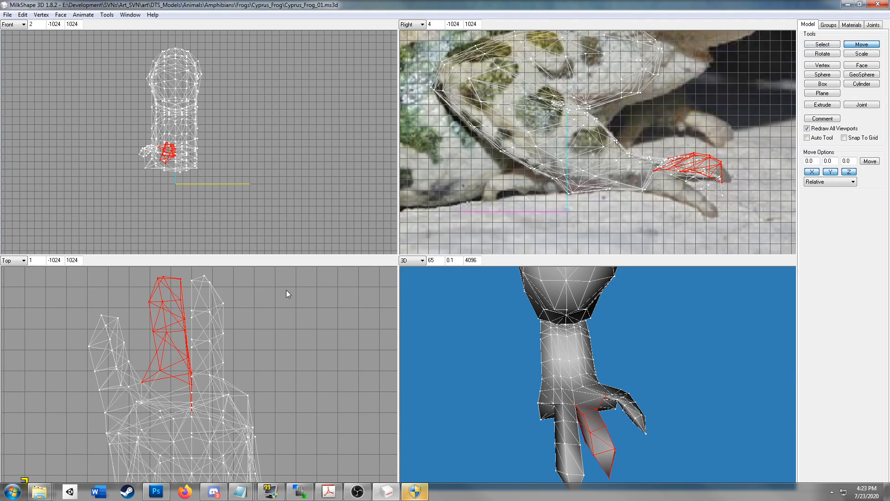
pyautogui.moveTo(263, 321); pyautogui.dragTo(250, 314)
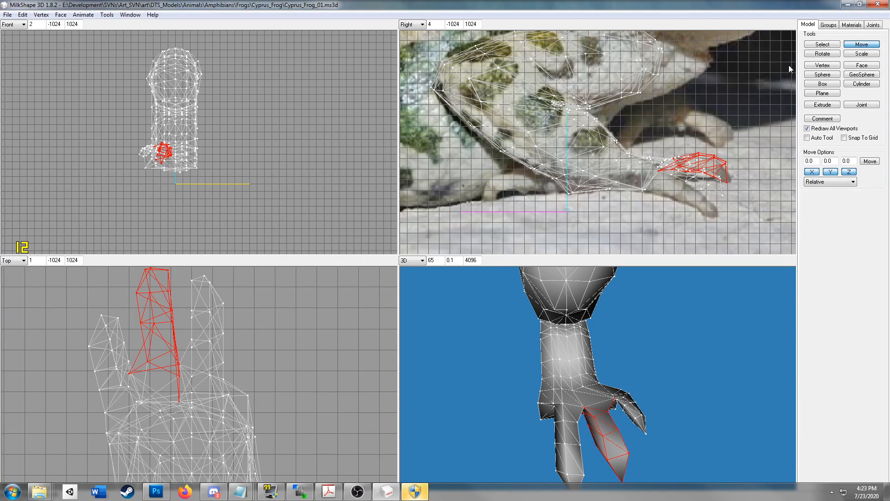
# Select the vertex at the middle toe's base beside the outer toe and move it back toward the palm in the Top view
pyautogui.click(822, 44)
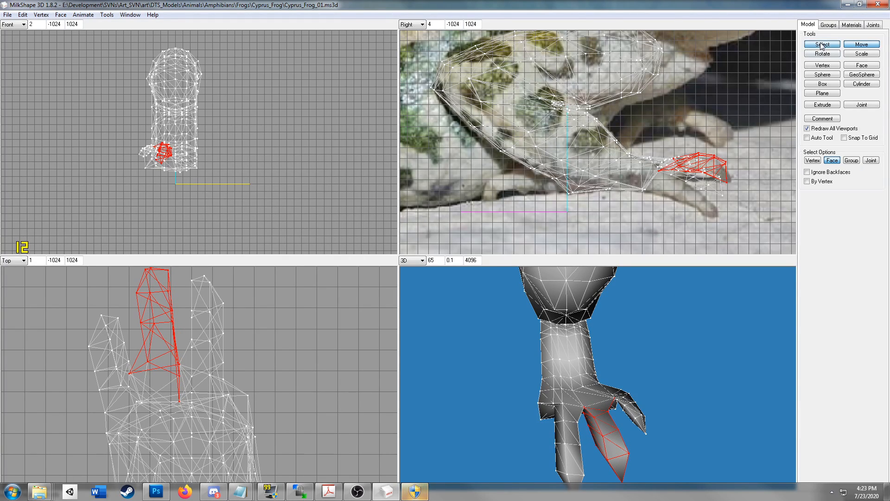
pyautogui.click(128, 374)
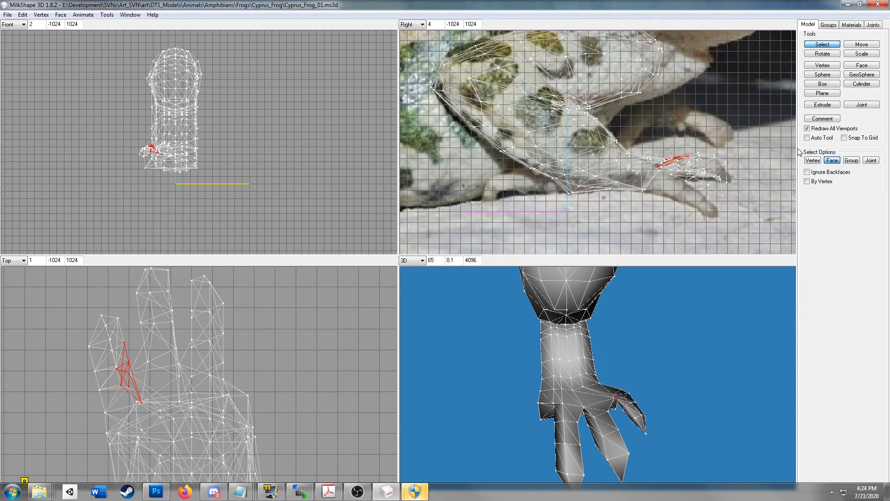
pyautogui.click(812, 160)
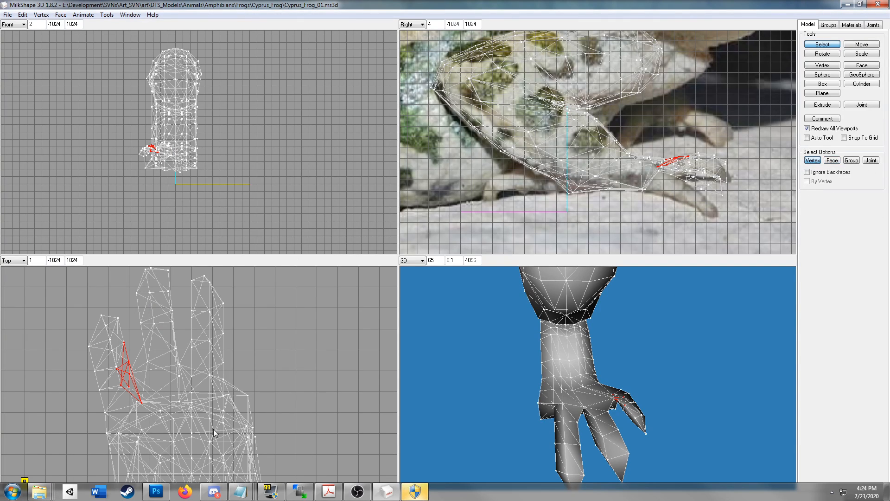
pyautogui.click(129, 374)
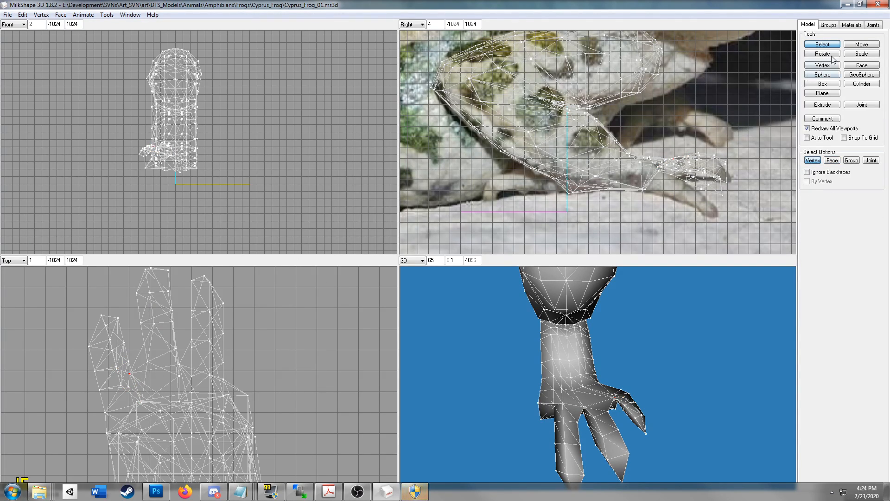
pyautogui.click(859, 46)
pyautogui.moveTo(228, 351); pyautogui.dragTo(243, 368)
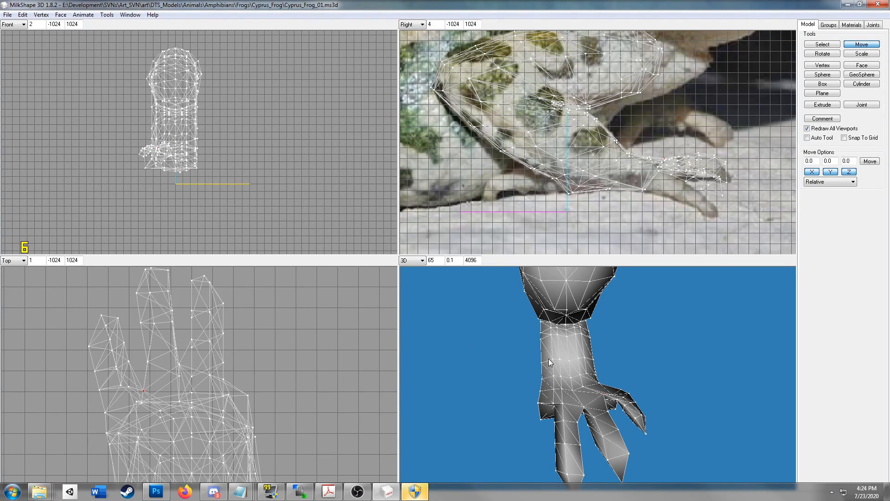
# Select two vertices along the middle toe's side facing the outer toe and move them back and outward, then check the foot in 3D
pyautogui.click(822, 44)
pyautogui.moveTo(155, 368); pyautogui.dragTo(155, 369)
pyautogui.moveTo(149, 321)
pyautogui.mouseDown(button='right')
pyautogui.moveTo(160, 332)
pyautogui.moveTo(155, 313)
pyautogui.mouseUp(button='right')
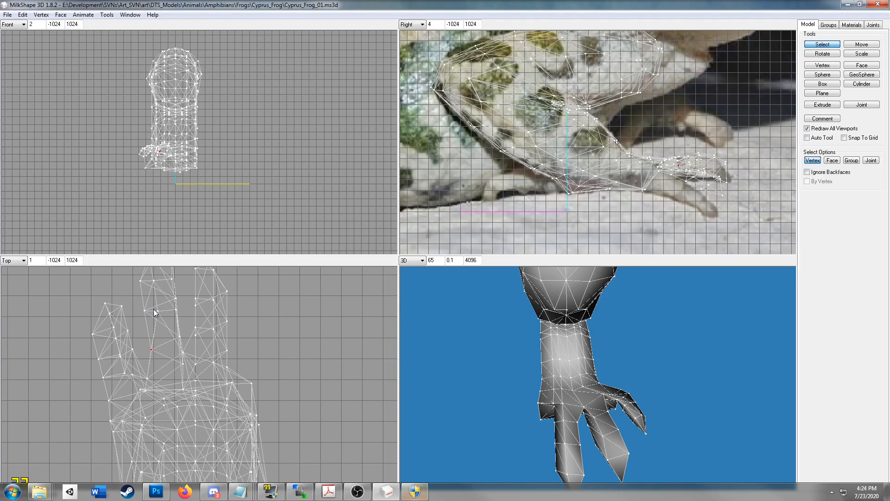
pyautogui.keyDown('shift'); pyautogui.moveTo(154, 307); pyautogui.dragTo(165, 325); pyautogui.keyUp('shift')
pyautogui.click(849, 46)
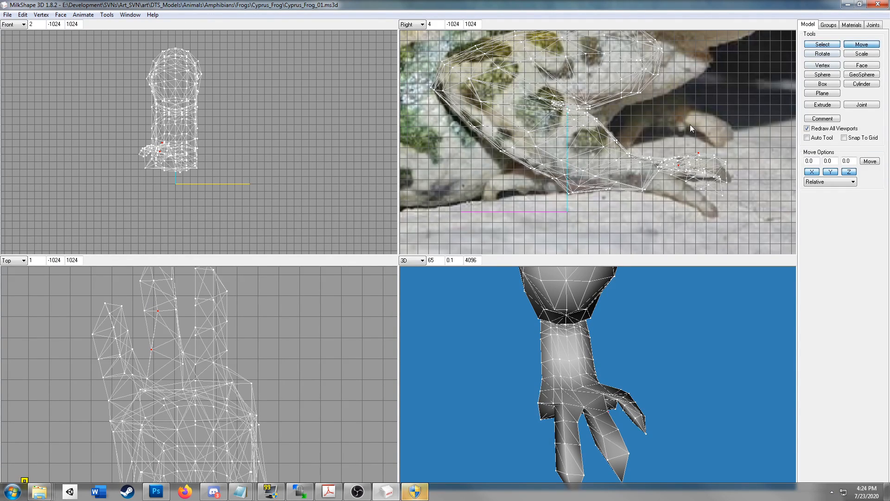
pyautogui.moveTo(244, 319)
pyautogui.mouseDown()
pyautogui.moveTo(235, 321)
pyautogui.moveTo(240, 330)
pyautogui.mouseUp()
pyautogui.moveTo(676, 410); pyautogui.dragTo(741, 406)
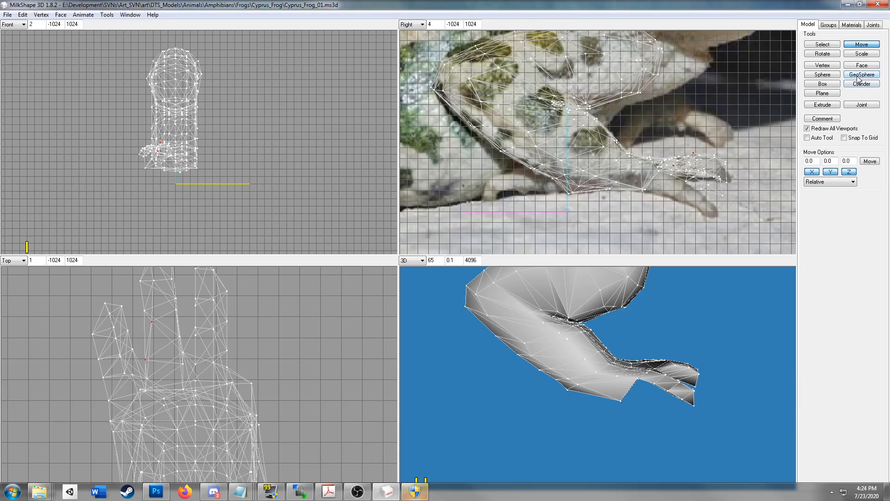
# Select the third toe's vertices in the Top view, move them forward and away from the middle toe, and rotate them slightly outward
pyautogui.click(831, 45)
pyautogui.keyDown('ctrl'); pyautogui.moveTo(279, 328); pyautogui.dragTo(134, 310); pyautogui.keyUp('ctrl')
pyautogui.moveTo(156, 281); pyautogui.dragTo(150, 363)
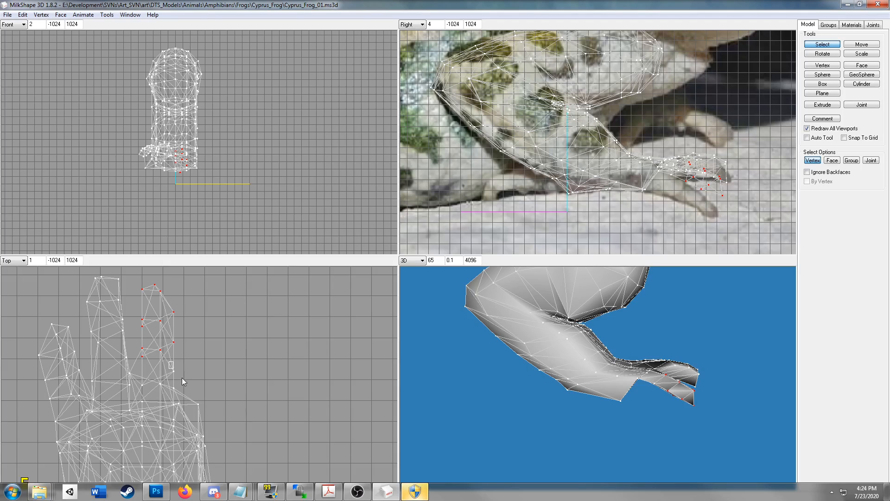
pyautogui.click(861, 44)
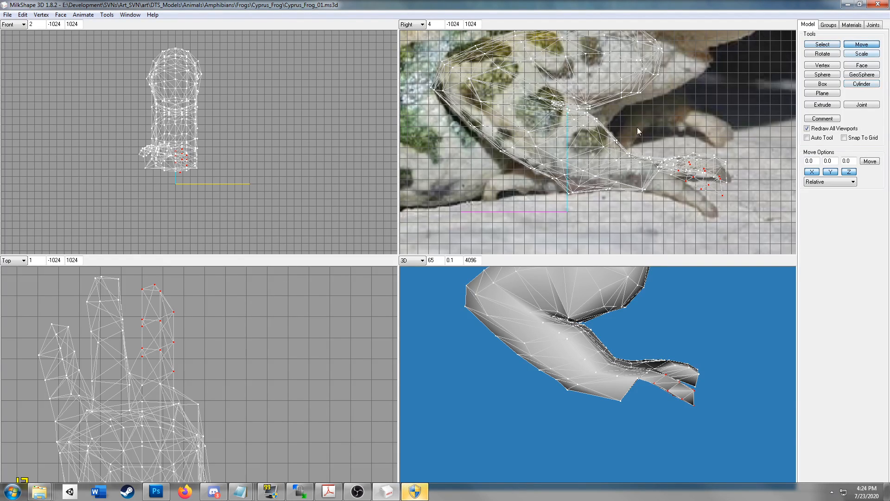
pyautogui.moveTo(194, 350); pyautogui.dragTo(203, 327)
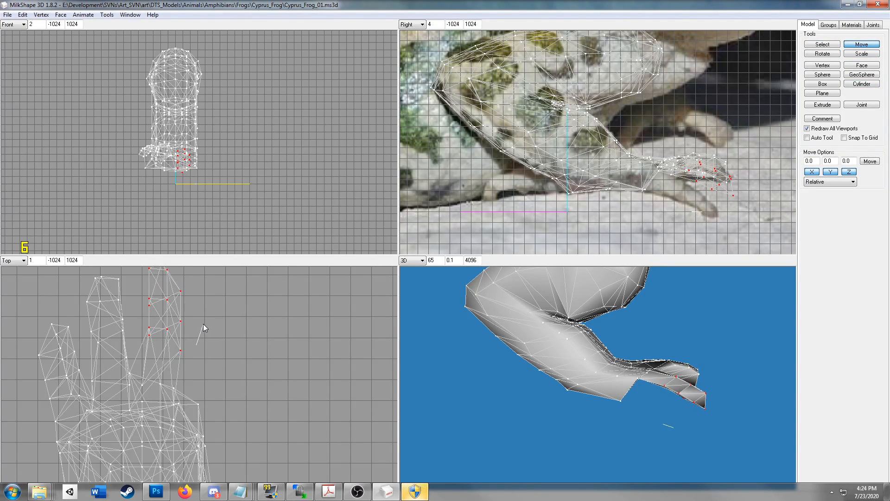
pyautogui.click(822, 53)
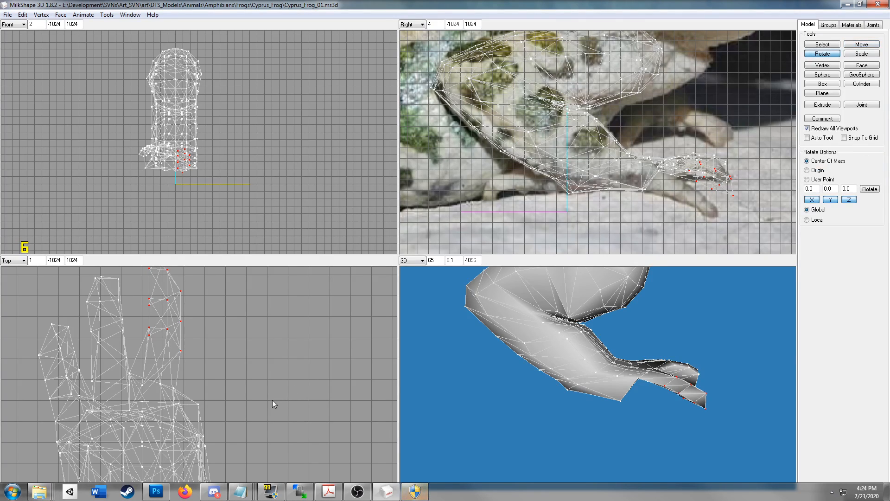
pyautogui.moveTo(291, 377); pyautogui.dragTo(321, 373)
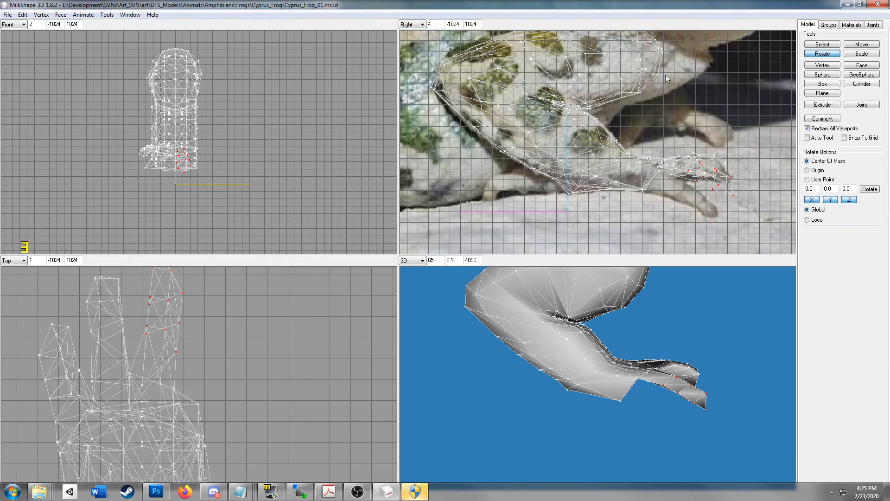
# Restore the third toe's vertex selection and fine-tune the toe's position in the Top view, shifting it slightly back toward the foot
pyautogui.click(823, 44)
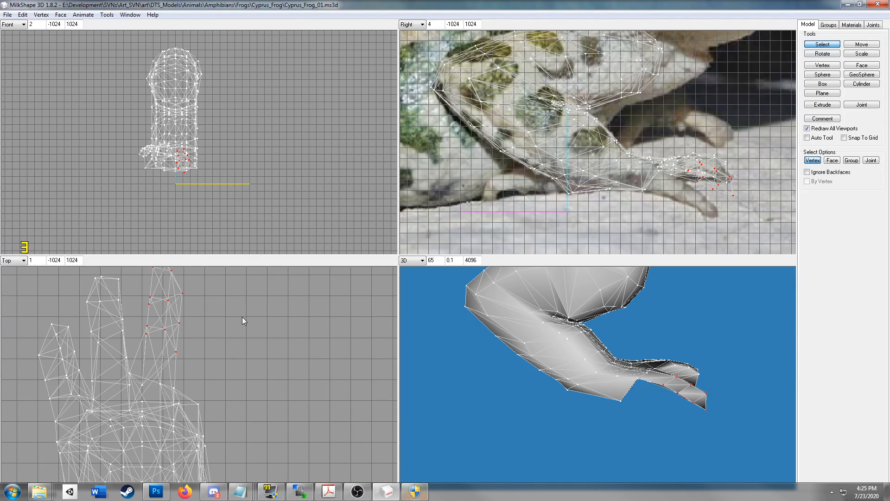
pyautogui.moveTo(253, 333); pyautogui.dragTo(250, 334)
pyautogui.click(22, 15)
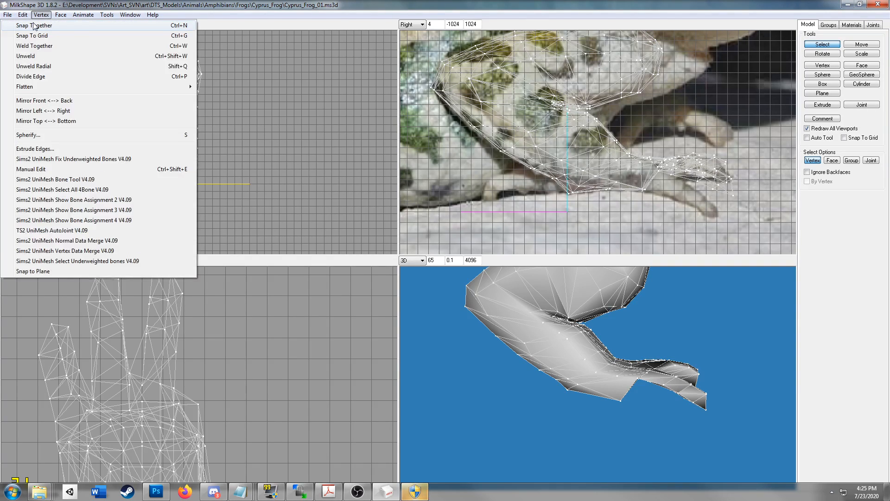
pyautogui.click(30, 25)
pyautogui.keyDown('ctrl'); pyautogui.moveTo(254, 307); pyautogui.dragTo(255, 352); pyautogui.keyUp('ctrl')
pyautogui.click(855, 46)
pyautogui.moveTo(323, 370); pyautogui.dragTo(325, 368)
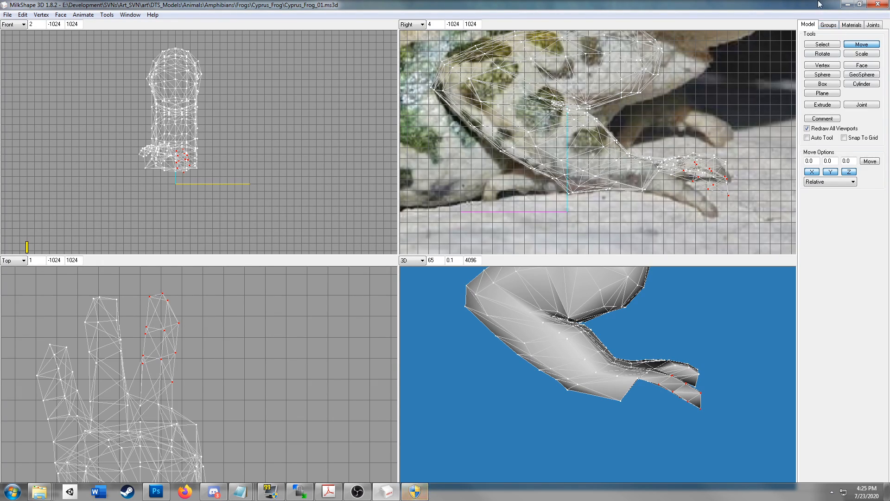
pyautogui.click(827, 47)
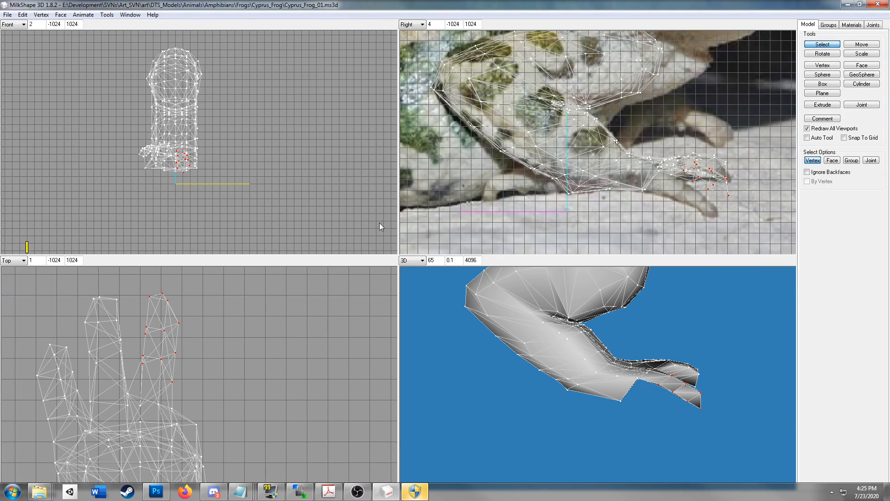
pyautogui.click(867, 45)
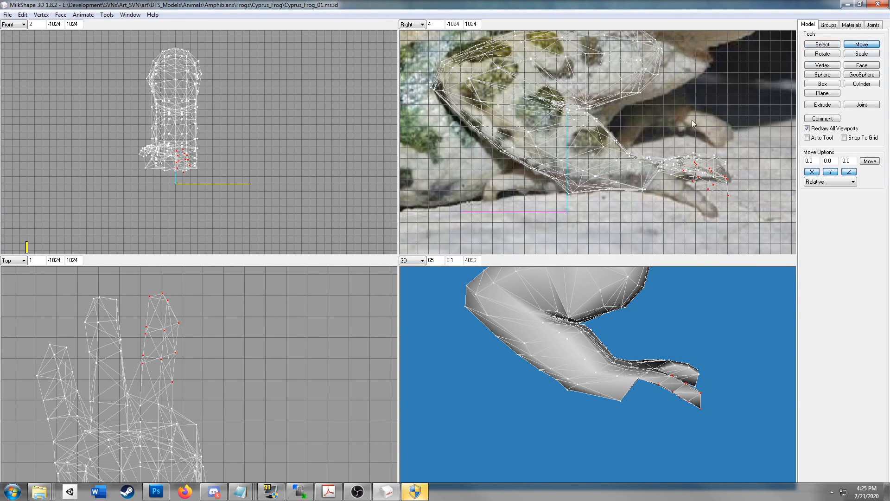
pyautogui.moveTo(278, 341); pyautogui.dragTo(277, 334)
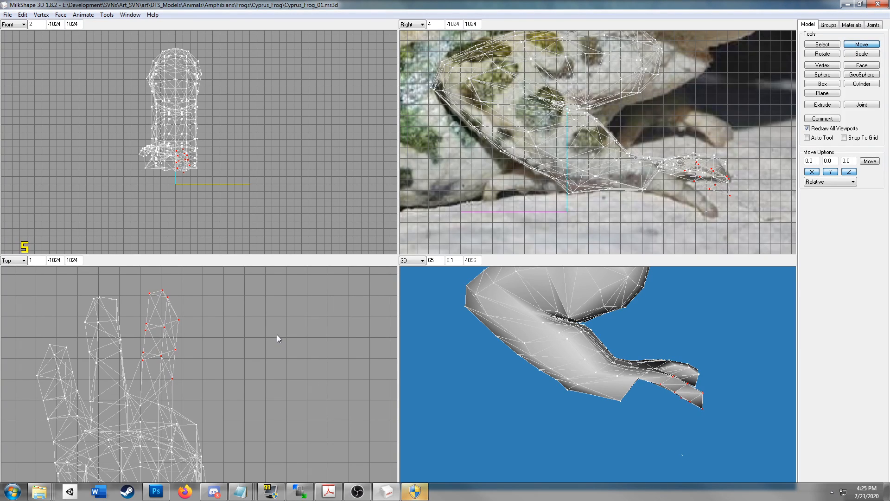
# Move the vertex on the third toe's inner edge slightly toward the middle toe, then check the foot in the 3D view
pyautogui.click(824, 44)
pyautogui.moveTo(146, 355); pyautogui.dragTo(146, 355)
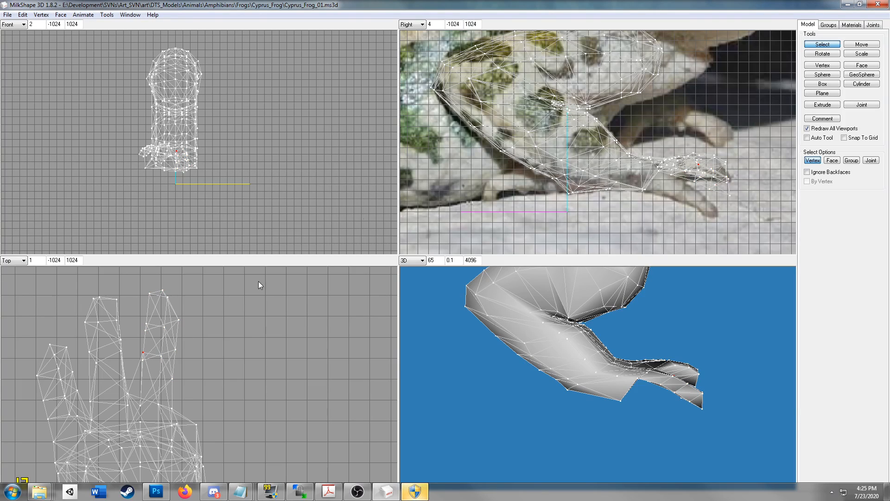
pyautogui.click(870, 48)
pyautogui.moveTo(240, 379); pyautogui.dragTo(238, 378)
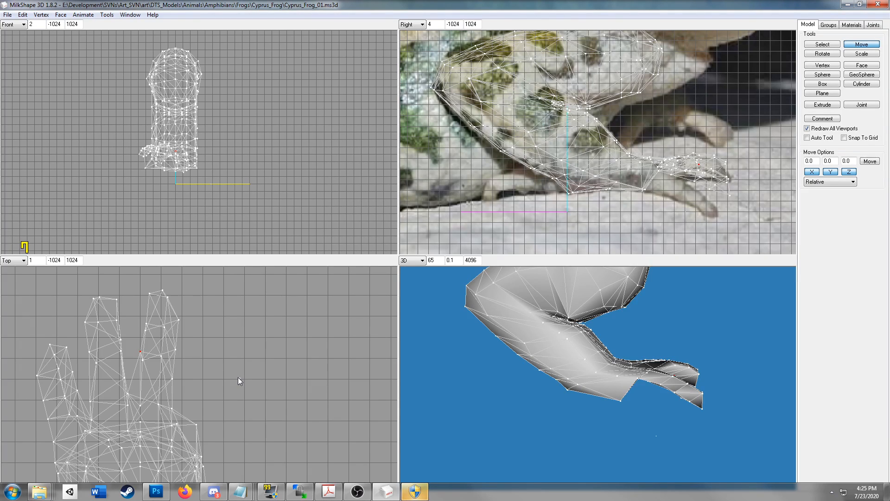
pyautogui.moveTo(722, 396); pyautogui.dragTo(703, 400)
pyautogui.scroll(-5, 686, 403)
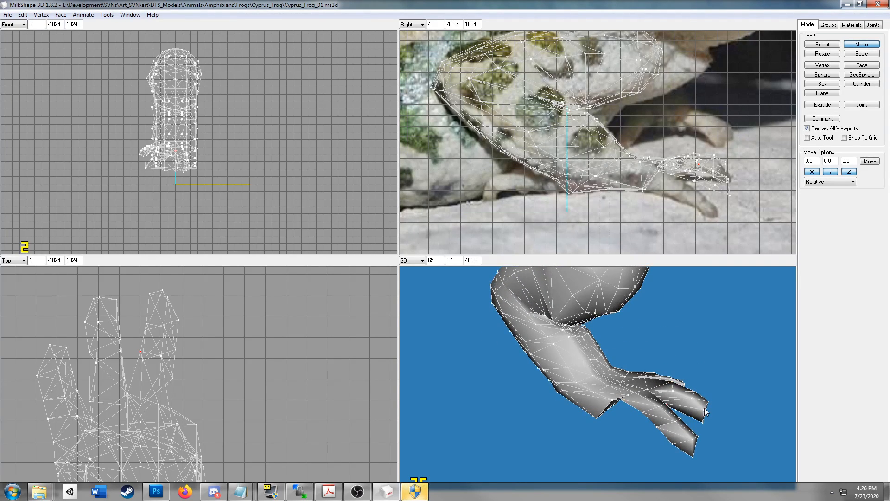
pyautogui.scroll(8, 685, 404)
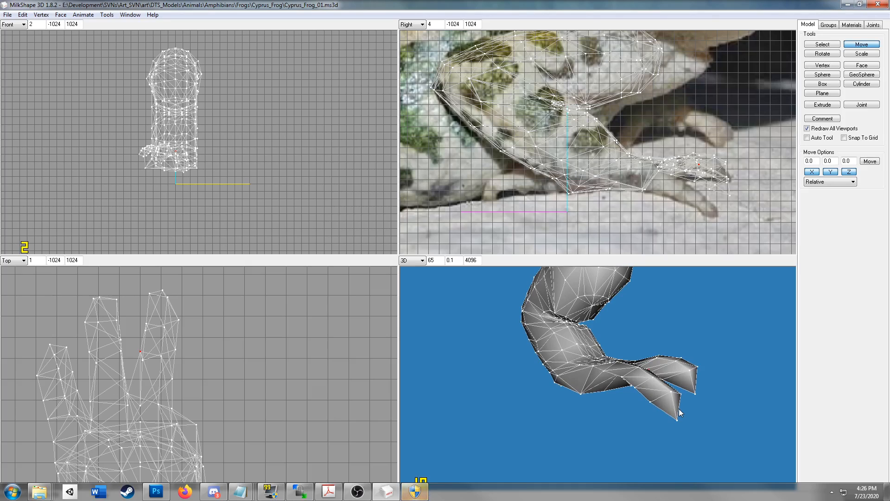
pyautogui.moveTo(661, 399); pyautogui.dragTo(667, 337)
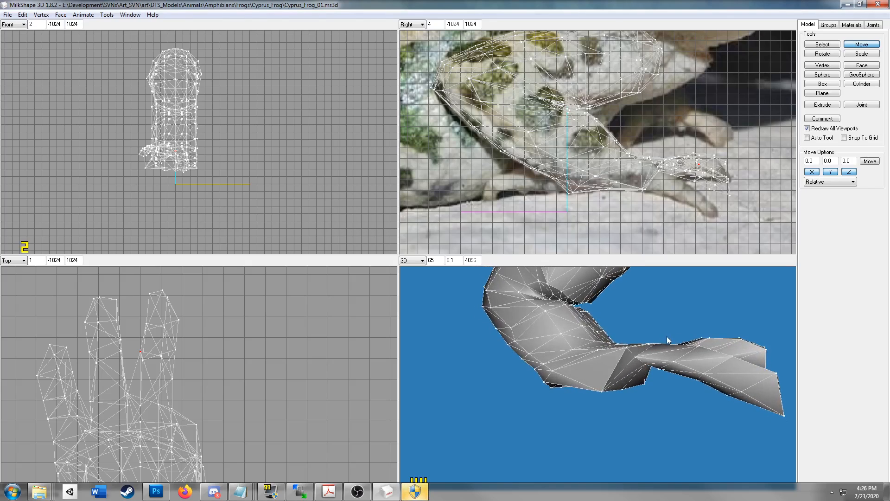
# Select the upper front faces at the foot's corner beside the third toe, leaving out the neighbouring faces on top of the foot
pyautogui.click(824, 45)
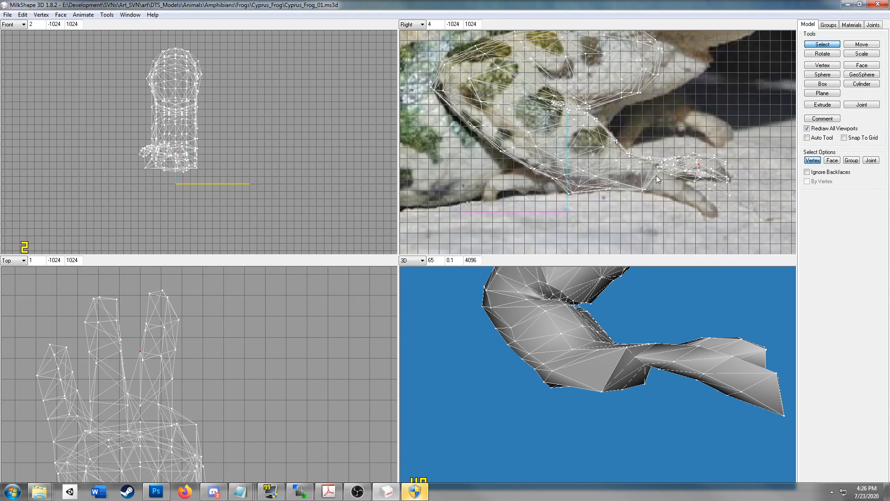
pyautogui.click(832, 160)
pyautogui.moveTo(655, 168); pyautogui.dragTo(659, 173)
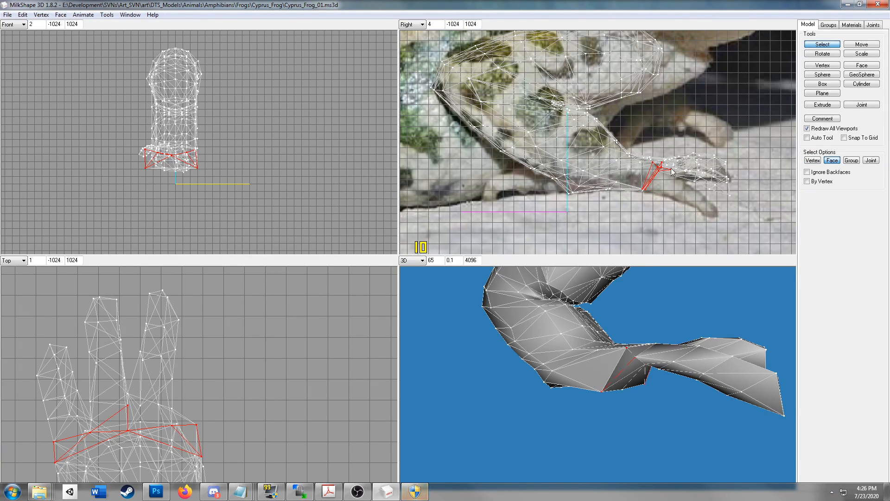
pyautogui.keyDown('shift'); pyautogui.moveTo(659, 159); pyautogui.dragTo(667, 174); pyautogui.keyUp('shift')
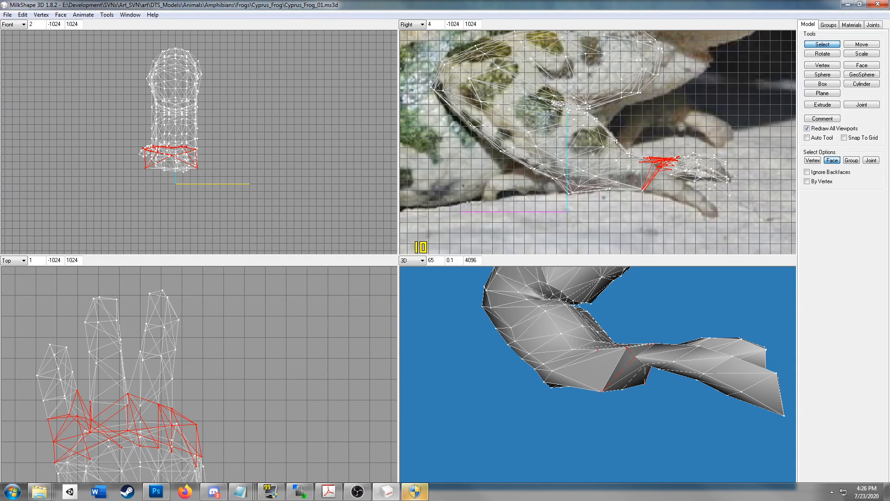
pyautogui.moveTo(176, 408); pyautogui.dragTo(190, 422)
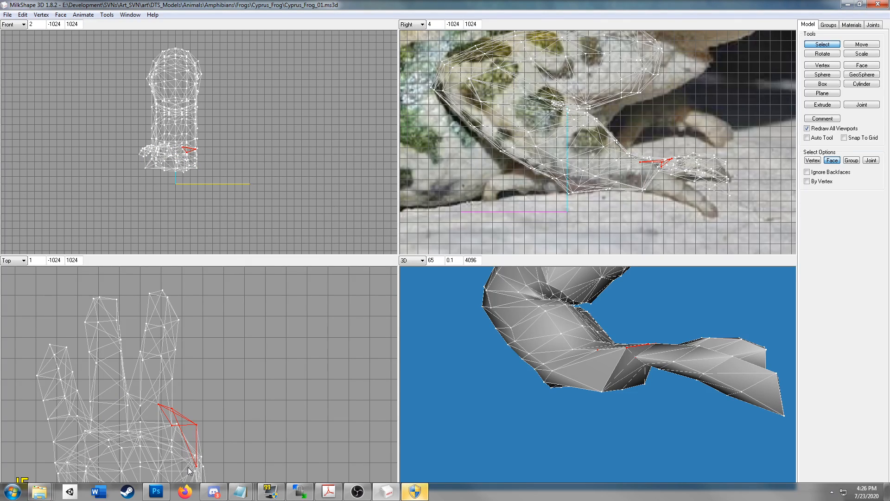
pyautogui.rightClick(189, 445)
pyautogui.rightClick(179, 423)
pyautogui.click(184, 425)
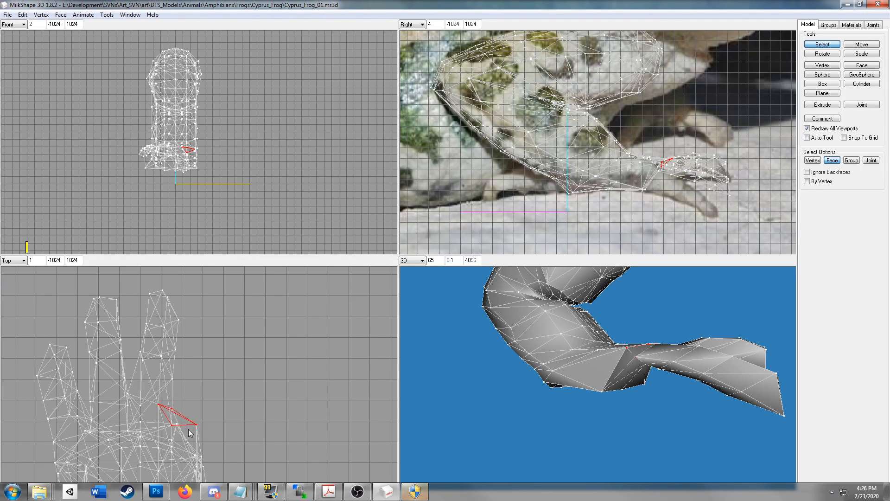
# Add the corner's lower front face to the selection and extrude the faces forward and outward in two segments to start a fourth toe
pyautogui.rightClick(635, 396)
pyautogui.moveTo(600, 399); pyautogui.dragTo(561, 406)
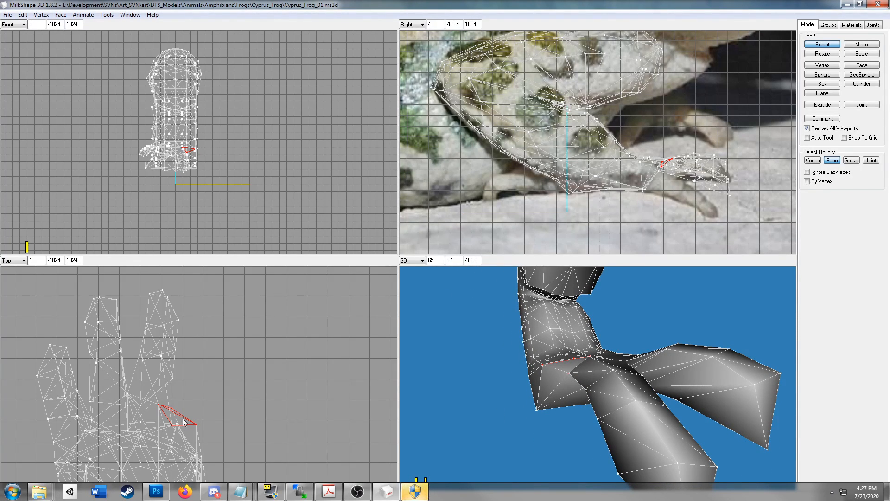
pyautogui.keyDown('shift'); pyautogui.click(197, 429); pyautogui.keyUp('shift')
pyautogui.keyDown('shift'); pyautogui.rightClick(148, 431); pyautogui.keyUp('shift')
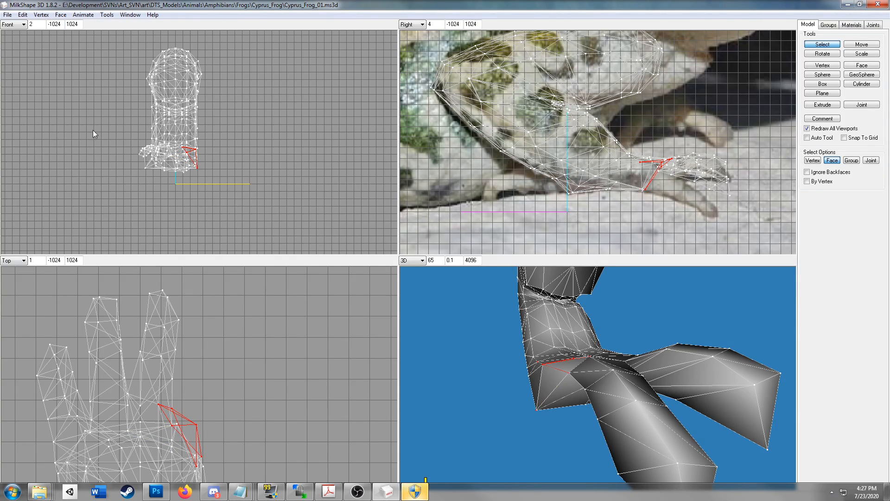
pyautogui.keyDown('shift'); pyautogui.rightClick(647, 163); pyautogui.keyUp('shift')
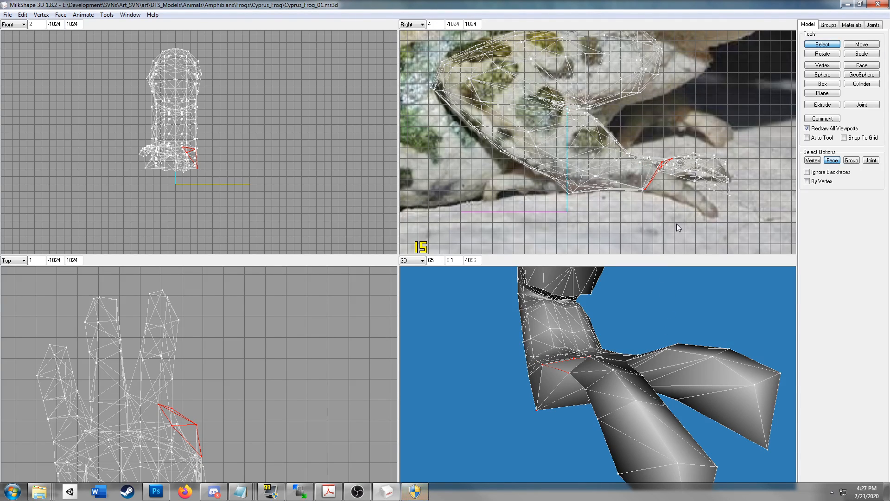
pyautogui.moveTo(638, 397); pyautogui.dragTo(620, 343)
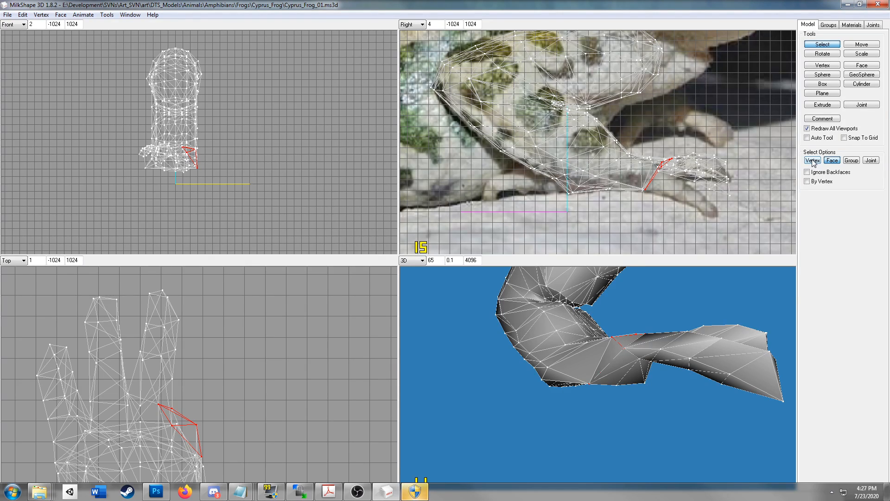
pyautogui.click(823, 105)
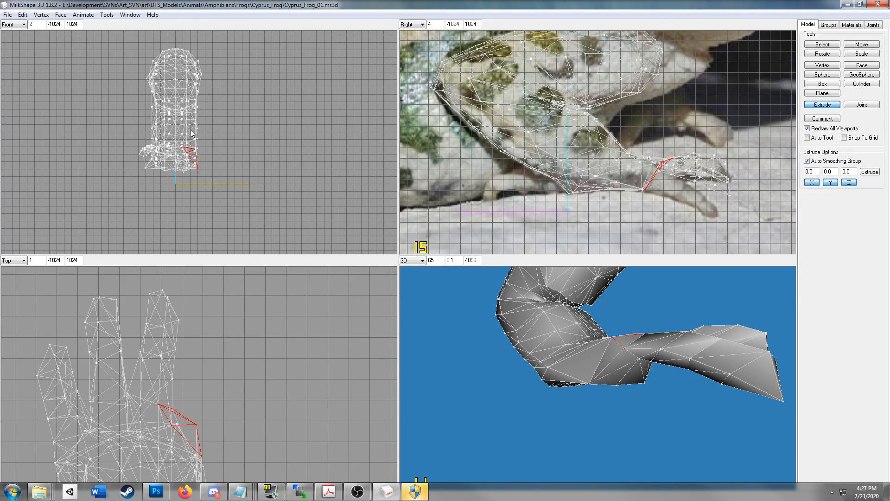
pyautogui.moveTo(208, 414); pyautogui.dragTo(258, 312)
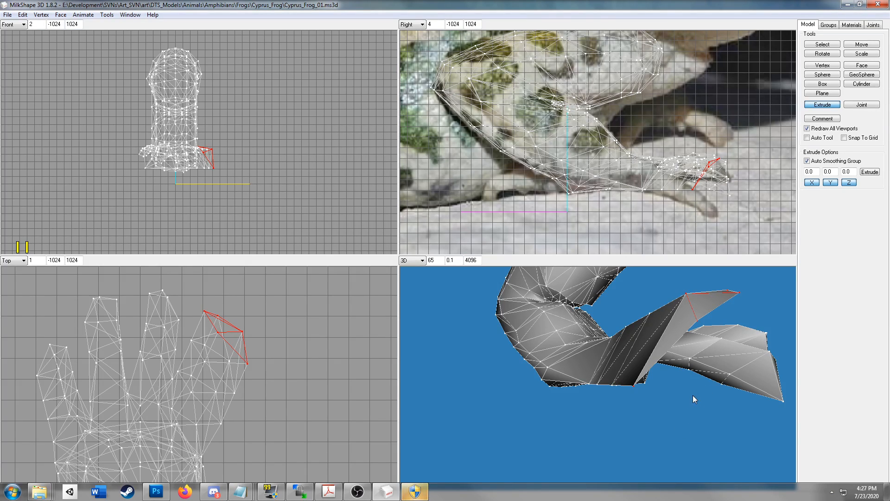
# Undo the fourth toe's extrusions, going back to the selected front faces at the foot's corner
pyautogui.moveTo(700, 399)
pyautogui.mouseDown()
pyautogui.moveTo(705, 419)
pyautogui.moveTo(675, 408)
pyautogui.moveTo(737, 397)
pyautogui.moveTo(738, 419)
pyautogui.moveTo(727, 388)
pyautogui.moveTo(669, 395)
pyautogui.moveTo(655, 387)
pyautogui.moveTo(632, 400)
pyautogui.moveTo(640, 410)
pyautogui.moveTo(630, 398)
pyautogui.moveTo(688, 406)
pyautogui.moveTo(713, 394)
pyautogui.moveTo(700, 389)
pyautogui.moveTo(665, 387)
pyautogui.moveTo(727, 396)
pyautogui.moveTo(728, 422)
pyautogui.moveTo(695, 396)
pyautogui.moveTo(694, 403)
pyautogui.mouseUp()
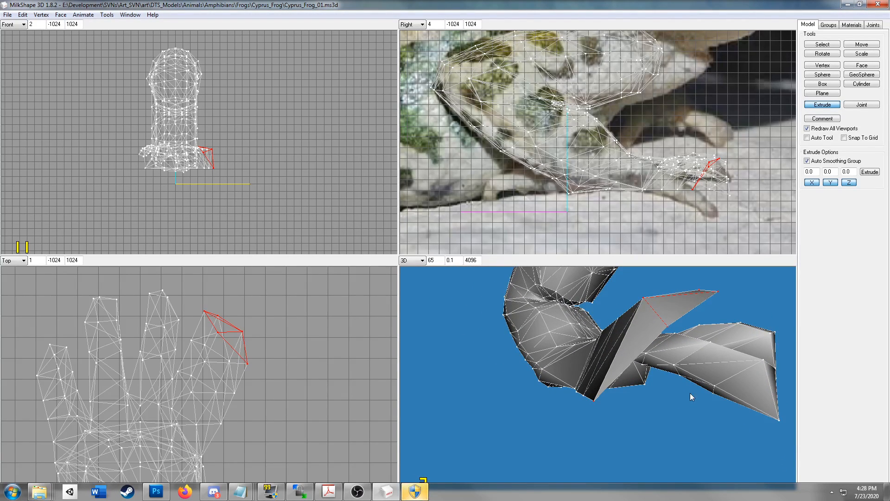
pyautogui.click(22, 15)
pyautogui.click(28, 25)
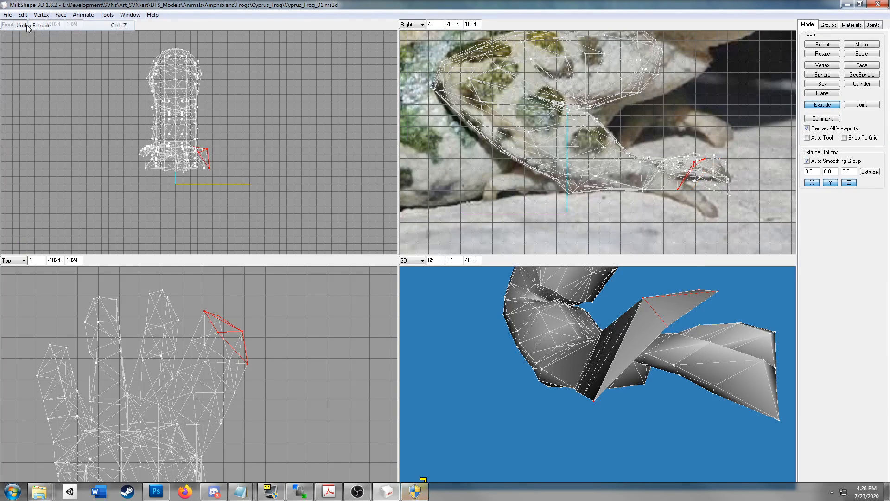
pyautogui.click(23, 14)
pyautogui.click(27, 25)
pyautogui.click(22, 15)
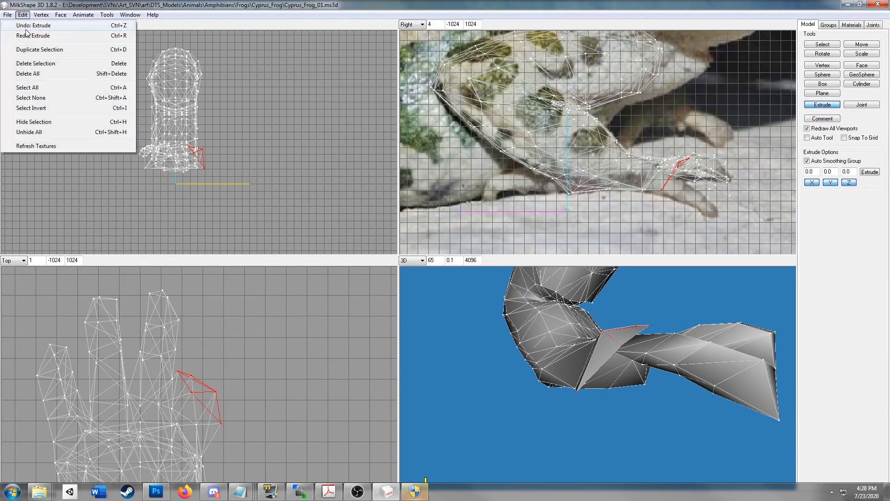
pyautogui.click(28, 25)
pyautogui.click(22, 14)
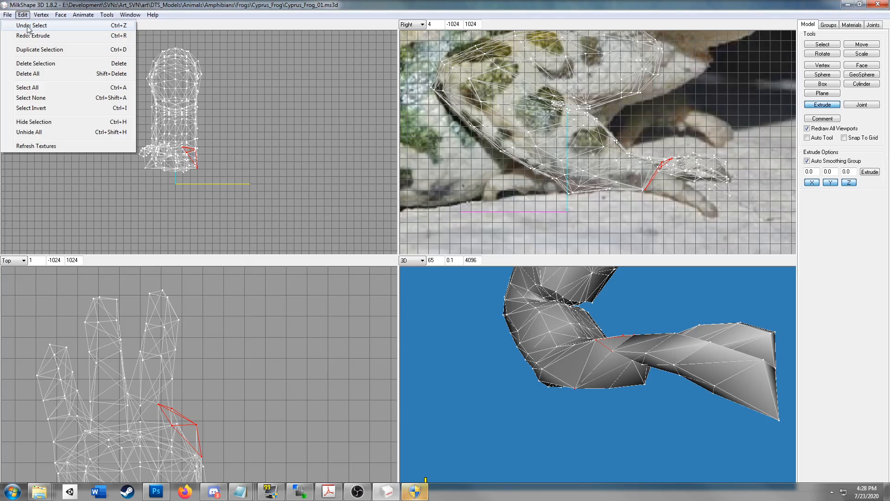
pyautogui.click(641, 9)
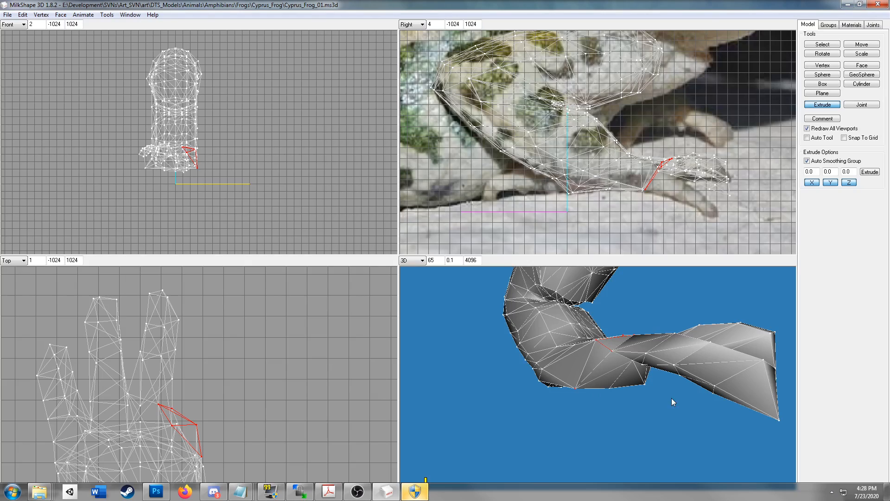
# Remove the lower front faces at the foot's corner from the selection, keeping only the narrow upper face
pyautogui.moveTo(594, 404); pyautogui.dragTo(604, 423)
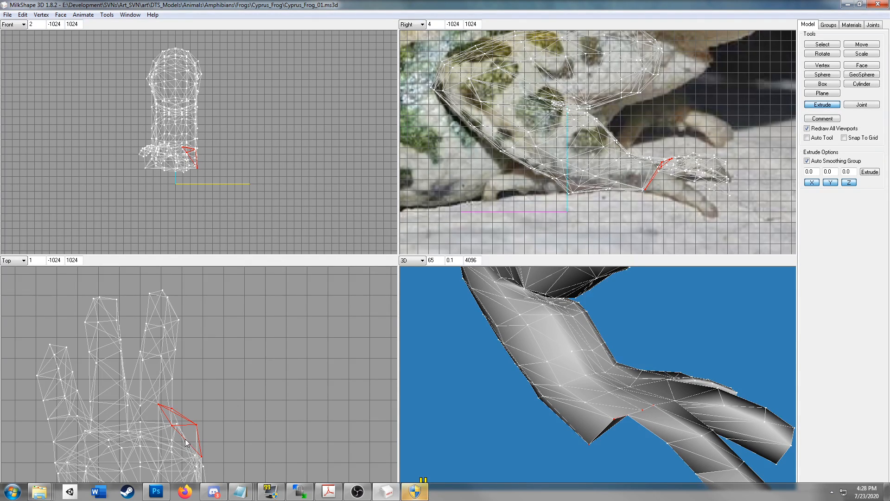
pyautogui.scroll(-2, 210, 460)
pyautogui.scroll(-3, 260, 430)
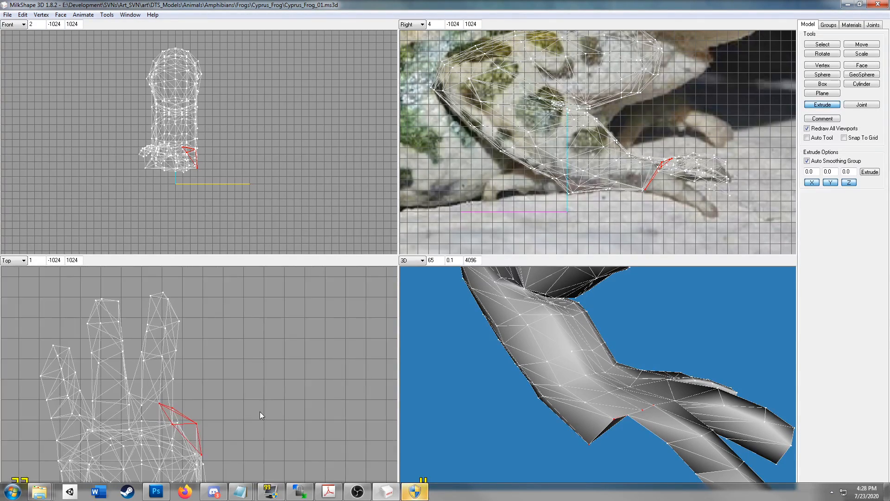
pyautogui.click(832, 44)
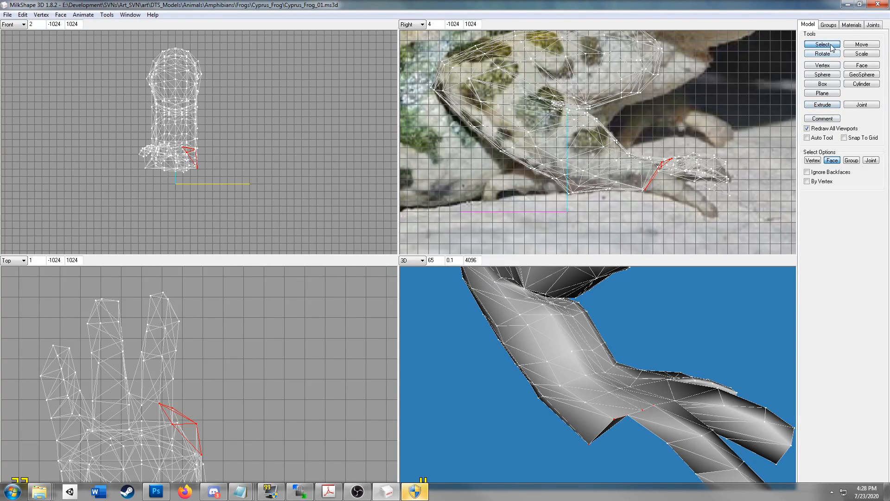
pyautogui.rightClick(198, 448)
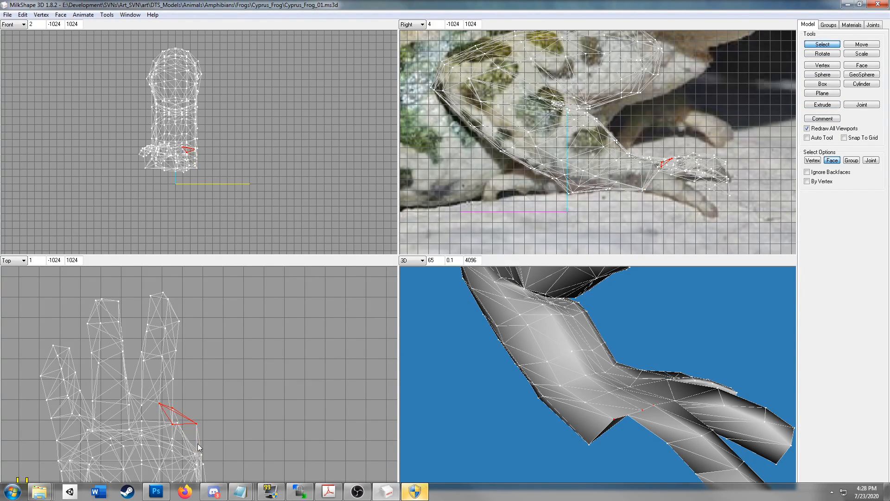
pyautogui.click(177, 422)
pyautogui.moveTo(601, 448); pyautogui.dragTo(590, 432)
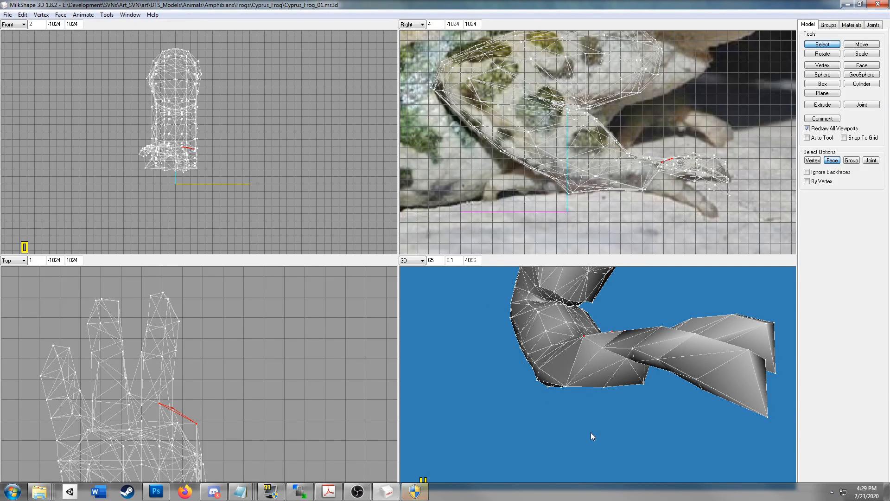
# Try extruding the corner's narrow upper face forward and outward, check it in the 3D view, and undo the extrusion
pyautogui.click(828, 106)
pyautogui.moveTo(216, 407)
pyautogui.mouseDown()
pyautogui.moveTo(220, 419)
pyautogui.moveTo(227, 401)
pyautogui.mouseUp()
pyautogui.rightClick(588, 371)
pyautogui.moveTo(626, 388); pyautogui.dragTo(580, 392)
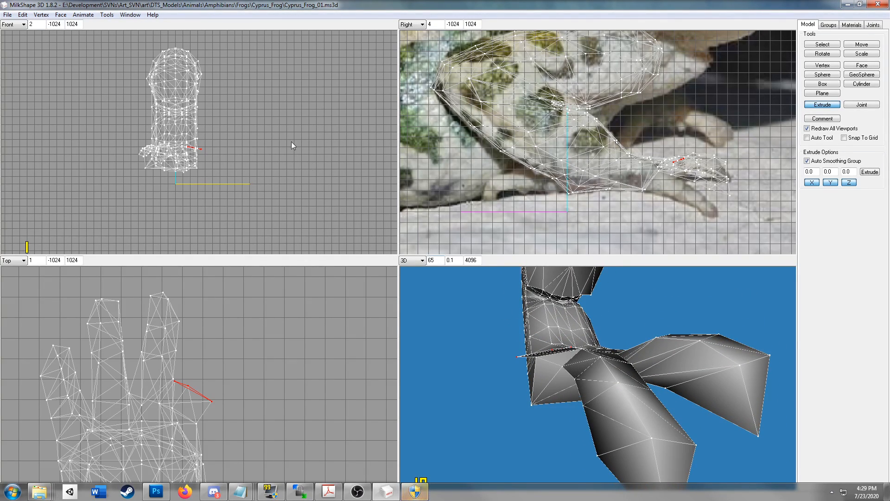
pyautogui.moveTo(501, 356); pyautogui.dragTo(536, 367)
pyautogui.click(22, 15)
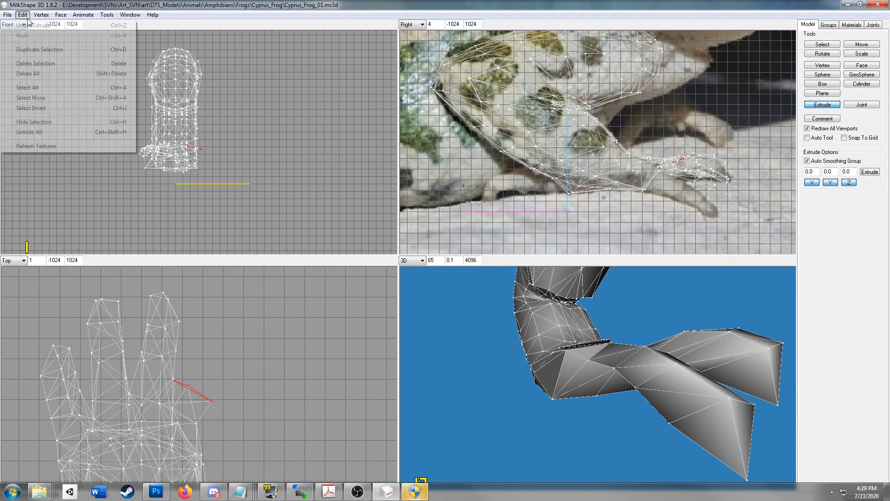
pyautogui.click(28, 26)
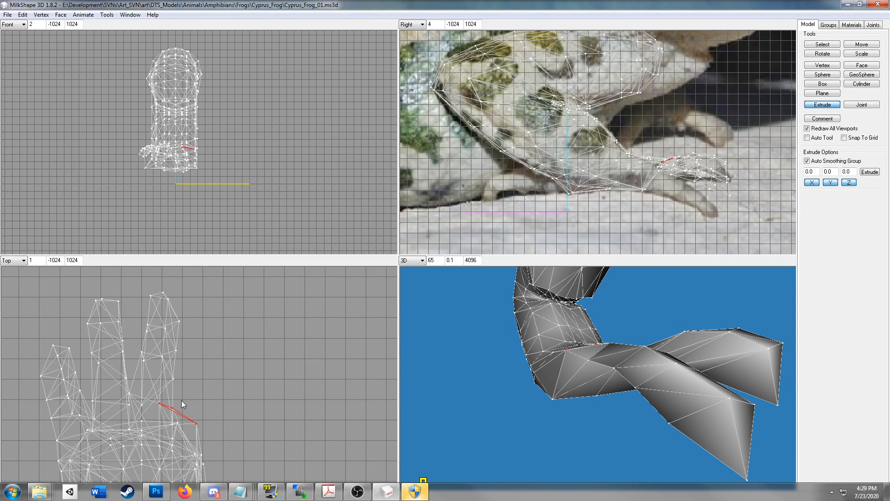
# Select the middle vertex of the corner's upper front edge and move it up and back, nudging it slightly outward in the Top view
pyautogui.click(823, 45)
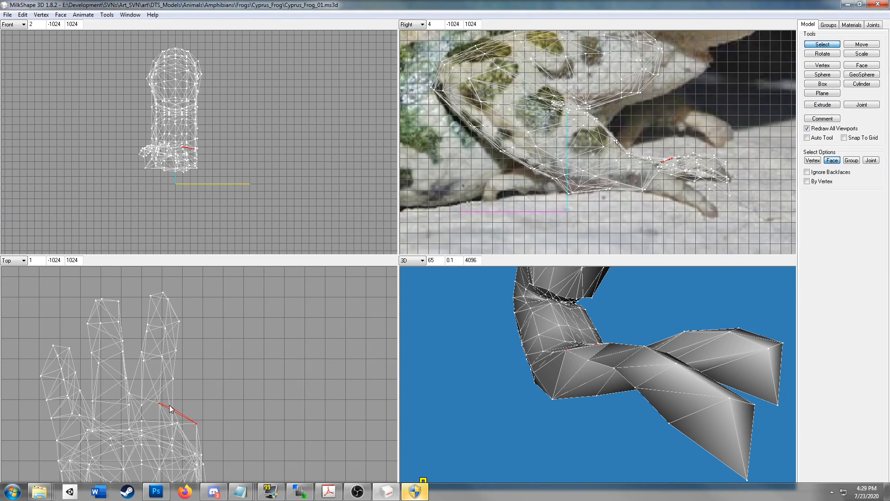
pyautogui.moveTo(170, 405); pyautogui.dragTo(177, 416)
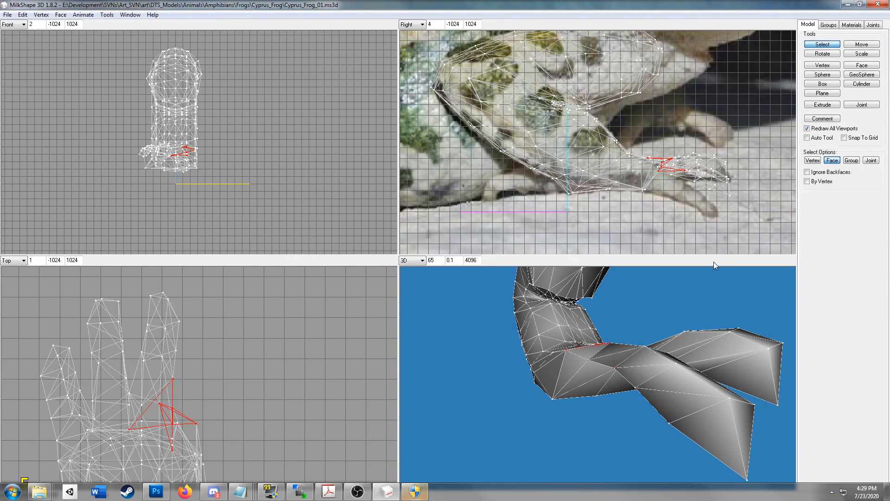
pyautogui.click(813, 161)
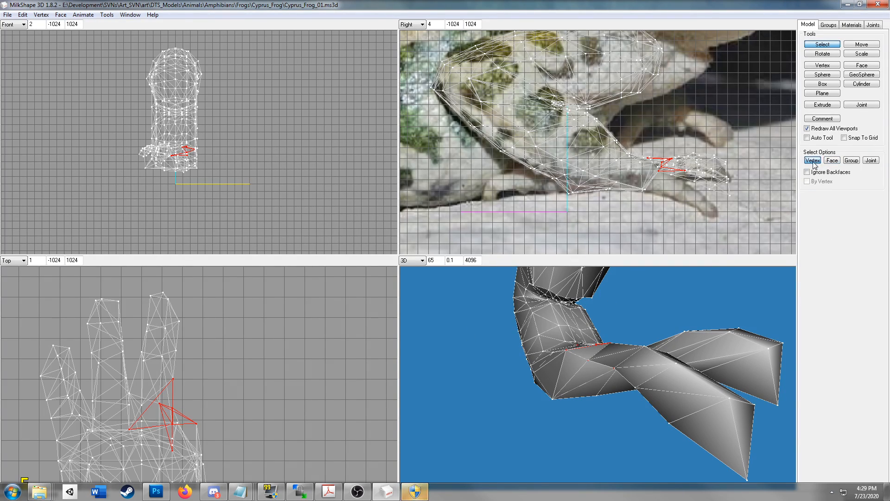
pyautogui.click(176, 412)
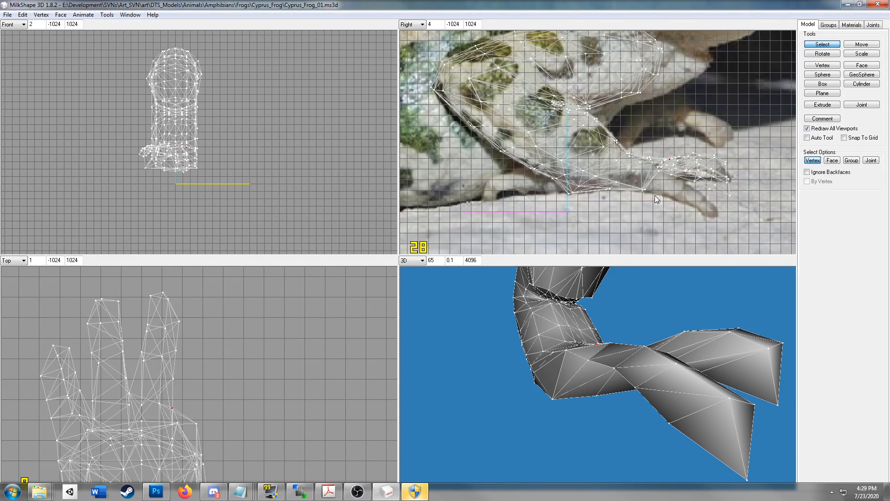
pyautogui.click(23, 14)
pyautogui.click(99, 26)
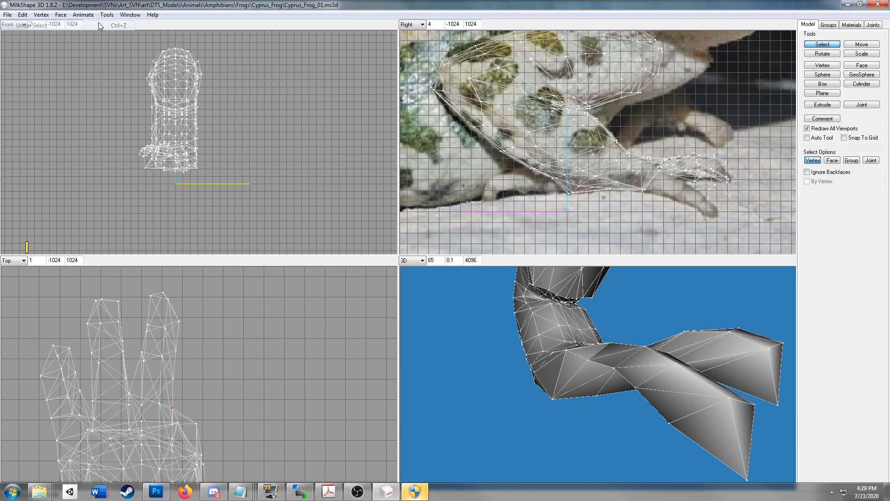
pyautogui.click(861, 45)
pyautogui.moveTo(655, 217); pyautogui.dragTo(647, 213)
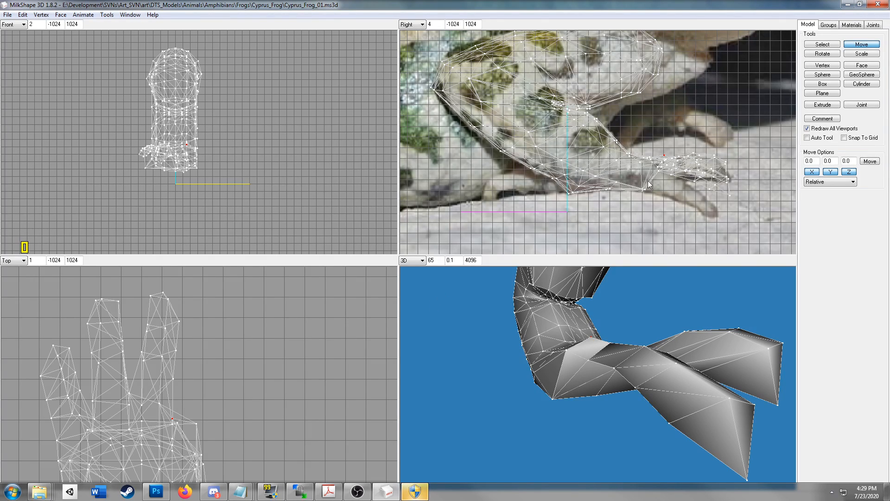
pyautogui.moveTo(687, 351); pyautogui.dragTo(601, 365)
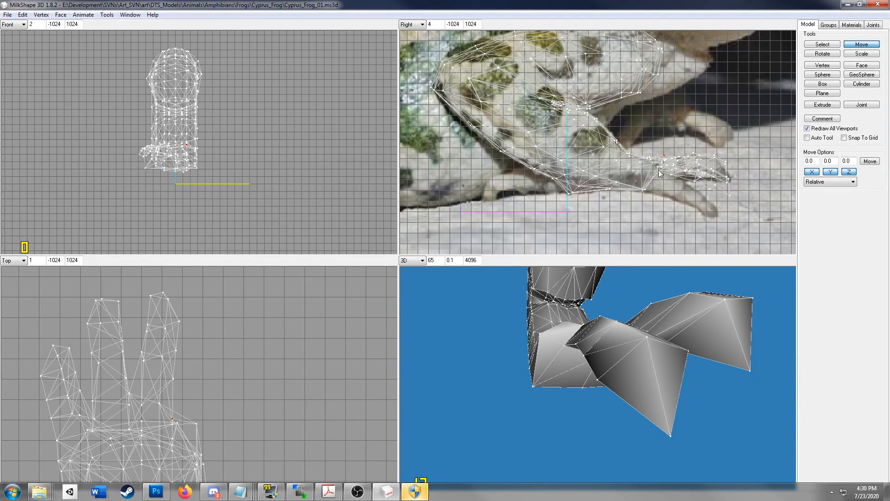
pyautogui.moveTo(191, 422); pyautogui.dragTo(199, 416)
# Move the outer vertex of the corner's upper front edge down and back, and pull it outward from the foot in the Top view
pyautogui.click(818, 45)
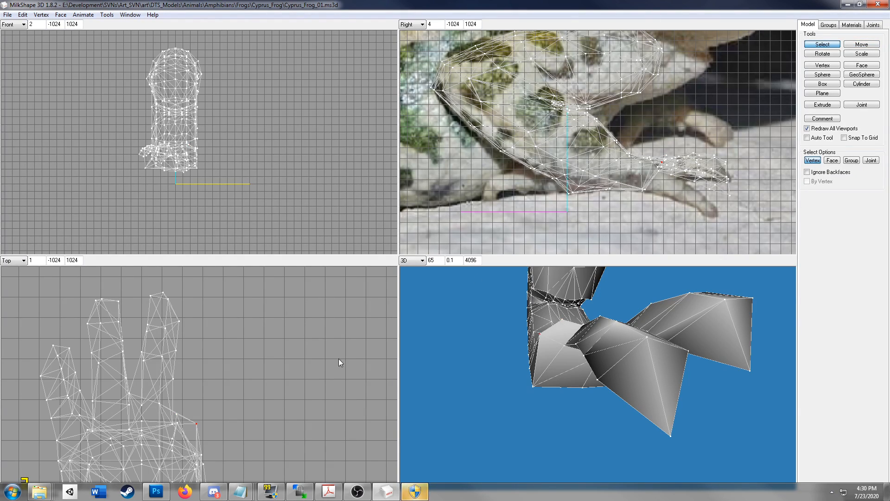
pyautogui.click(859, 45)
pyautogui.moveTo(545, 347); pyautogui.dragTo(547, 345)
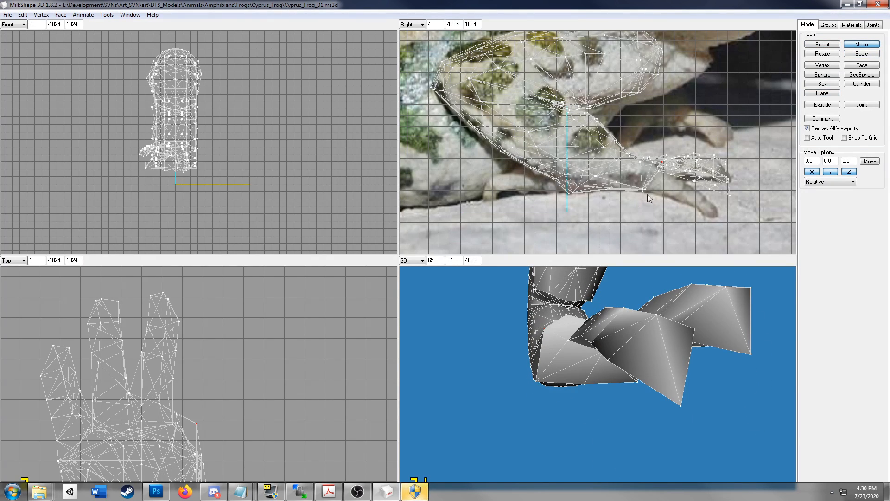
pyautogui.moveTo(646, 180); pyautogui.dragTo(634, 191)
pyautogui.moveTo(209, 453); pyautogui.dragTo(227, 449)
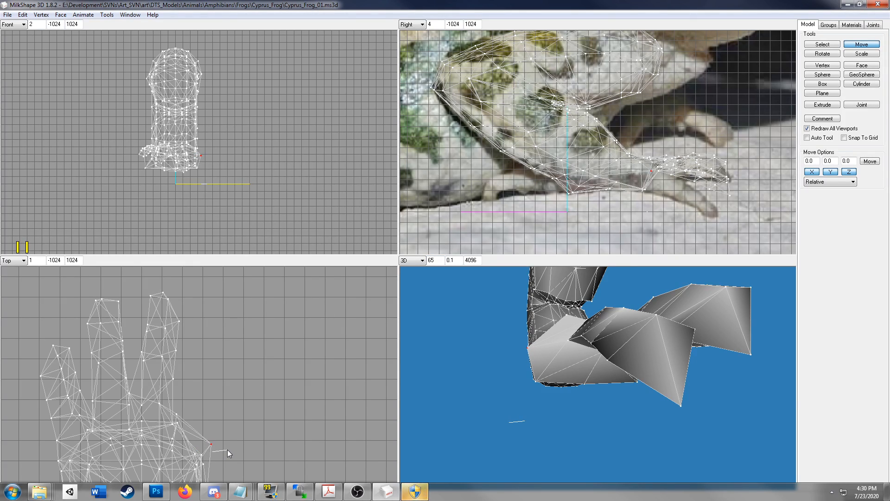
pyautogui.moveTo(227, 449); pyautogui.dragTo(227, 449)
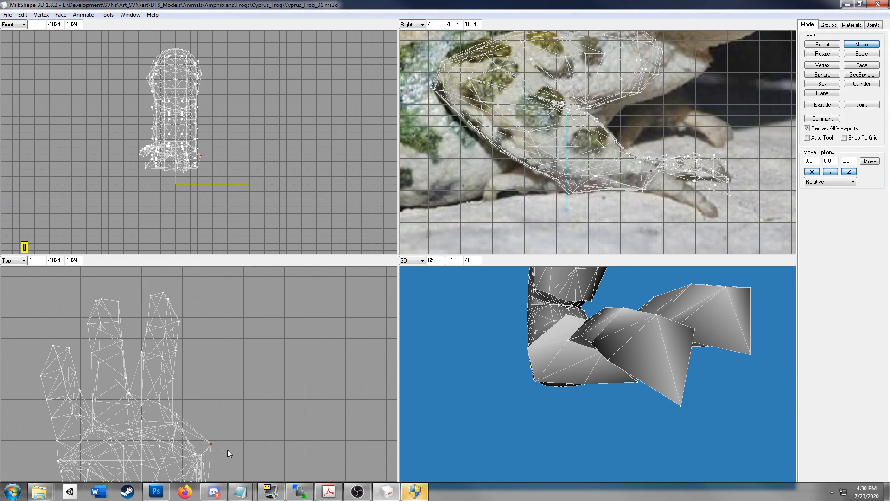
# Reselect the middle vertex of the corner's upper edge and shift it outward and slightly back, checking its placement in the 3D view
pyautogui.click(813, 44)
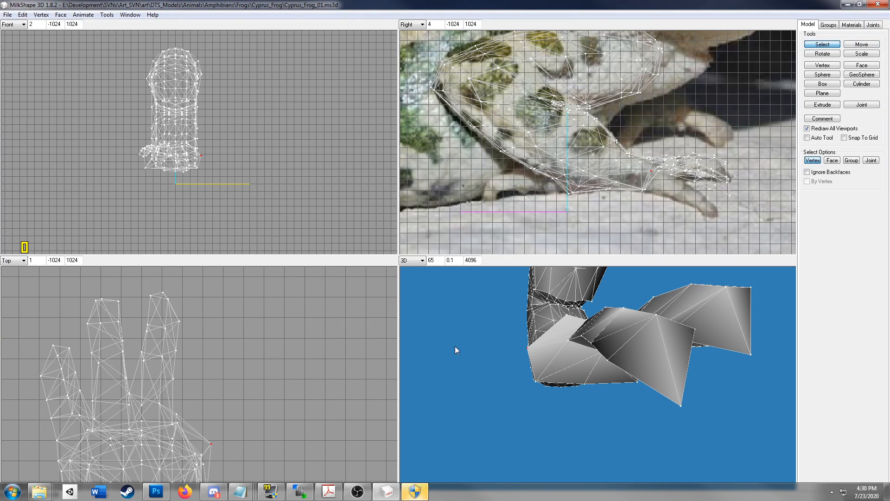
pyautogui.click(178, 416)
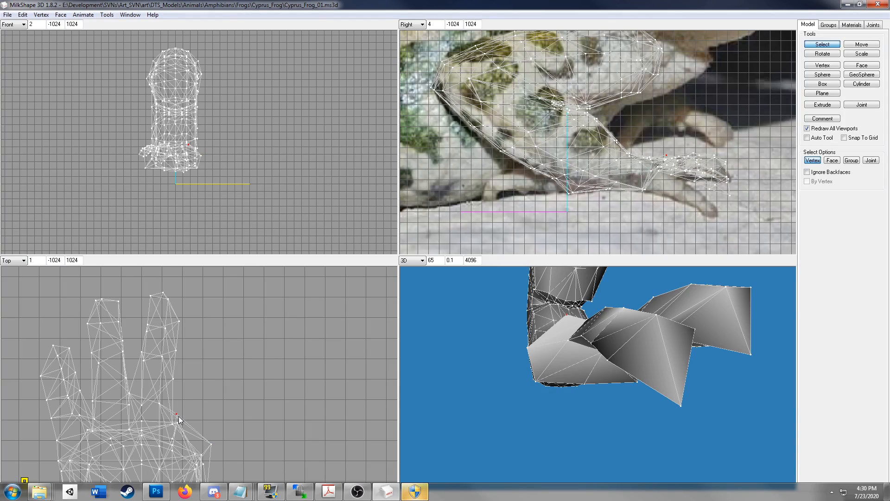
pyautogui.click(862, 45)
pyautogui.moveTo(211, 399); pyautogui.dragTo(222, 410)
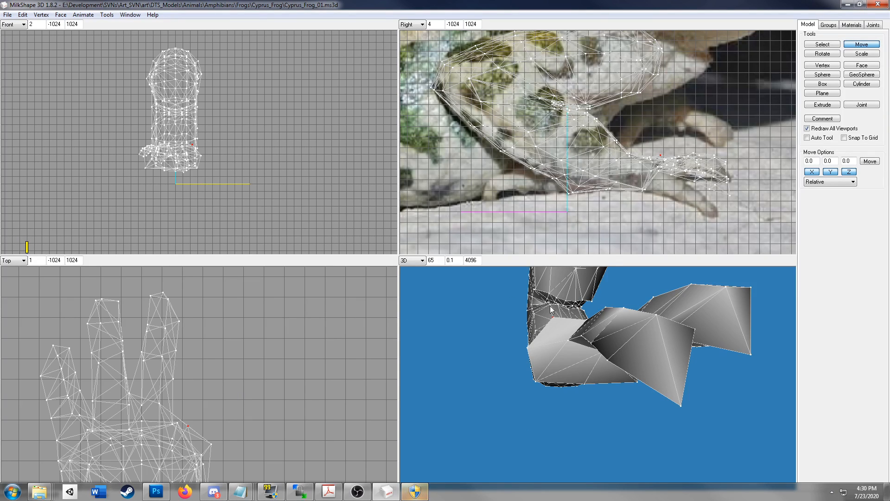
pyautogui.moveTo(660, 186); pyautogui.dragTo(641, 185)
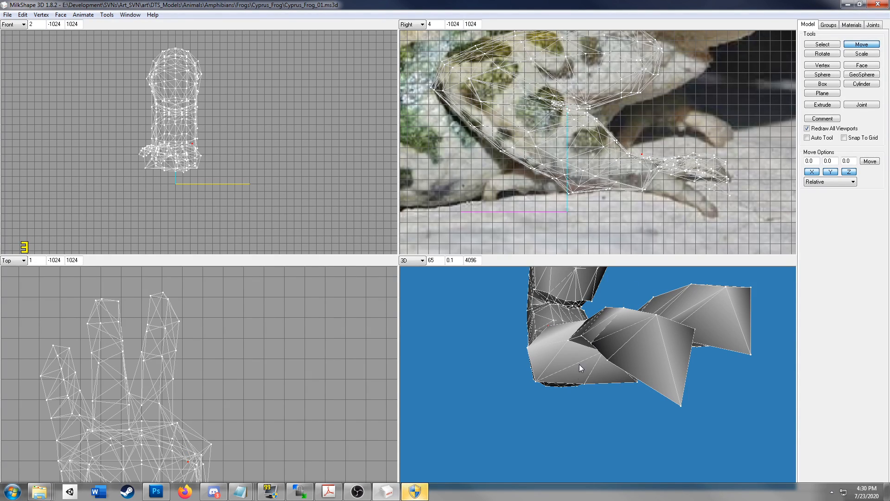
pyautogui.moveTo(586, 402); pyautogui.dragTo(667, 408)
pyautogui.moveTo(212, 465); pyautogui.dragTo(212, 439)
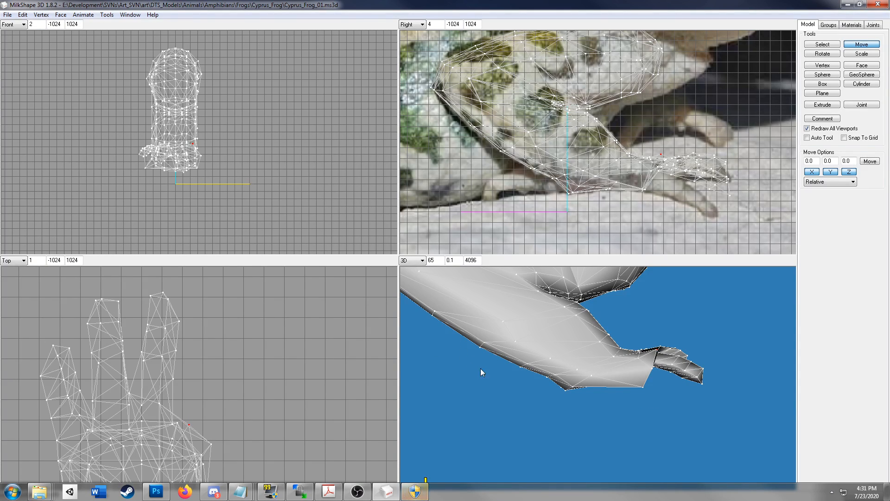
pyautogui.moveTo(663, 402); pyautogui.dragTo(588, 408)
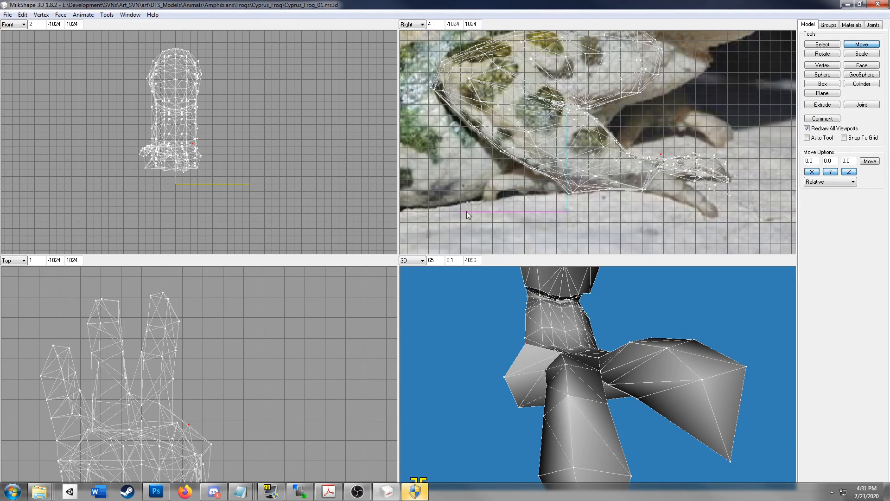
# Lower the same vertex in the Front view, raise it again slightly, and inspect the foot's corner from several angles
pyautogui.moveTo(269, 178); pyautogui.dragTo(270, 182)
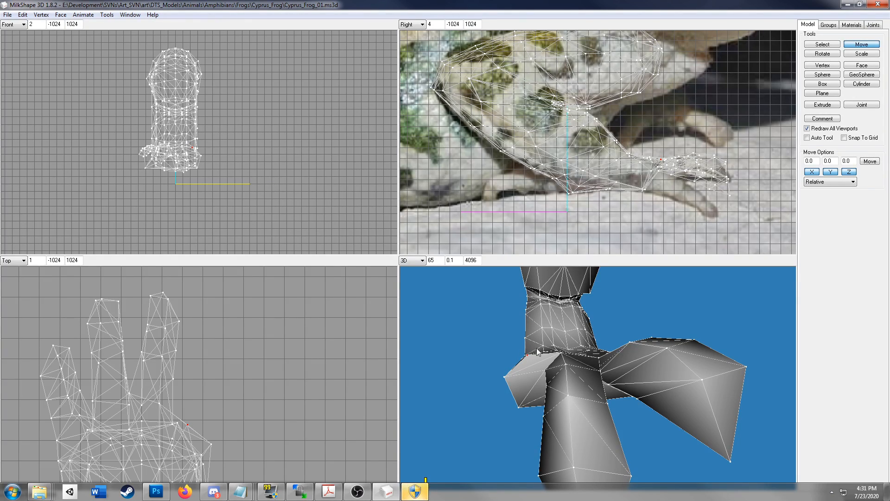
pyautogui.moveTo(304, 188); pyautogui.dragTo(304, 190)
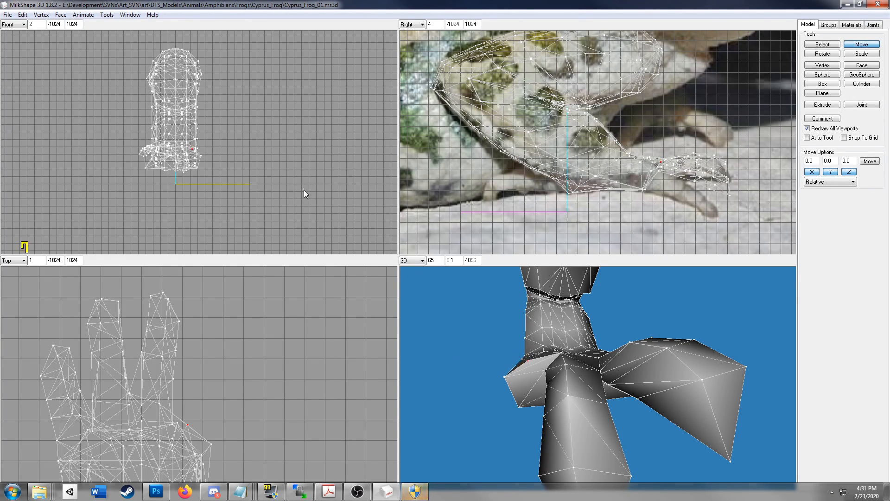
pyautogui.moveTo(632, 422); pyautogui.dragTo(605, 433)
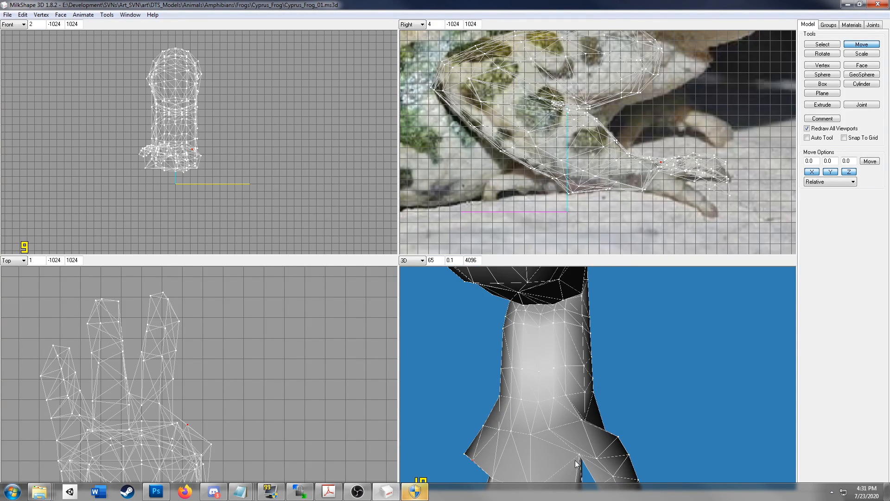
pyautogui.moveTo(519, 420); pyautogui.dragTo(554, 401)
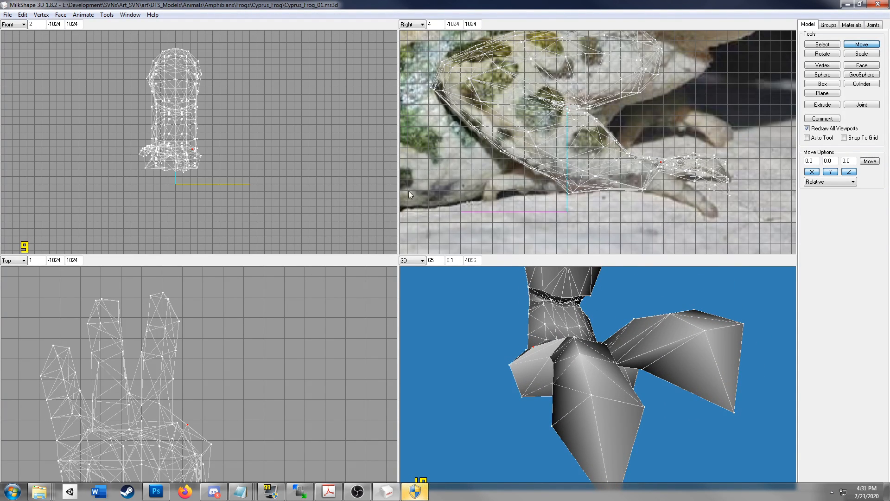
pyautogui.moveTo(263, 190); pyautogui.dragTo(263, 188)
pyautogui.moveTo(534, 286); pyautogui.dragTo(616, 390)
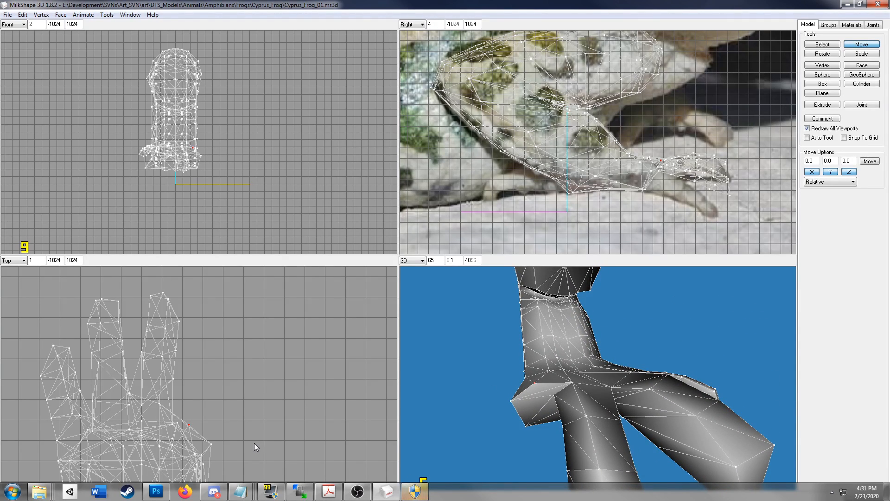
# Move the corner's middle upper vertex outward and back in the Top view, and shift the neighbouring lower vertex forward
pyautogui.moveTo(233, 441); pyautogui.dragTo(242, 448)
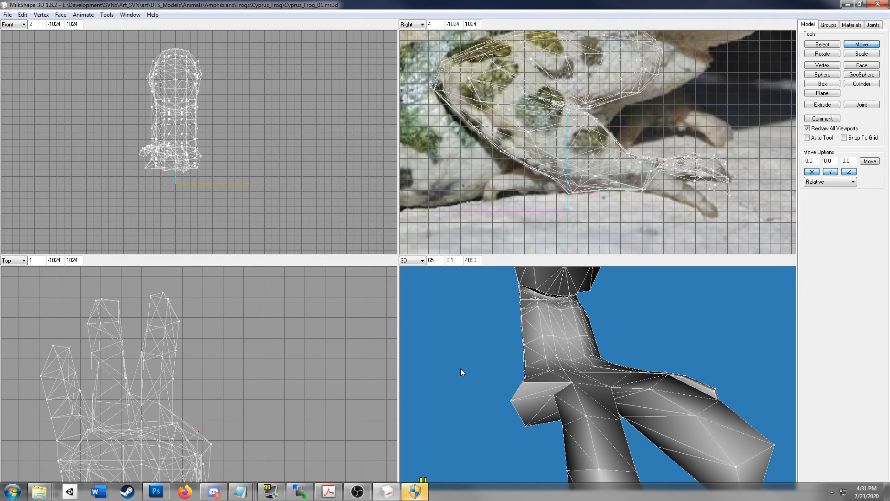
pyautogui.moveTo(544, 450); pyautogui.dragTo(550, 450)
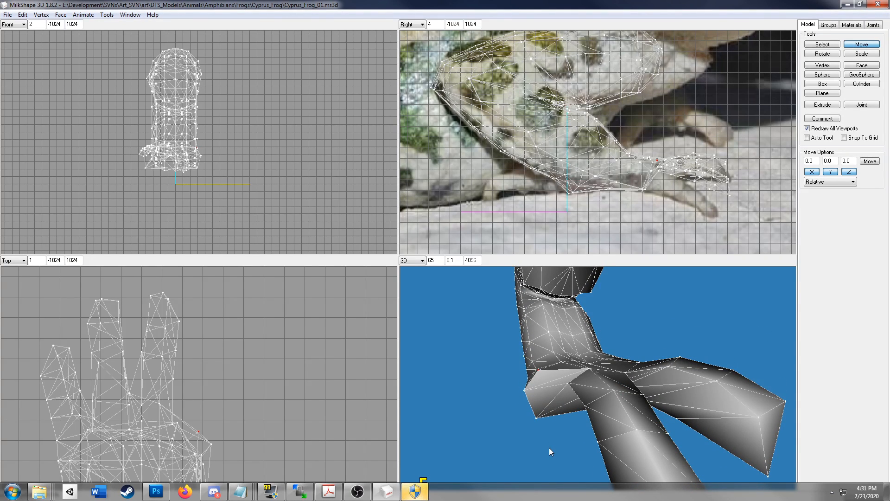
pyautogui.click(820, 44)
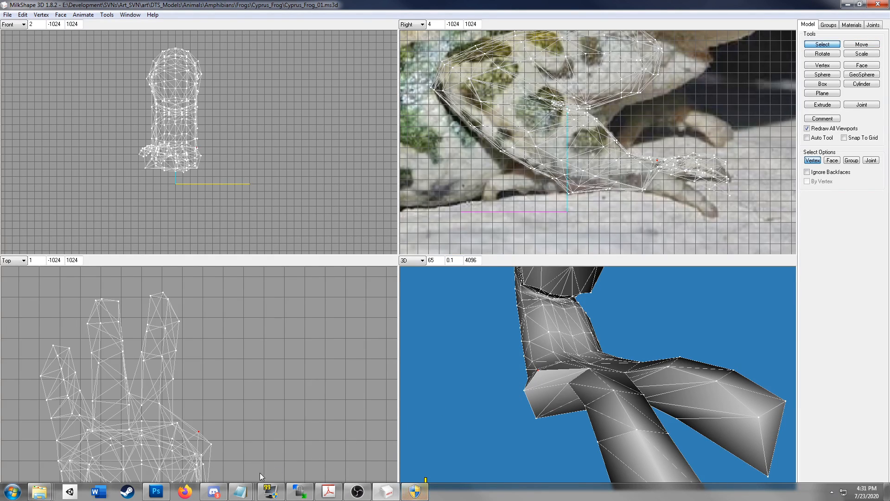
pyautogui.click(172, 424)
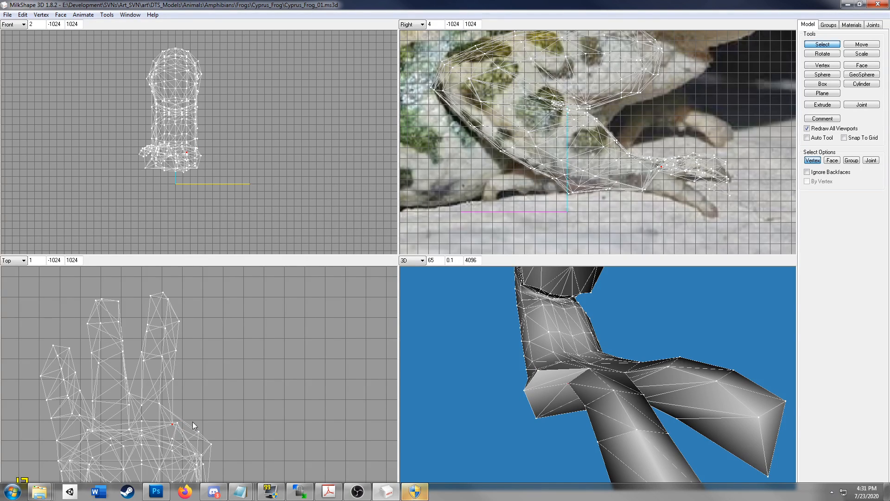
pyautogui.moveTo(547, 419); pyautogui.dragTo(563, 407)
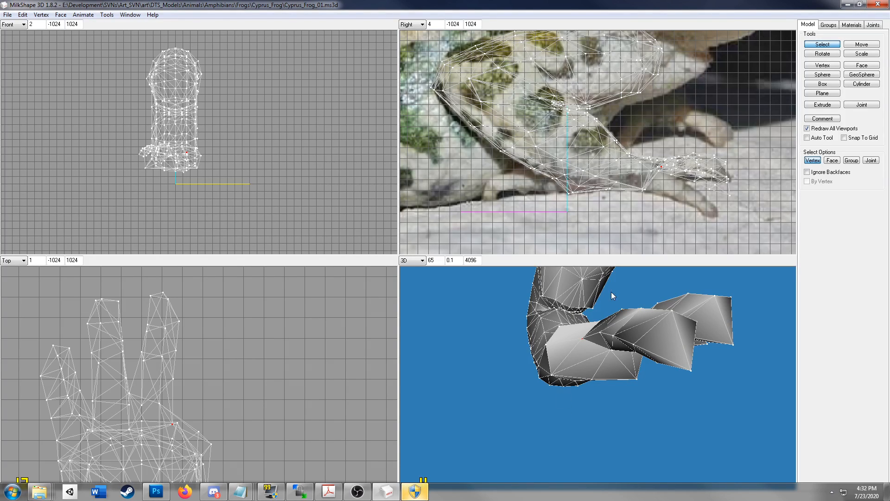
pyautogui.click(858, 46)
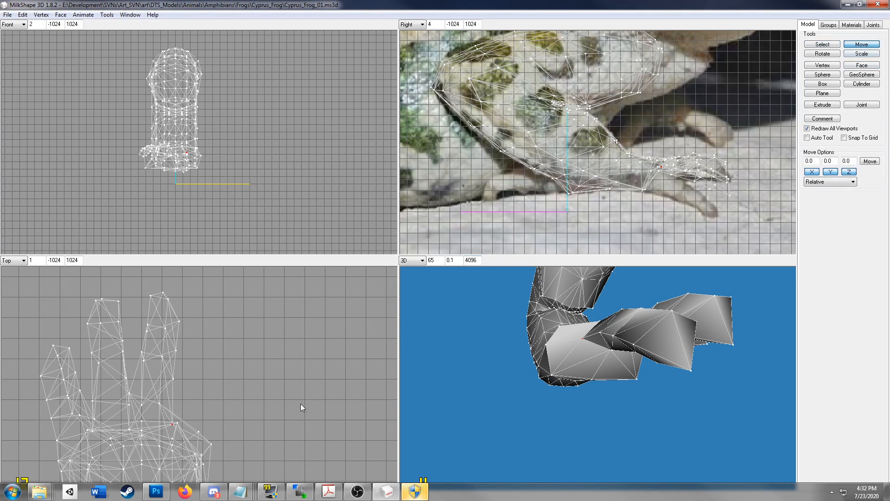
pyautogui.moveTo(213, 430); pyautogui.dragTo(221, 427)
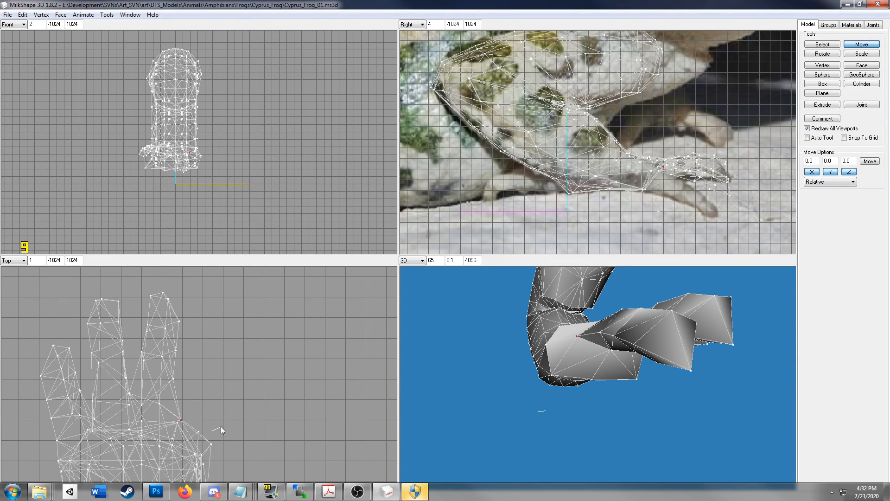
pyautogui.moveTo(221, 426); pyautogui.dragTo(215, 421)
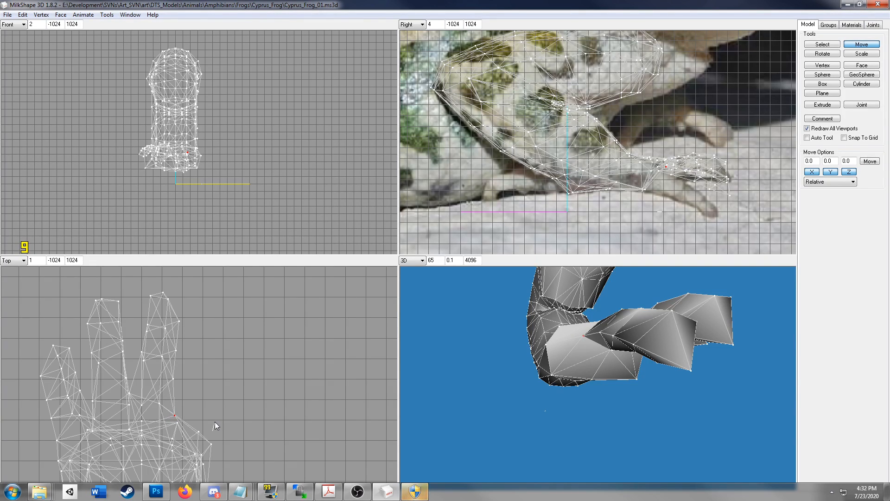
# Examine the reshaped foot corner from several angles in the 3D view
pyautogui.moveTo(597, 402); pyautogui.dragTo(625, 401)
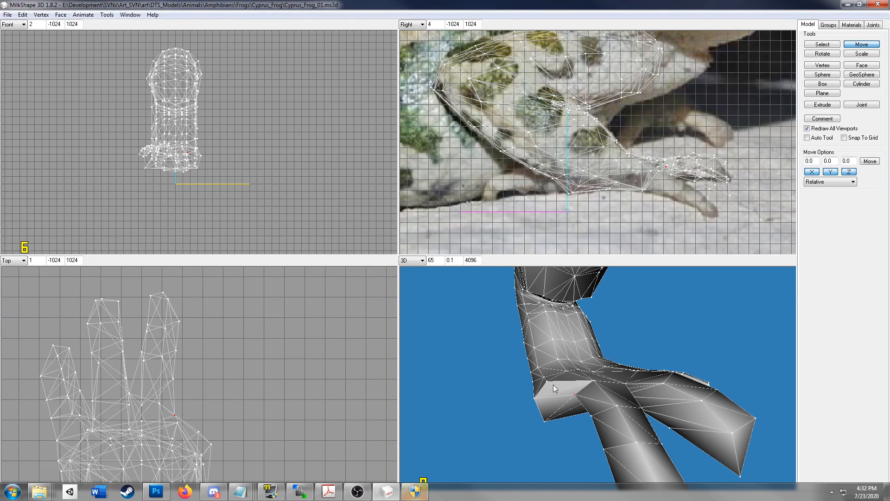
pyautogui.moveTo(553, 383)
pyautogui.mouseDown()
pyautogui.moveTo(576, 397)
pyautogui.moveTo(550, 380)
pyautogui.mouseUp()
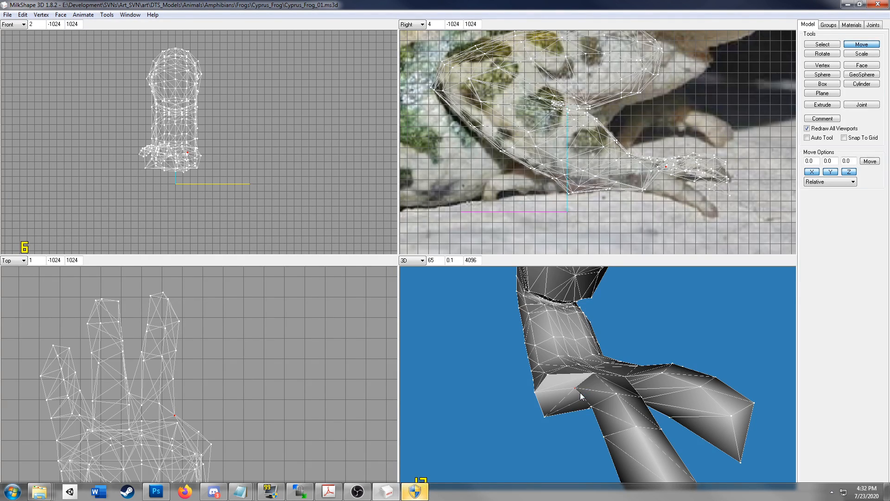
pyautogui.moveTo(555, 430); pyautogui.dragTo(513, 442)
pyautogui.moveTo(520, 431); pyautogui.dragTo(568, 433)
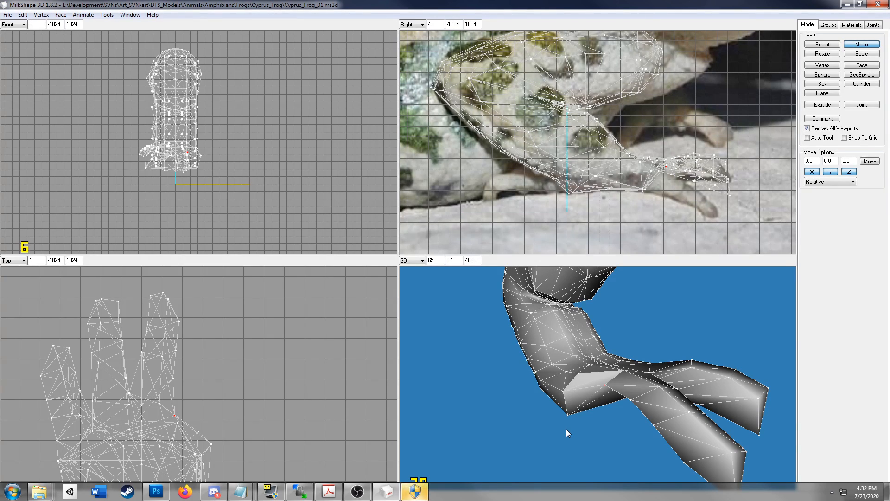
pyautogui.moveTo(566, 430)
pyautogui.mouseDown()
pyautogui.moveTo(556, 437)
pyautogui.moveTo(558, 407)
pyautogui.moveTo(569, 437)
pyautogui.moveTo(563, 420)
pyautogui.mouseUp()
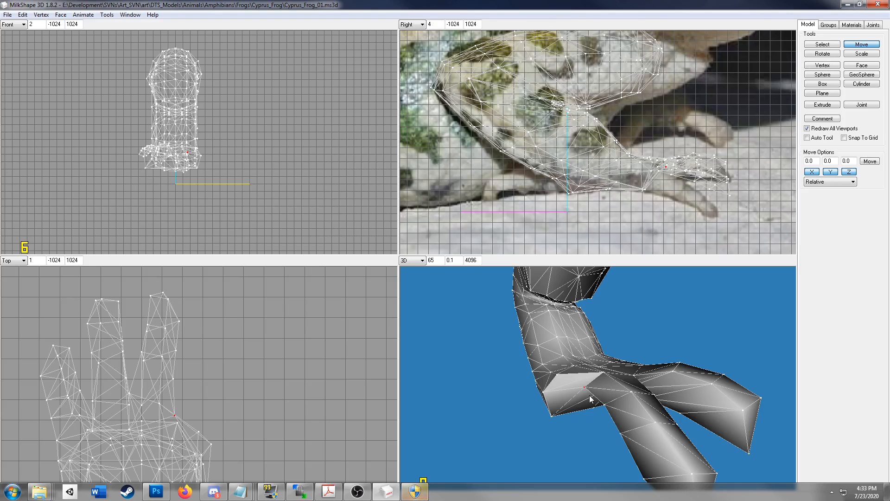
pyautogui.moveTo(569, 406)
pyautogui.mouseDown()
pyautogui.moveTo(561, 403)
pyautogui.moveTo(568, 405)
pyautogui.mouseUp()
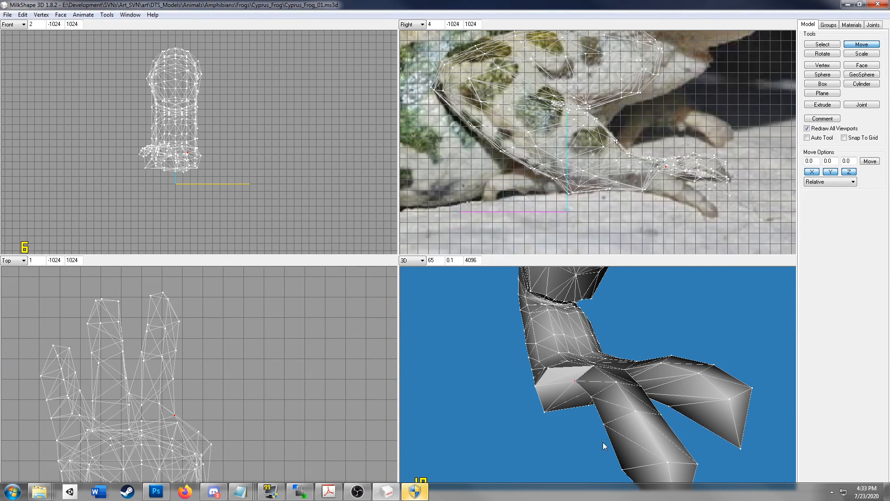
pyautogui.moveTo(573, 446); pyautogui.dragTo(485, 401)
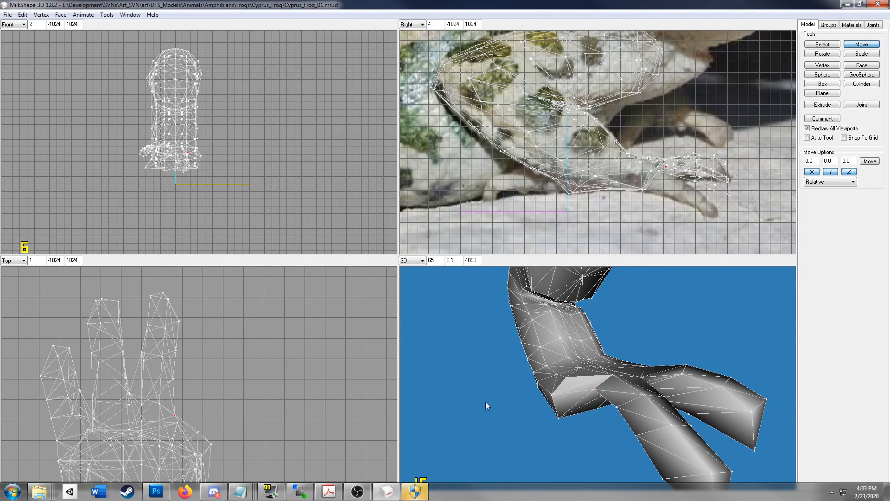
# Select only the corner's front faces and extrude them diagonally outward in the Top view as a four-segment fourth toe
pyautogui.click(828, 46)
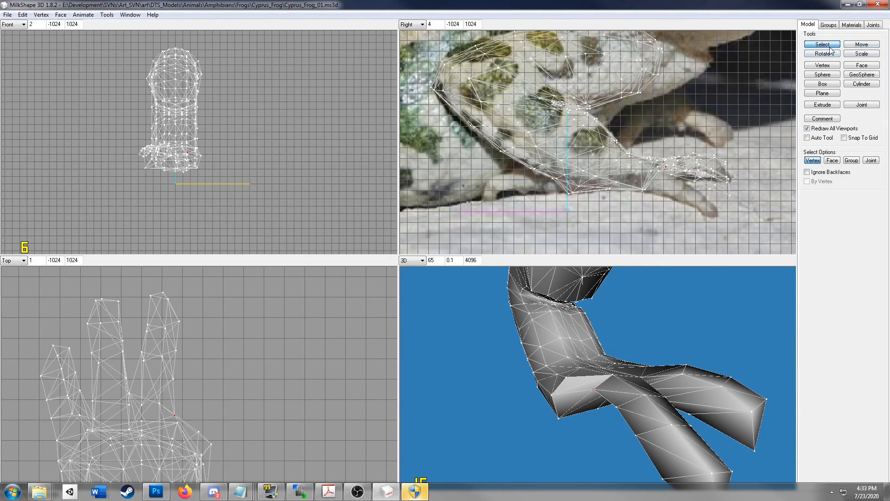
pyautogui.click(832, 160)
pyautogui.moveTo(192, 427); pyautogui.dragTo(192, 432)
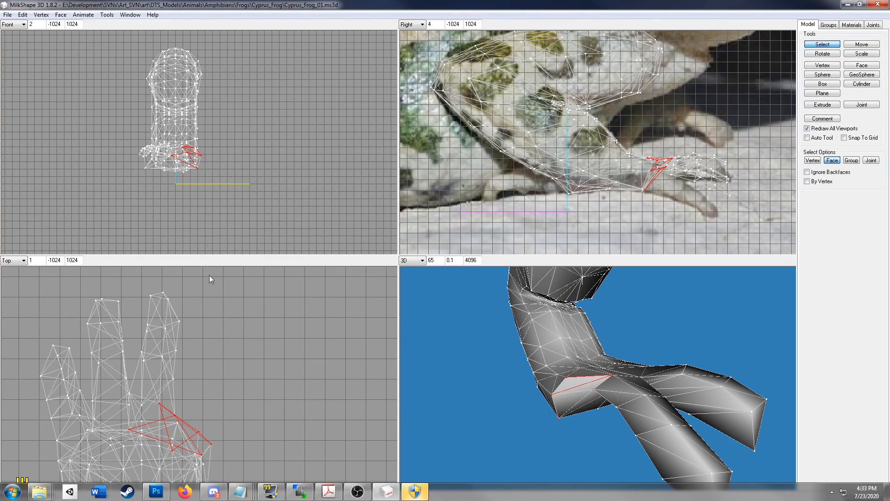
pyautogui.keyDown('shift'); pyautogui.rightClick(655, 180); pyautogui.keyUp('shift')
pyautogui.keyDown('shift'); pyautogui.rightClick(652, 159); pyautogui.keyUp('shift')
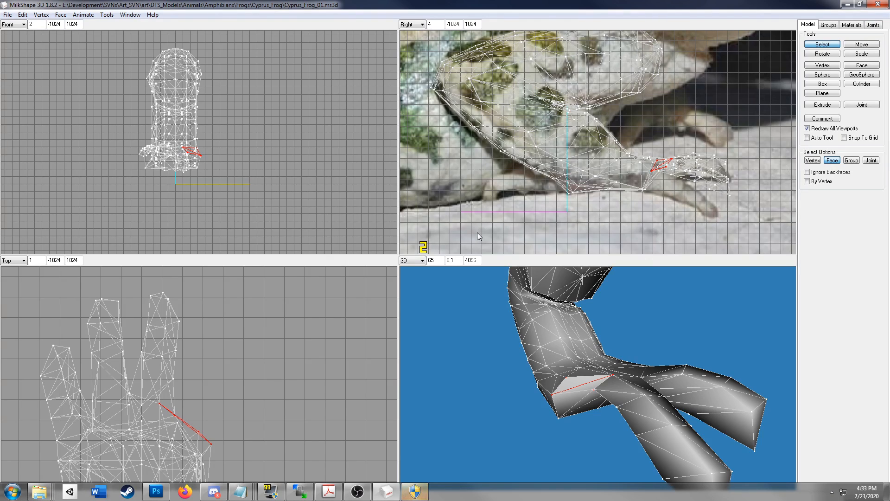
pyautogui.click(829, 106)
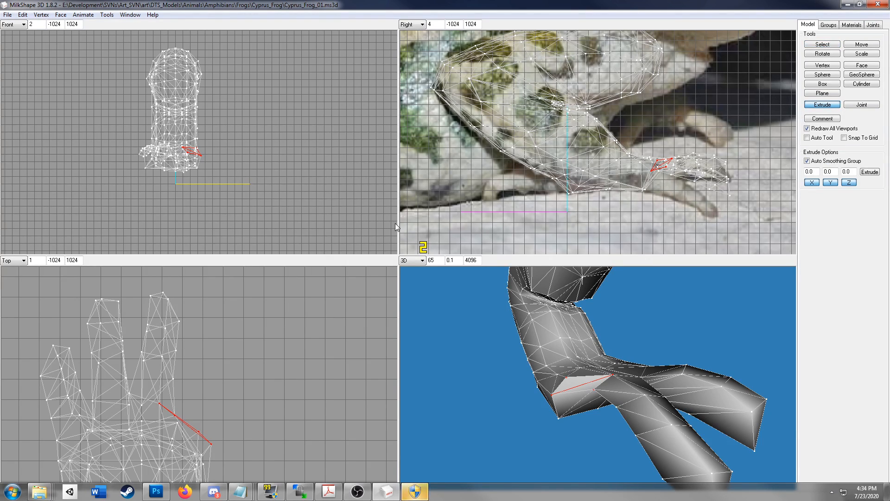
pyautogui.moveTo(222, 417); pyautogui.dragTo(293, 323)
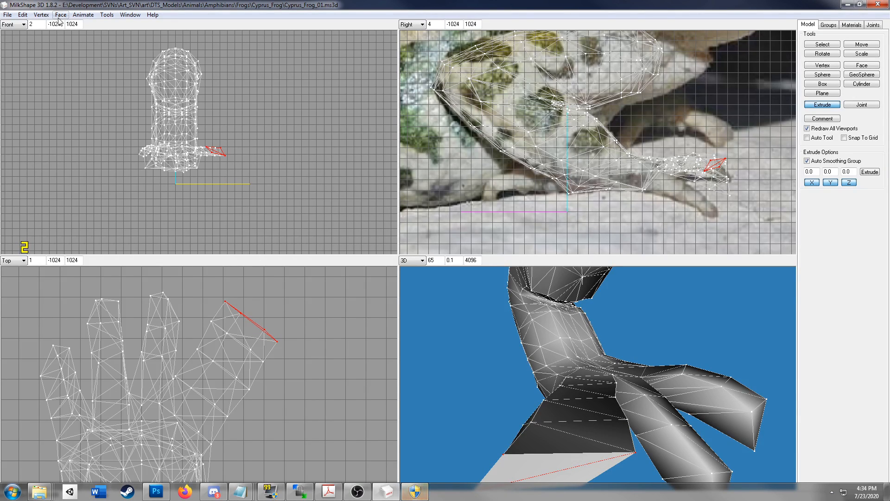
# Snap the end vertices of the fourth toe together into a single tip point and weld them
pyautogui.click(22, 14)
pyautogui.click(46, 26)
pyautogui.click(41, 14)
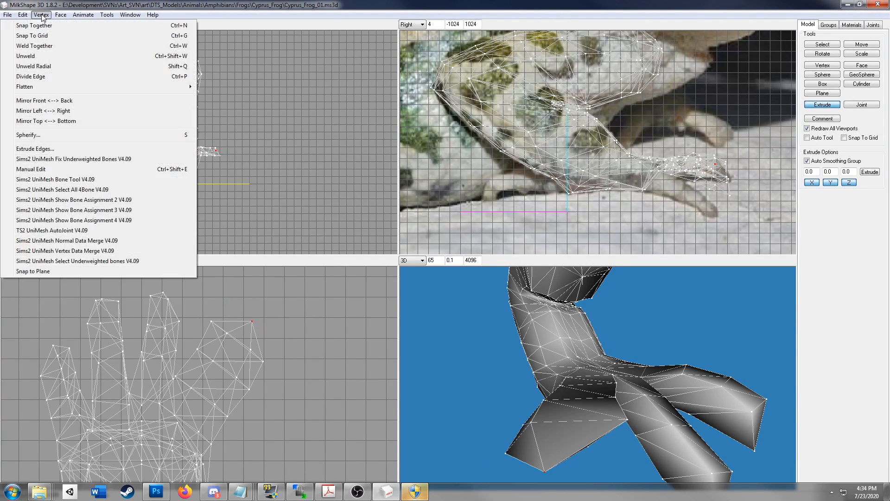
pyautogui.click(49, 46)
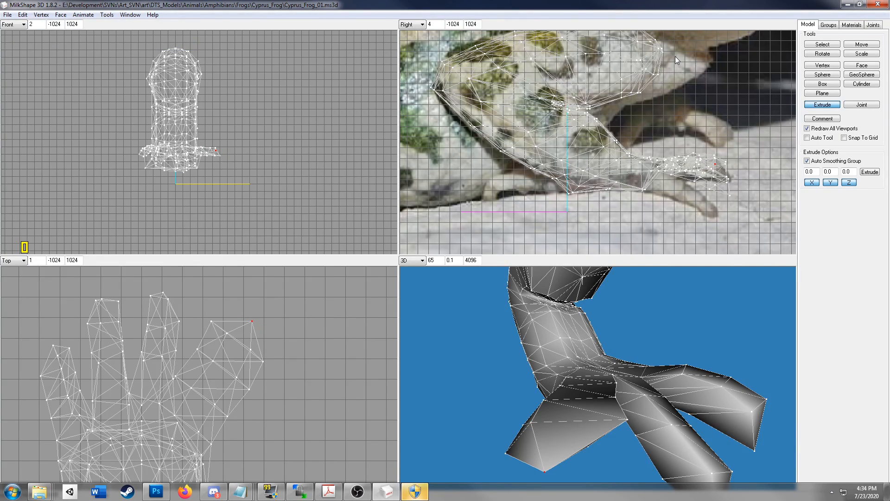
# Select the four vertices along the fourth toe's inner edge and move them outward in the Top view to narrow the toe
pyautogui.click(821, 45)
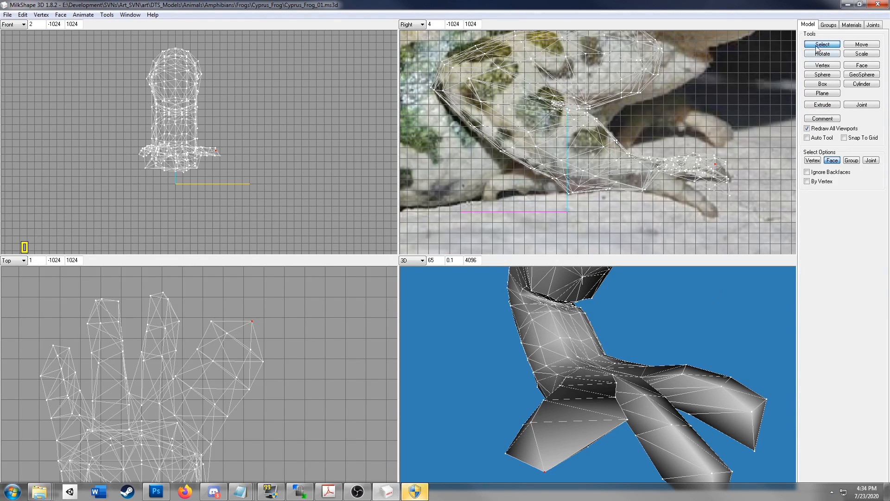
pyautogui.click(814, 160)
pyautogui.click(159, 403)
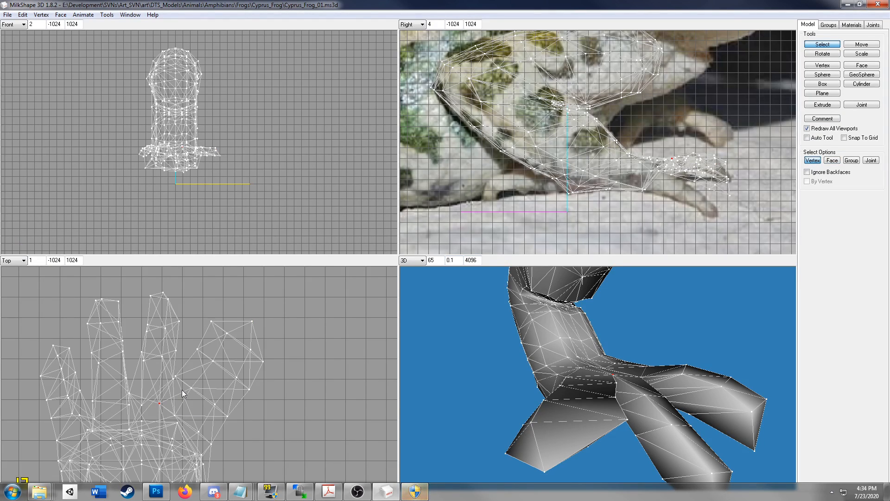
pyautogui.keyDown('shift'); pyautogui.click(175, 376); pyautogui.keyUp('shift')
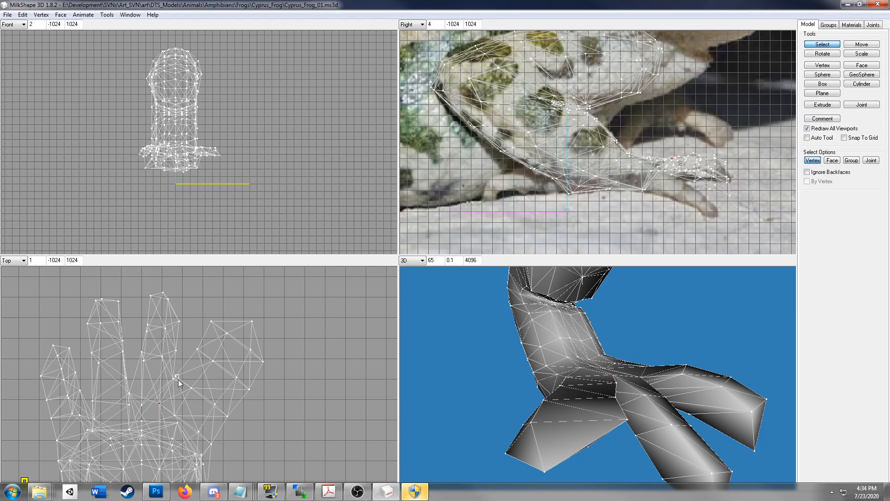
pyautogui.keyDown('shift'); pyautogui.click(197, 348); pyautogui.keyUp('shift')
pyautogui.keyDown('shift'); pyautogui.moveTo(212, 316); pyautogui.dragTo(216, 326); pyautogui.keyUp('shift')
pyautogui.click(861, 44)
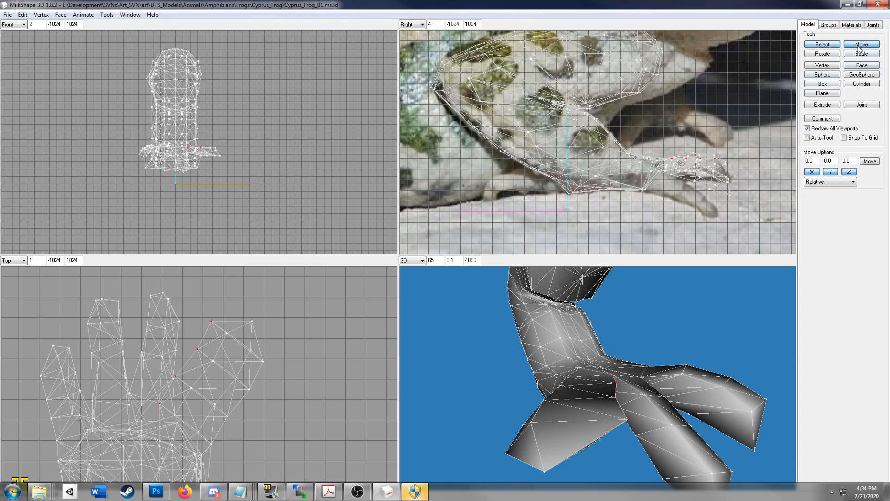
pyautogui.moveTo(210, 399); pyautogui.dragTo(225, 403)
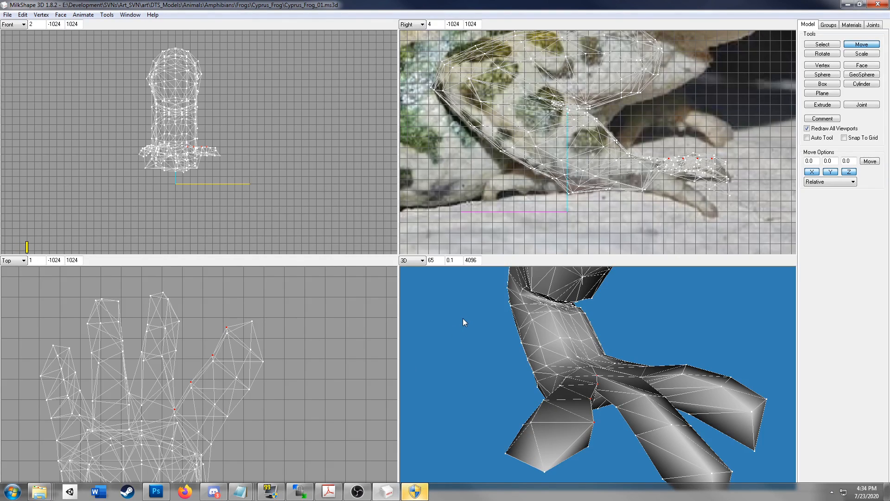
# Select the vertices along the fourth toe's outer side and move them inward in the Top view
pyautogui.click(836, 45)
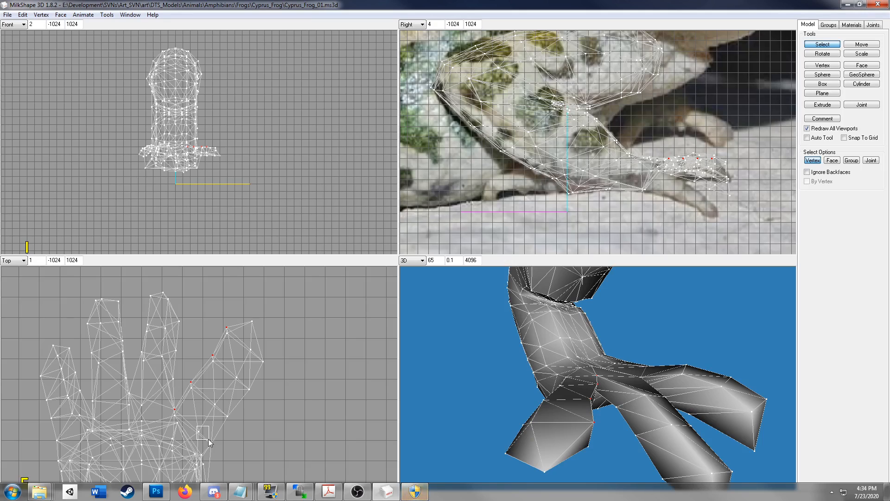
pyautogui.moveTo(218, 445); pyautogui.dragTo(235, 423)
pyautogui.keyDown('shift'); pyautogui.moveTo(233, 369); pyautogui.dragTo(256, 392); pyautogui.keyUp('shift')
pyautogui.click(862, 45)
pyautogui.moveTo(316, 404); pyautogui.dragTo(311, 389)
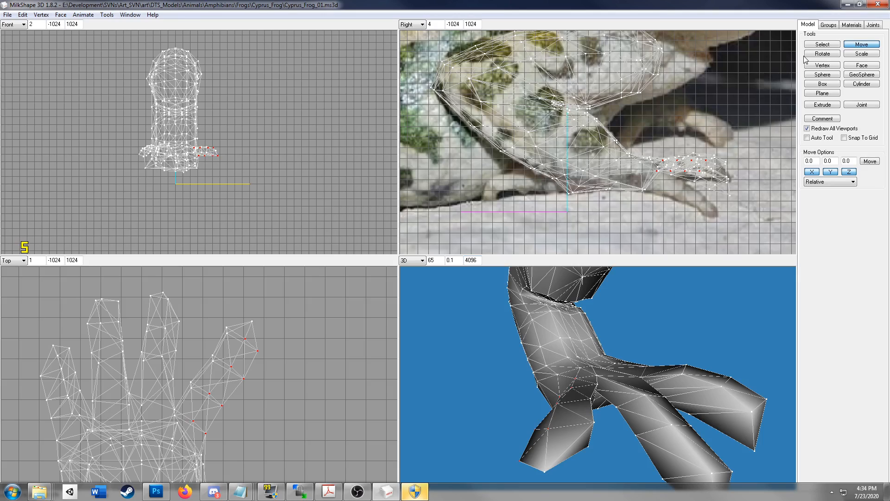
# Rotate the fourth toe's outer-side vertices slightly to taper the toe, and nudge them forward and inward in the Top view
pyautogui.click(820, 54)
pyautogui.moveTo(244, 416); pyautogui.dragTo(266, 408)
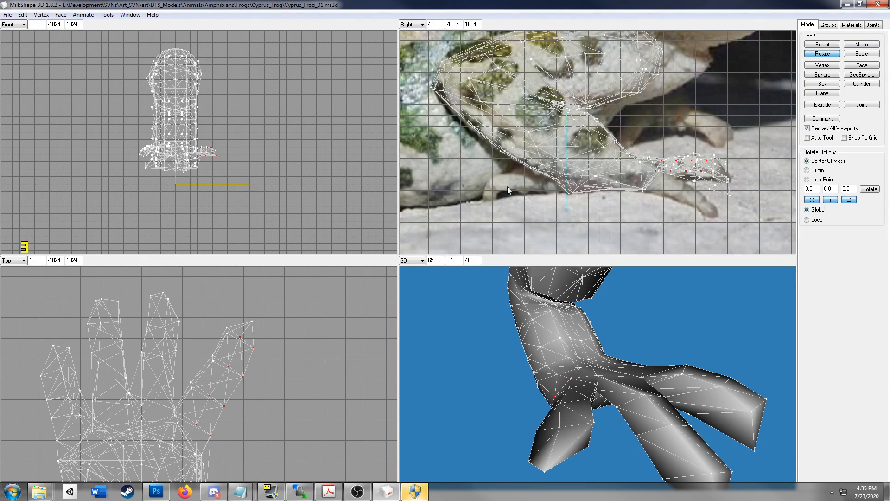
pyautogui.click(862, 44)
pyautogui.moveTo(273, 369); pyautogui.dragTo(269, 364)
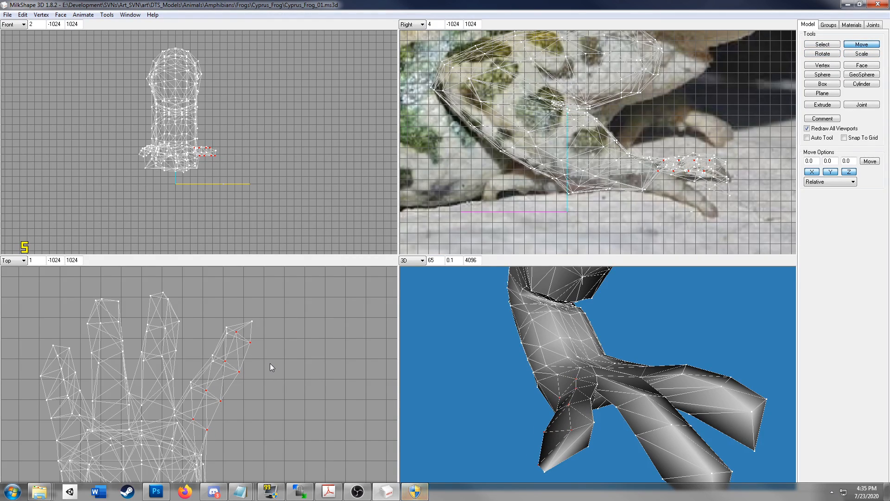
# Move the fourth toe's tip vertex inward and slightly back in the Top view, and check the tip in the 3D view
pyautogui.click(833, 44)
pyautogui.moveTo(245, 309); pyautogui.dragTo(257, 324)
pyautogui.click(862, 46)
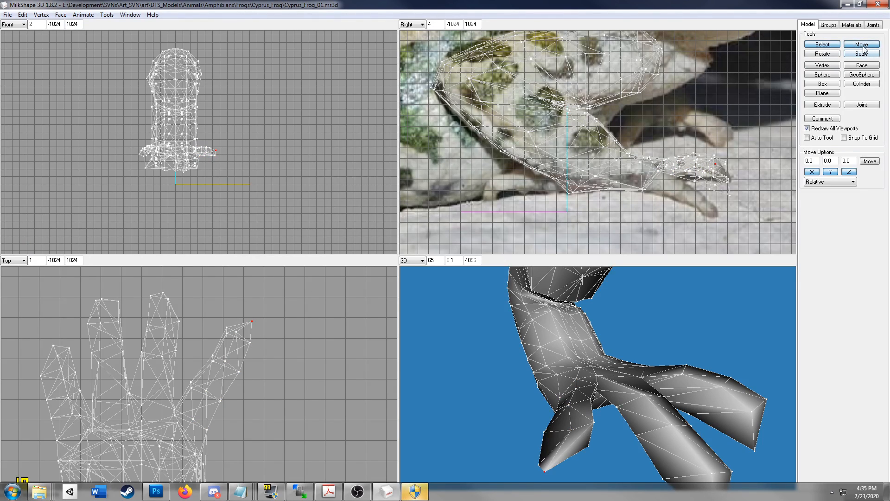
pyautogui.moveTo(268, 311); pyautogui.dragTo(258, 316)
pyautogui.moveTo(491, 391); pyautogui.dragTo(546, 380)
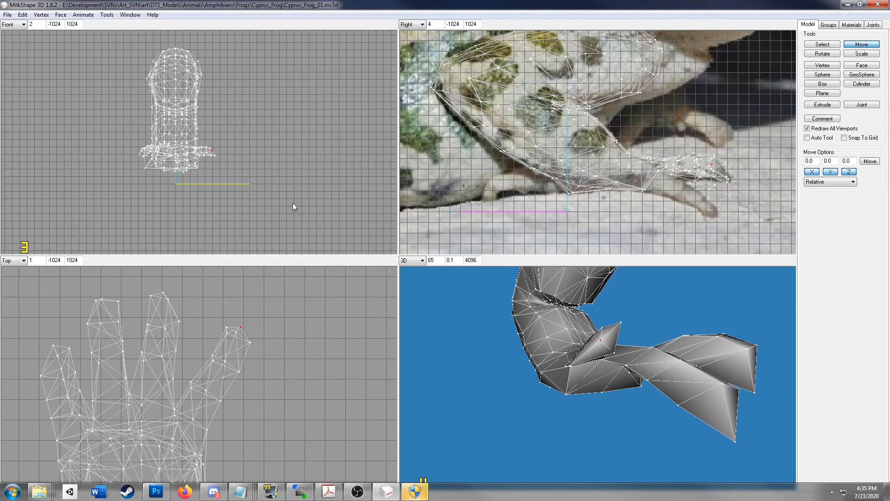
# Select the fourth toe's vertices beyond its base and rotate them so the toe slopes down toward its outer side
pyautogui.click(823, 44)
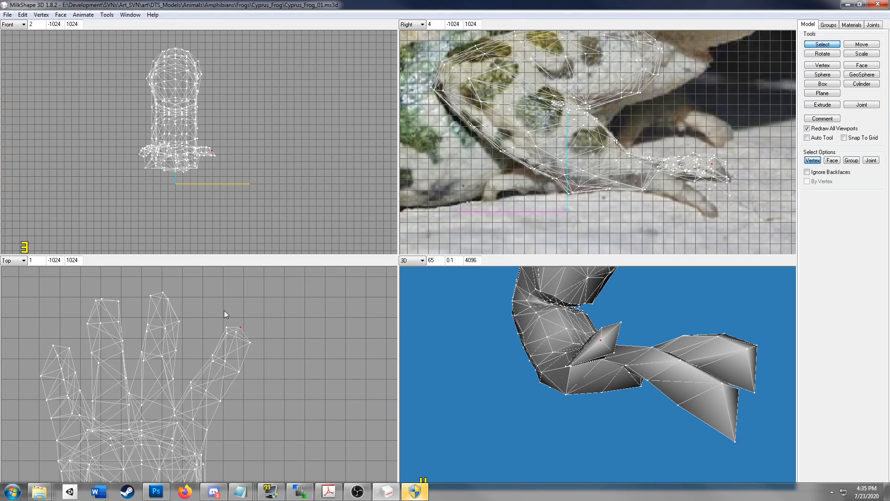
pyautogui.moveTo(189, 312); pyautogui.dragTo(251, 403)
pyautogui.click(815, 54)
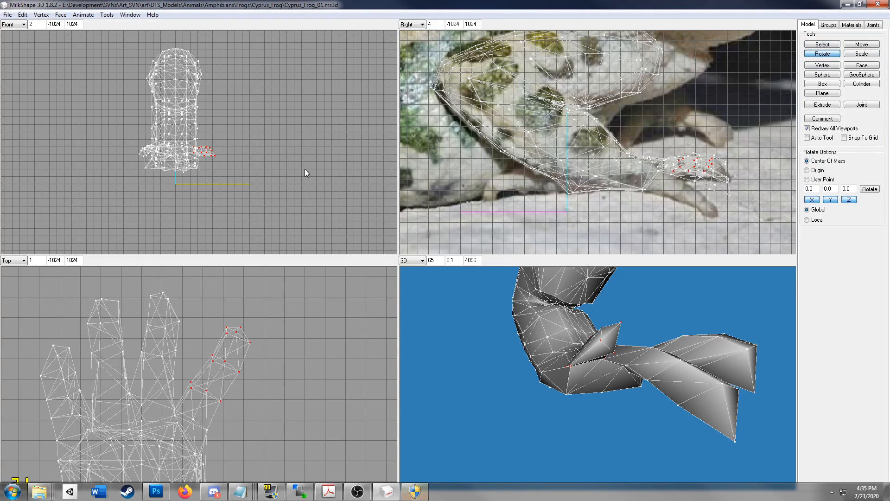
pyautogui.moveTo(638, 188)
pyautogui.mouseDown()
pyautogui.moveTo(625, 193)
pyautogui.moveTo(627, 185)
pyautogui.mouseUp()
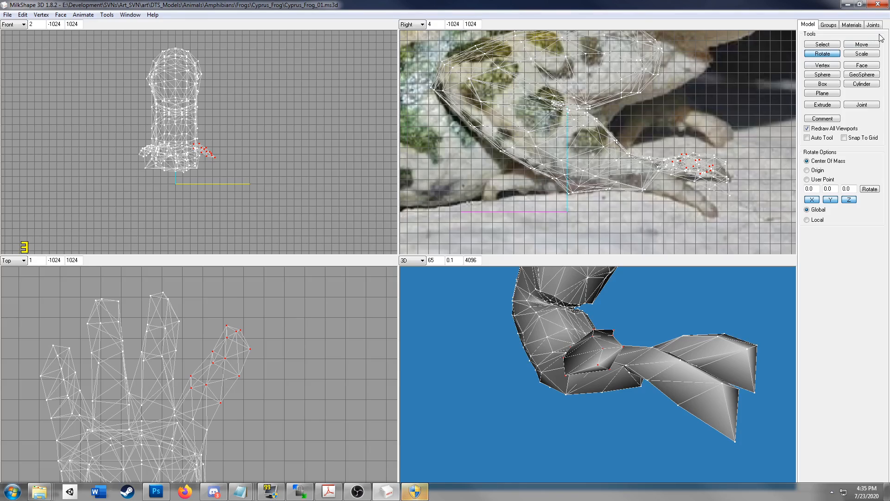
# Move the fourth toe's selected vertices straight down in the Right view, toward the lower toe in the reference photo
pyautogui.click(870, 47)
pyautogui.moveTo(771, 132); pyautogui.dragTo(772, 176)
pyautogui.click(822, 54)
pyautogui.click(863, 45)
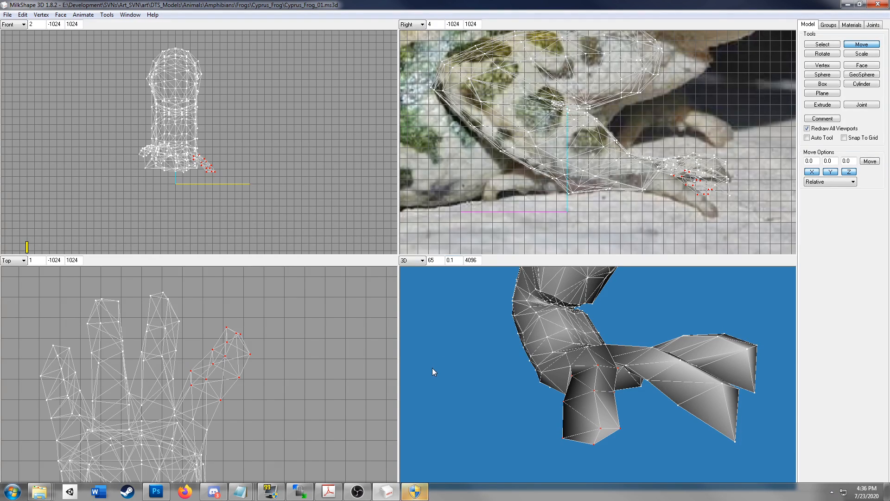
# Examine the lowered fourth toe against the reference photo in the Right view and from several angles in the 3D view
pyautogui.click(814, 46)
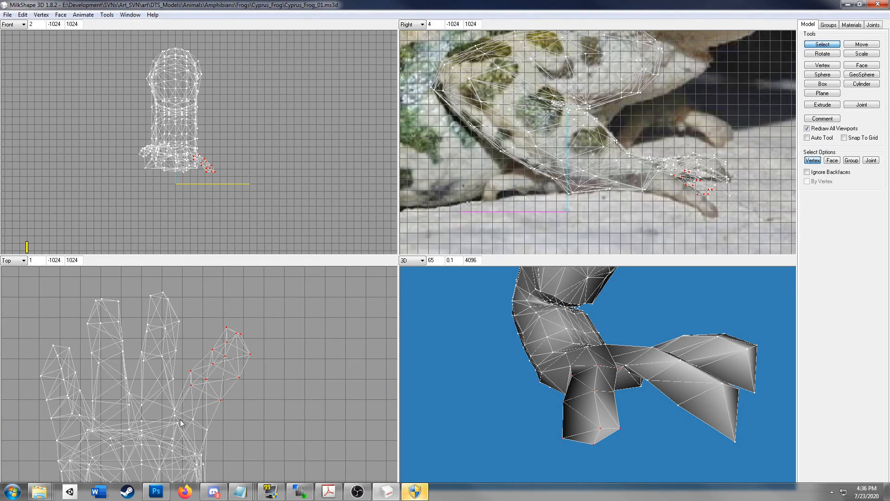
pyautogui.moveTo(579, 371); pyautogui.dragTo(599, 377)
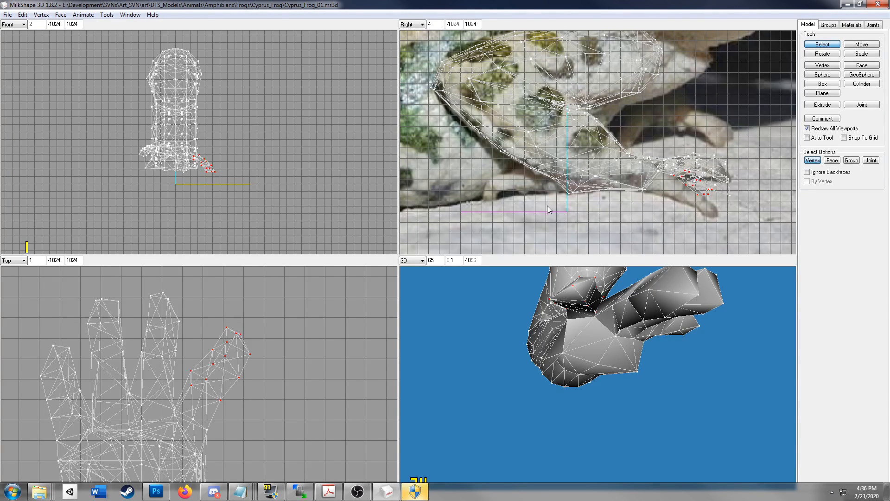
pyautogui.moveTo(547, 204); pyautogui.dragTo(453, 159, button='right')
pyautogui.scroll(5, 543, 190)
pyautogui.scroll(2, 548, 159)
pyautogui.scroll(-3, 549, 177)
pyautogui.scroll(3, 530, 192)
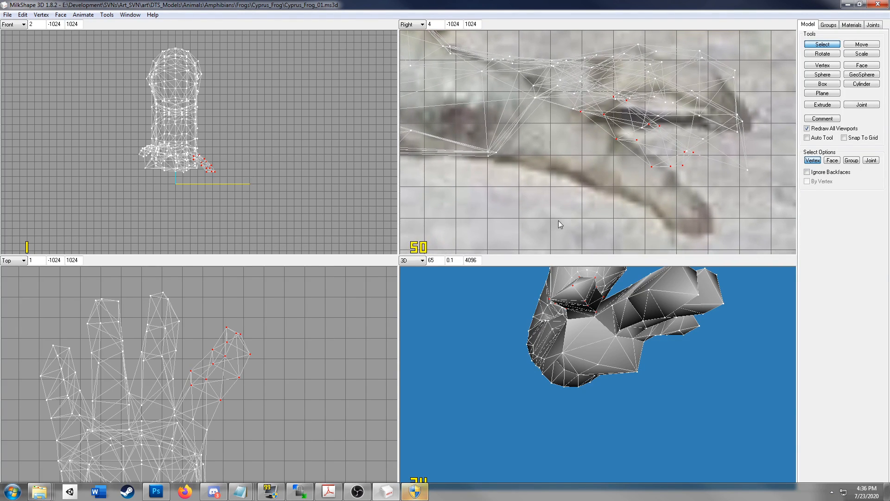
pyautogui.moveTo(579, 347)
pyautogui.mouseDown()
pyautogui.moveTo(590, 350)
pyautogui.moveTo(597, 336)
pyautogui.moveTo(592, 341)
pyautogui.mouseUp()
pyautogui.moveTo(594, 310)
pyautogui.mouseDown()
pyautogui.moveTo(617, 330)
pyautogui.moveTo(598, 332)
pyautogui.moveTo(611, 345)
pyautogui.moveTo(658, 377)
pyautogui.moveTo(666, 371)
pyautogui.mouseUp()
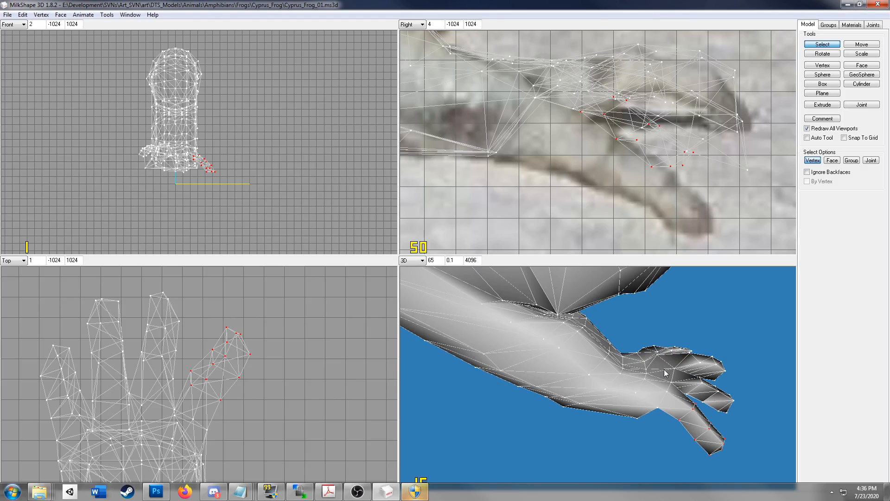
# Rotate the fourth toe slightly in the Top view and shift it inward and forward to align it with the foot
pyautogui.click(834, 55)
pyautogui.moveTo(300, 393); pyautogui.dragTo(305, 391)
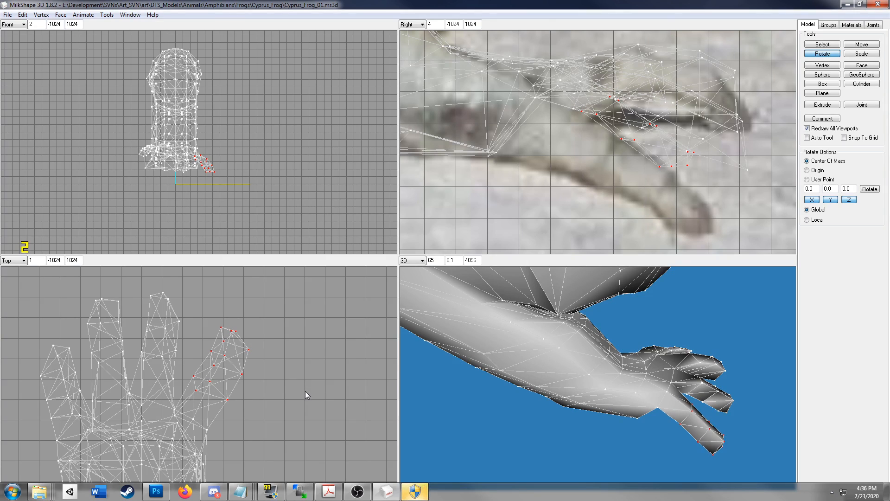
pyautogui.click(861, 45)
pyautogui.moveTo(304, 368); pyautogui.dragTo(300, 363)
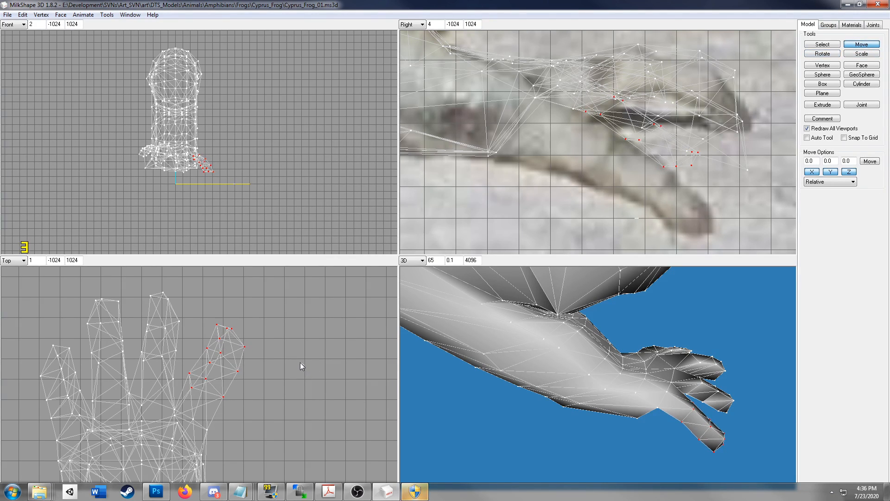
pyautogui.click(822, 54)
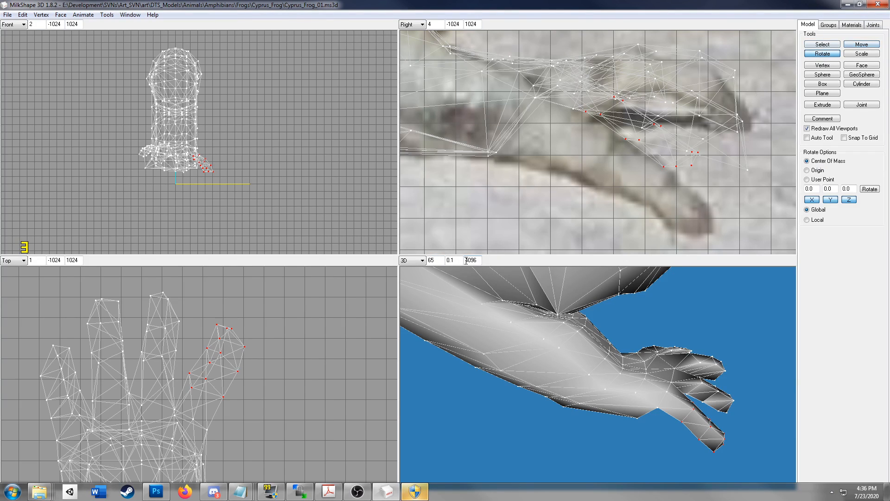
pyautogui.moveTo(272, 375); pyautogui.dragTo(274, 374)
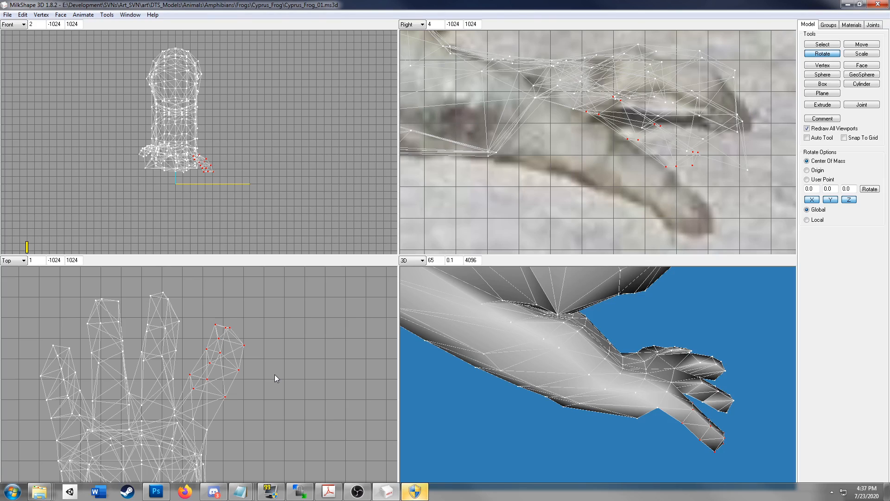
pyautogui.moveTo(642, 413); pyautogui.dragTo(593, 389)
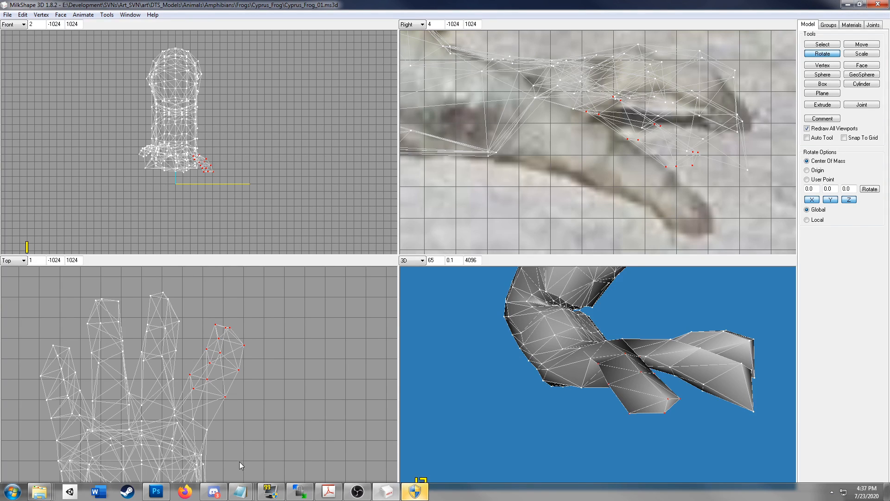
pyautogui.moveTo(687, 416)
pyautogui.mouseDown()
pyautogui.moveTo(666, 426)
pyautogui.moveTo(678, 406)
pyautogui.mouseUp()
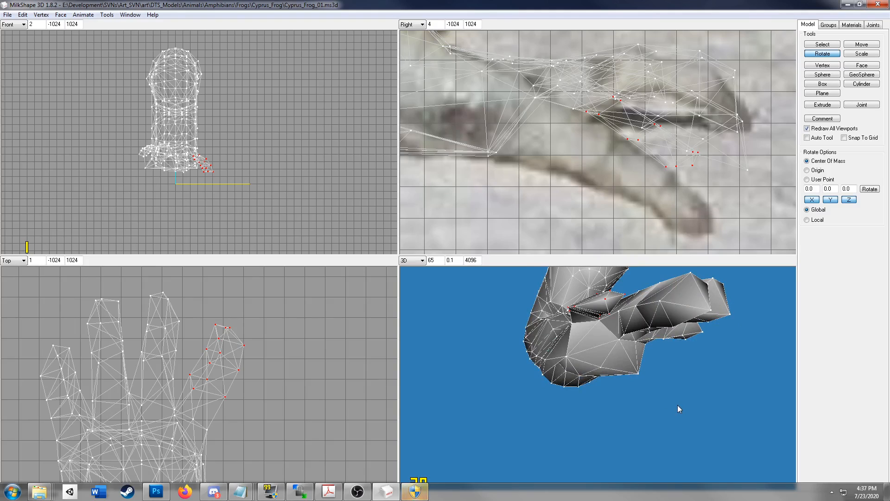
# Select the fourth toe's tip vertices and move them slightly outward and back in the Top view
pyautogui.click(825, 45)
pyautogui.moveTo(198, 313); pyautogui.dragTo(246, 343)
pyautogui.click(861, 44)
pyautogui.moveTo(269, 294); pyautogui.dragTo(274, 299)
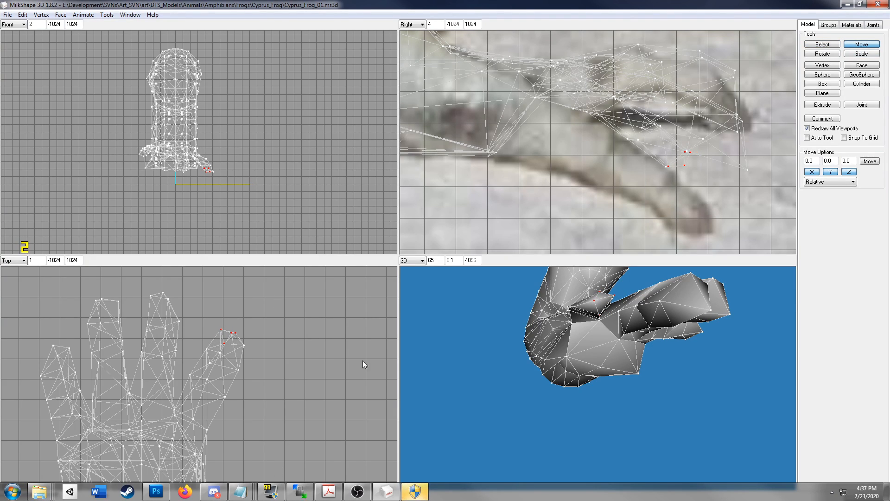
# Select the underside vertex between the third and fourth toes' bases and move it back and down in the Right view
pyautogui.click(821, 44)
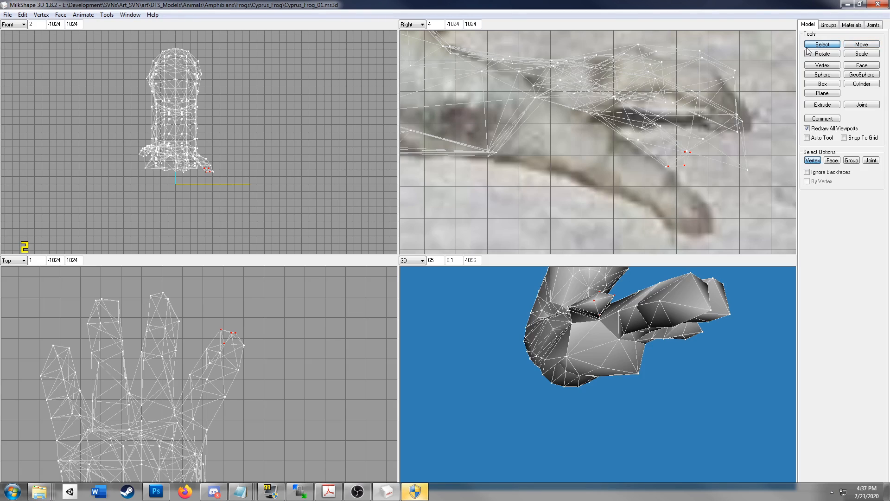
pyautogui.click(539, 99)
pyautogui.moveTo(627, 398); pyautogui.dragTo(615, 393)
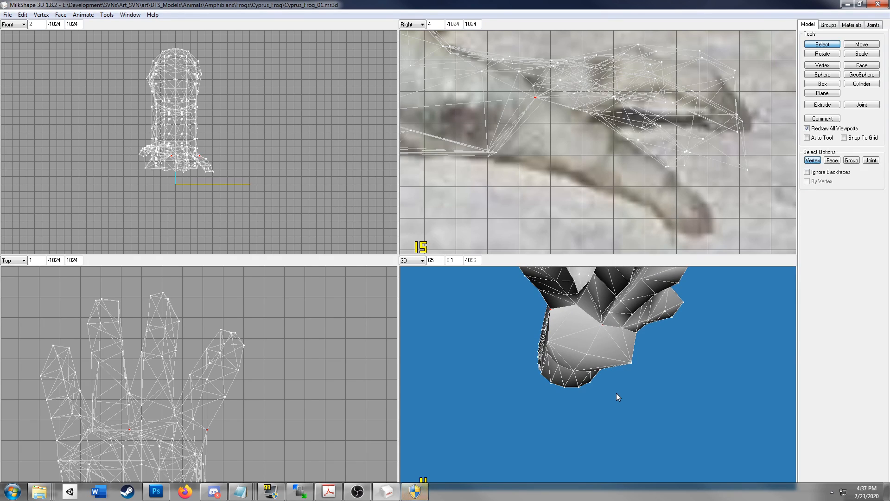
pyautogui.rightClick(129, 429)
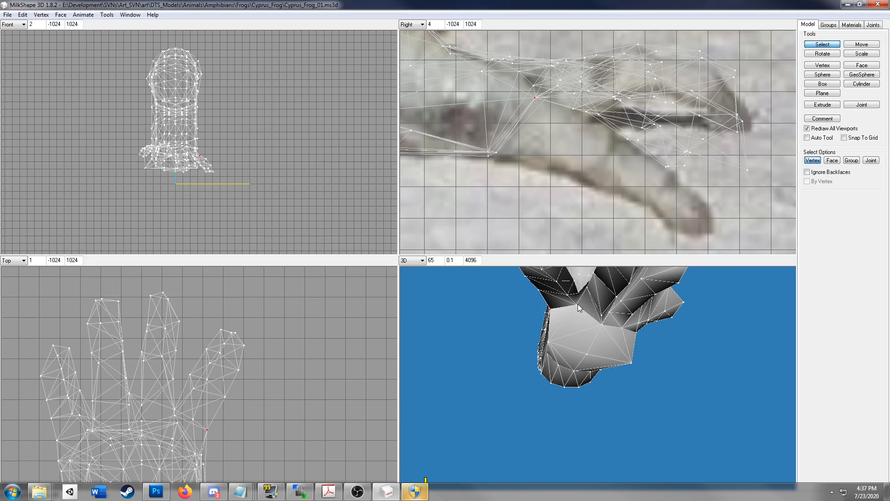
pyautogui.click(172, 407)
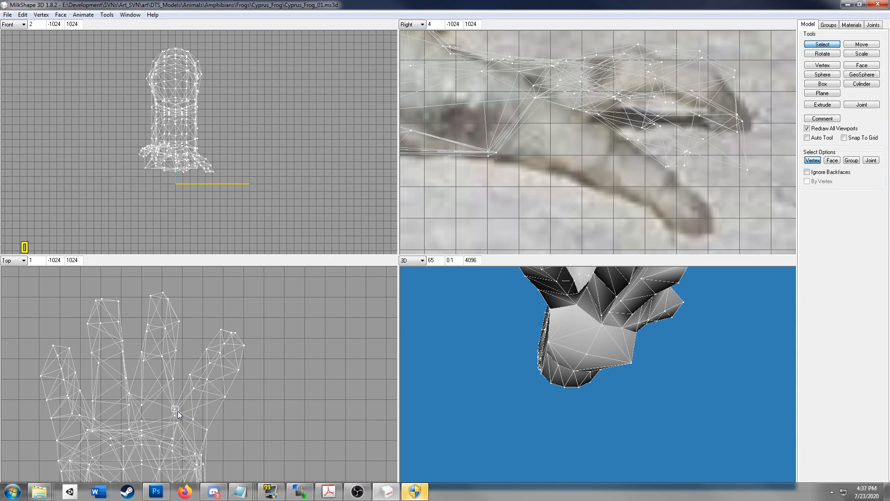
pyautogui.moveTo(170, 413); pyautogui.dragTo(181, 423)
pyautogui.click(858, 45)
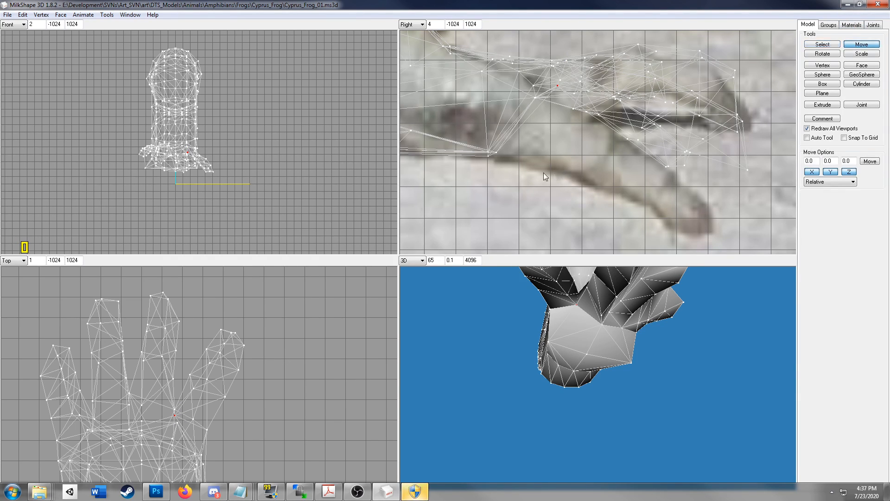
pyautogui.moveTo(561, 162); pyautogui.dragTo(545, 174)
pyautogui.moveTo(567, 354)
pyautogui.mouseDown()
pyautogui.moveTo(566, 369)
pyautogui.moveTo(563, 357)
pyautogui.mouseUp()
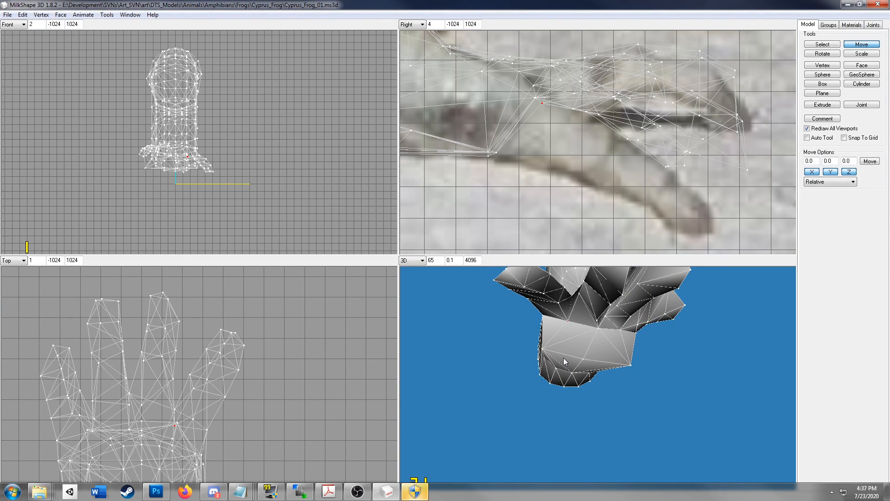
# Select the three underside vertices behind the middle and fourth toes and move them down in the Right view
pyautogui.click(822, 45)
pyautogui.moveTo(533, 94); pyautogui.dragTo(544, 110)
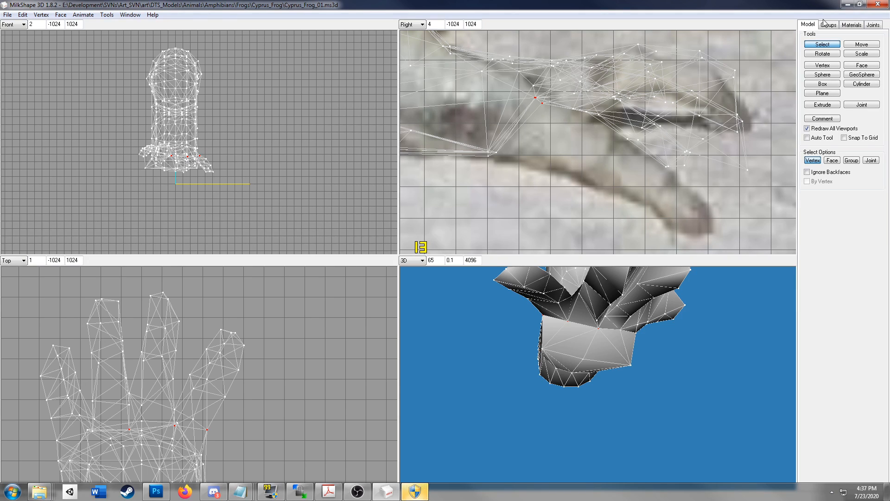
pyautogui.click(851, 44)
pyautogui.moveTo(568, 144); pyautogui.dragTo(563, 170)
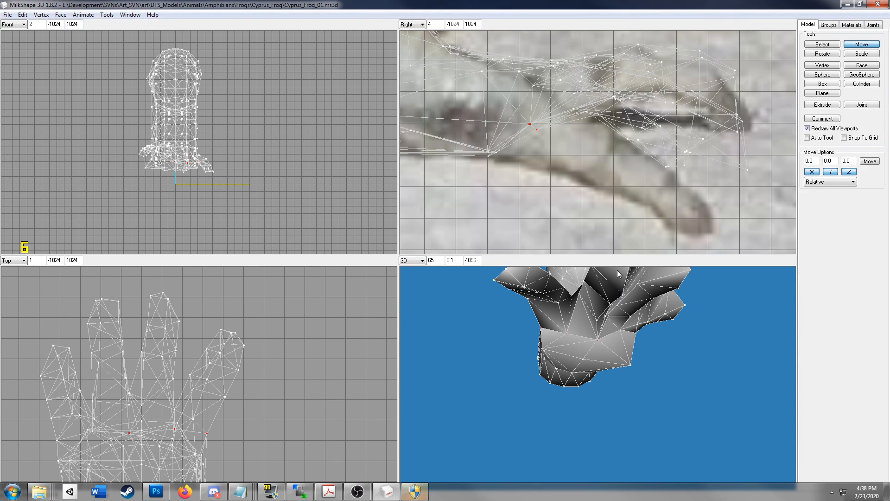
# Select the underside vertex behind the toe opposite the fourth and lower it level with its neighbours in the Right view
pyautogui.click(807, 44)
pyautogui.click(533, 85)
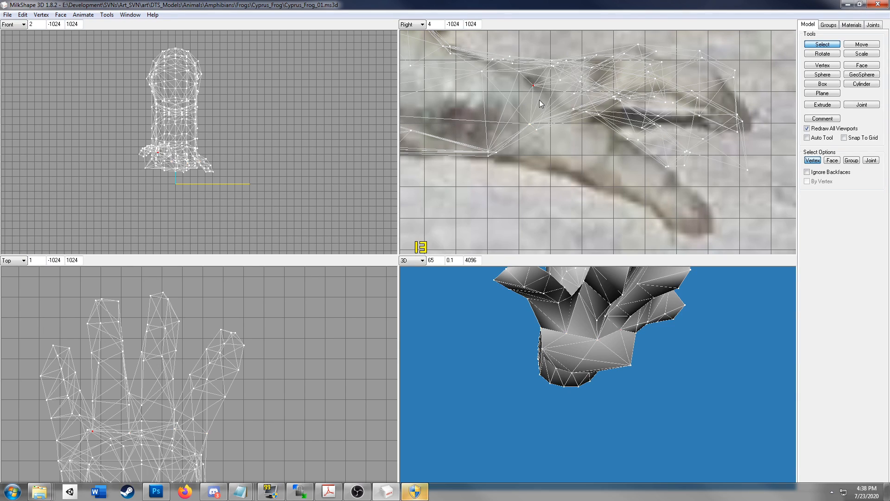
pyautogui.click(861, 44)
pyautogui.moveTo(573, 148); pyautogui.dragTo(575, 185)
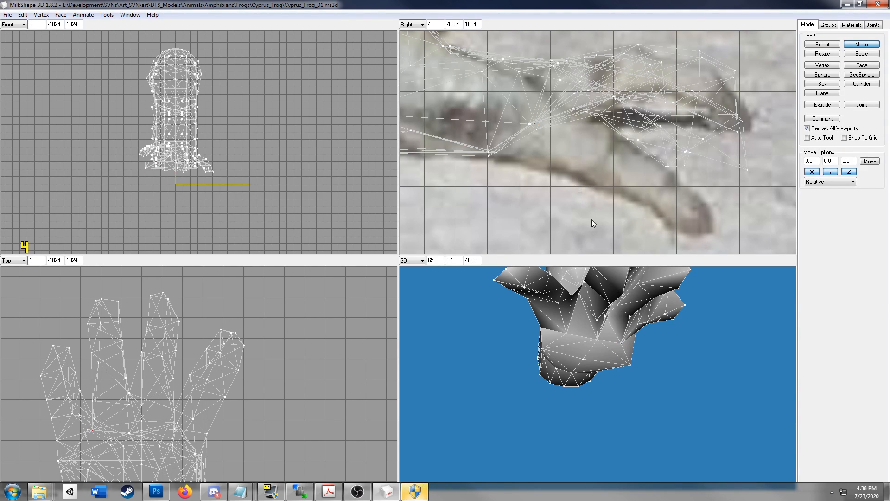
pyautogui.moveTo(639, 354); pyautogui.dragTo(598, 358)
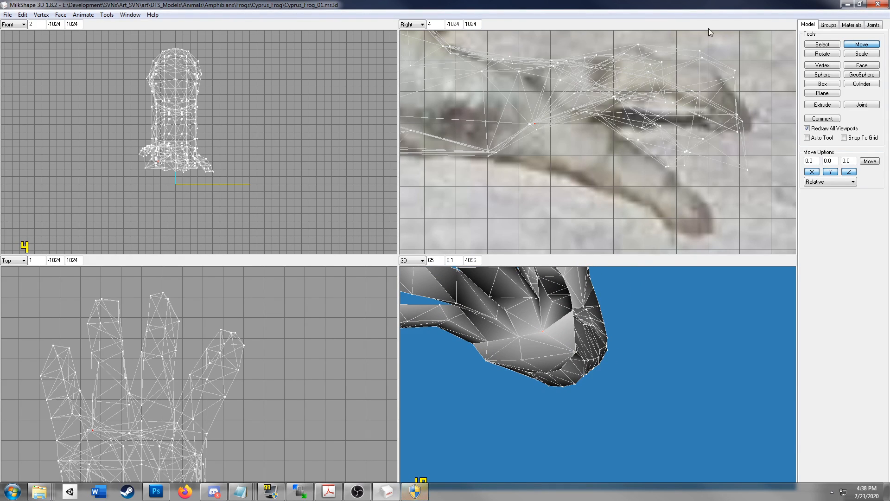
# Select the underside vertex at the base of the toe opposite the fourth and move it down in the Right view
pyautogui.click(829, 46)
pyautogui.moveTo(558, 85); pyautogui.dragTo(564, 86)
pyautogui.moveTo(597, 342); pyautogui.dragTo(576, 367)
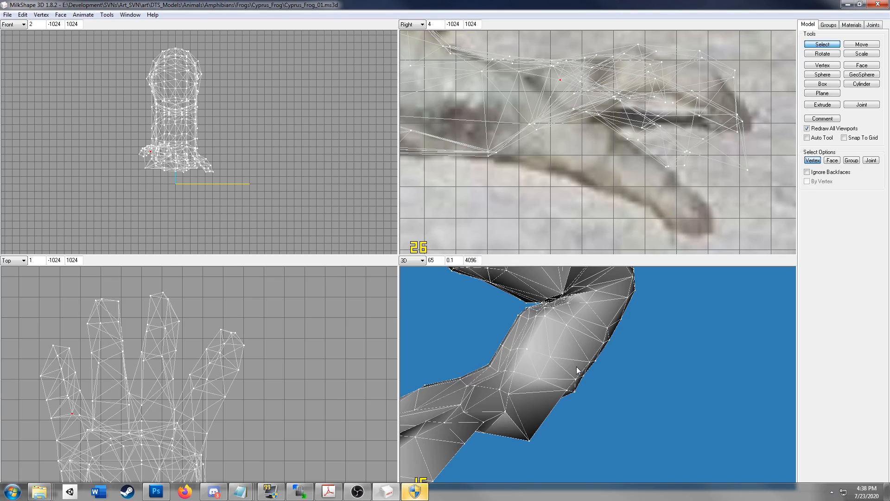
pyautogui.moveTo(577, 369); pyautogui.dragTo(586, 346)
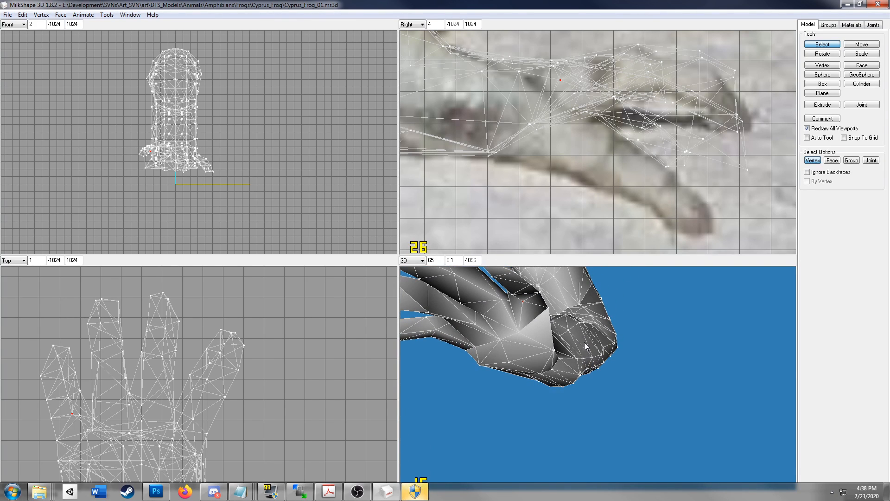
pyautogui.click(869, 45)
pyautogui.moveTo(615, 156); pyautogui.dragTo(616, 177)
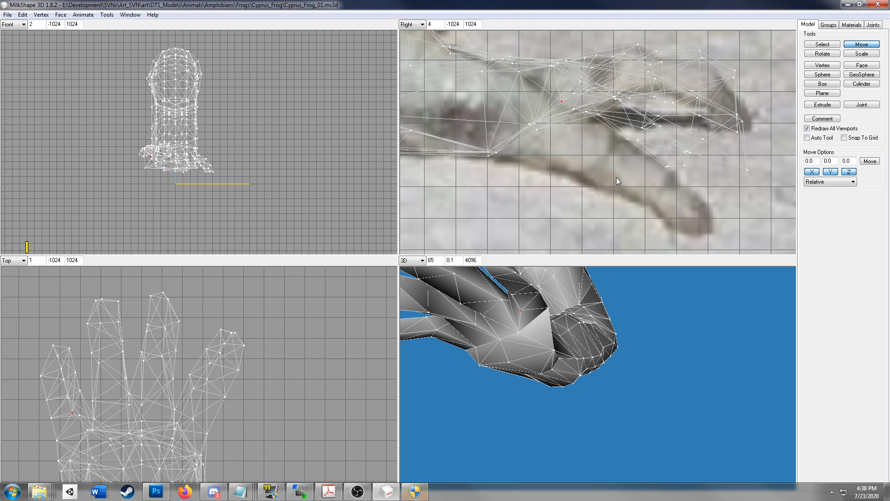
pyautogui.moveTo(535, 360)
pyautogui.mouseDown()
pyautogui.moveTo(565, 377)
pyautogui.moveTo(559, 347)
pyautogui.moveTo(538, 371)
pyautogui.mouseUp()
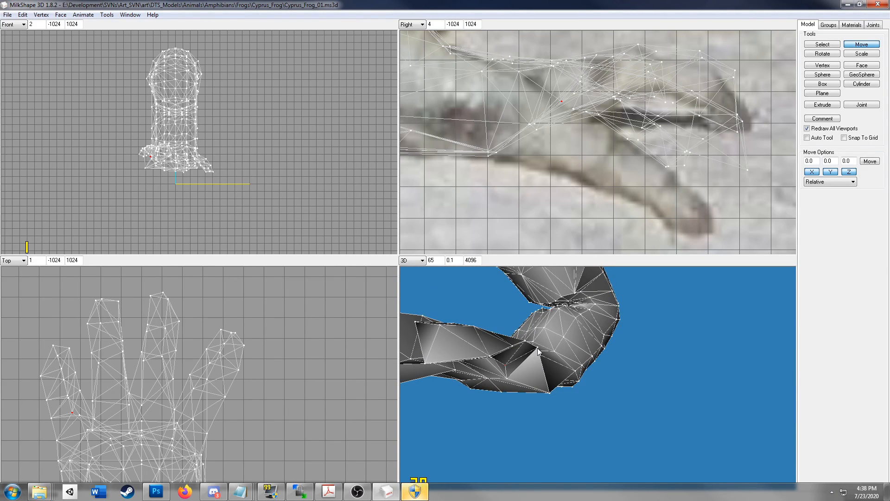
# Select the two outer-edge vertices at the base of the toe opposite the fourth and move them down in the Right view
pyautogui.click(812, 44)
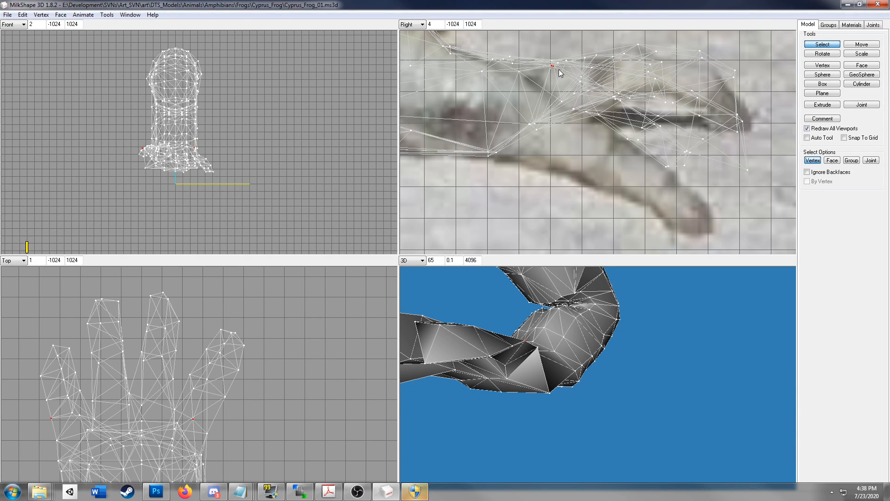
pyautogui.moveTo(590, 67); pyautogui.dragTo(522, 72)
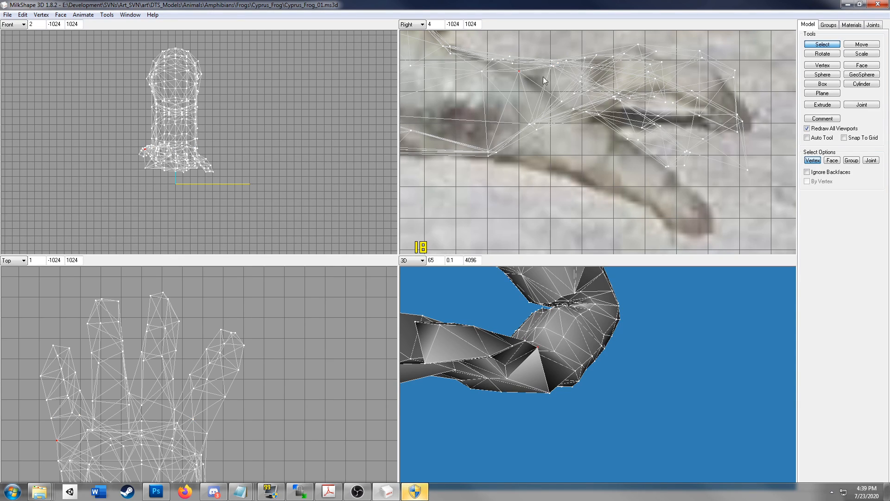
pyautogui.keyDown('shift'); pyautogui.moveTo(550, 63); pyautogui.dragTo(549, 71); pyautogui.keyUp('shift')
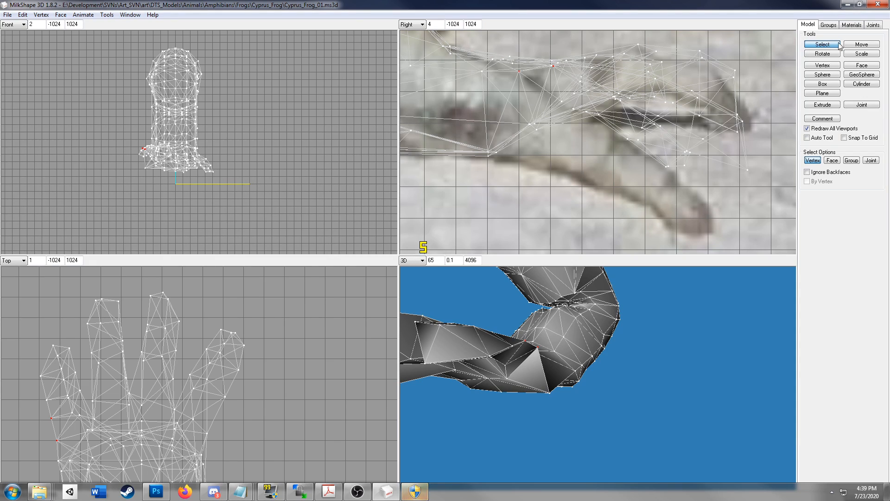
pyautogui.click(860, 45)
pyautogui.moveTo(608, 117)
pyautogui.mouseDown()
pyautogui.moveTo(614, 131)
pyautogui.moveTo(605, 133)
pyautogui.mouseUp()
pyautogui.moveTo(556, 324); pyautogui.dragTo(534, 327)
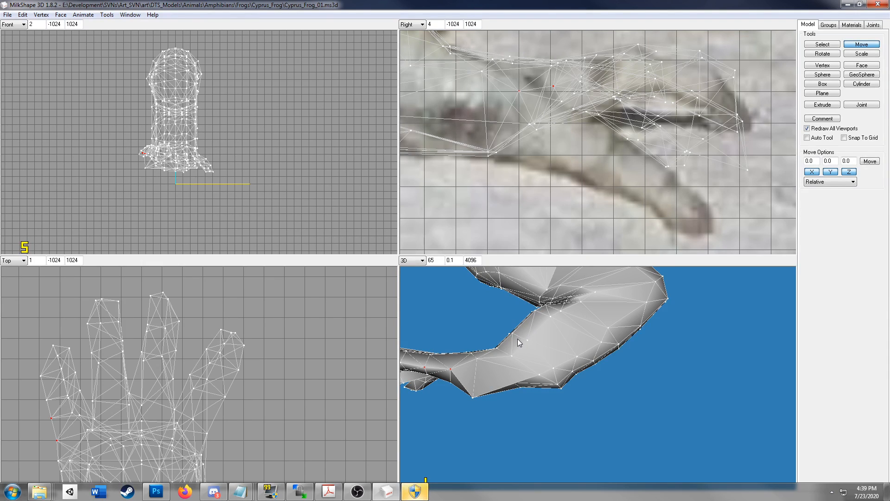
pyautogui.moveTo(526, 328); pyautogui.dragTo(538, 332)
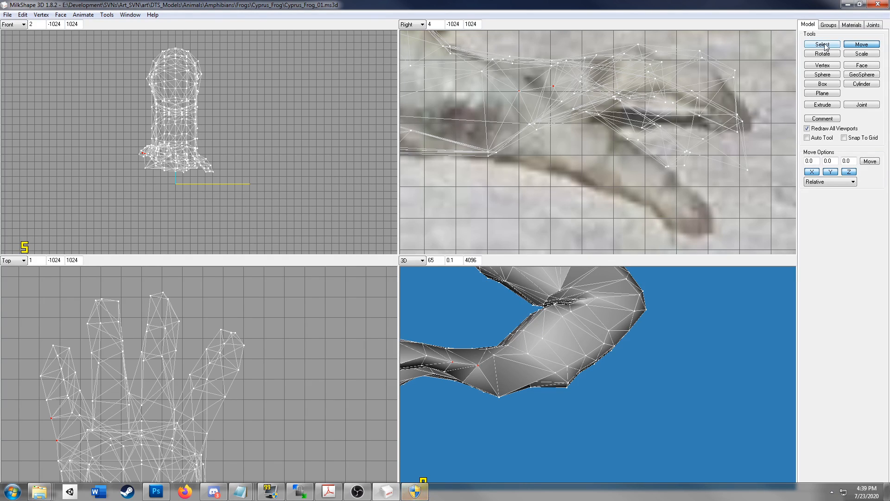
pyautogui.moveTo(499, 366)
pyautogui.mouseDown()
pyautogui.moveTo(508, 377)
pyautogui.moveTo(514, 369)
pyautogui.mouseUp()
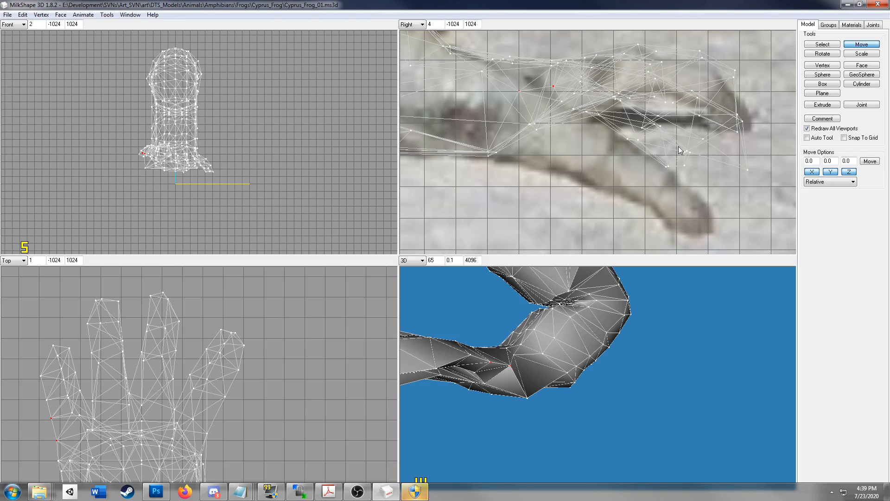
# Select the outer-edge vertex behind the toe opposite the fourth plus the two wrist side vertices and move them down in the Right view
pyautogui.click(822, 45)
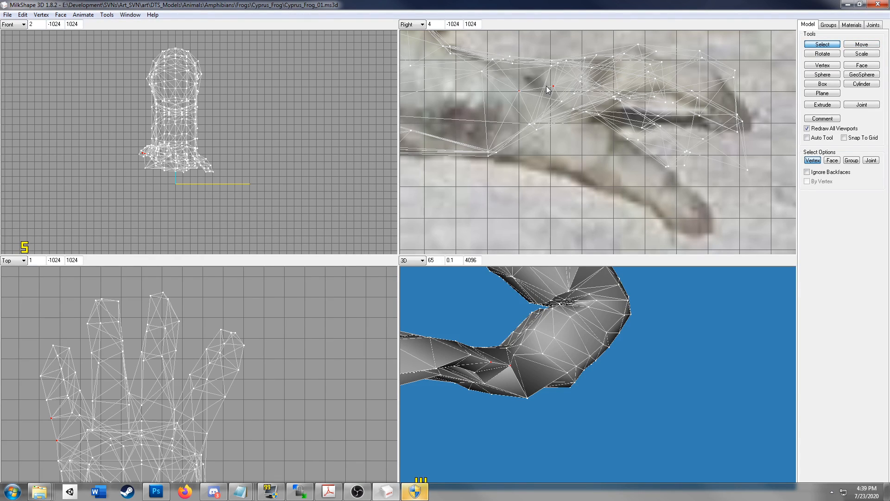
pyautogui.moveTo(554, 88); pyautogui.dragTo(555, 88)
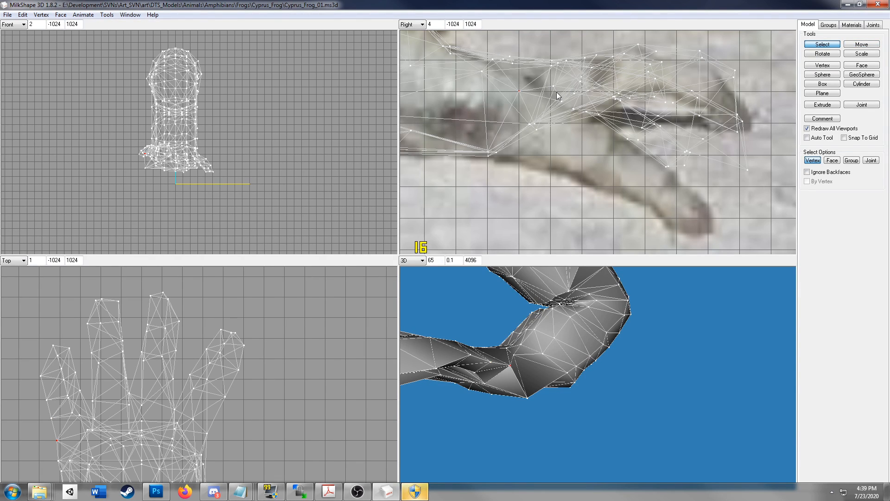
pyautogui.keyDown('shift'); pyautogui.click(492, 60); pyautogui.keyUp('shift')
pyautogui.keyDown('ctrl'); pyautogui.click(492, 59); pyautogui.keyUp('ctrl')
pyautogui.moveTo(480, 71); pyautogui.dragTo(486, 77)
pyautogui.click(856, 46)
pyautogui.moveTo(533, 163); pyautogui.dragTo(538, 174)
# Keep only the two wrist side vertices selected and shift them slightly toward the fourth-toe side in the Top view
pyautogui.moveTo(543, 385); pyautogui.dragTo(566, 385)
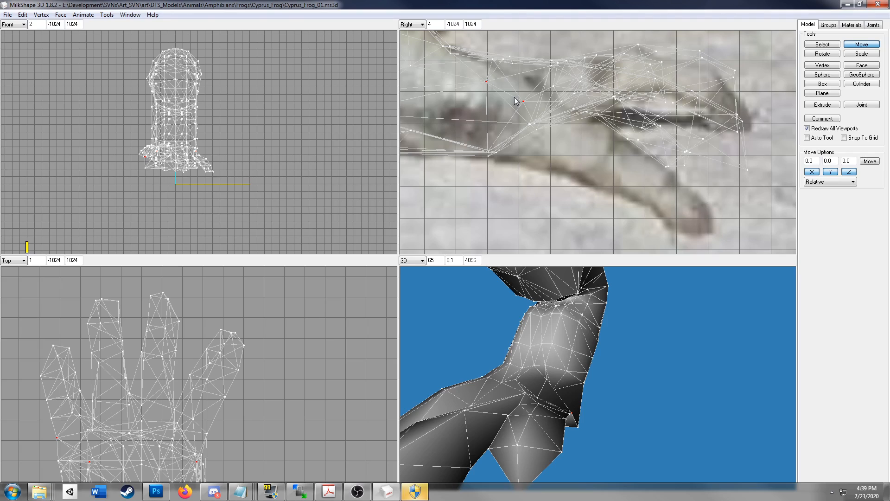
pyautogui.scroll(-2, 539, 110)
pyautogui.click(822, 44)
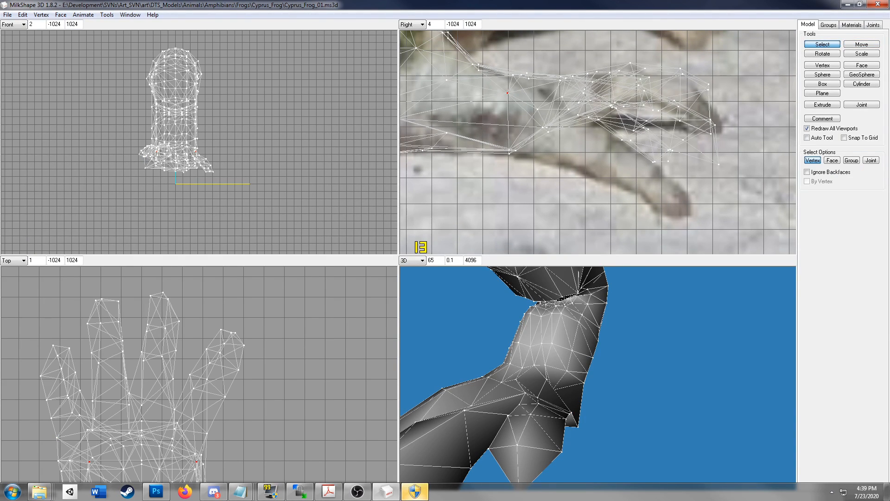
pyautogui.click(861, 44)
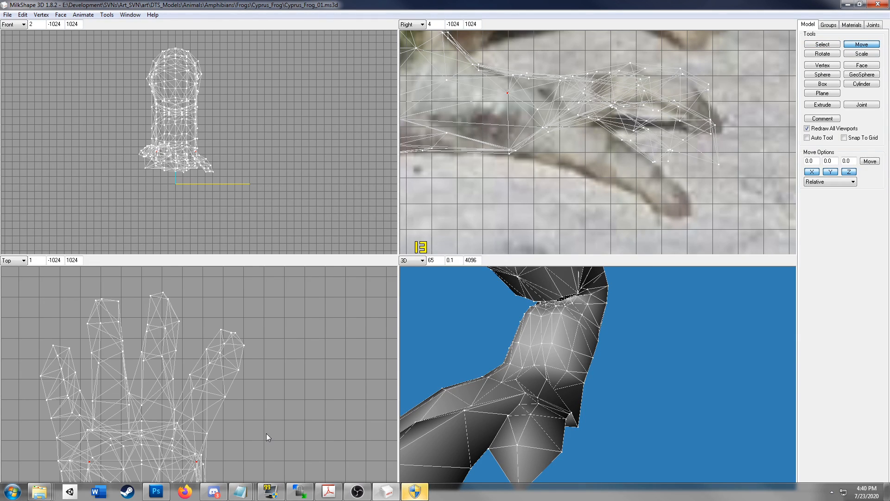
pyautogui.moveTo(267, 434); pyautogui.dragTo(273, 433)
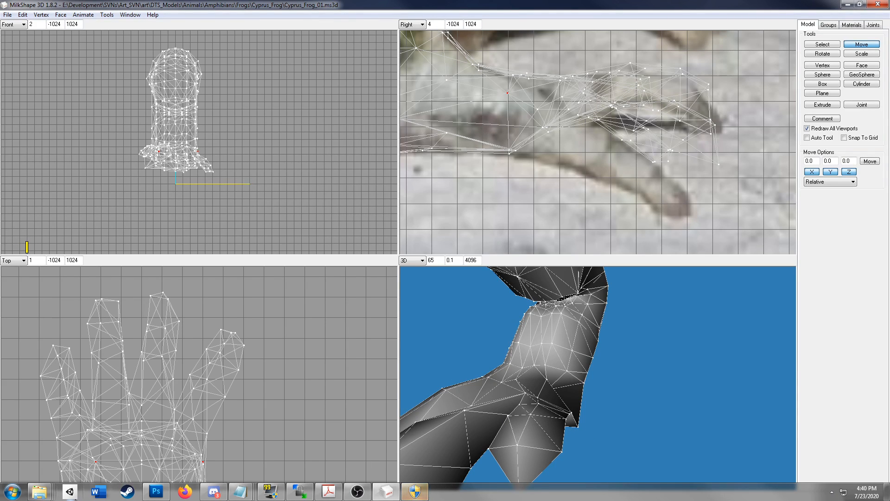
# Deselect the wrist vertex on the fourth-toe side and move the remaining one outward to the foot's opposite edge in the Top view
pyautogui.moveTo(531, 412); pyautogui.dragTo(506, 415)
pyautogui.keyDown('ctrl'); pyautogui.moveTo(216, 452); pyautogui.dragTo(225, 335); pyautogui.keyUp('ctrl')
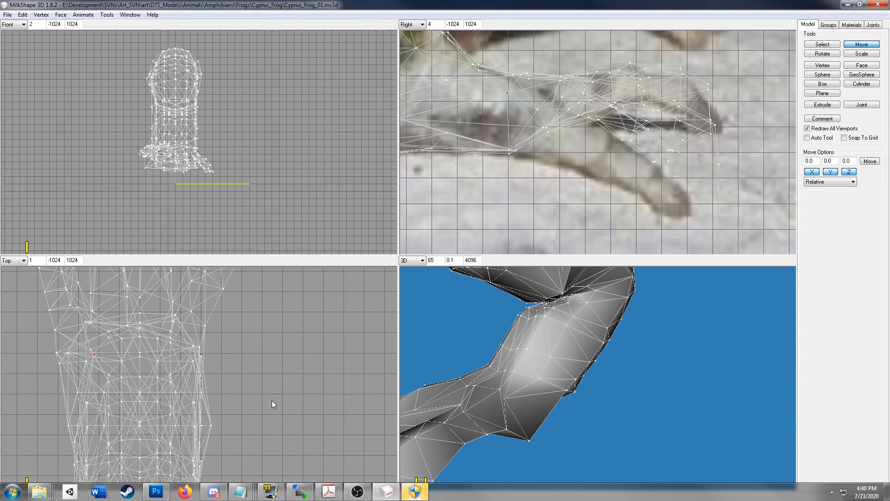
pyautogui.click(834, 45)
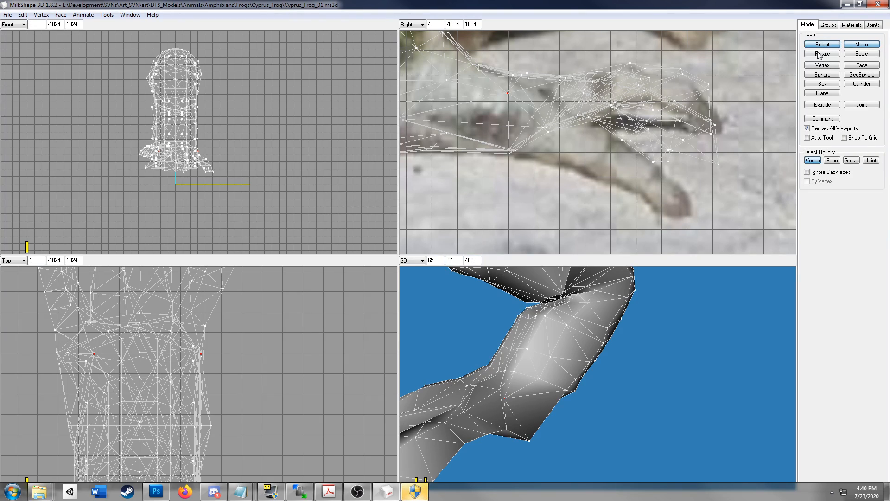
pyautogui.moveTo(185, 343); pyautogui.dragTo(208, 375, button='right')
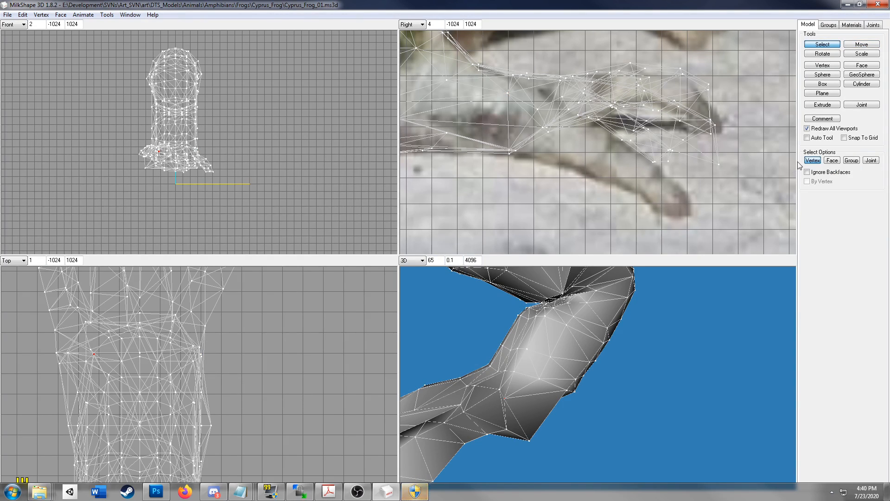
pyautogui.click(872, 43)
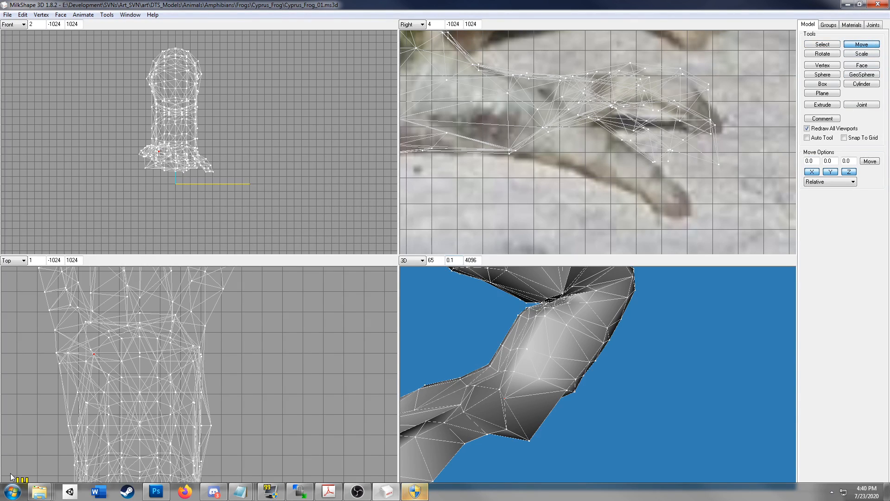
pyautogui.moveTo(495, 372); pyautogui.dragTo(496, 371)
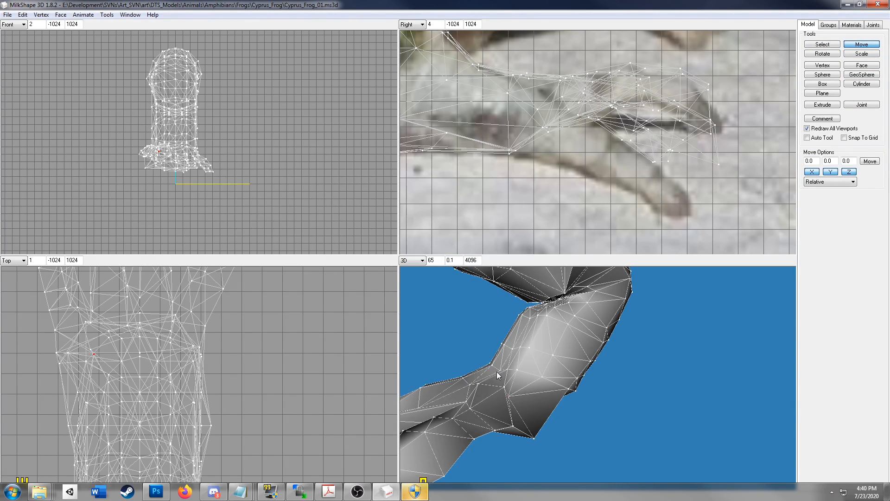
pyautogui.moveTo(299, 411); pyautogui.dragTo(176, 430)
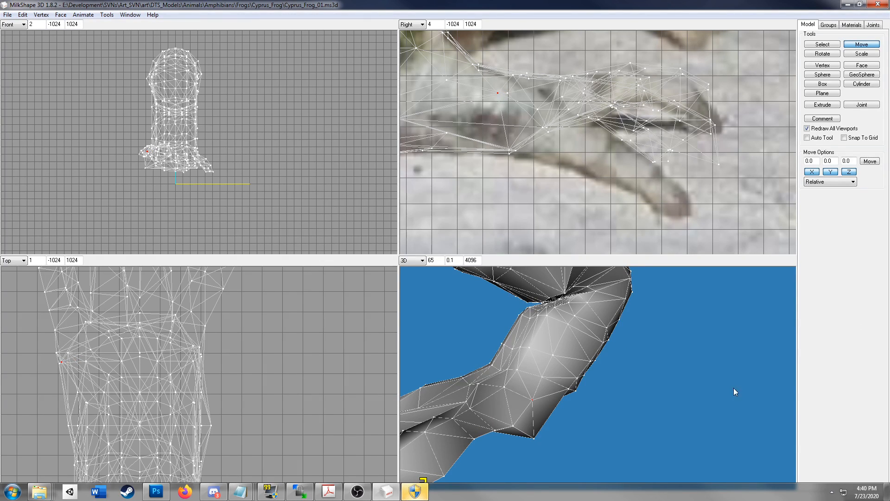
# Select the lowest vertices at the heel of the foot and move them up and slightly back in the Right view
pyautogui.moveTo(588, 413); pyautogui.dragTo(510, 355)
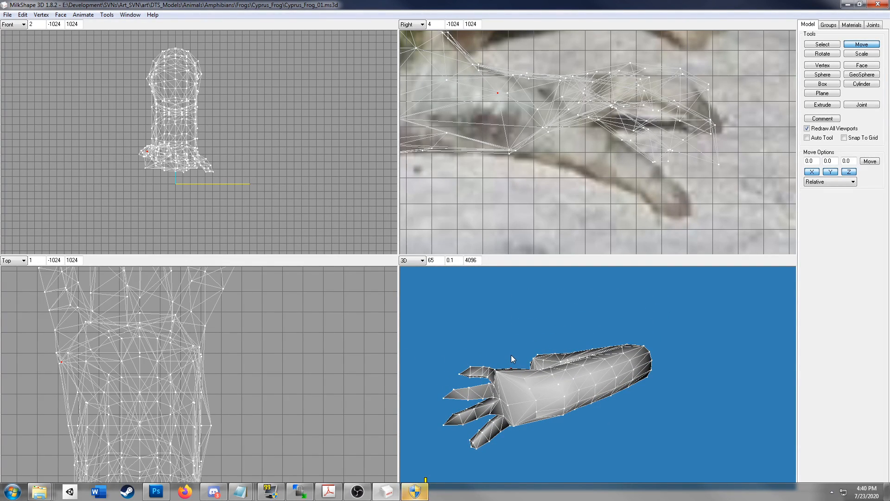
pyautogui.moveTo(581, 368); pyautogui.dragTo(777, 407)
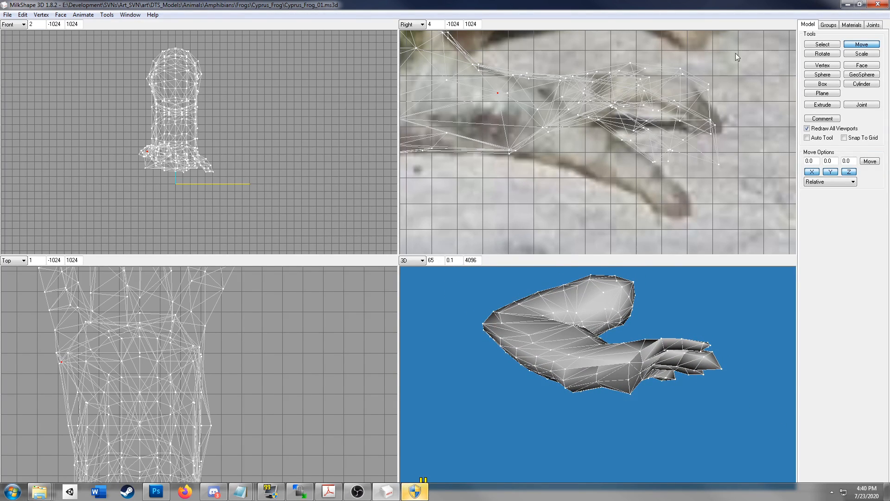
pyautogui.click(823, 44)
pyautogui.moveTo(504, 143); pyautogui.dragTo(527, 166)
pyautogui.click(862, 45)
pyautogui.moveTo(635, 389); pyautogui.dragTo(646, 412)
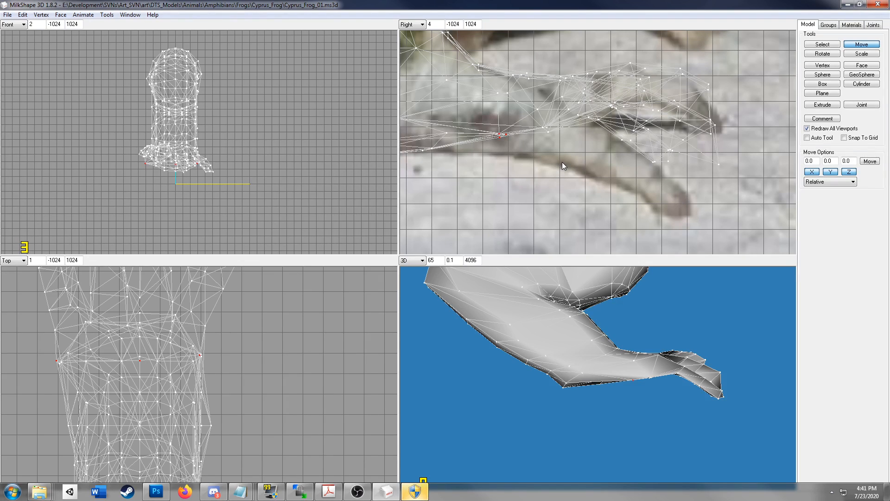
# Select all the underside vertices from the heel to the toe bases and move them down together in the Right view
pyautogui.click(823, 44)
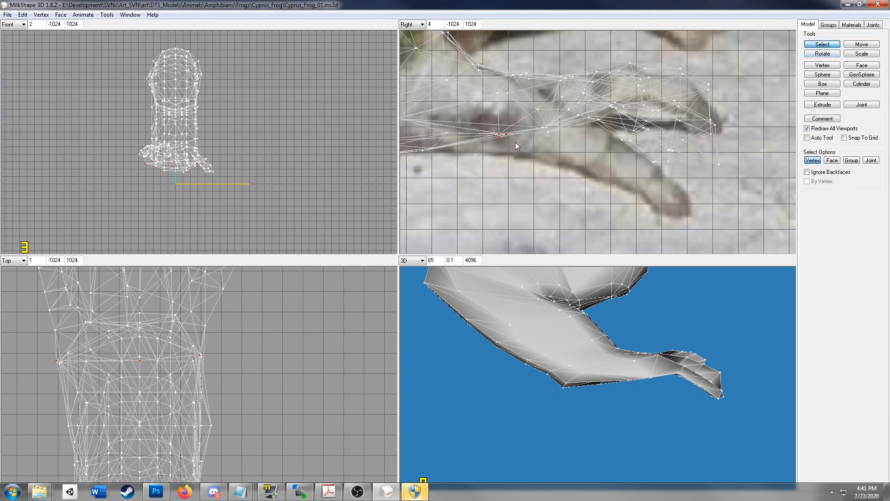
pyautogui.moveTo(433, 120); pyautogui.dragTo(575, 141)
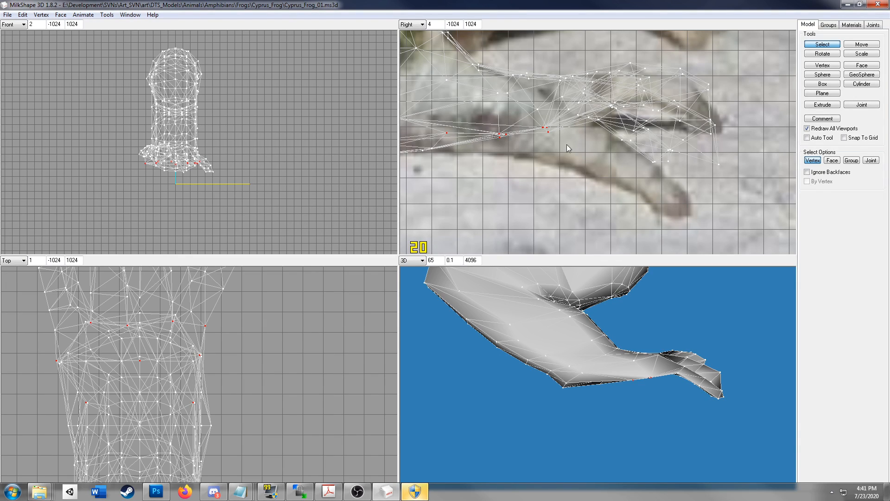
pyautogui.click(419, 142)
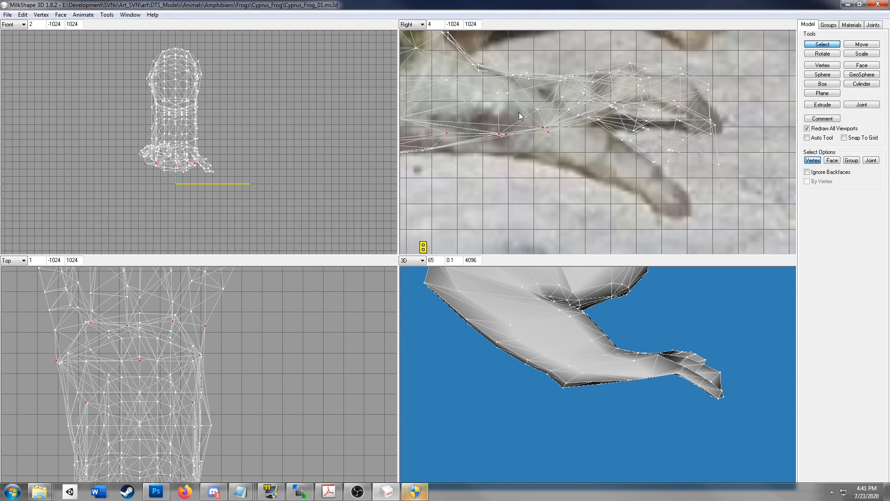
pyautogui.moveTo(562, 103); pyautogui.dragTo(602, 125)
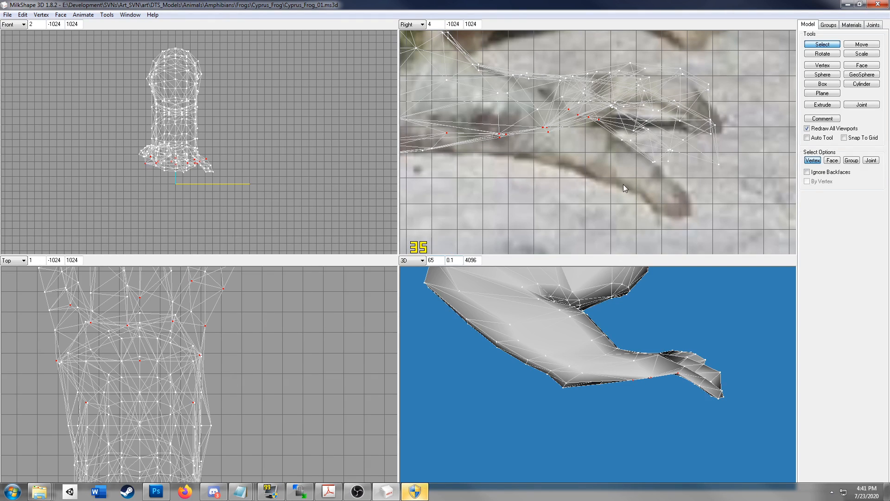
pyautogui.moveTo(697, 399); pyautogui.dragTo(656, 347)
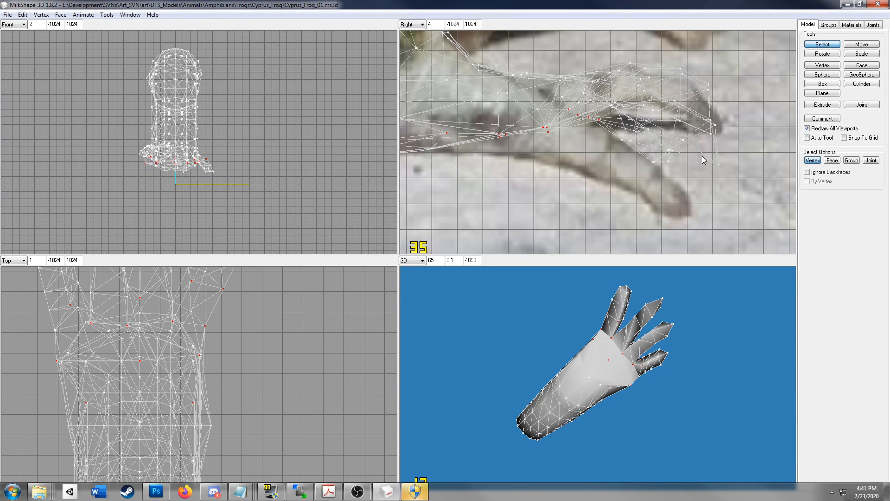
pyautogui.click(855, 45)
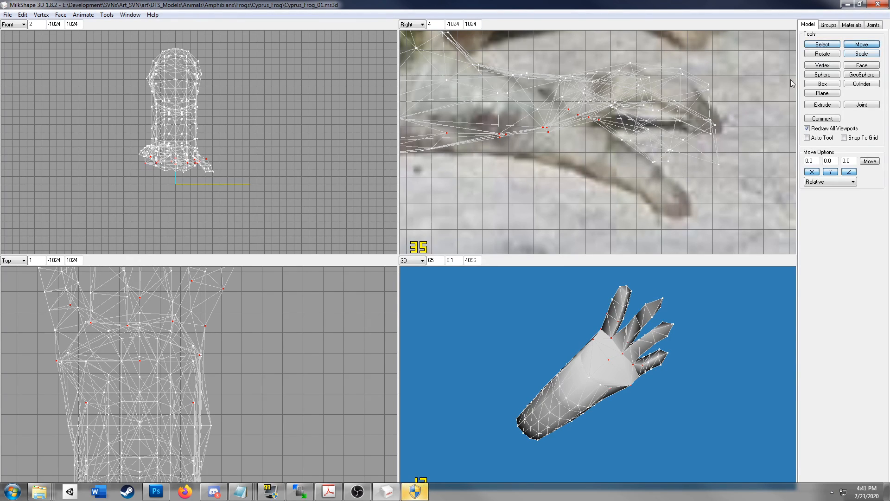
pyautogui.moveTo(590, 163); pyautogui.dragTo(591, 180)
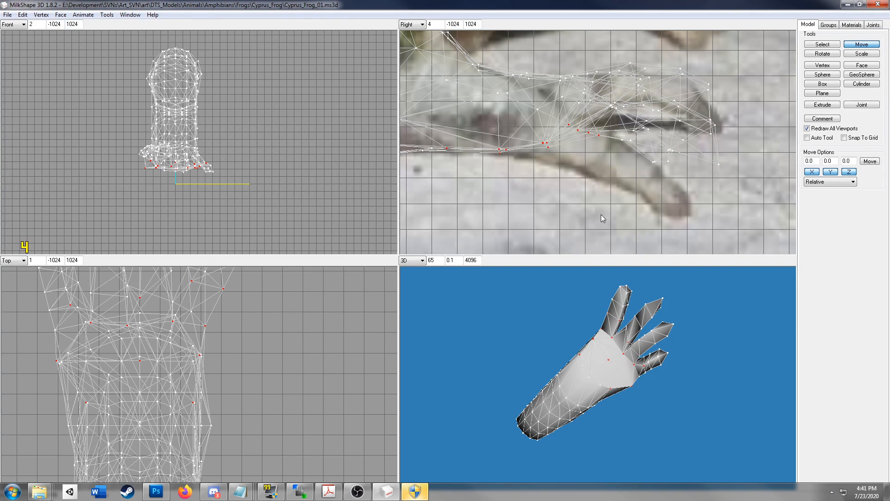
# Select the four outer-edge vertices of the toe opposite the fourth, rotate them slightly, and move them toward the toe tip in the Top view
pyautogui.moveTo(661, 402); pyautogui.dragTo(477, 466)
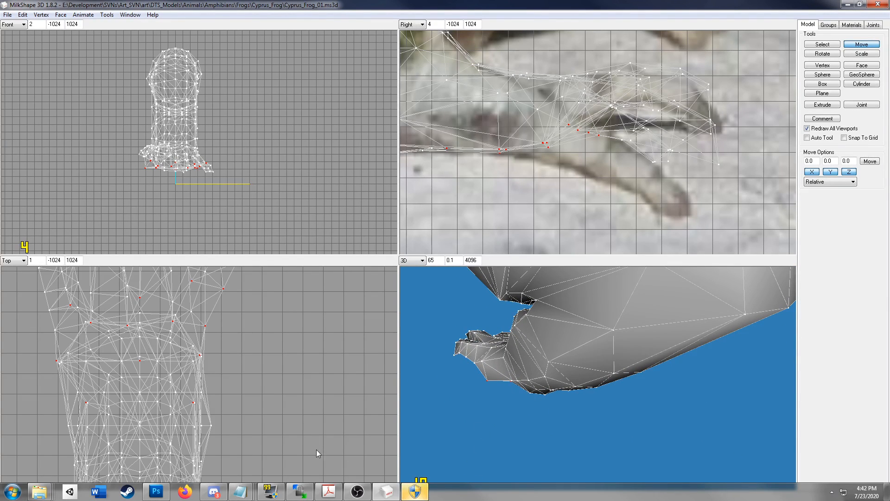
pyautogui.moveTo(281, 303); pyautogui.dragTo(351, 385, button='right')
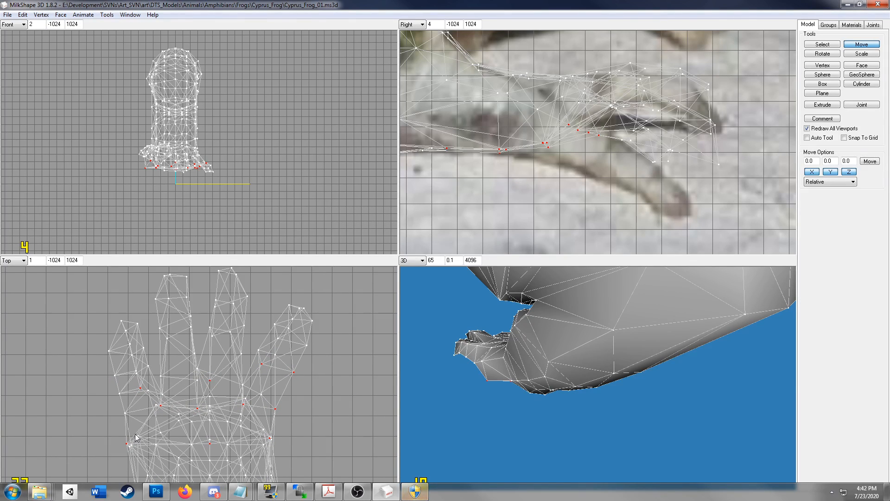
pyautogui.moveTo(577, 357); pyautogui.dragTo(712, 307)
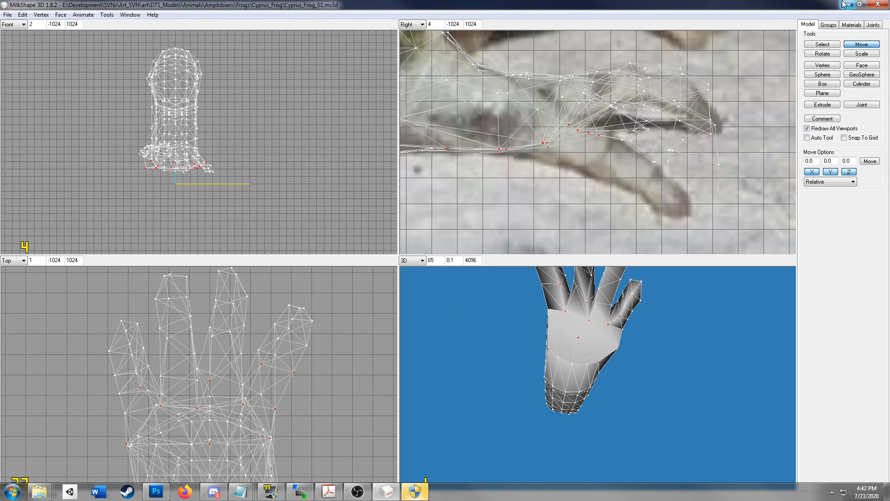
pyautogui.click(812, 45)
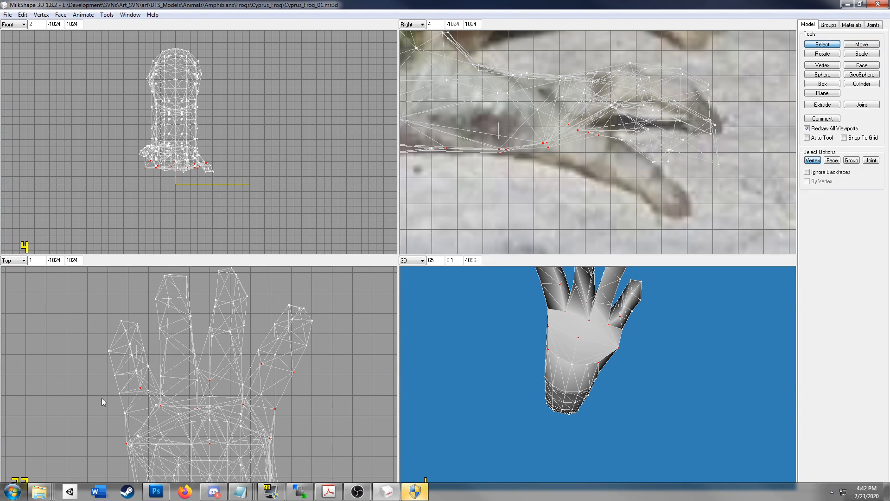
pyautogui.moveTo(88, 342); pyautogui.dragTo(126, 419)
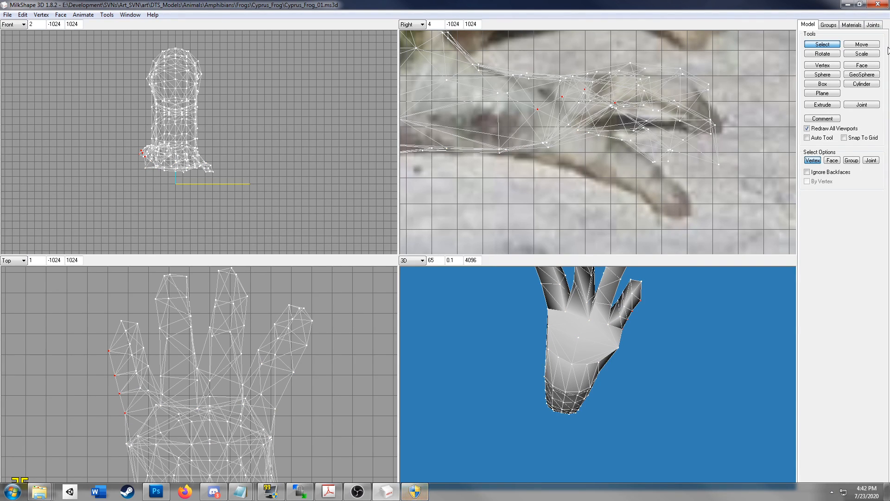
pyautogui.click(834, 54)
pyautogui.moveTo(241, 404); pyautogui.dragTo(240, 408)
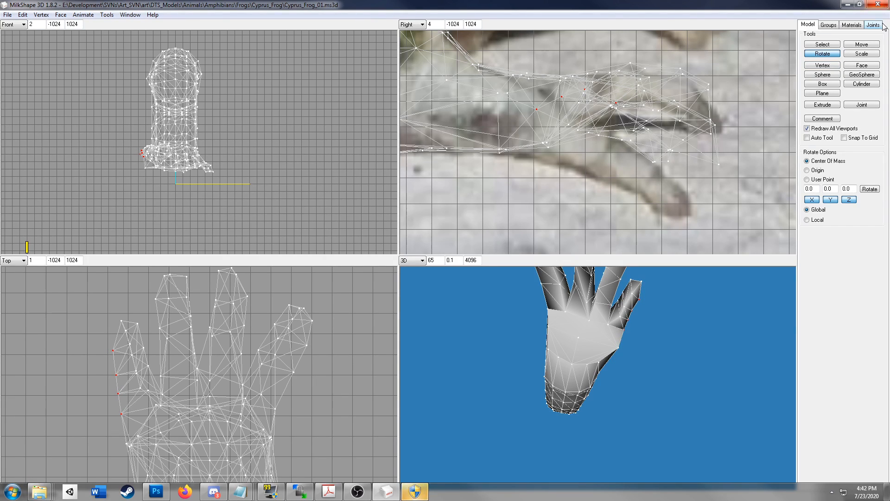
pyautogui.moveTo(172, 442)
pyautogui.mouseDown()
pyautogui.moveTo(174, 424)
pyautogui.moveTo(171, 436)
pyautogui.mouseUp()
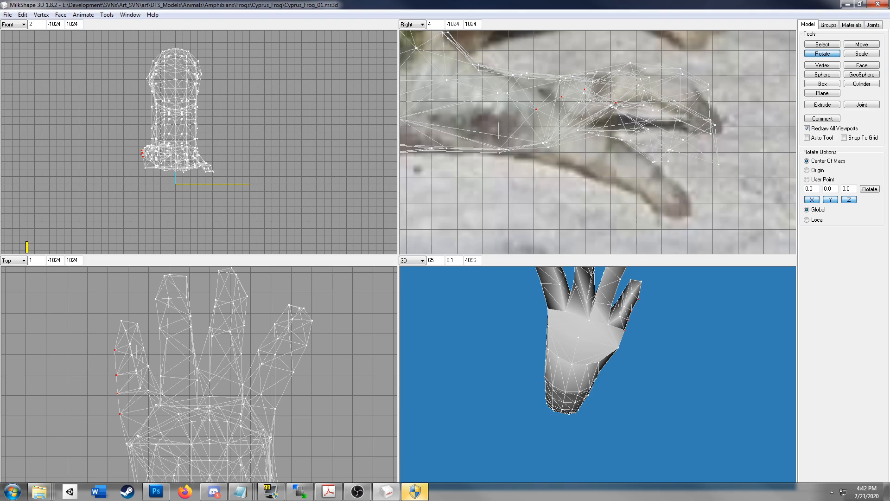
pyautogui.click(855, 45)
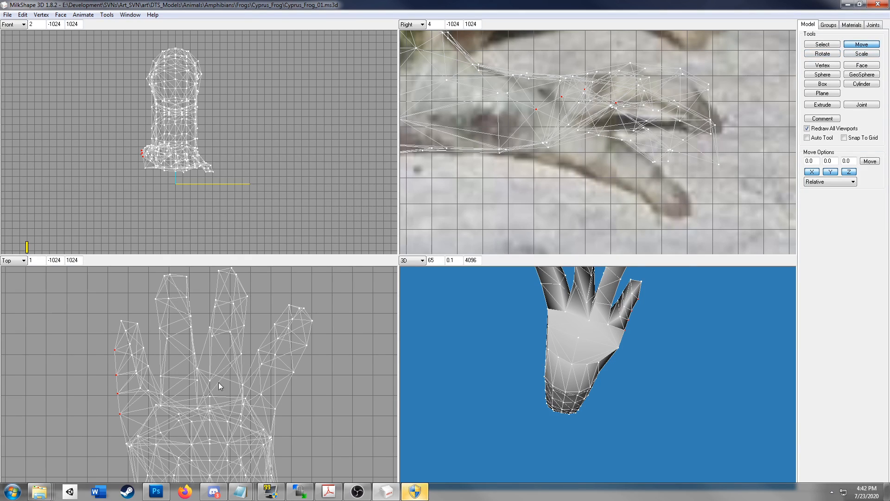
pyautogui.moveTo(141, 417); pyautogui.dragTo(142, 403)
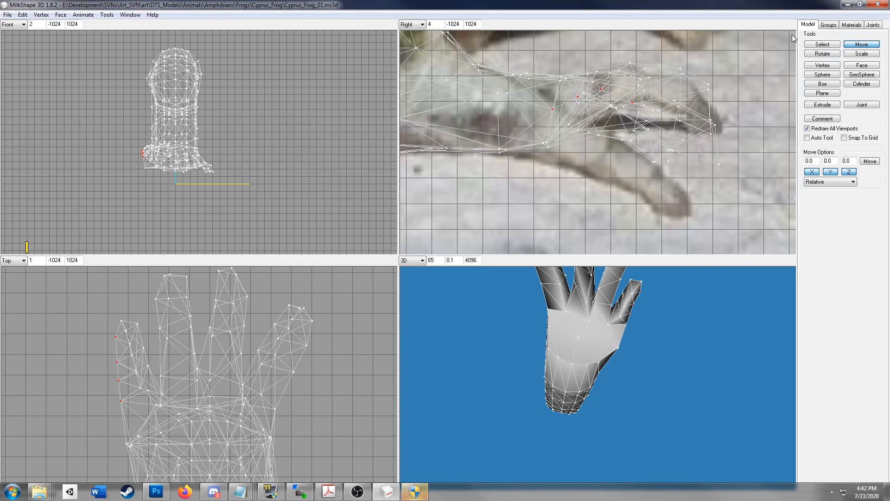
# Select the two outer-edge vertices of the fourth toe and move them slightly inward and toward the tip in the Top view
pyautogui.click(817, 44)
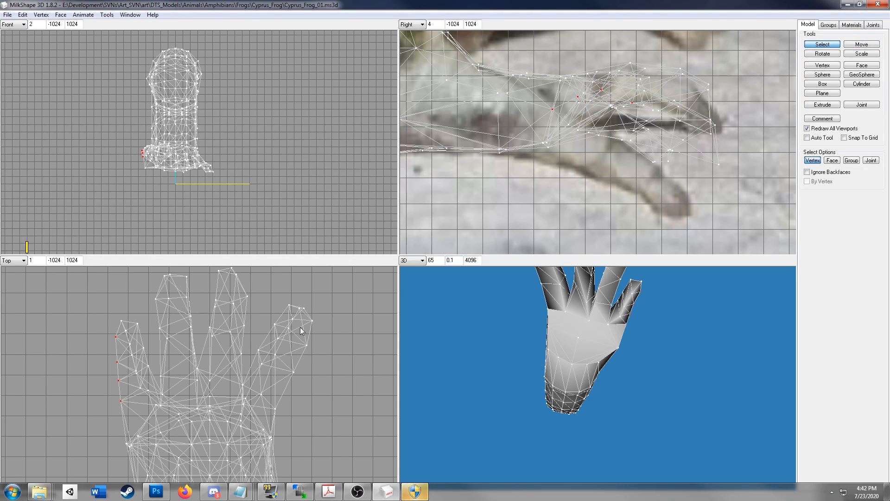
pyautogui.moveTo(292, 333); pyautogui.dragTo(310, 385)
pyautogui.click(855, 45)
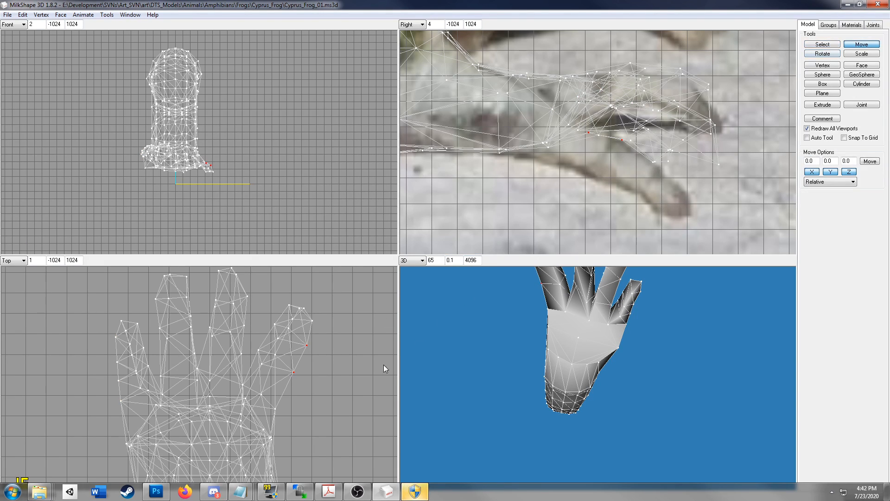
pyautogui.moveTo(328, 382); pyautogui.dragTo(324, 378)
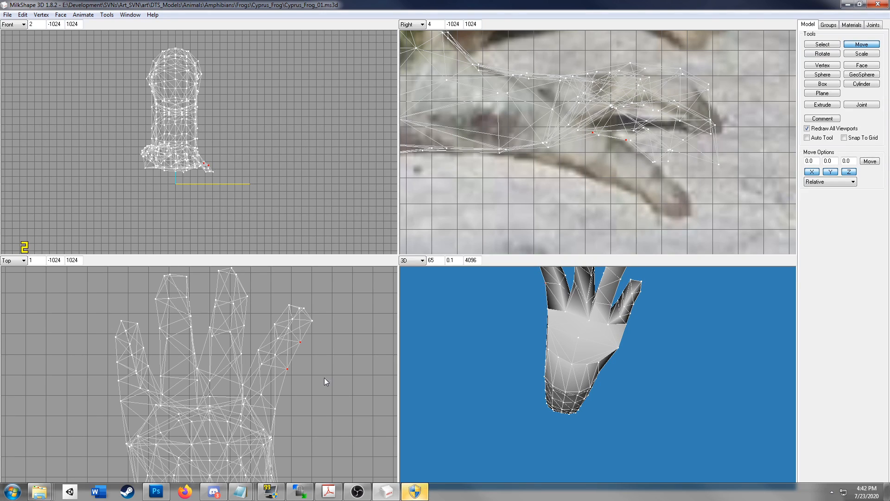
pyautogui.click(830, 46)
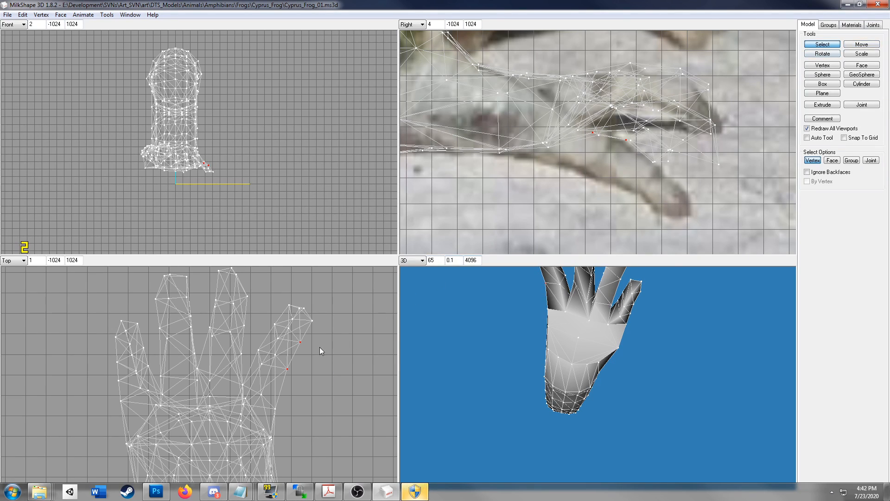
# Select the middle vertices of the fourth toe and move them toward the palm and slightly outward in the Top view
pyautogui.moveTo(252, 318); pyautogui.dragTo(302, 370)
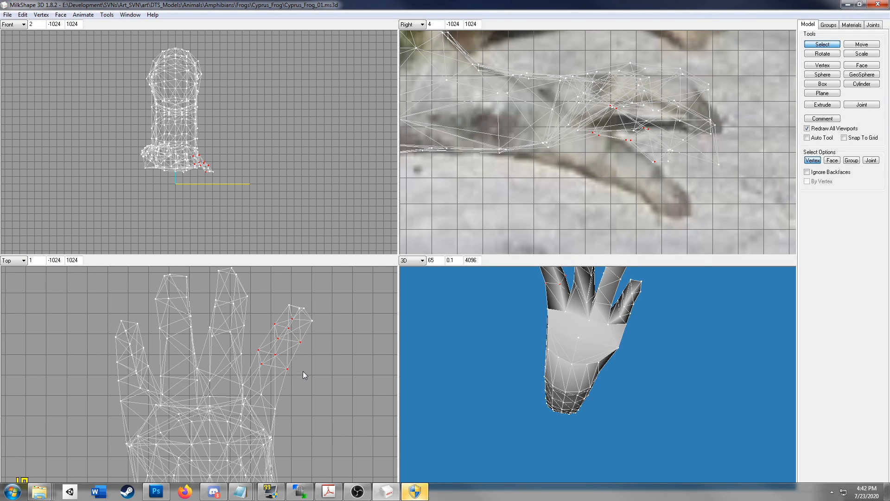
pyautogui.click(868, 45)
pyautogui.moveTo(321, 373); pyautogui.dragTo(321, 380)
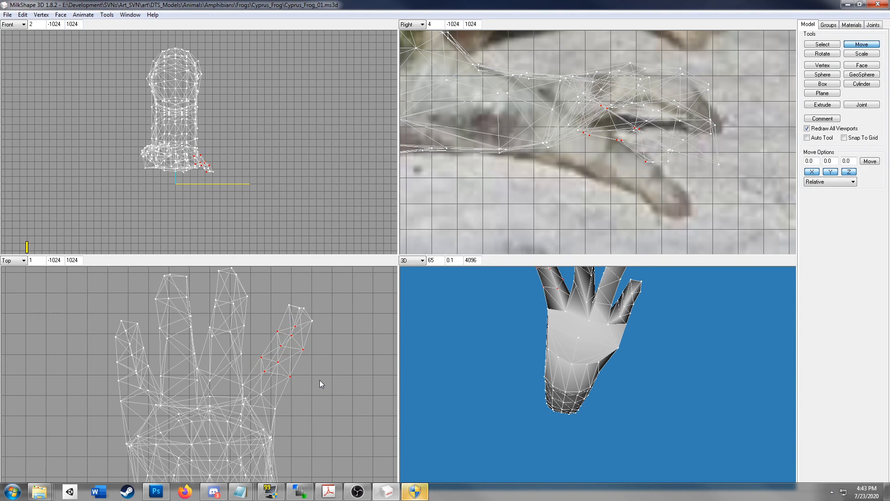
# Select the palm-edge vertices at the base of the fourth toe and move them outward in the Top view
pyautogui.click(821, 45)
pyautogui.moveTo(252, 391); pyautogui.dragTo(287, 449)
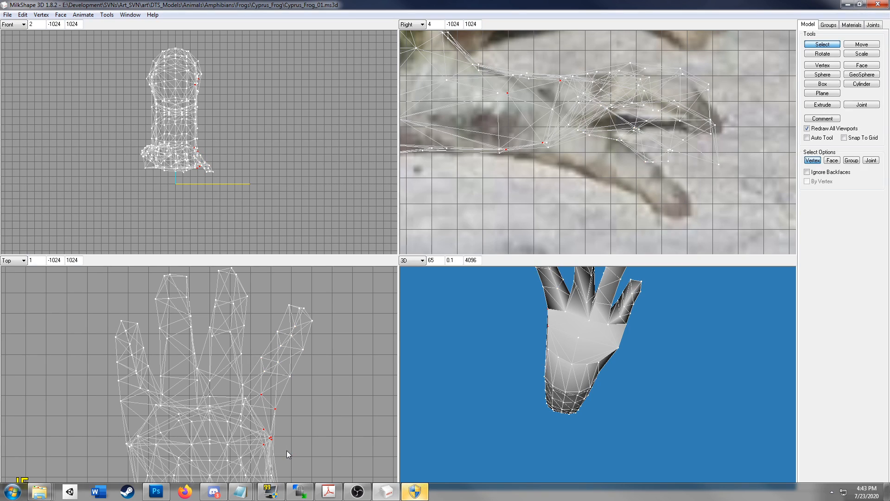
pyautogui.click(862, 46)
pyautogui.moveTo(322, 435); pyautogui.dragTo(330, 436)
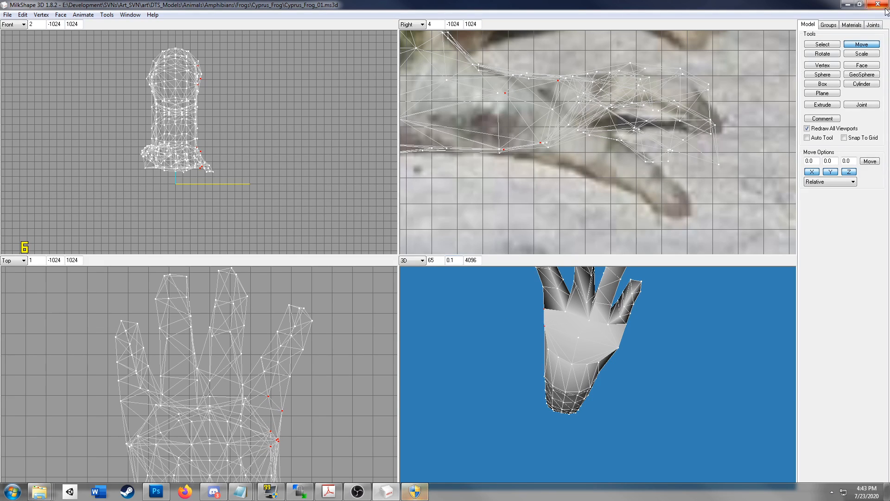
# Move the vertex between the third and fourth toe bases, and the one between the first and second, slightly outward in the Top view
pyautogui.click(822, 45)
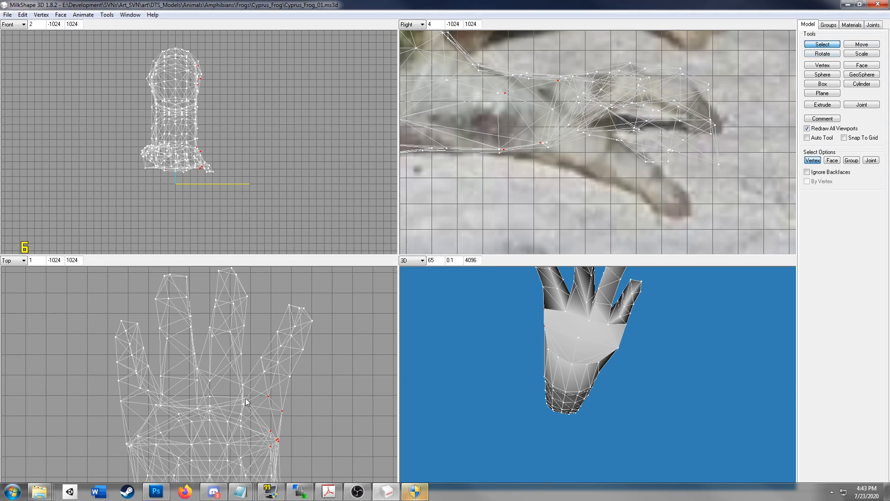
pyautogui.moveTo(235, 382); pyautogui.dragTo(253, 394)
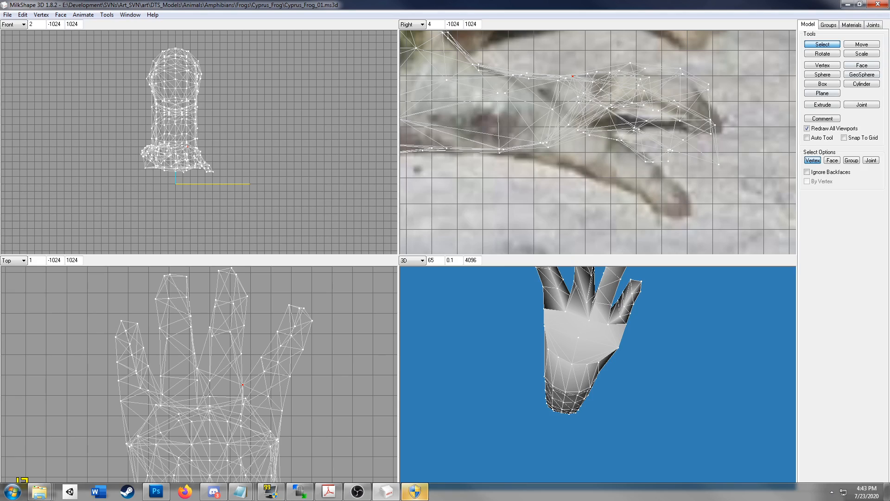
pyautogui.click(869, 45)
pyautogui.moveTo(240, 408); pyautogui.dragTo(241, 409)
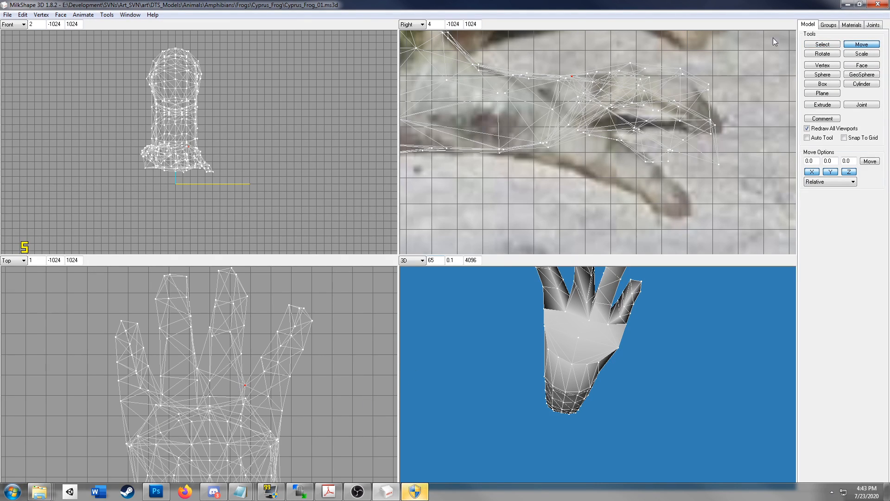
pyautogui.click(813, 46)
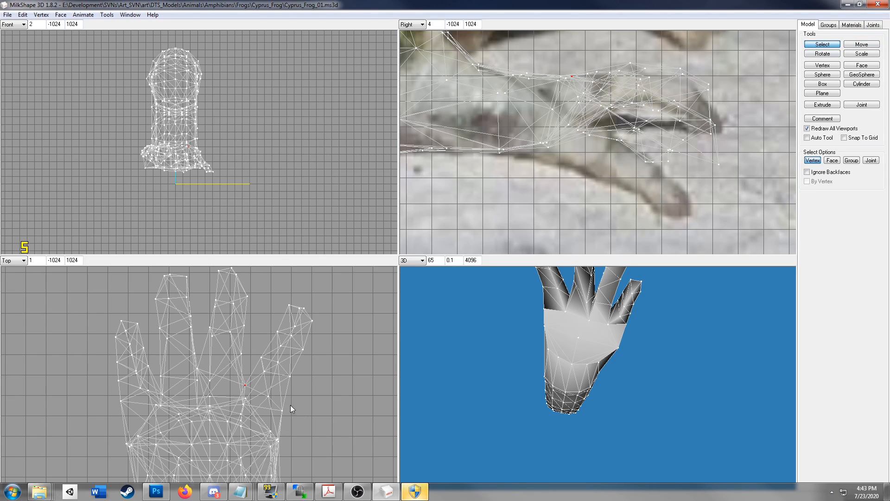
pyautogui.click(162, 394)
pyautogui.click(869, 45)
pyautogui.moveTo(213, 409); pyautogui.dragTo(210, 408)
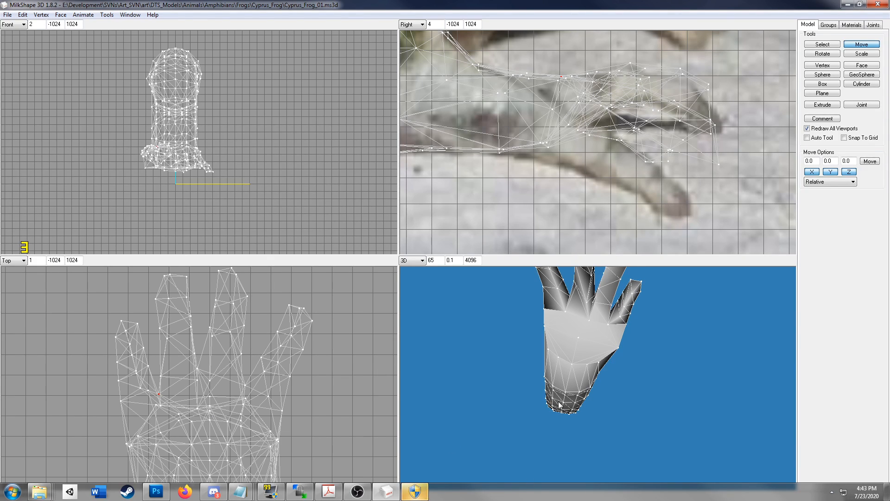
pyautogui.moveTo(683, 342); pyautogui.dragTo(558, 382)
pyautogui.scroll(-3, 616, 374)
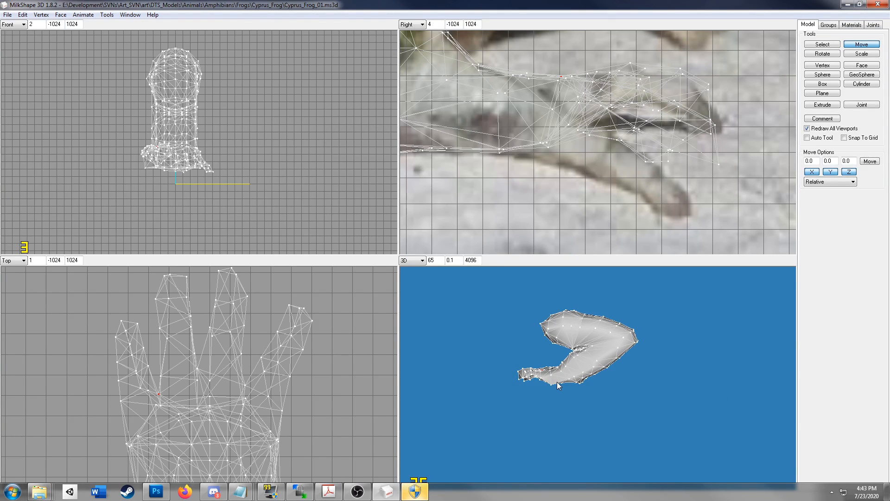
pyautogui.click(7, 14)
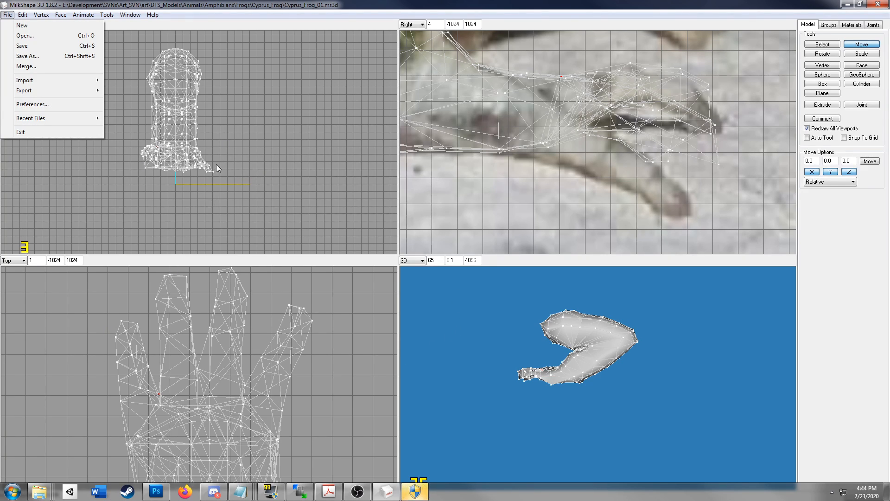
pyautogui.moveTo(206, 163); pyautogui.dragTo(209, 181)
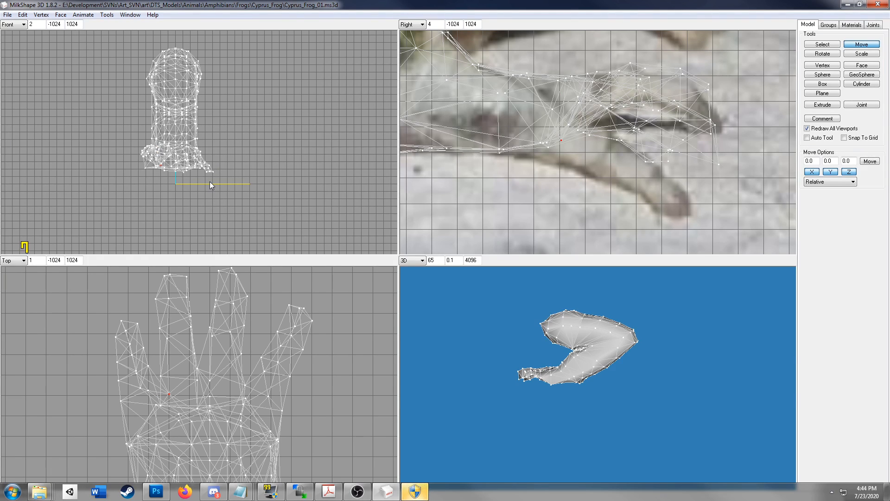
pyautogui.click(7, 15)
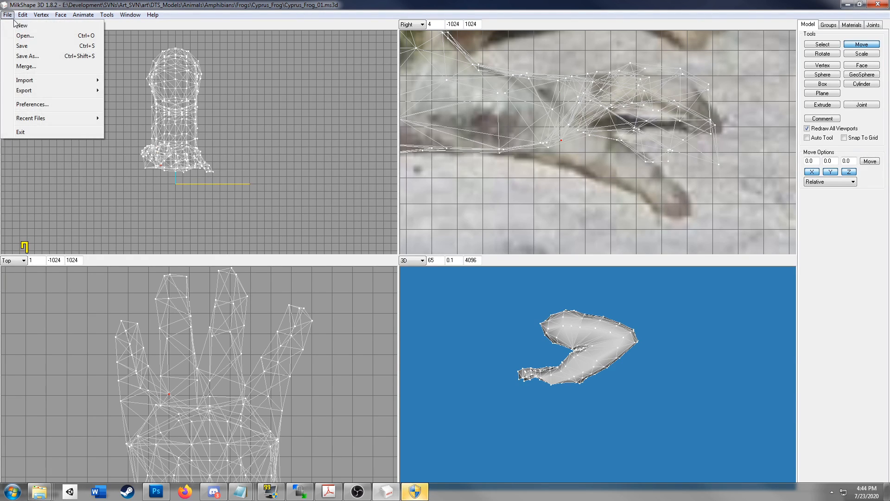
pyautogui.click(29, 25)
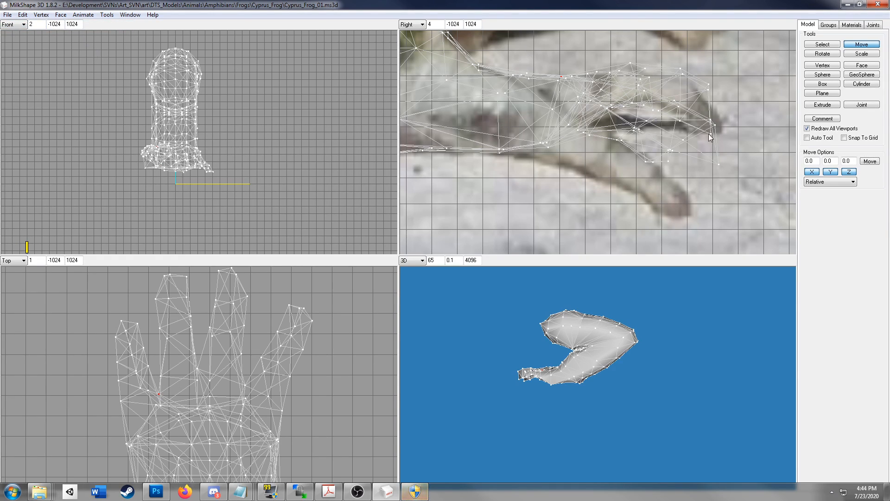
# Select all the first toe's vertices in the Top view, rotate them tip-down and move them down in the Right view
pyautogui.click(822, 44)
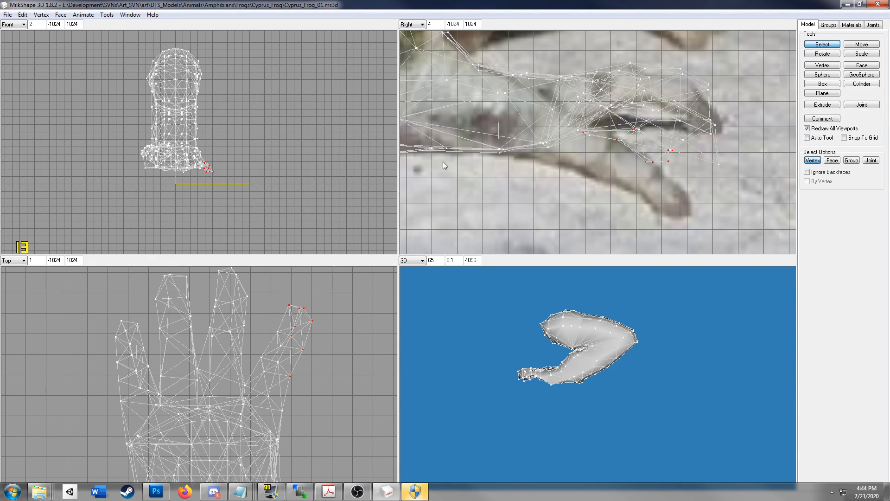
pyautogui.moveTo(90, 311); pyautogui.dragTo(147, 385)
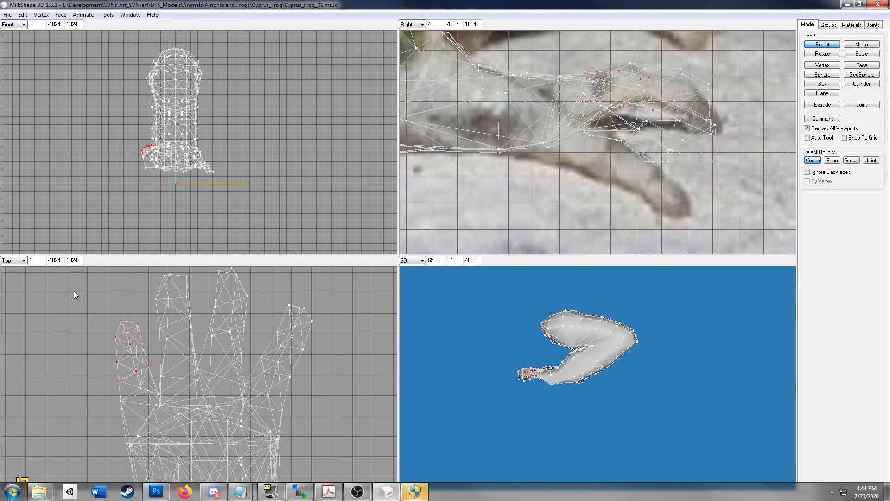
pyautogui.moveTo(116, 365); pyautogui.dragTo(152, 410)
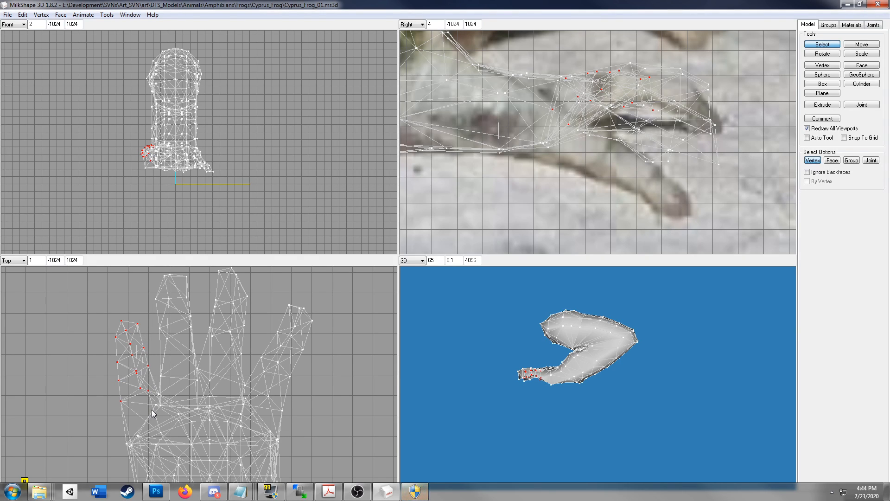
pyautogui.click(836, 55)
pyautogui.moveTo(687, 140); pyautogui.dragTo(688, 150)
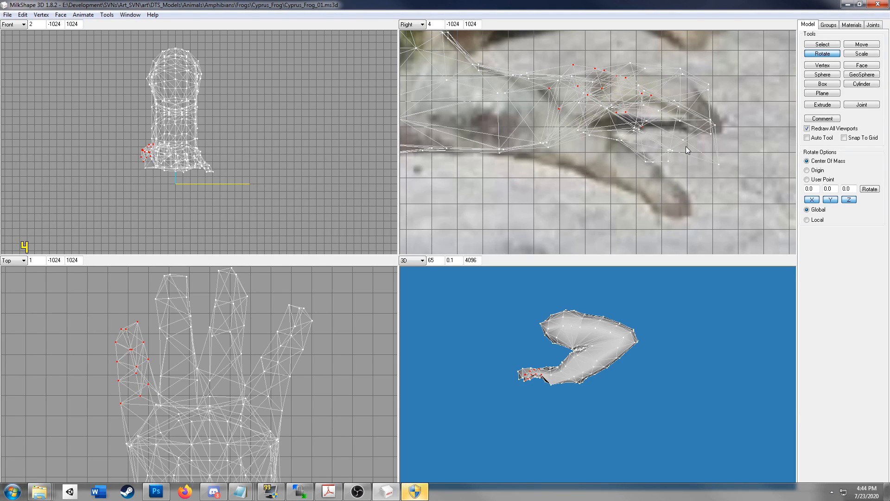
pyautogui.click(859, 45)
pyautogui.moveTo(633, 128); pyautogui.dragTo(635, 160)
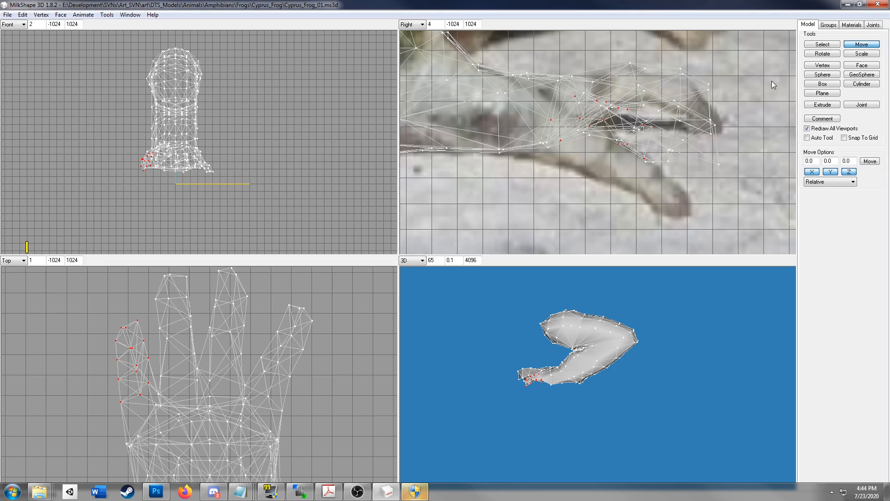
# Rotate the first toe's vertices further tip-down in the Right view and check the foot from the front in 3D
pyautogui.click(828, 55)
pyautogui.moveTo(742, 117); pyautogui.dragTo(734, 130)
pyautogui.click(858, 46)
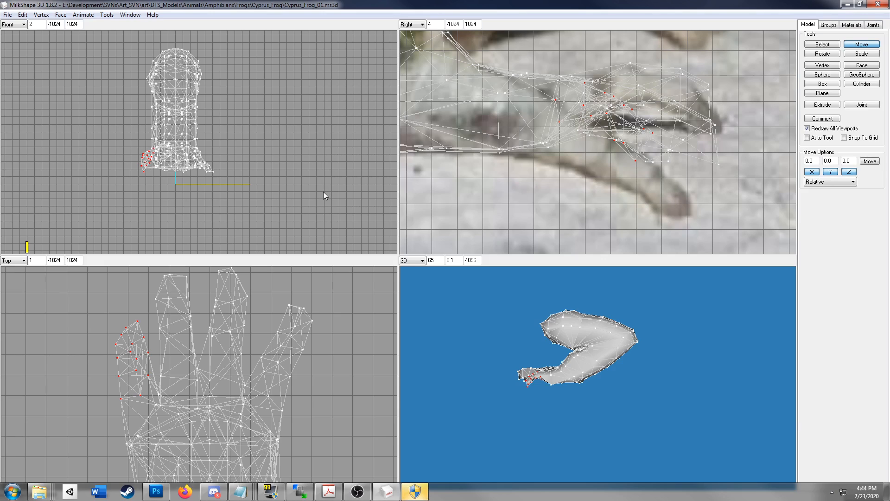
pyautogui.moveTo(419, 277); pyautogui.dragTo(557, 352)
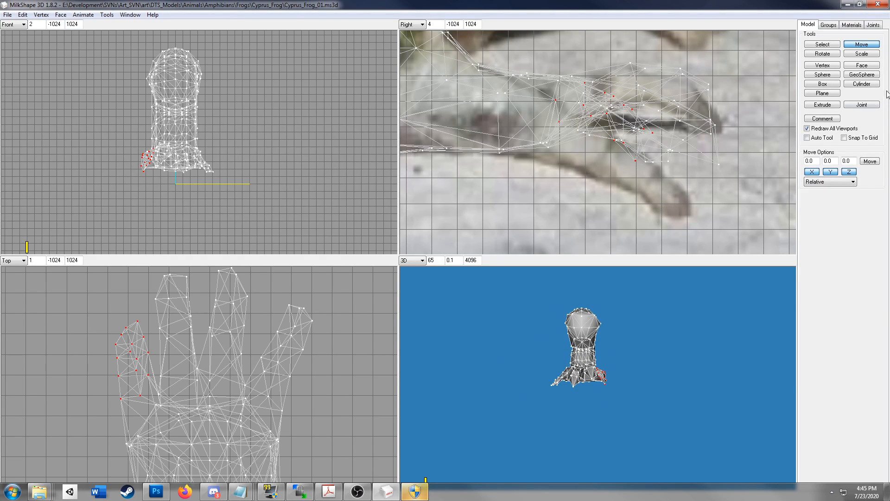
# Select the second toe's vertices in the Top view, rotate them tip-down and move them down in the Right view
pyautogui.click(829, 45)
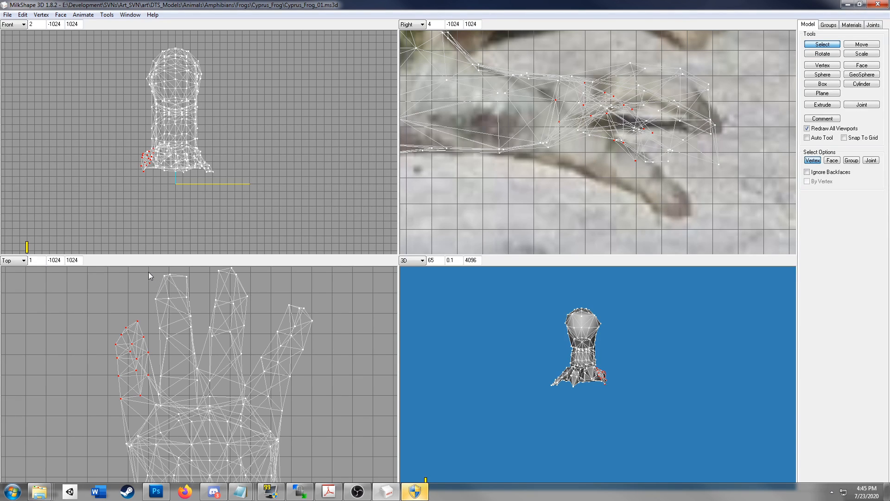
pyautogui.moveTo(148, 271); pyautogui.dragTo(175, 387)
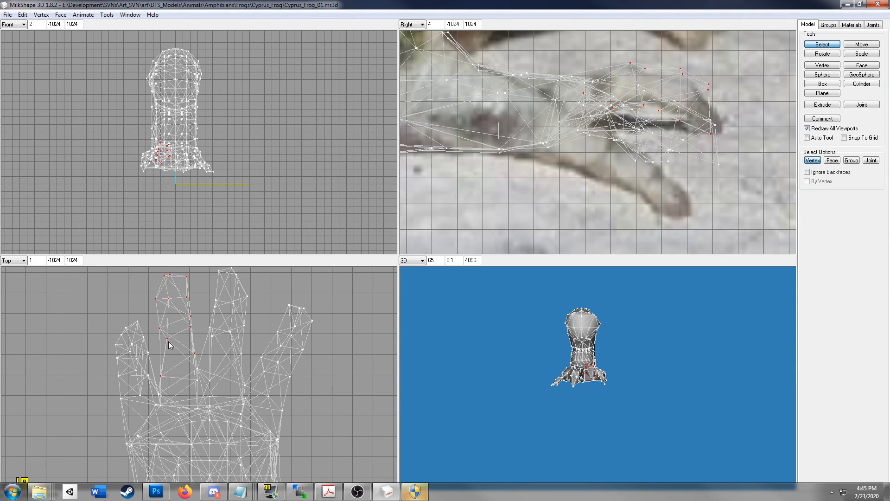
pyautogui.click(835, 54)
pyautogui.moveTo(694, 141); pyautogui.dragTo(693, 148)
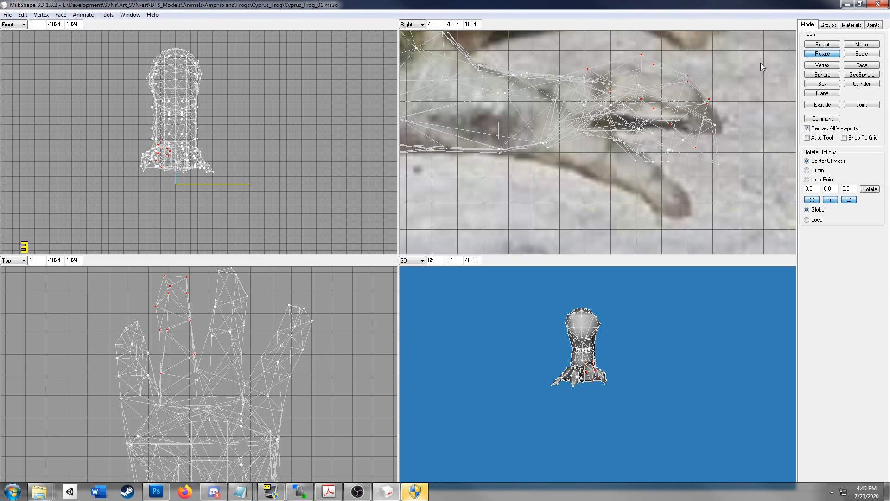
pyautogui.click(861, 44)
pyautogui.moveTo(685, 116); pyautogui.dragTo(686, 132)
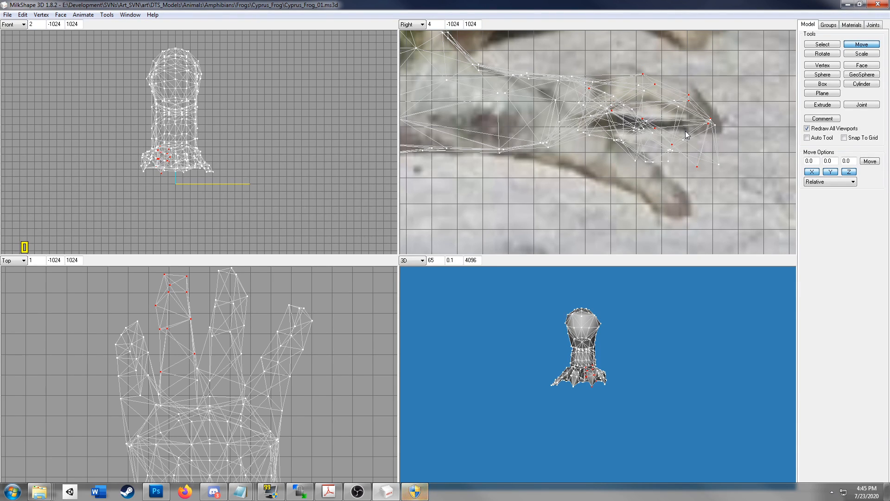
# Rotate the second toe's vertices slightly further tip-down in the Right view and check the toes up close in 3D
pyautogui.click(825, 54)
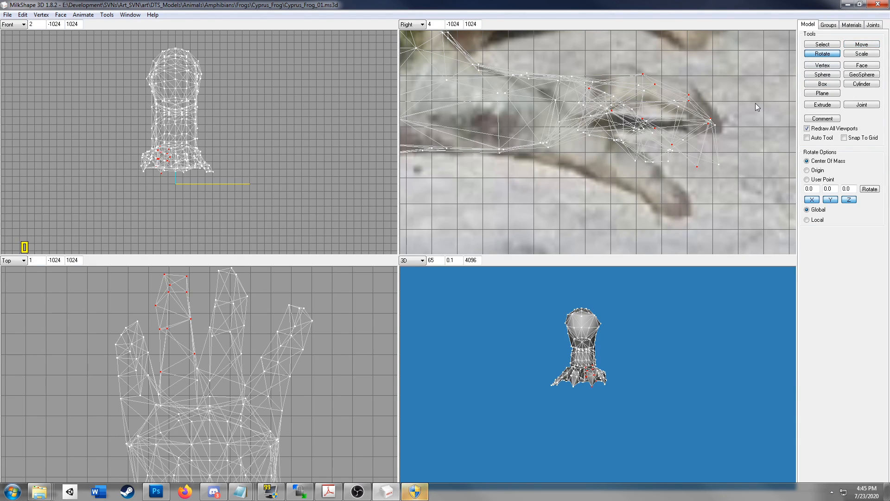
pyautogui.moveTo(755, 103); pyautogui.dragTo(756, 106)
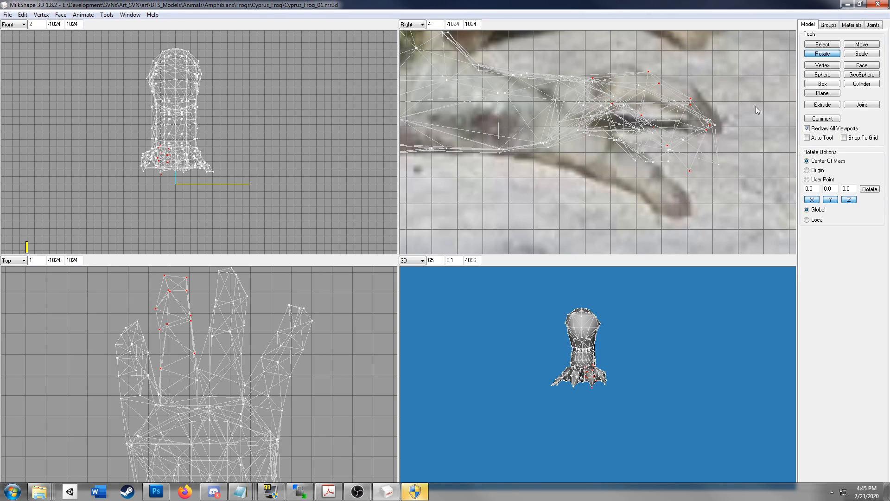
pyautogui.moveTo(705, 358); pyautogui.dragTo(649, 409)
pyautogui.scroll(10, 648, 408)
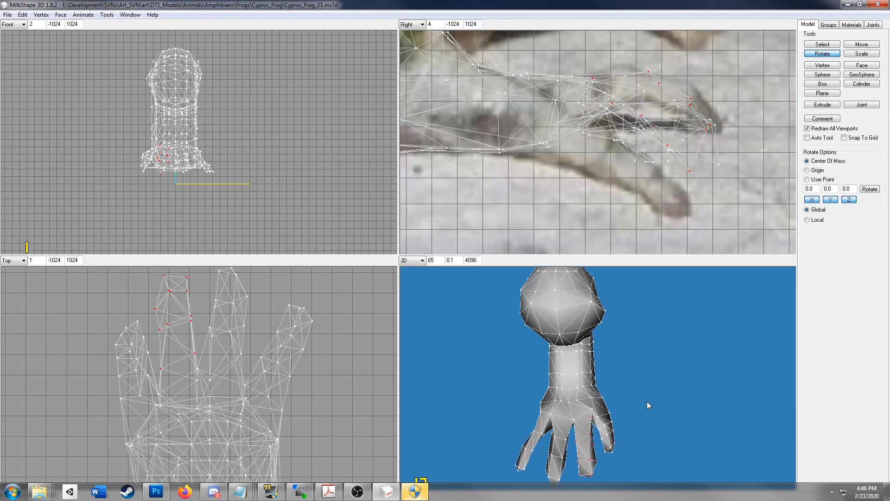
pyautogui.scroll(2, 648, 405)
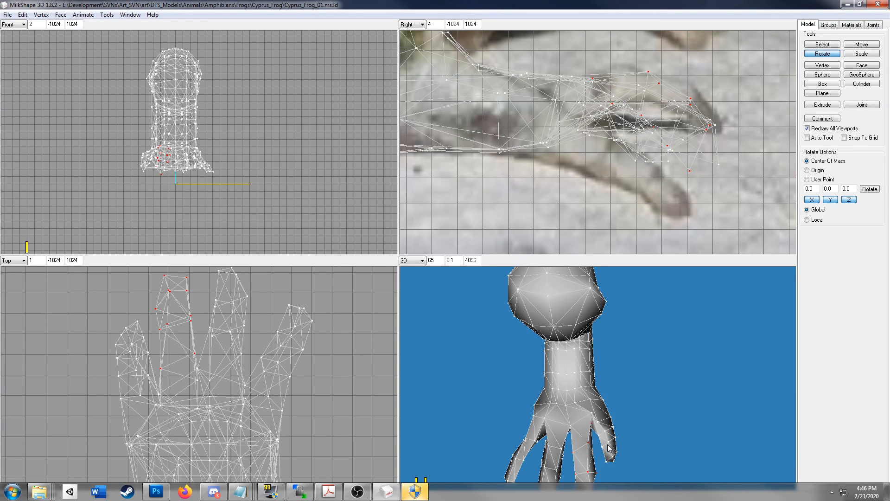
# Rotate the second toe's vertices slightly in the Top view and move them a little away from the palm
pyautogui.moveTo(286, 360); pyautogui.dragTo(287, 364)
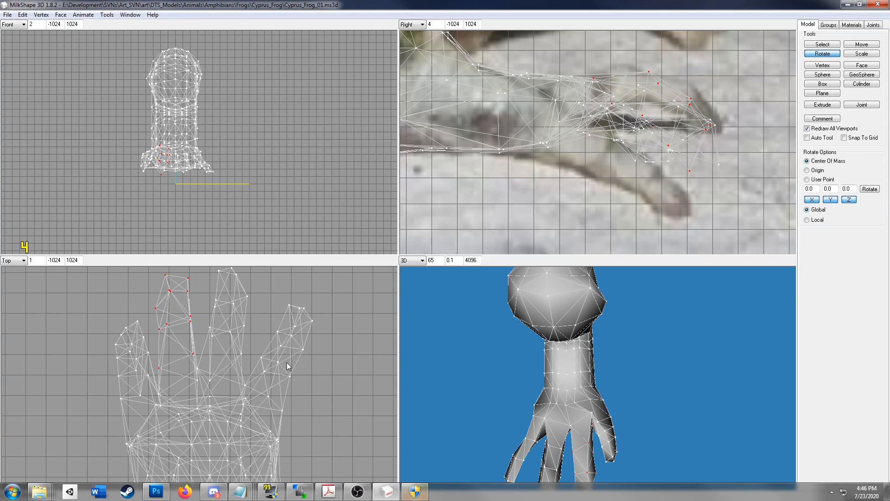
pyautogui.click(854, 46)
pyautogui.moveTo(180, 354); pyautogui.dragTo(180, 349)
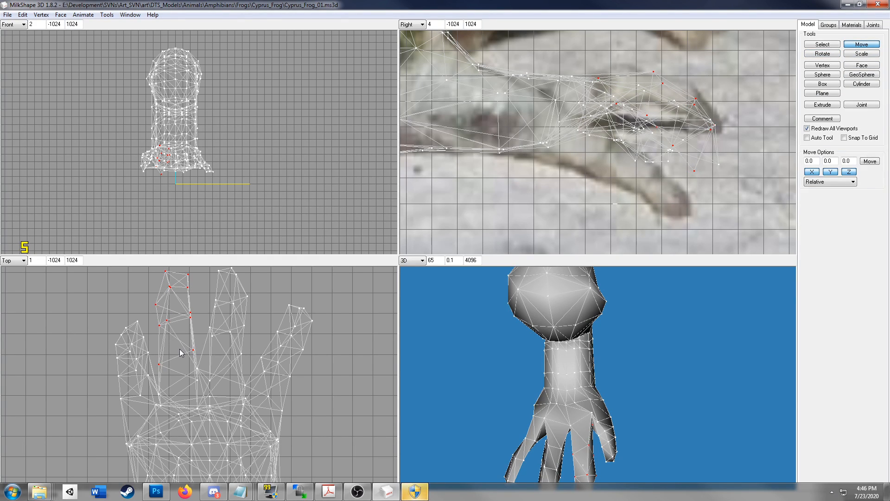
# Move the second toe's outer-edge underside vertex inward in the Top view and raise it in the Right view
pyautogui.moveTo(599, 408); pyautogui.dragTo(534, 401)
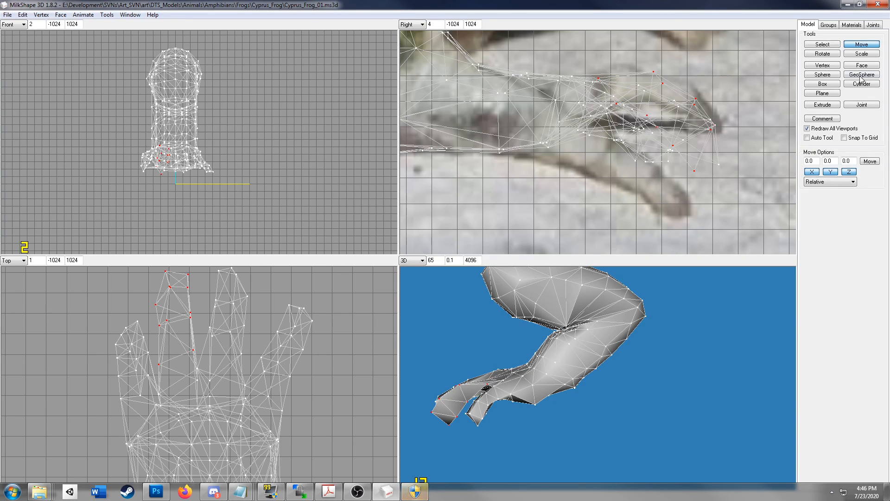
pyautogui.click(830, 45)
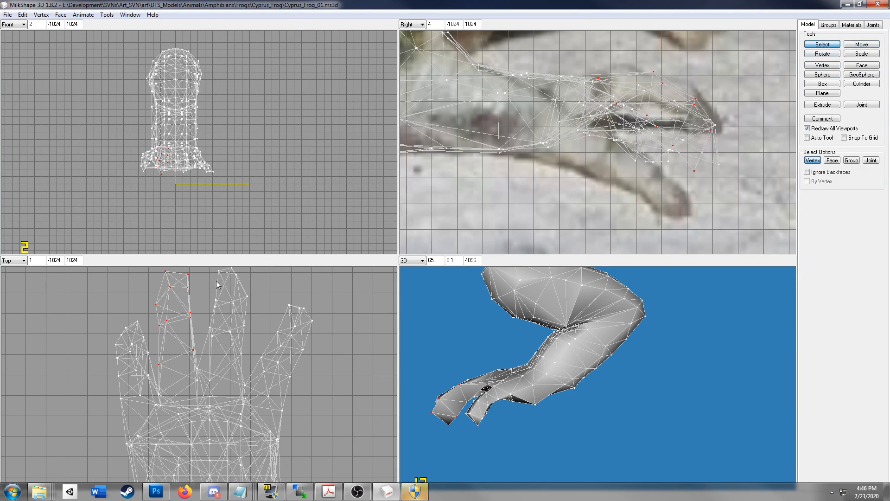
pyautogui.moveTo(147, 297); pyautogui.dragTo(159, 309)
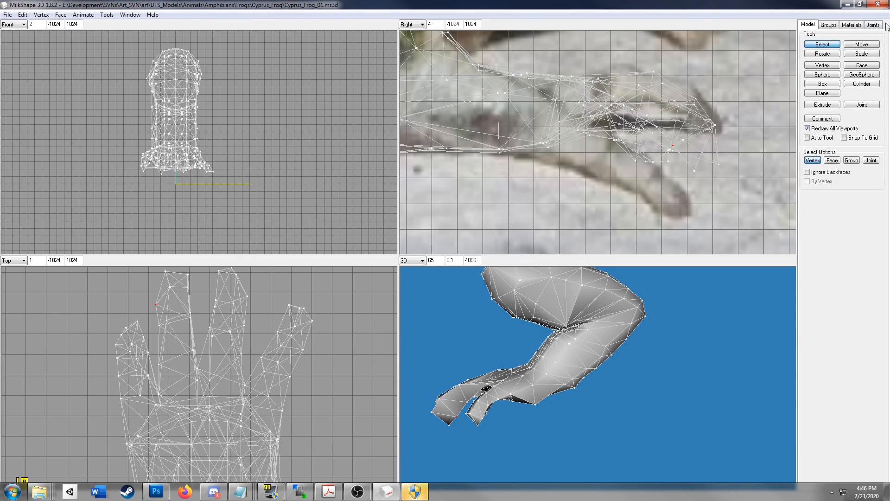
pyautogui.click(865, 45)
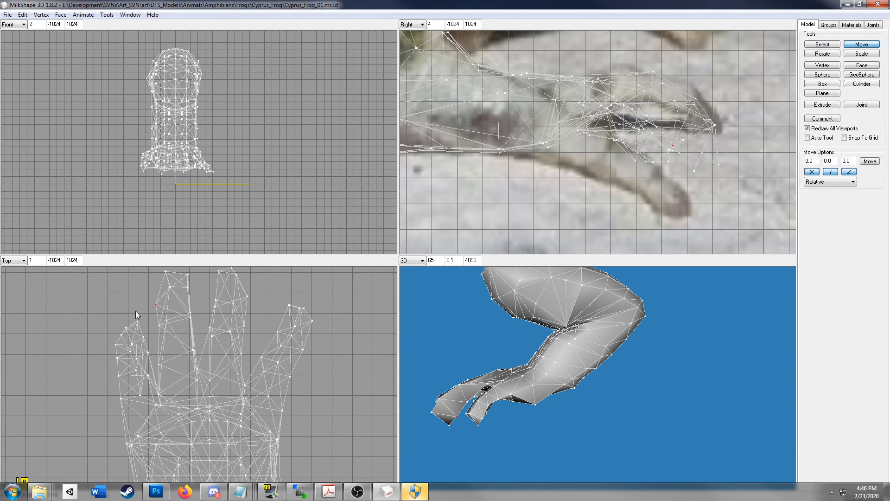
pyautogui.moveTo(150, 302); pyautogui.dragTo(154, 298)
pyautogui.moveTo(656, 194); pyautogui.dragTo(657, 186)
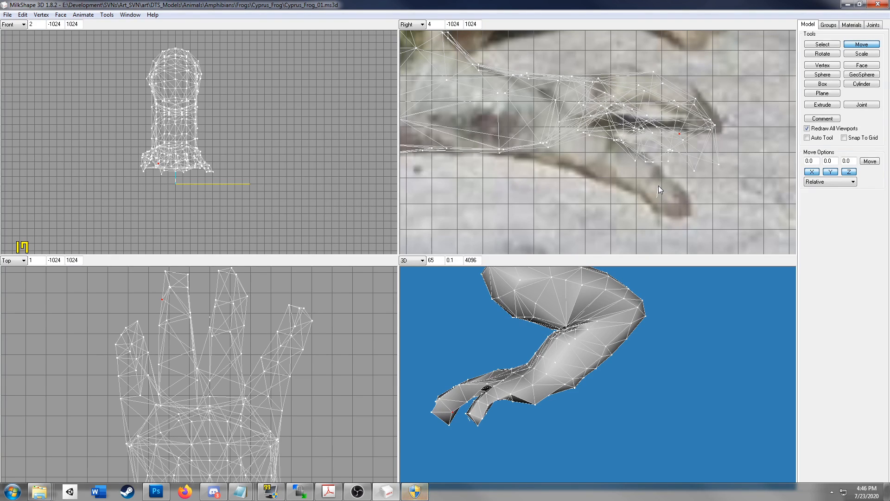
# Move the second toe's lowest tip vertex forward and slightly up in the Right view and check the foot from the front in 3D
pyautogui.click(822, 44)
pyautogui.click(692, 169)
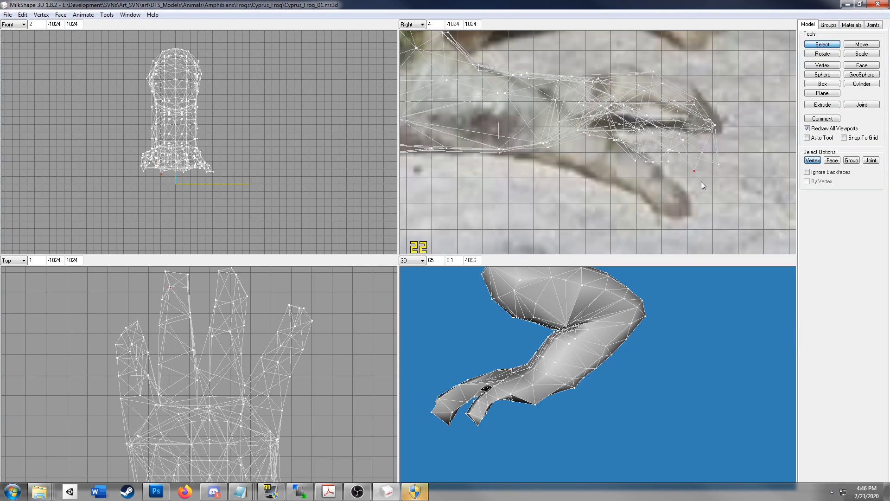
pyautogui.click(861, 44)
pyautogui.moveTo(683, 176); pyautogui.dragTo(698, 169)
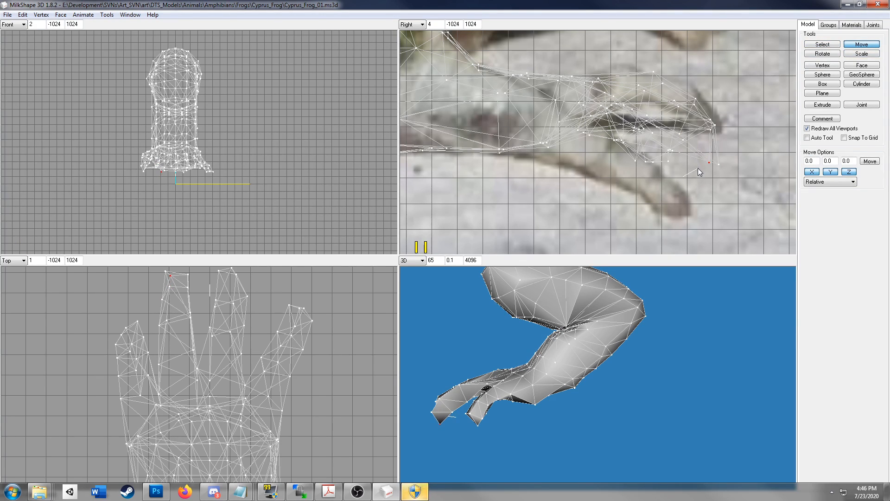
pyautogui.moveTo(596, 396); pyautogui.dragTo(657, 403)
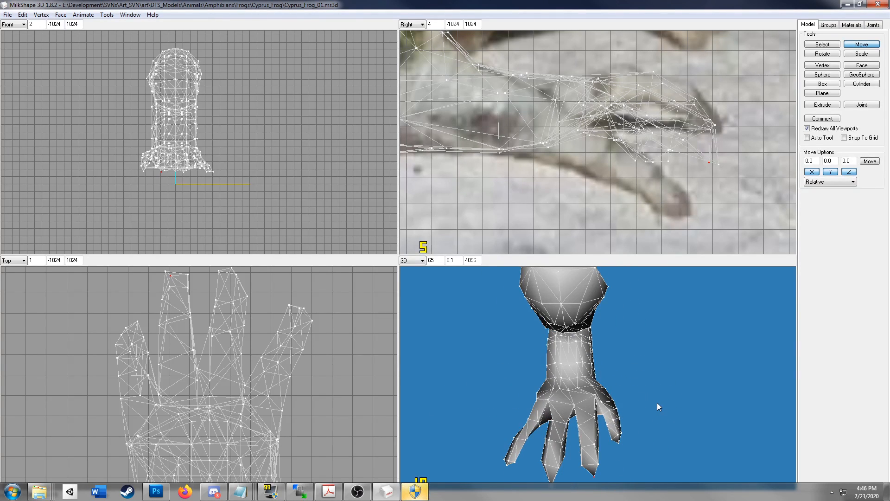
# Select the outer-edge vertex midway along the second toe and move it slightly inward in the Top view
pyautogui.click(822, 44)
pyautogui.moveTo(166, 308); pyautogui.dragTo(180, 325)
pyautogui.moveTo(153, 296); pyautogui.dragTo(167, 324)
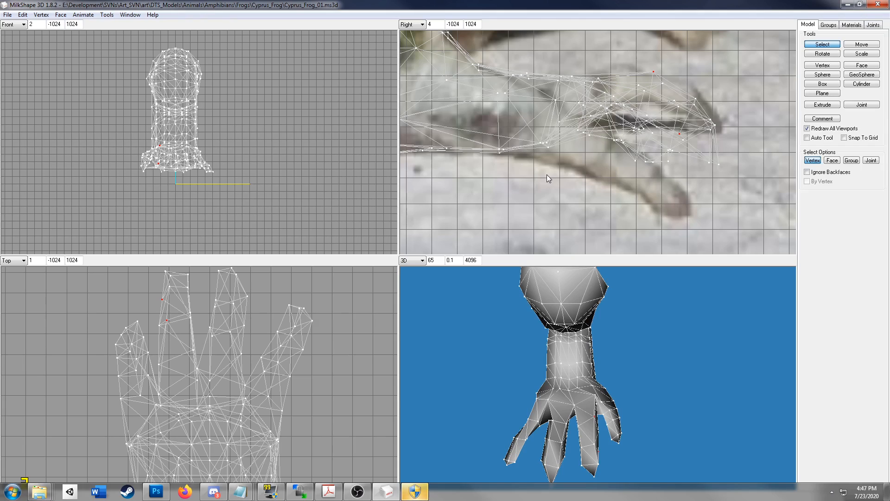
pyautogui.click(160, 326)
pyautogui.click(859, 45)
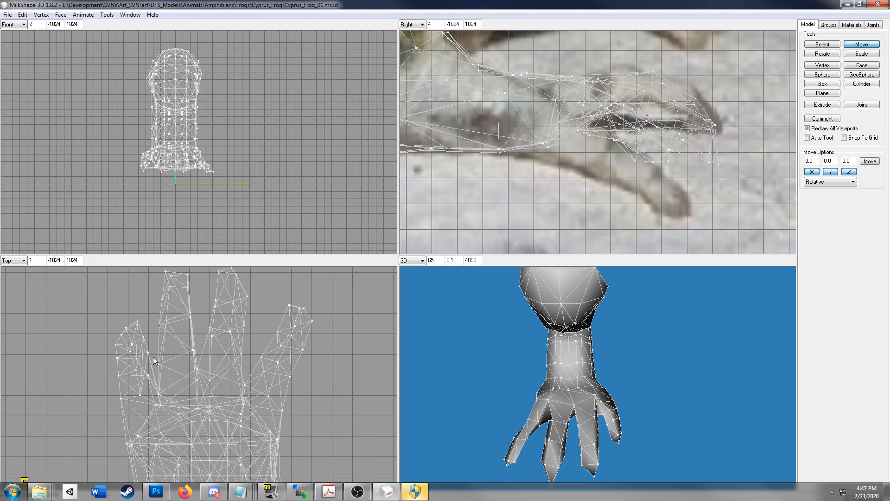
pyautogui.moveTo(173, 350); pyautogui.dragTo(176, 352)
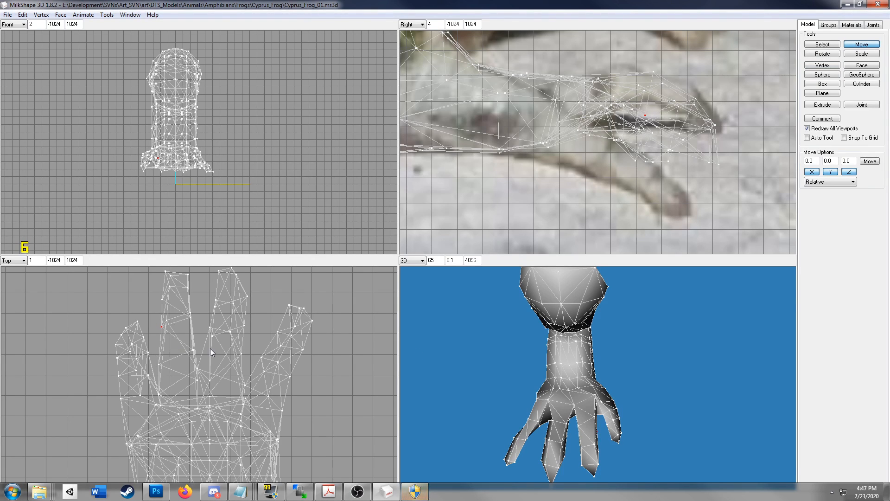
pyautogui.moveTo(587, 351)
pyautogui.mouseDown()
pyautogui.moveTo(596, 331)
pyautogui.moveTo(555, 349)
pyautogui.moveTo(520, 327)
pyautogui.moveTo(511, 340)
pyautogui.moveTo(510, 348)
pyautogui.moveTo(537, 343)
pyautogui.moveTo(582, 319)
pyautogui.moveTo(572, 337)
pyautogui.moveTo(577, 364)
pyautogui.mouseUp()
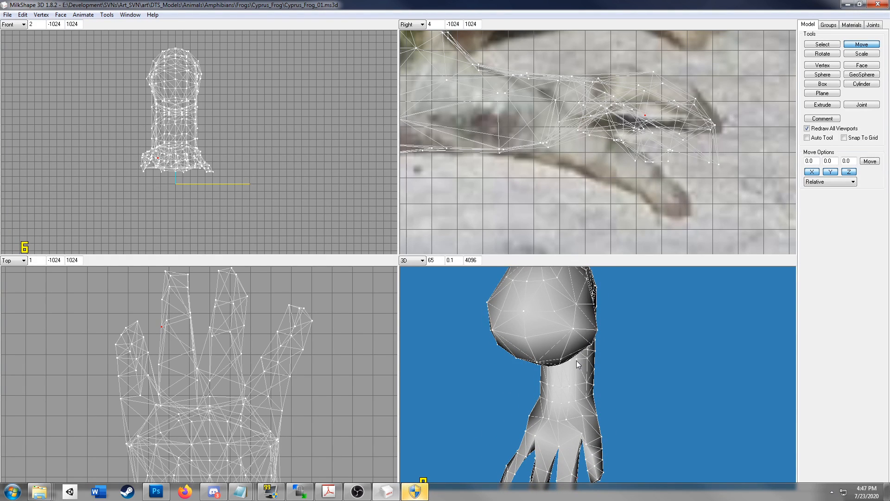
# Select the palm vertex behind the second toe's outer side and examine the toe's base up close in 3D
pyautogui.click(830, 53)
pyautogui.click(828, 45)
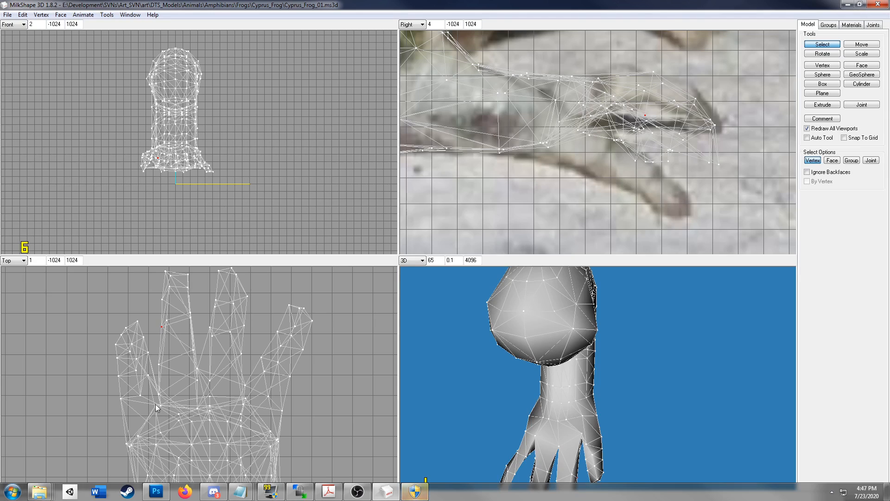
pyautogui.moveTo(159, 410); pyautogui.dragTo(160, 411)
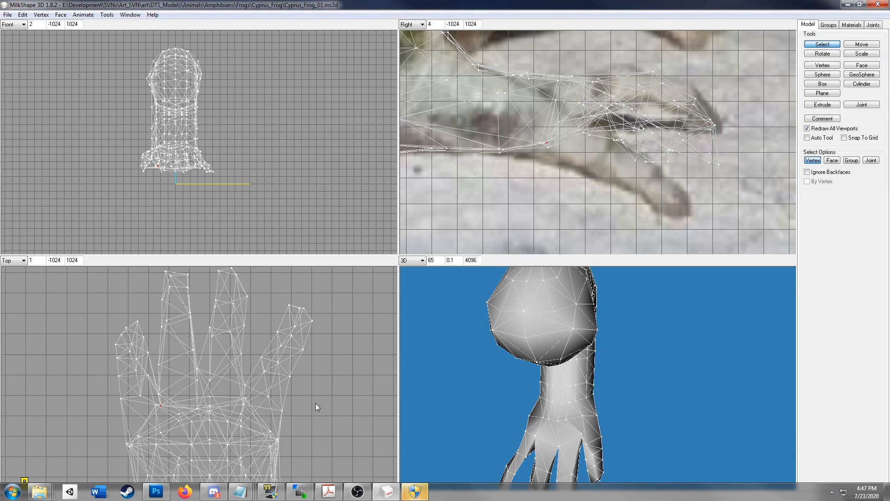
pyautogui.moveTo(621, 402); pyautogui.dragTo(619, 383)
pyautogui.scroll(-3, 617, 382)
pyautogui.scroll(6, 616, 382)
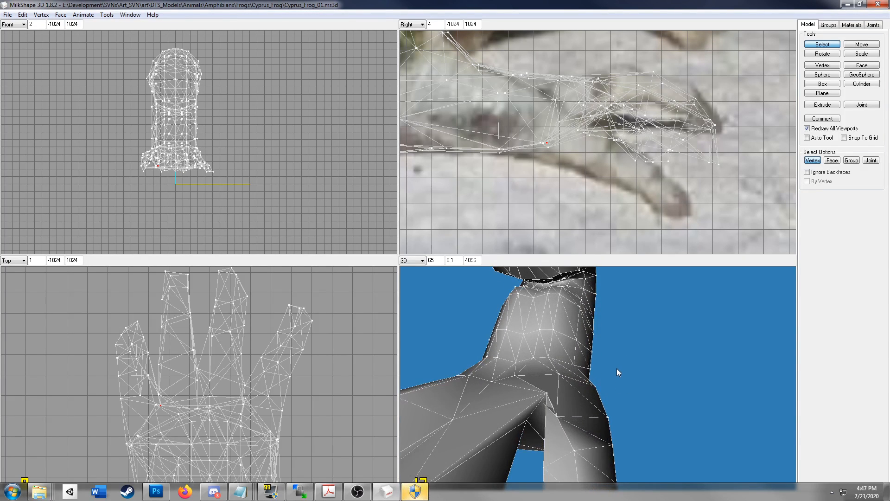
pyautogui.moveTo(576, 384)
pyautogui.mouseDown()
pyautogui.moveTo(574, 375)
pyautogui.moveTo(592, 368)
pyautogui.moveTo(580, 370)
pyautogui.moveTo(580, 382)
pyautogui.moveTo(577, 369)
pyautogui.moveTo(570, 377)
pyautogui.mouseUp()
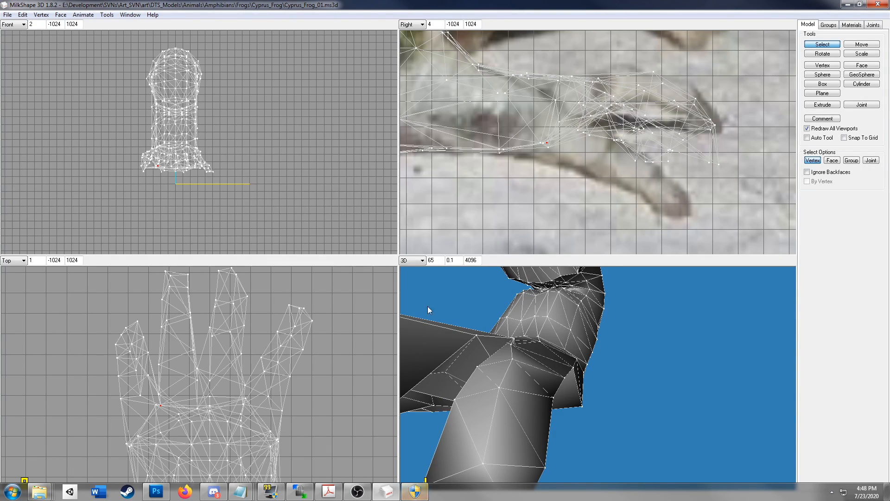
# Move the second toe's outer base vertex inward and toward the tip in the Top view, and lower it in the Right view
pyautogui.click(336, 308)
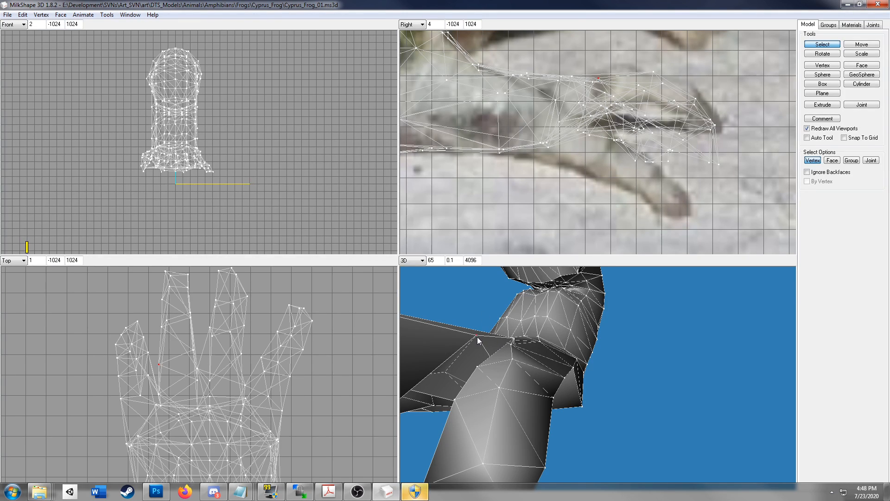
pyautogui.click(860, 45)
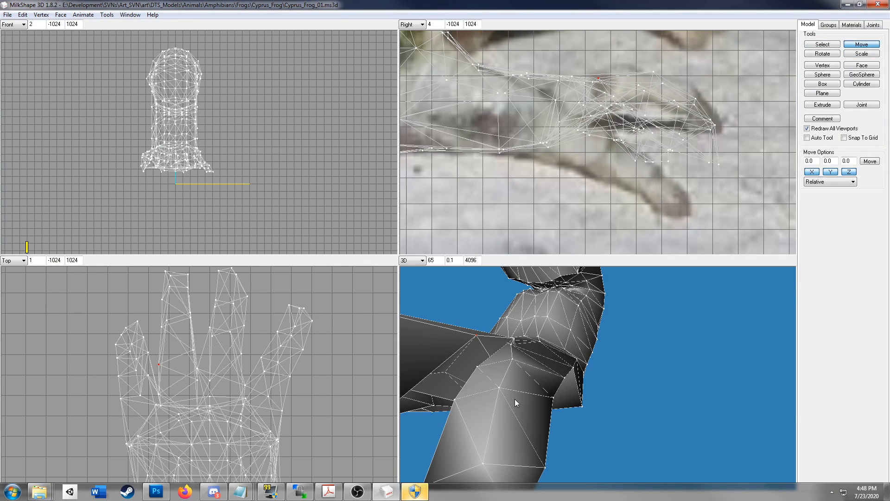
pyautogui.moveTo(622, 136); pyautogui.dragTo(619, 157)
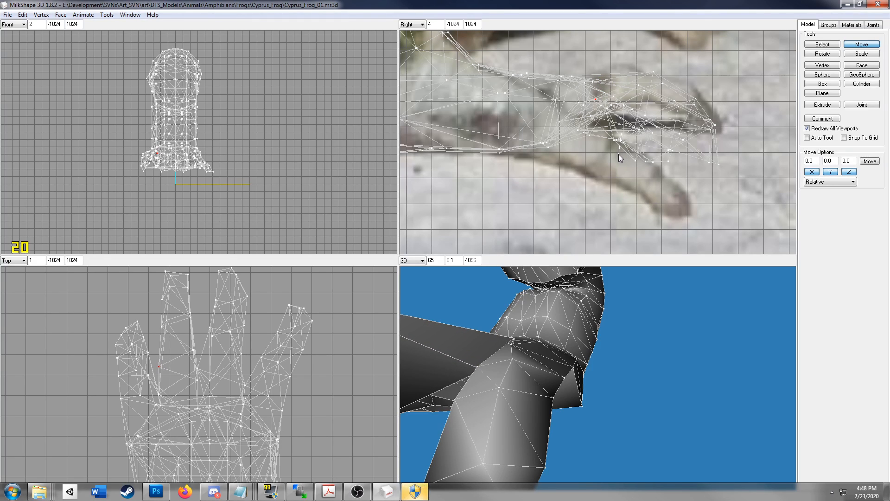
pyautogui.hotkey('ctrl', 'z')
pyautogui.moveTo(170, 385); pyautogui.dragTo(174, 370)
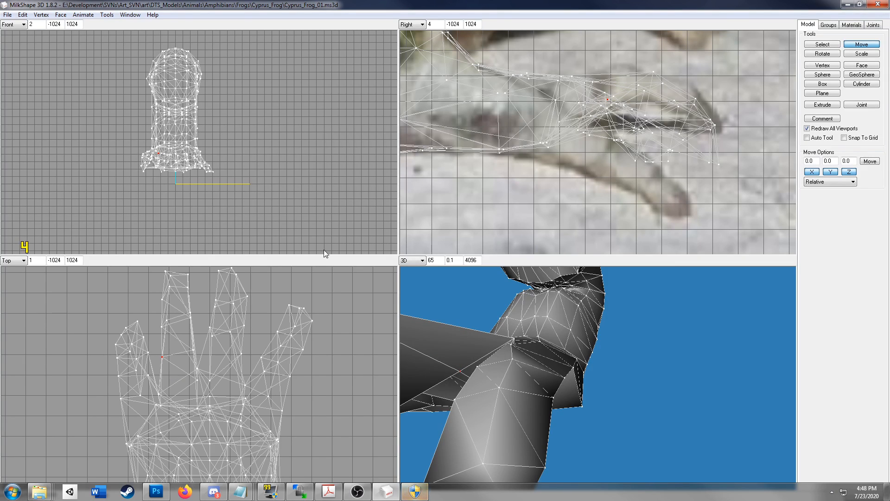
pyautogui.moveTo(635, 157); pyautogui.dragTo(632, 169)
pyautogui.moveTo(527, 333); pyautogui.dragTo(541, 345)
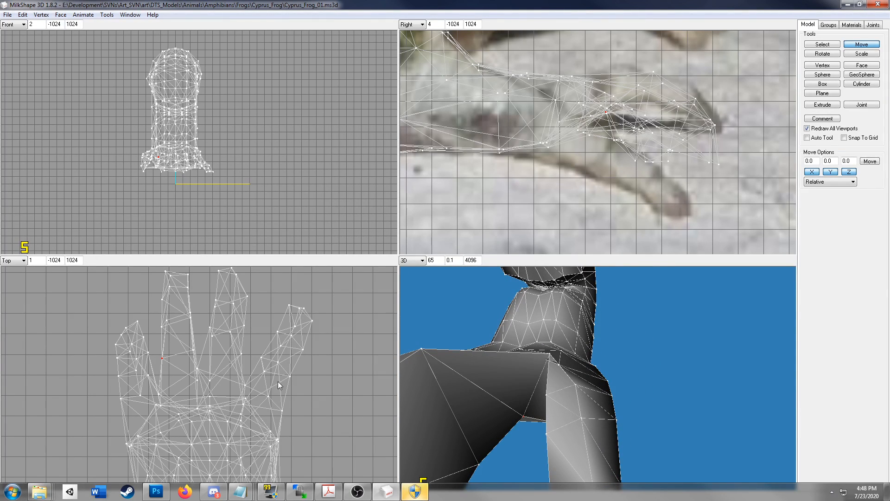
# Nudge the outer base vertex slightly further toward the tip and down, and check the toe's underside in 3D
pyautogui.moveTo(199, 379); pyautogui.dragTo(199, 377)
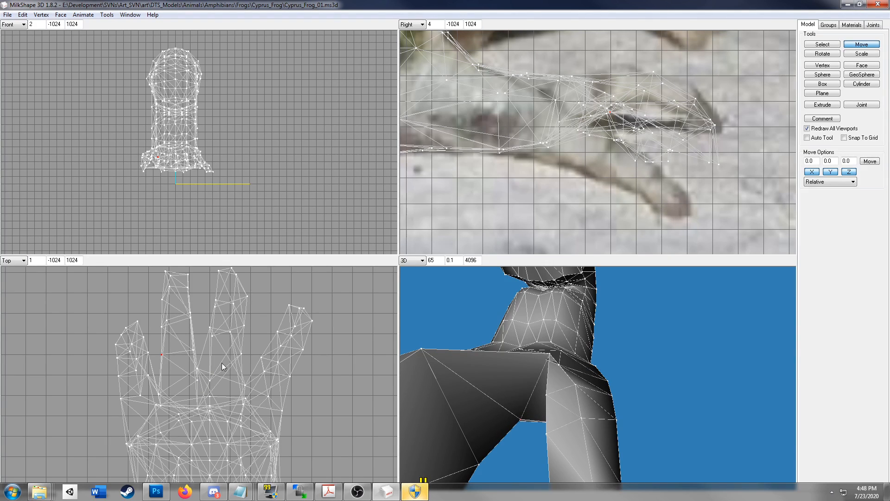
pyautogui.moveTo(627, 158); pyautogui.dragTo(625, 165)
pyautogui.moveTo(589, 413)
pyautogui.mouseDown()
pyautogui.moveTo(593, 395)
pyautogui.moveTo(615, 405)
pyautogui.moveTo(613, 397)
pyautogui.moveTo(593, 404)
pyautogui.mouseUp()
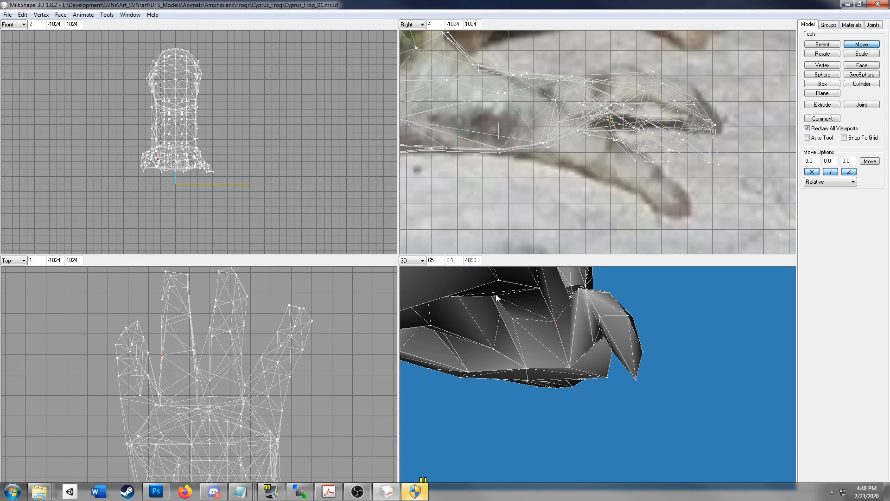
# Select the two vertices on the second toe's inner base and move them down and toward the tip in the Right view
pyautogui.click(819, 45)
pyautogui.click(693, 233)
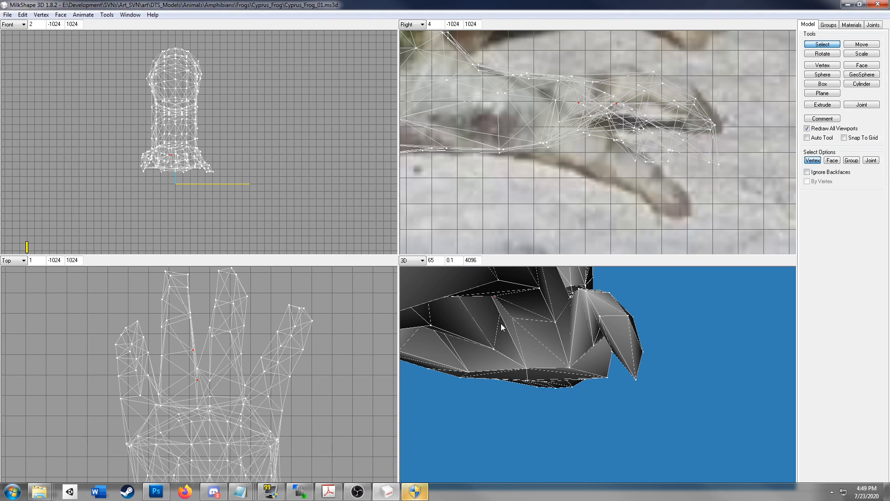
pyautogui.click(862, 44)
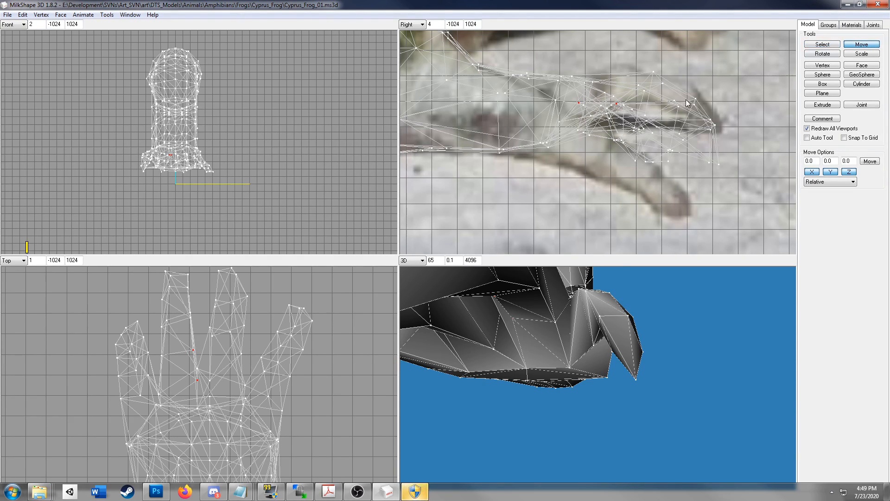
pyautogui.moveTo(629, 155); pyautogui.dragTo(646, 150)
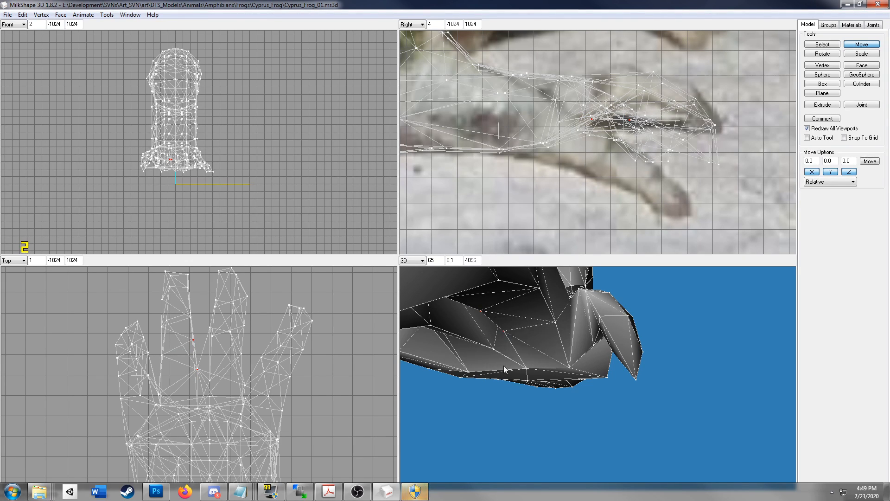
pyautogui.moveTo(531, 369)
pyautogui.mouseDown()
pyautogui.moveTo(555, 363)
pyautogui.moveTo(549, 382)
pyautogui.moveTo(542, 380)
pyautogui.mouseUp()
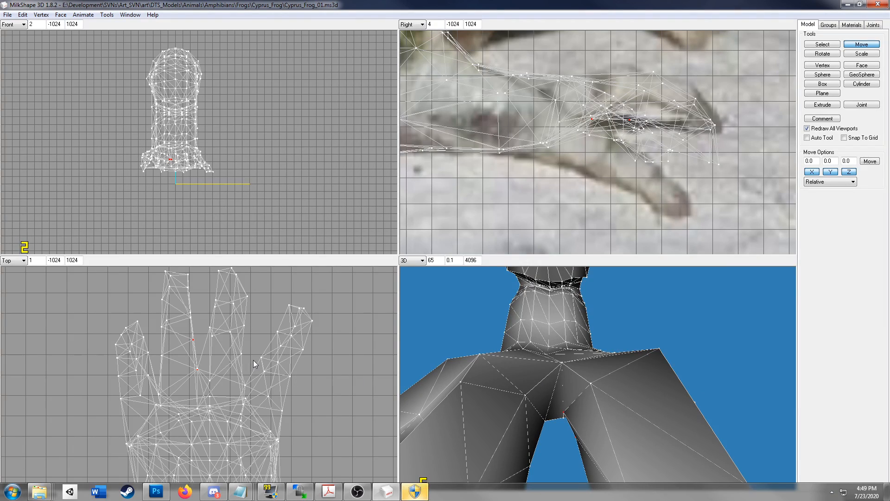
# Shift the two inner base vertices further toward the toe tip in the Top view and check the gap between toes in 3D
pyautogui.moveTo(205, 373); pyautogui.dragTo(207, 362)
pyautogui.moveTo(500, 357); pyautogui.dragTo(528, 356)
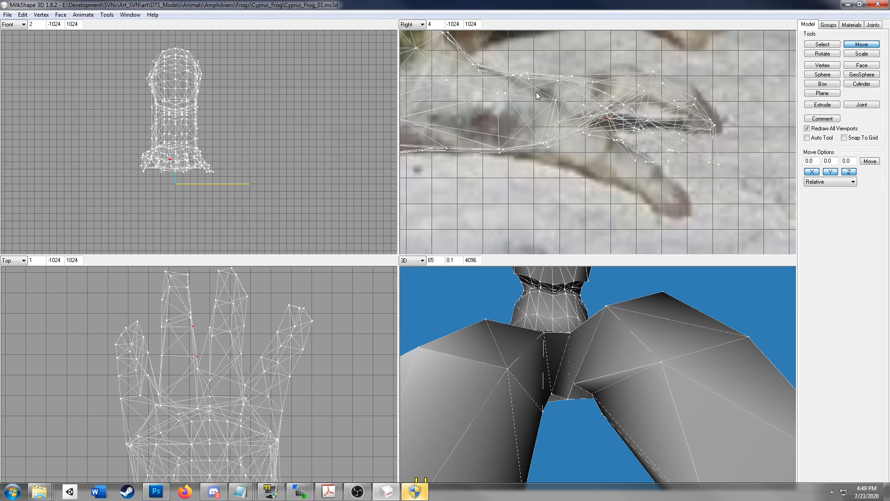
pyautogui.moveTo(558, 366); pyautogui.dragTo(606, 395)
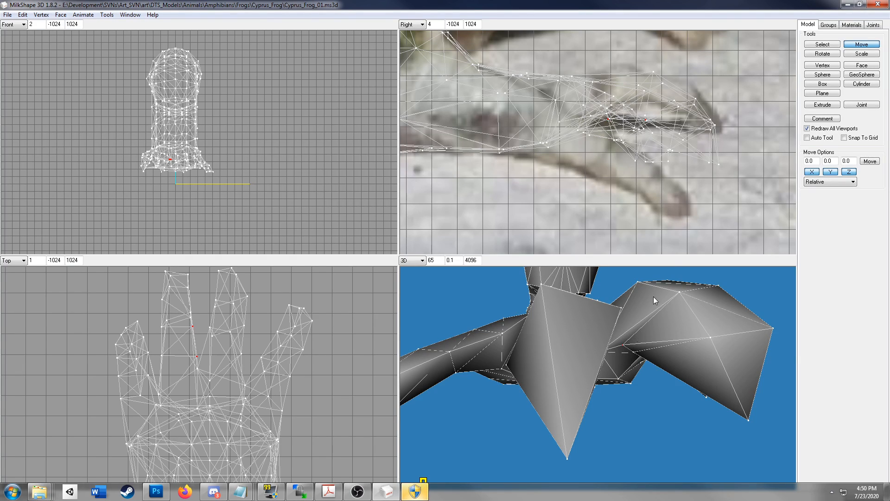
# Move the second toe's inner underside vertex up and toward the tip in the Right view and check the whole leg in 3D
pyautogui.click(837, 45)
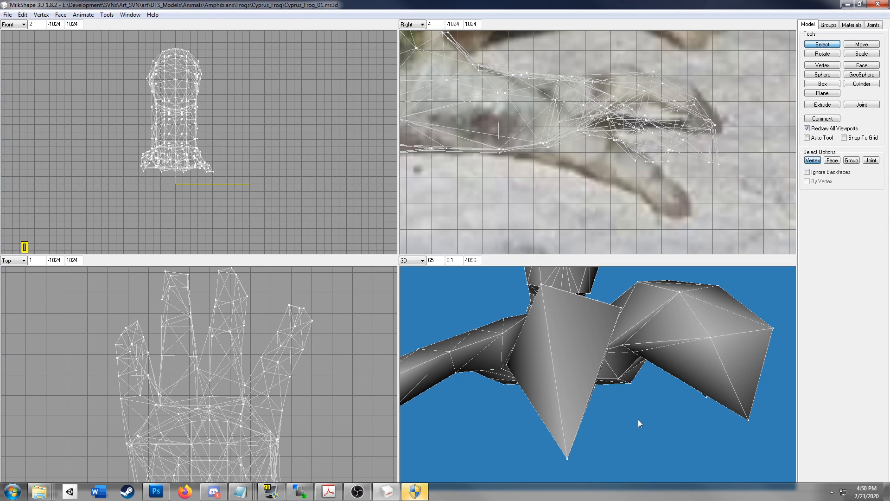
pyautogui.click(629, 353)
pyautogui.click(862, 44)
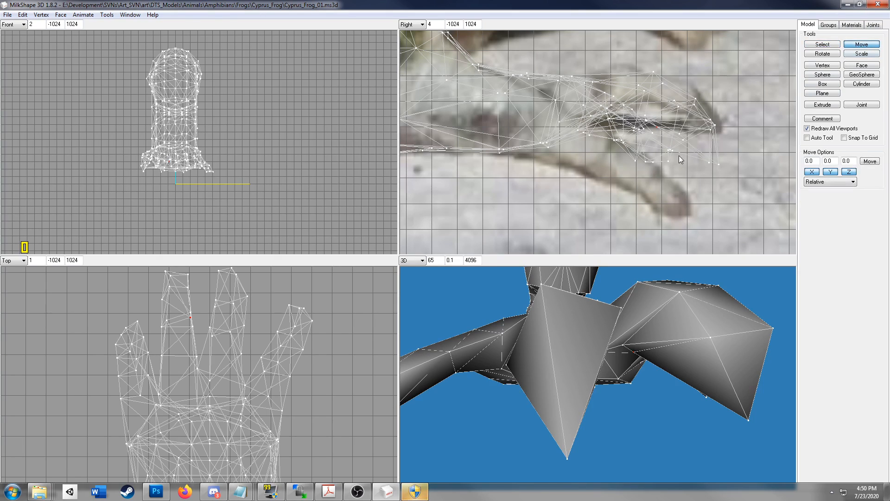
pyautogui.moveTo(674, 156); pyautogui.dragTo(702, 168)
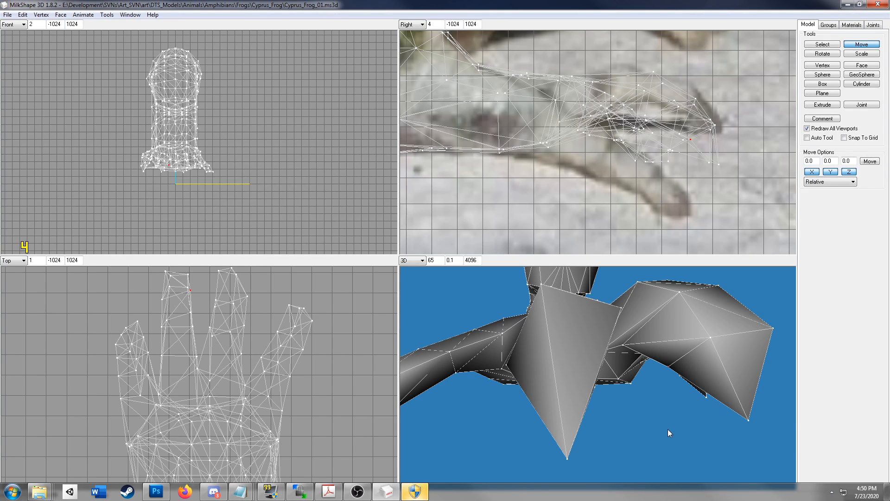
pyautogui.rightClick(694, 430)
pyautogui.click(677, 449)
pyautogui.moveTo(676, 448)
pyautogui.mouseDown()
pyautogui.moveTo(676, 441)
pyautogui.moveTo(669, 448)
pyautogui.mouseUp()
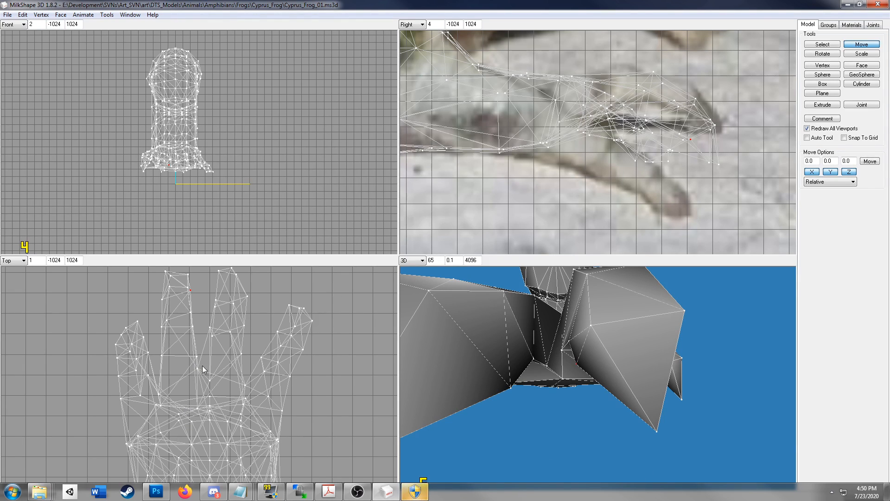
pyautogui.moveTo(553, 387); pyautogui.dragTo(702, 379)
pyautogui.scroll(-10, 568, 392)
# Save the model as a new version named Cyprus_Frog_02.ms3d in the Cyprus_Frog folder
pyautogui.click(8, 15)
pyautogui.click(28, 56)
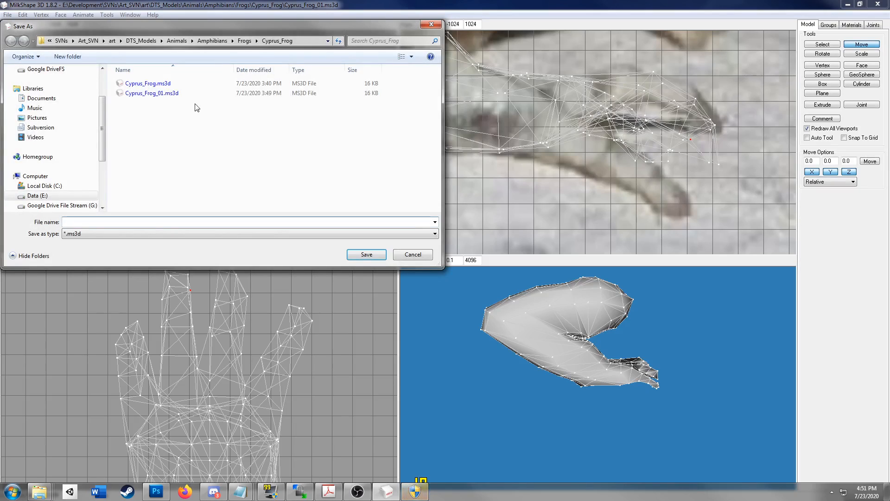
pyautogui.click(159, 95)
pyautogui.click(102, 222)
pyautogui.click(103, 222)
pyautogui.press('BackSpace')
pyautogui.write('2')
pyautogui.press('Return')
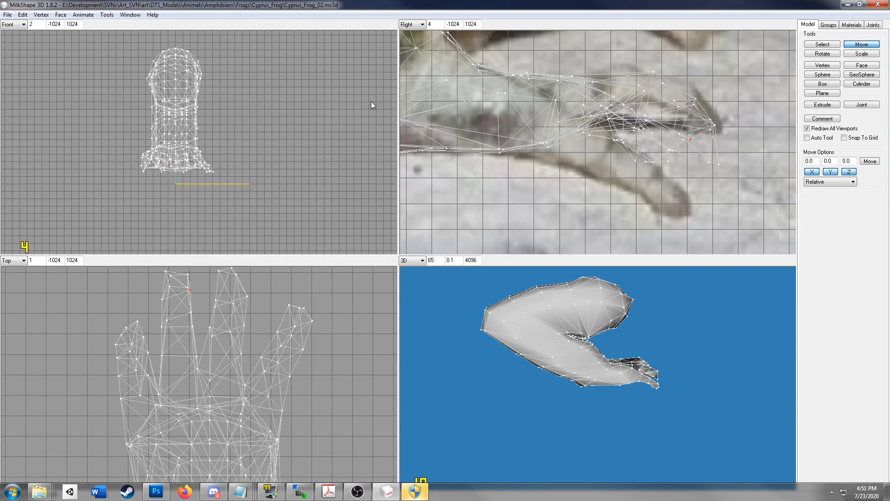
# Compare the leg wireframe with the frog reference photo in the Right view, from the whole body to the leg close up
pyautogui.rightClick(652, 189)
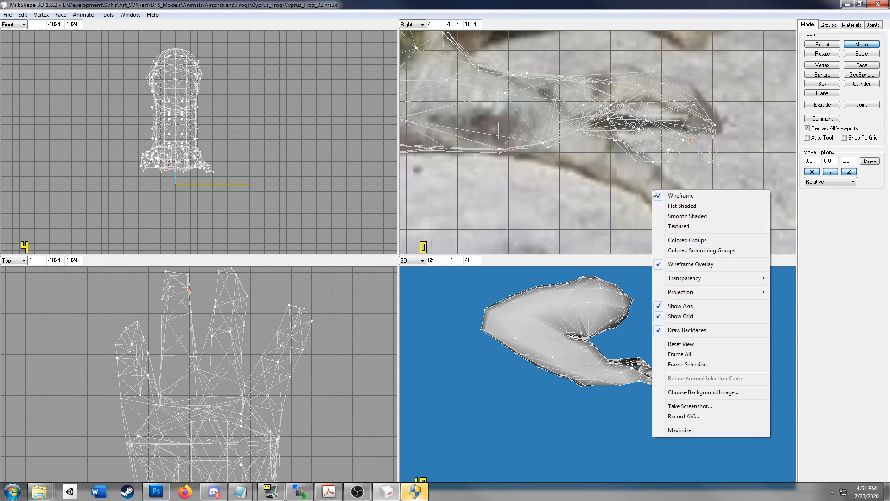
pyautogui.click(610, 189)
pyautogui.scroll(-3, 611, 189)
pyautogui.scroll(-5, 610, 189)
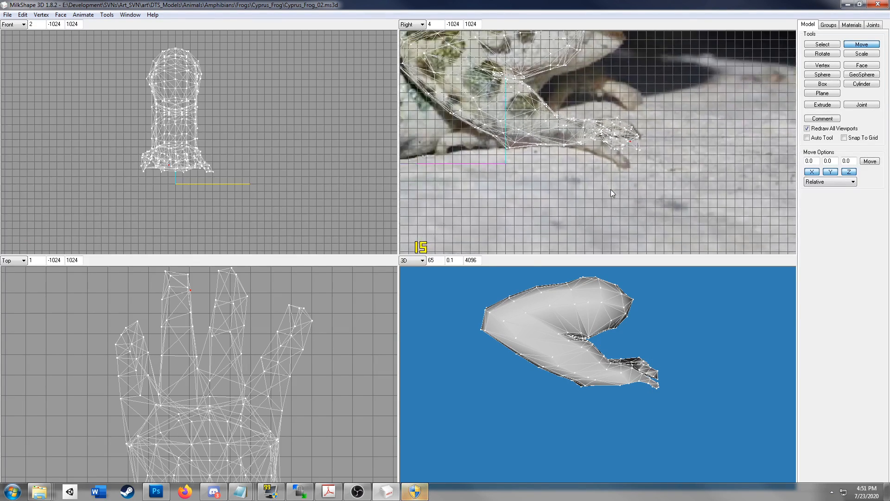
pyautogui.scroll(2, 609, 160)
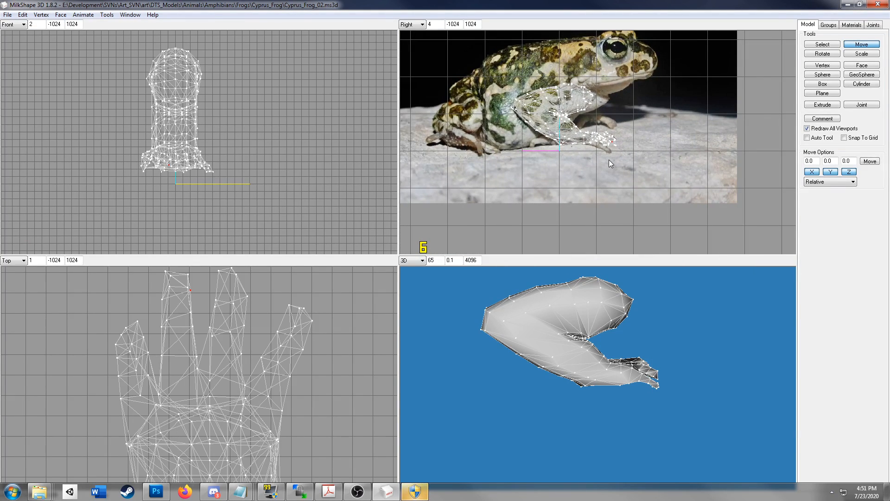
pyautogui.rightClick(642, 110)
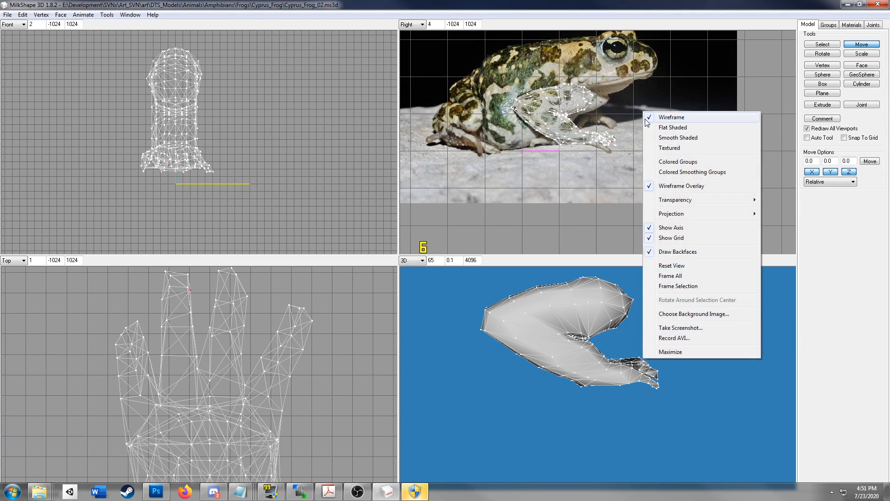
pyautogui.click(660, 88)
pyautogui.scroll(3, 672, 121)
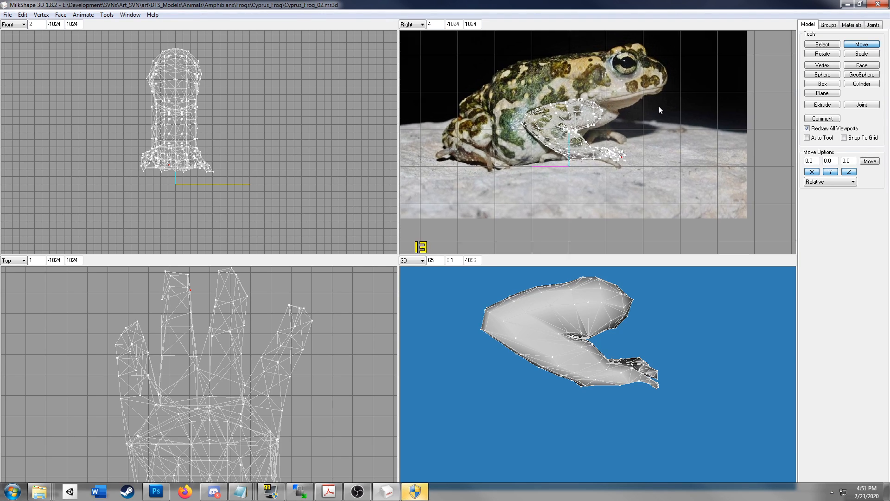
pyautogui.keyDown('ctrl'); pyautogui.moveTo(689, 140); pyautogui.dragTo(705, 152); pyautogui.keyUp('ctrl')
pyautogui.scroll(3, 707, 158)
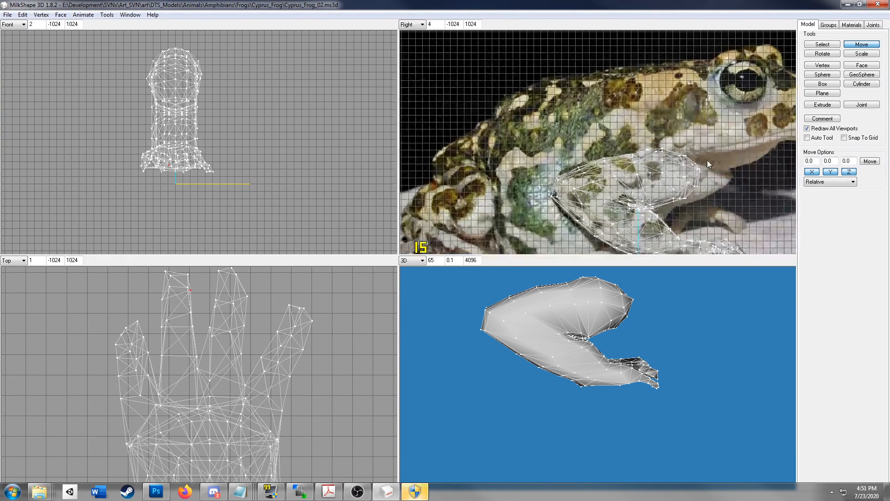
pyautogui.keyDown('ctrl'); pyautogui.moveTo(693, 190); pyautogui.dragTo(680, 137); pyautogui.keyUp('ctrl')
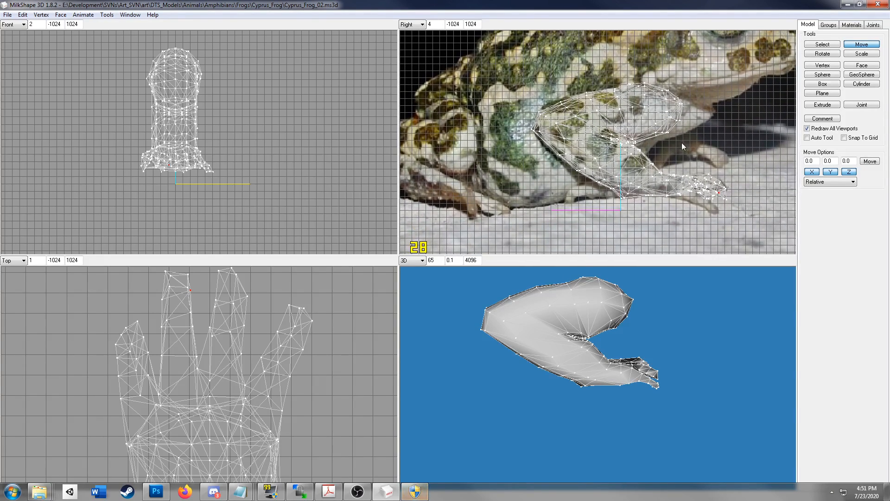
pyautogui.scroll(2, 685, 149)
pyautogui.scroll(1, 685, 148)
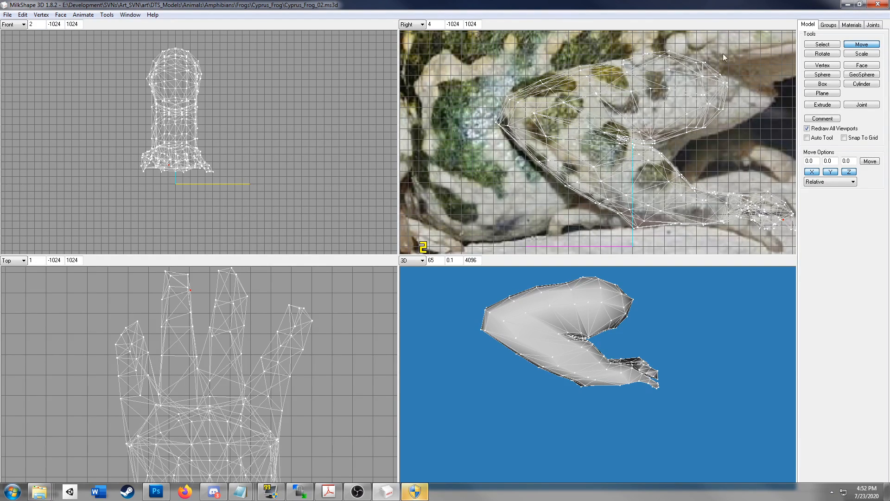
# Select the vertices at the leg's elbow point and the side pair beside them, and move them slightly forward in the Right view
pyautogui.click(822, 44)
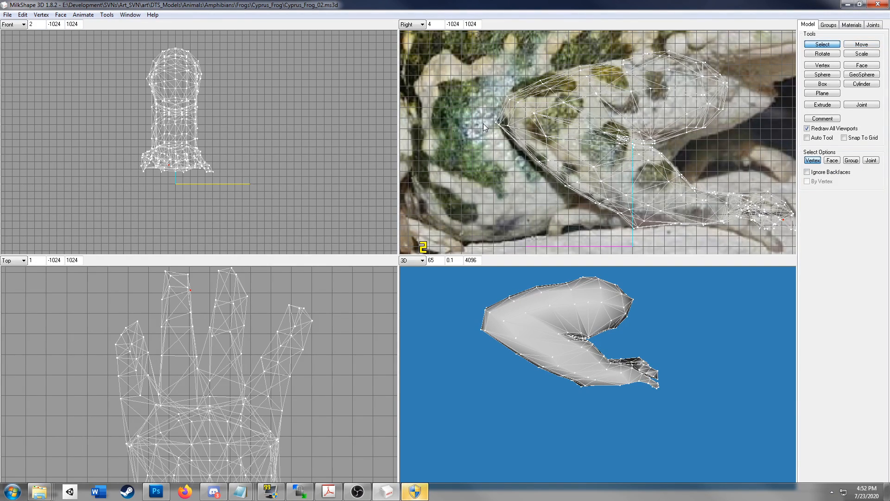
pyautogui.moveTo(490, 115); pyautogui.dragTo(510, 130)
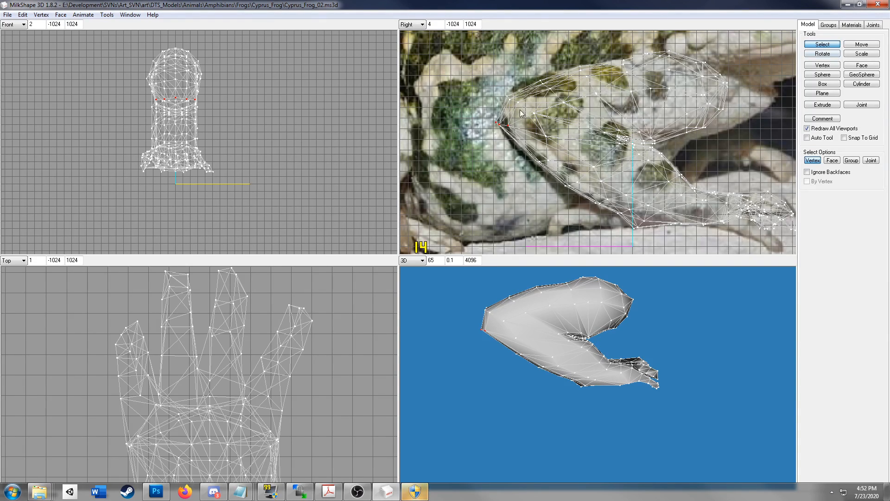
pyautogui.moveTo(486, 108); pyautogui.dragTo(539, 135)
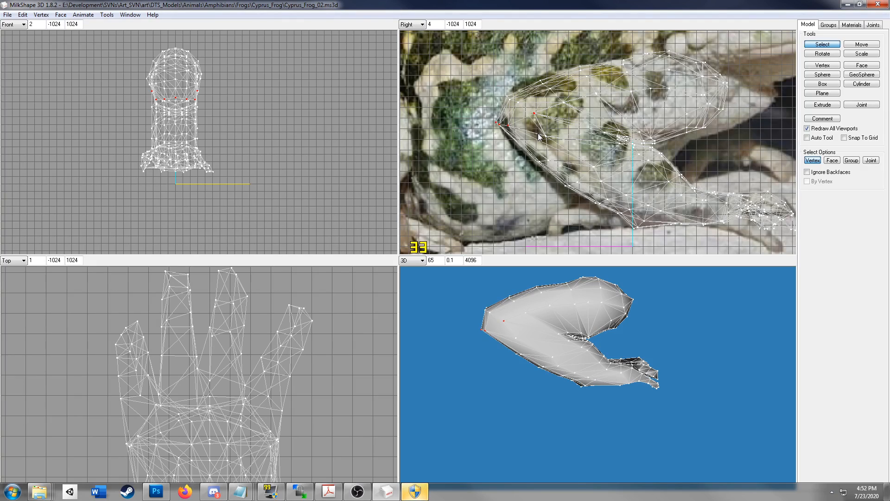
pyautogui.click(860, 46)
pyautogui.moveTo(569, 143); pyautogui.dragTo(580, 142)
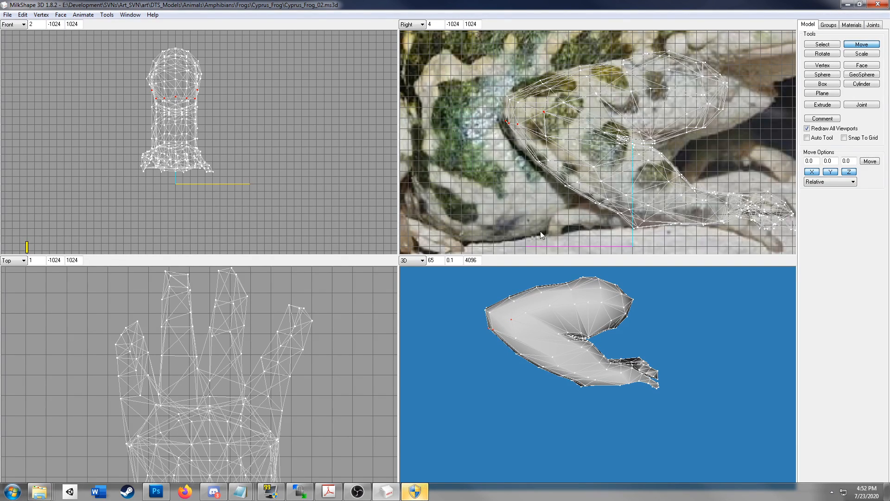
pyautogui.moveTo(560, 384); pyautogui.dragTo(582, 370)
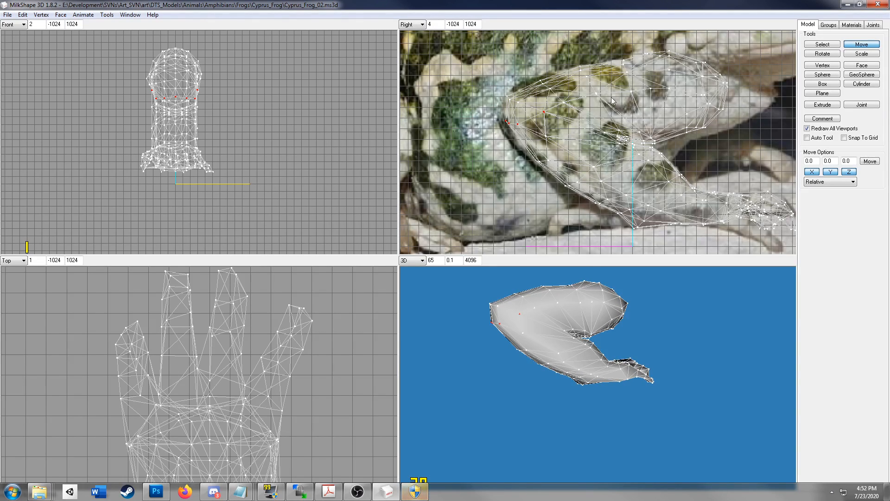
# Move the side vertex pair just below the elbow forward in the Right view in two small shifts and check the leg in 3D
pyautogui.click(830, 45)
pyautogui.click(545, 136)
pyautogui.click(862, 44)
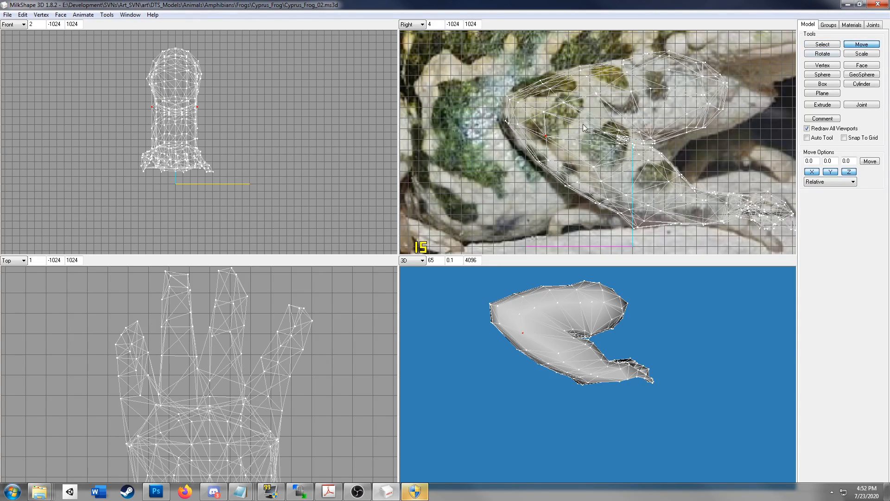
pyautogui.moveTo(551, 135); pyautogui.dragTo(558, 134)
pyautogui.moveTo(577, 386); pyautogui.dragTo(663, 385)
pyautogui.moveTo(565, 167); pyautogui.dragTo(576, 167)
pyautogui.moveTo(600, 373); pyautogui.dragTo(490, 371)
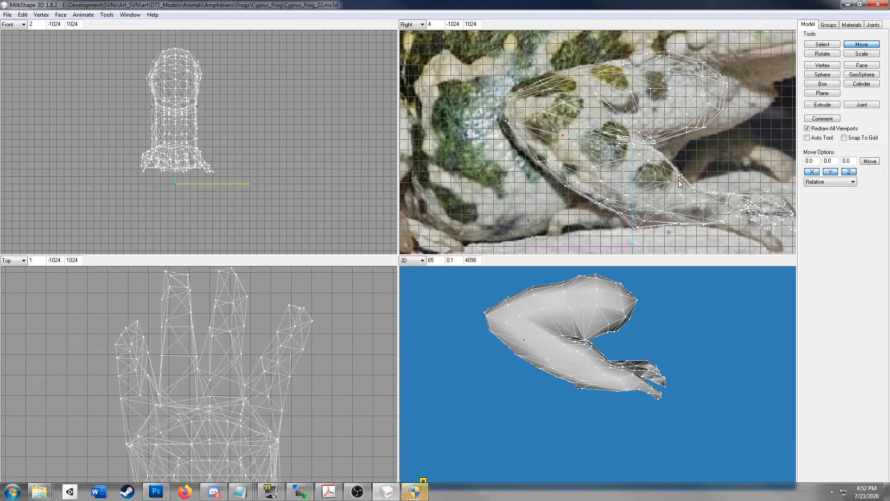
pyautogui.scroll(-3, 680, 183)
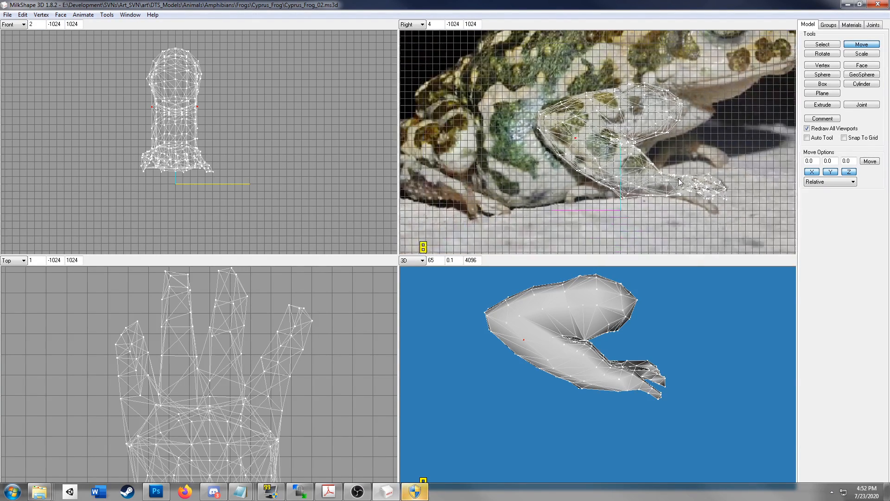
pyautogui.scroll(-2, 680, 182)
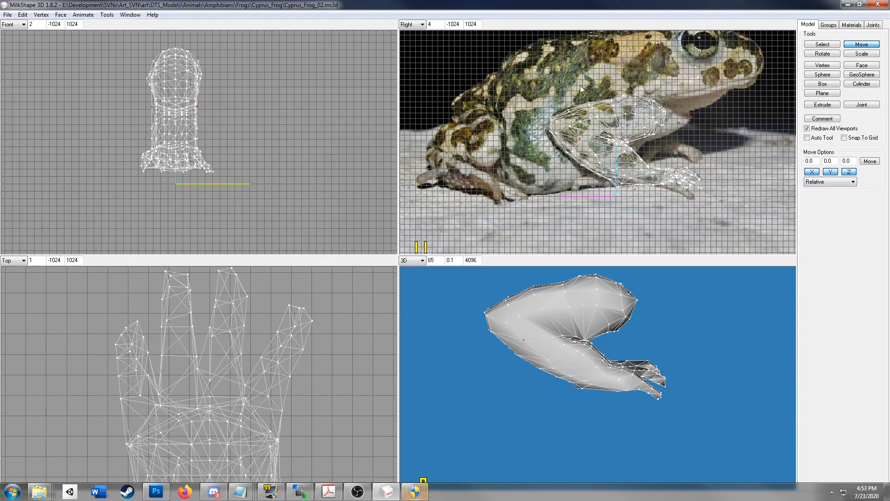
pyautogui.moveTo(558, 325); pyautogui.dragTo(666, 121)
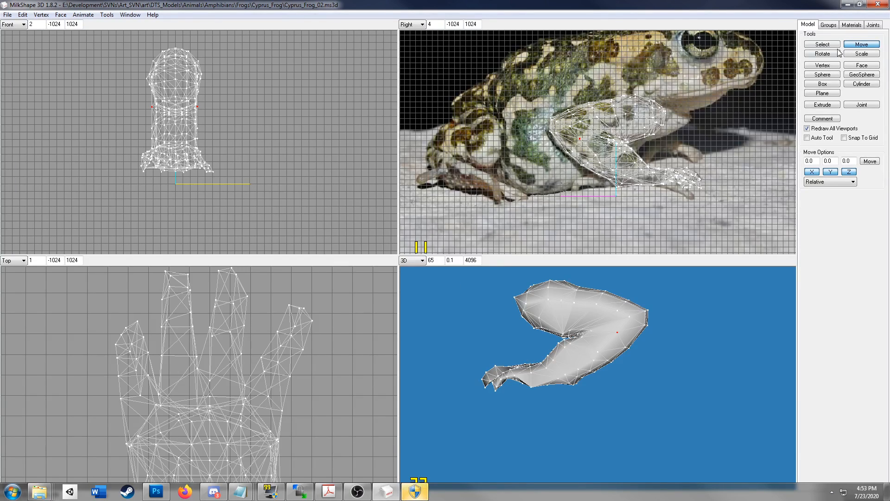
pyautogui.click(822, 44)
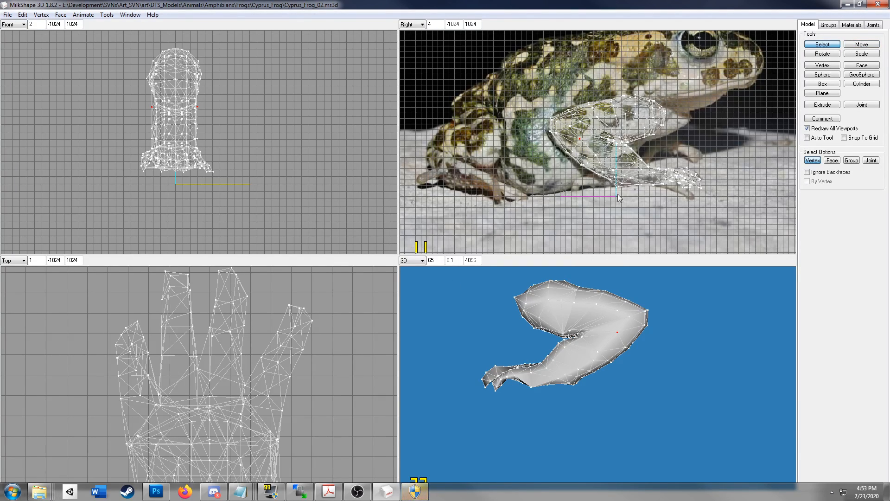
pyautogui.moveTo(614, 110); pyautogui.dragTo(655, 135)
pyautogui.moveTo(609, 354); pyautogui.dragTo(386, 351)
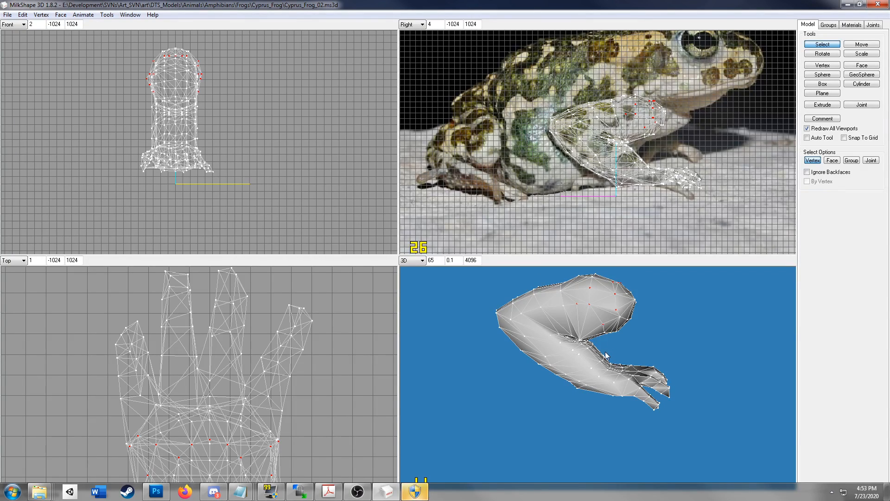
# Select the vertex pair at the inner bend of the leg, move it up in the Right view, and shift it sideways in the Front view
pyautogui.click(626, 140)
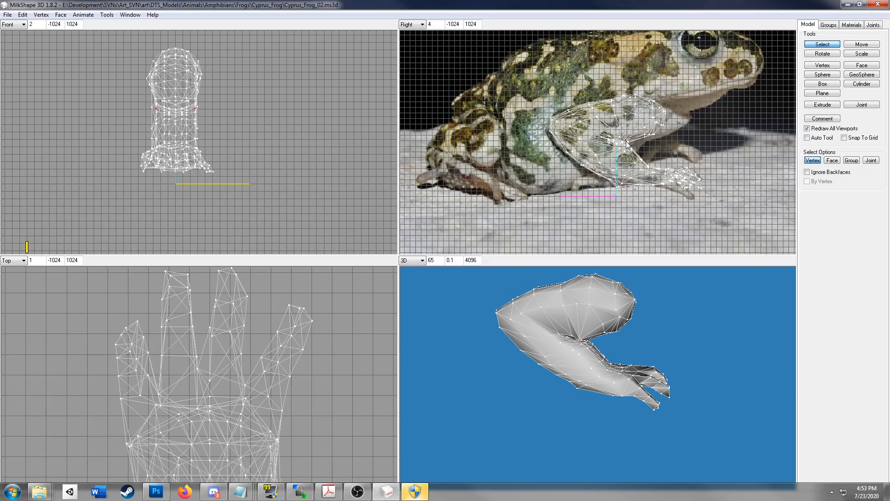
pyautogui.click(849, 45)
pyautogui.moveTo(670, 184); pyautogui.dragTo(670, 181)
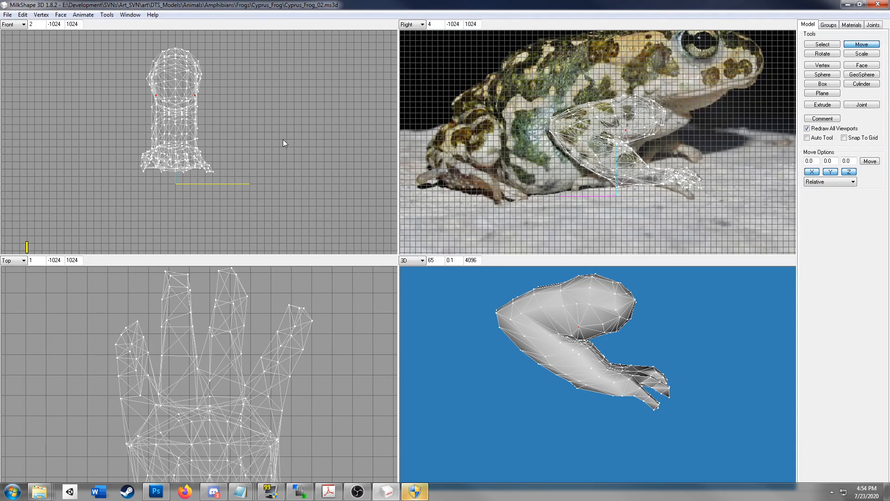
pyautogui.moveTo(279, 138); pyautogui.dragTo(274, 136)
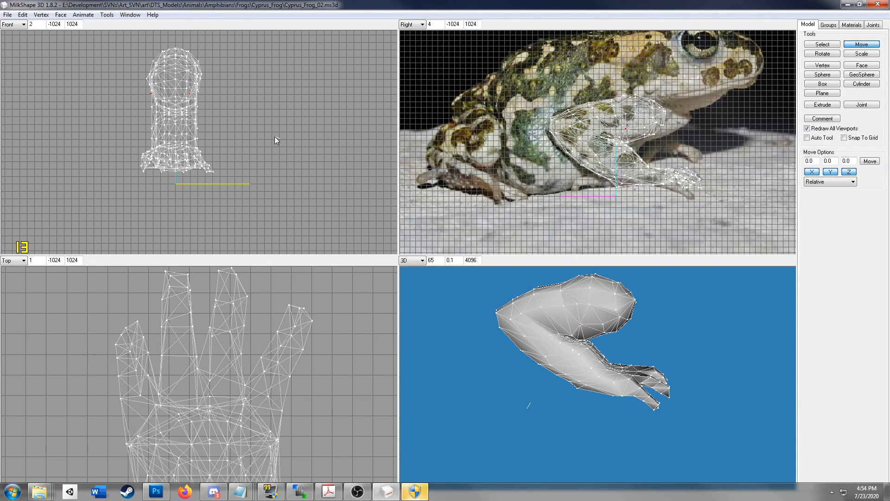
# Undo the last selection change, move the inner-bend vertex back outward in the Front view, and check the leg from the front in 3D
pyautogui.click(813, 45)
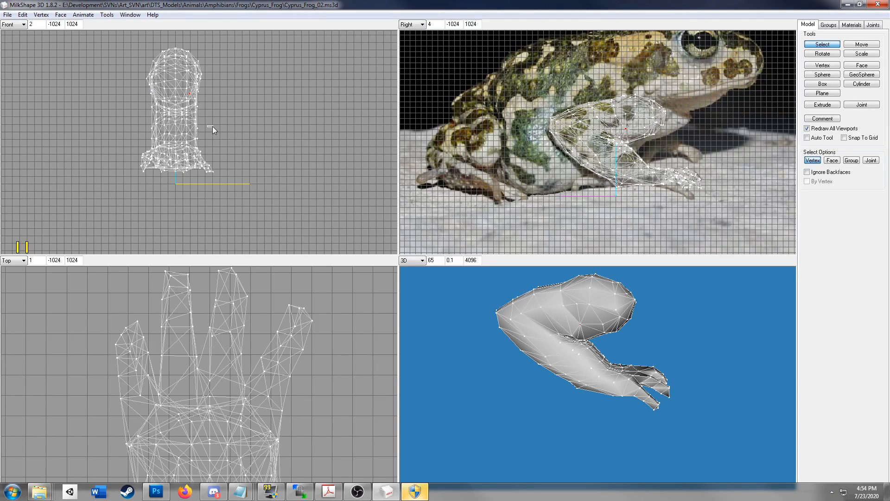
pyautogui.click(23, 15)
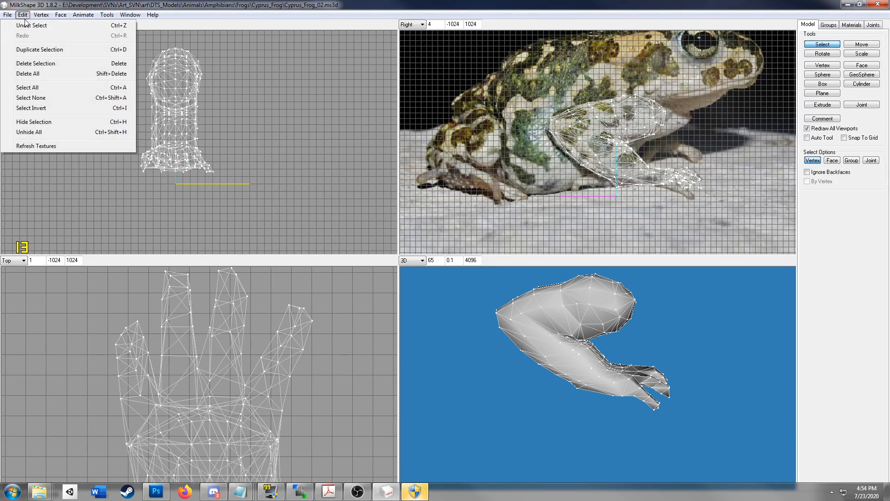
pyautogui.click(26, 27)
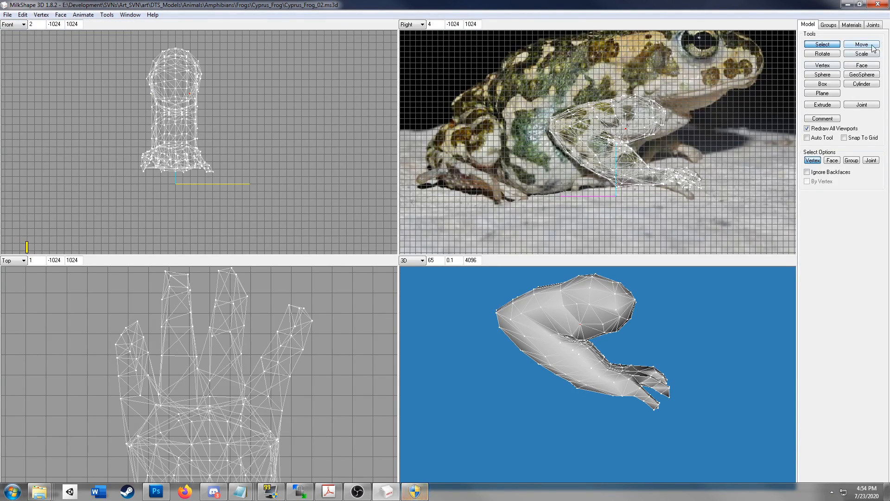
pyautogui.press('t')
pyautogui.moveTo(261, 165); pyautogui.dragTo(266, 166)
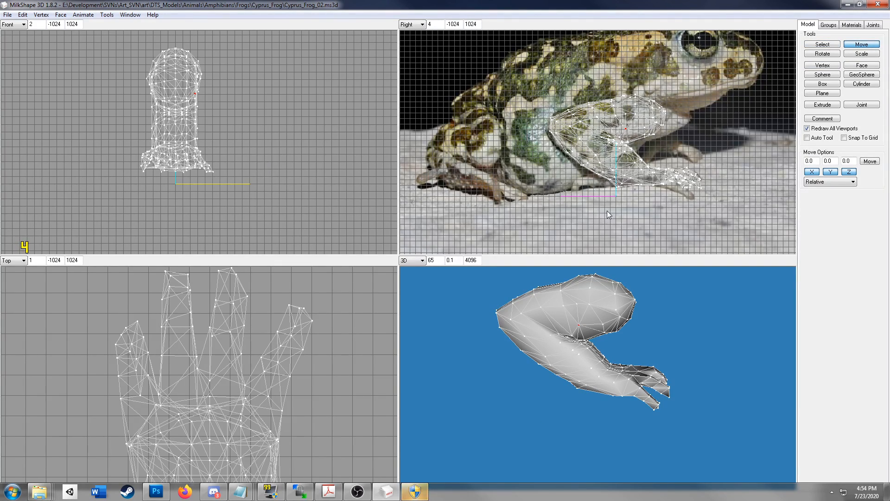
pyautogui.moveTo(648, 290); pyautogui.dragTo(595, 328)
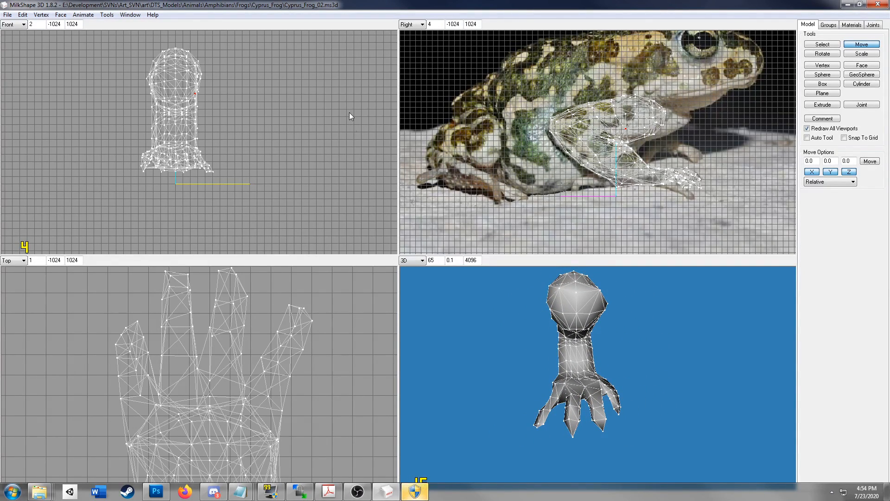
# Move the outermost vertex on the opposite side of the upper leg slightly inward in the Front view and inspect the leg in 3D
pyautogui.click(837, 45)
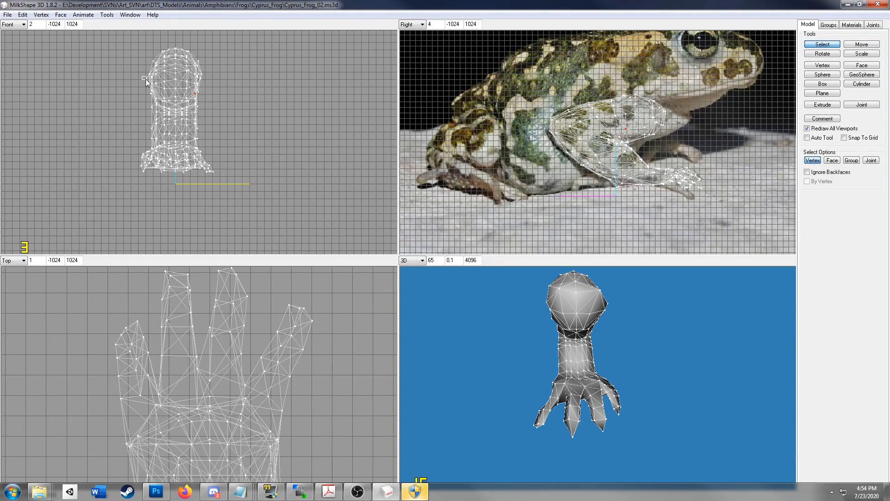
pyautogui.moveTo(143, 76); pyautogui.dragTo(148, 79)
pyautogui.click(851, 45)
pyautogui.moveTo(287, 116); pyautogui.dragTo(291, 116)
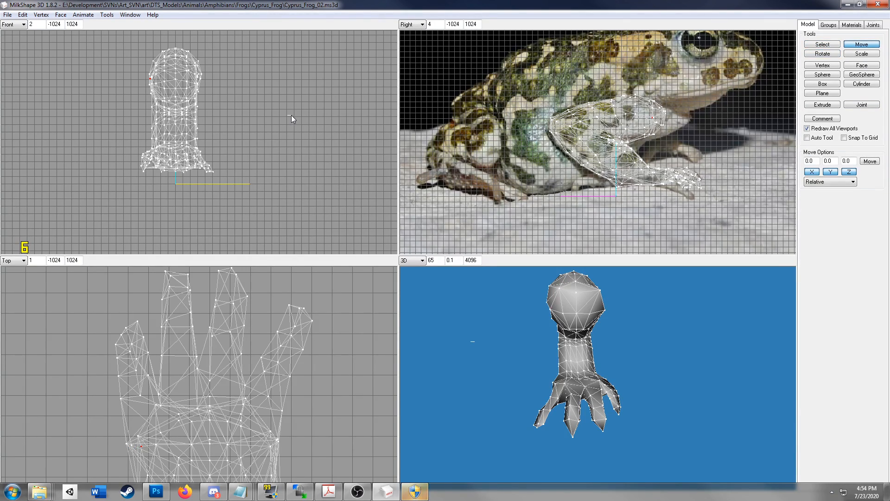
pyautogui.moveTo(674, 361); pyautogui.dragTo(301, 357)
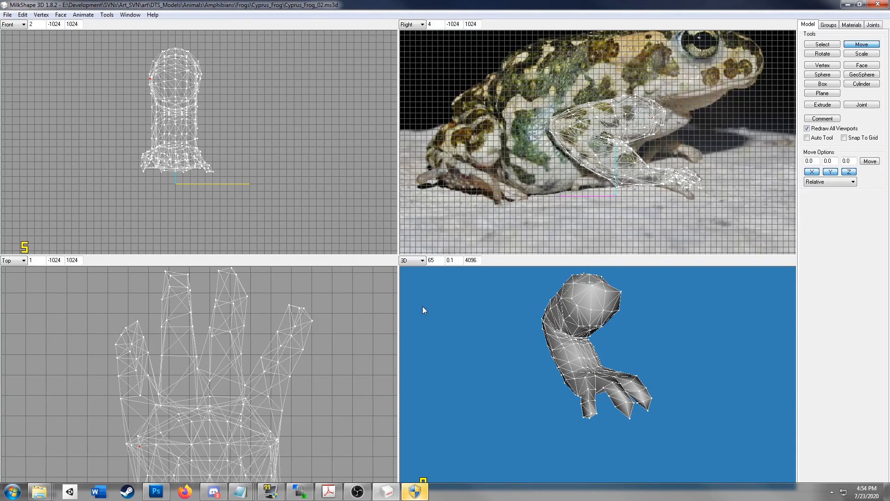
pyautogui.moveTo(691, 349); pyautogui.dragTo(571, 341)
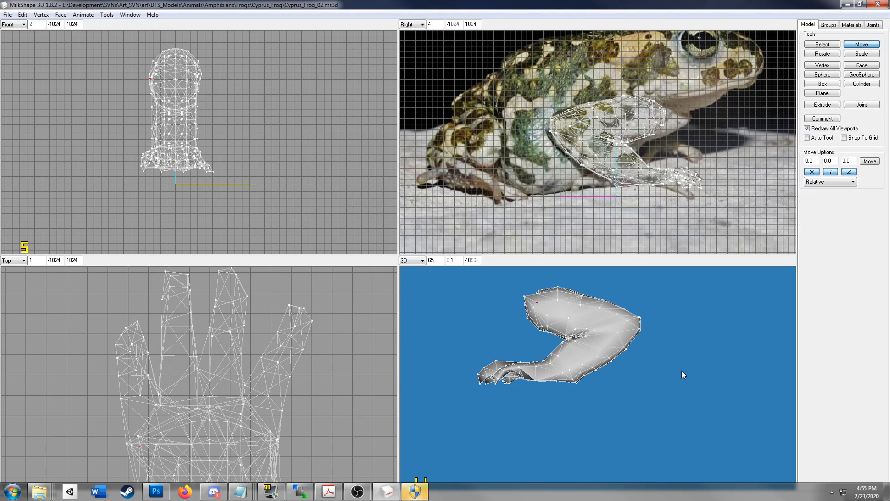
pyautogui.moveTo(685, 372); pyautogui.dragTo(474, 359)
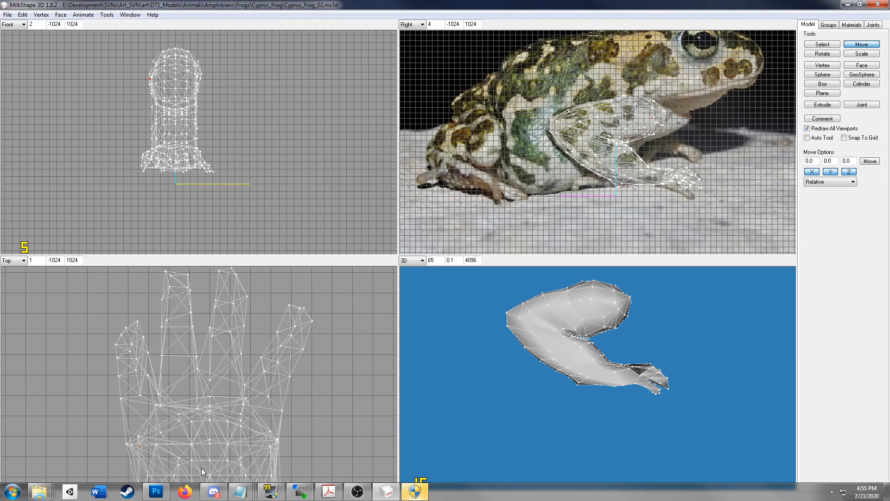
pyautogui.moveTo(621, 382)
pyautogui.mouseDown()
pyautogui.moveTo(640, 417)
pyautogui.moveTo(521, 413)
pyautogui.moveTo(513, 401)
pyautogui.moveTo(633, 392)
pyautogui.mouseUp()
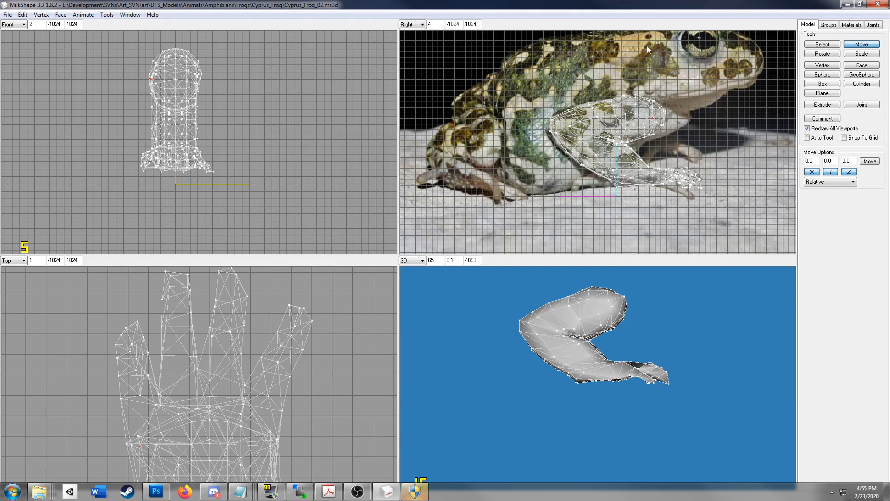
# Unhide all hidden geometry and check the leg together with the body outline and eyes in the 3D view
pyautogui.click(829, 25)
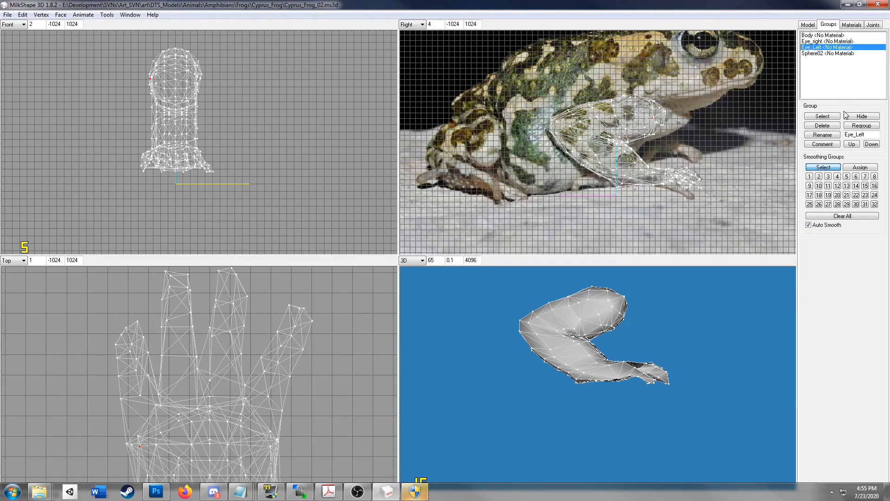
pyautogui.click(22, 15)
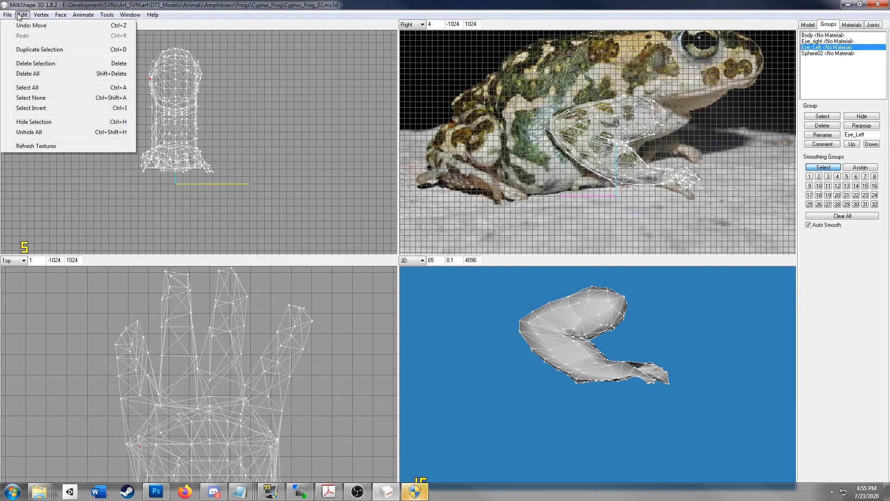
pyautogui.click(32, 132)
pyautogui.moveTo(539, 354); pyautogui.dragTo(561, 421)
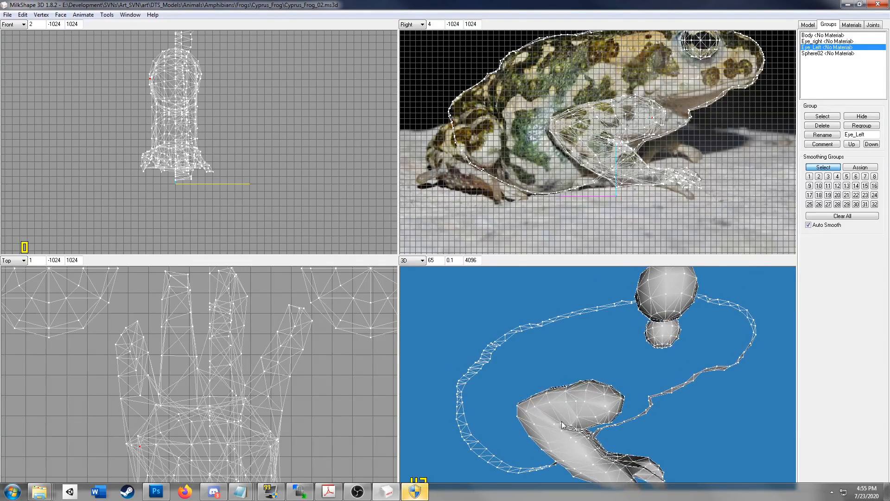
pyautogui.scroll(-5, 625, 451)
pyautogui.moveTo(624, 418); pyautogui.dragTo(677, 380)
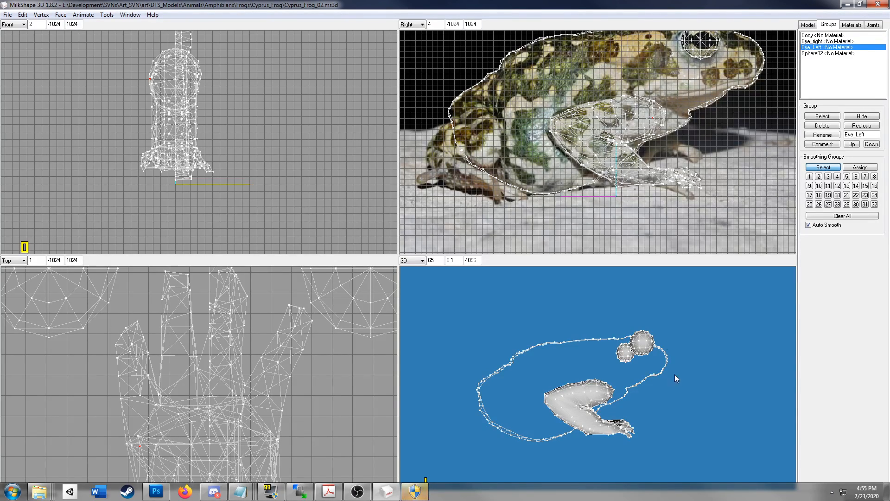
# Rename the Sphere02 group to Leg_Right
pyautogui.click(820, 54)
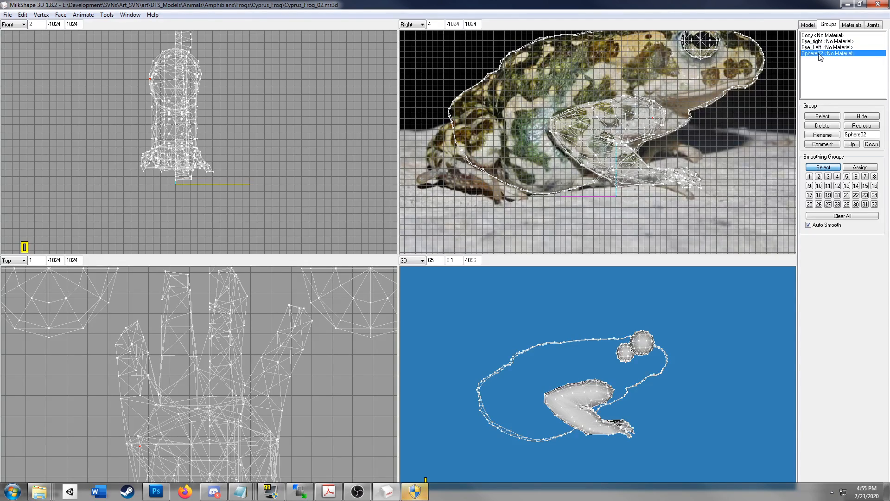
pyautogui.doubleClick(860, 135)
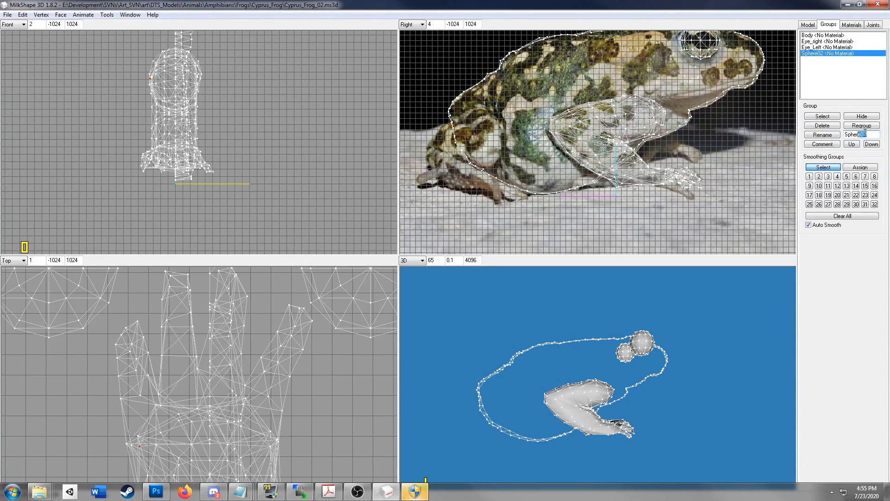
pyautogui.write('R')
pyautogui.write('eg_Right')
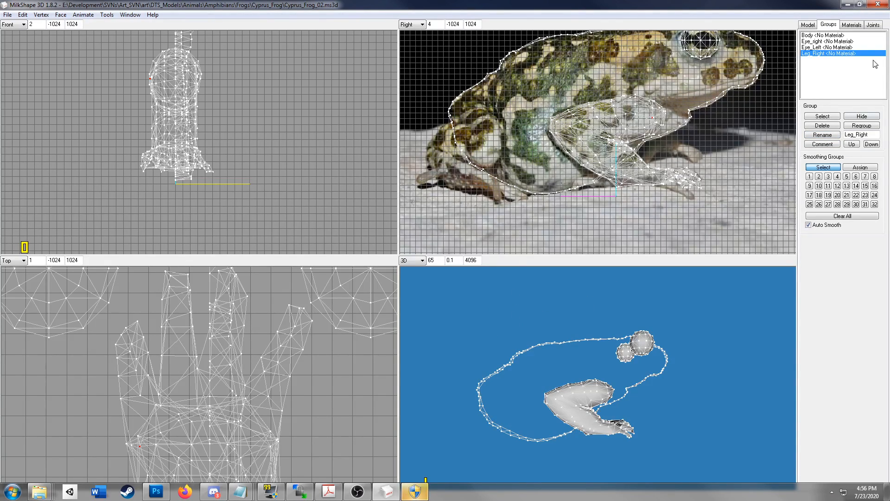
# Select the entire Leg_Right group and move it sideways in the Top view, clear of the body outline and beside the eye
pyautogui.click(836, 117)
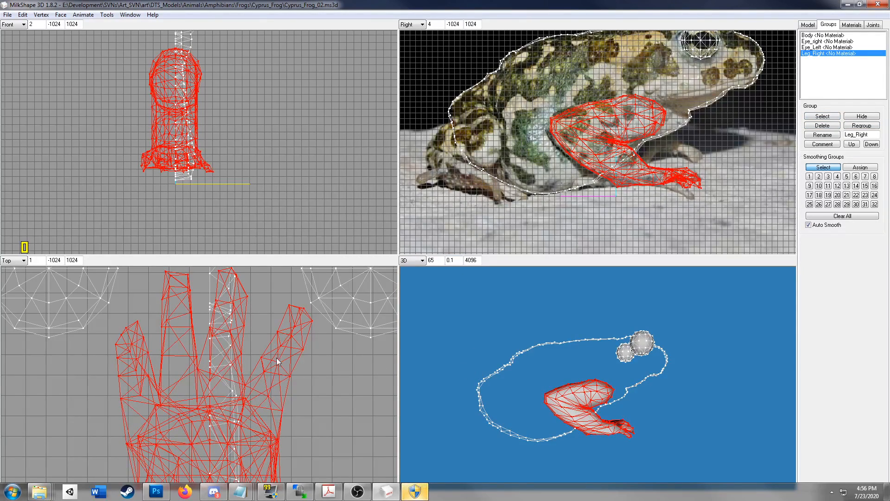
pyautogui.scroll(-5, 243, 197)
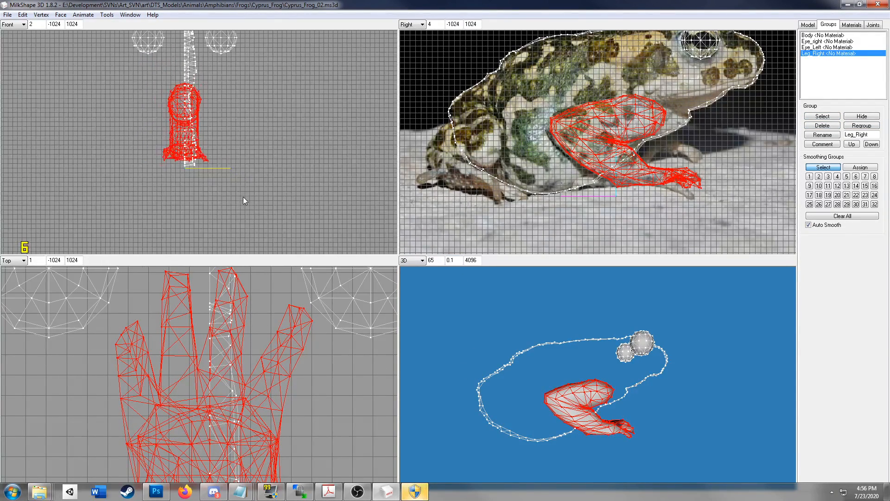
pyautogui.scroll(1, 243, 202)
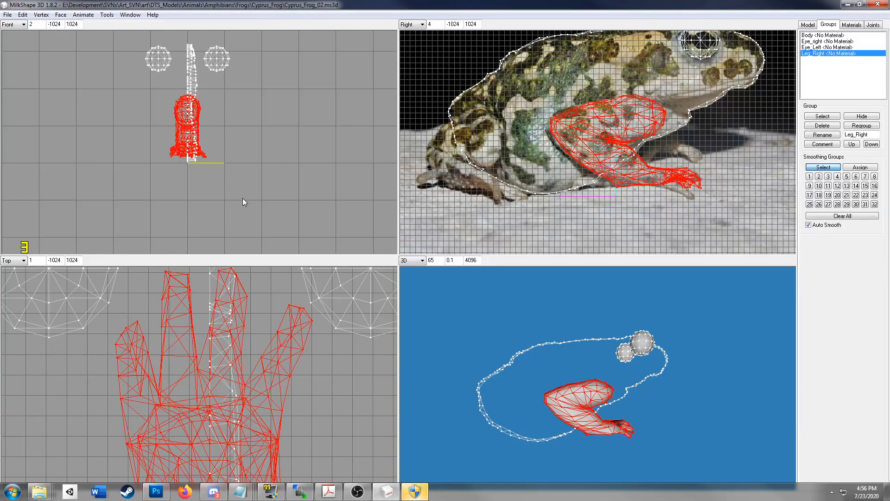
pyautogui.scroll(-1, 246, 408)
pyautogui.scroll(-6, 246, 407)
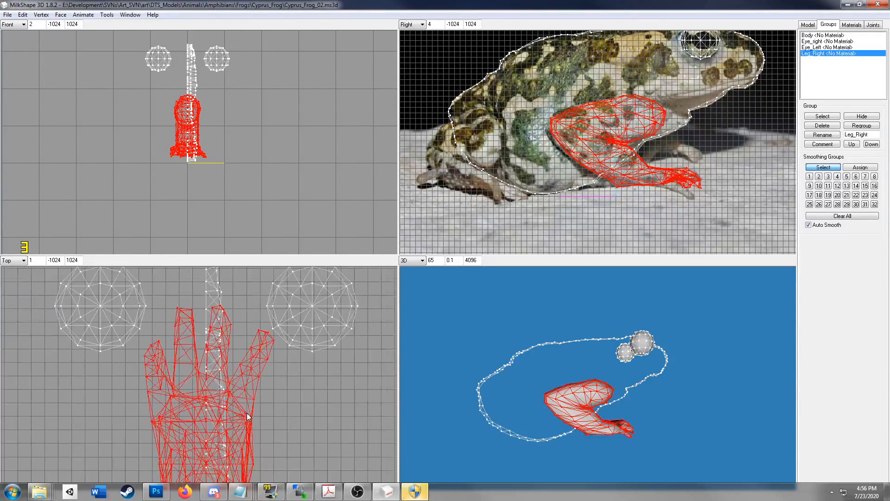
pyautogui.scroll(-2, 232, 461)
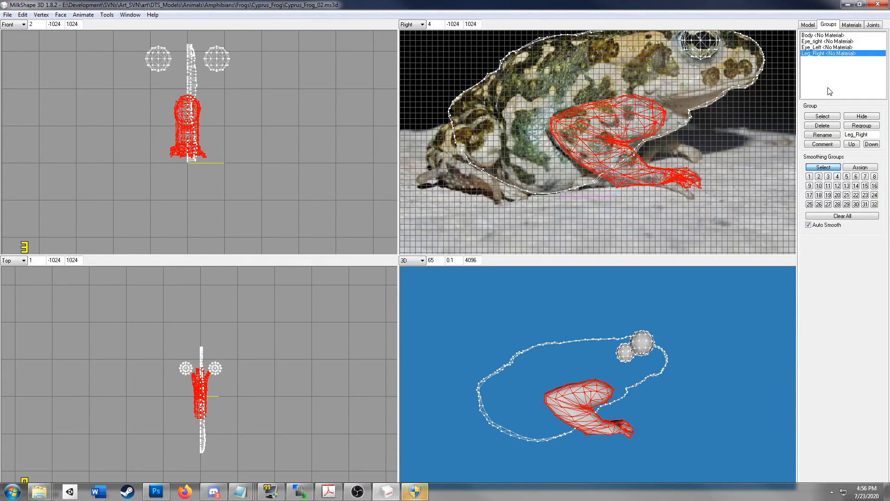
pyautogui.click(813, 25)
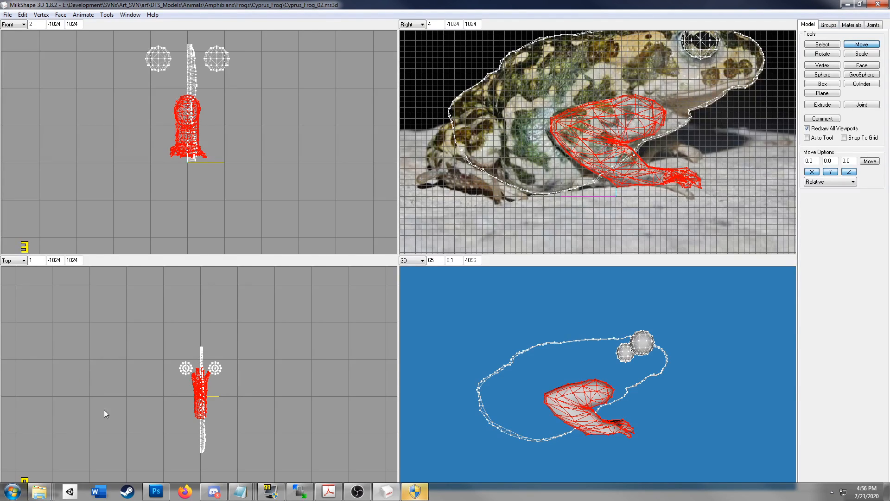
pyautogui.moveTo(228, 421); pyautogui.dragTo(258, 421)
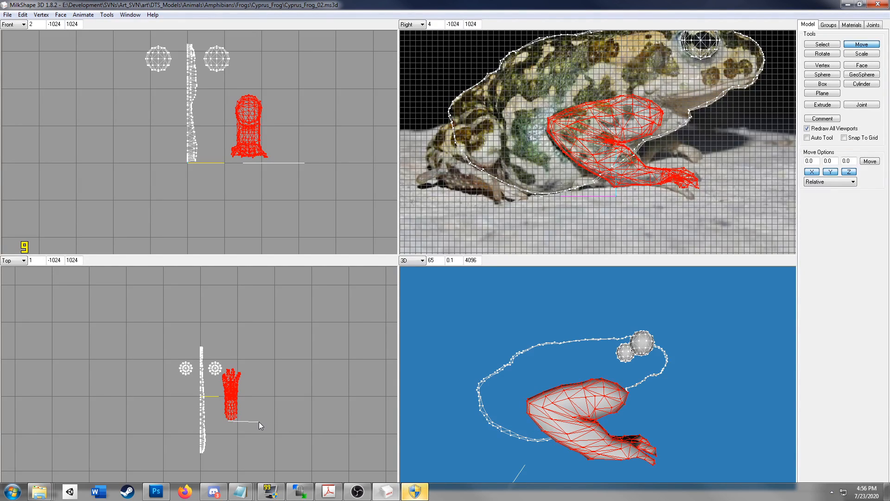
pyautogui.moveTo(259, 421); pyautogui.dragTo(249, 420)
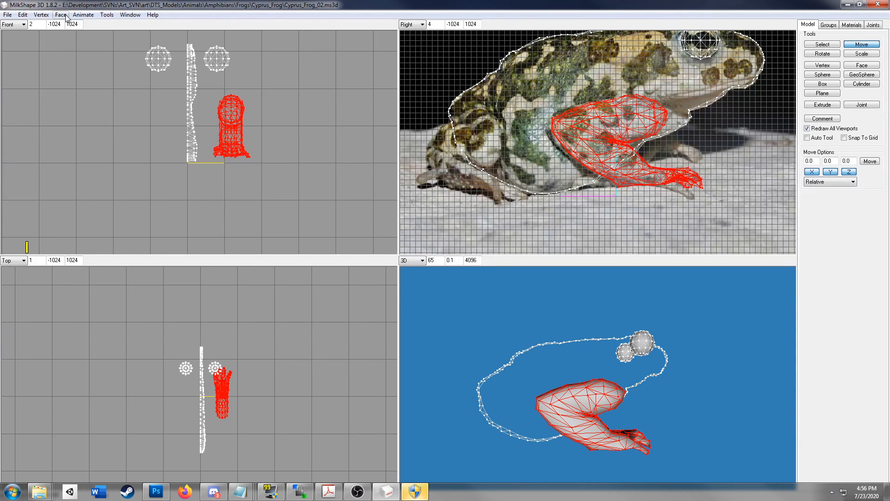
# Duplicate the selected leg and mirror the copy left to right onto the opposite side of the body
pyautogui.click(41, 15)
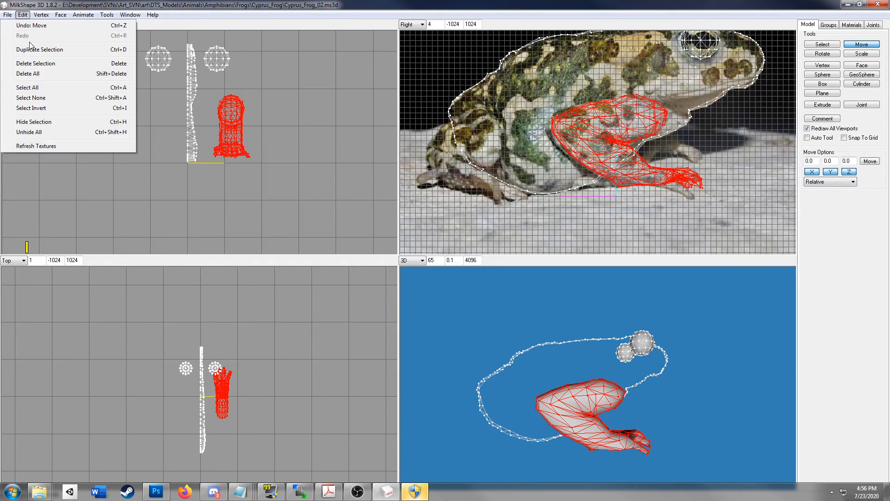
pyautogui.click(34, 49)
pyautogui.click(41, 15)
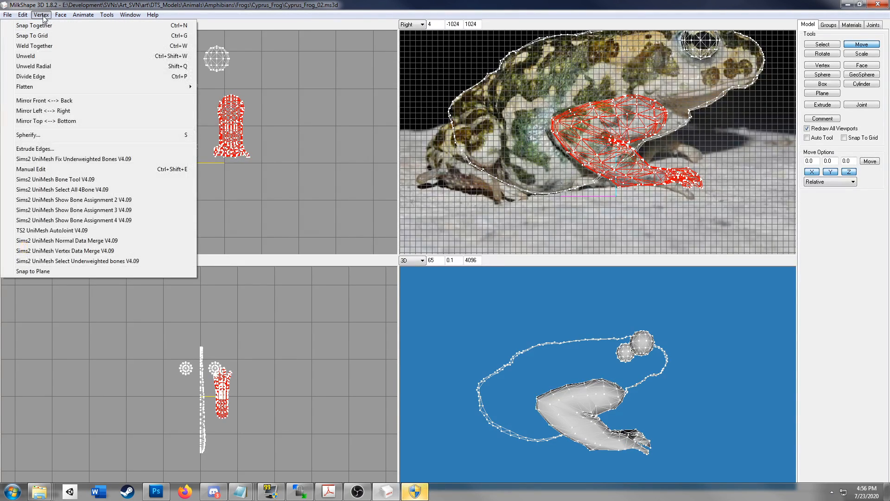
pyautogui.click(57, 111)
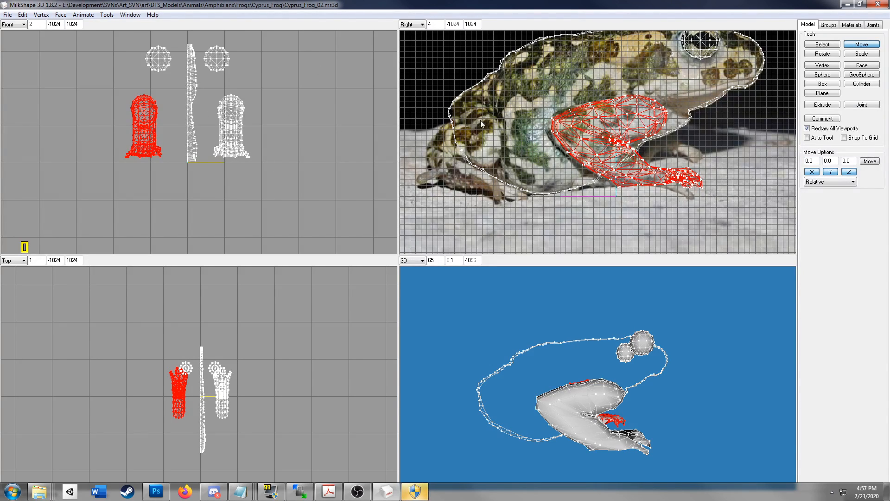
# Examine the pair of front legs against the reference photo in the Right view and from several angles in 3D
pyautogui.moveTo(721, 434)
pyautogui.mouseDown()
pyautogui.moveTo(572, 443)
pyautogui.moveTo(552, 404)
pyautogui.moveTo(499, 431)
pyautogui.moveTo(669, 438)
pyautogui.moveTo(720, 428)
pyautogui.mouseUp()
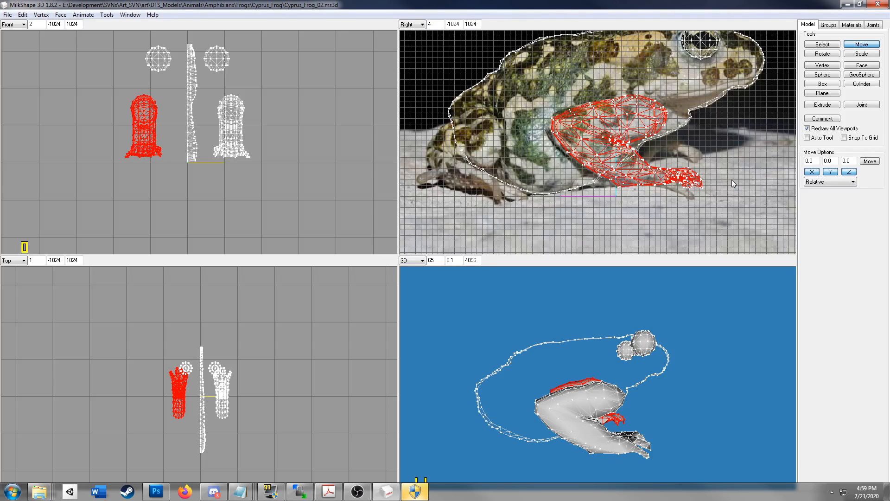
pyautogui.scroll(-5, 731, 188)
pyautogui.scroll(6, 732, 185)
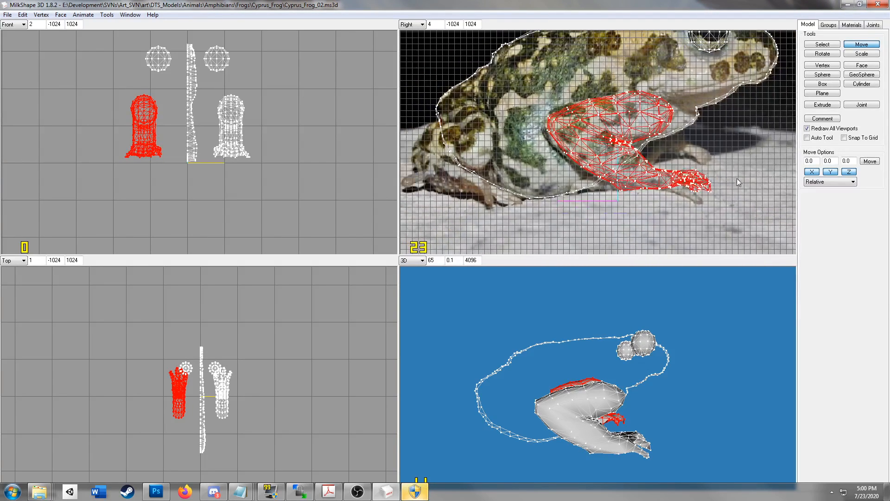
pyautogui.scroll(-3, 736, 180)
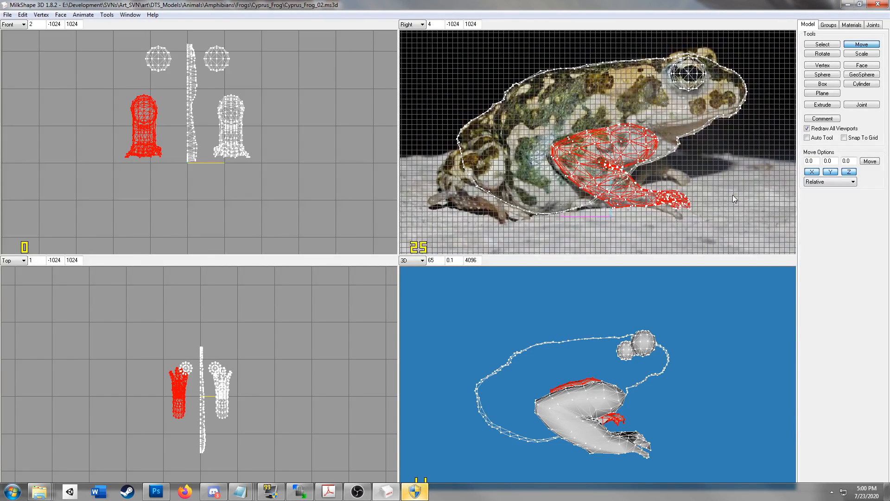
pyautogui.scroll(1, 733, 198)
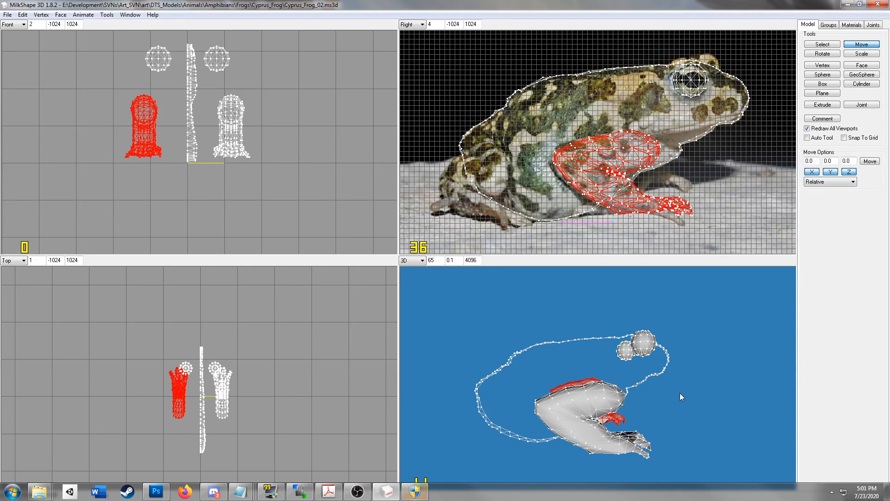
pyautogui.moveTo(708, 405); pyautogui.dragTo(662, 393)
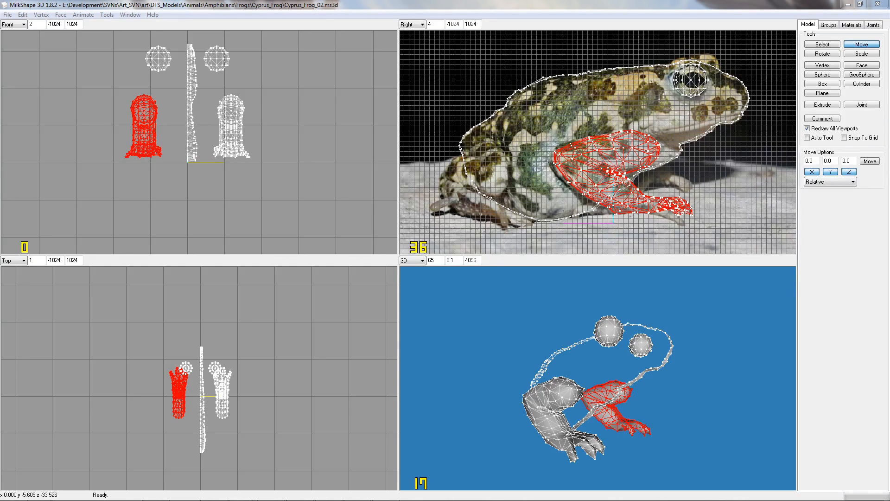
pyautogui.click(520, 268)
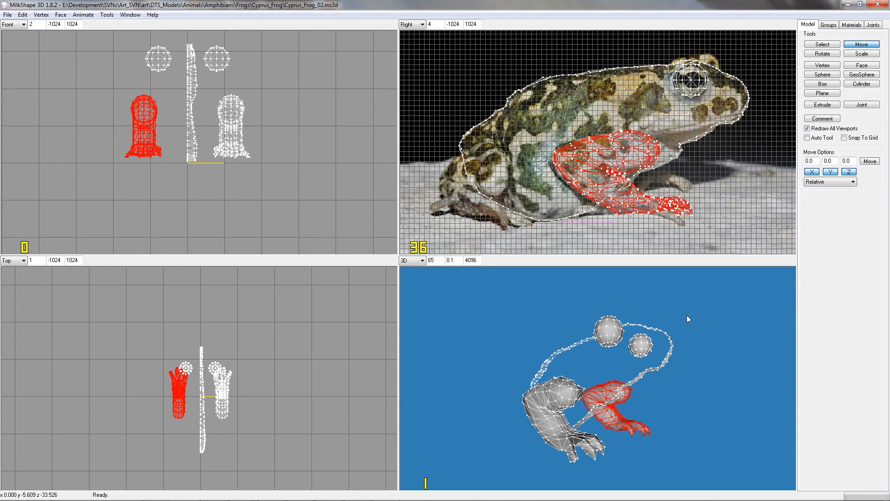
pyautogui.moveTo(727, 357)
pyautogui.mouseDown()
pyautogui.moveTo(728, 377)
pyautogui.moveTo(705, 374)
pyautogui.moveTo(738, 360)
pyautogui.moveTo(784, 365)
pyautogui.moveTo(689, 357)
pyautogui.moveTo(722, 368)
pyautogui.mouseUp()
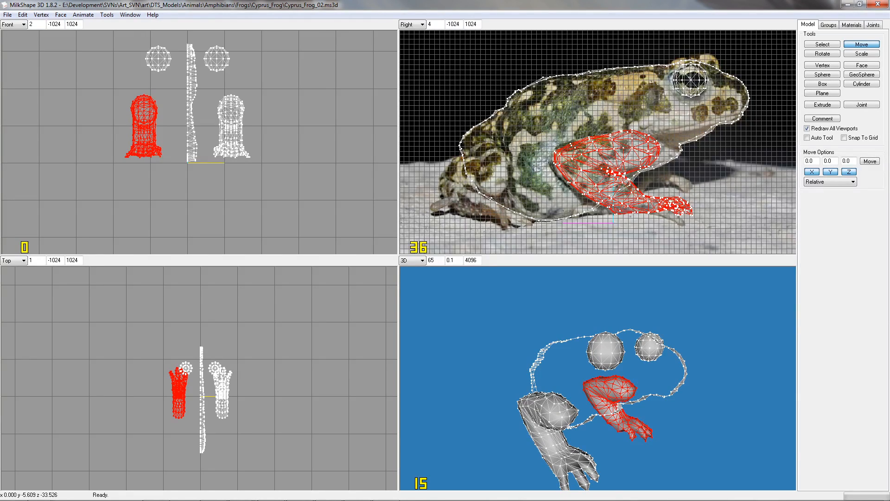
pyautogui.moveTo(629, 394); pyautogui.dragTo(569, 229)
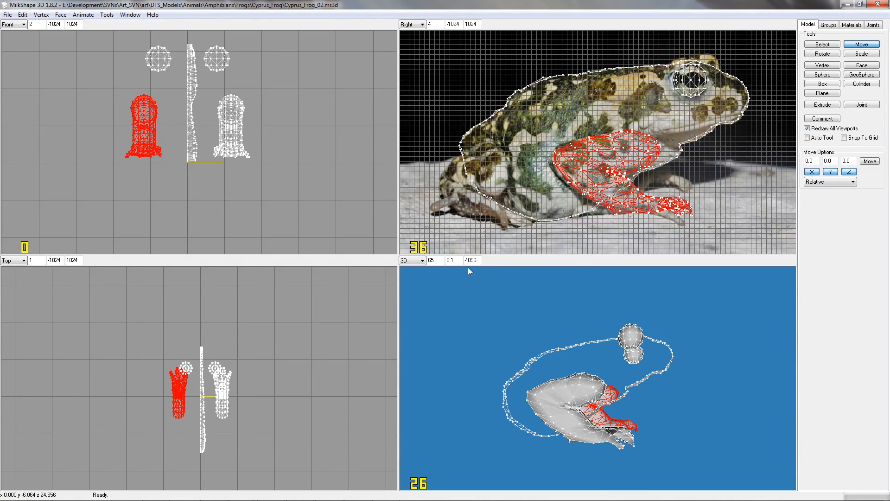